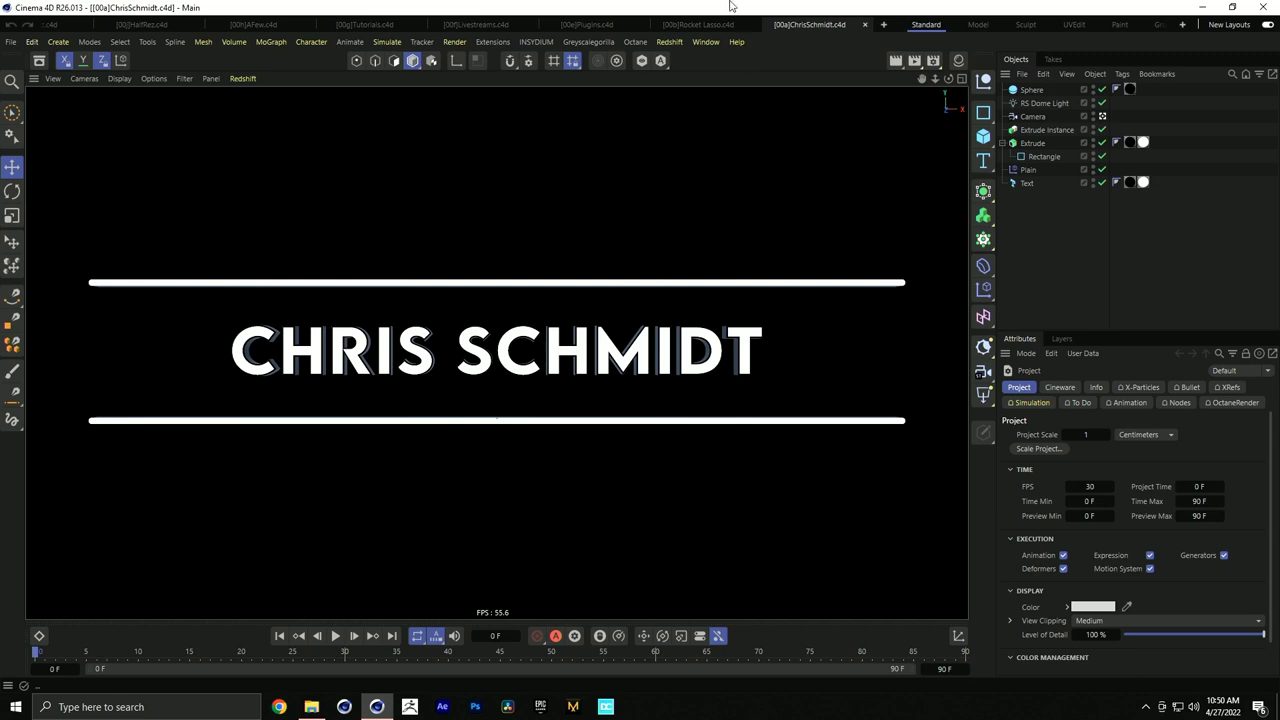
# Close the ChrisSchmidt, Rocket Lasso, Plugins, Livestreams and Tutorials title scenes in turn
pyautogui.hotkey('ctrl', 'F4')
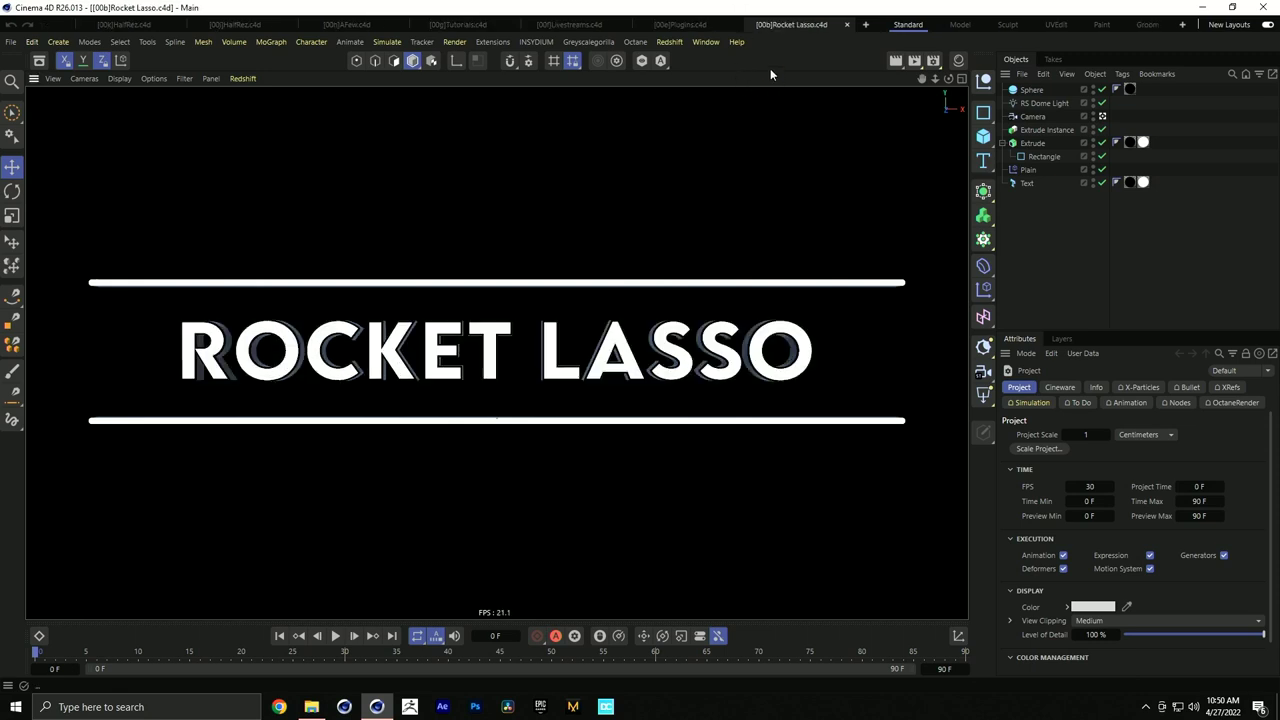
pyautogui.hotkey('ctrl', 'F4')
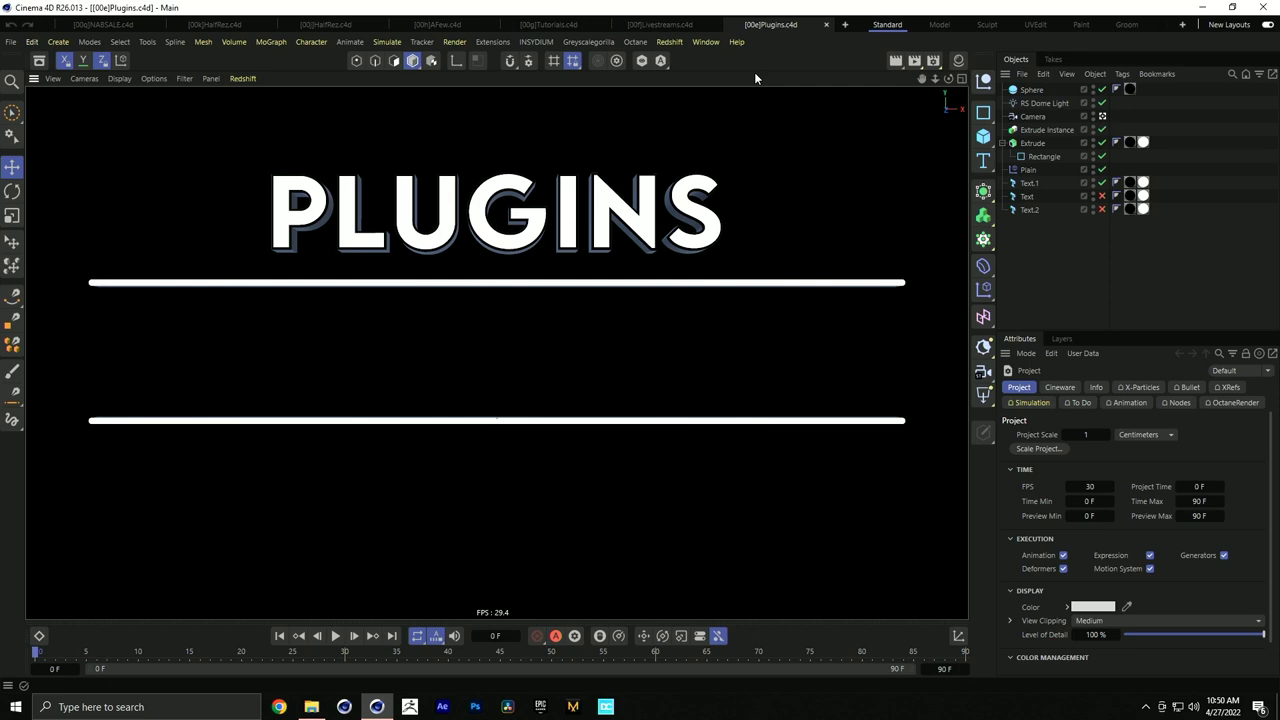
pyautogui.hotkey('ctrl', 'shift', 'Tab')
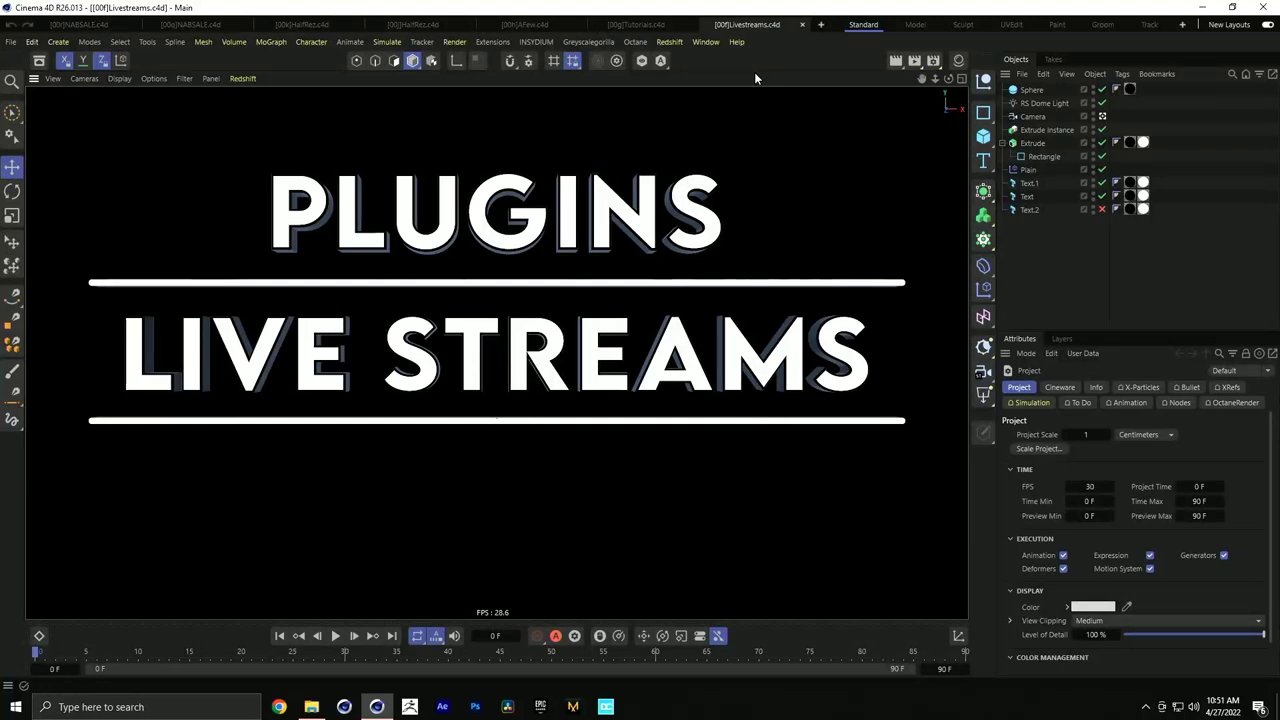
pyautogui.hotkey('ctrl', 'F4')
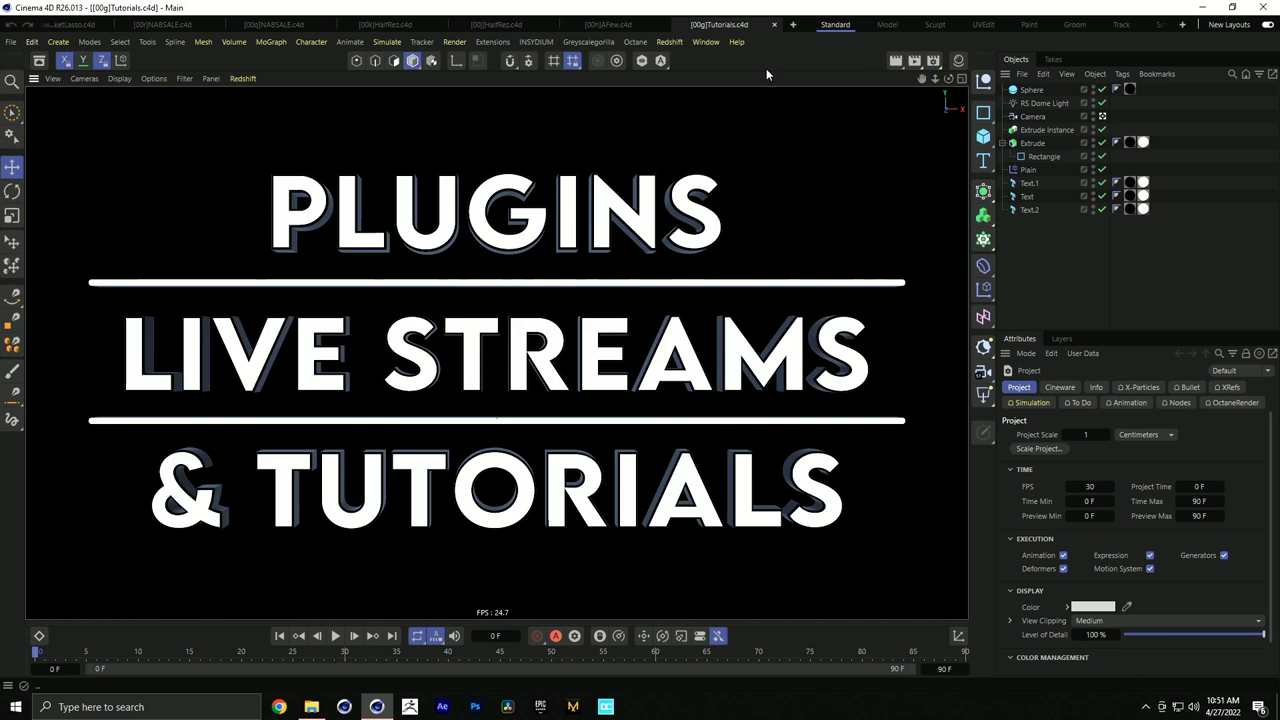
pyautogui.hotkey('ctrl', 'F4')
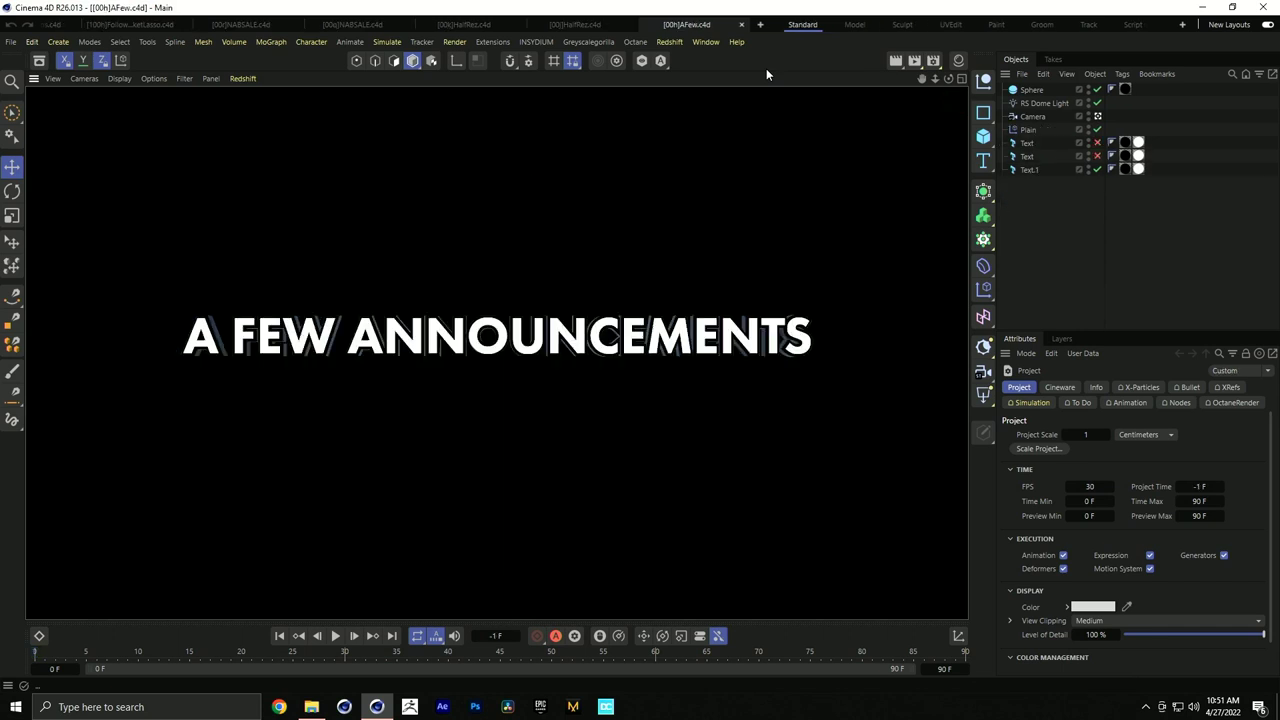
# Close the A FEW ANNOUNCEMENTS, HalfRez, NAB SALE!, 25% OFF and FOLLOW @ ROCKET LASSO scenes
pyautogui.hotkey('ctrl', 'F4')
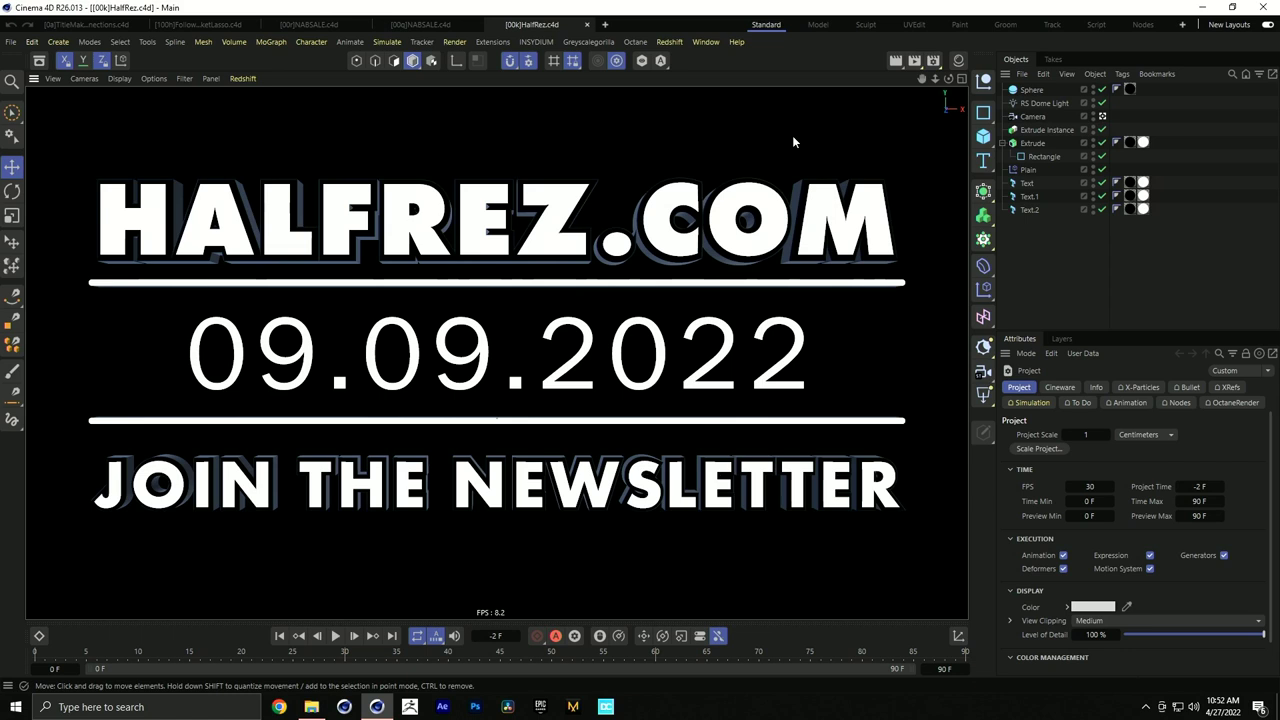
pyautogui.hotkey('ctrl', 'F4')
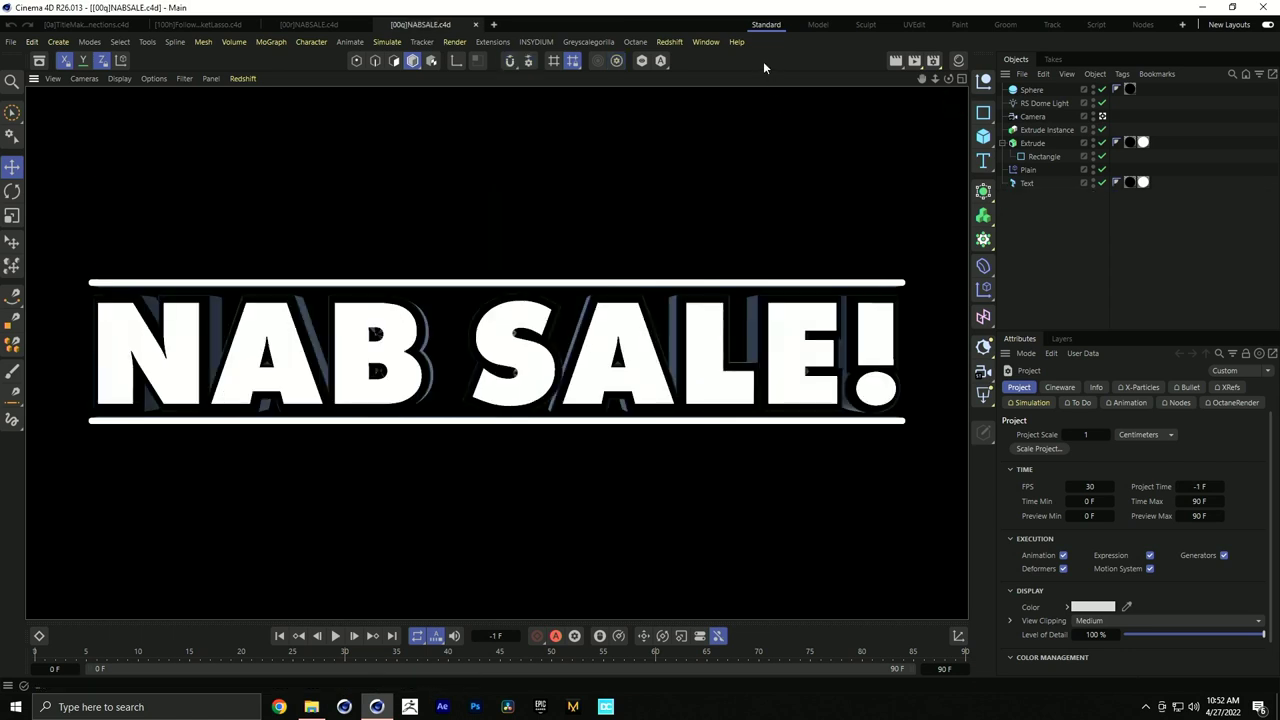
pyautogui.hotkey('ctrl', 'F4')
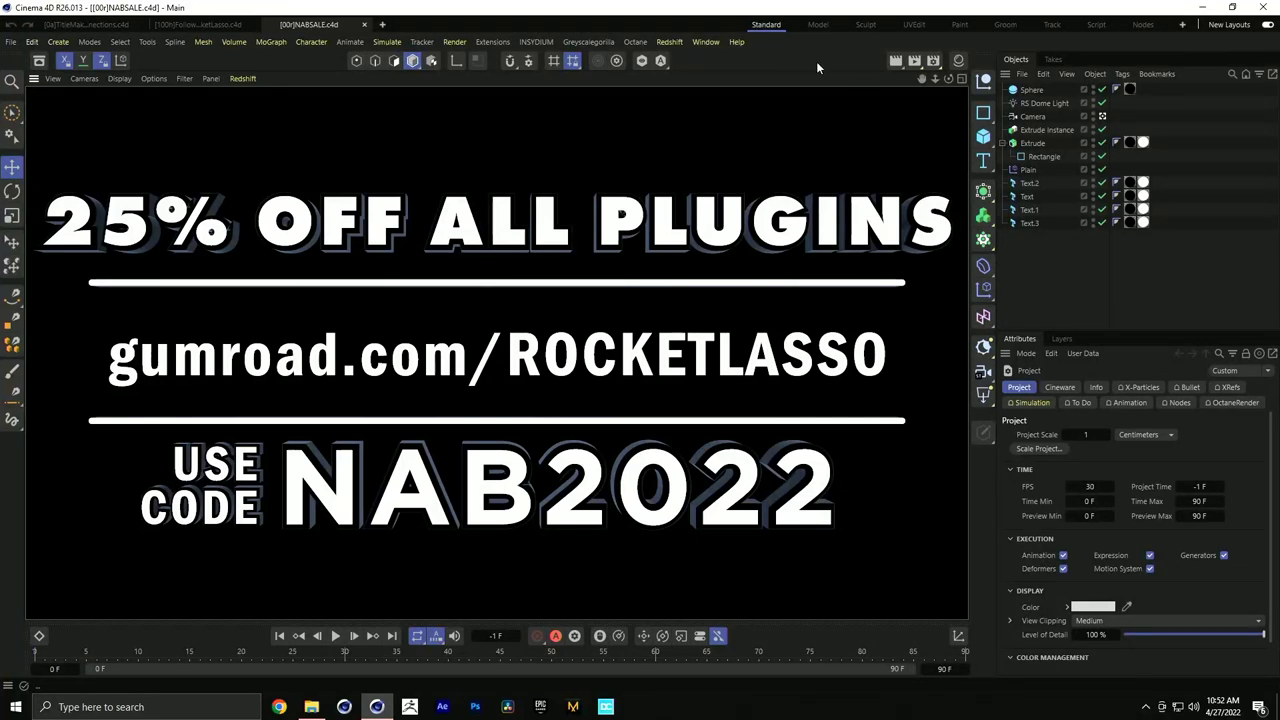
pyautogui.hotkey('ctrl', 'F4')
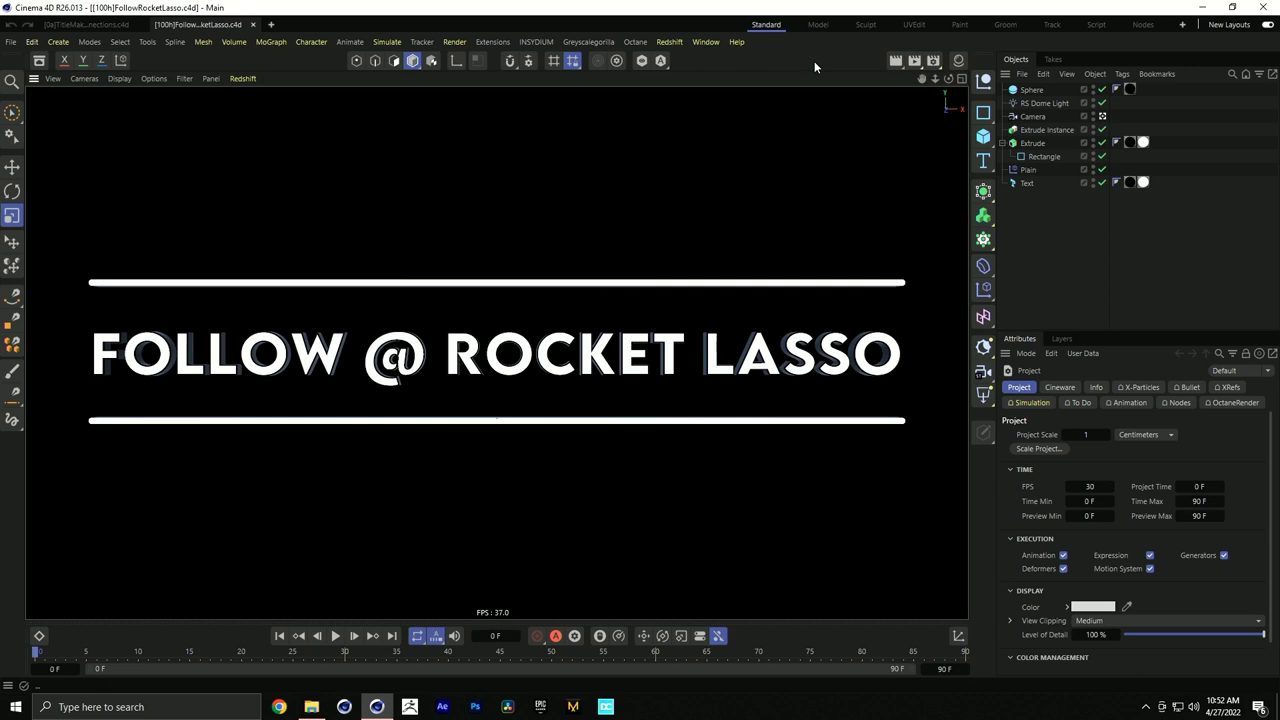
pyautogui.hotkey('ctrl', 'F4')
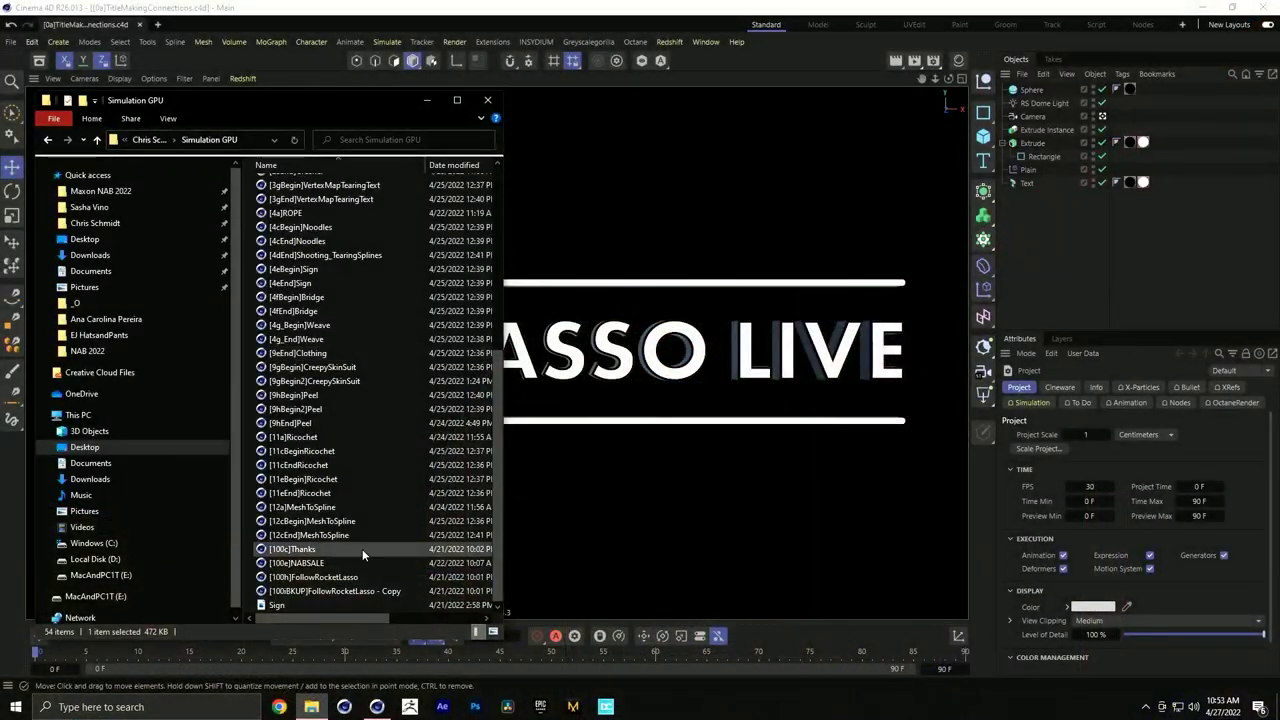
# Scroll the file browser to show the Simulation GPU folder's demo scene files
pyautogui.scroll(1, 366, 535)
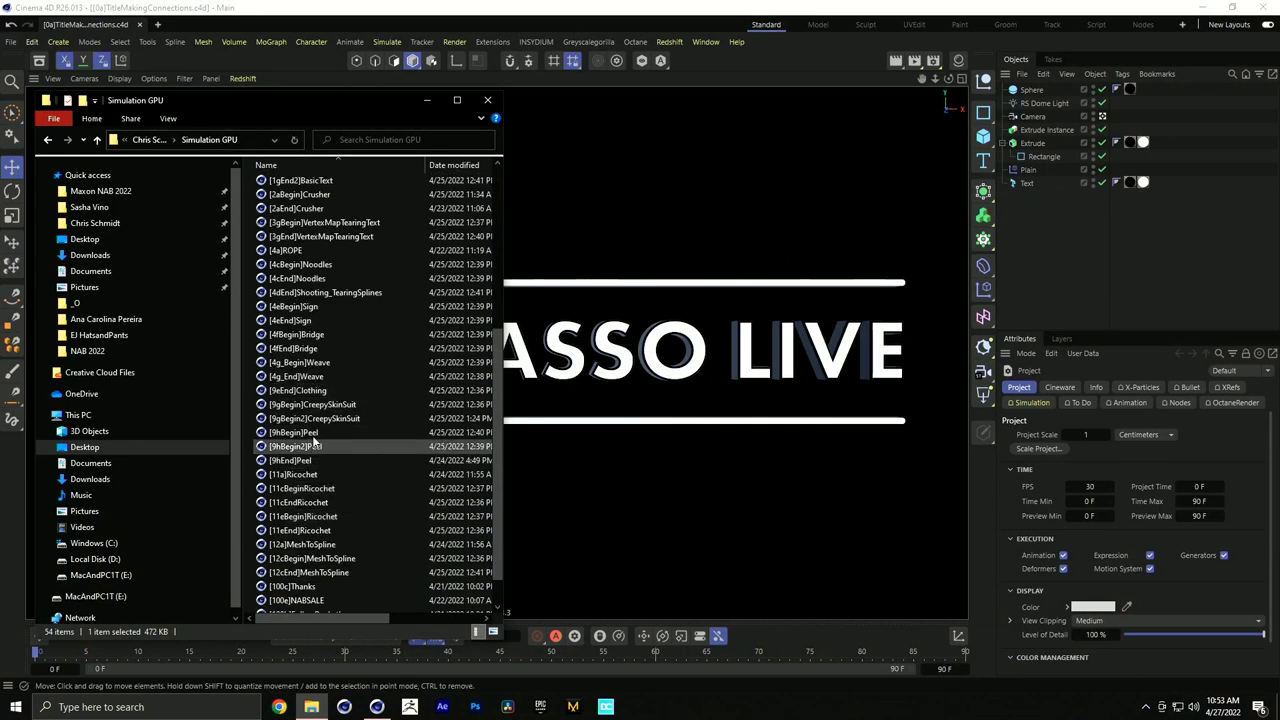
# Load [9eEnd]Clothing.c4d and delete its Shirt and Pants objects
pyautogui.moveTo(320, 391); pyautogui.dragTo(803, 257)
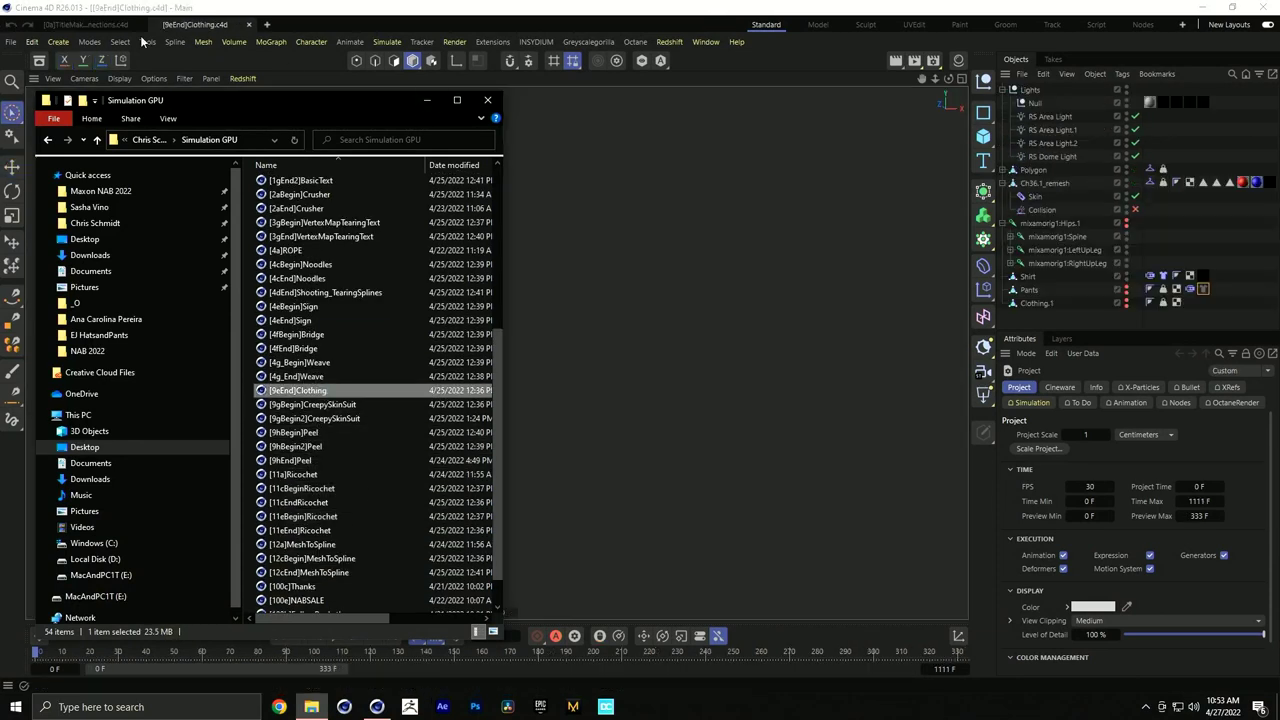
pyautogui.click(331, 60)
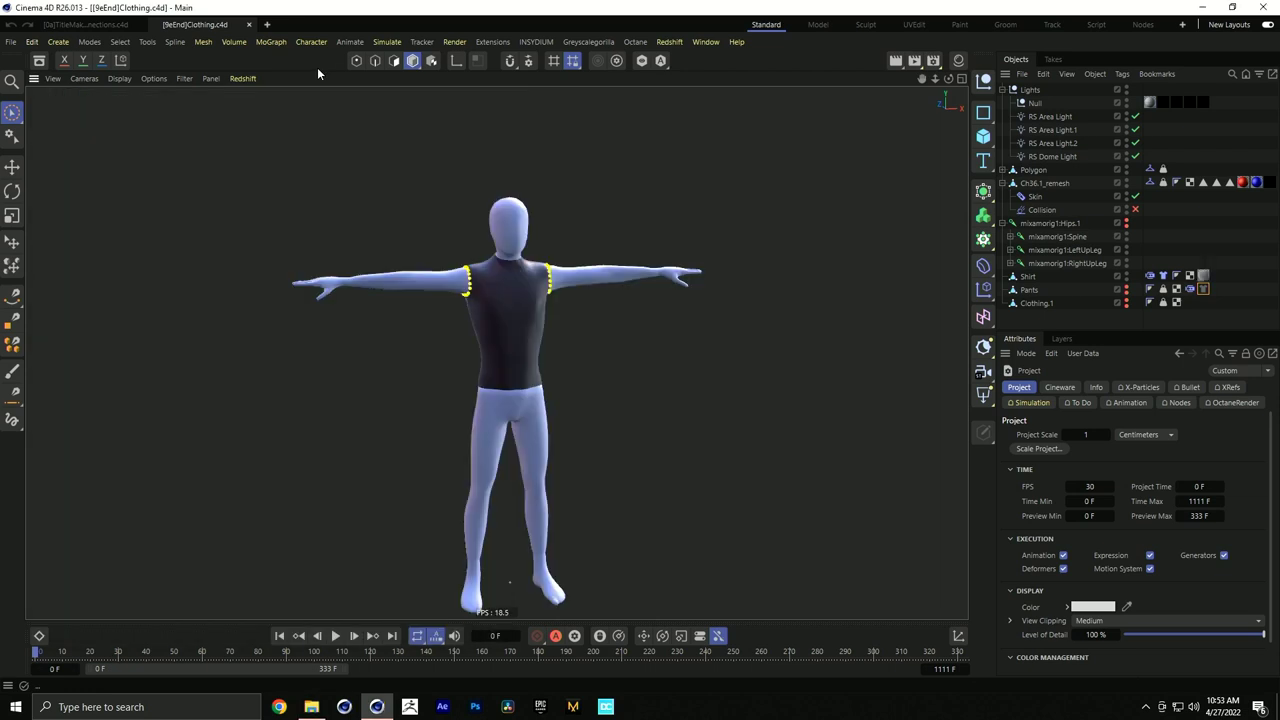
pyautogui.click(1040, 186)
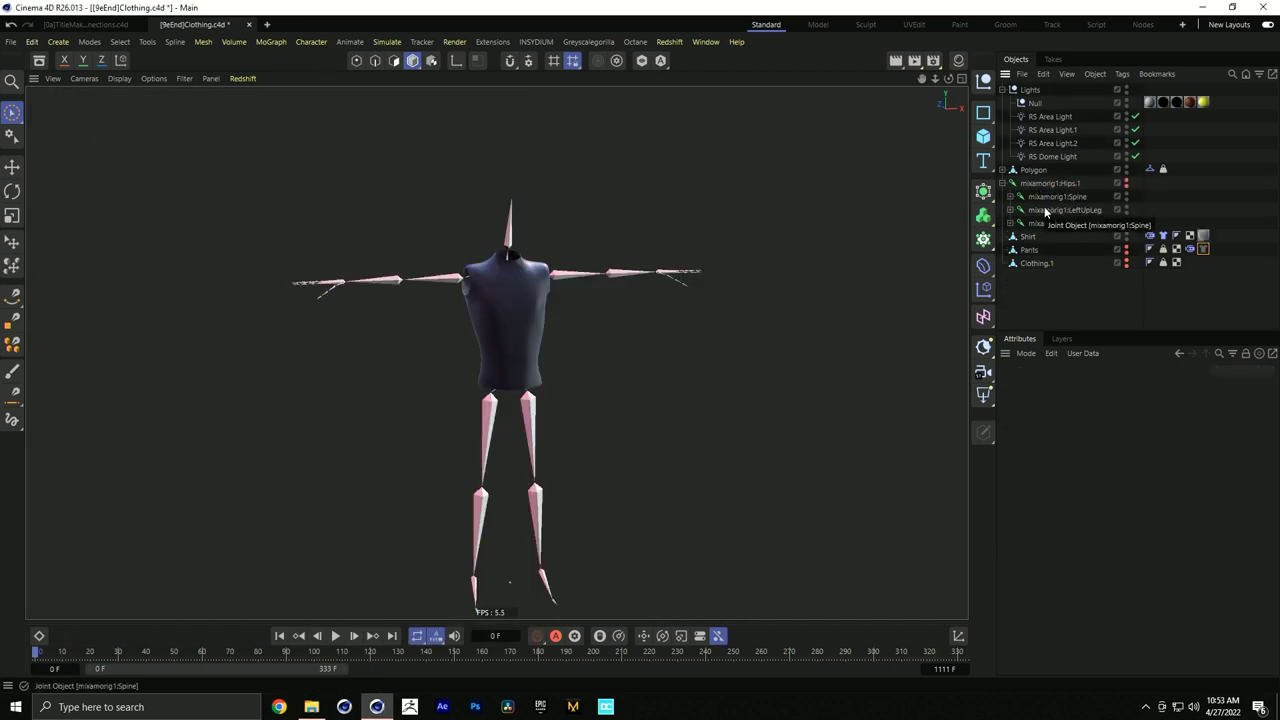
pyautogui.click(1029, 276)
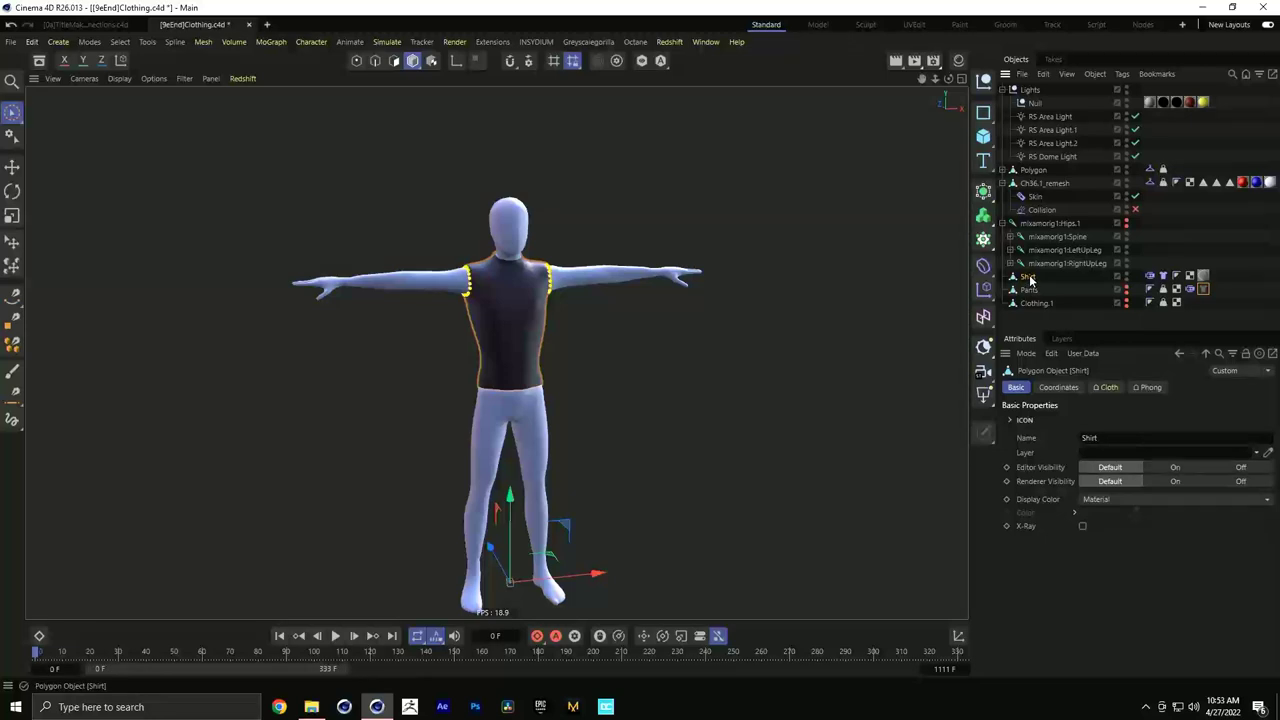
pyautogui.press('Delete')
pyautogui.click(1030, 278)
pyautogui.press('Delete')
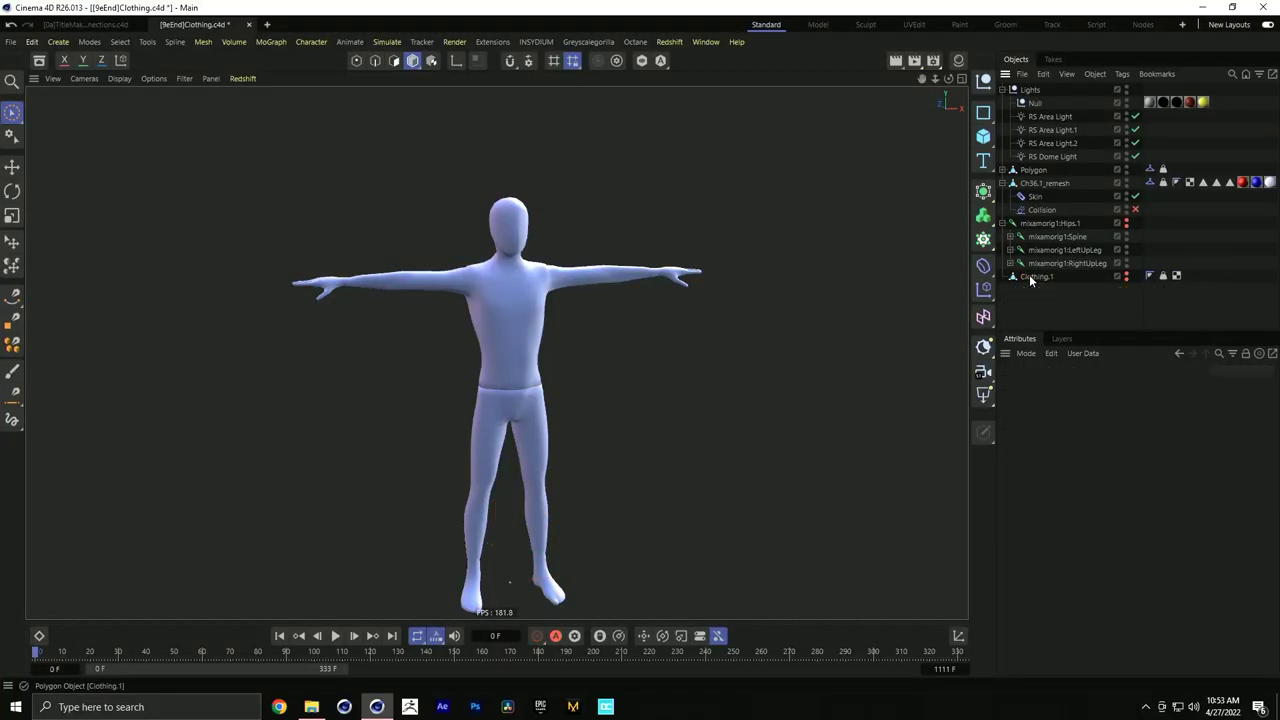
# Hide Clothing.1, delete Ch36.1_remesh's Collision tag, and turn on Gouraud Shading (Lines)
pyautogui.click(1126, 274)
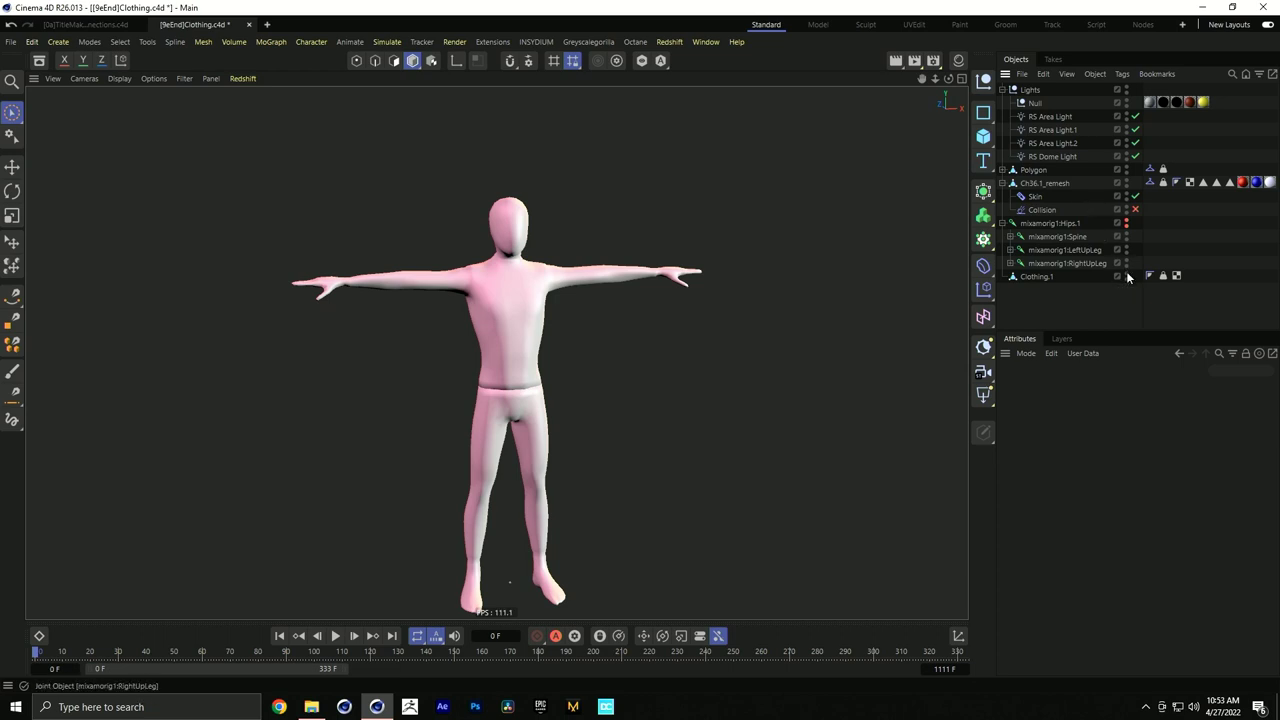
pyautogui.click(1126, 275)
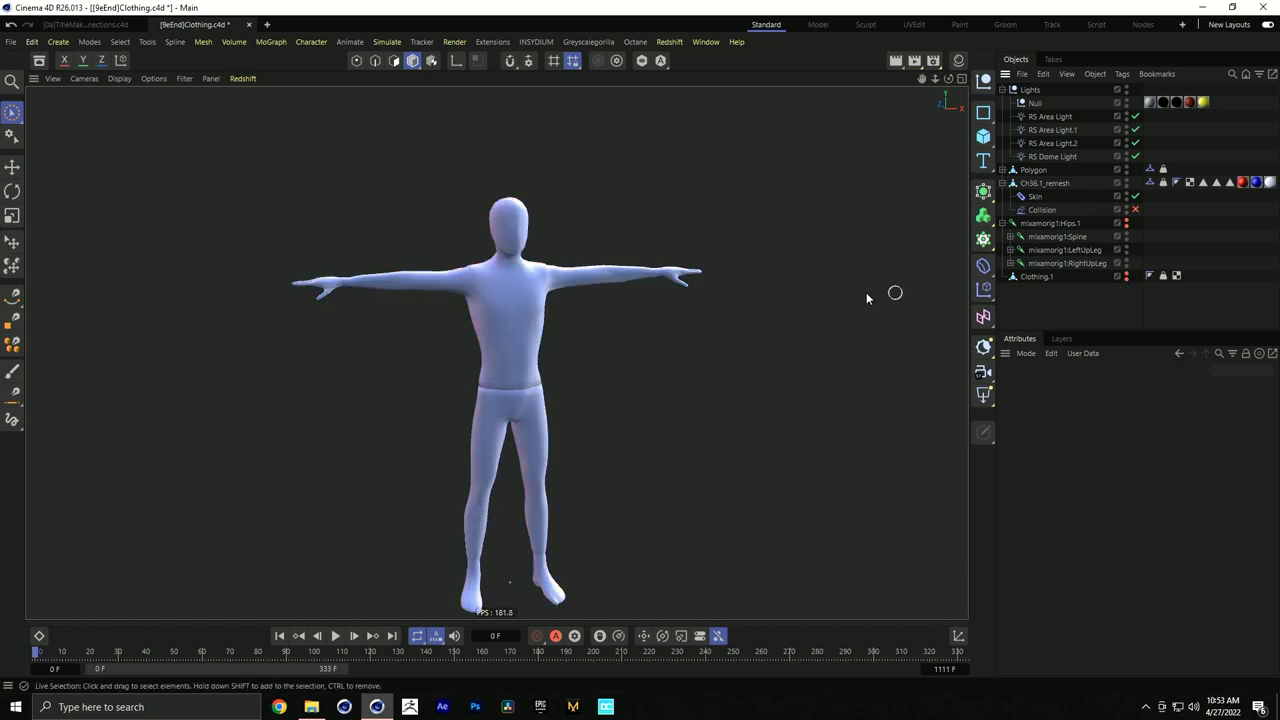
pyautogui.click(1047, 184)
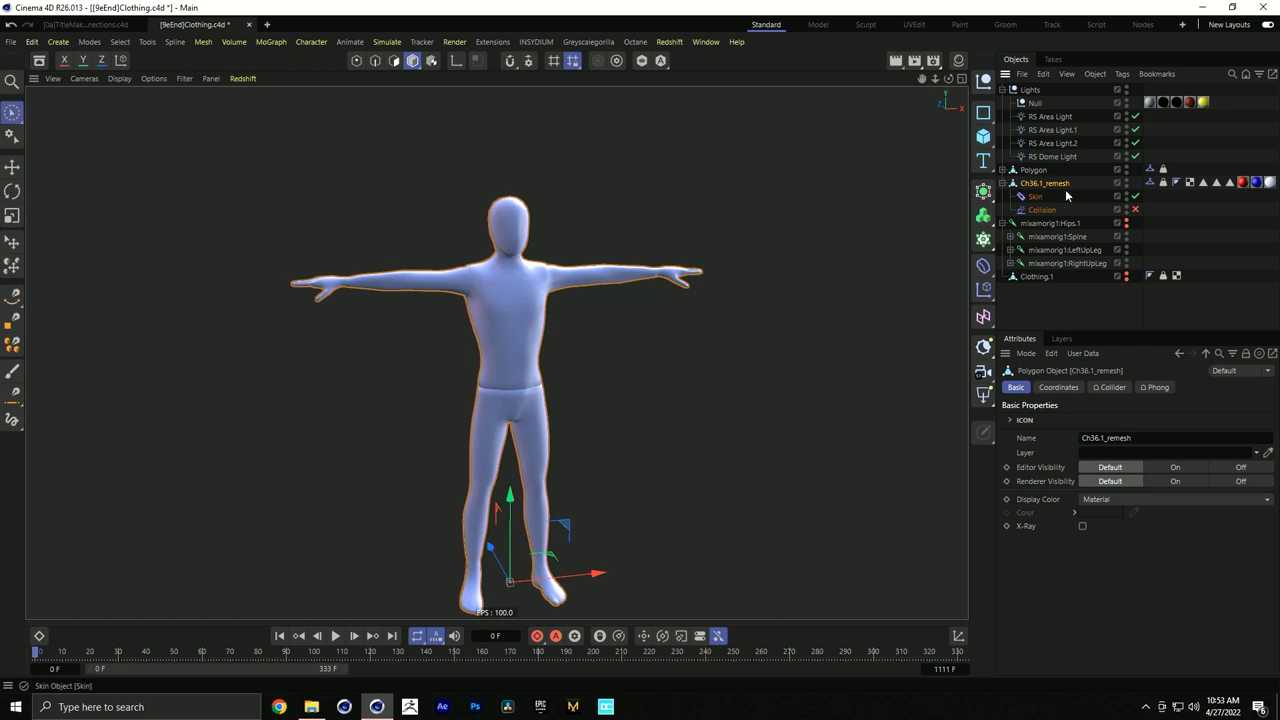
pyautogui.click(1052, 212)
pyautogui.press('Delete')
pyautogui.click(1046, 184)
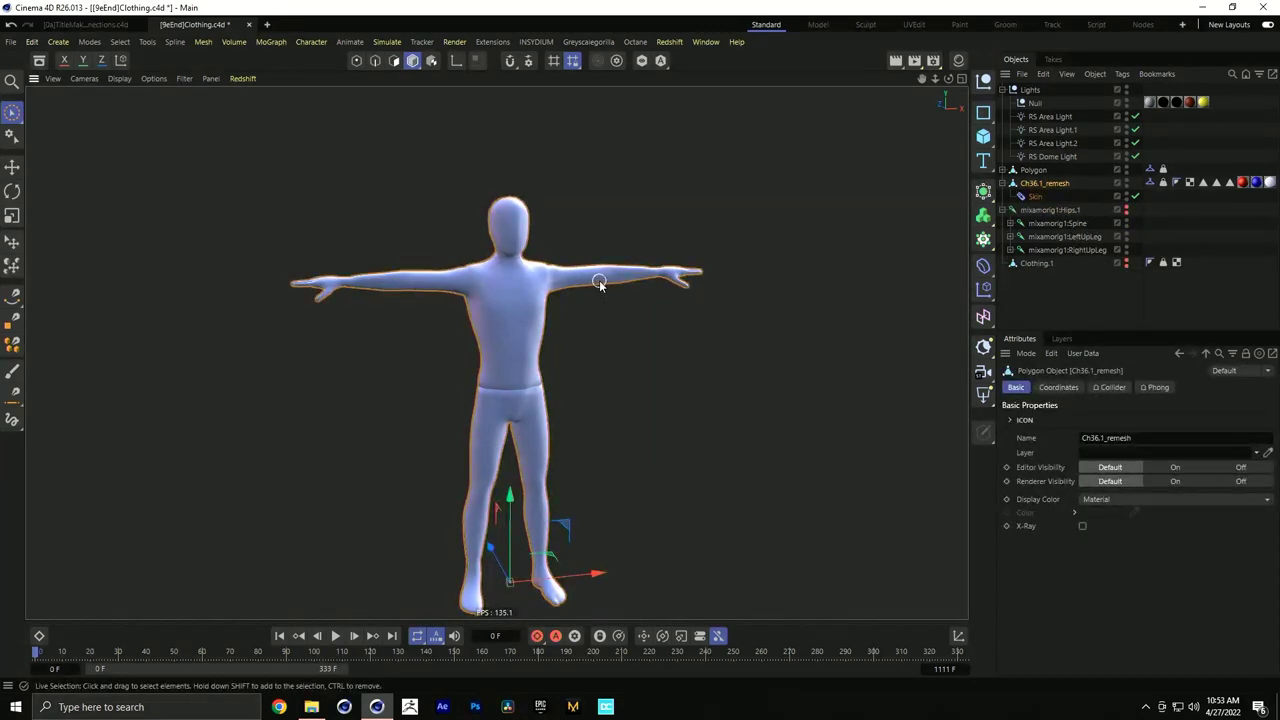
pyautogui.press('n')
pyautogui.press('b')
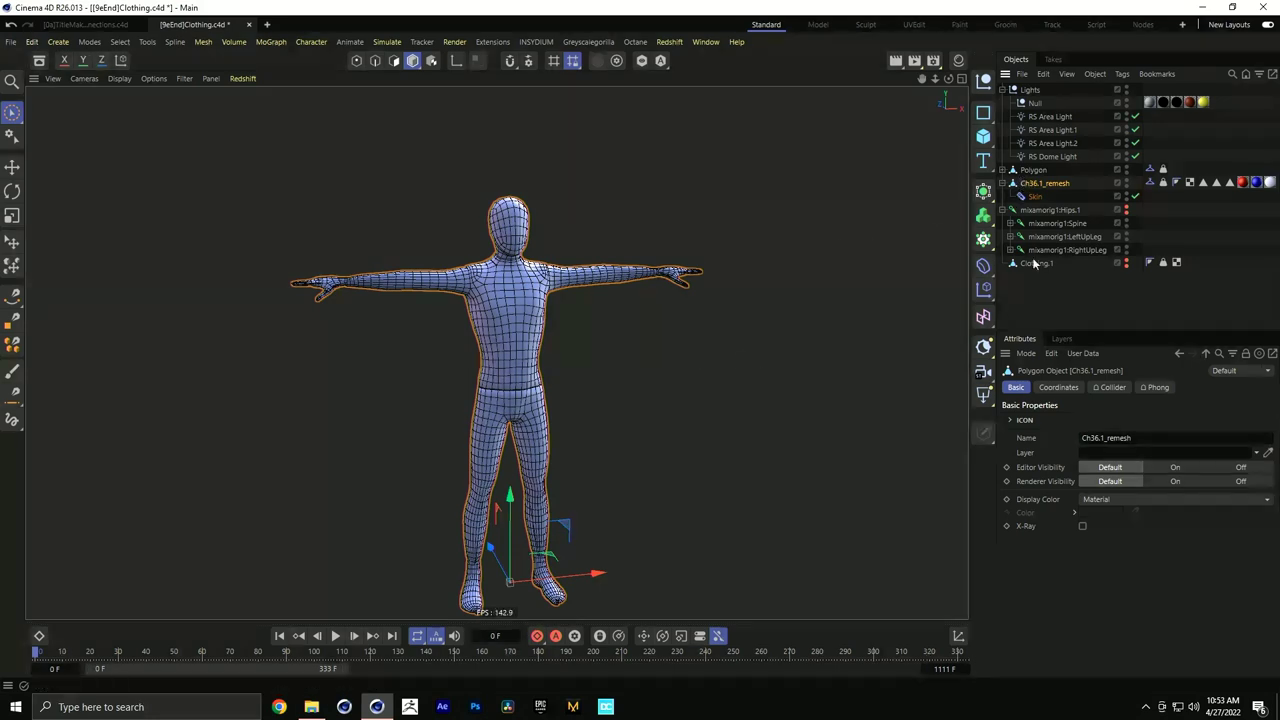
# Wrap Ch36.1_remesh in a Remesh generator at 25% density with X symmetry, then drag it back out
pyautogui.click(986, 194)
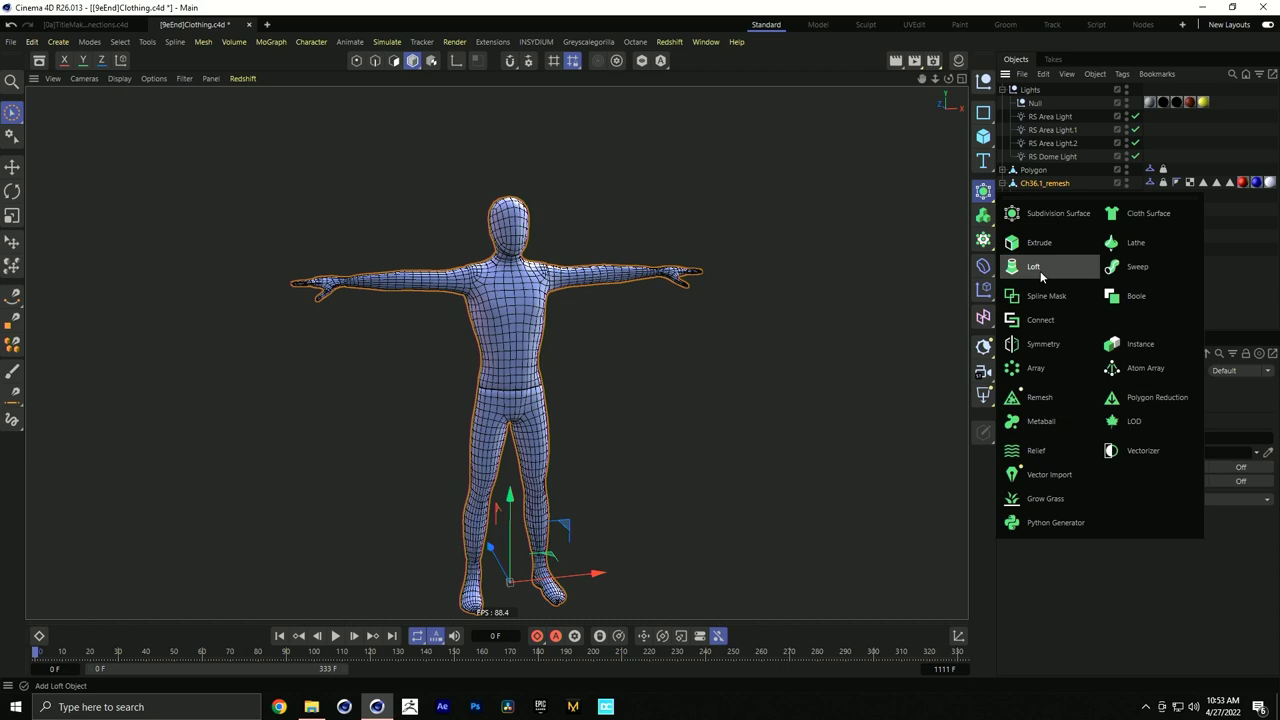
pyautogui.keyDown('alt'); pyautogui.click(1047, 405); pyautogui.keyUp('alt')
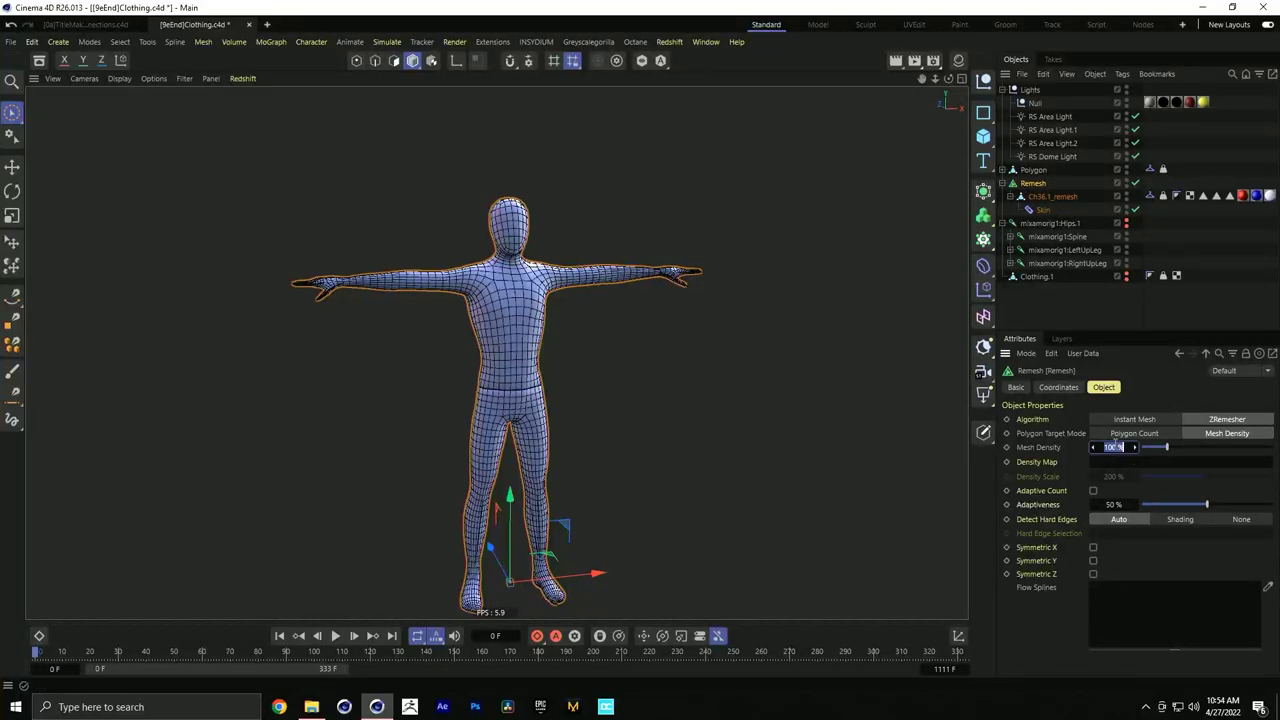
pyautogui.press('Return')
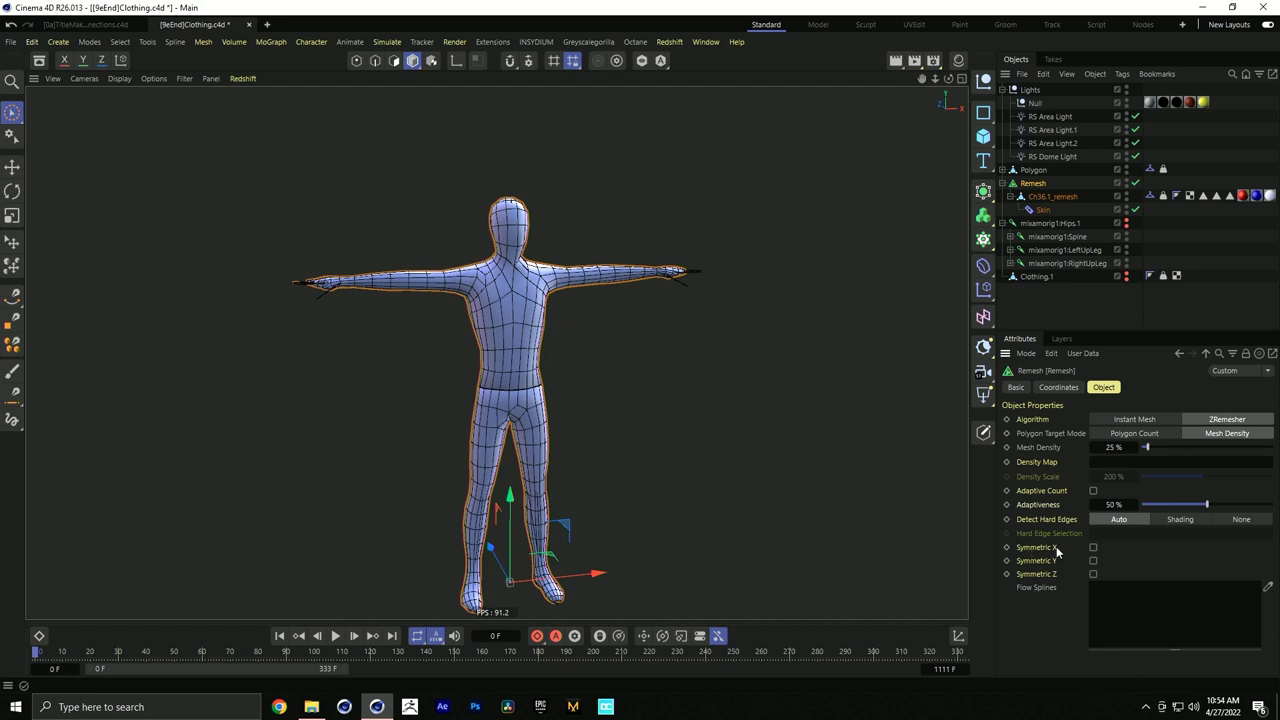
pyautogui.click(1093, 547)
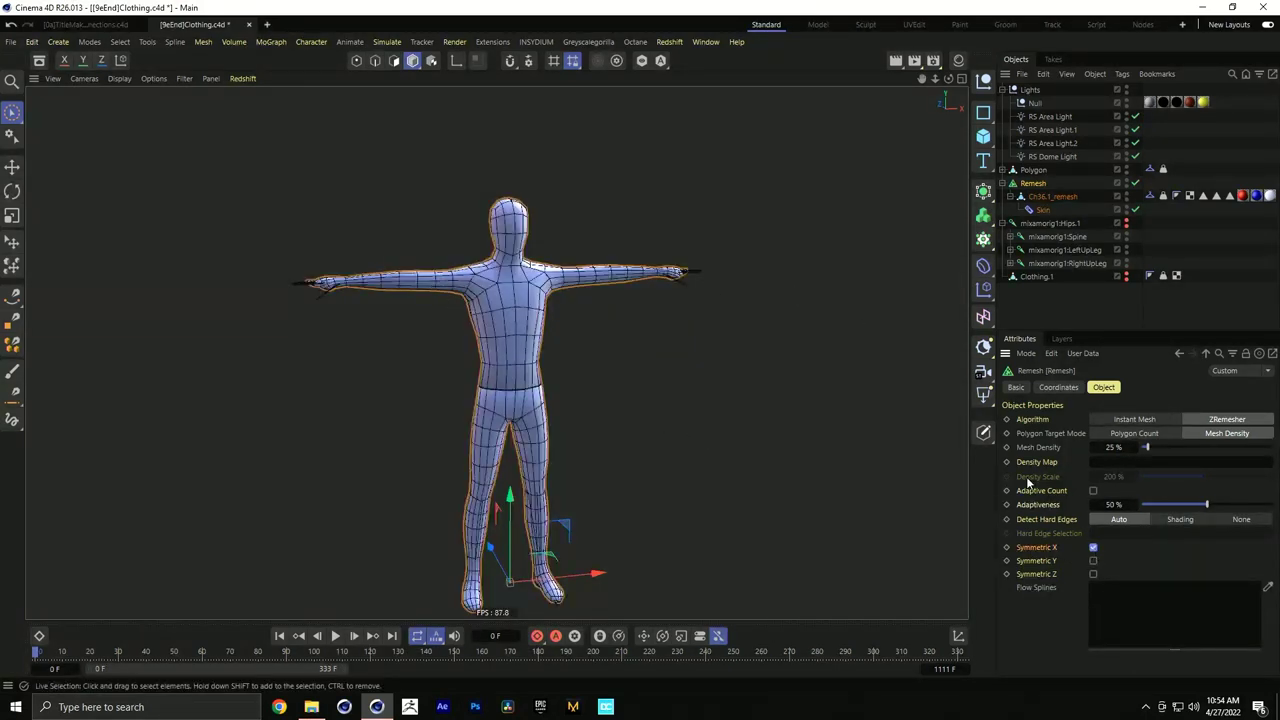
pyautogui.click(1093, 561)
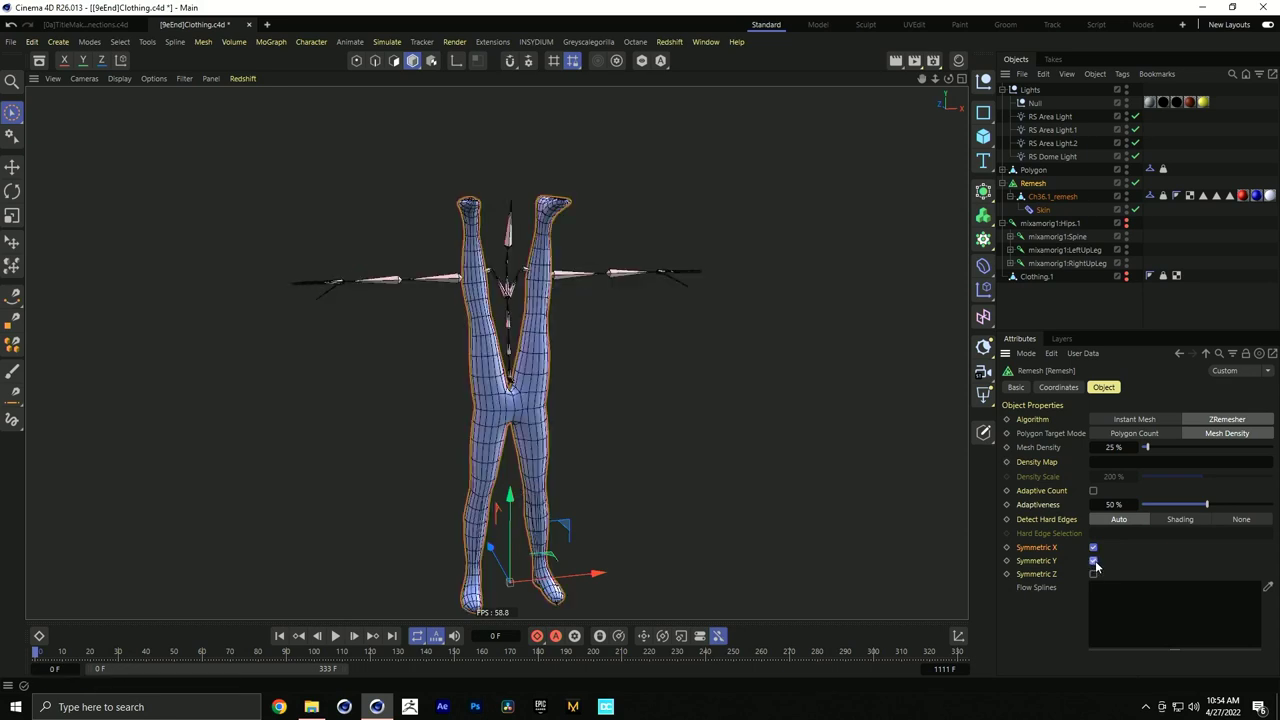
pyautogui.click(1093, 561)
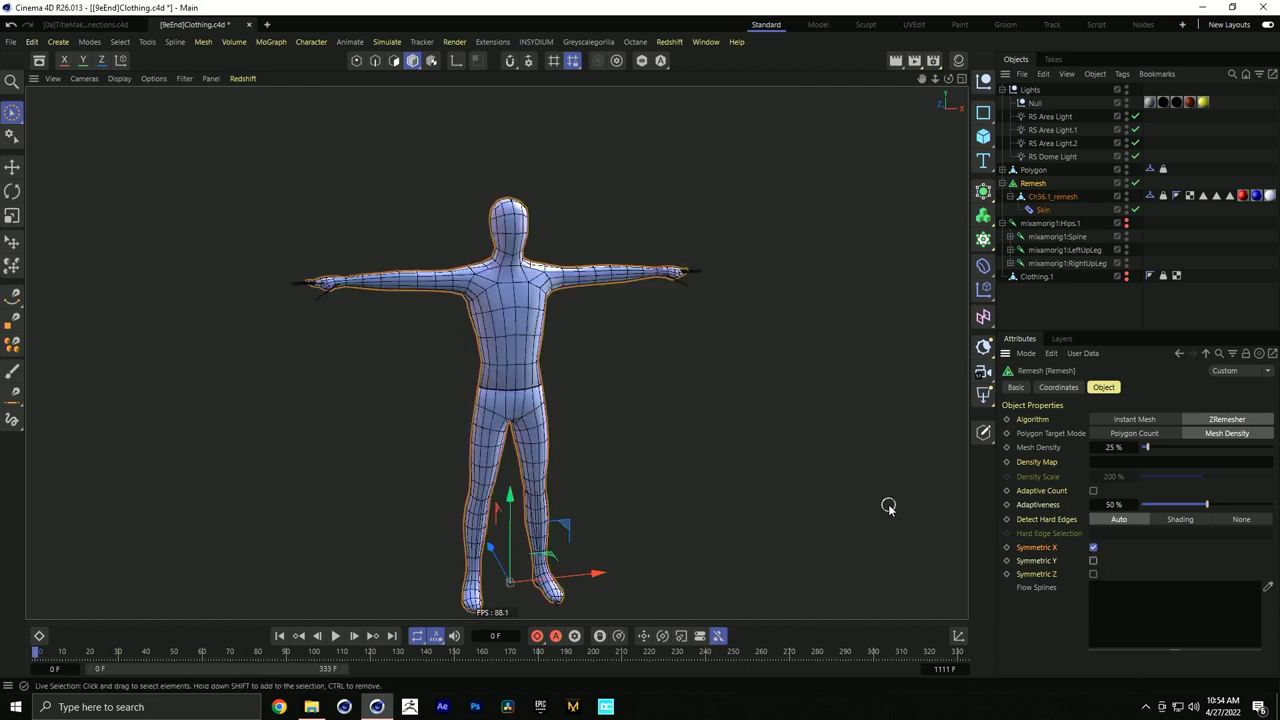
pyautogui.moveTo(1033, 200); pyautogui.dragTo(1023, 190)
pyautogui.click(1030, 184)
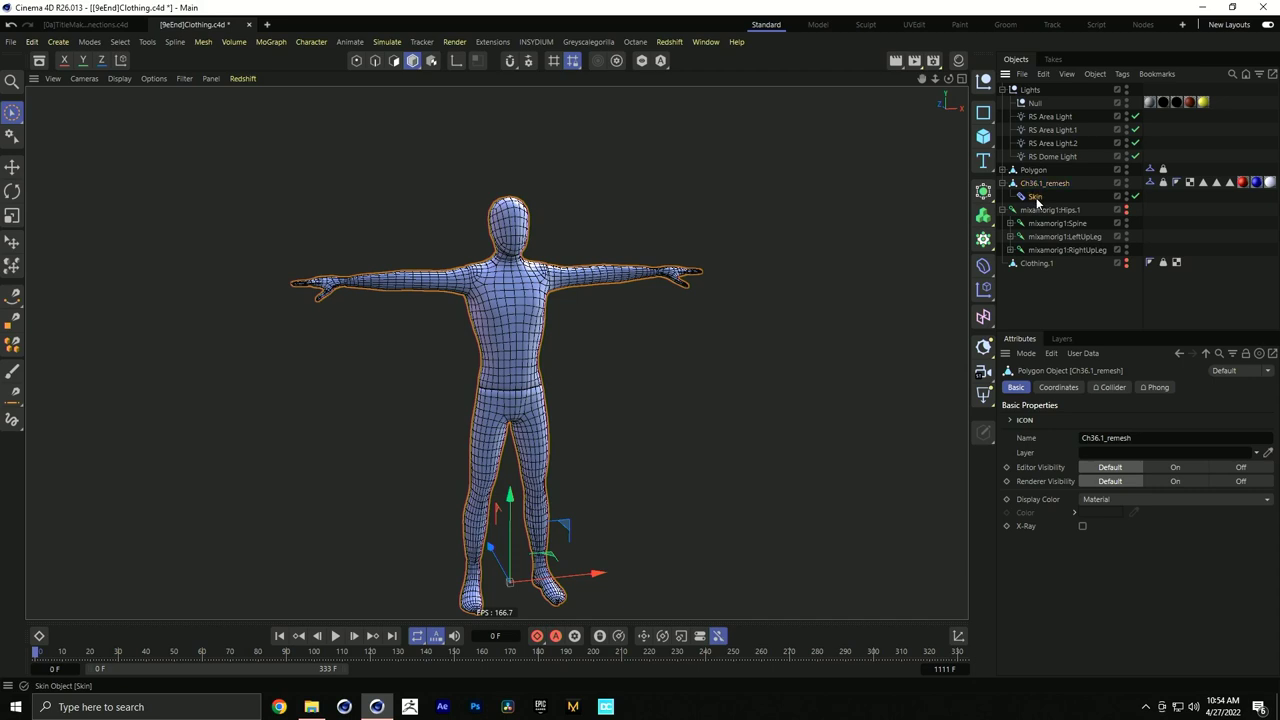
pyautogui.click(1036, 197)
pyautogui.press('Delete')
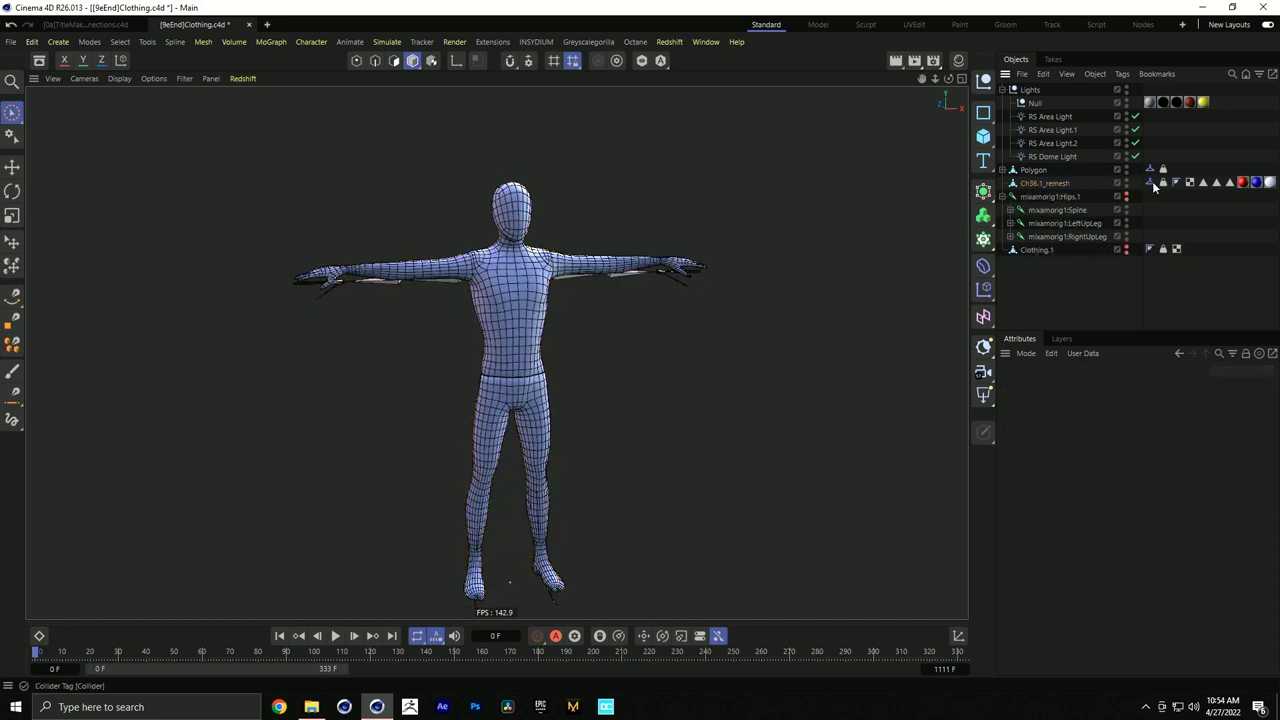
pyautogui.hotkey('ctrl', 'z')
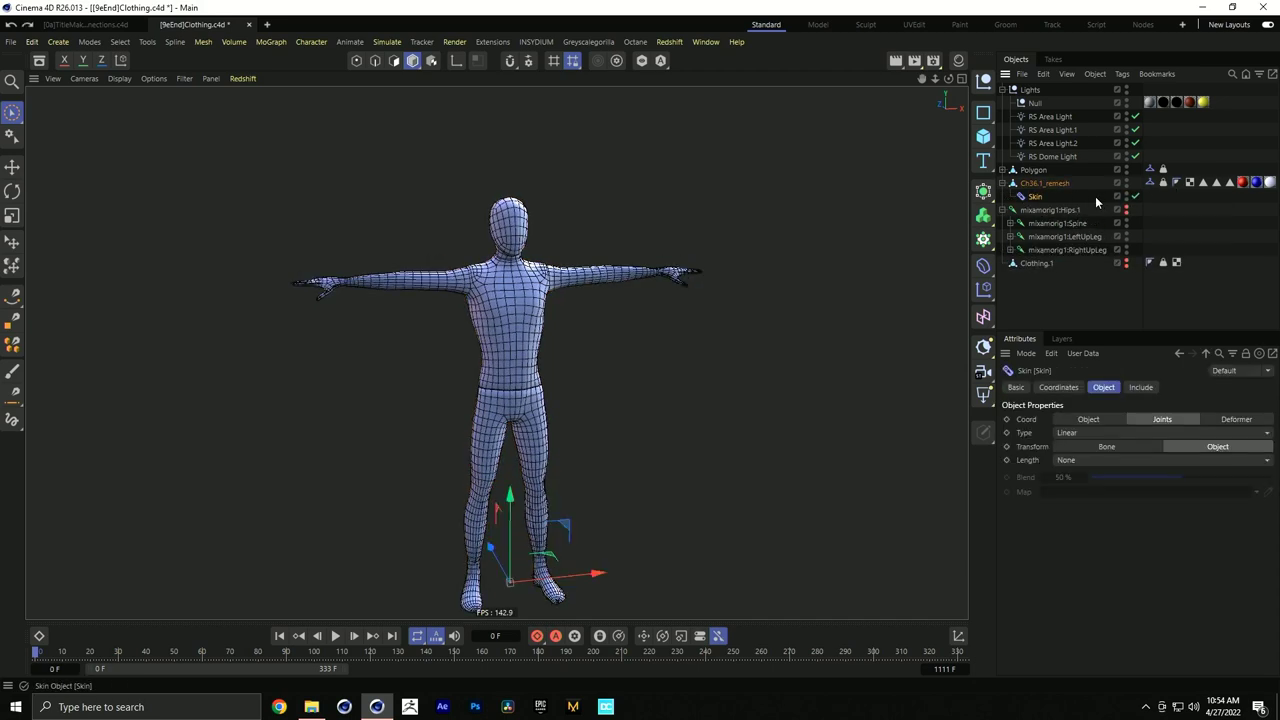
pyautogui.click(1045, 211)
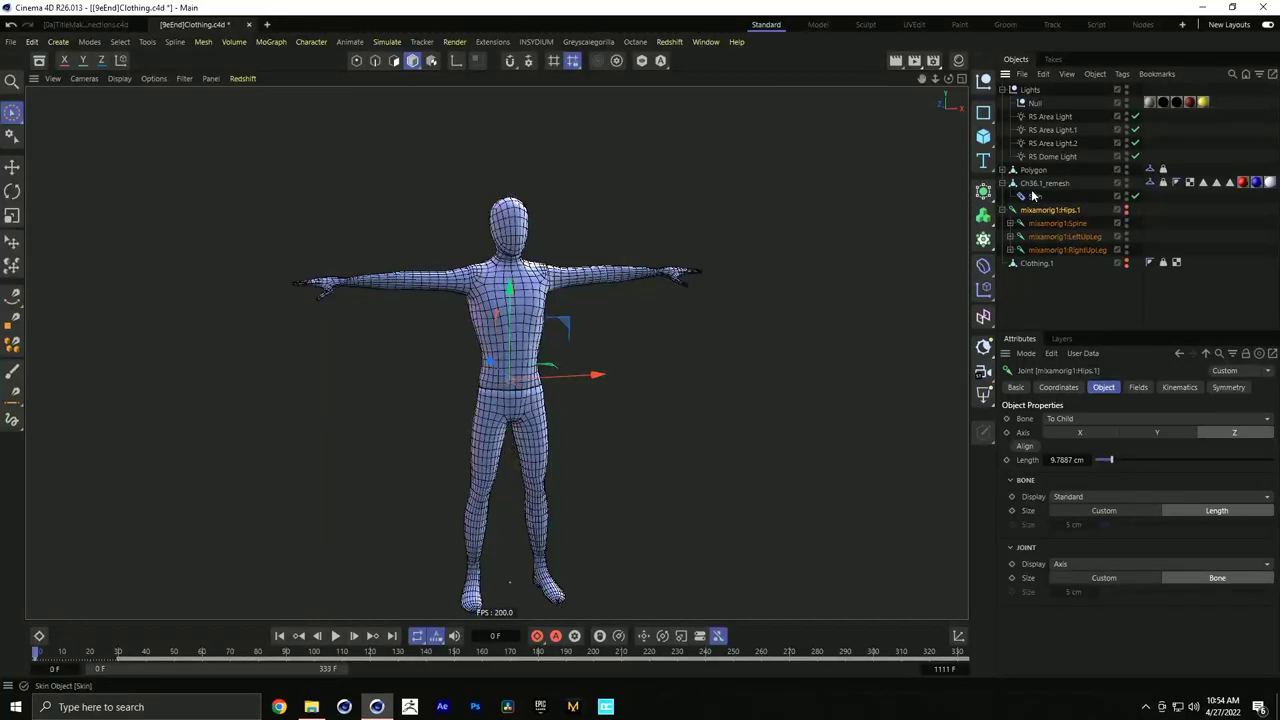
pyautogui.click(1042, 184)
pyautogui.click(341, 640)
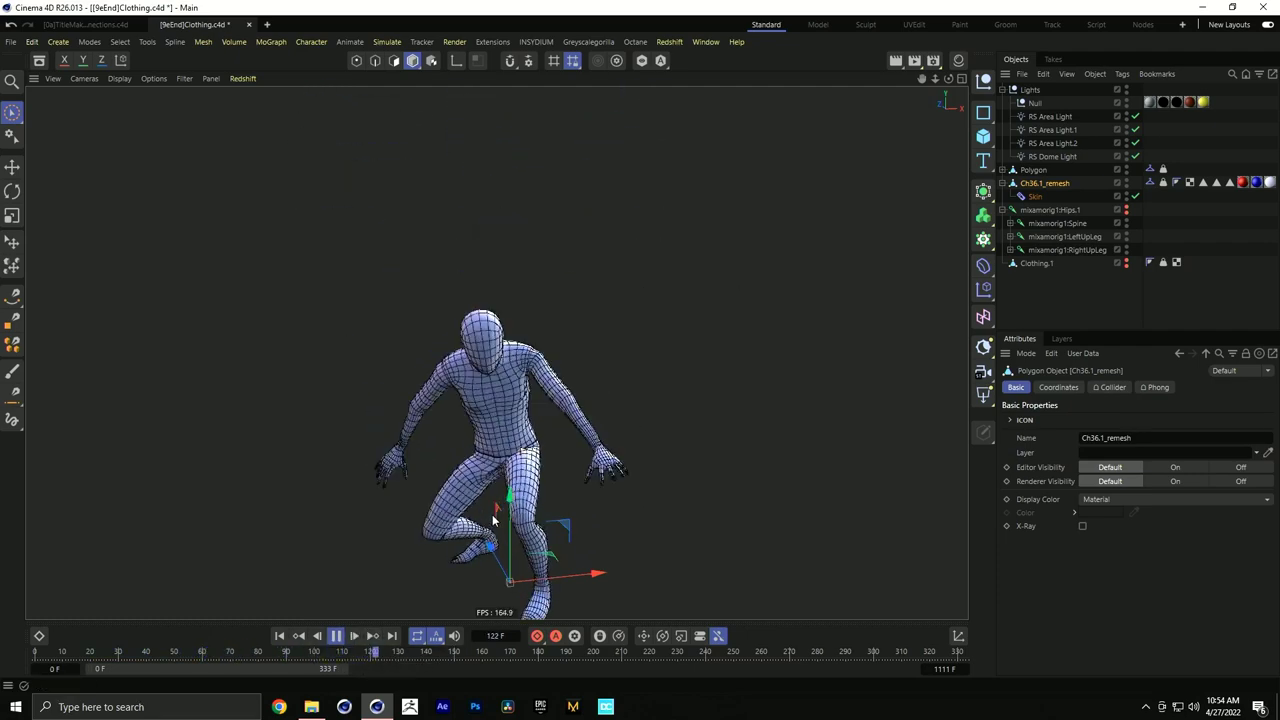
pyautogui.click(337, 636)
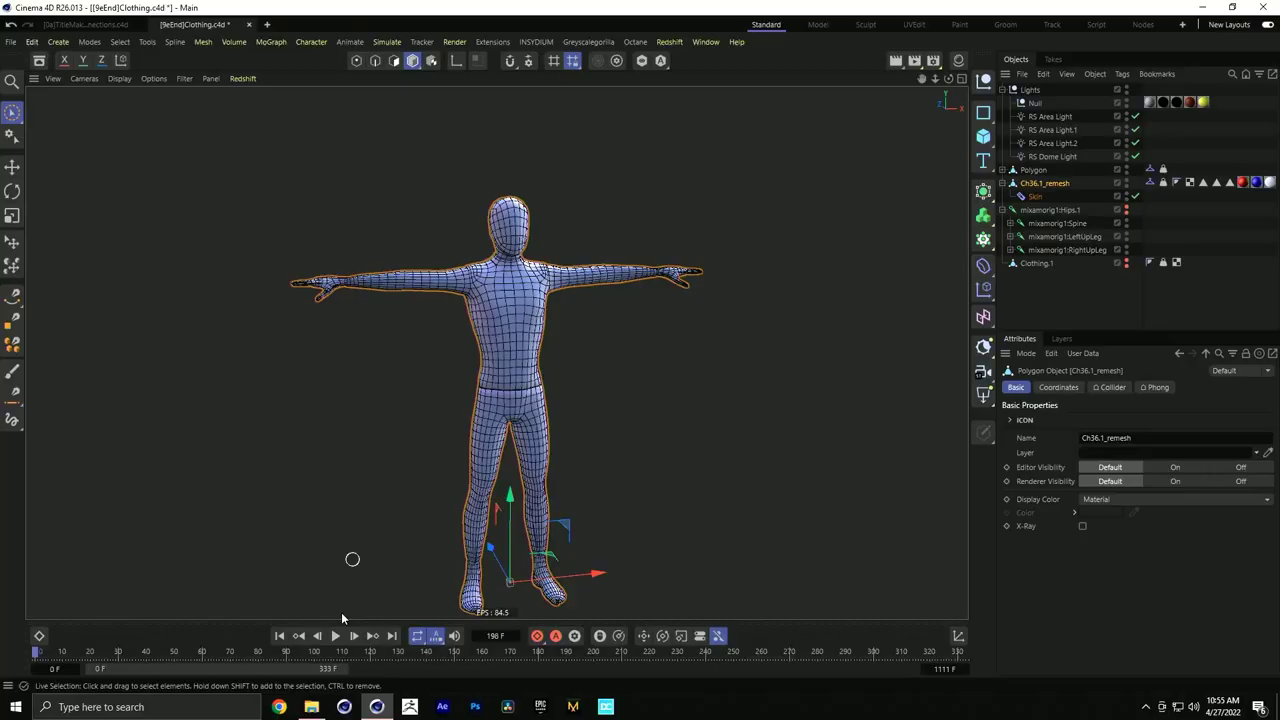
pyautogui.click(338, 636)
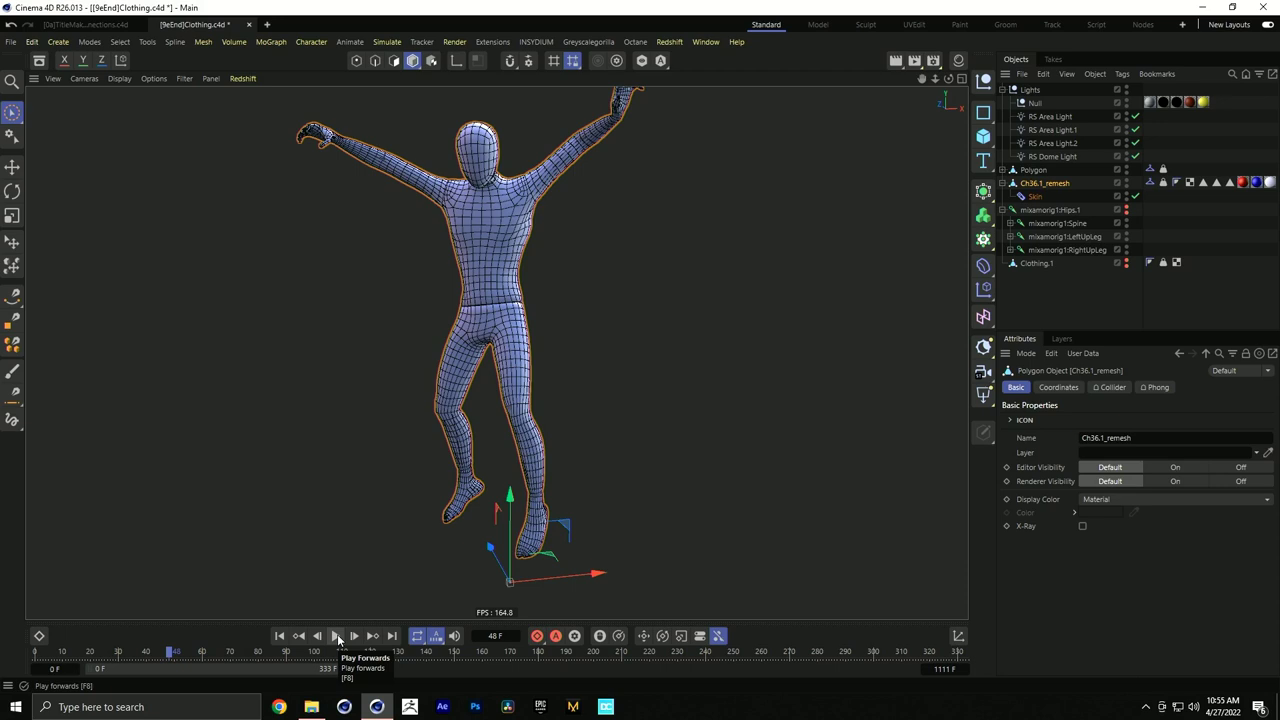
pyautogui.moveTo(99, 653); pyautogui.dragTo(8, 672)
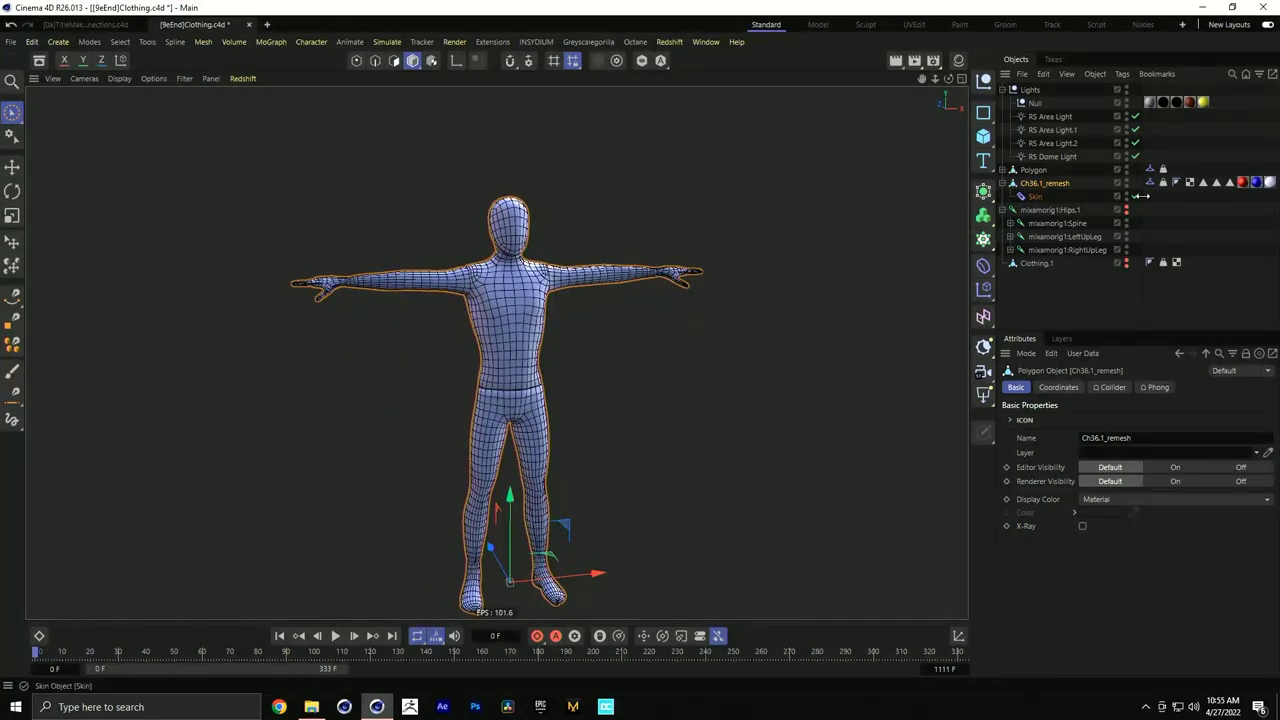
# Delete the body's Collider tag, hide the body, and edit Clothing.1 in Polygon mode
pyautogui.click(1150, 184)
pyautogui.press('Delete')
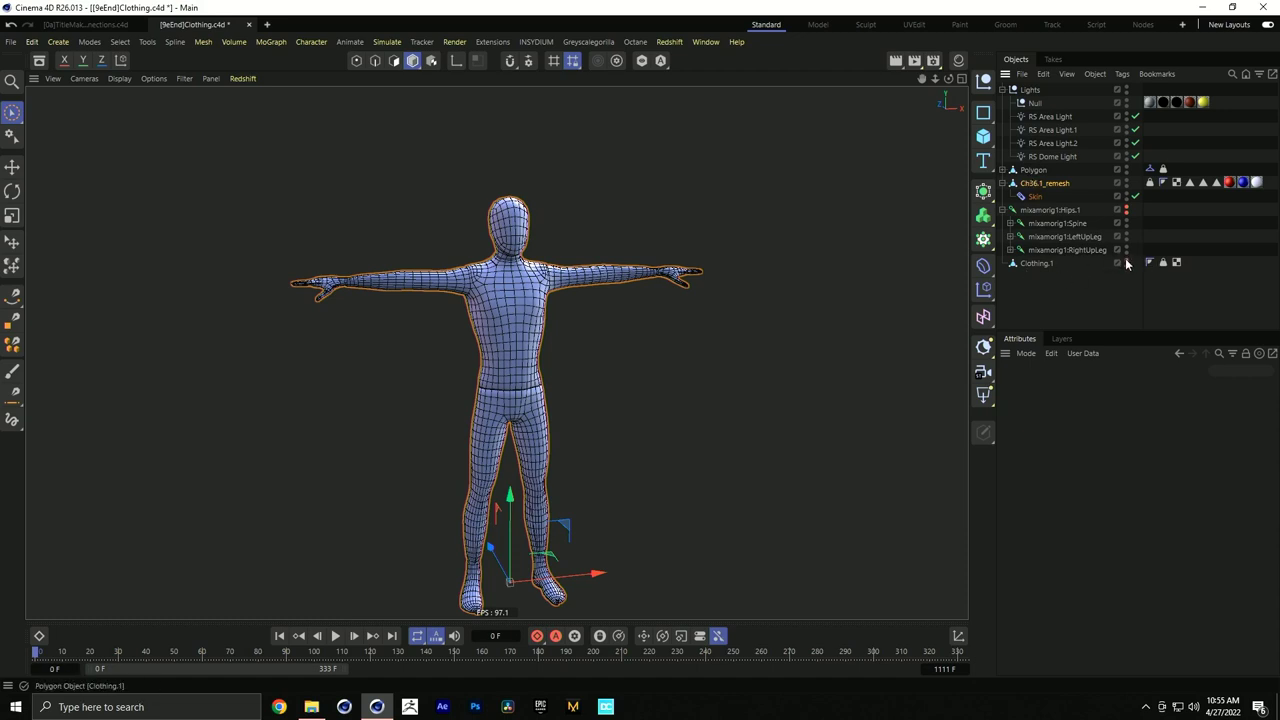
pyautogui.click(1060, 263)
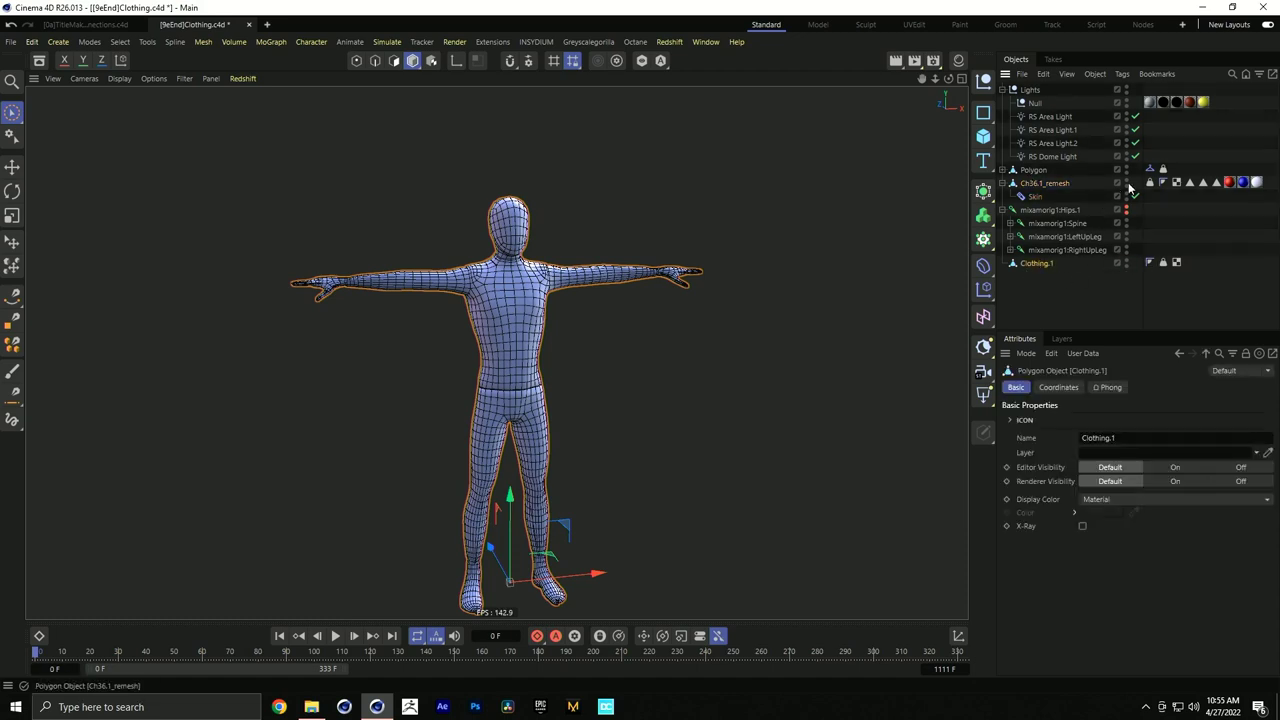
pyautogui.click(1126, 181)
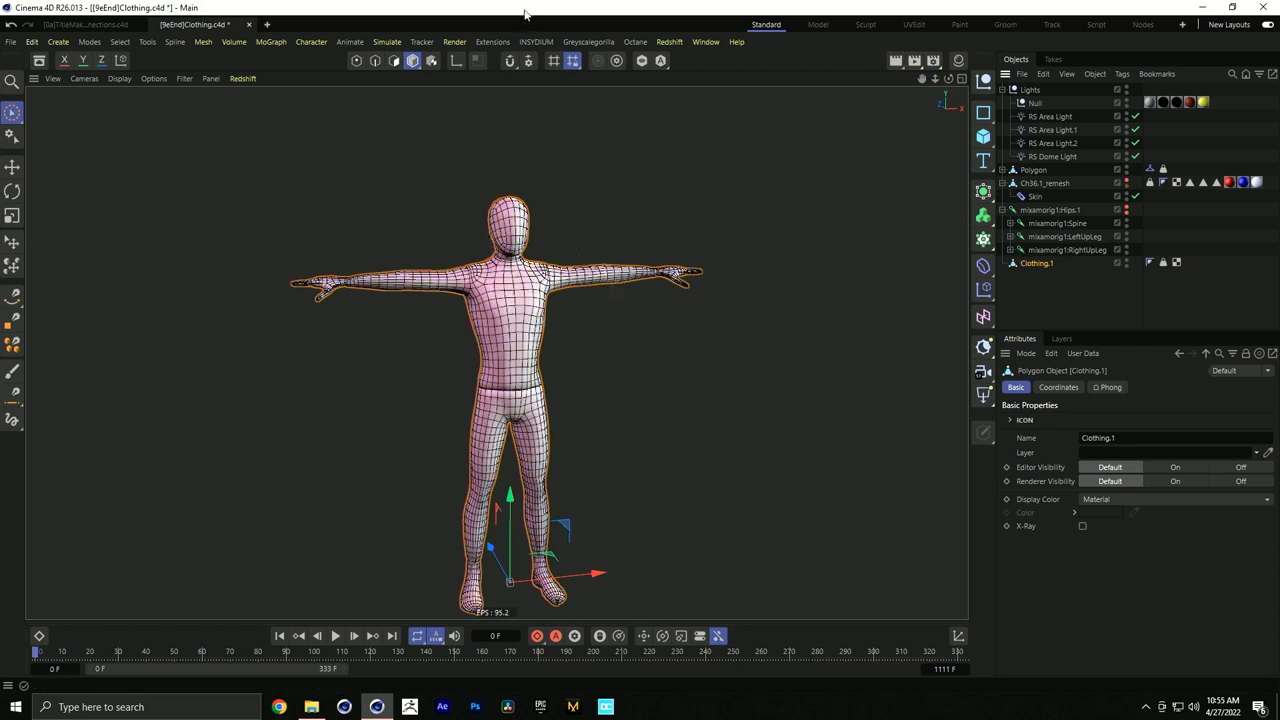
pyautogui.click(394, 60)
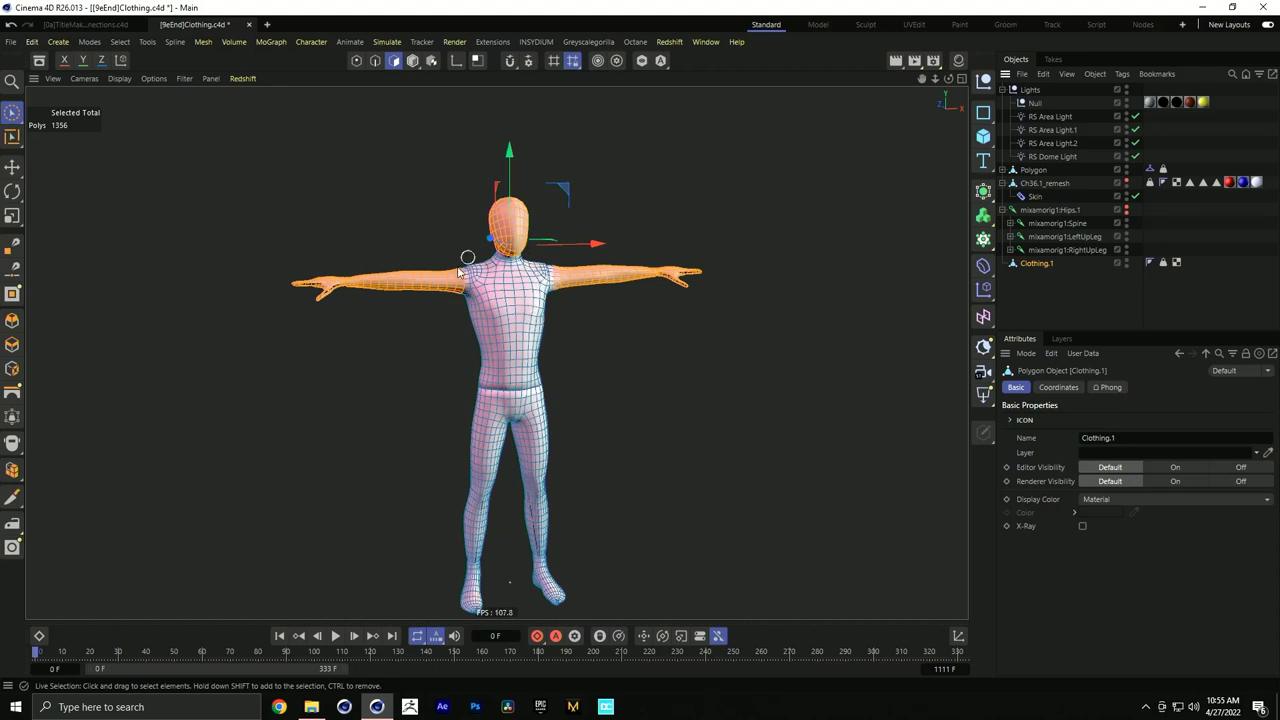
# Loop-select the waist polygons, then Fill Select the whole upper torso above them
pyautogui.press('u')
pyautogui.press('l')
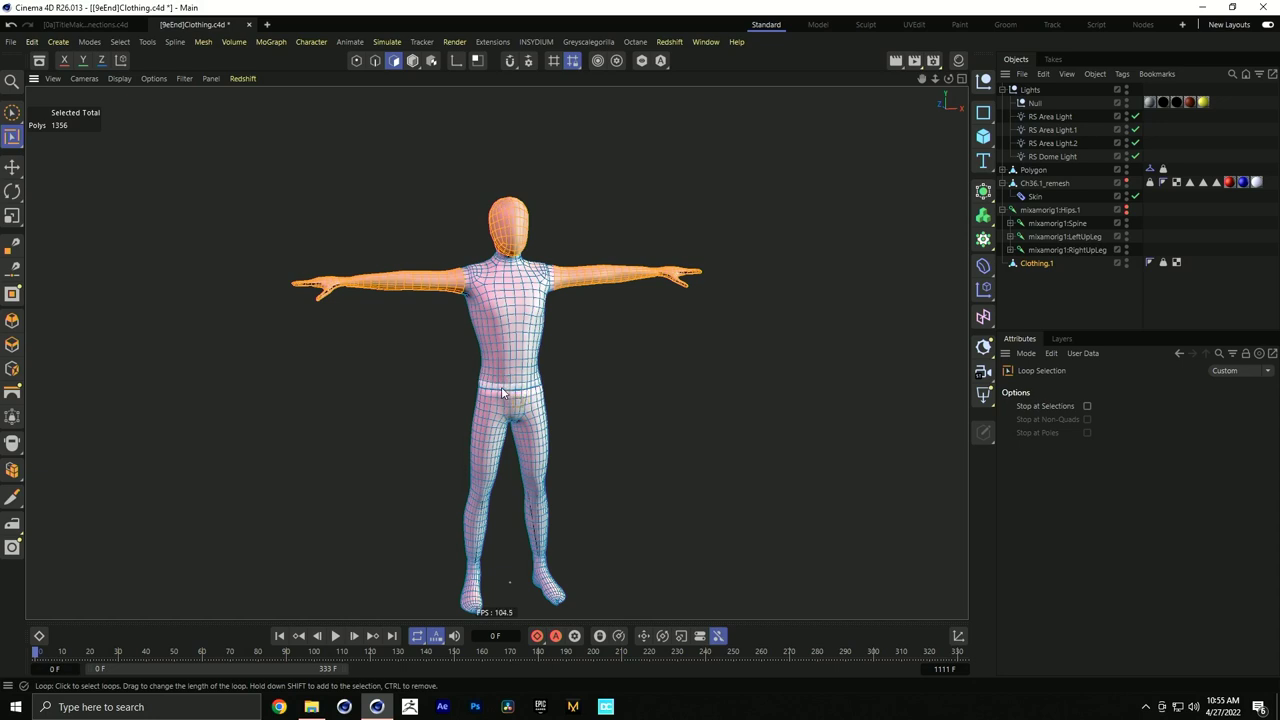
pyautogui.keyDown('alt'); pyautogui.moveTo(514, 390); pyautogui.dragTo(727, 320, button='right'); pyautogui.keyUp('alt')
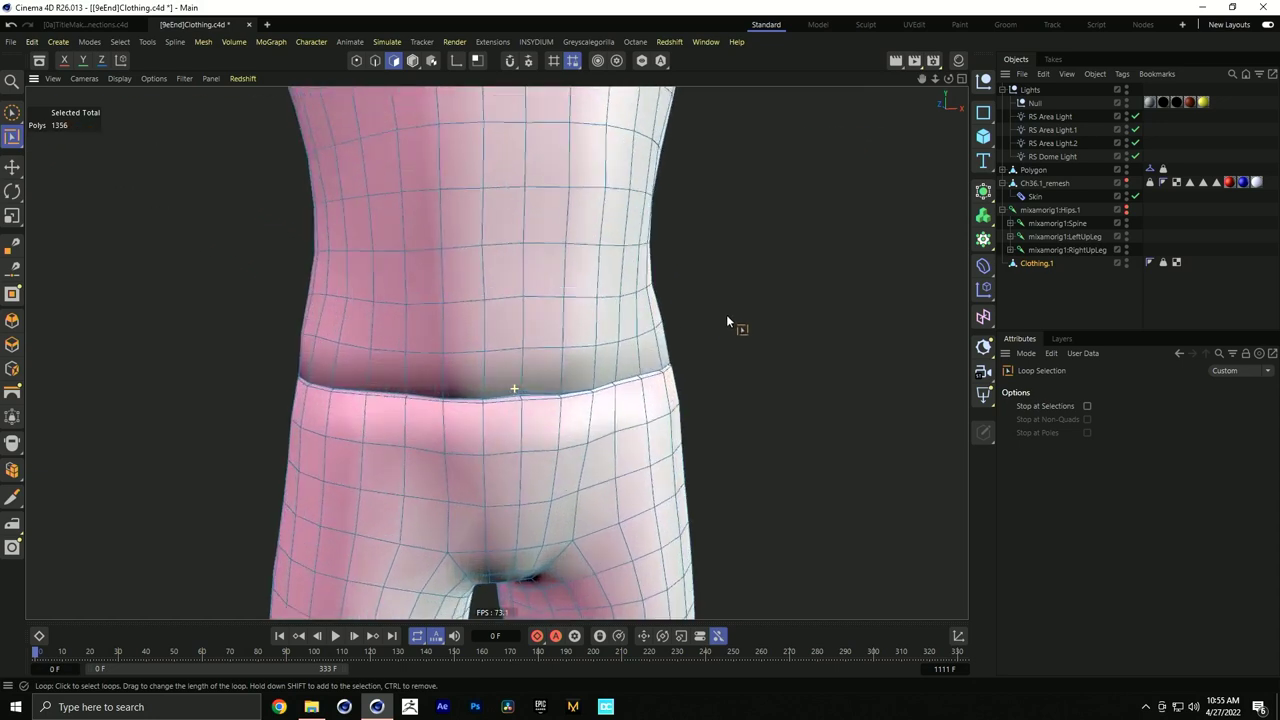
pyautogui.scroll(3, 580, 371)
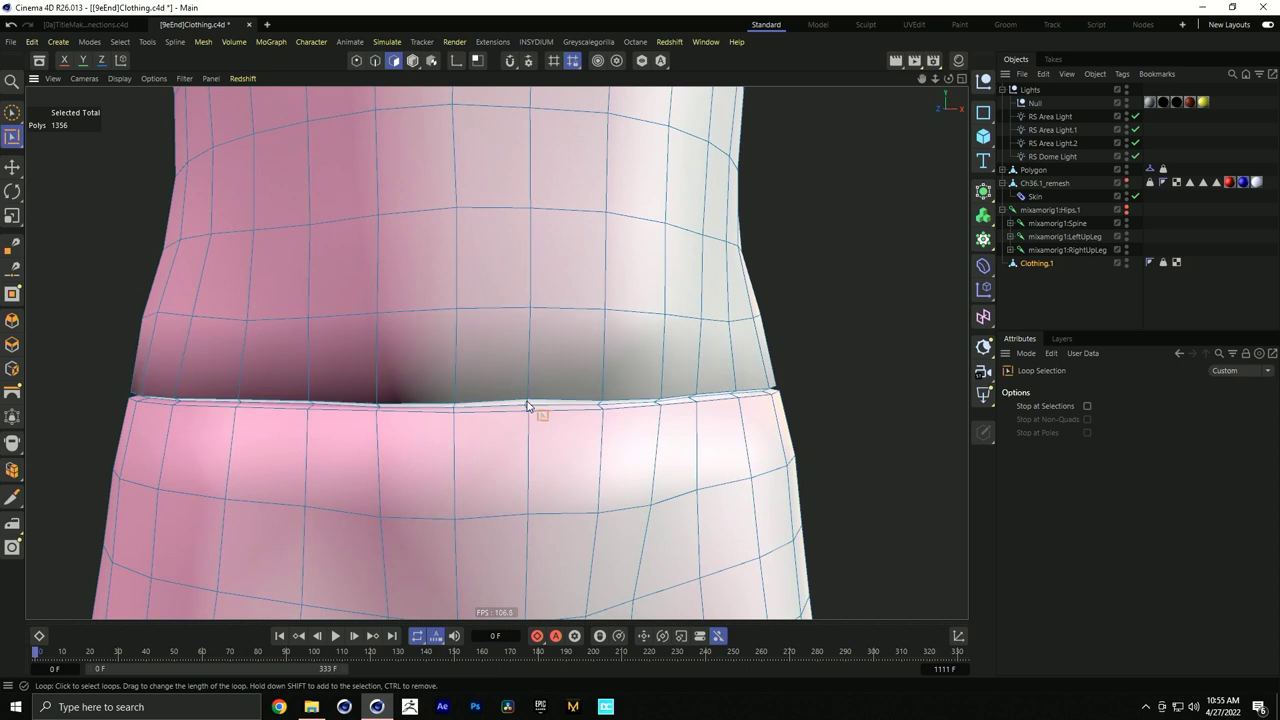
pyautogui.click(528, 405)
pyautogui.press('u')
pyautogui.press('i')
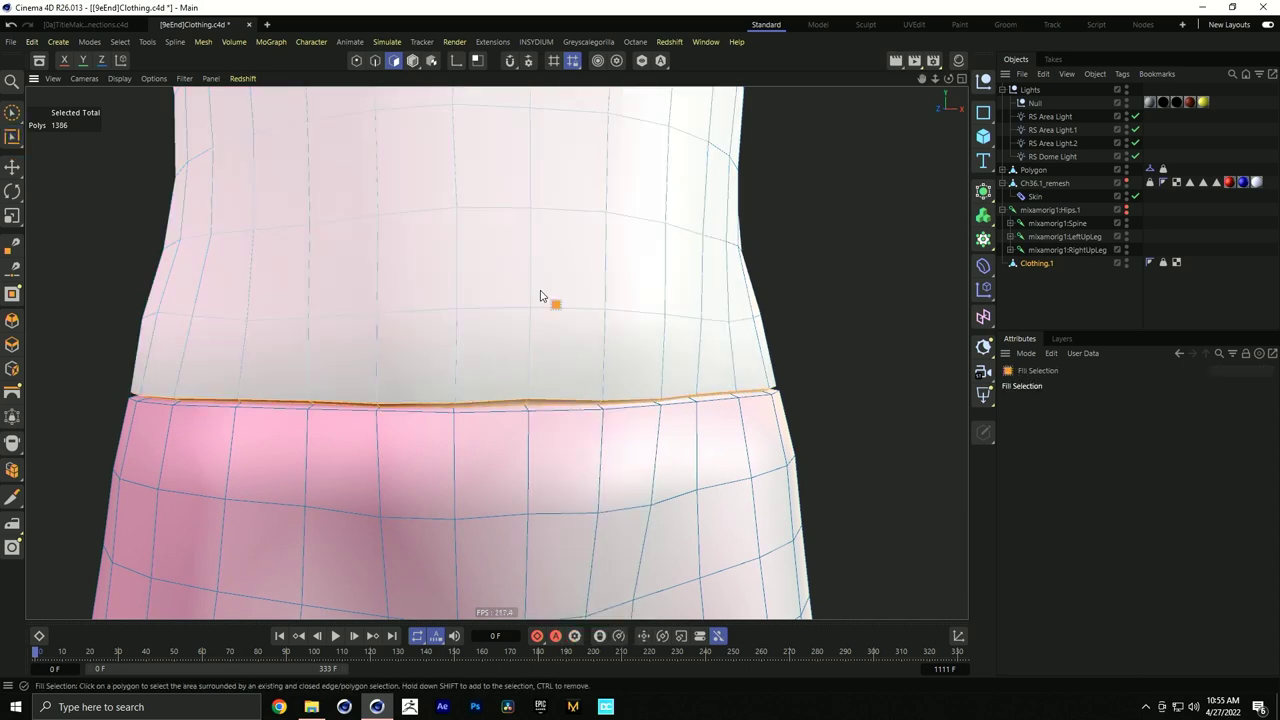
pyautogui.click(610, 300)
# Orbit out to view the whole selected torso and bring up the U mesh-command menu
pyautogui.scroll(-5, 500, 340)
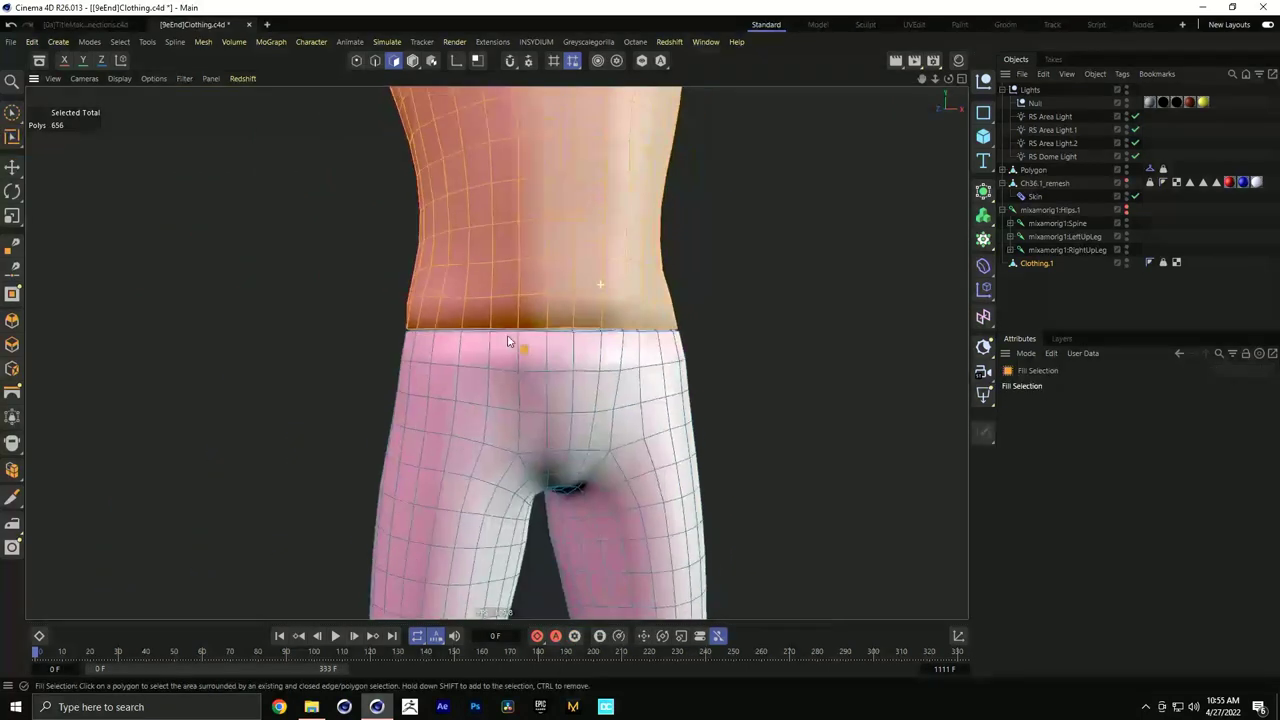
pyautogui.scroll(-1, 367, 367)
pyautogui.keyDown('alt'); pyautogui.moveTo(613, 229); pyautogui.dragTo(566, 328); pyautogui.keyUp('alt')
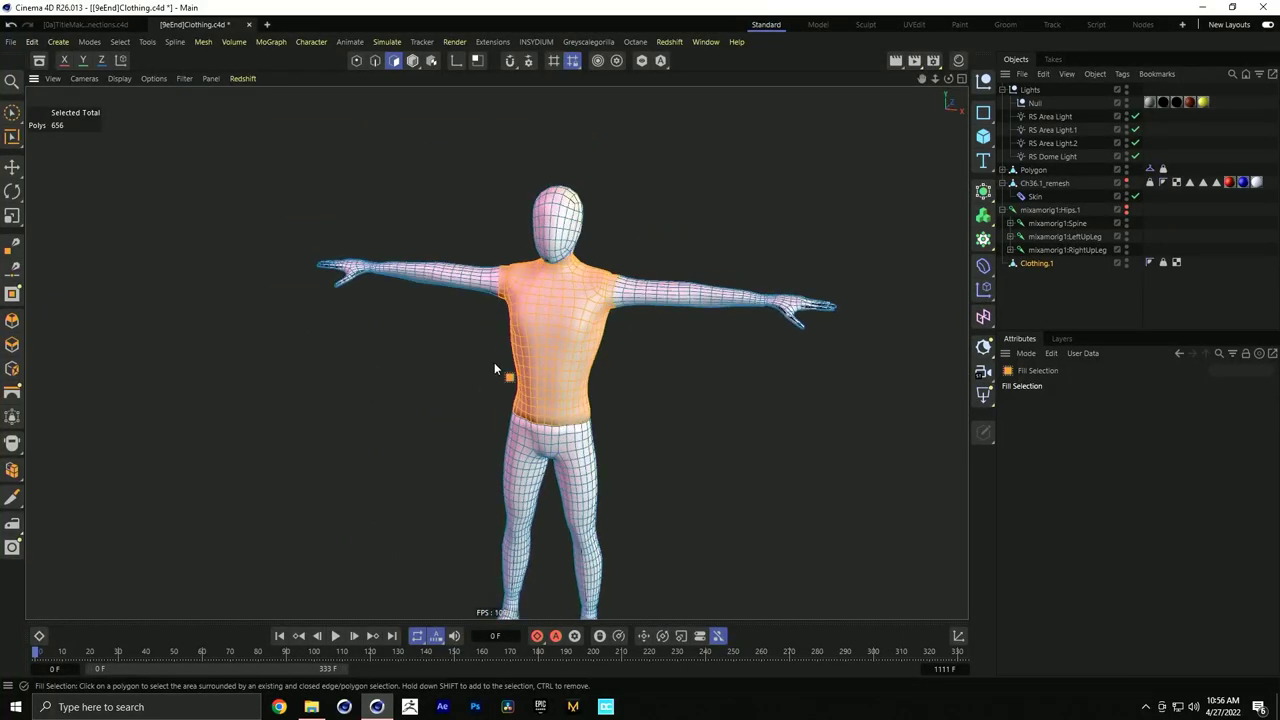
pyautogui.keyDown('alt'); pyautogui.moveTo(540, 350); pyautogui.dragTo(583, 338); pyautogui.keyUp('alt')
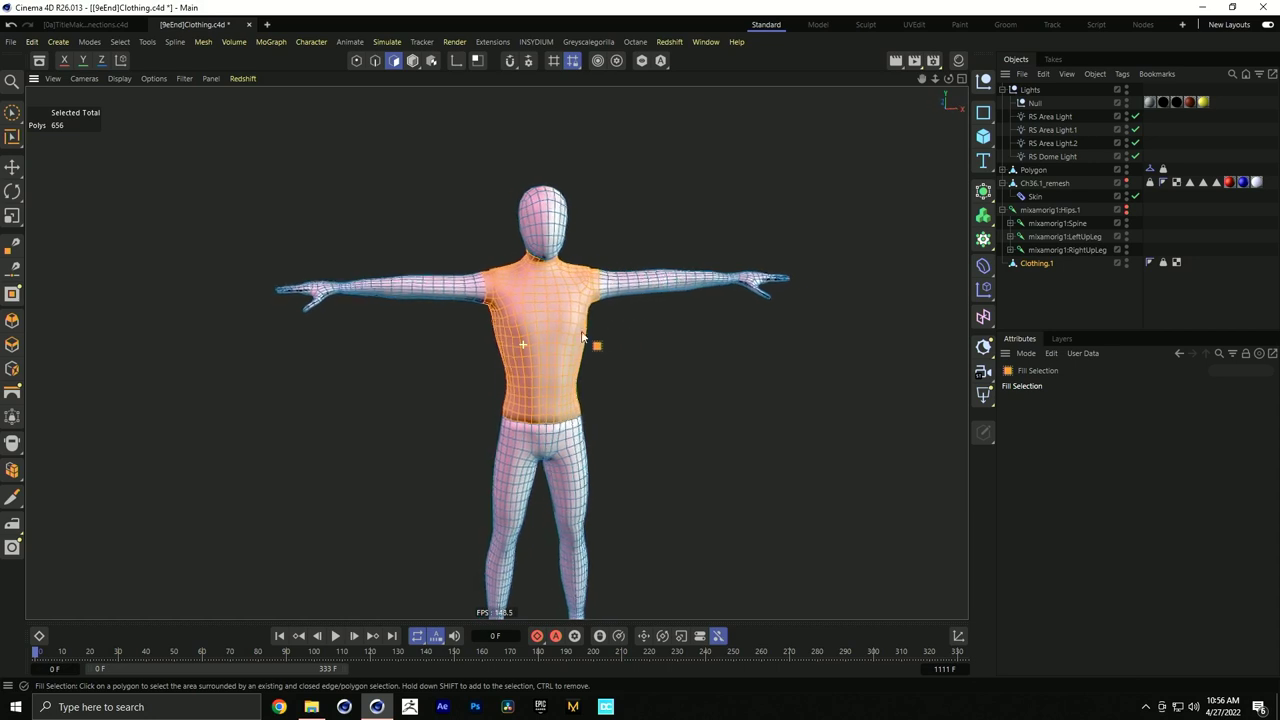
pyautogui.scroll(3, 583, 338)
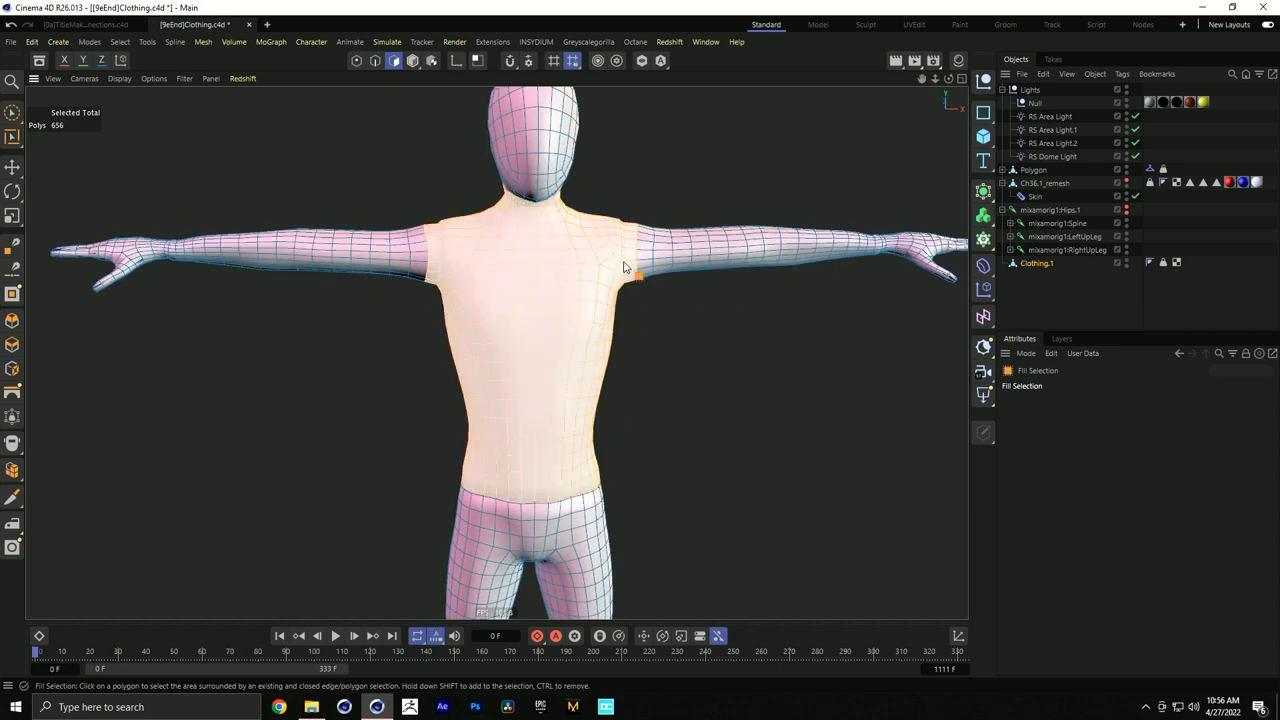
pyautogui.scroll(-5, 610, 280)
pyautogui.scroll(3, 645, 272)
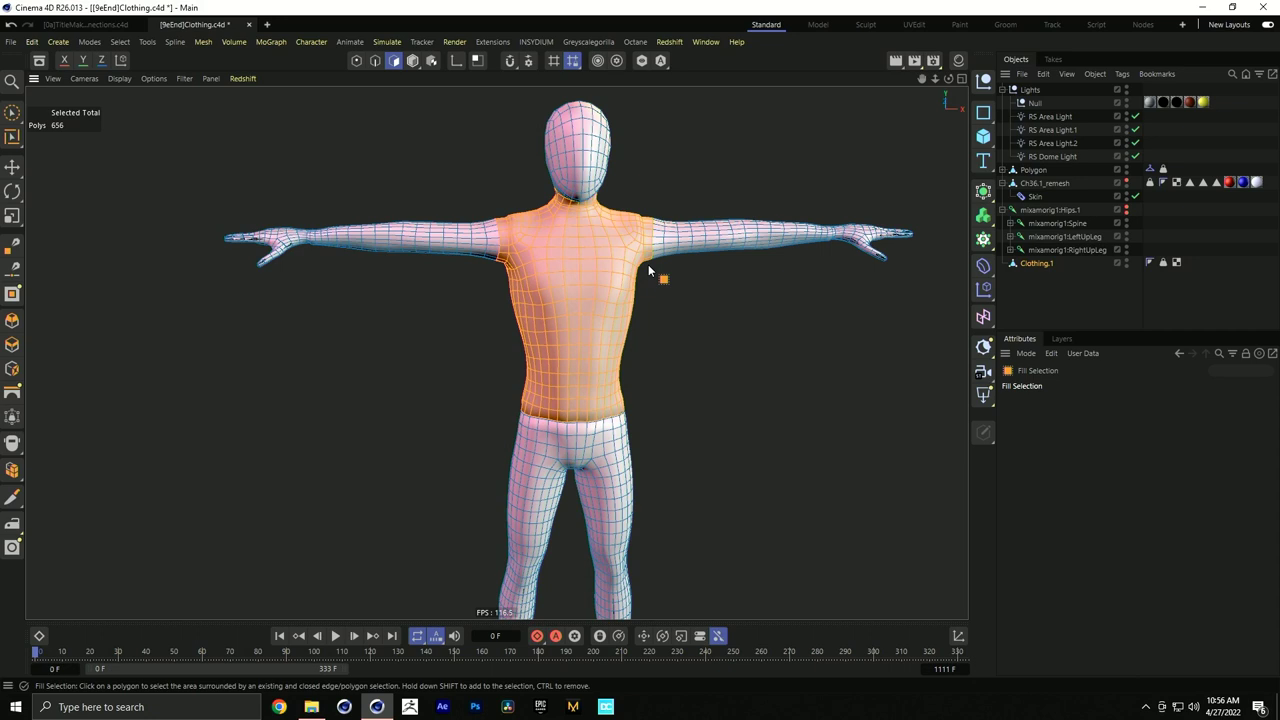
pyautogui.press('u')
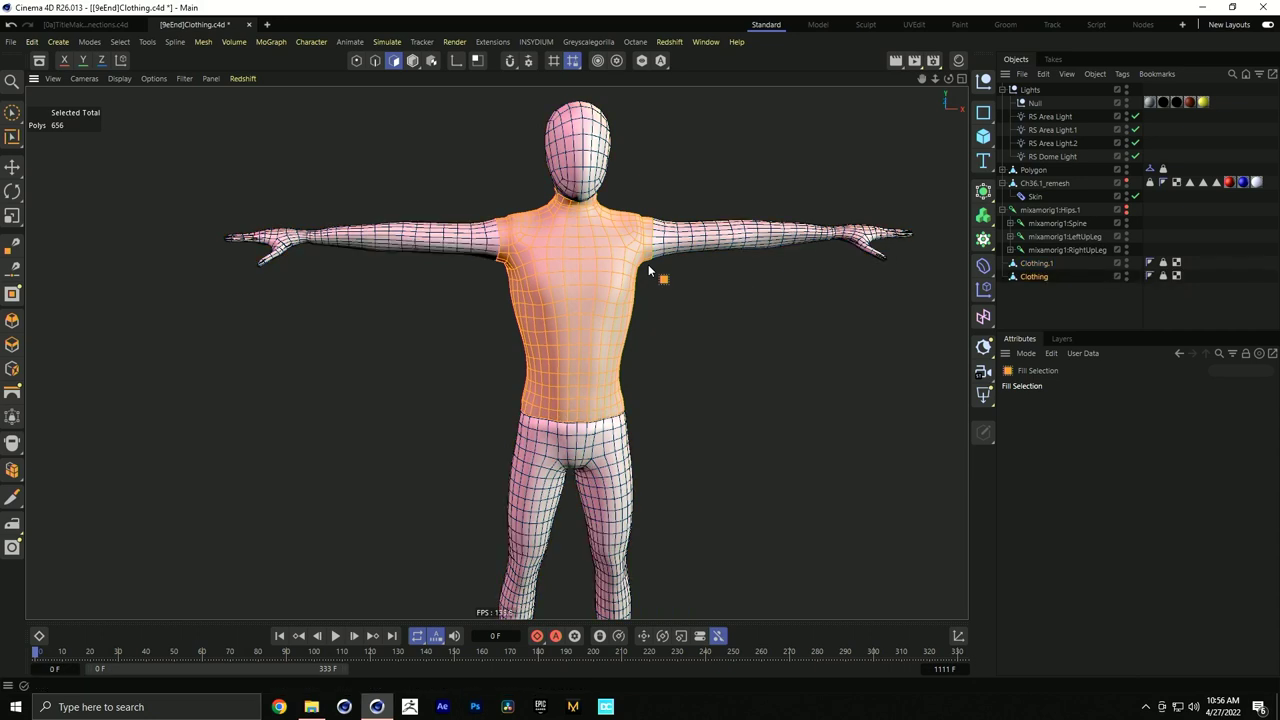
# Hide Clothing.1 in viewport and render, and make the Ch36.1_remesh body visible again
pyautogui.click(1040, 264)
pyautogui.click(1126, 259)
pyautogui.click(1126, 259)
pyautogui.click(1126, 266)
pyautogui.click(1126, 266)
pyautogui.click(1034, 276)
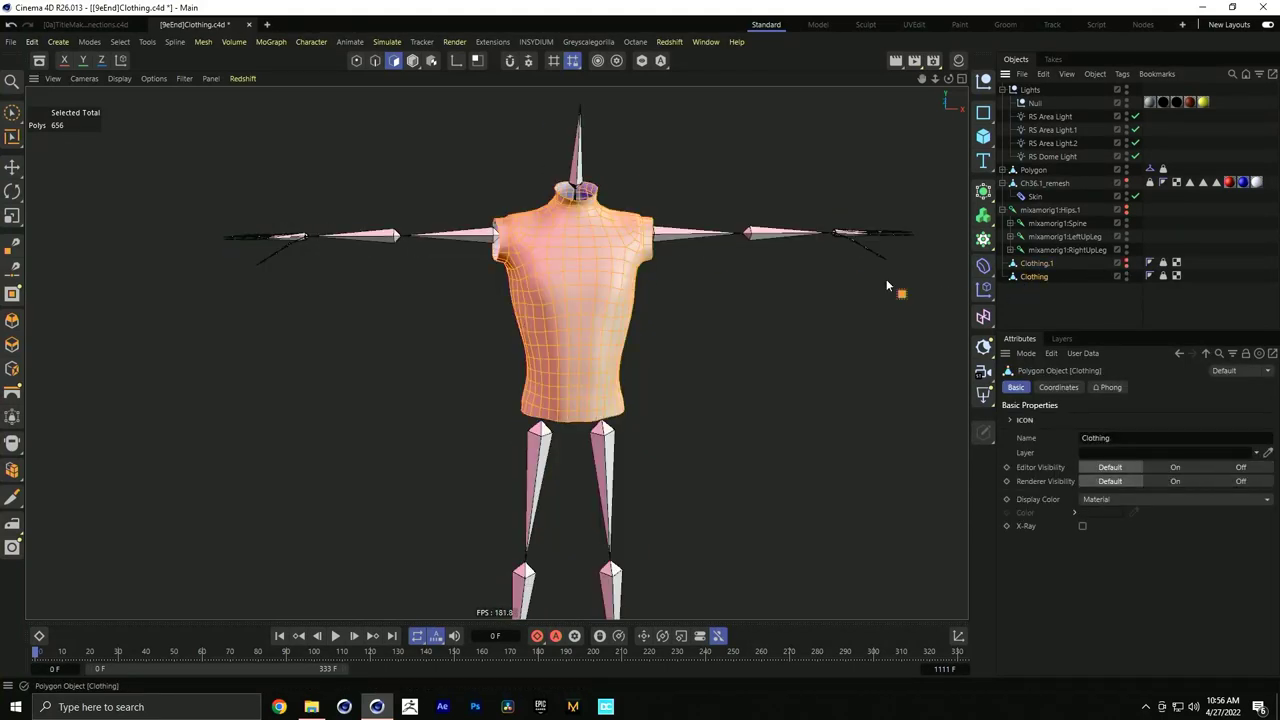
pyautogui.click(1127, 183)
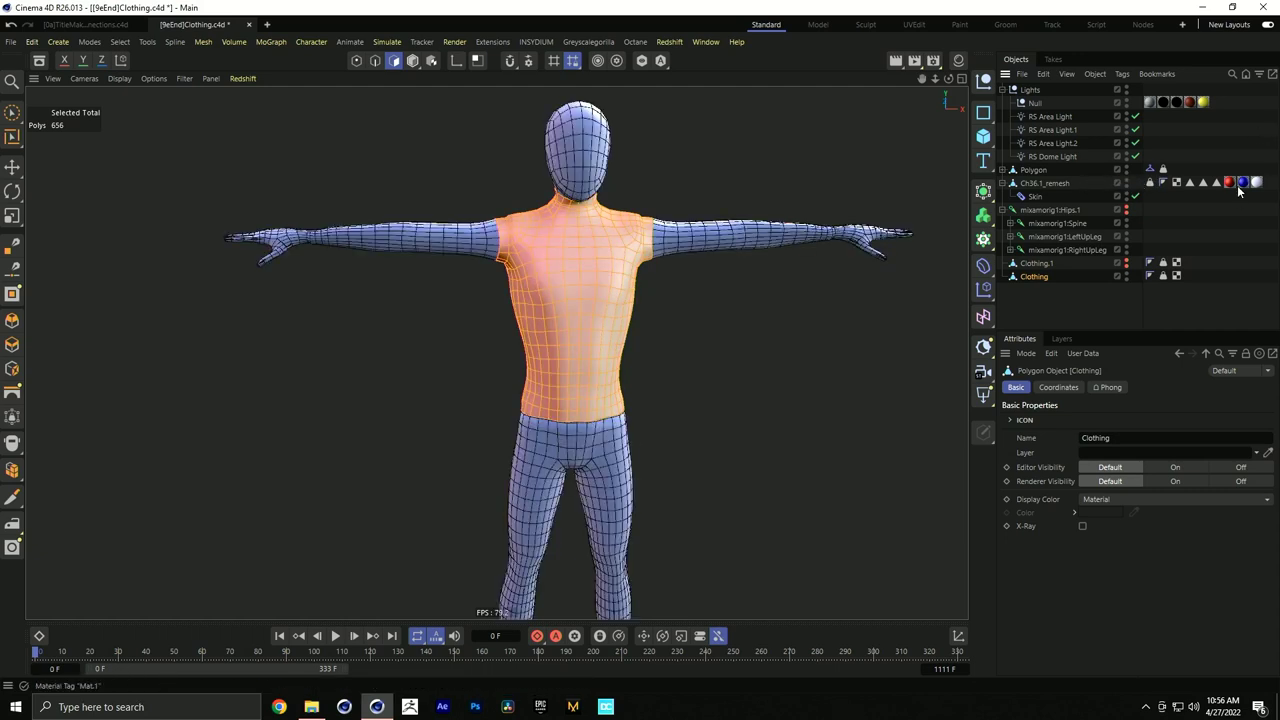
# Clear the blue material tag's Selection field and move the tag to the end of the row
pyautogui.click(1242, 182)
pyautogui.click(1137, 434)
pyautogui.press('Delete')
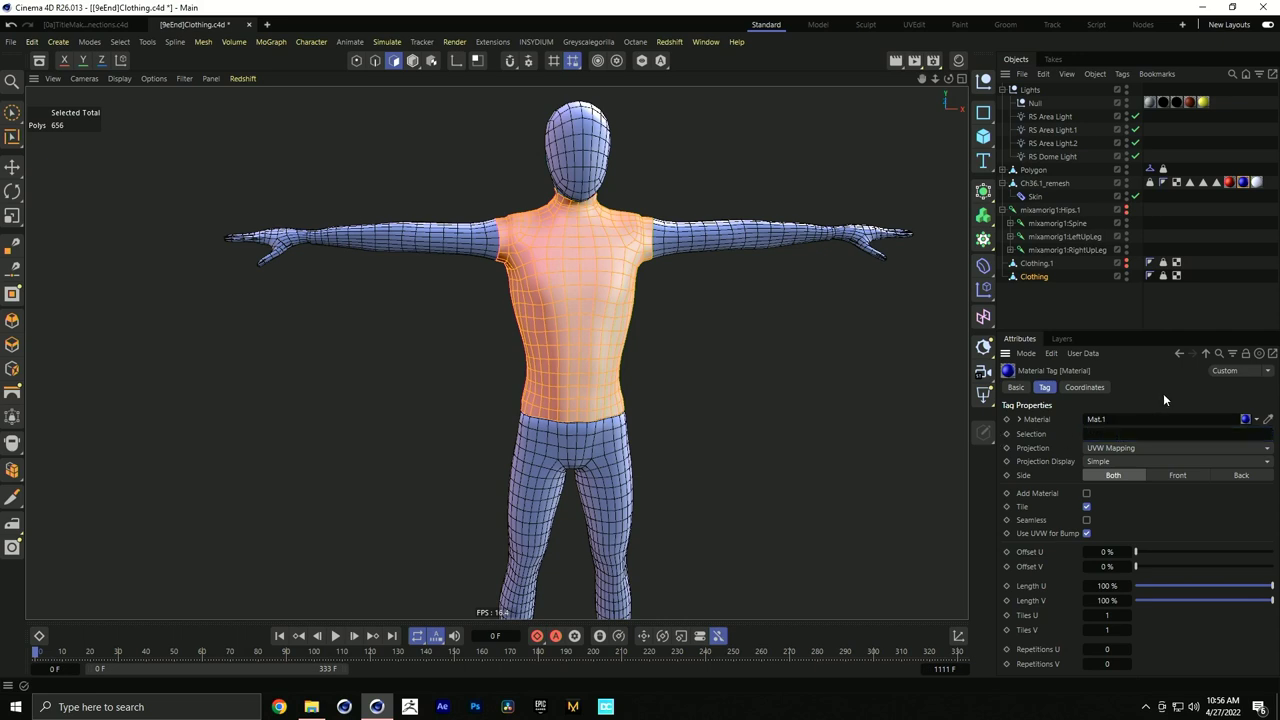
pyautogui.moveTo(1243, 183); pyautogui.dragTo(1262, 184)
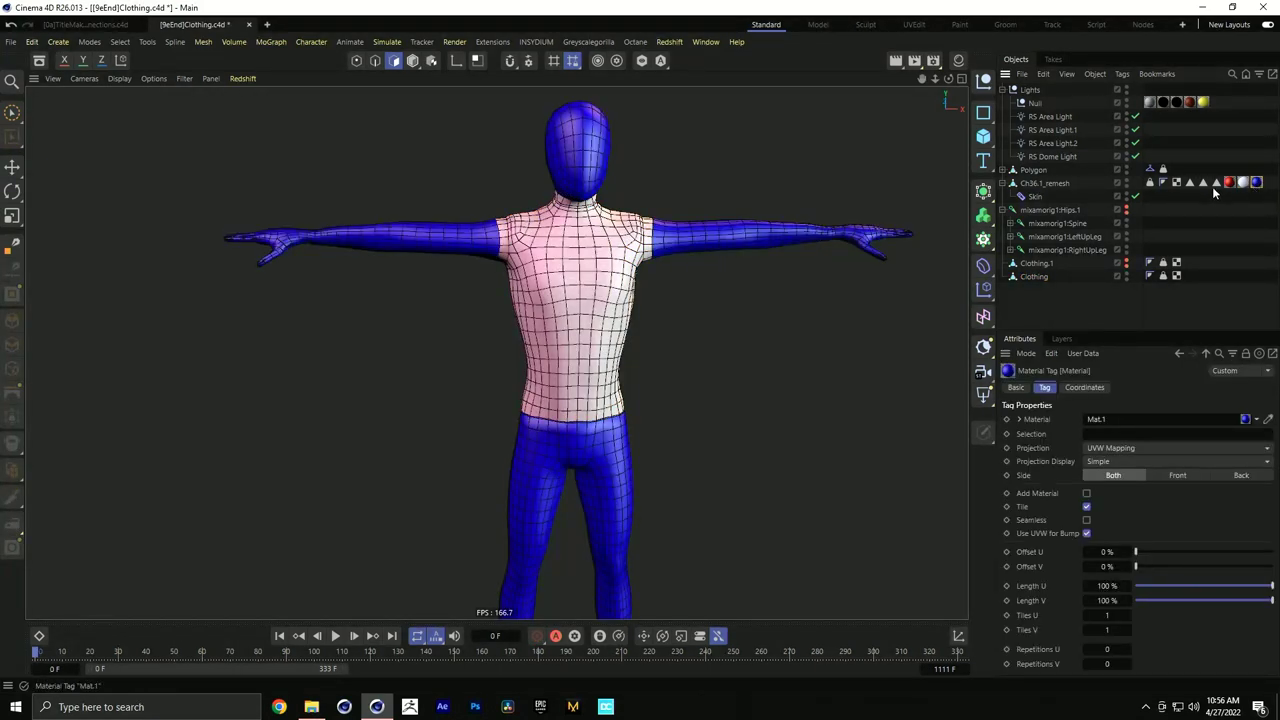
# Rename the split-off Clothing object to 'Shirt'
pyautogui.doubleClick(1032, 277)
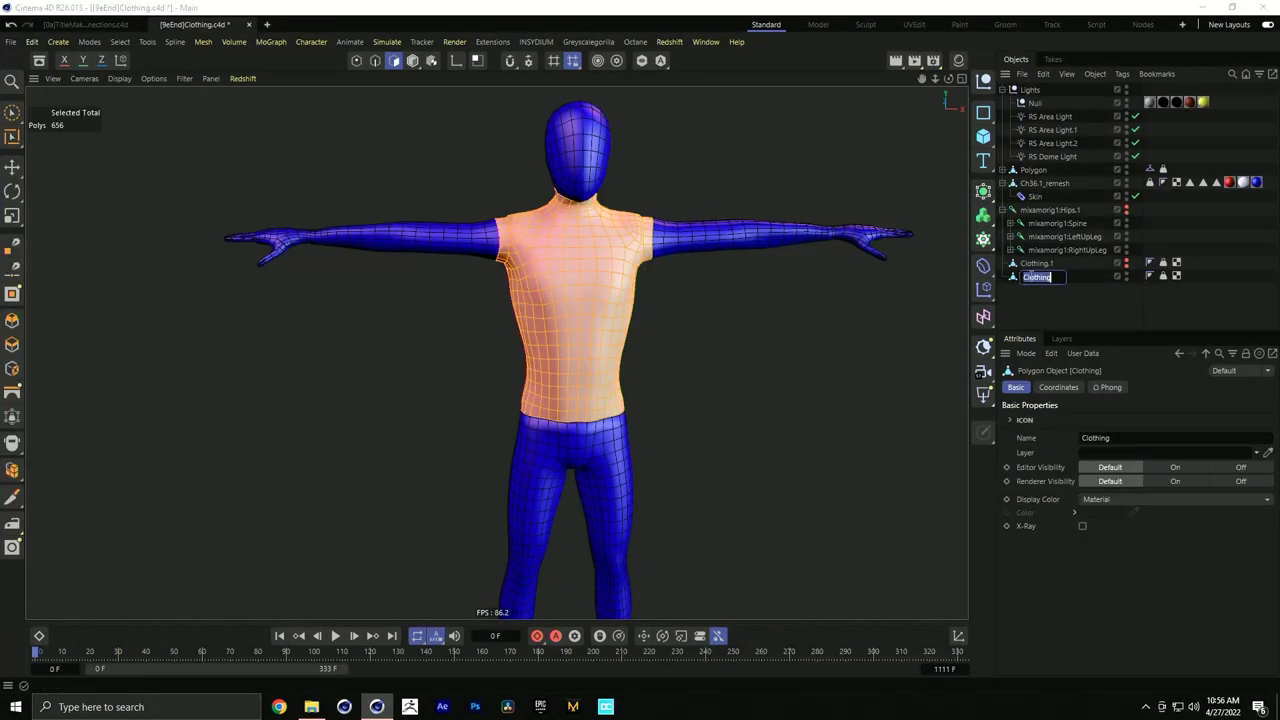
pyautogui.write('Shirt')
pyautogui.press('Return')
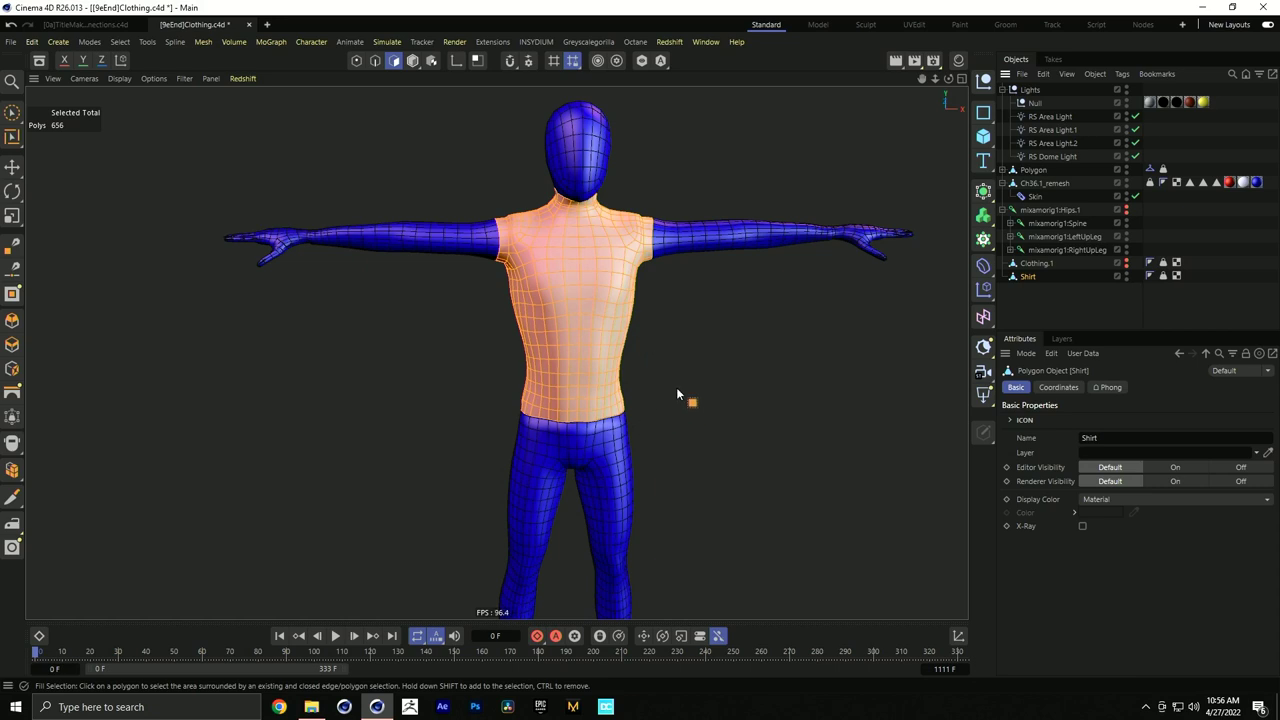
# Extrude the Shirt polygons outward by 1 cm, deselect them, and orbit to inspect the shirt
pyautogui.press('d')
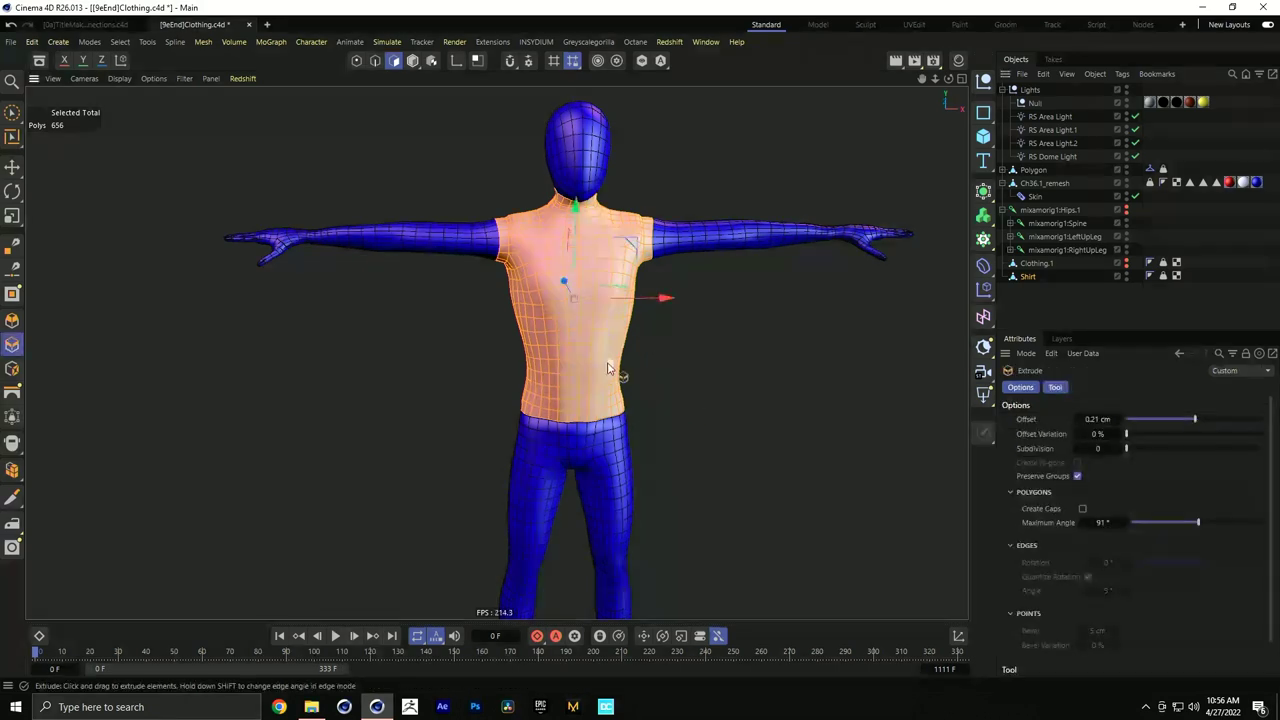
pyautogui.moveTo(560, 365)
pyautogui.mouseDown()
pyautogui.moveTo(605, 367)
pyautogui.moveTo(568, 371)
pyautogui.mouseUp()
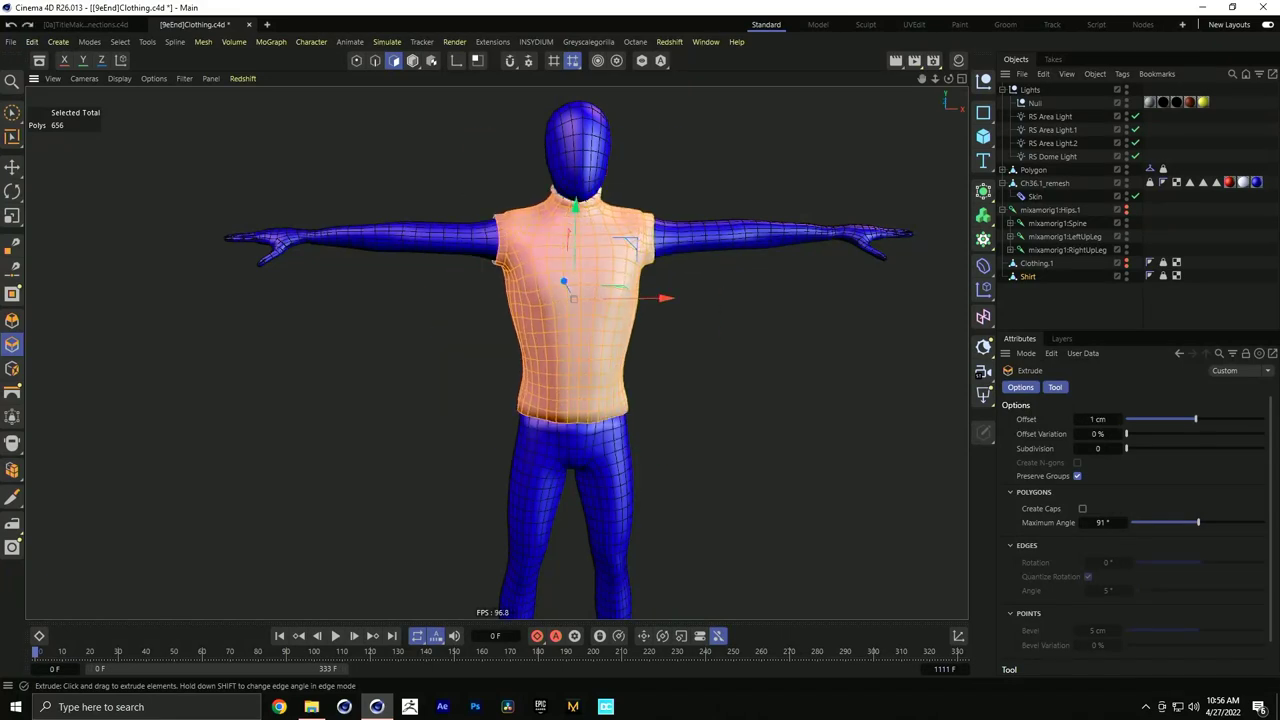
pyautogui.keyDown('alt'); pyautogui.moveTo(490, 243); pyautogui.dragTo(633, 221, button='right'); pyautogui.keyUp('alt')
pyautogui.keyDown('alt'); pyautogui.moveTo(633, 221); pyautogui.dragTo(635, 248); pyautogui.keyUp('alt')
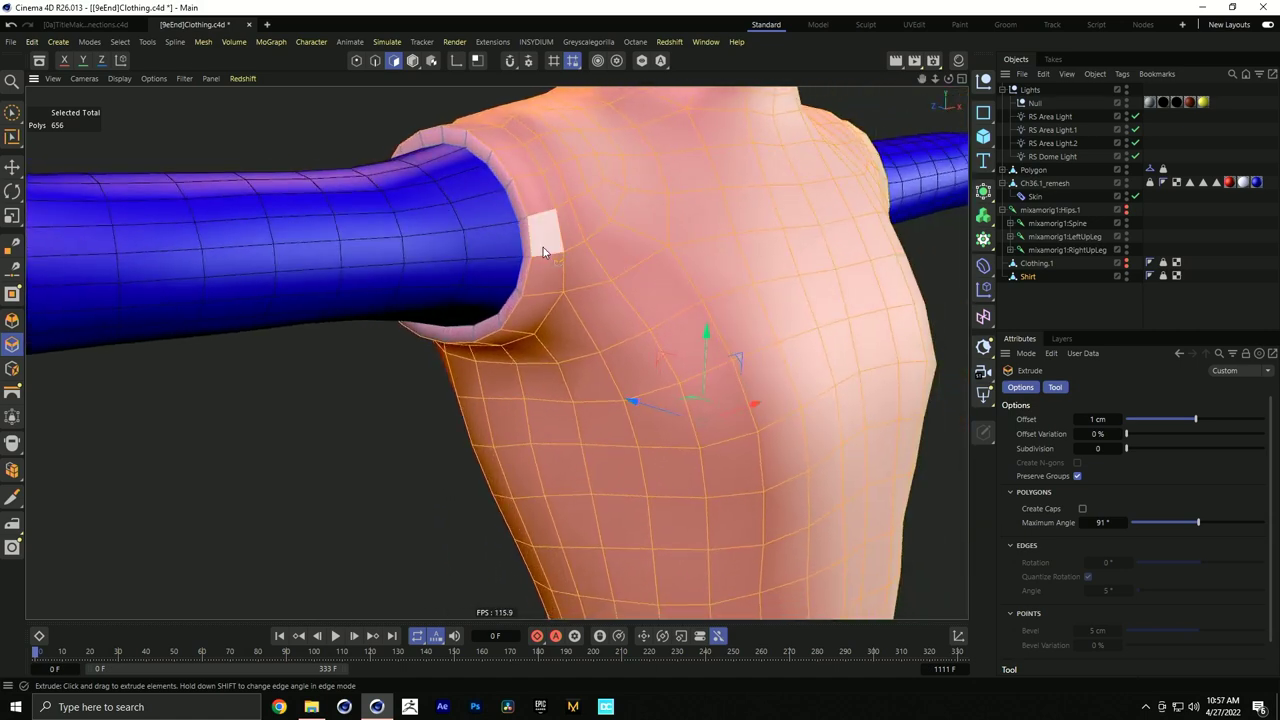
pyautogui.hotkey('ctrl', 'z')
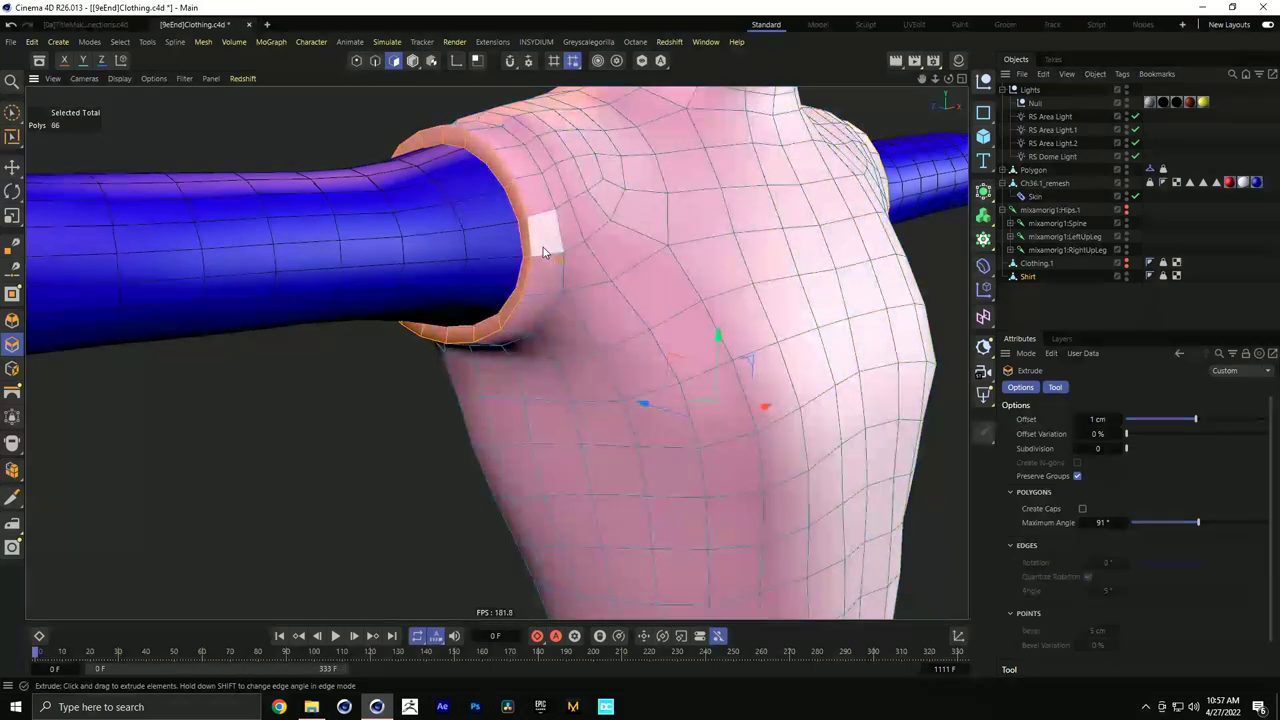
pyautogui.keyDown('alt'); pyautogui.moveTo(705, 300); pyautogui.dragTo(606, 350, button='right'); pyautogui.keyUp('alt')
pyautogui.keyDown('alt'); pyautogui.moveTo(606, 350); pyautogui.dragTo(735, 312); pyautogui.keyUp('alt')
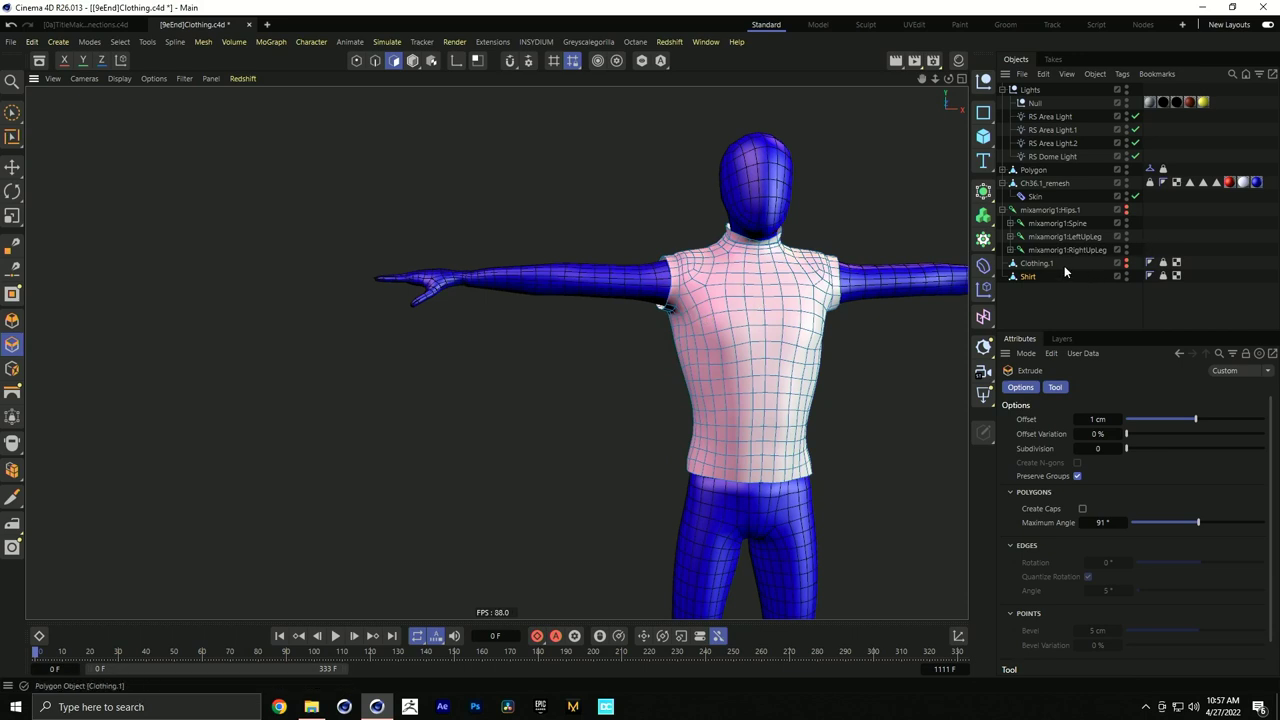
# Add a Cloth simulation tag to Shirt and review its Dresser and Tag settings
pyautogui.rightClick(1029, 281)
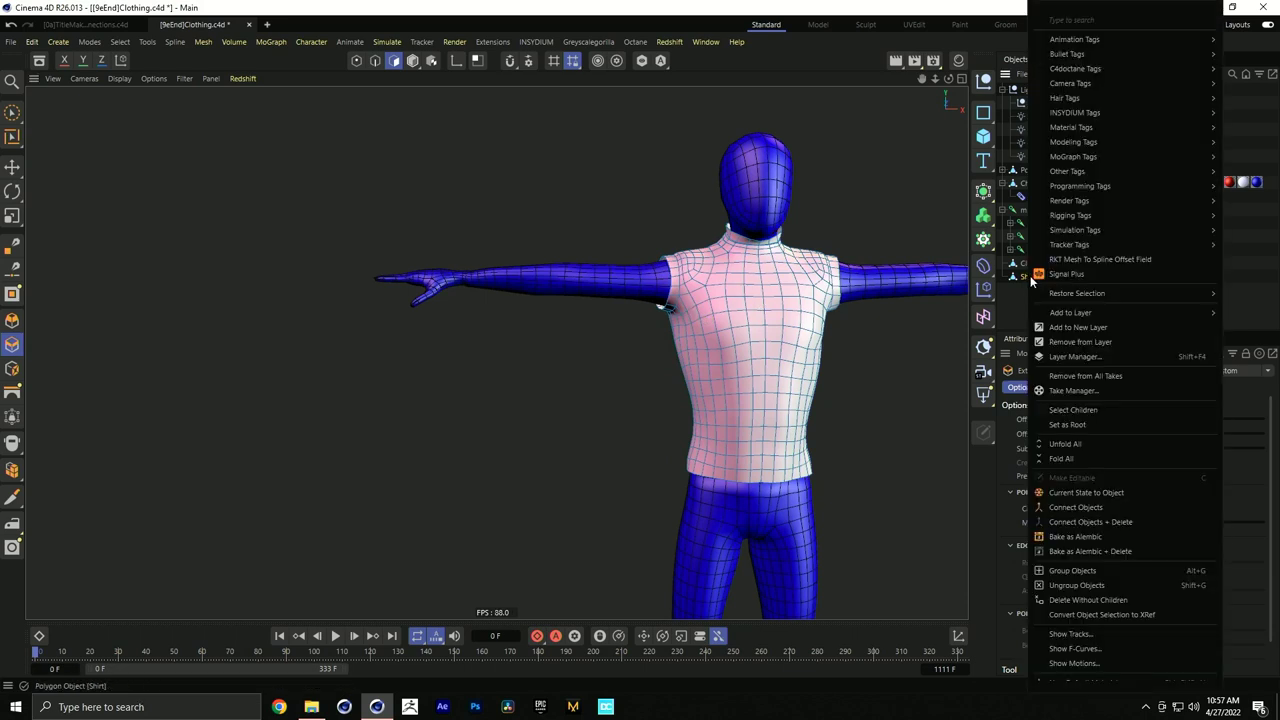
pyautogui.moveTo(1087, 232)
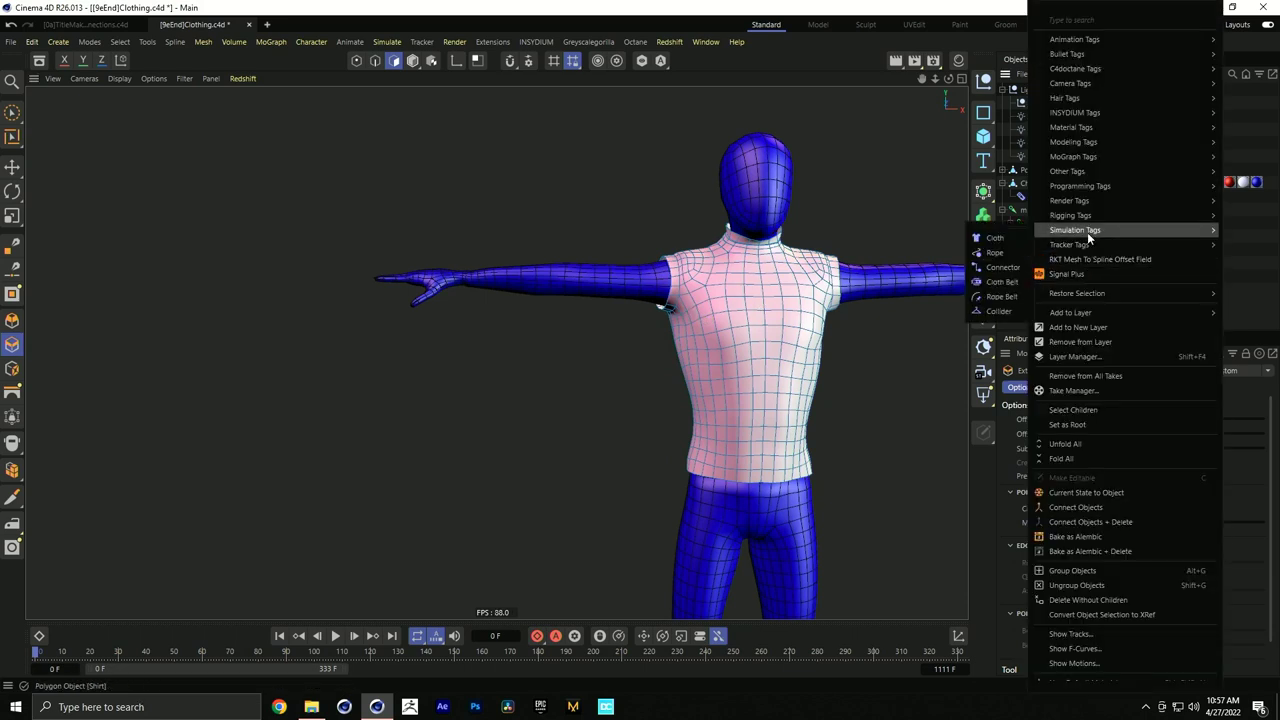
pyautogui.click(1006, 240)
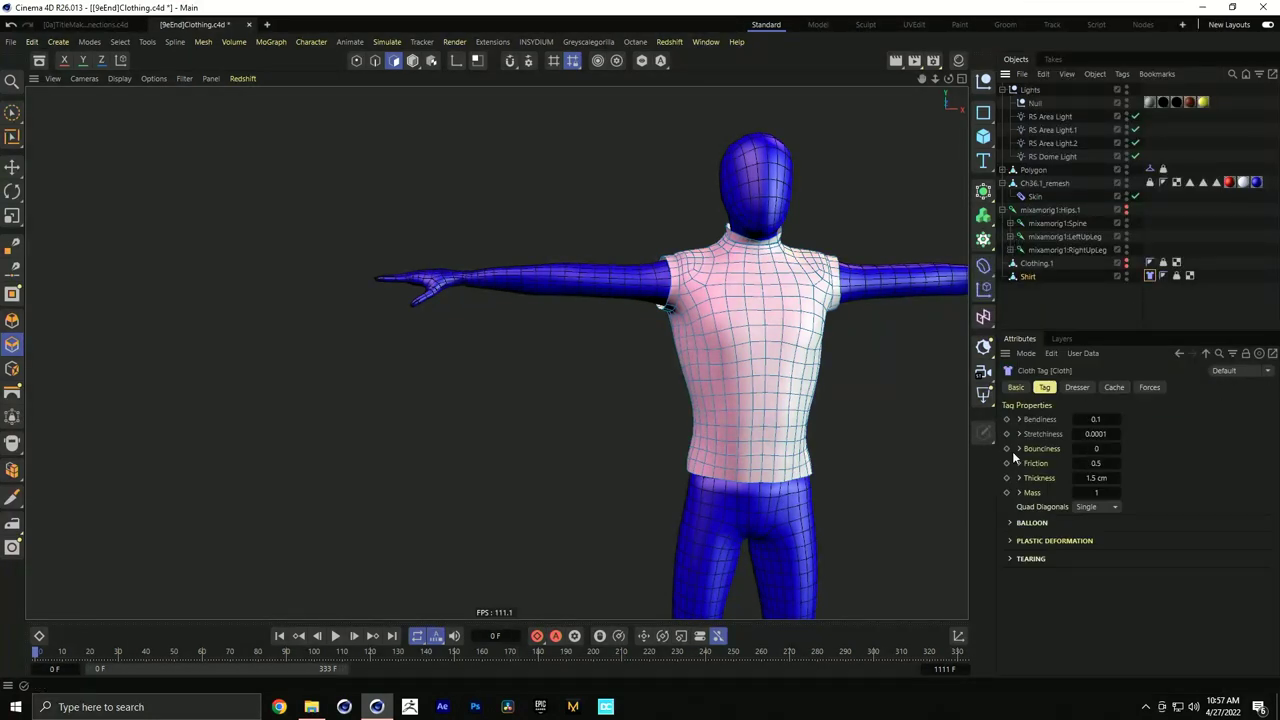
pyautogui.click(1077, 388)
pyautogui.click(1046, 390)
# Move the blue material tag onto Shirt and give Ch36.1_remesh a Collider tag
pyautogui.moveTo(1256, 183); pyautogui.dragTo(1213, 275)
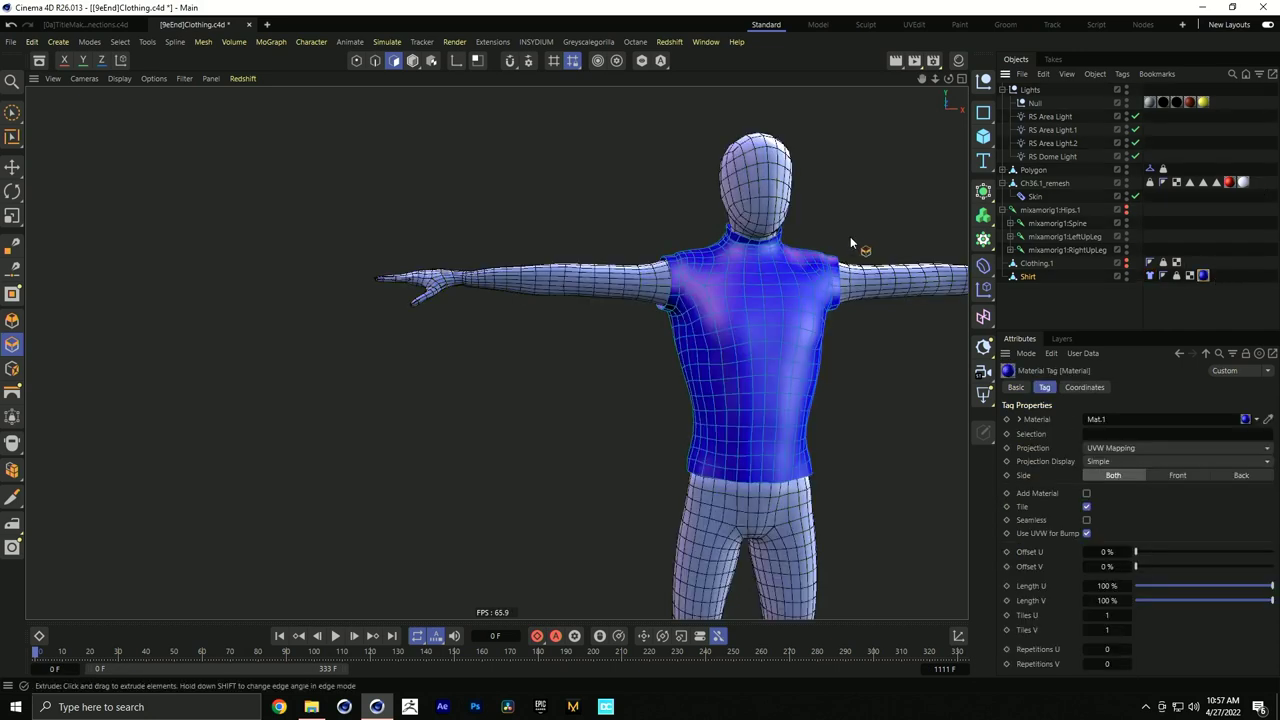
pyautogui.rightClick(1048, 186)
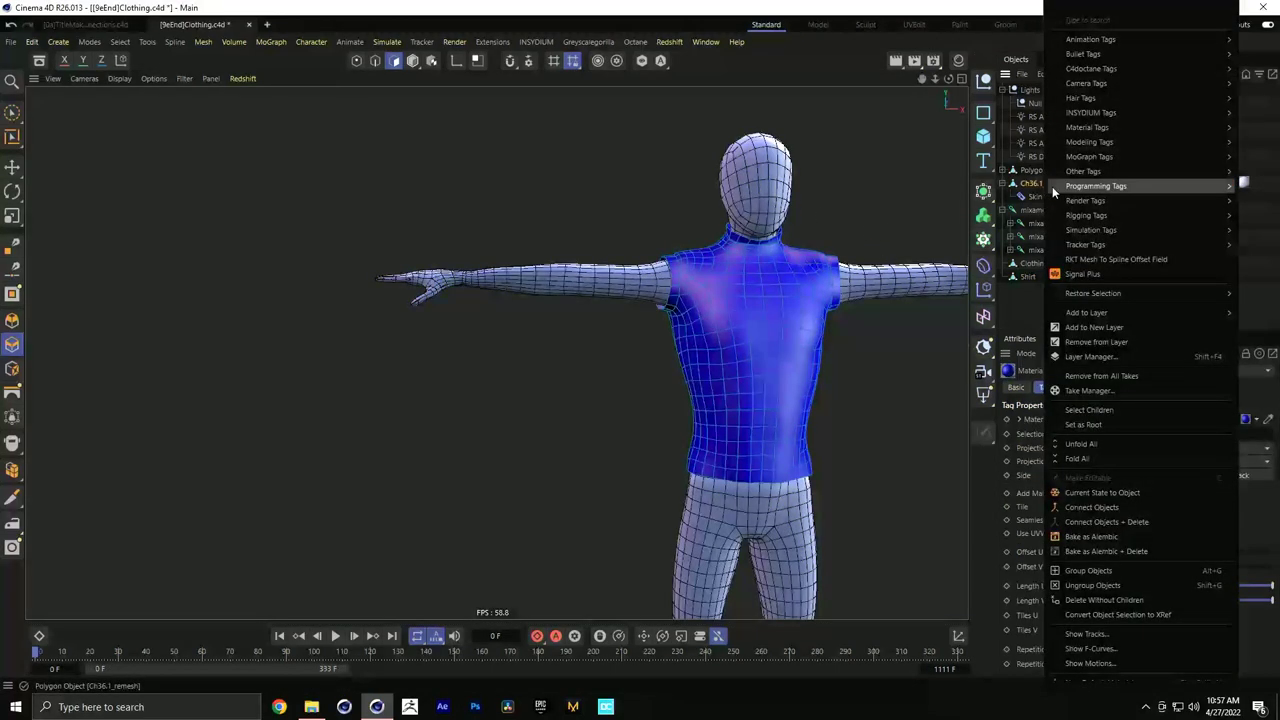
pyautogui.moveTo(1060, 188)
pyautogui.moveTo(1096, 233)
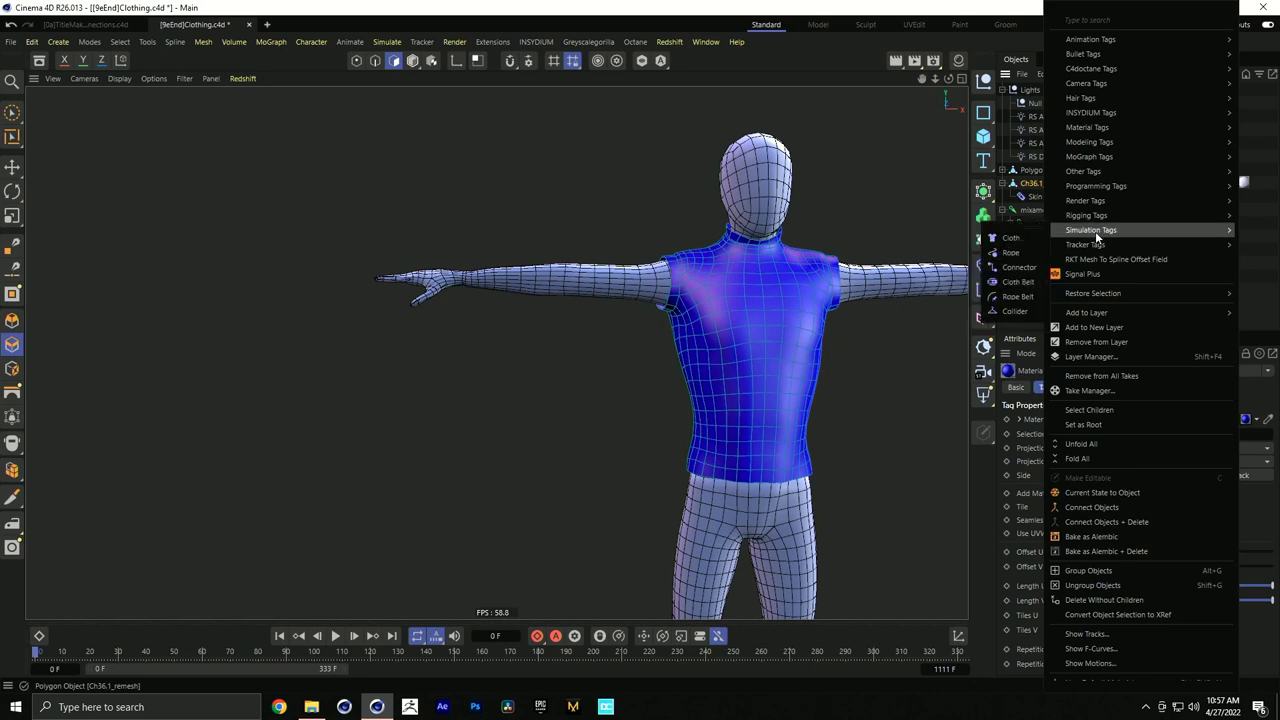
pyautogui.click(1012, 311)
# Switch to Model mode, frame the whole figure, and play the simulation
pyautogui.press('Return')
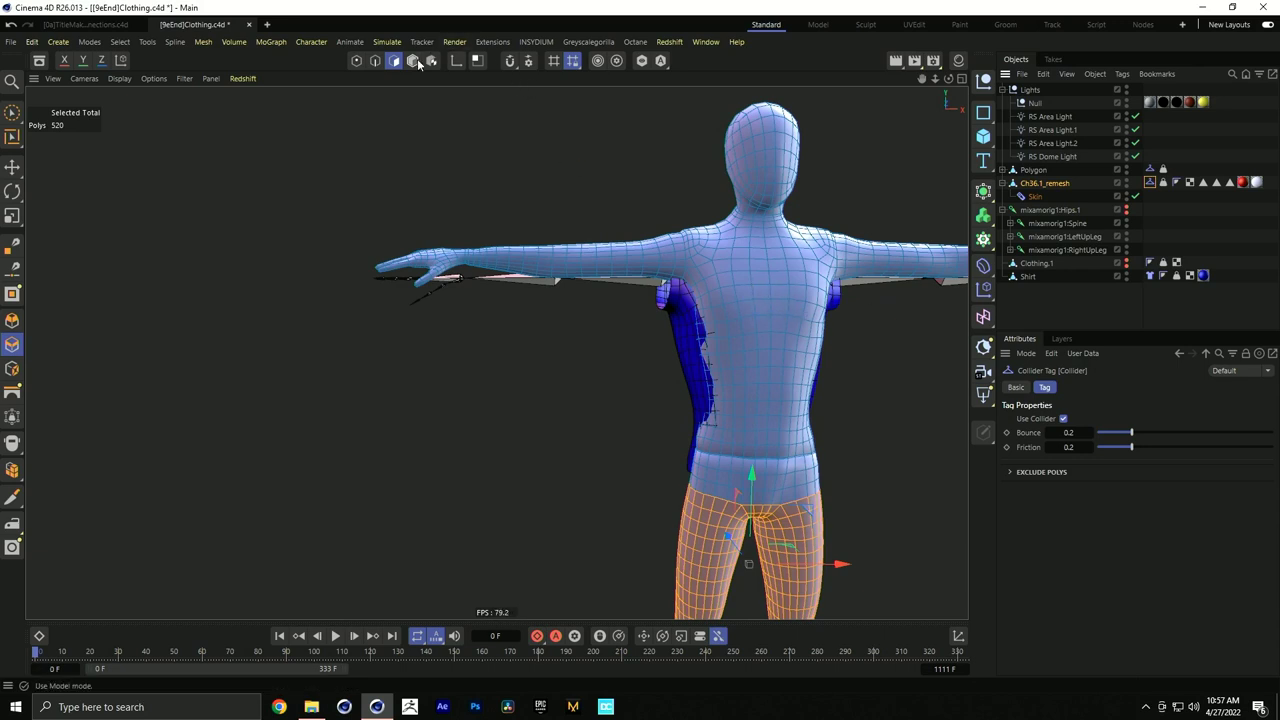
pyautogui.scroll(-5, 766, 282)
pyautogui.keyDown('alt'); pyautogui.moveTo(778, 336); pyautogui.dragTo(588, 355, button='middle'); pyautogui.keyUp('alt')
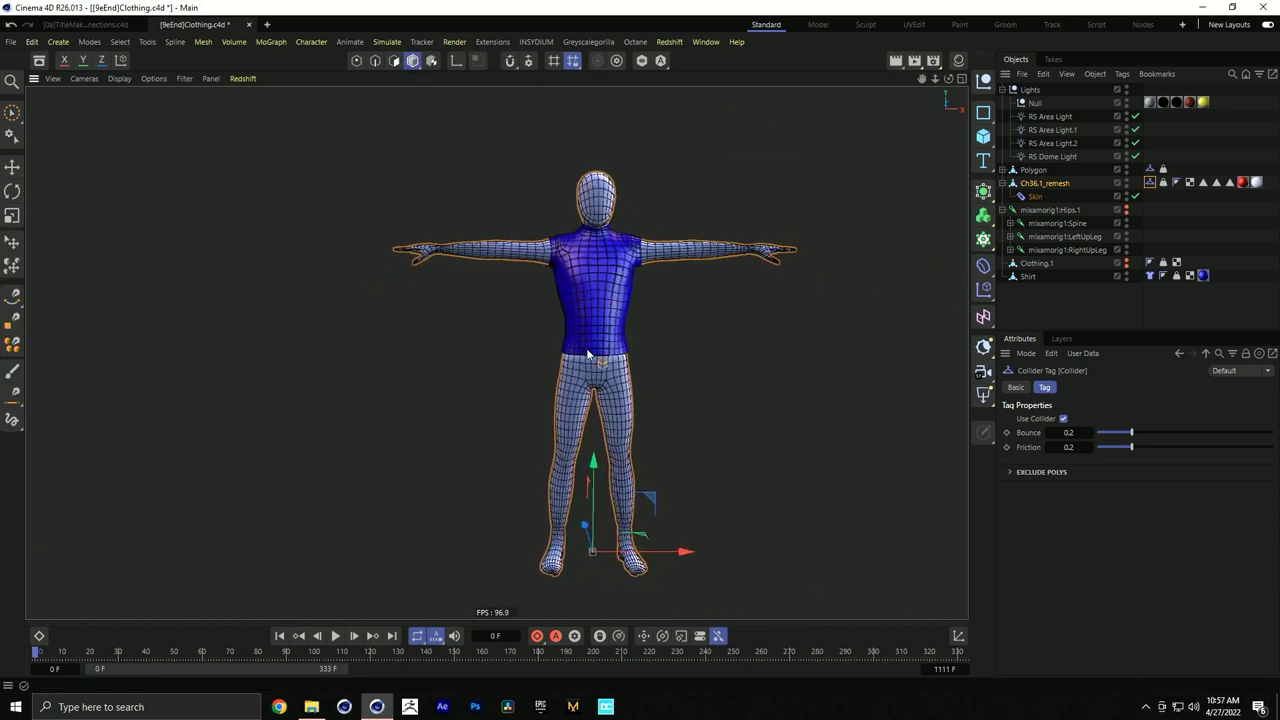
pyautogui.click(336, 636)
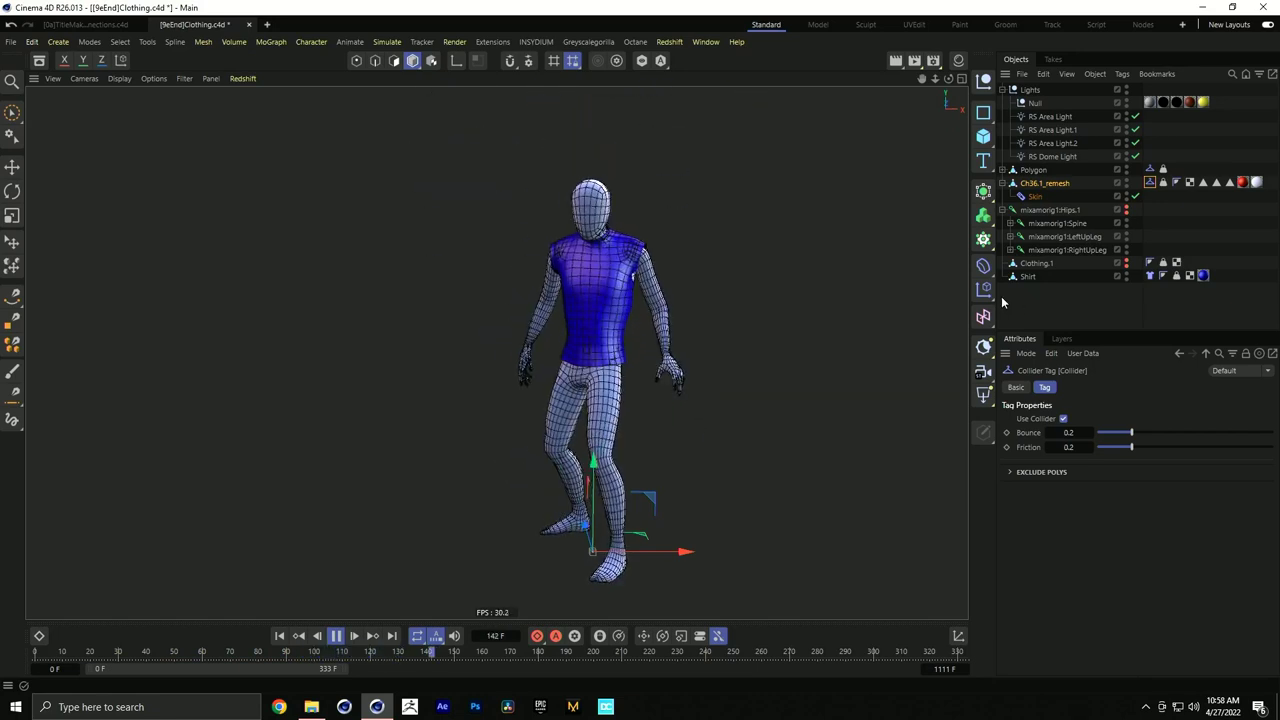
# Switch the viewport to Gouraud shading without wireframe, then stop playback and rewind to frame 0
pyautogui.press('n')
pyautogui.press('a')
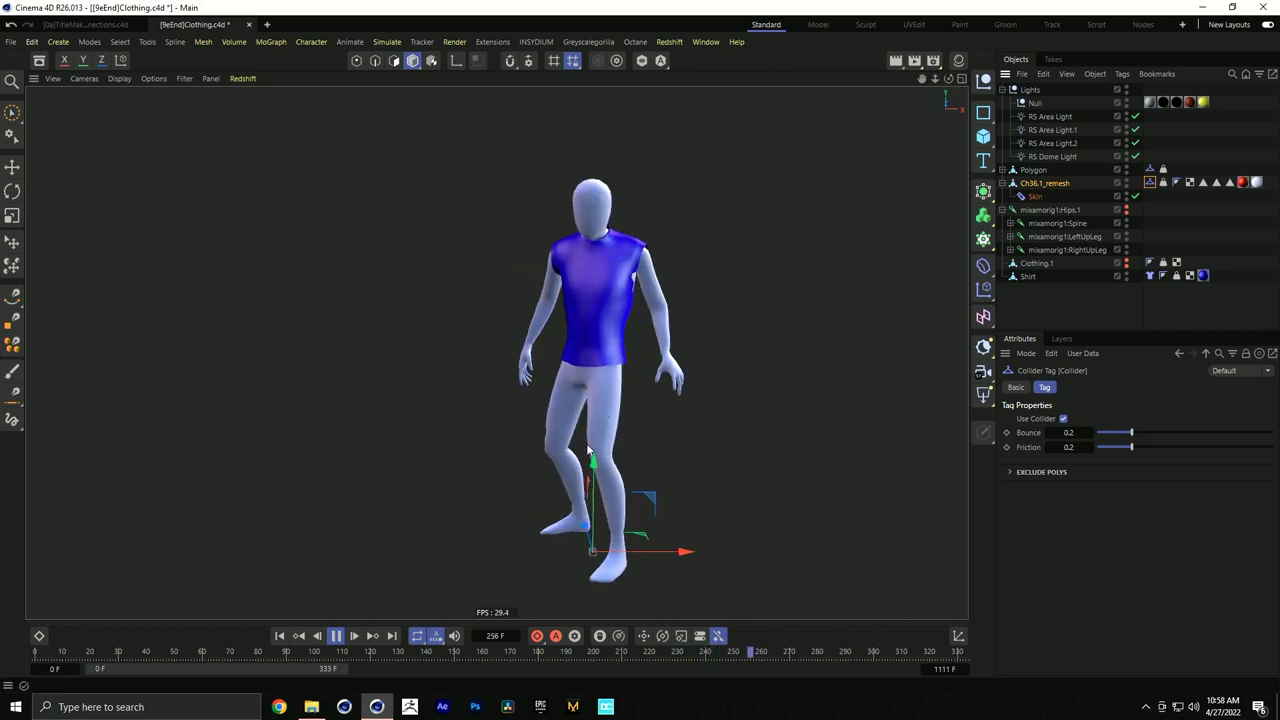
pyautogui.click(337, 637)
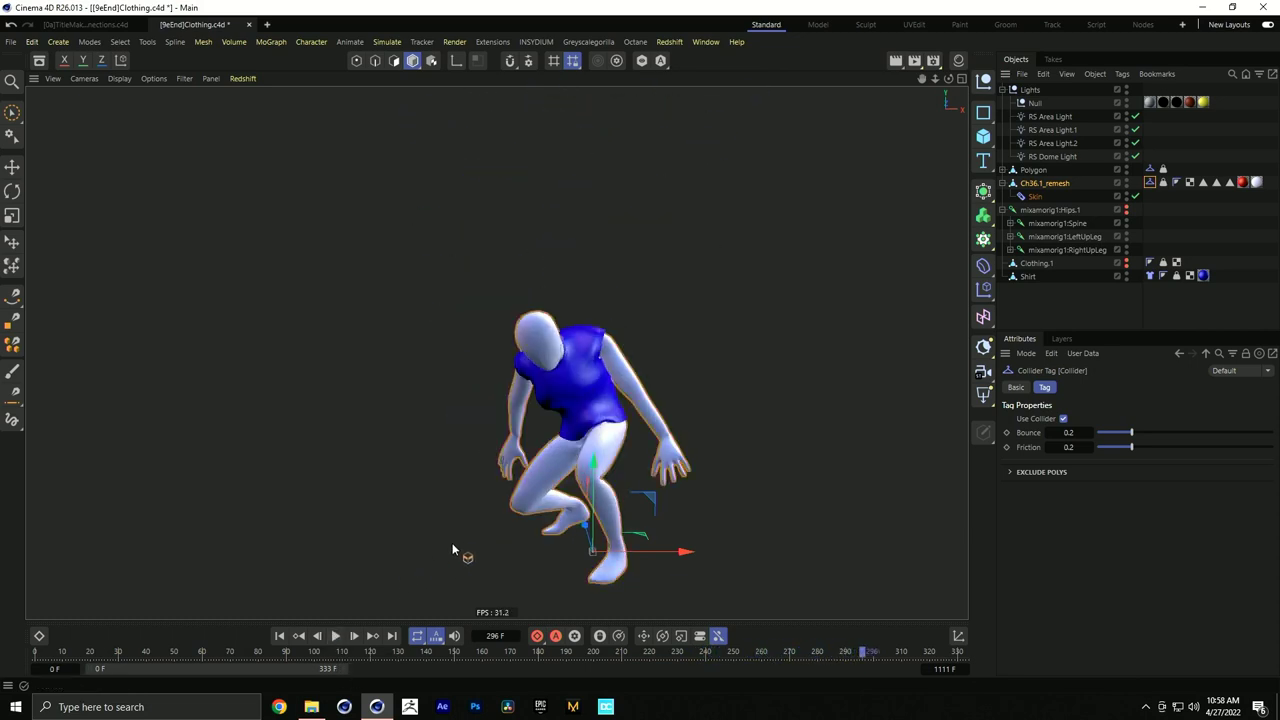
pyautogui.click(281, 637)
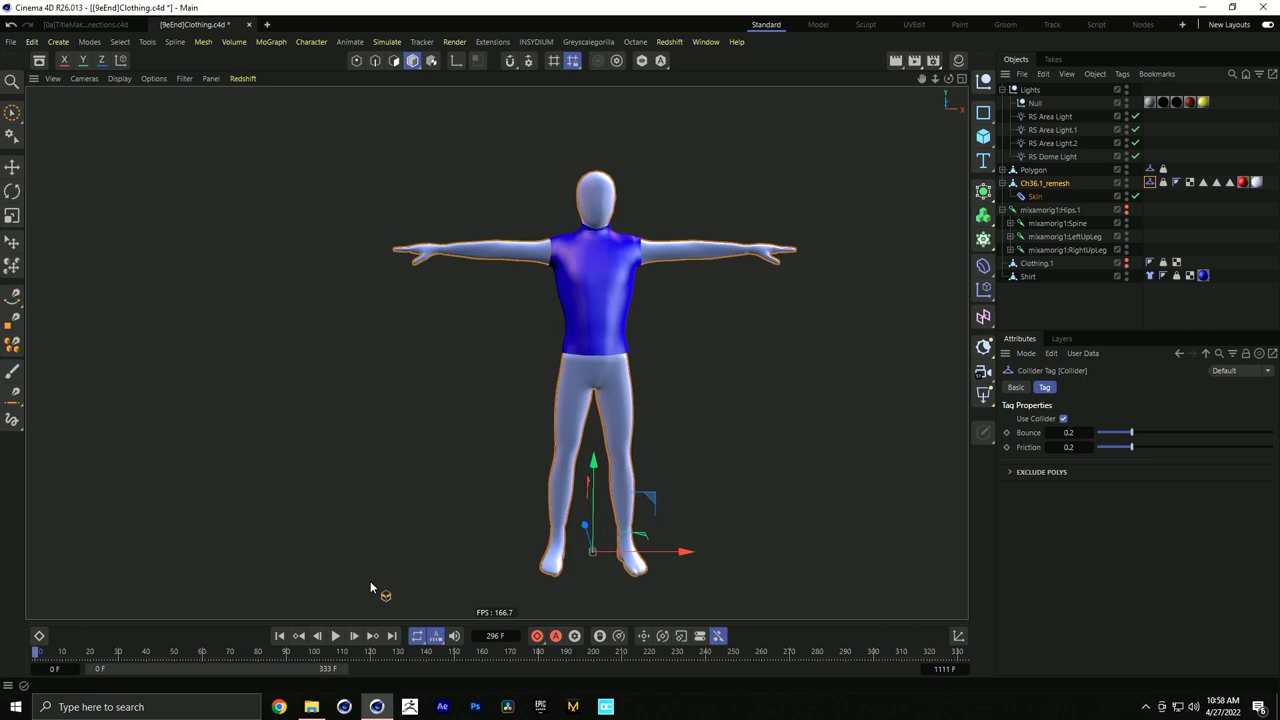
pyautogui.click(39, 60)
pyautogui.click(100, 253)
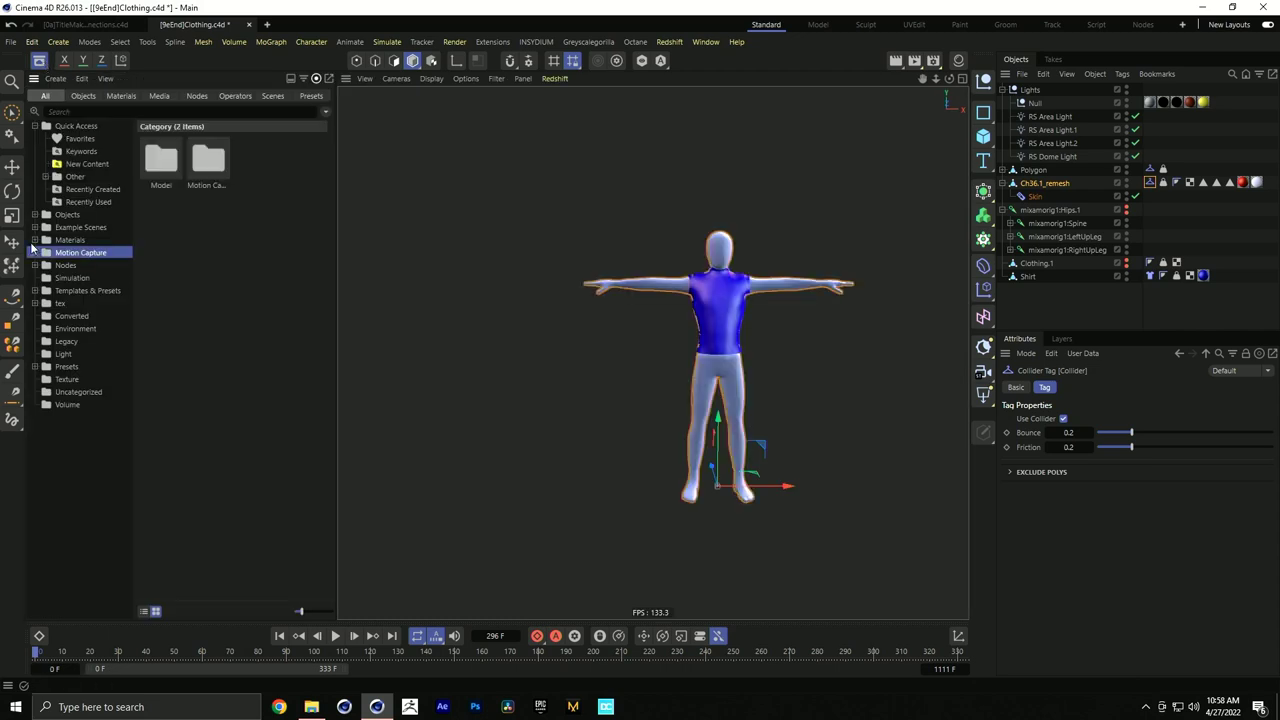
pyautogui.click(34, 254)
pyautogui.doubleClick(208, 160)
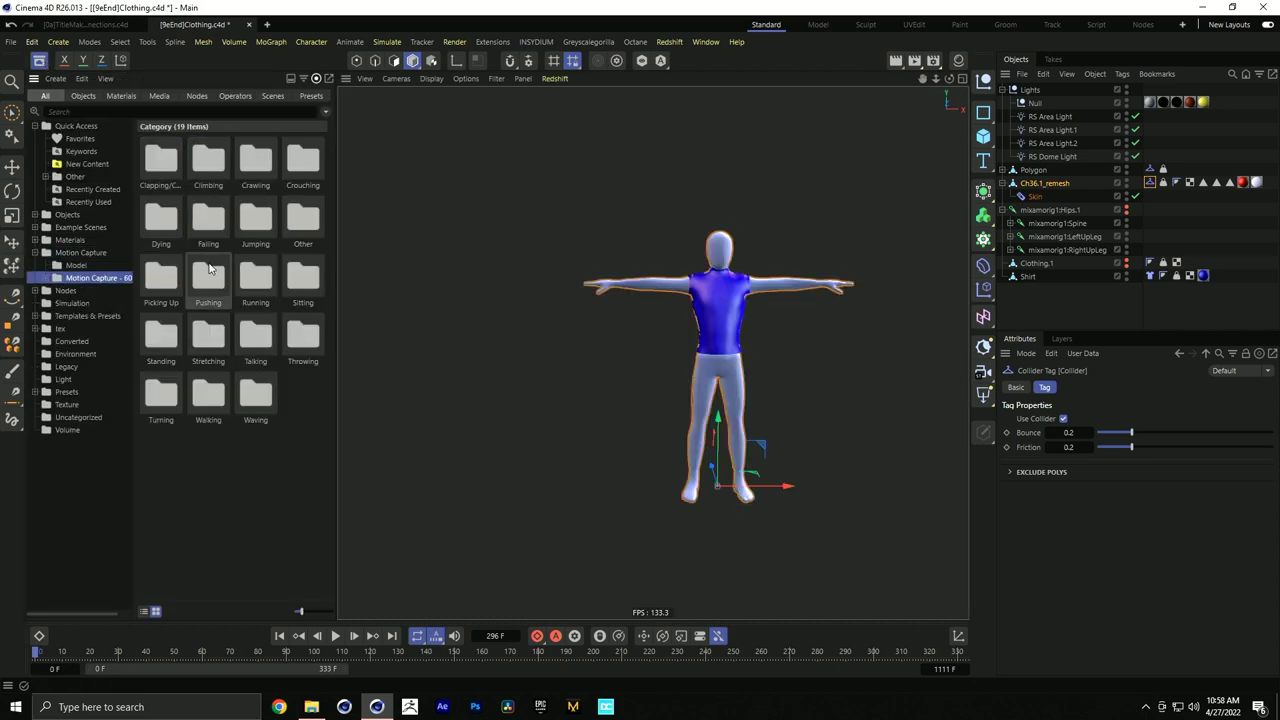
pyautogui.doubleClick(208, 276)
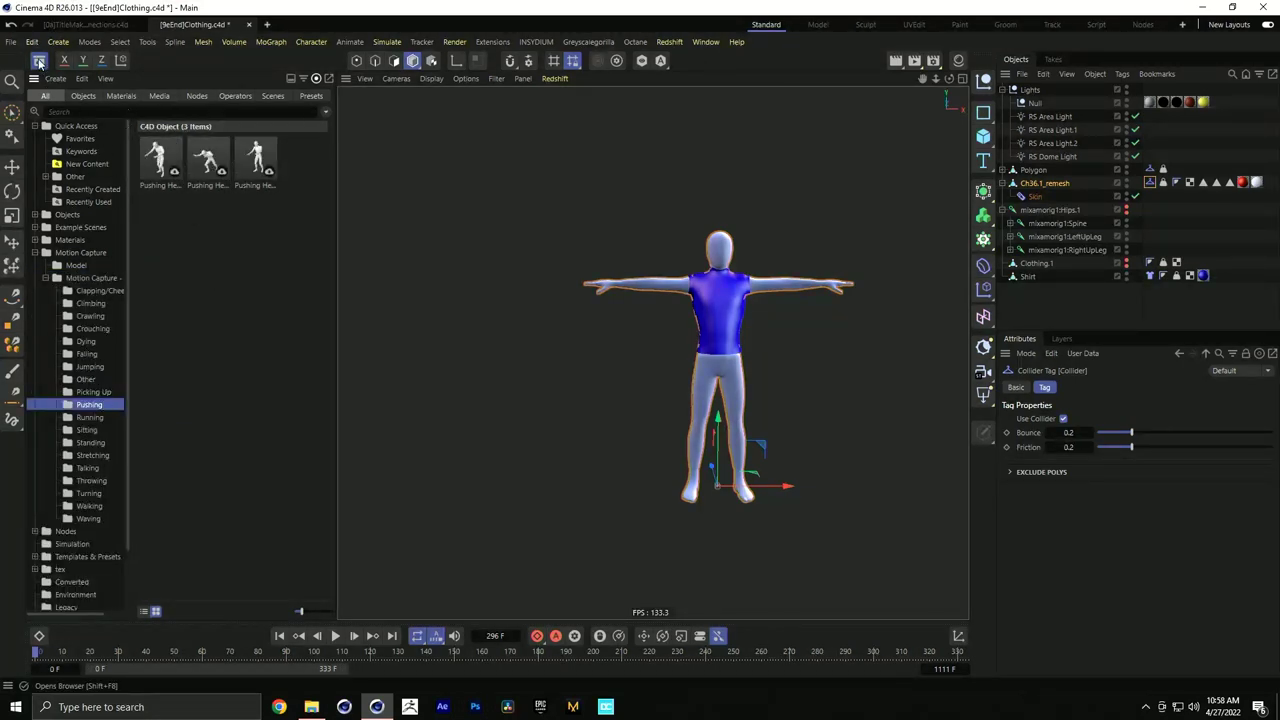
pyautogui.hotkey('shift', 'F8')
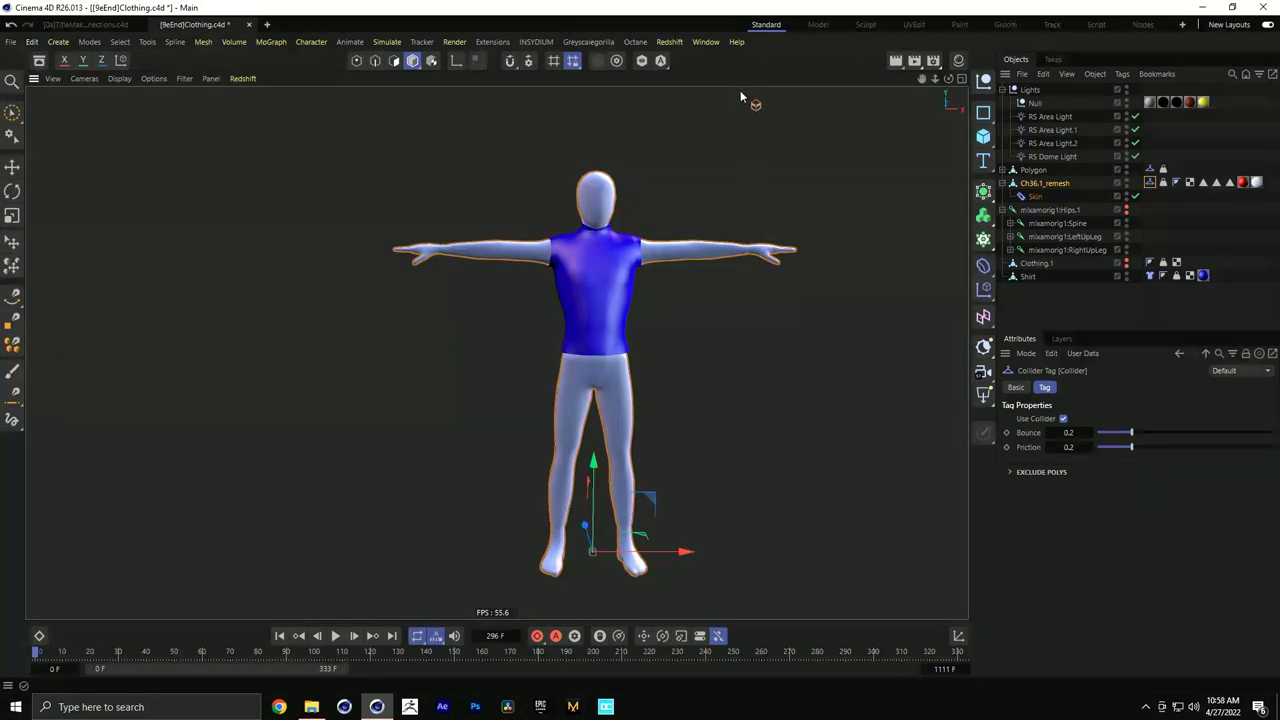
# Orbit to a three-quarter view and run the cloth simulation to frame 99
pyautogui.keyDown('alt'); pyautogui.moveTo(630, 296); pyautogui.dragTo(507, 298); pyautogui.keyUp('alt')
pyautogui.click(337, 637)
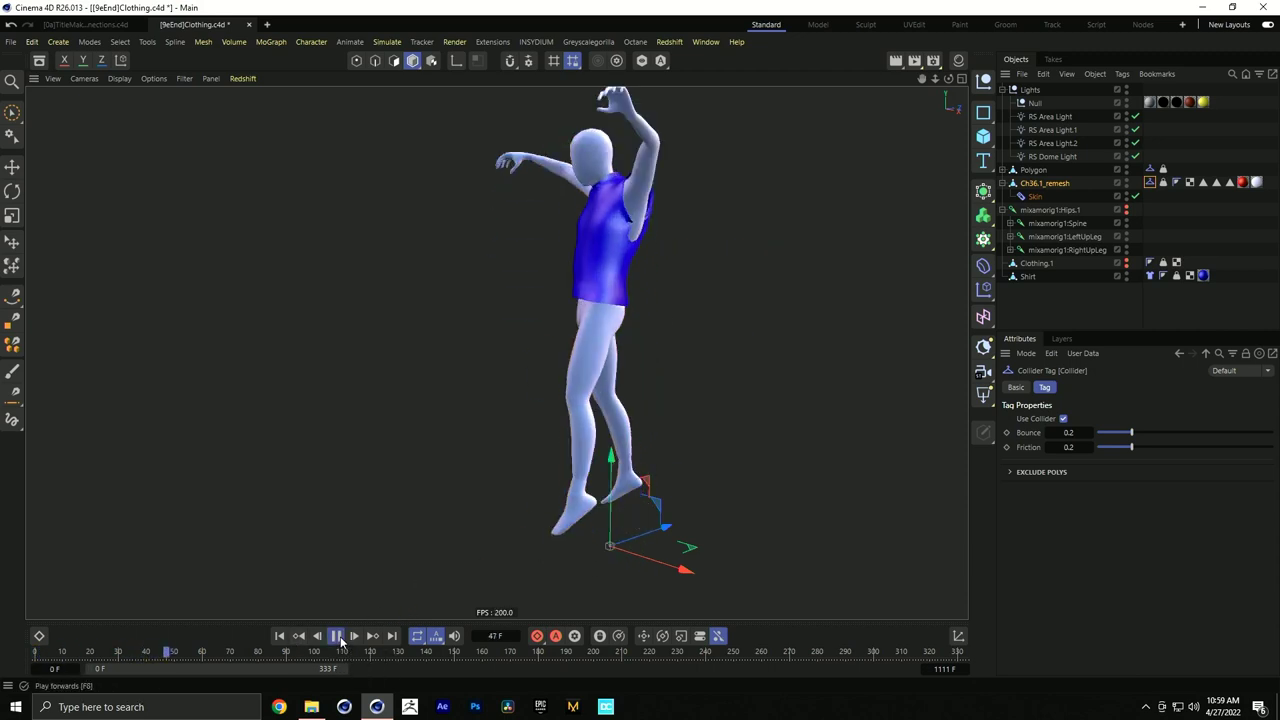
pyautogui.click(340, 637)
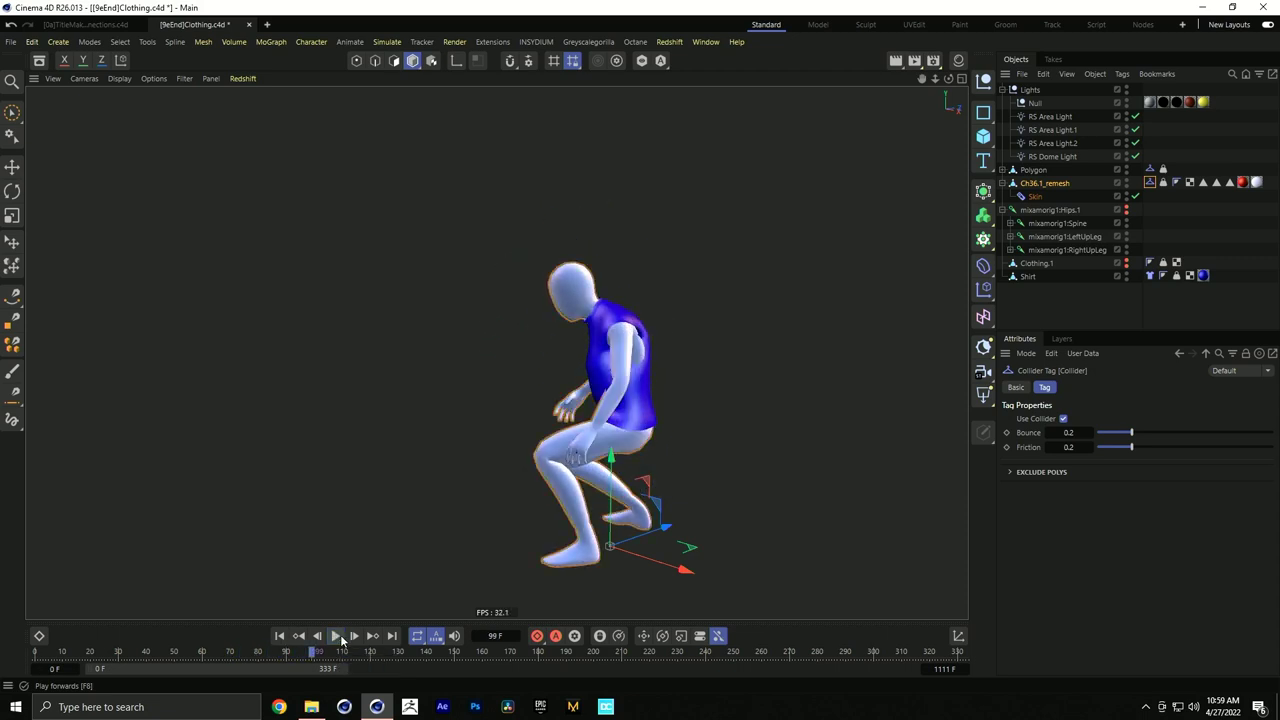
# Inspect the result from the front, rewind to frame 0, and show the Shirt's Cloth tag settings
pyautogui.scroll(5, 597, 492)
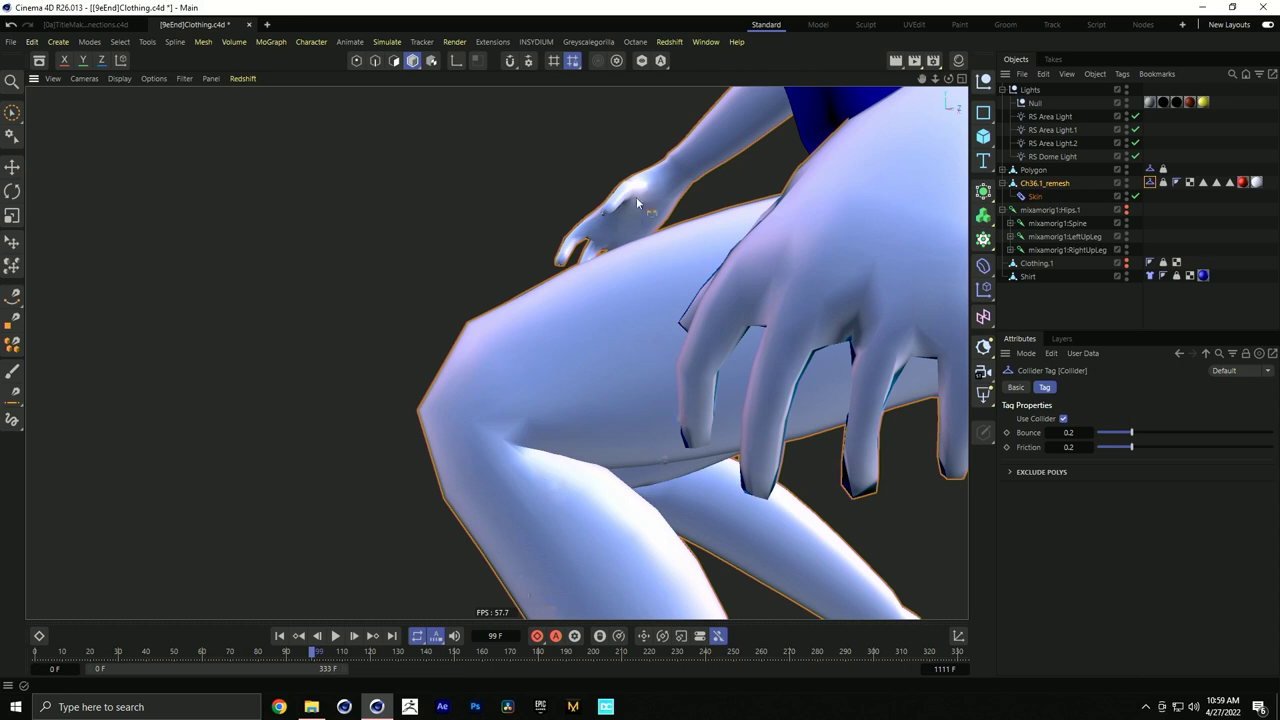
pyautogui.scroll(-5, 600, 240)
pyautogui.keyDown('alt'); pyautogui.moveTo(704, 227); pyautogui.dragTo(574, 234); pyautogui.keyUp('alt')
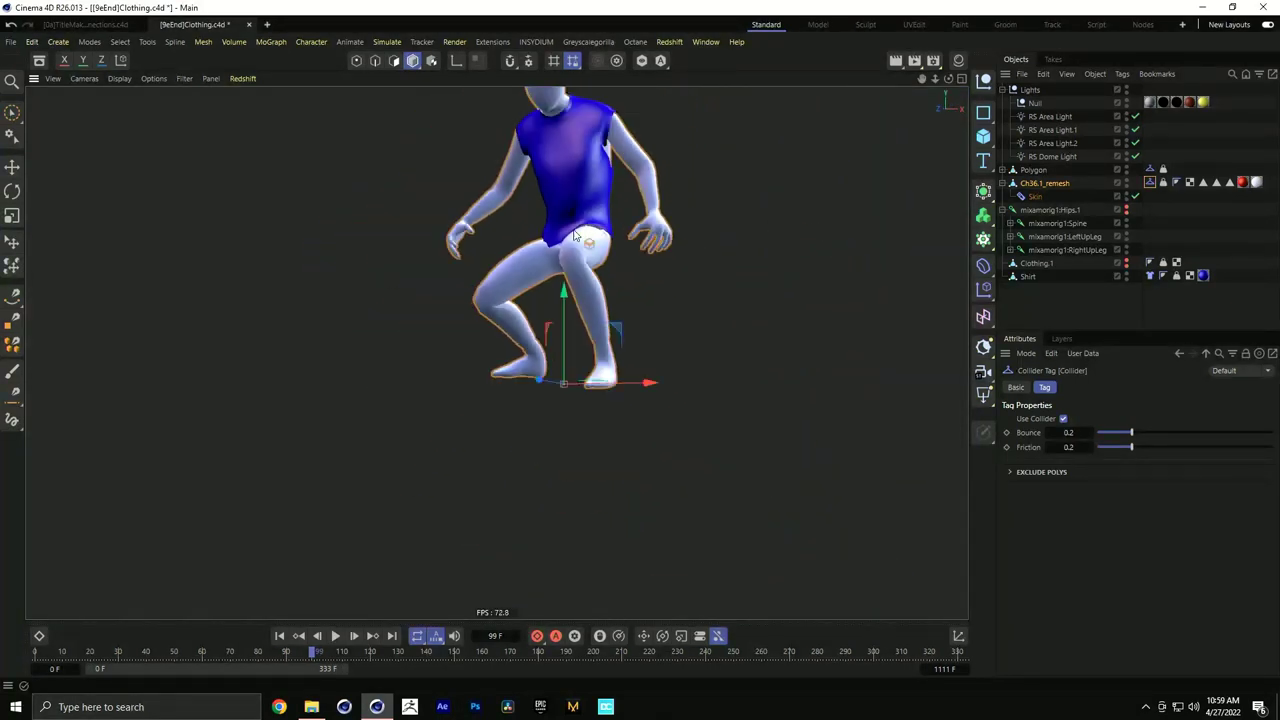
pyautogui.scroll(-4, 575, 185)
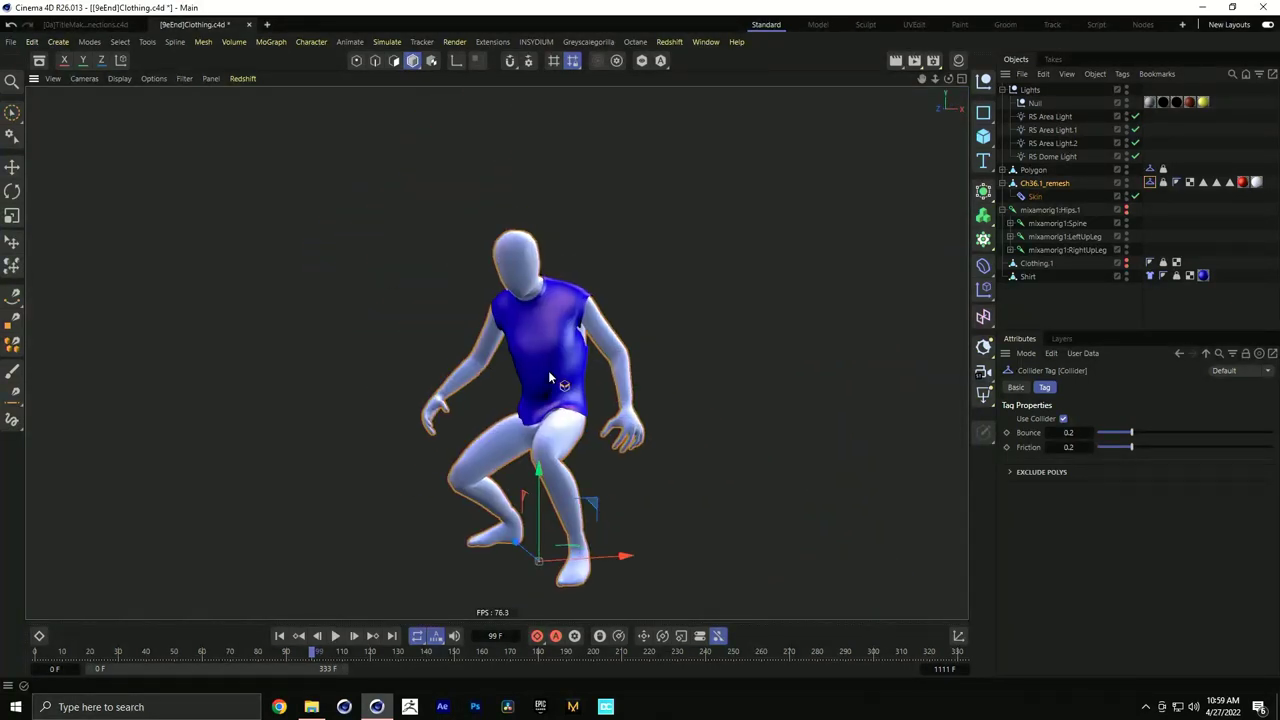
pyautogui.click(279, 636)
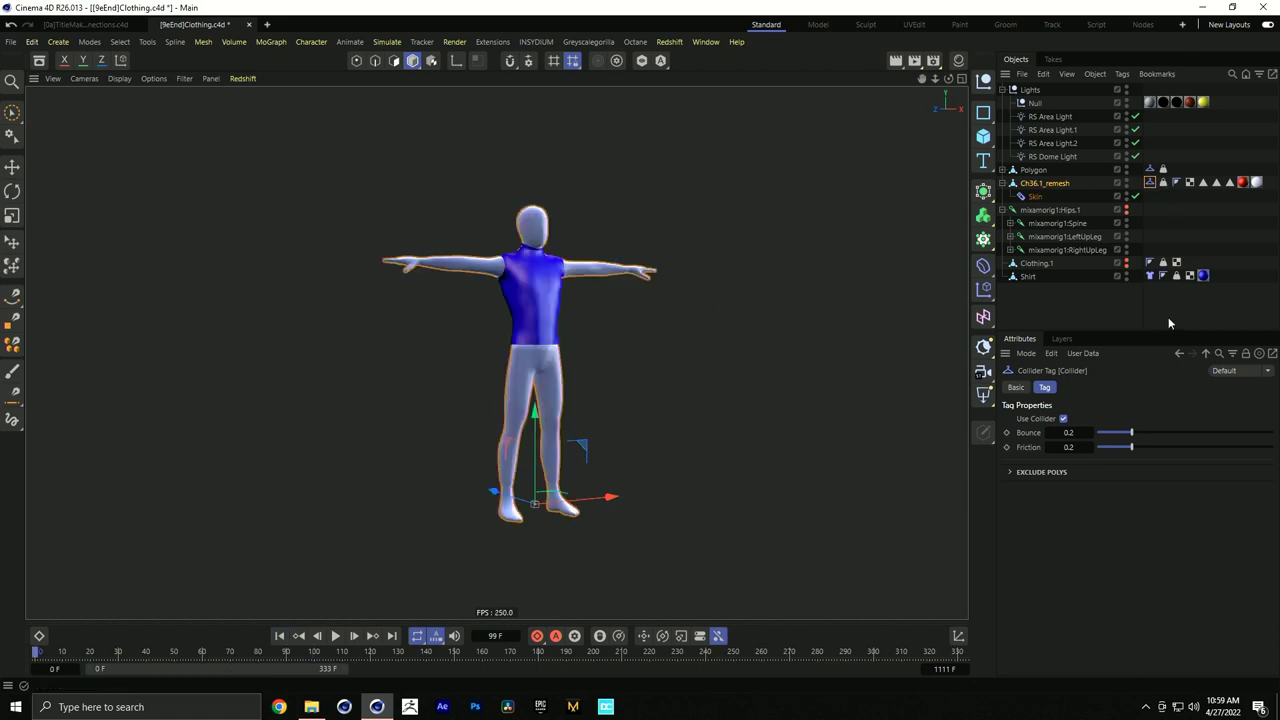
pyautogui.click(1150, 275)
# Enter Bendiness 25 and Stretchiness 15 in the Shirt's Cloth tag
pyautogui.click(1097, 420)
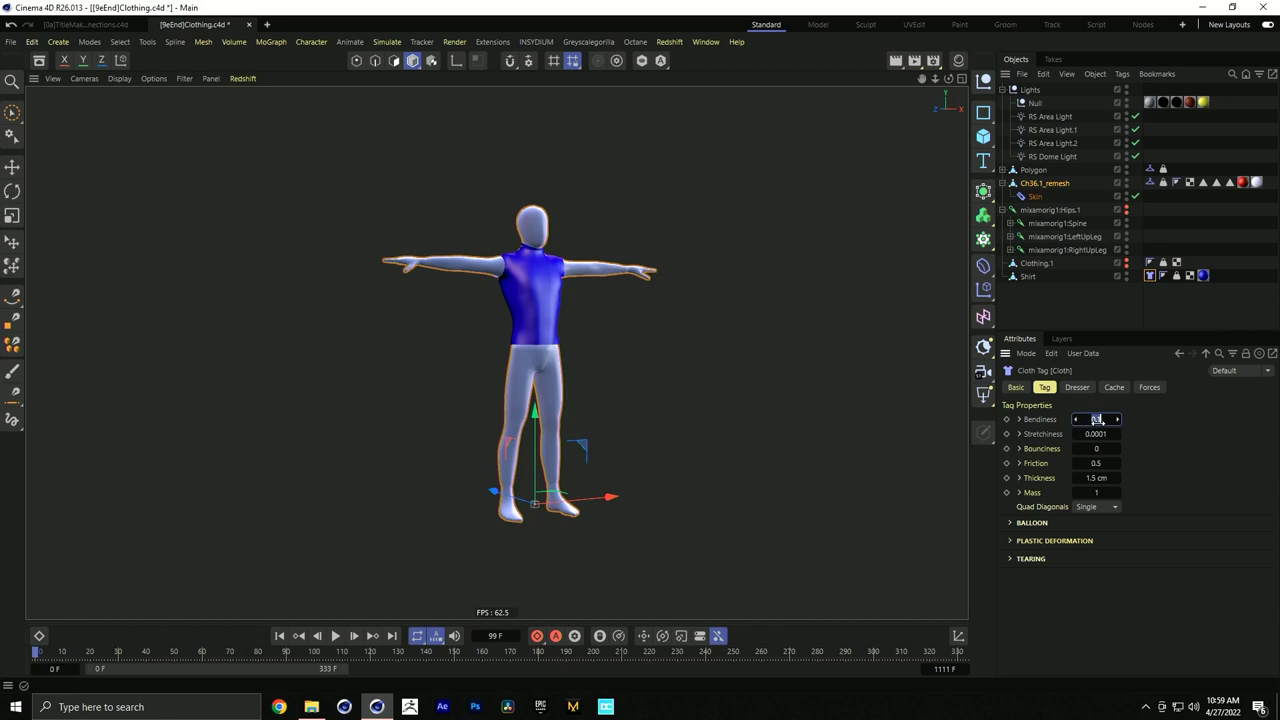
pyautogui.write('25')
pyautogui.press('Tab')
pyautogui.write('15')
# Play the simulation with the new values, rewind to the start, and orbit closer to the shirt
pyautogui.click(336, 636)
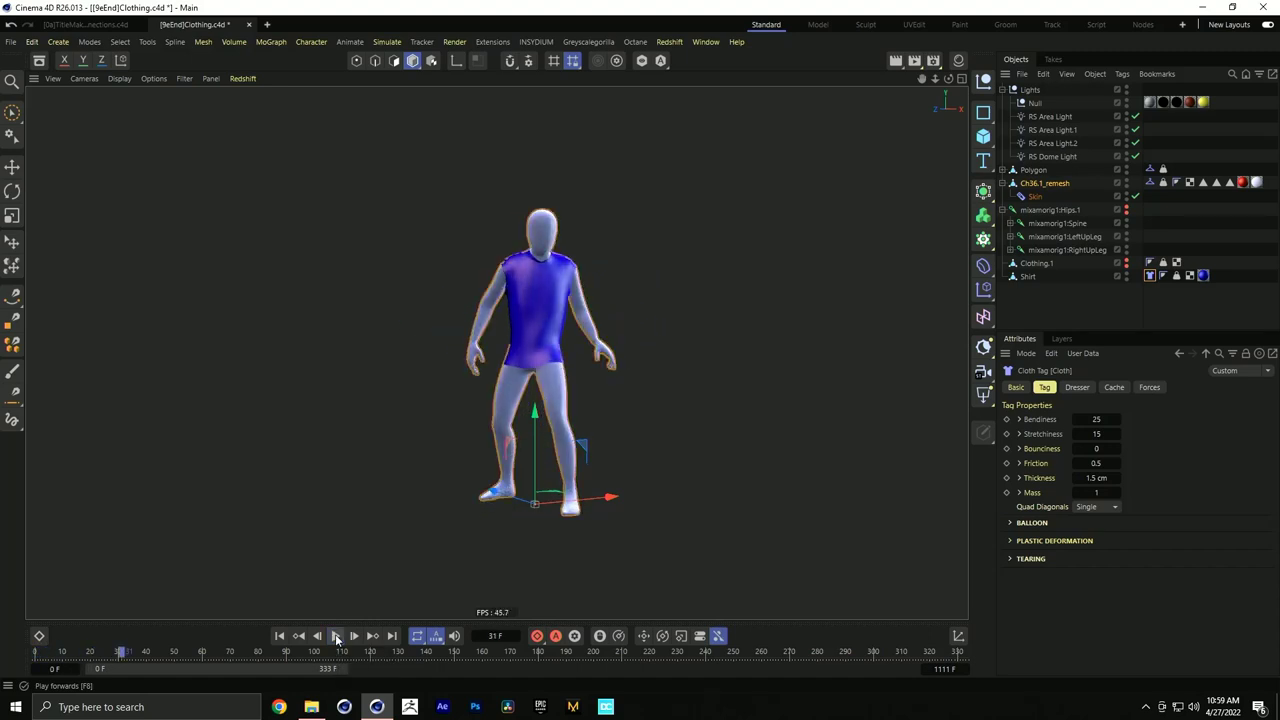
pyautogui.click(338, 636)
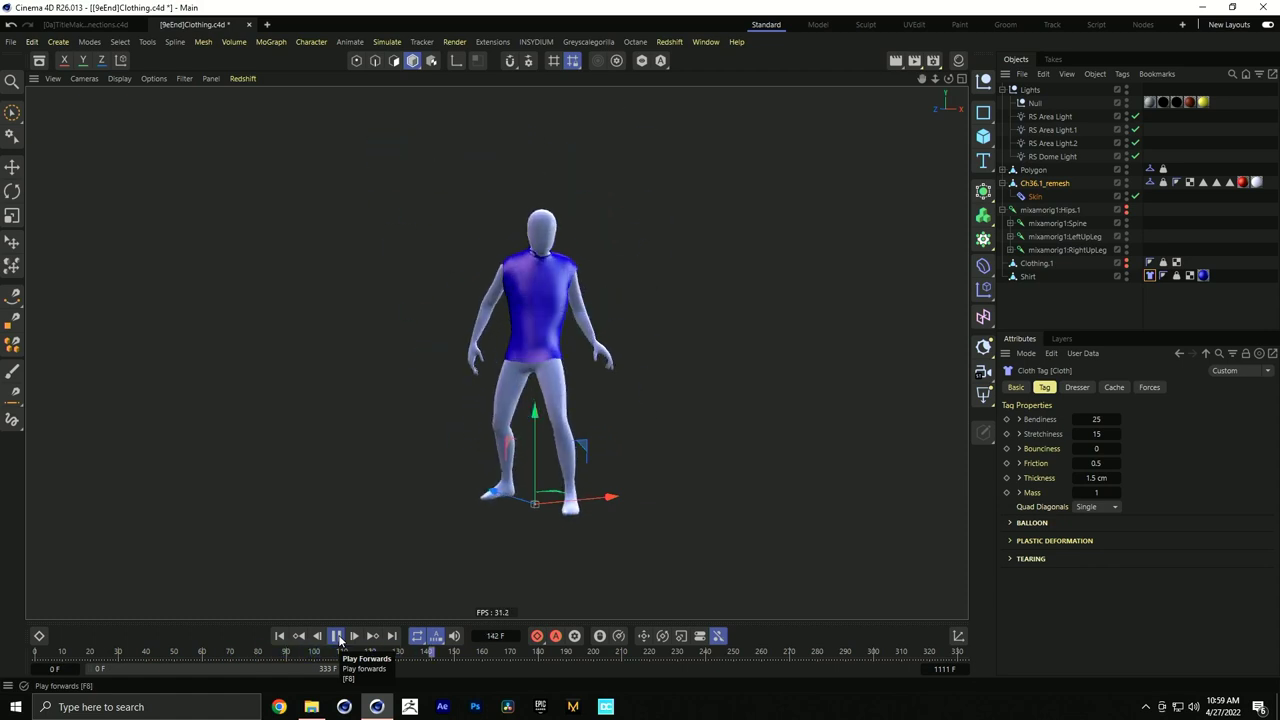
pyautogui.click(280, 636)
pyautogui.scroll(6, 609, 251)
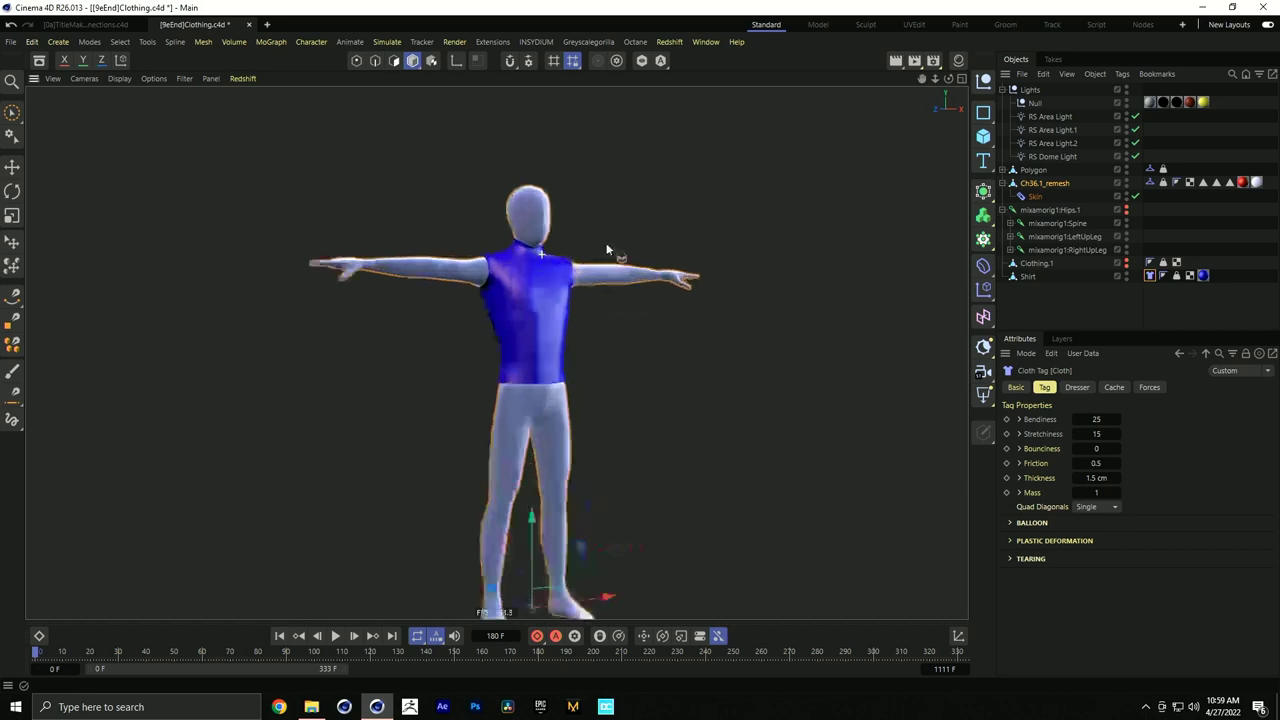
pyautogui.keyDown('alt'); pyautogui.moveTo(523, 289); pyautogui.dragTo(580, 310); pyautogui.keyUp('alt')
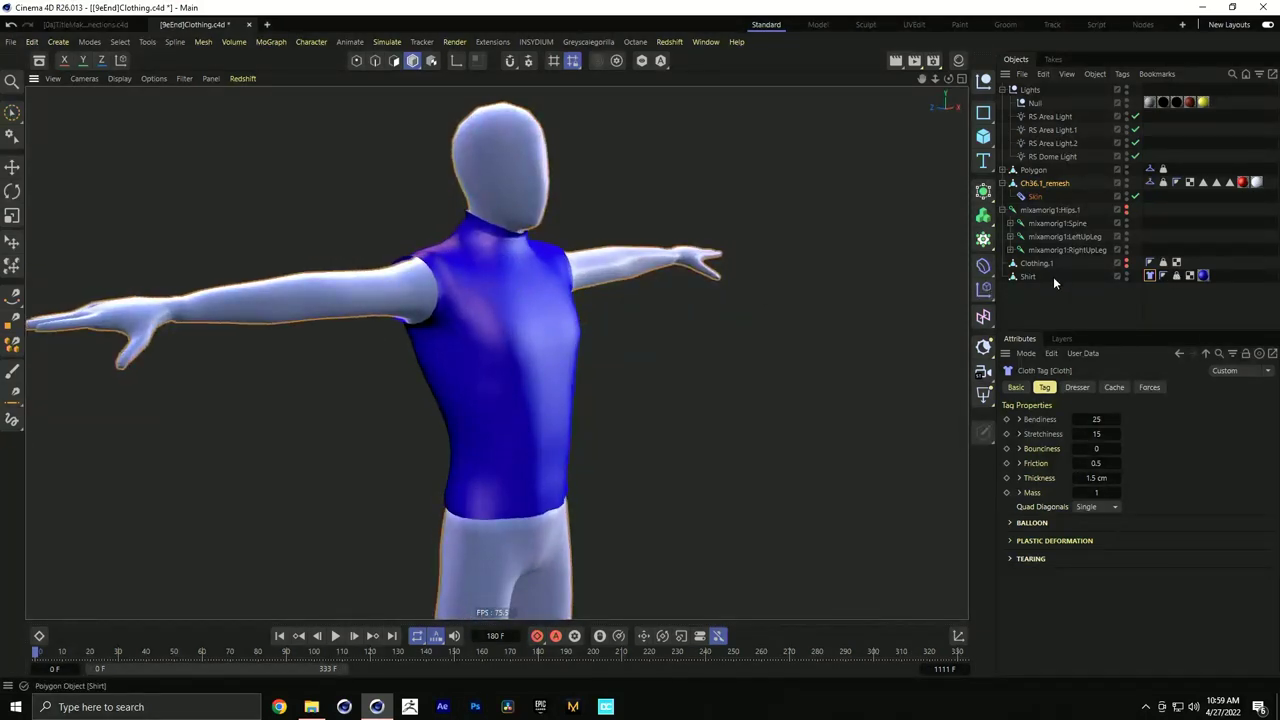
# Add a Cloth Belt tag to Shirt and attach it to Ch36.1_remesh
pyautogui.click(1026, 278)
pyautogui.rightClick(1025, 276)
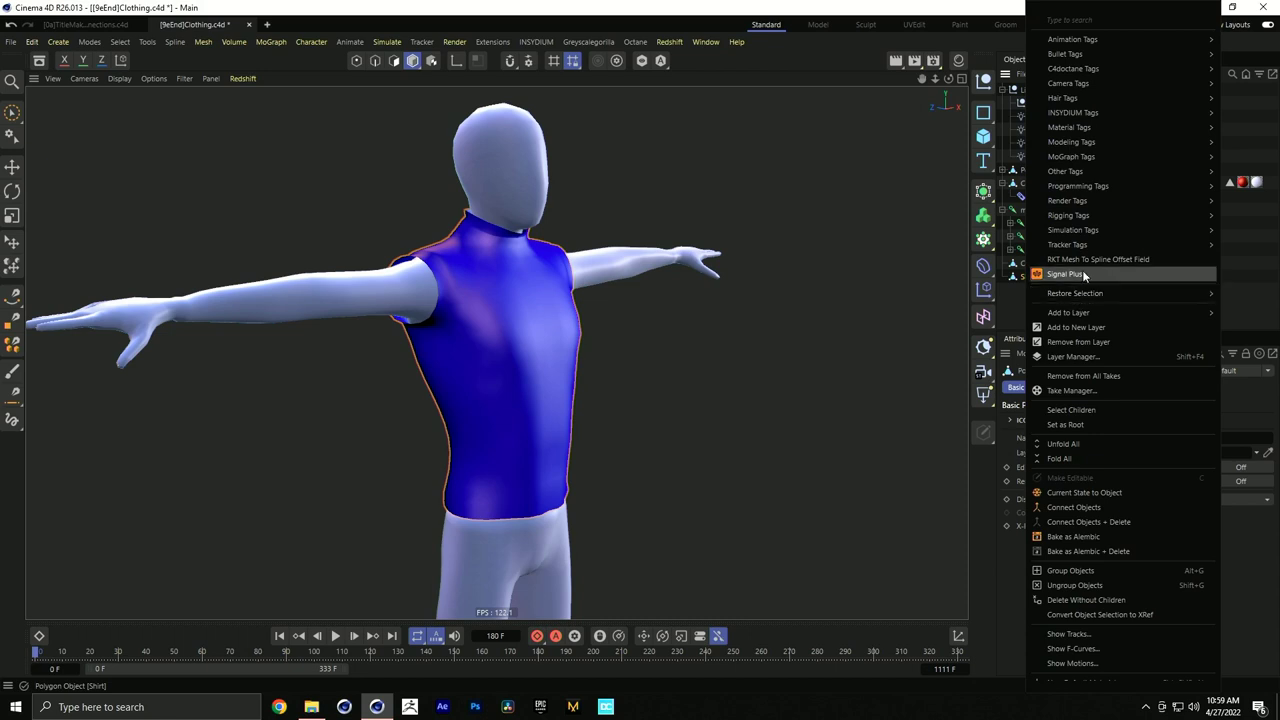
pyautogui.moveTo(1071, 231)
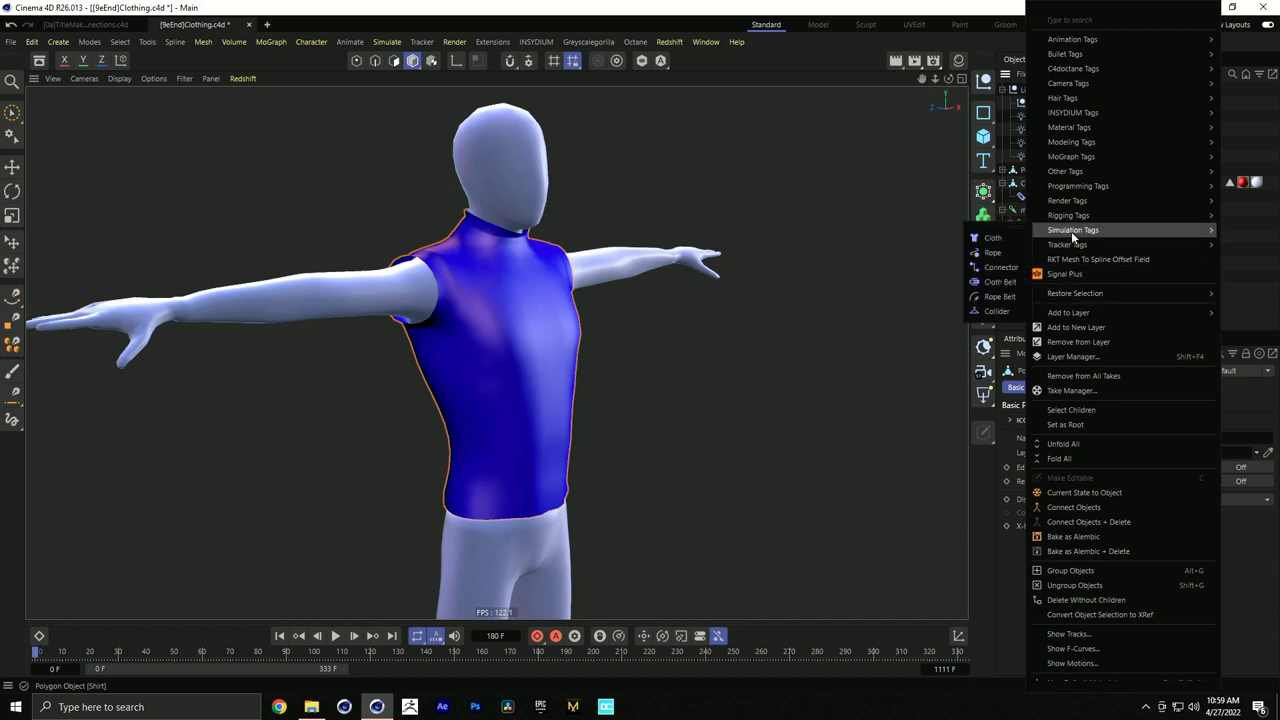
pyautogui.click(1001, 284)
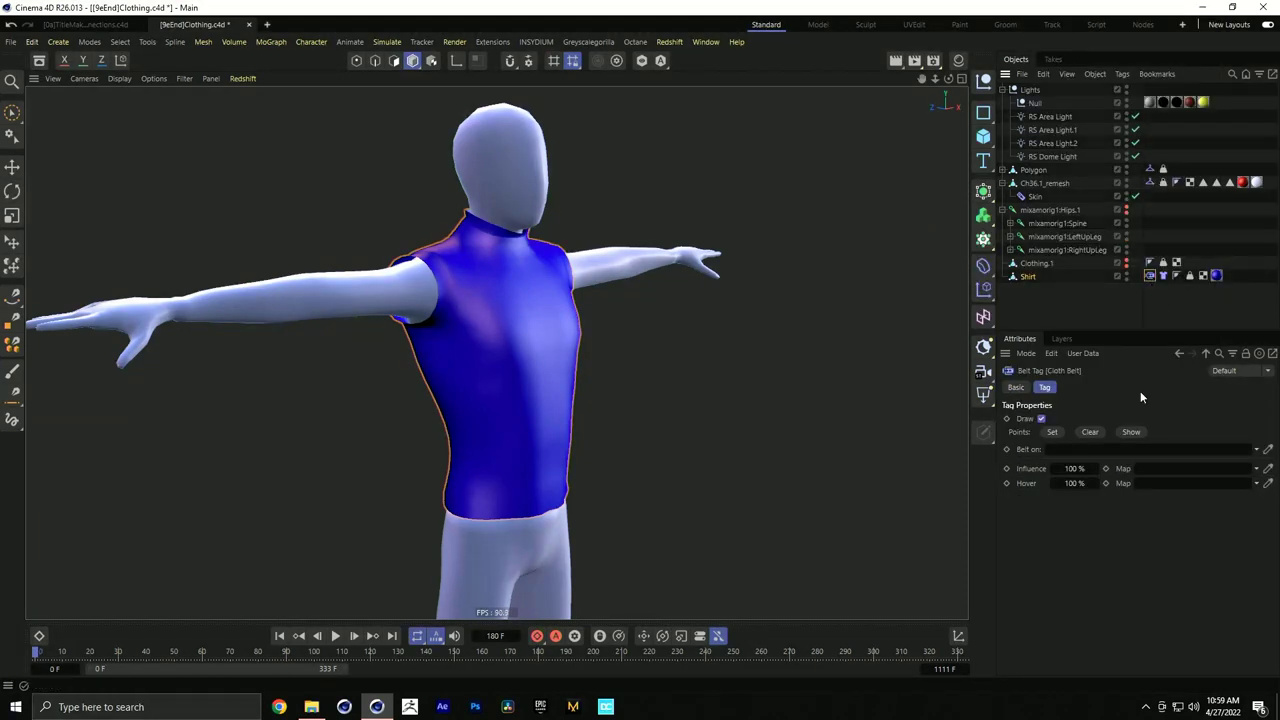
pyautogui.moveTo(1107, 454); pyautogui.dragTo(1065, 450)
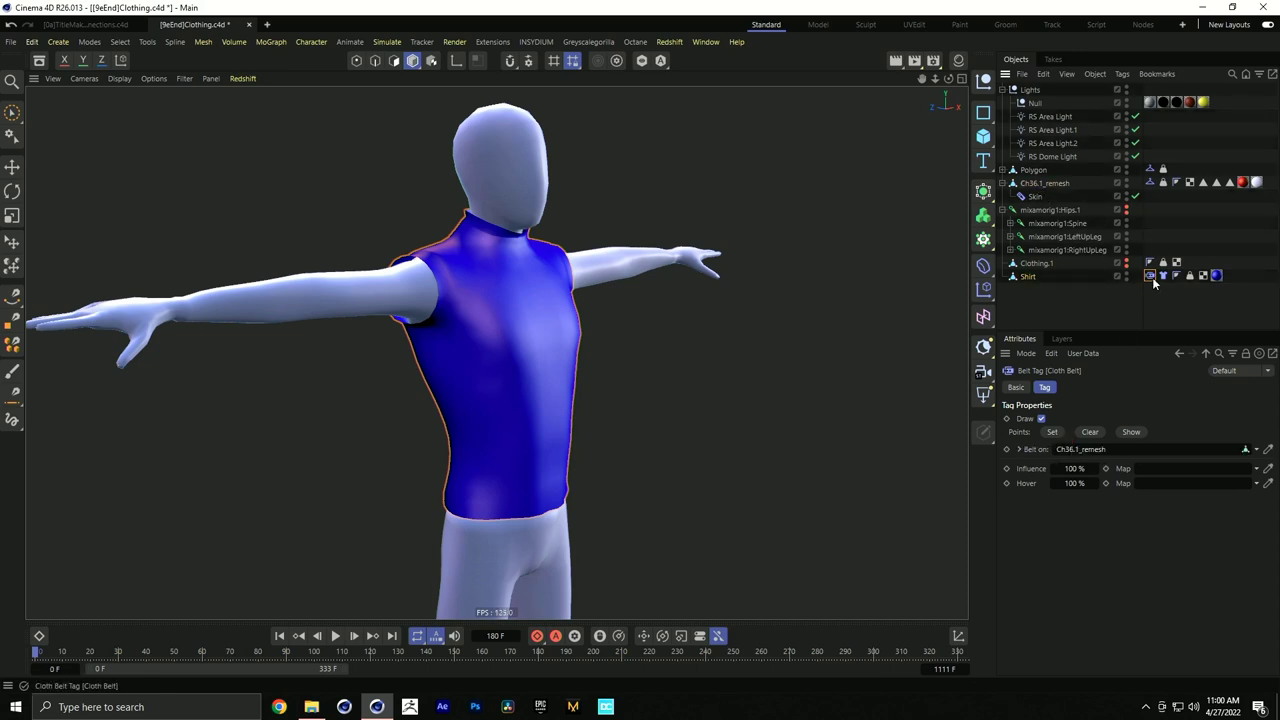
# In Point mode, loop-select the shirt's neckline, armhole and hem points
pyautogui.click(356, 61)
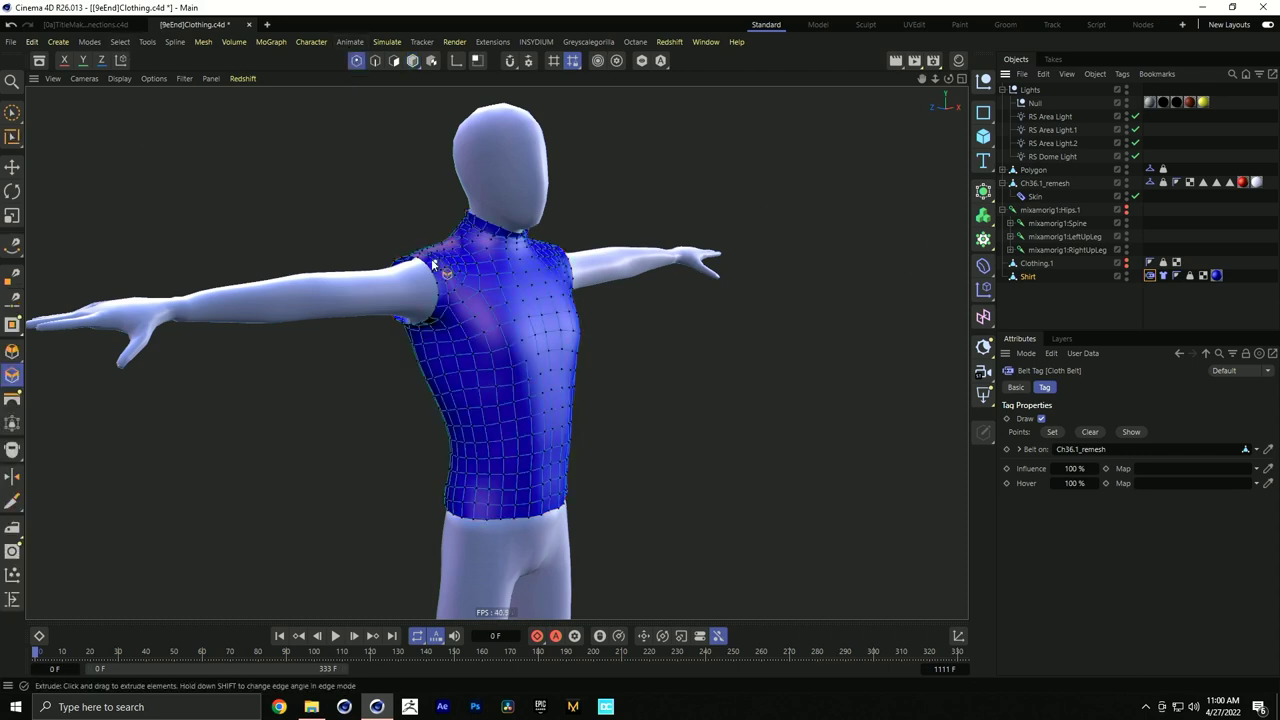
pyautogui.press('u')
pyautogui.press('l')
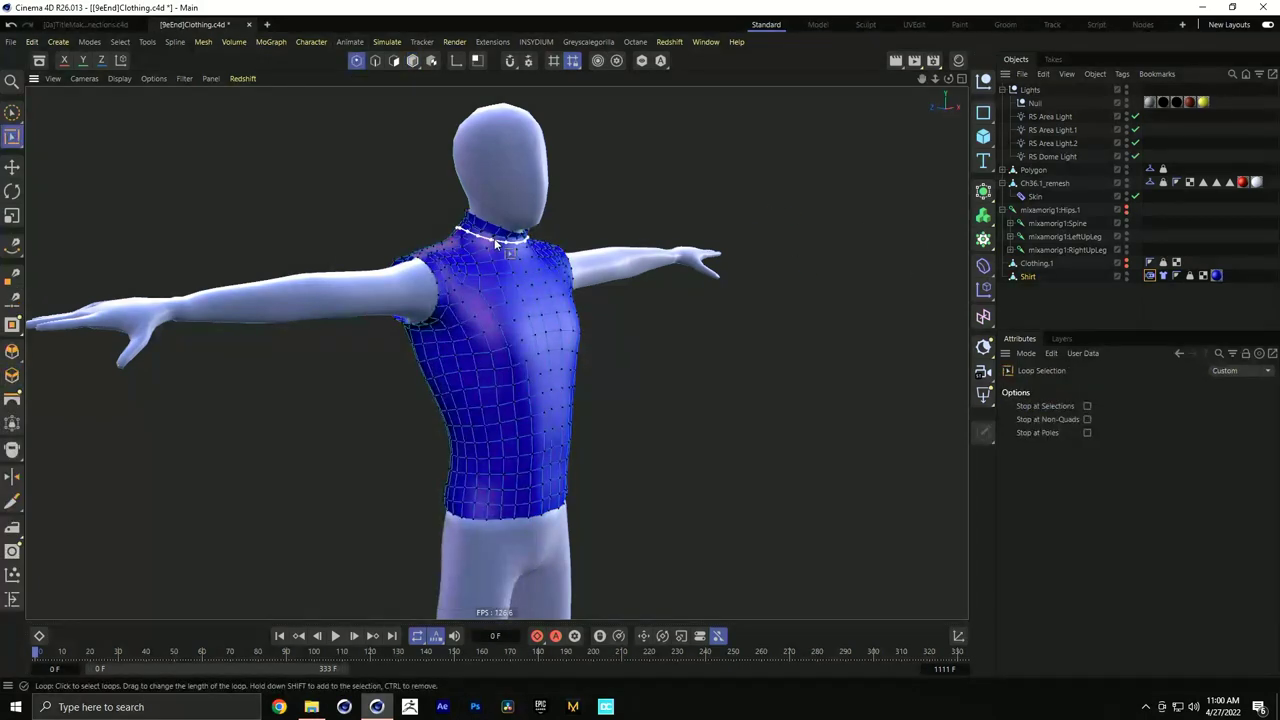
pyautogui.click(490, 240)
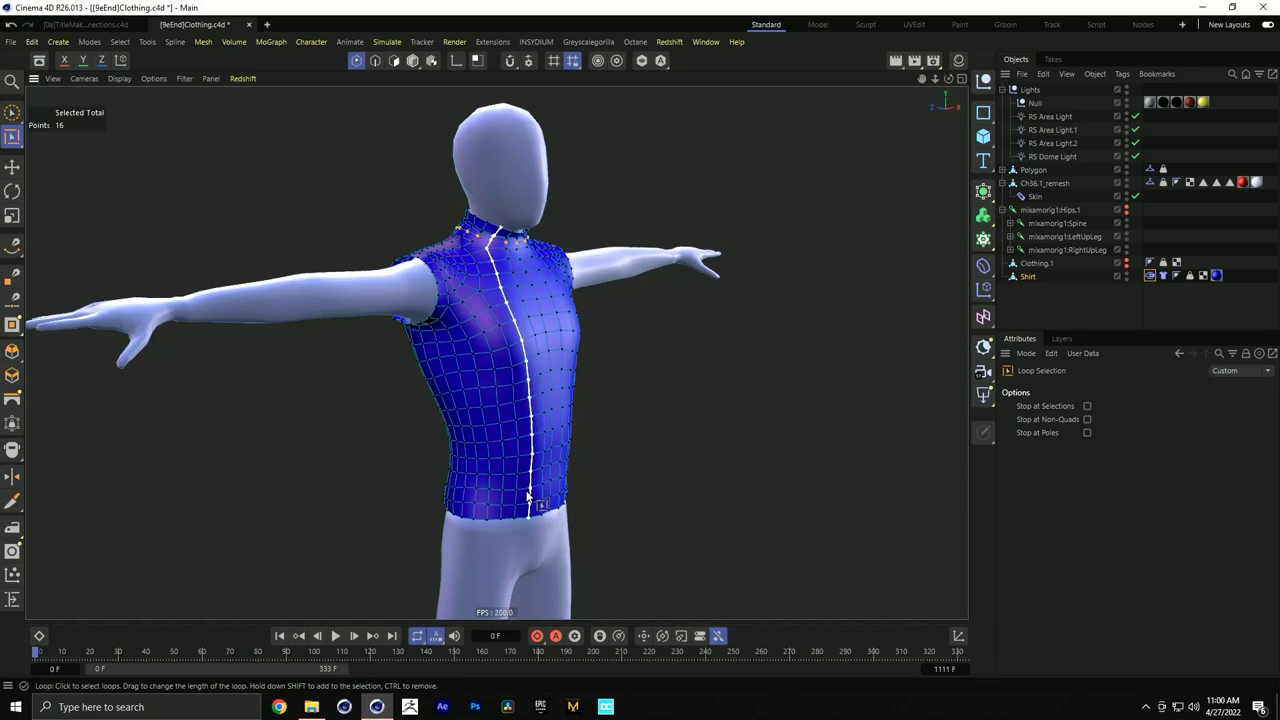
pyautogui.keyDown('shift'); pyautogui.click(440, 290); pyautogui.keyUp('shift')
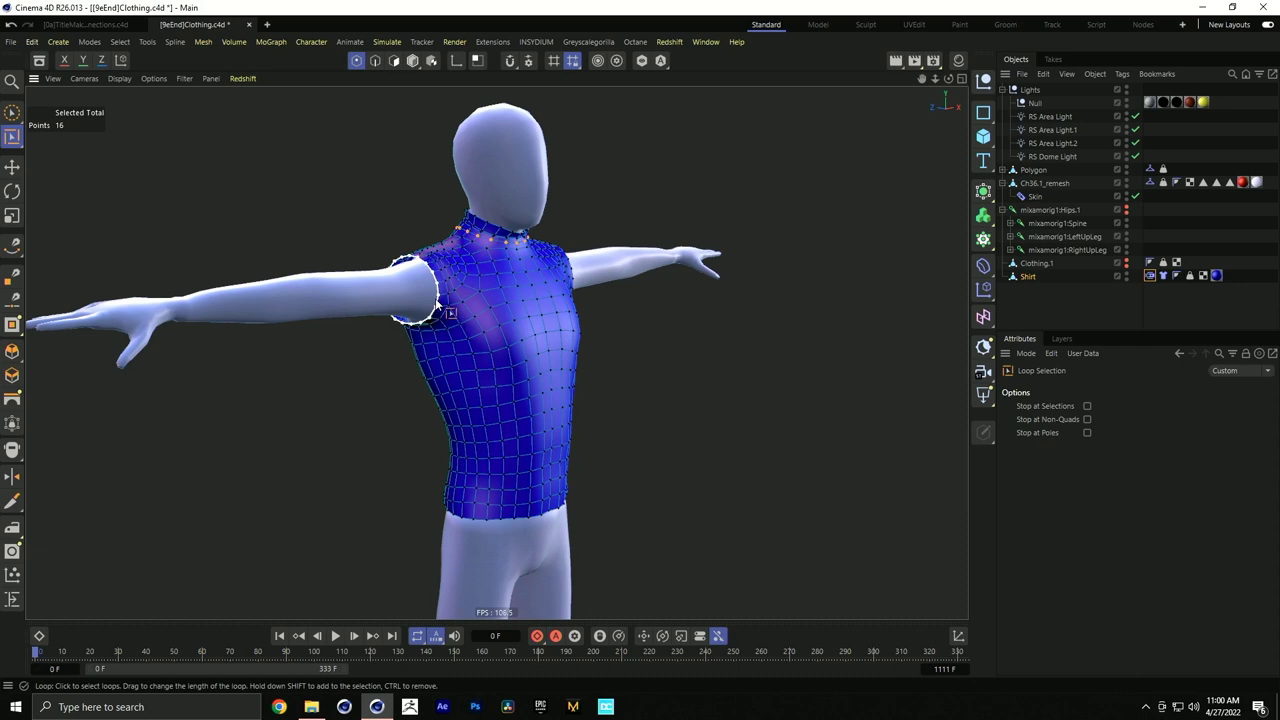
pyautogui.keyDown('alt'); pyautogui.moveTo(561, 312); pyautogui.dragTo(586, 277); pyautogui.keyUp('alt')
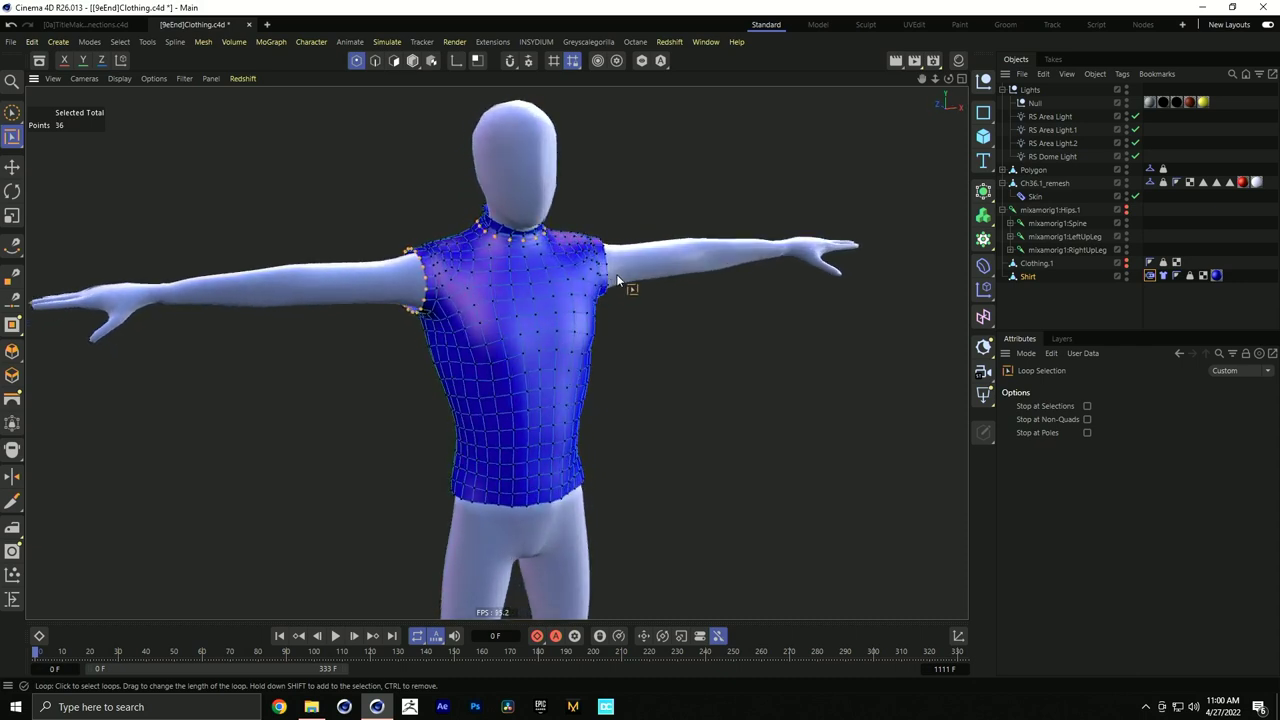
pyautogui.keyDown('shift'); pyautogui.click(552, 505); pyautogui.keyUp('shift')
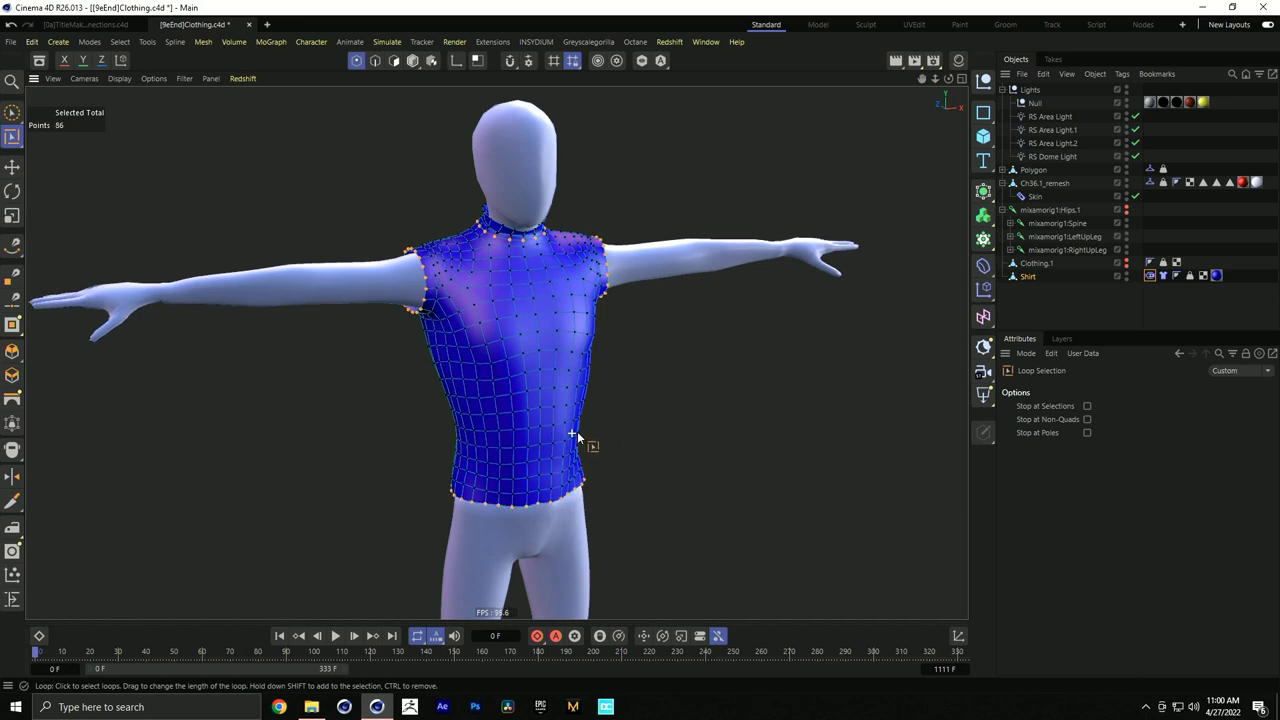
pyautogui.keyDown('alt'); pyautogui.moveTo(577, 431); pyautogui.dragTo(550, 428); pyautogui.keyUp('alt')
# Assign the selected loops as the belt's points with Set
pyautogui.click(1150, 275)
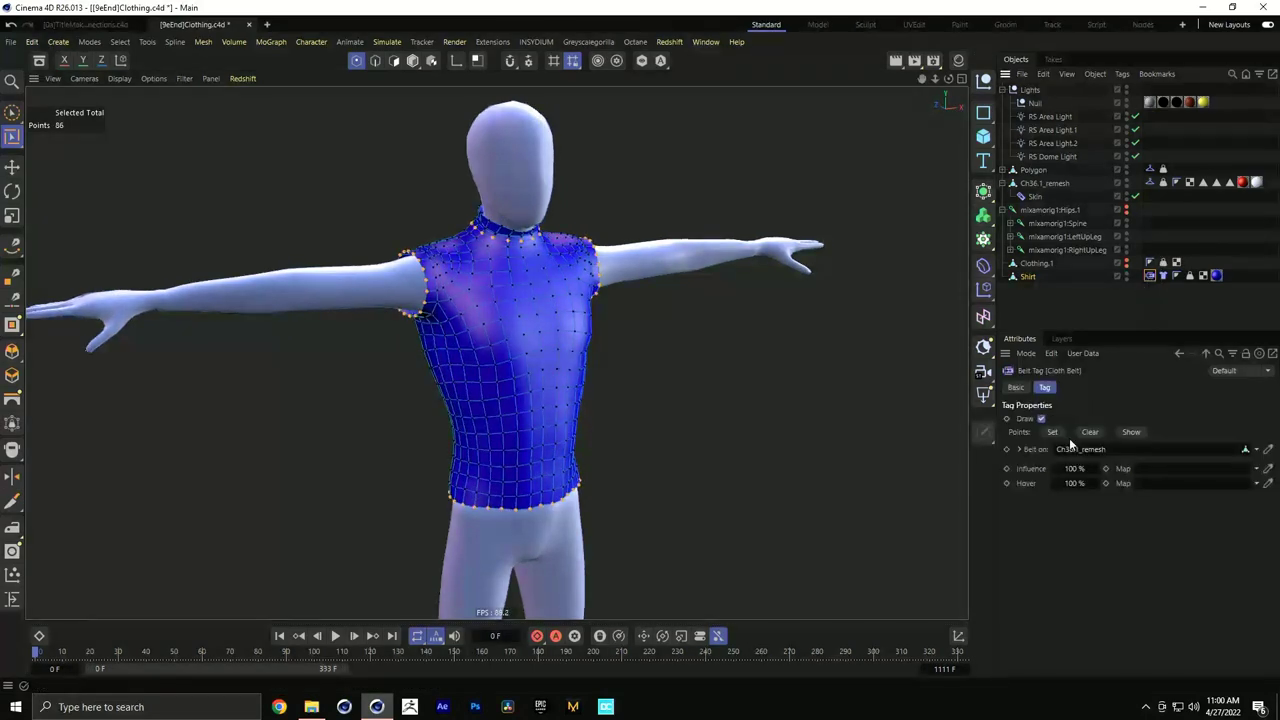
pyautogui.click(1052, 432)
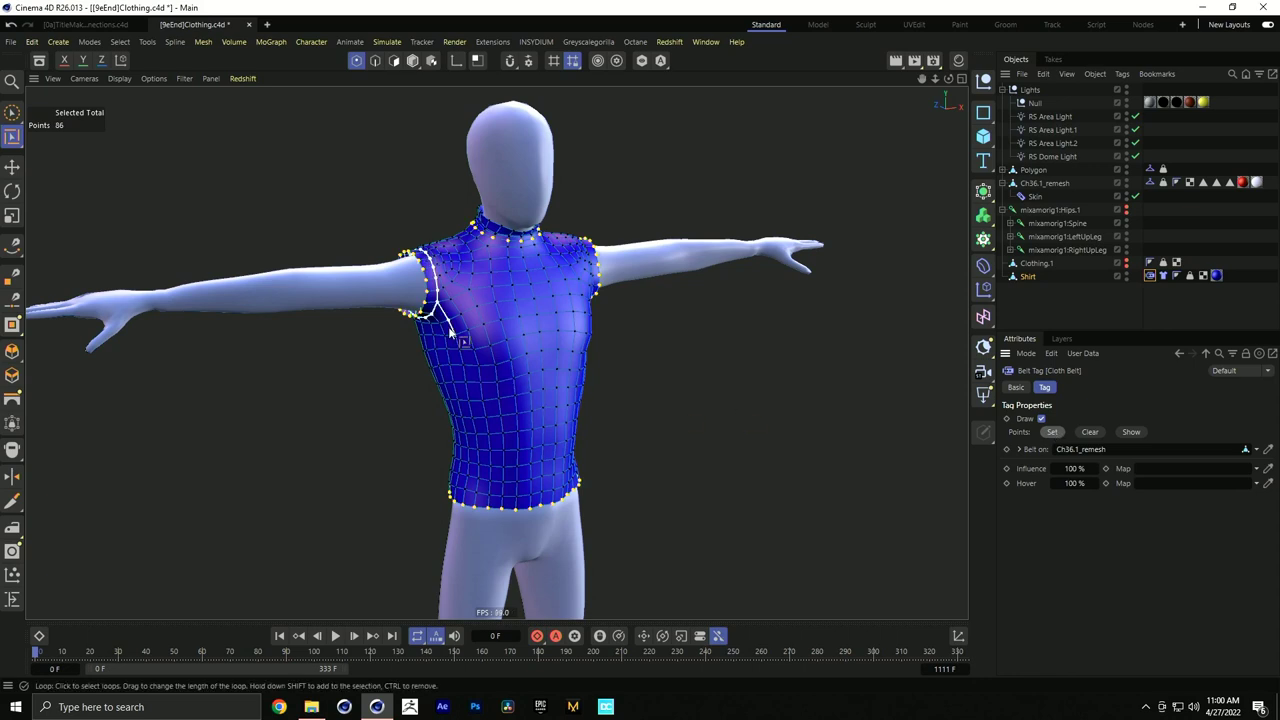
pyautogui.scroll(2, 465, 275)
pyautogui.scroll(3, 470, 275)
# Enter 90 for the belt's Influence and Hover, then return to Model mode and zoom out
pyautogui.scroll(-4, 534, 271)
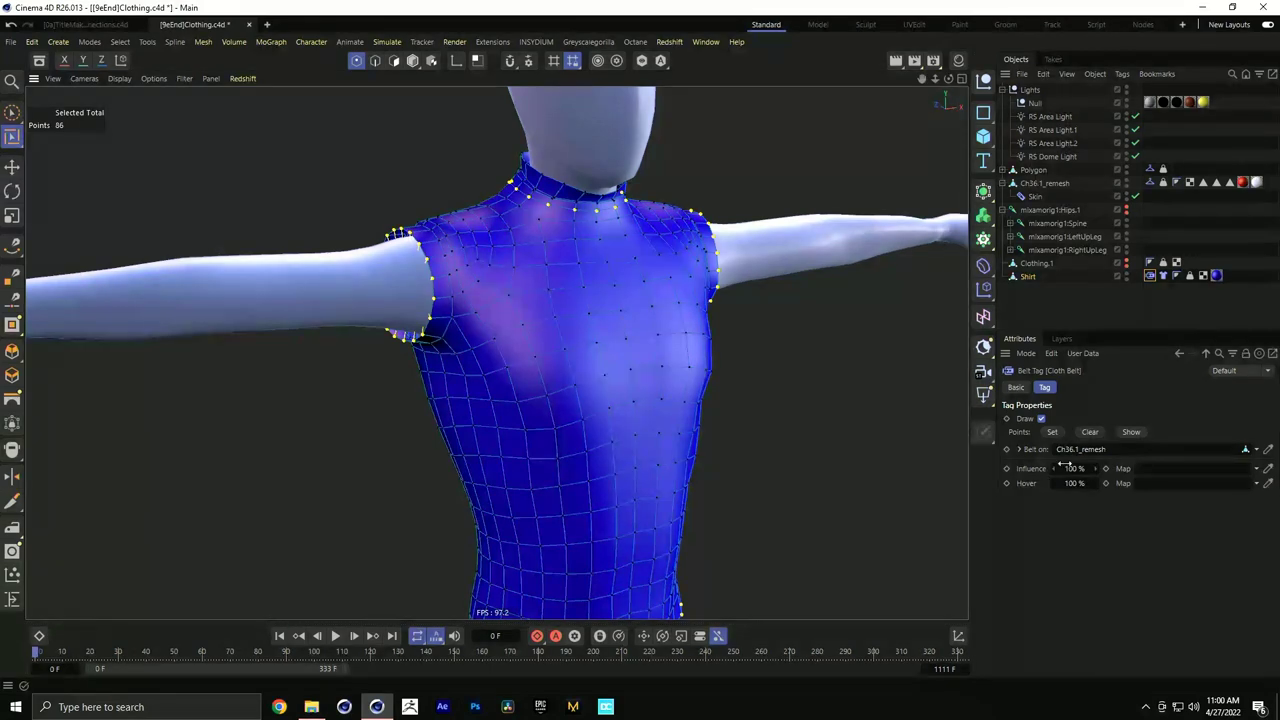
pyautogui.press('Tab')
pyautogui.write('90')
pyautogui.press('Return')
pyautogui.click(412, 60)
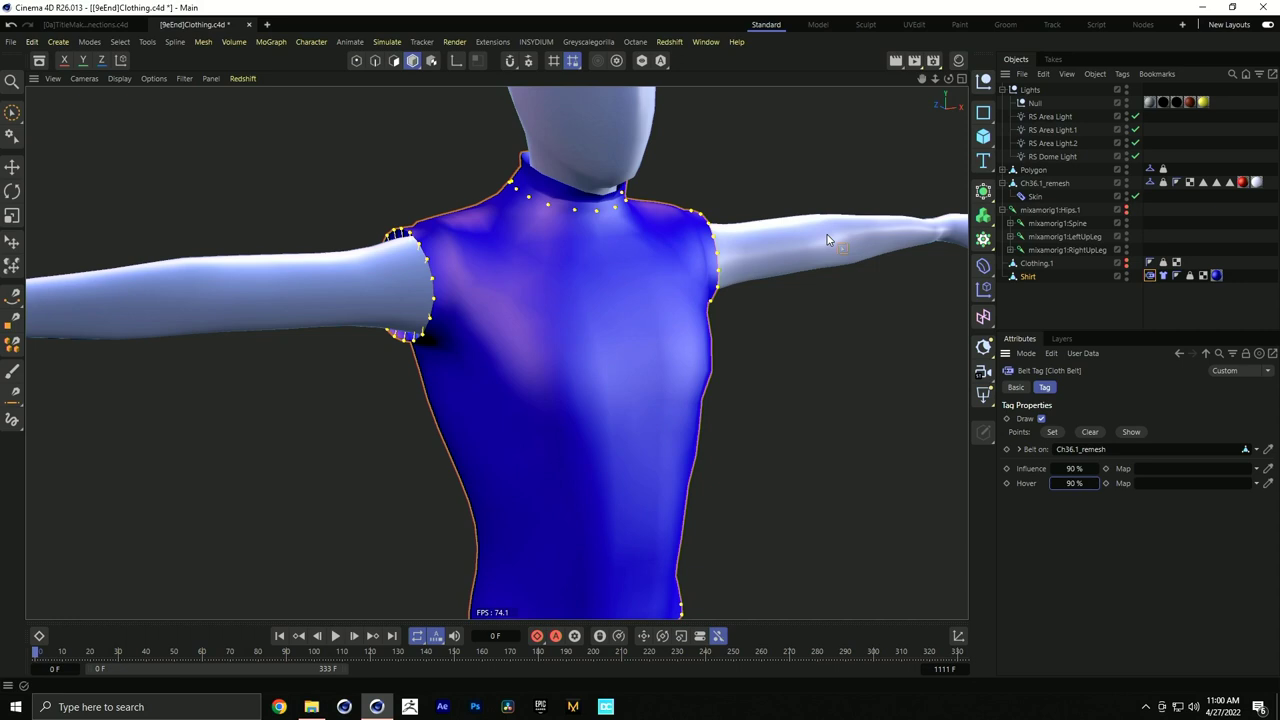
pyautogui.scroll(-5, 646, 385)
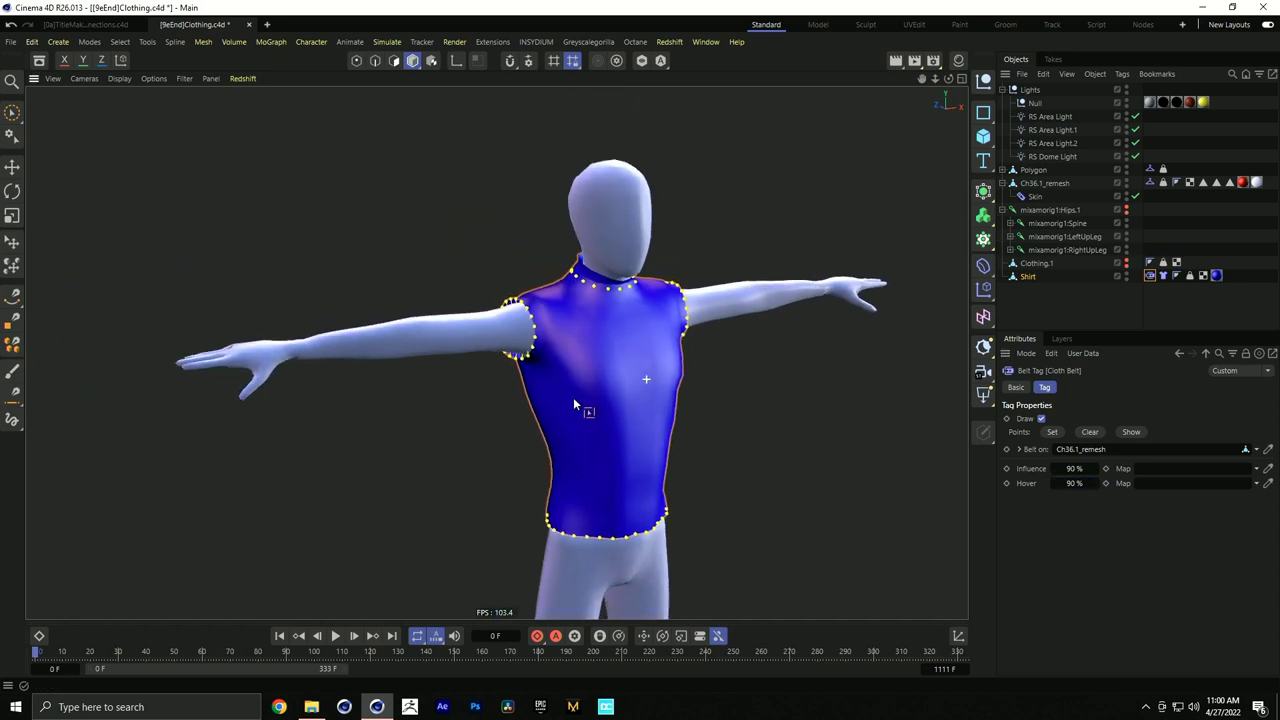
# Step forward to frame 4, play the simulation through frame 171, and rewind to the start
pyautogui.click(354, 636)
pyautogui.click(354, 636)
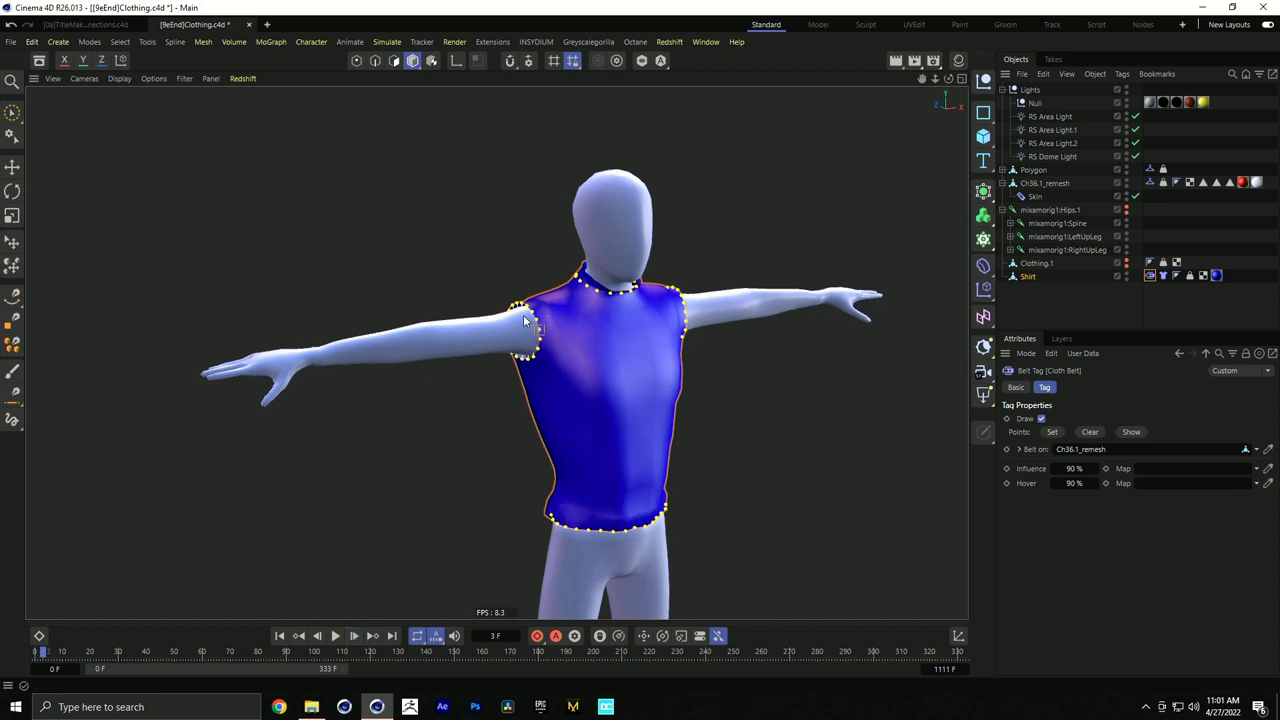
pyautogui.click(354, 637)
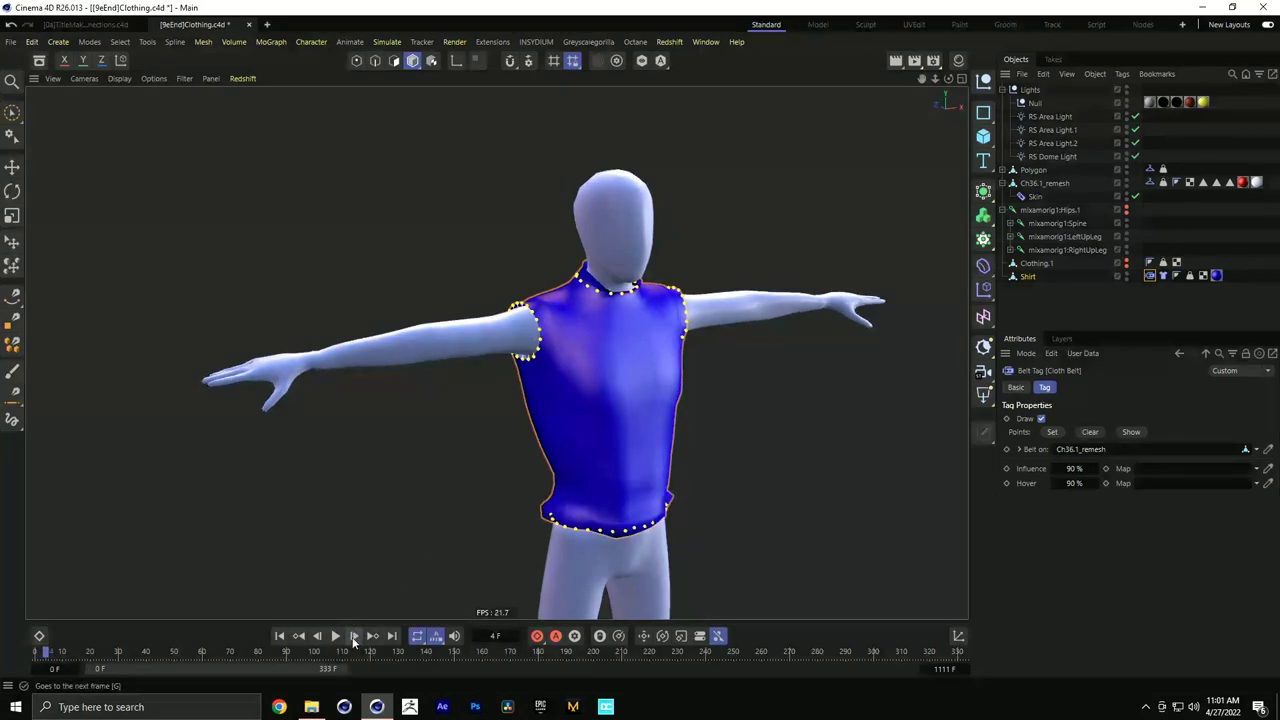
pyautogui.click(335, 636)
pyautogui.click(335, 636)
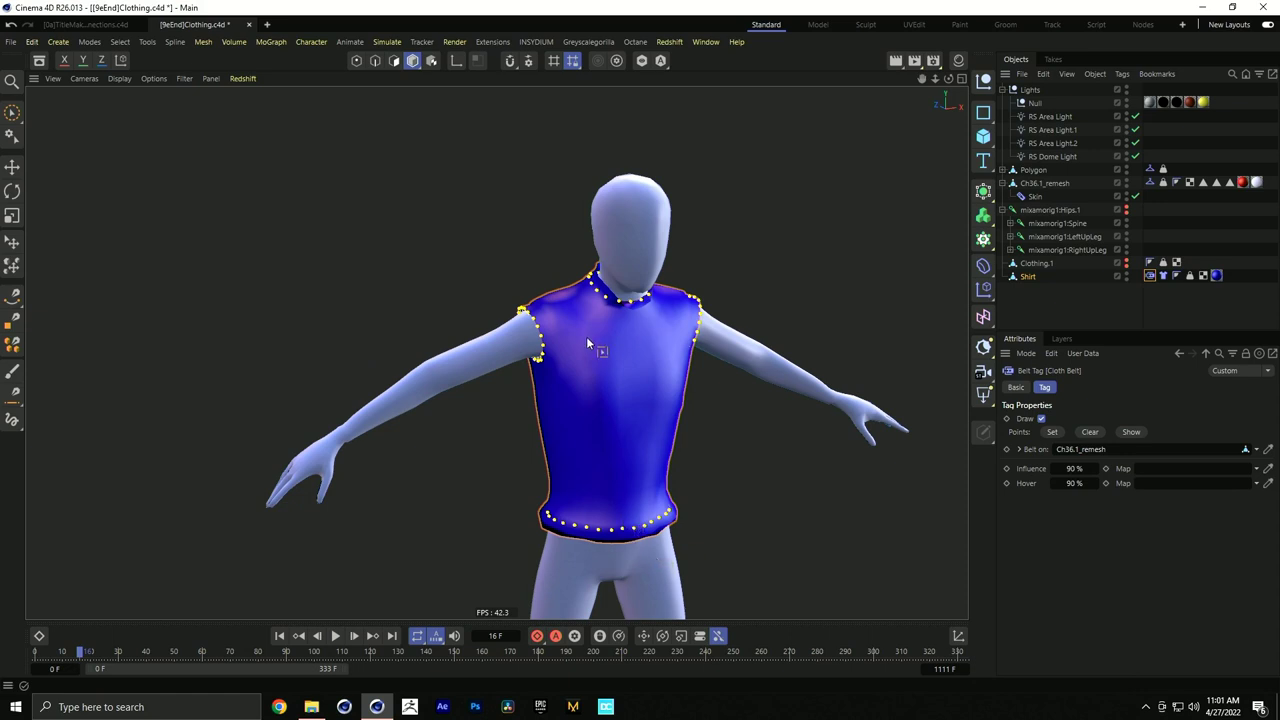
pyautogui.click(335, 636)
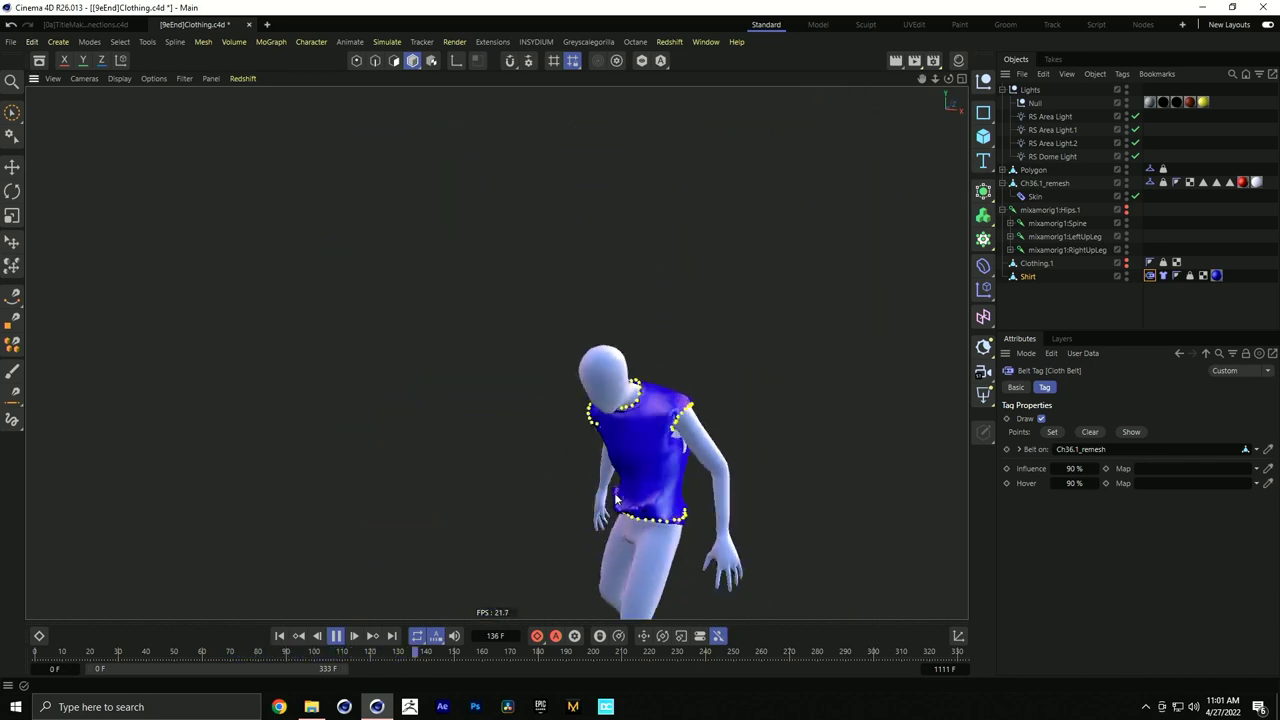
pyautogui.click(336, 635)
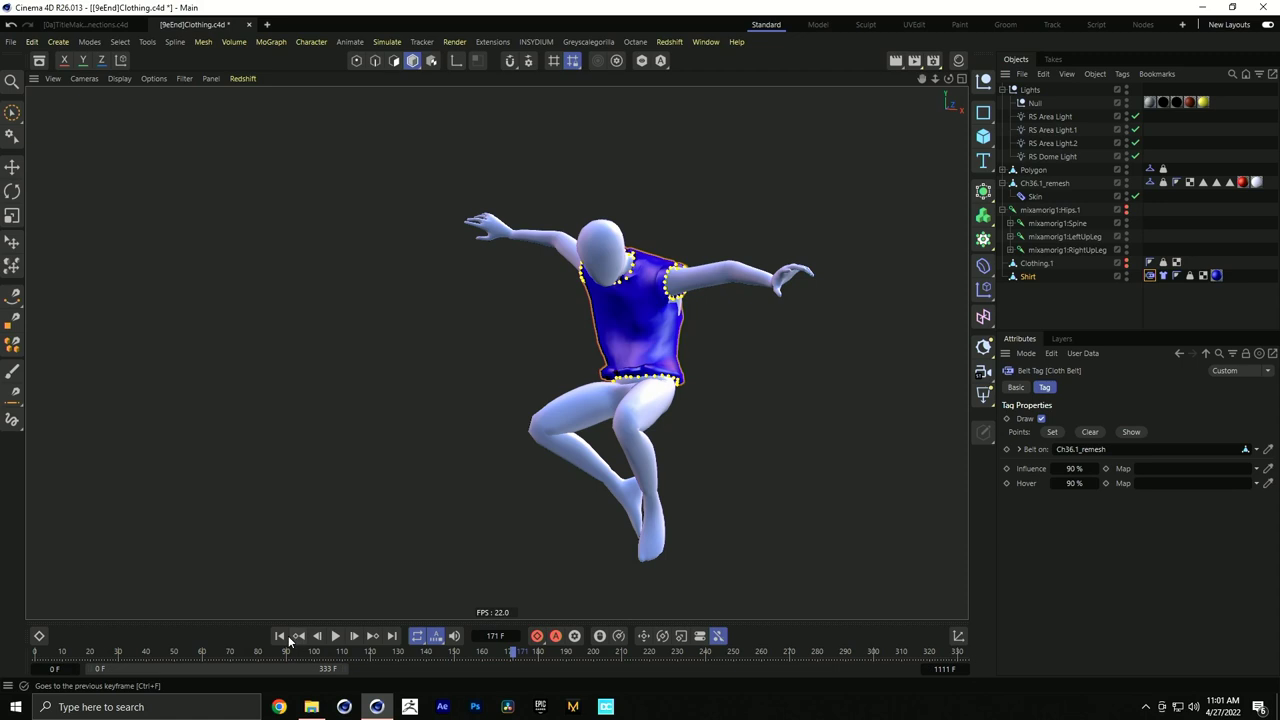
pyautogui.click(281, 635)
# Clear the belt's assigned points and orbit to a straight back view of the shirt
pyautogui.click(1089, 432)
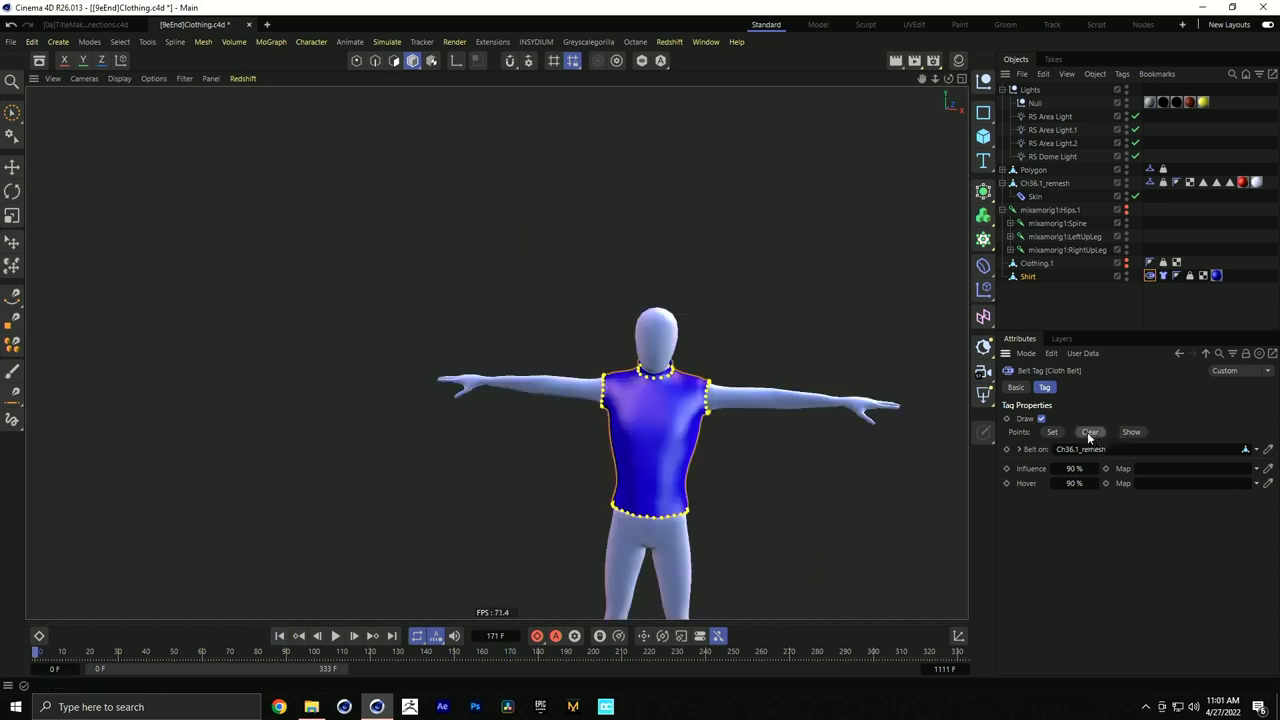
pyautogui.moveTo(500, 460)
pyautogui.keyDown('alt'); pyautogui.mouseDown()
pyautogui.moveTo(564, 462)
pyautogui.moveTo(509, 457)
pyautogui.mouseUp(); pyautogui.keyUp('alt')
pyautogui.keyDown('alt'); pyautogui.moveTo(509, 457); pyautogui.dragTo(709, 438, button='right'); pyautogui.keyUp('alt')
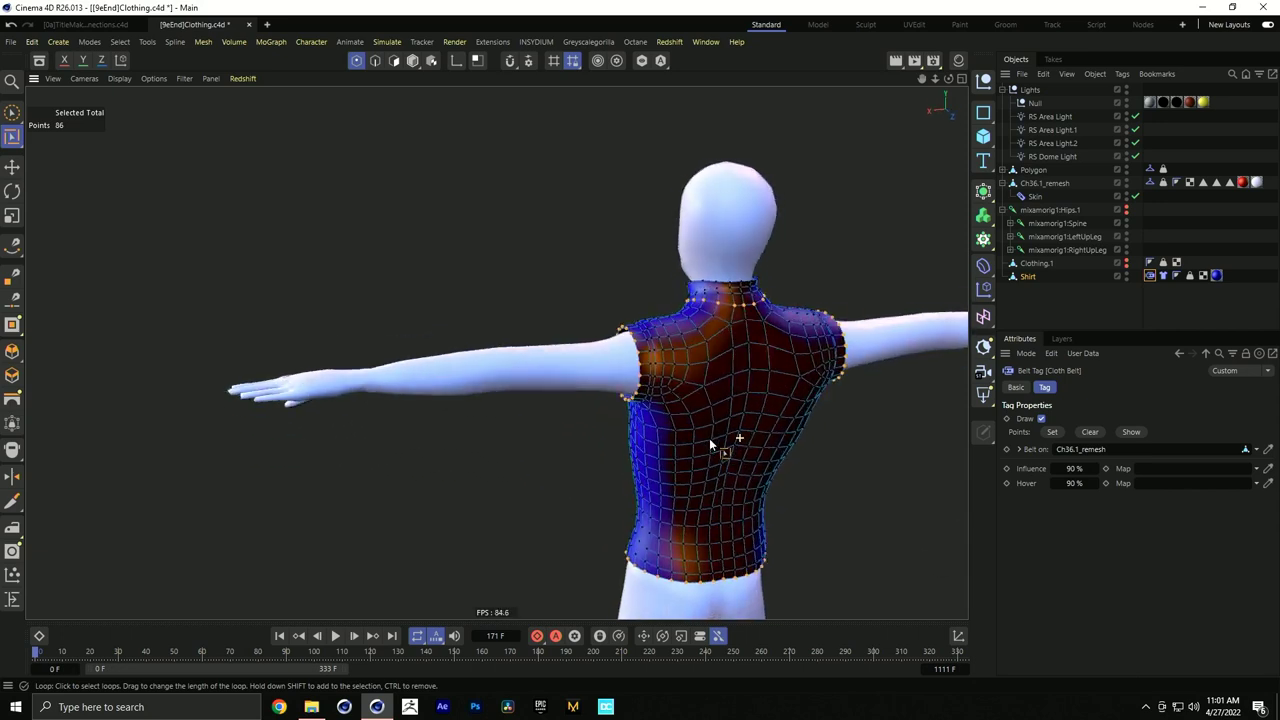
pyautogui.scroll(-2, 709, 438)
pyautogui.keyDown('alt'); pyautogui.moveTo(757, 370); pyautogui.dragTo(657, 322); pyautogui.keyUp('alt')
pyautogui.scroll(-2, 657, 322)
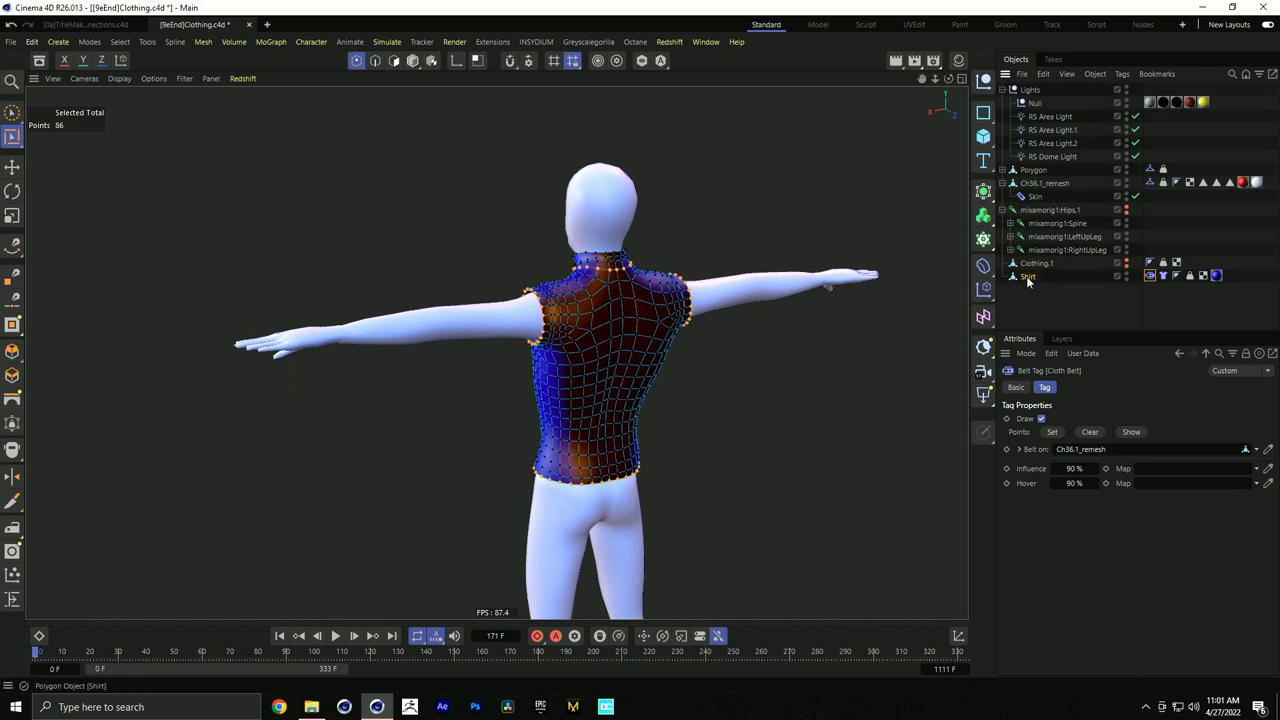
# Duplicate Shirt as Shirt.1 and delete the Belt tags
pyautogui.keyDown('ctrl'); pyautogui.moveTo(1027, 282); pyautogui.dragTo(1030, 292); pyautogui.keyUp('ctrl')
pyautogui.click(1150, 290)
pyautogui.press('Delete')
pyautogui.click(1150, 290)
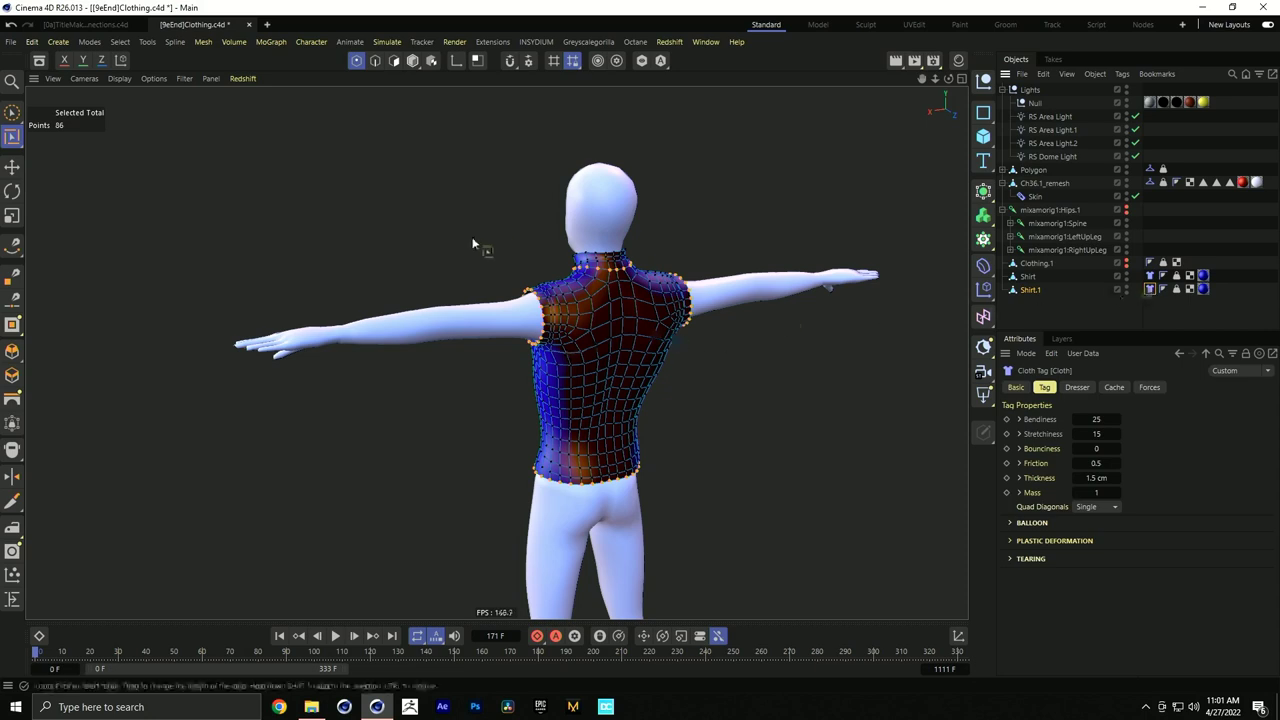
# Select all of Shirt.1's polygons, extrude them by 0.8 cm, then deselect
pyautogui.press('u')
pyautogui.press('l')
pyautogui.keyDown('alt'); pyautogui.moveTo(602, 285); pyautogui.dragTo(611, 330); pyautogui.keyUp('alt')
pyautogui.hotkey('ctrl', 'a')
pyautogui.press('d')
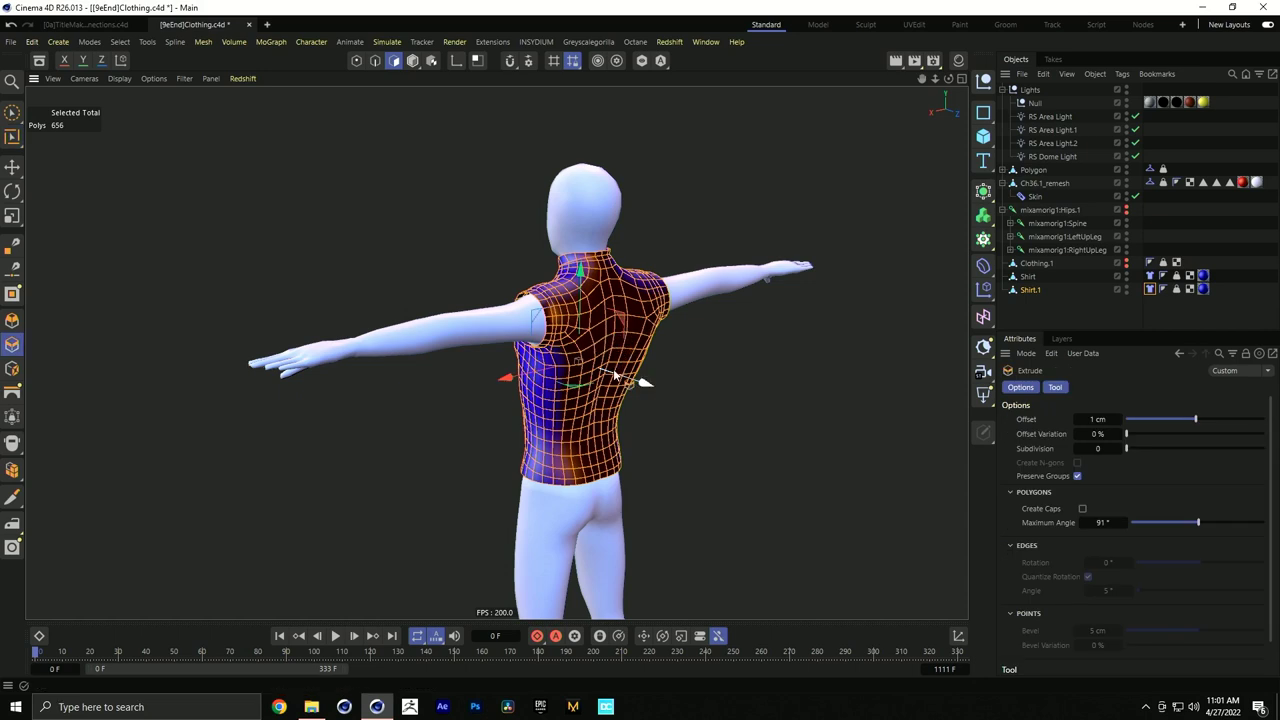
pyautogui.moveTo(617, 404); pyautogui.dragTo(608, 406)
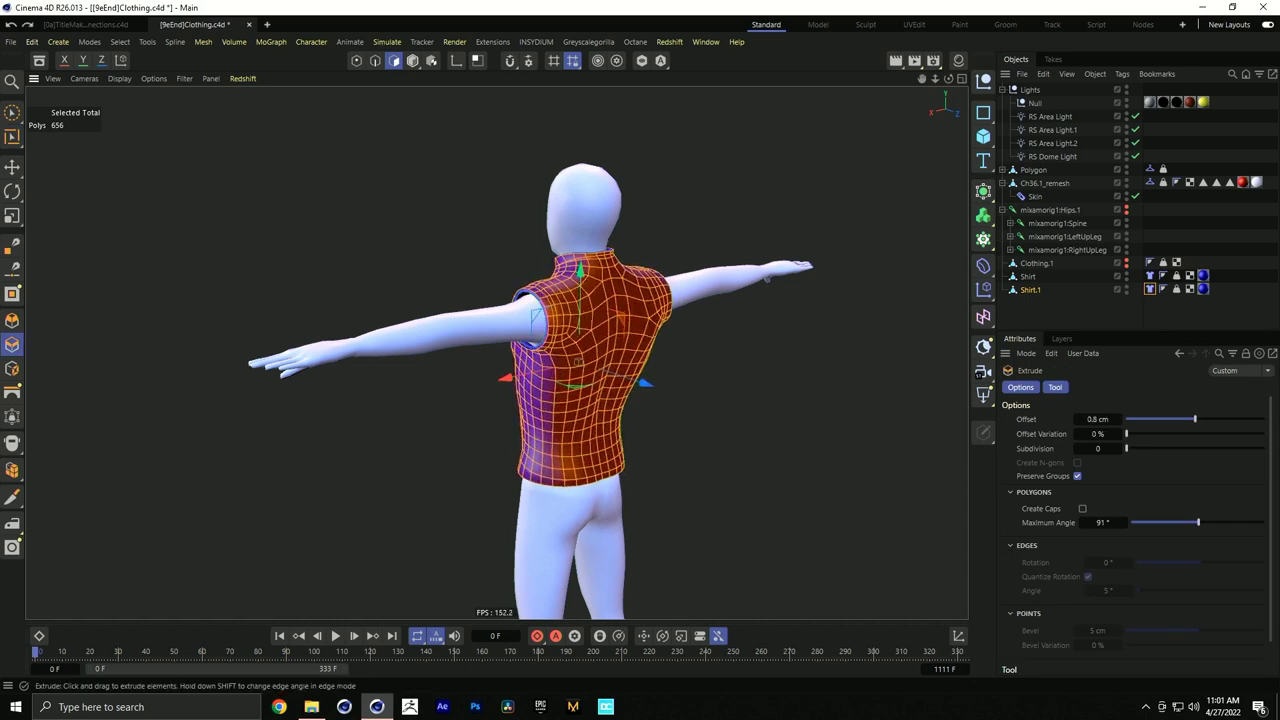
pyautogui.hotkey('ctrl', 'shift', 'a')
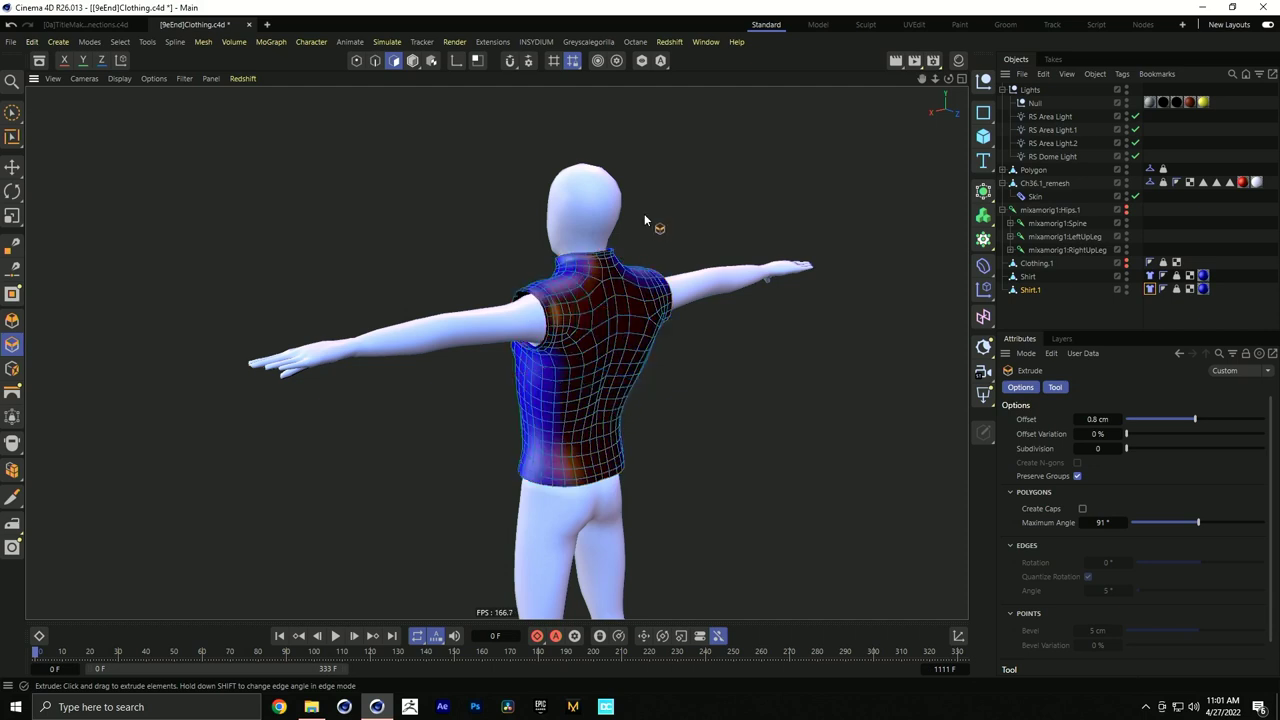
# Loop-select the neckline polygons, grow them with Fill, then deselect
pyautogui.rightClick(614, 238)
pyautogui.click(632, 264)
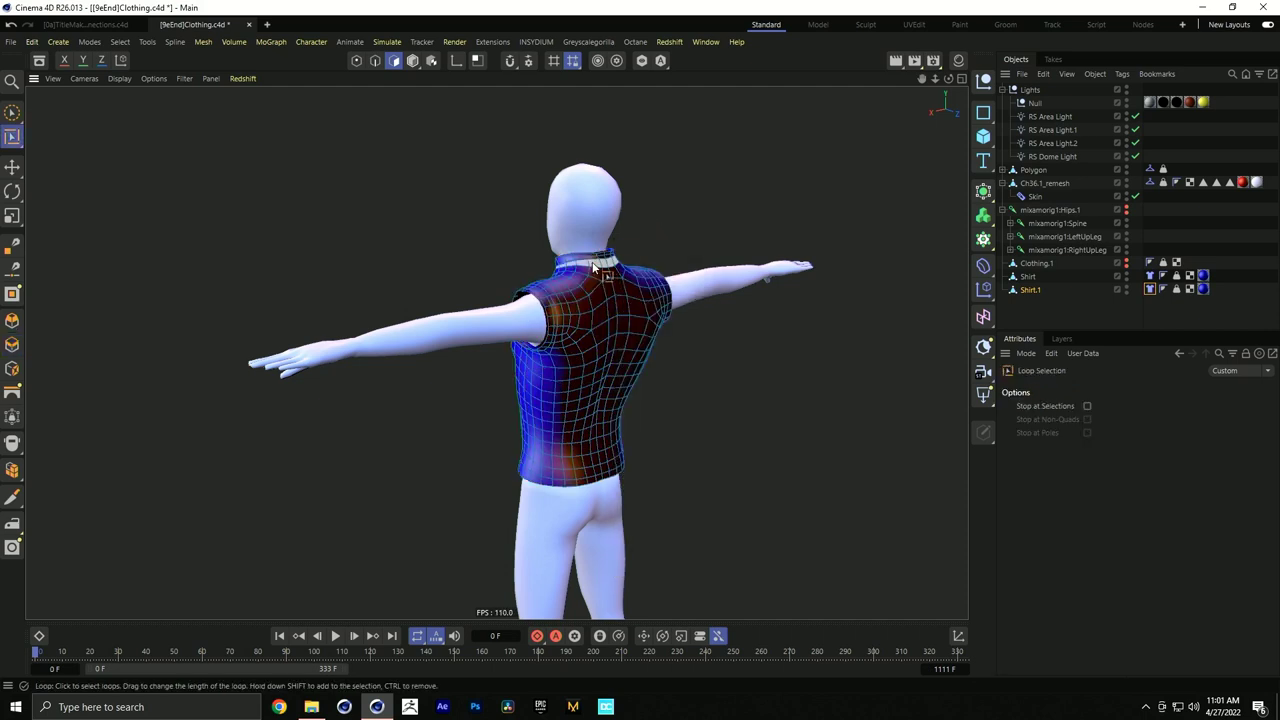
pyautogui.click(599, 266)
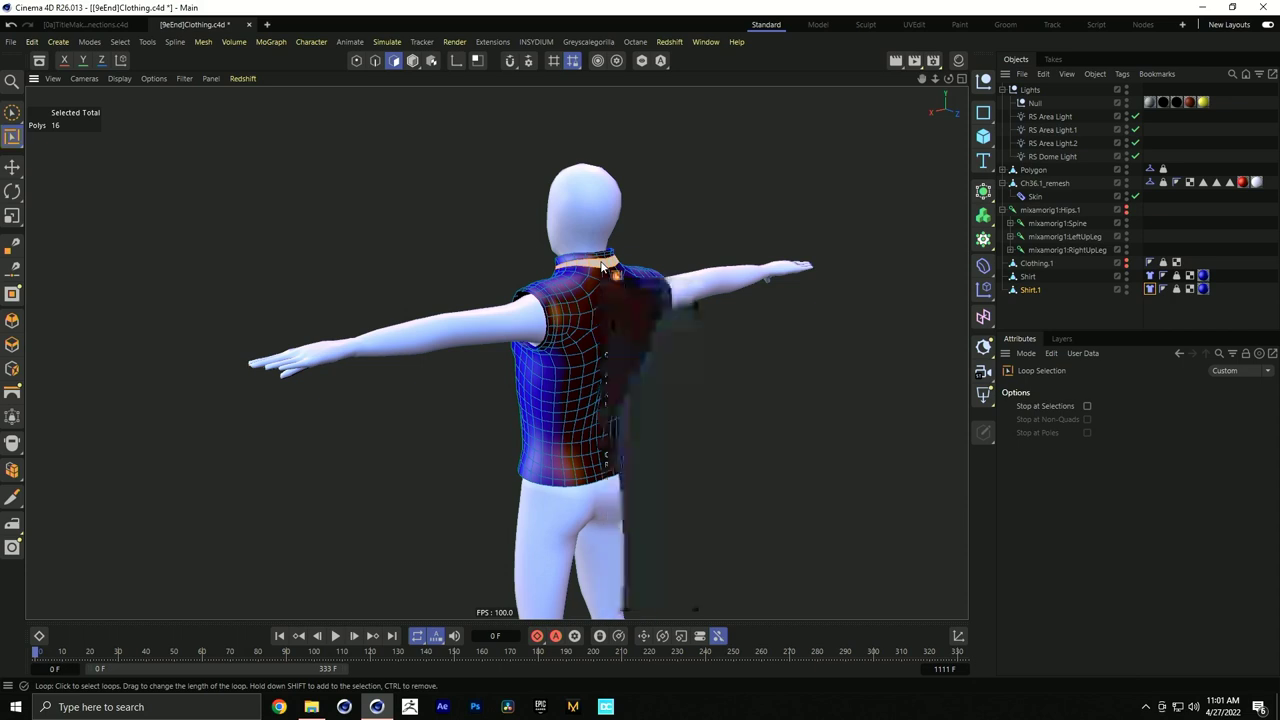
pyautogui.press('u')
pyautogui.press('f')
pyautogui.hotkey('ctrl', 'shift', 'a')
# Loop-select several polygon loops across the shirt's back
pyautogui.press('u')
pyautogui.press('l')
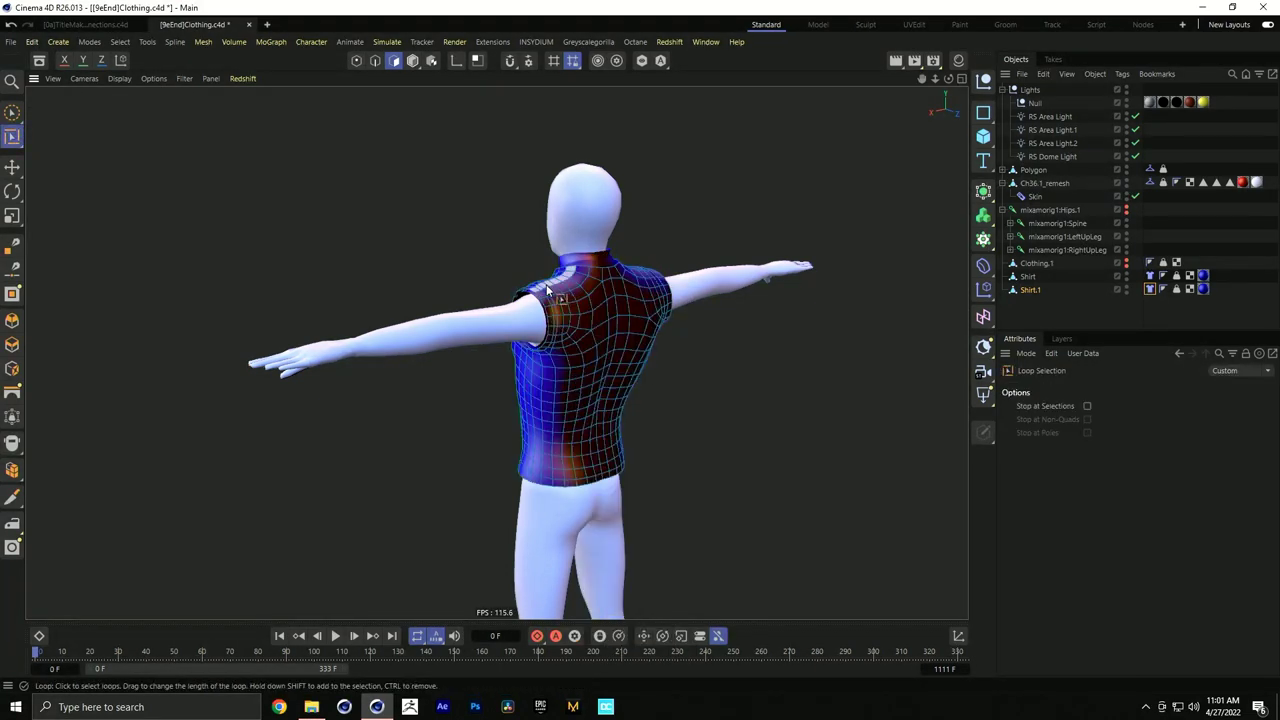
pyautogui.click(546, 290)
pyautogui.keyDown('alt'); pyautogui.moveTo(546, 290); pyautogui.dragTo(710, 378); pyautogui.keyUp('alt')
pyautogui.keyDown('shift'); pyautogui.click(672, 290); pyautogui.keyUp('shift')
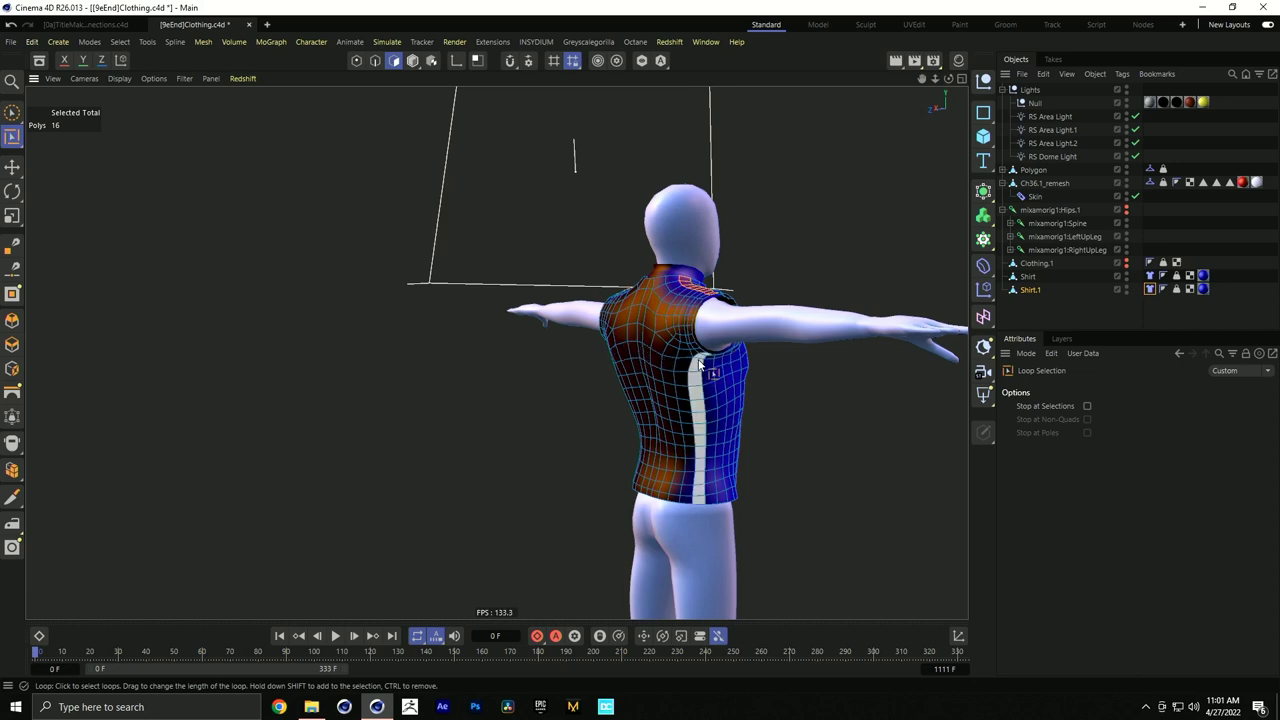
pyautogui.keyDown('shift'); pyautogui.click(698, 361); pyautogui.keyUp('shift')
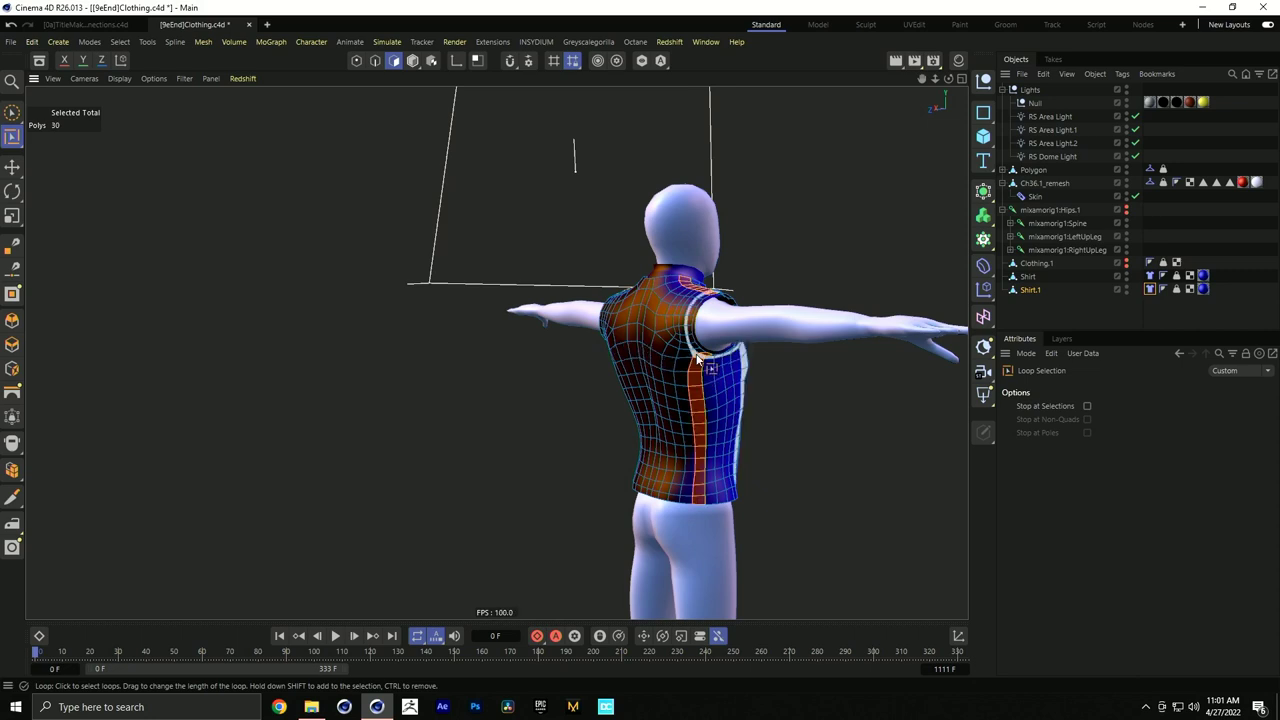
pyautogui.keyDown('shift'); pyautogui.click(698, 361); pyautogui.keyUp('shift')
pyautogui.keyDown('alt'); pyautogui.moveTo(698, 361); pyautogui.dragTo(563, 399); pyautogui.keyUp('alt')
pyautogui.keyDown('shift'); pyautogui.click(532, 384); pyautogui.keyUp('shift')
# Fill and invert the back selection, clear it, and switch to Point mode
pyautogui.press('u')
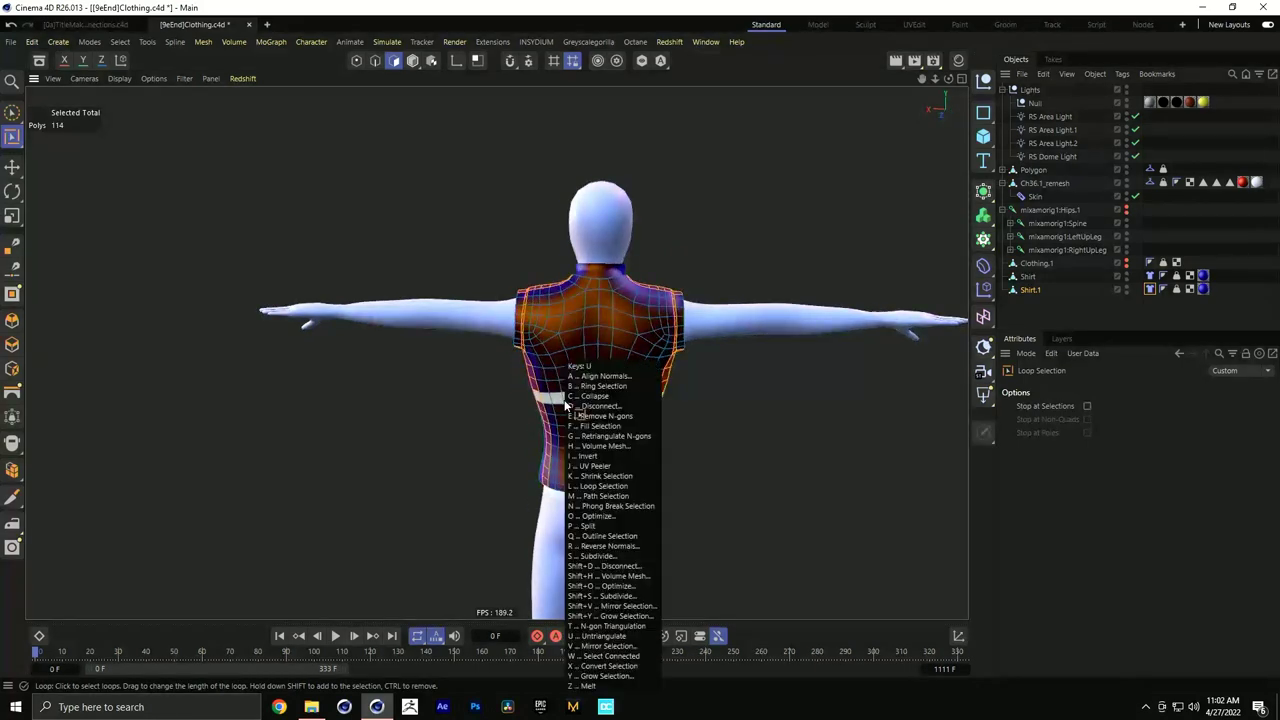
pyautogui.press('f')
pyautogui.click(610, 385)
pyautogui.keyDown('alt'); pyautogui.moveTo(628, 440); pyautogui.dragTo(644, 364); pyautogui.keyUp('alt')
pyautogui.press('u')
pyautogui.press('i')
pyautogui.click(660, 389)
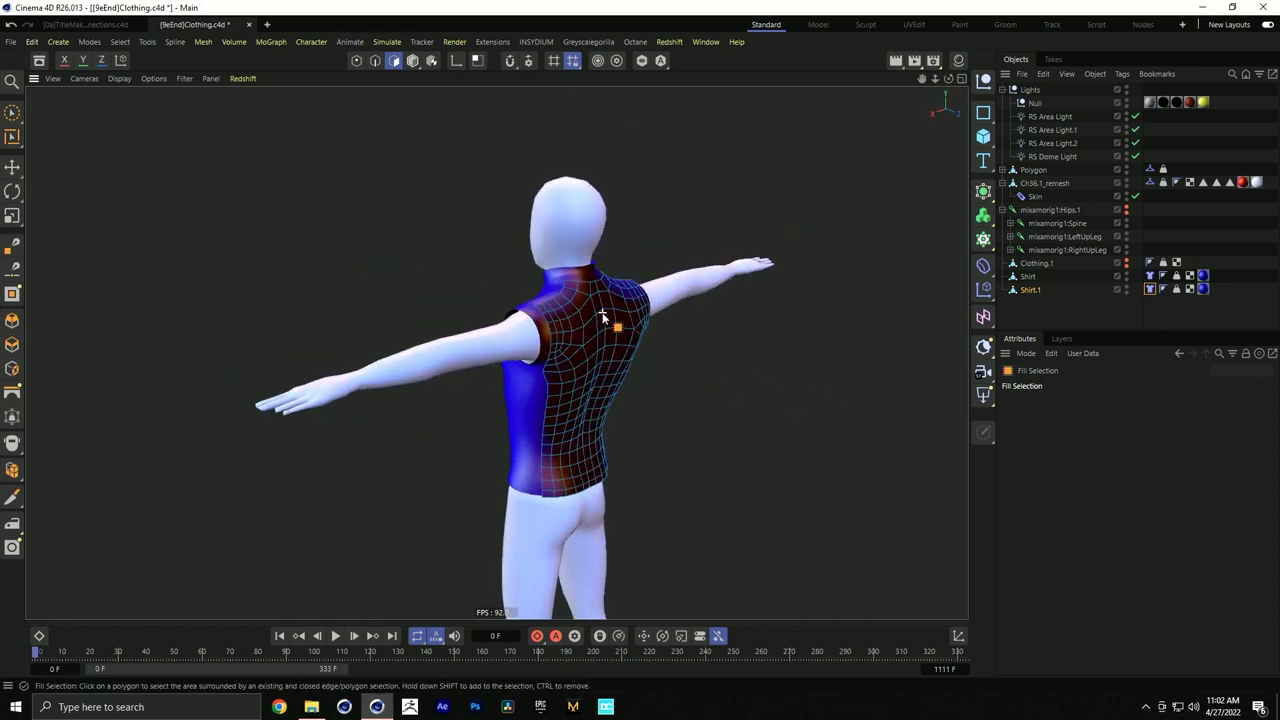
pyautogui.keyDown('alt'); pyautogui.moveTo(575, 262); pyautogui.dragTo(574, 245); pyautogui.keyUp('alt')
pyautogui.click(356, 60)
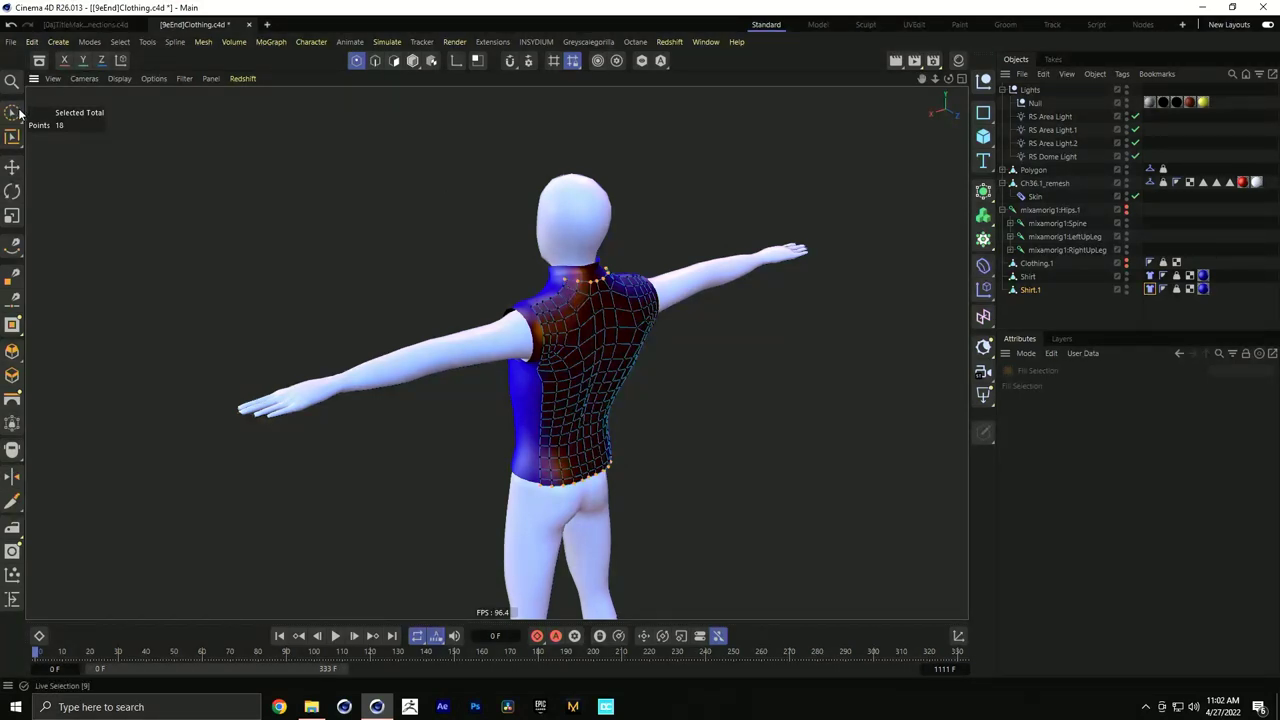
# Paint-select extra neckline points and add a Cloth Belt tag to Shirt.1
pyautogui.press('9')
pyautogui.moveTo(558, 293)
pyautogui.keyDown('shift'); pyautogui.mouseDown()
pyautogui.moveTo(535, 302)
pyautogui.moveTo(640, 266)
pyautogui.moveTo(660, 278)
pyautogui.moveTo(567, 266)
pyautogui.mouseUp(); pyautogui.keyUp('shift')
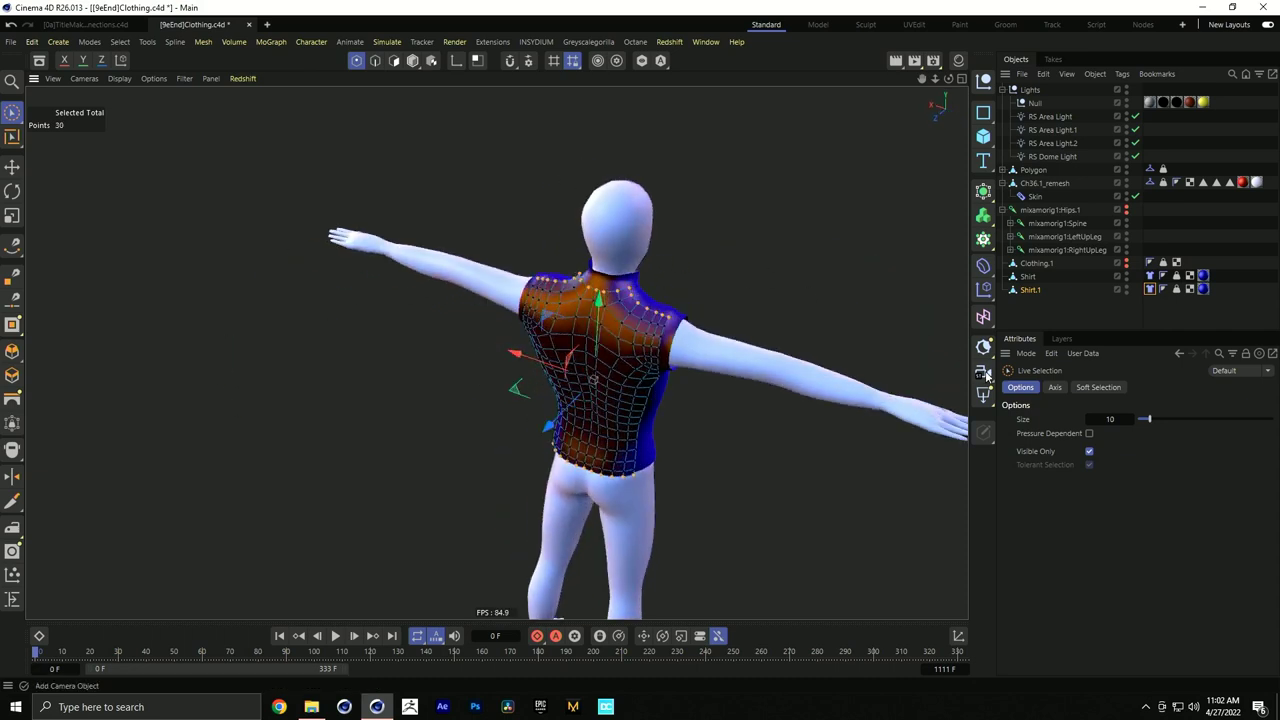
pyautogui.rightClick(1033, 298)
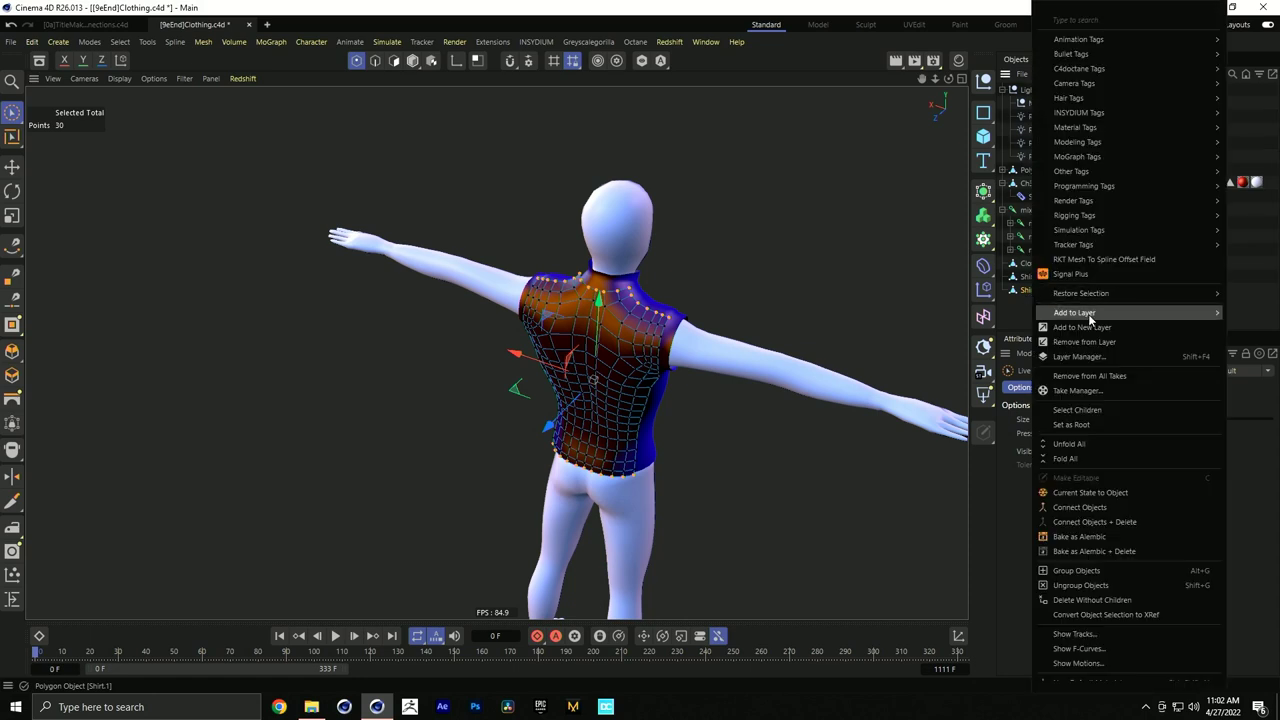
pyautogui.moveTo(1045, 230)
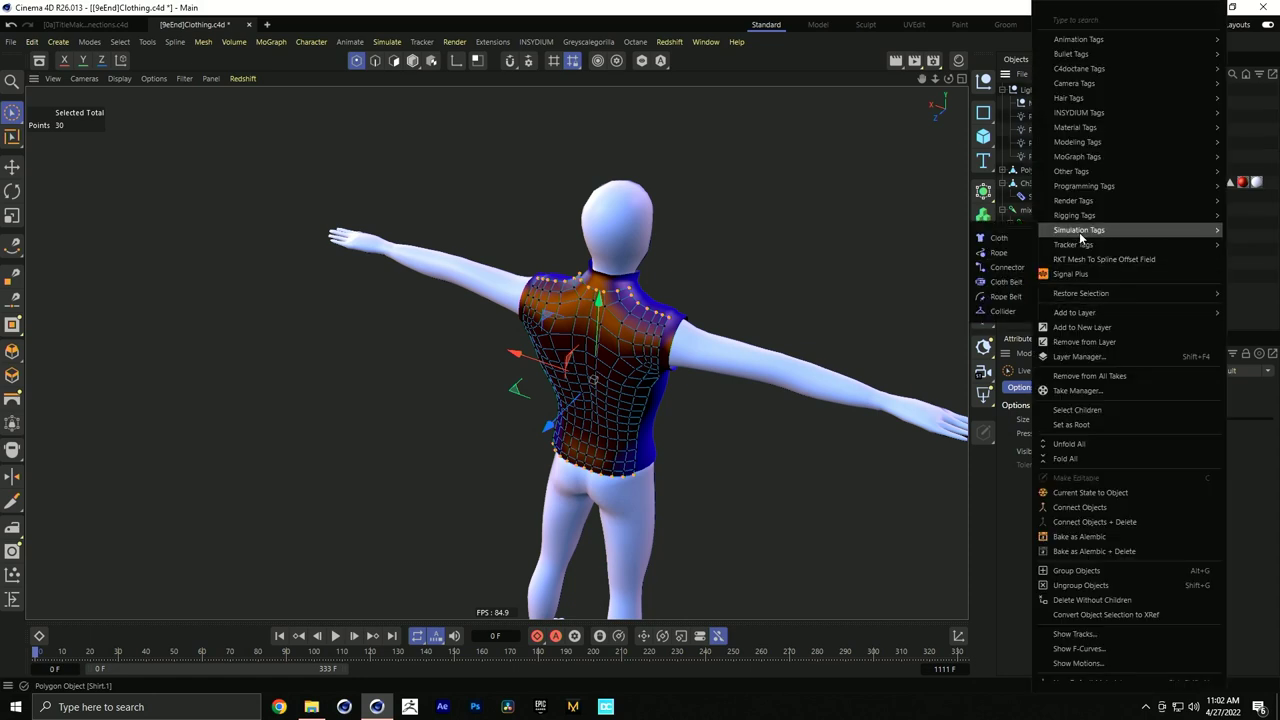
pyautogui.click(1006, 282)
# Attach the belt to Ch36.1_remesh, Set the selected points, and switch to Polygons mode
pyautogui.moveTo(1044, 184); pyautogui.dragTo(1076, 450)
pyautogui.click(1056, 432)
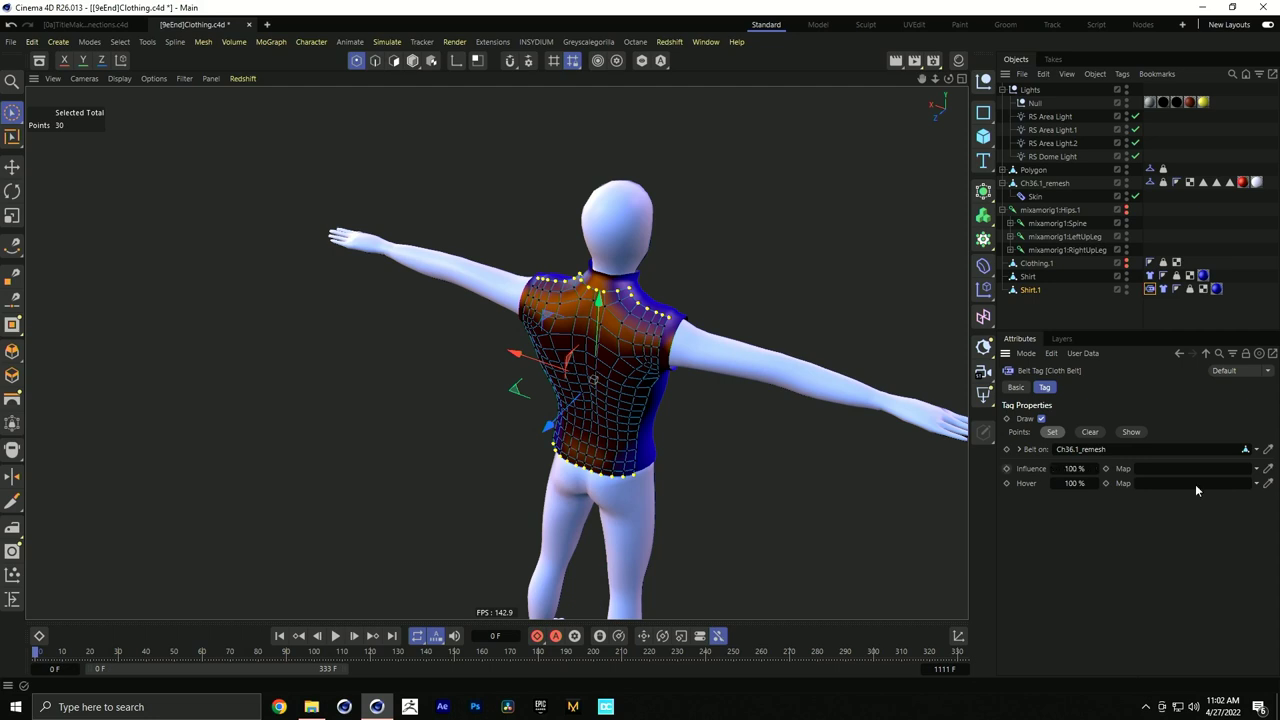
pyautogui.click(394, 60)
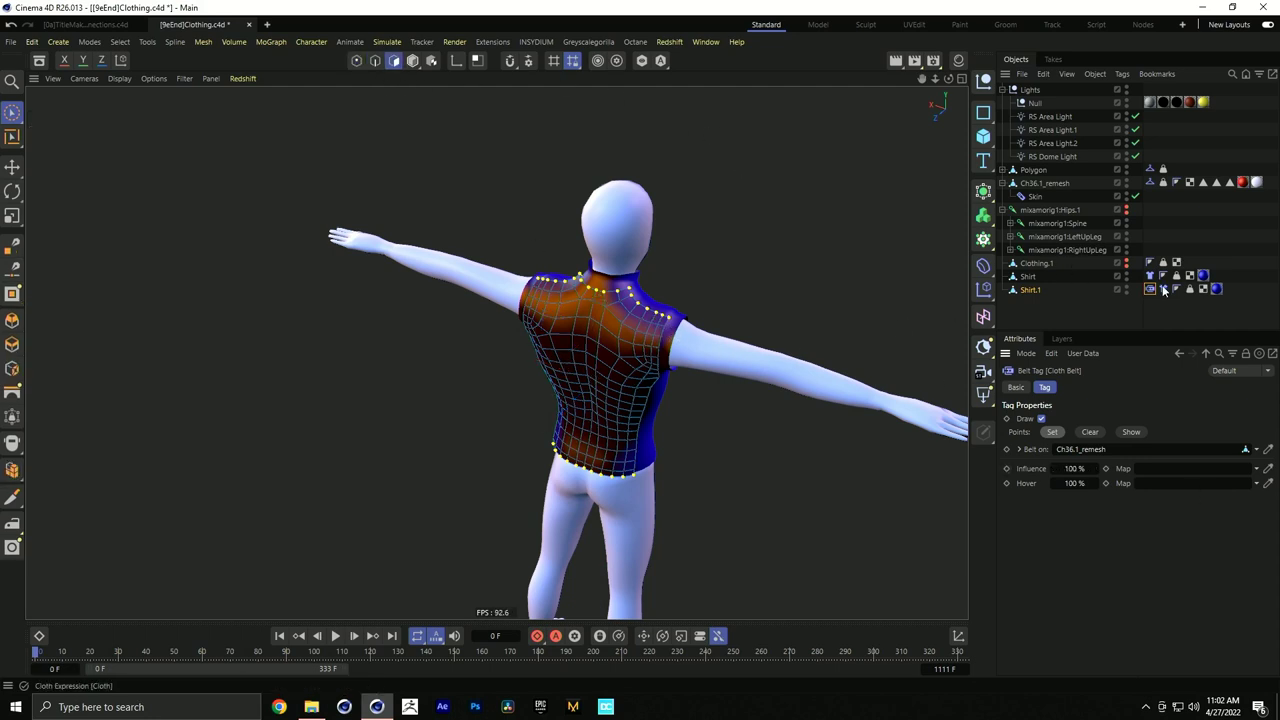
# Set the Shirt.1 Cloth tag's Stretchiness and Bendiness to 55
pyautogui.click(1163, 289)
pyautogui.moveTo(680, 392)
pyautogui.keyDown('alt'); pyautogui.mouseDown()
pyautogui.moveTo(609, 398)
pyautogui.moveTo(660, 400)
pyautogui.mouseUp(); pyautogui.keyUp('alt')
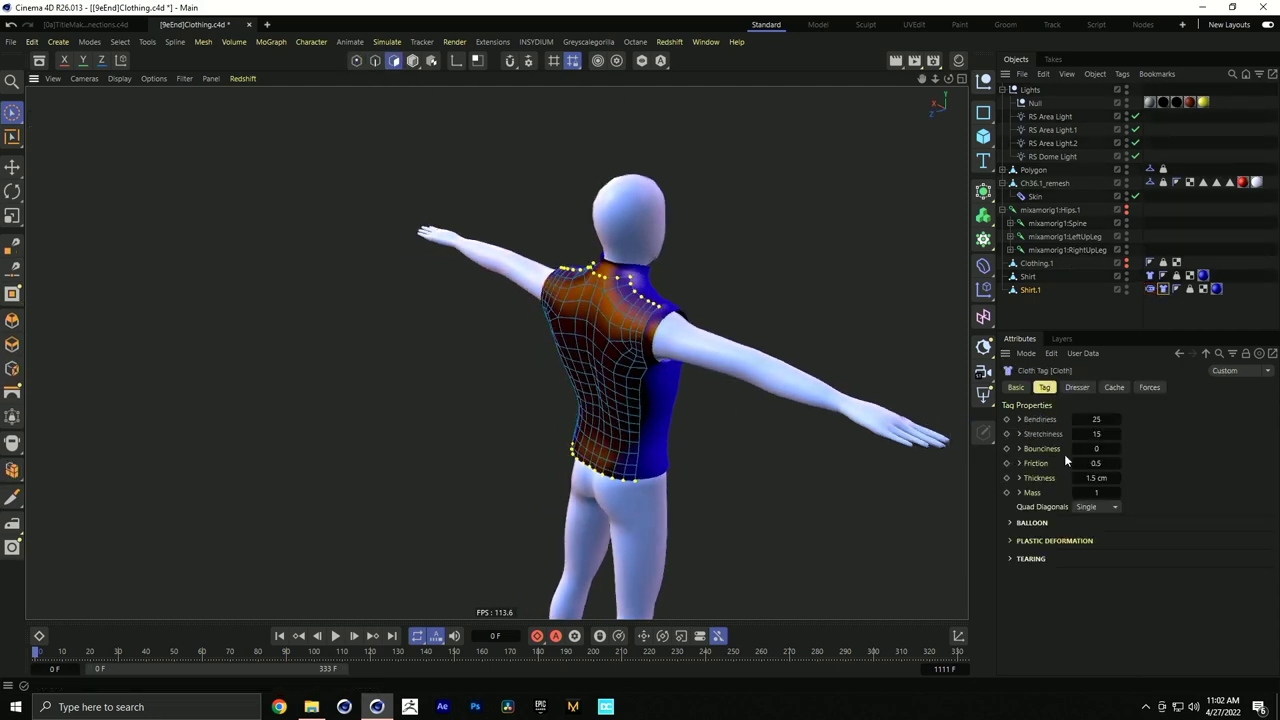
pyautogui.click(1097, 434)
pyautogui.write('55')
pyautogui.click(1093, 420)
pyautogui.keyDown('alt'); pyautogui.moveTo(690, 420); pyautogui.dragTo(706, 440); pyautogui.keyUp('alt')
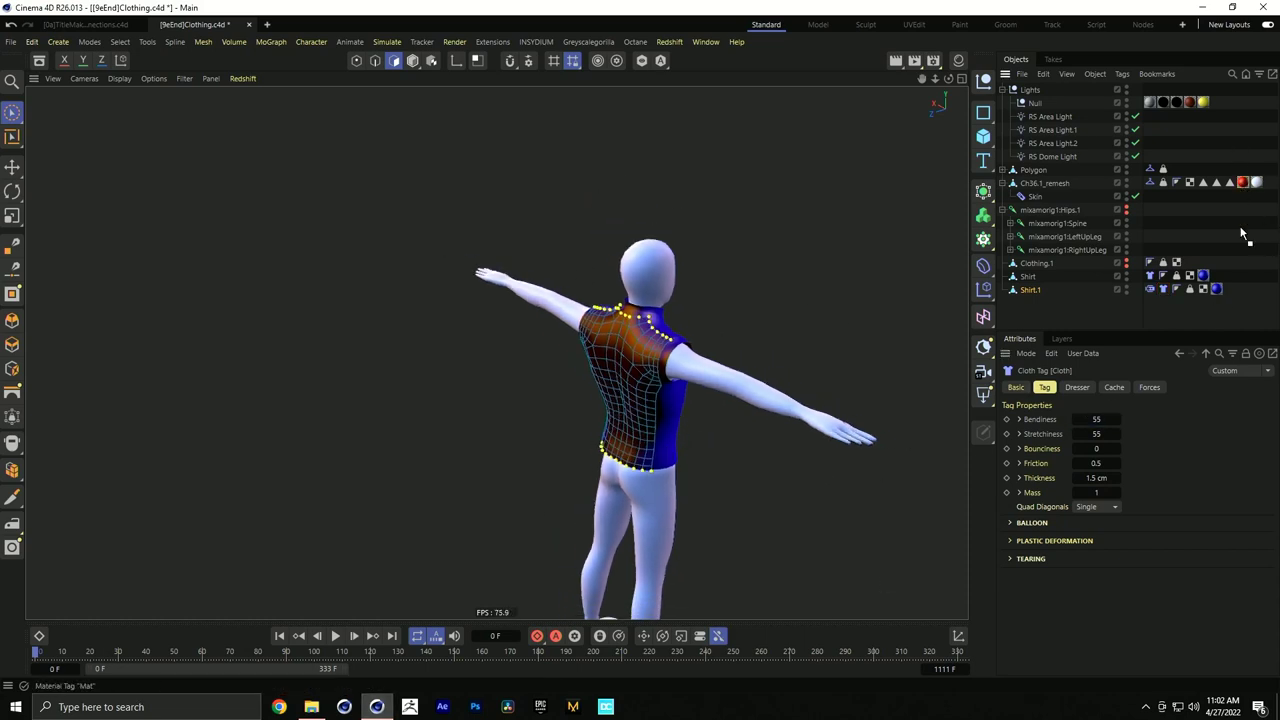
# Apply the red material to Shirt.1 and clear its Selection so it covers the whole shirt
pyautogui.moveTo(1236, 296); pyautogui.dragTo(1230, 290)
pyautogui.click(1158, 434)
pyautogui.press('BackSpace')
# Test-play the cloth simulation, stopping at frame 22
pyautogui.click(1181, 320)
pyautogui.keyDown('alt'); pyautogui.moveTo(880, 352); pyautogui.dragTo(447, 592); pyautogui.keyUp('alt')
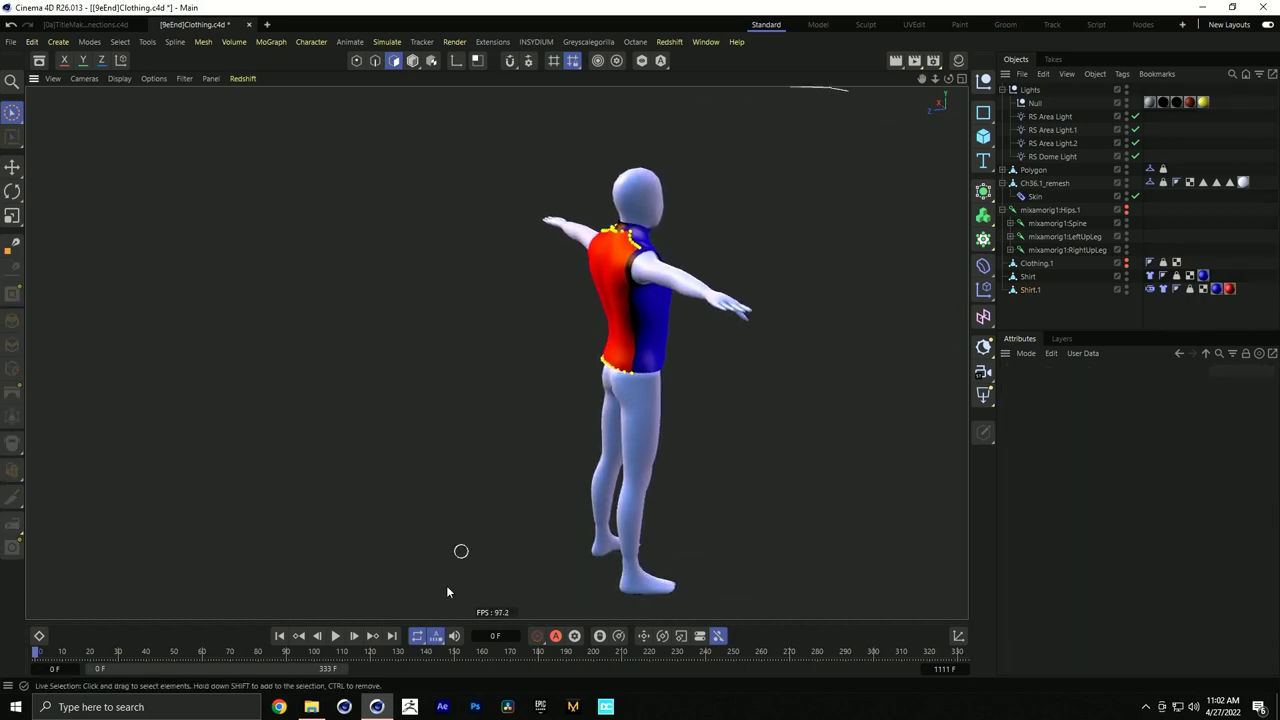
pyautogui.click(336, 637)
pyautogui.click(336, 637)
pyautogui.keyDown('alt'); pyautogui.moveTo(601, 411); pyautogui.dragTo(630, 420); pyautogui.keyUp('alt')
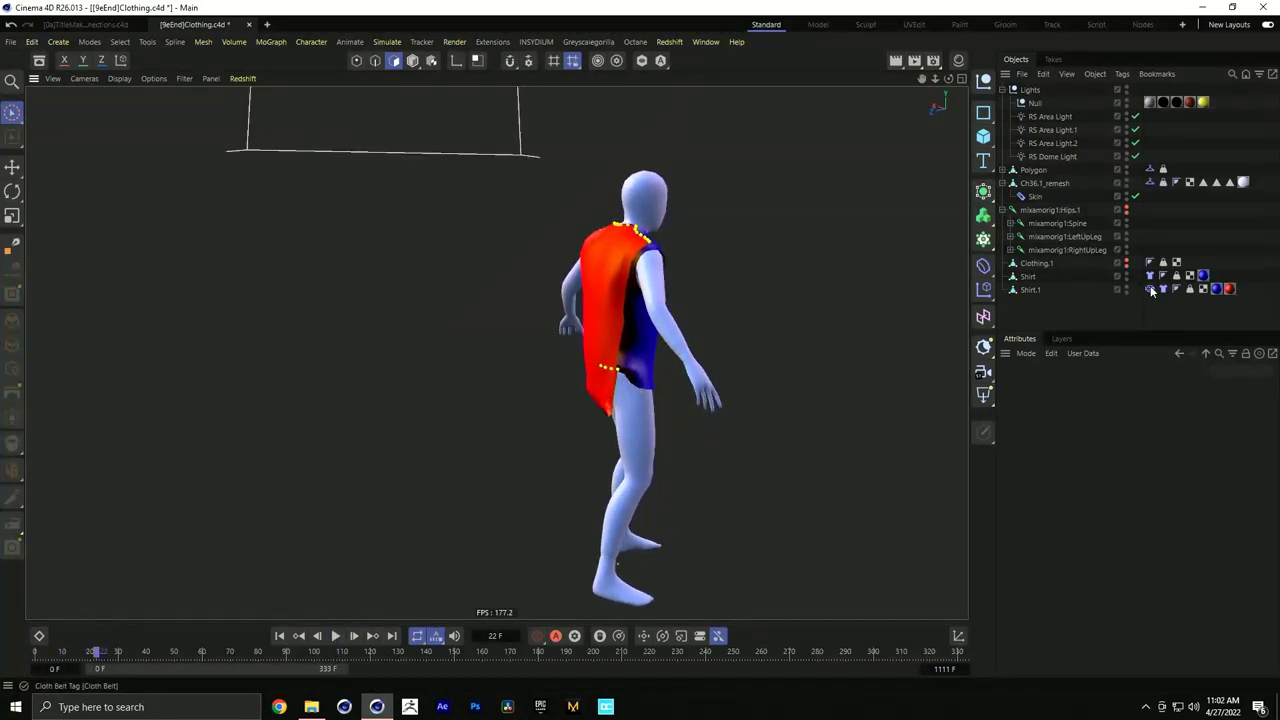
# Clear the cloth belt's pinned points and pin only the selected collar points
pyautogui.click(1150, 289)
pyautogui.click(279, 636)
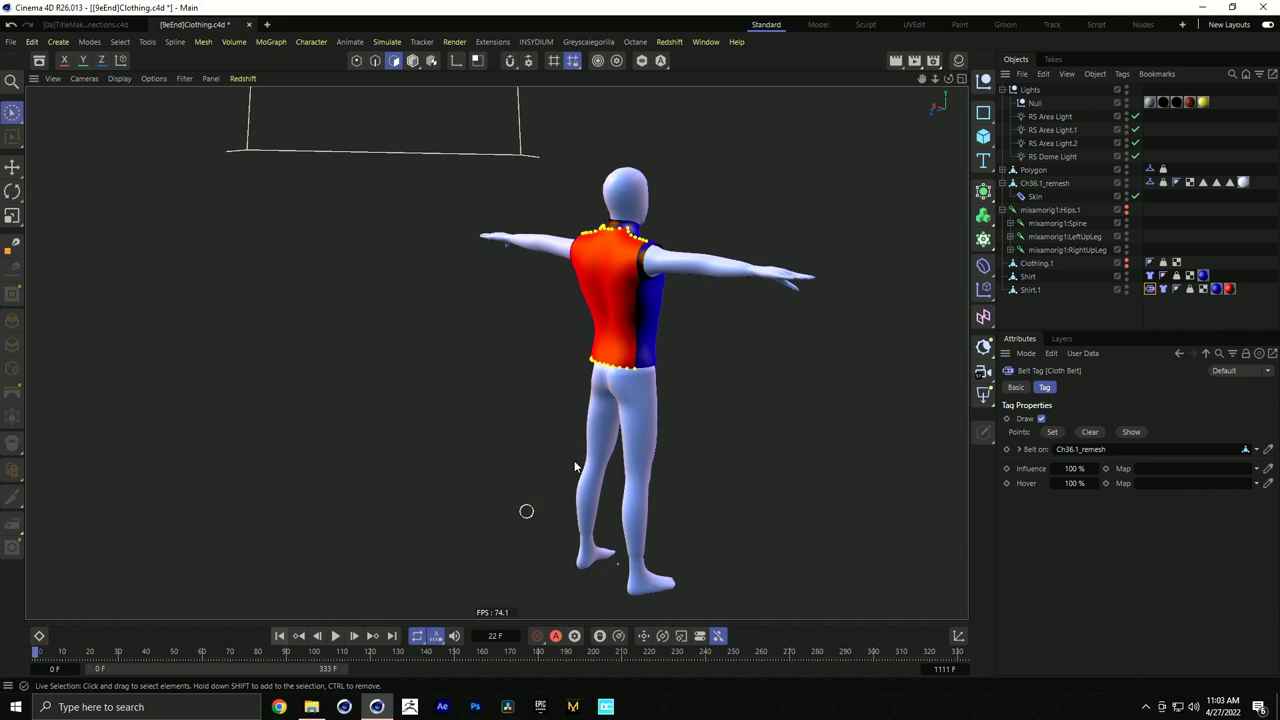
pyautogui.click(1090, 431)
pyautogui.click(356, 60)
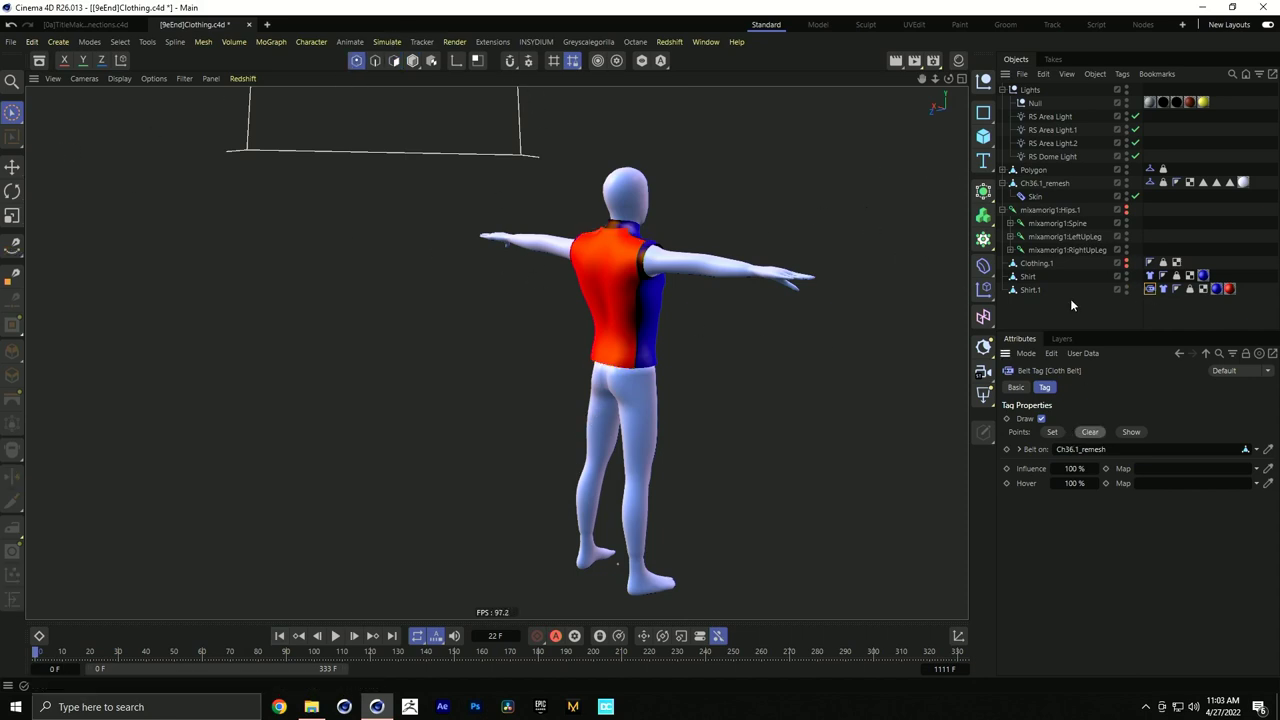
pyautogui.click(1030, 289)
pyautogui.keyDown('alt'); pyautogui.moveTo(583, 362); pyautogui.dragTo(778, 356); pyautogui.keyUp('alt')
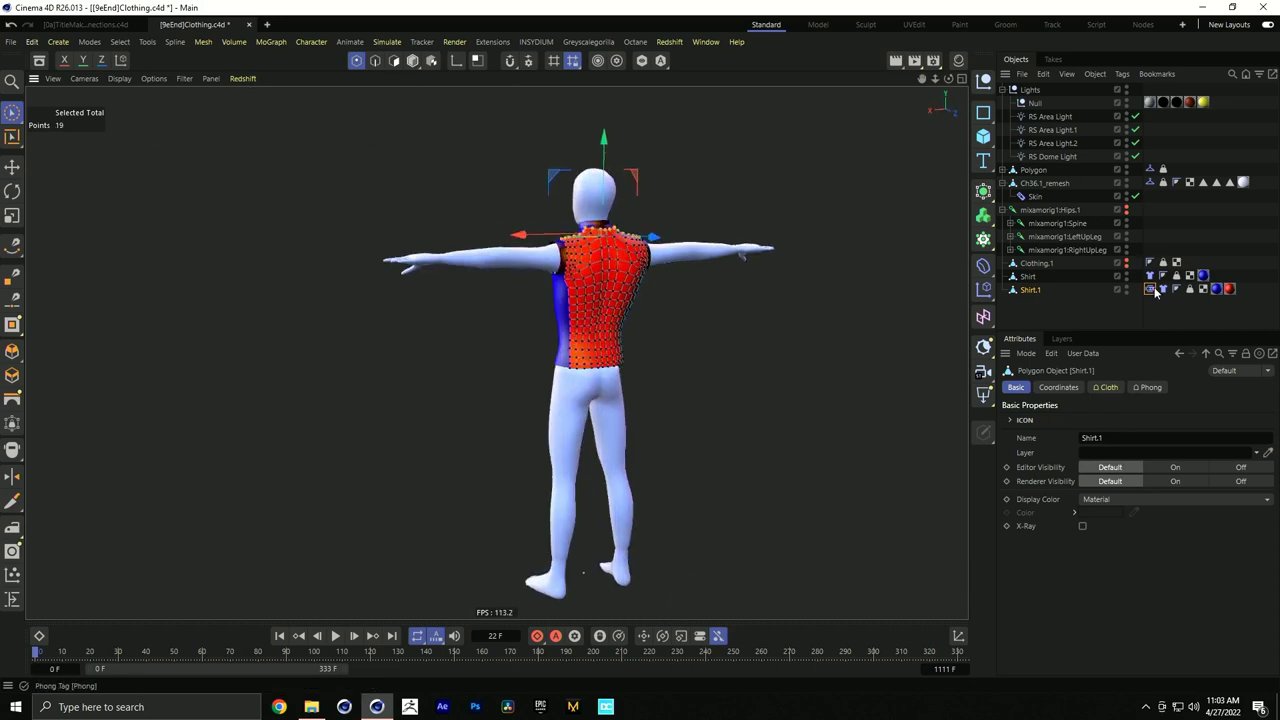
pyautogui.click(1151, 289)
pyautogui.click(1052, 432)
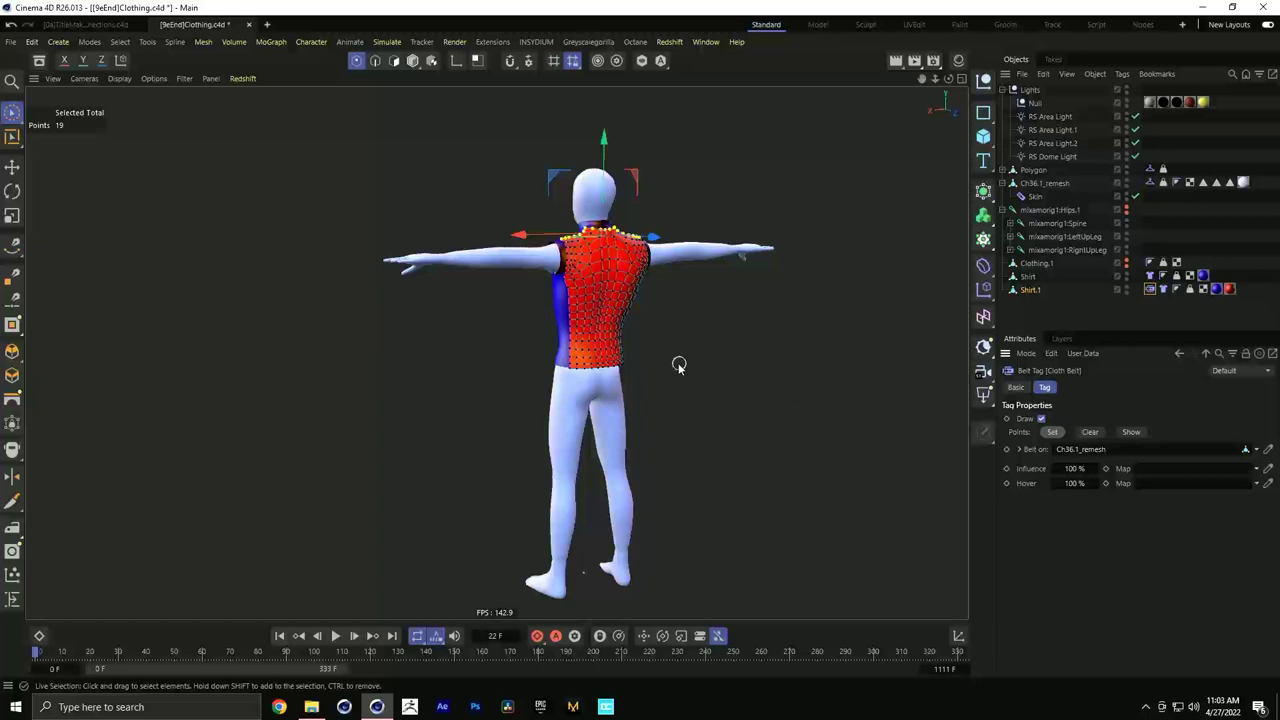
# Replay the cloth simulation and pause it to check the drape
pyautogui.scroll(-4, 465, 430)
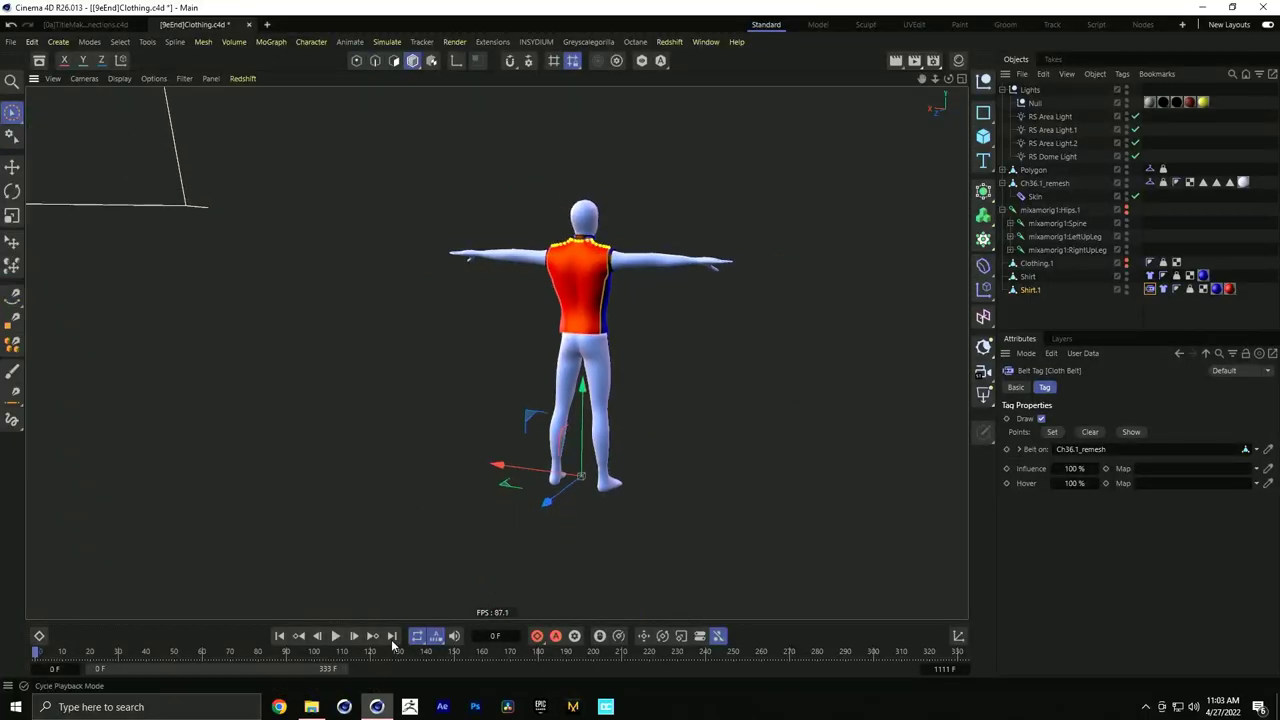
pyautogui.click(335, 637)
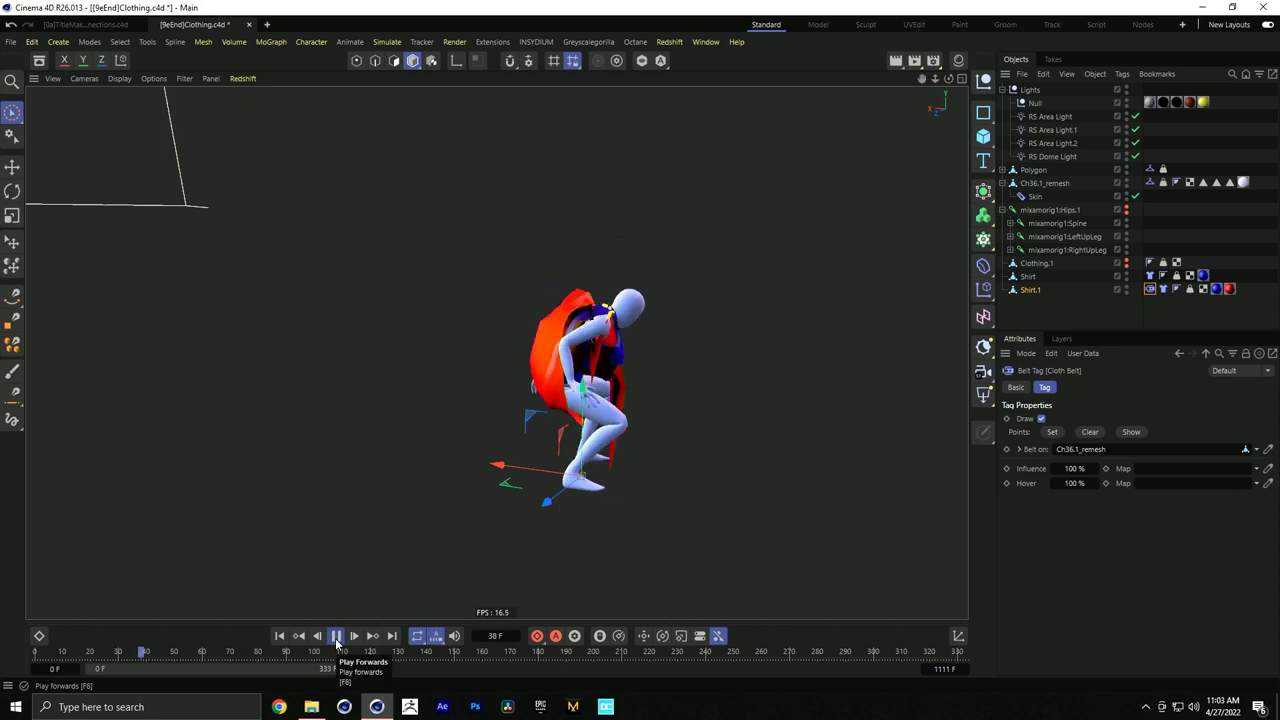
pyautogui.click(336, 637)
pyautogui.keyDown('alt'); pyautogui.moveTo(760, 390); pyautogui.dragTo(939, 392); pyautogui.keyUp('alt')
# Set the Shirt.1 cloth to Stretchiness 35 and Bendiness 25
pyautogui.click(1160, 289)
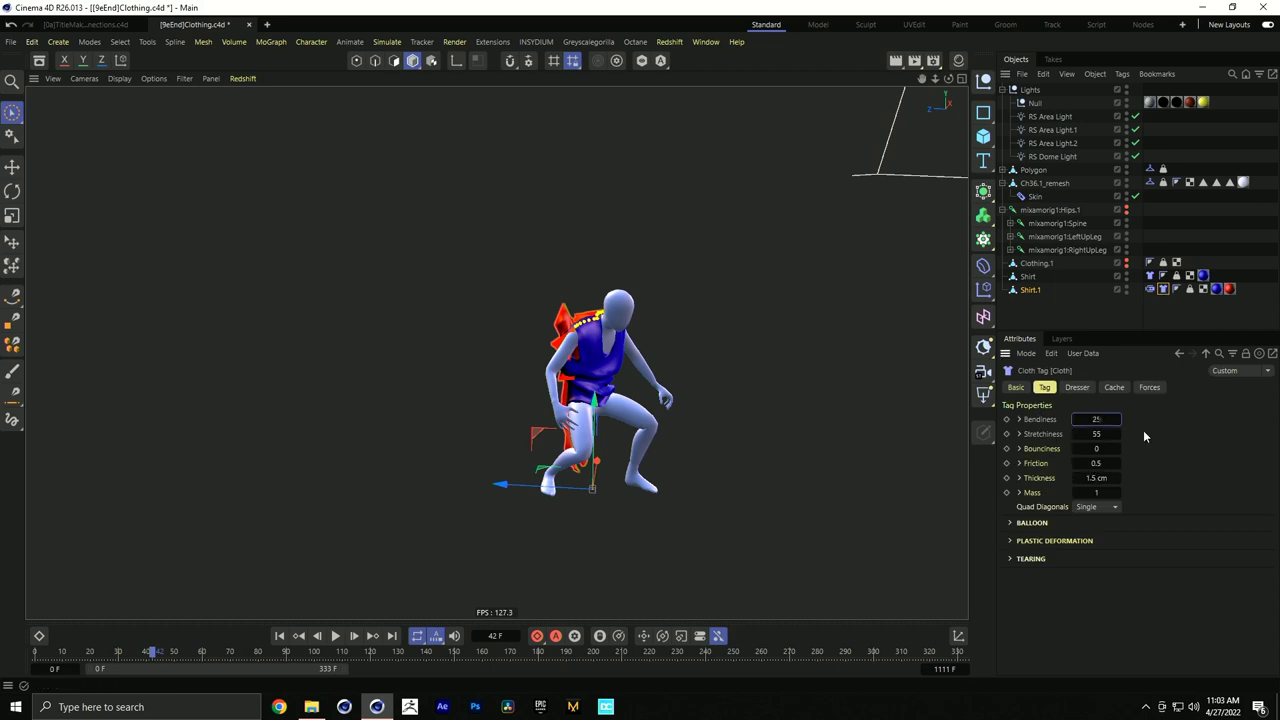
pyautogui.write('35')
pyautogui.press('Return')
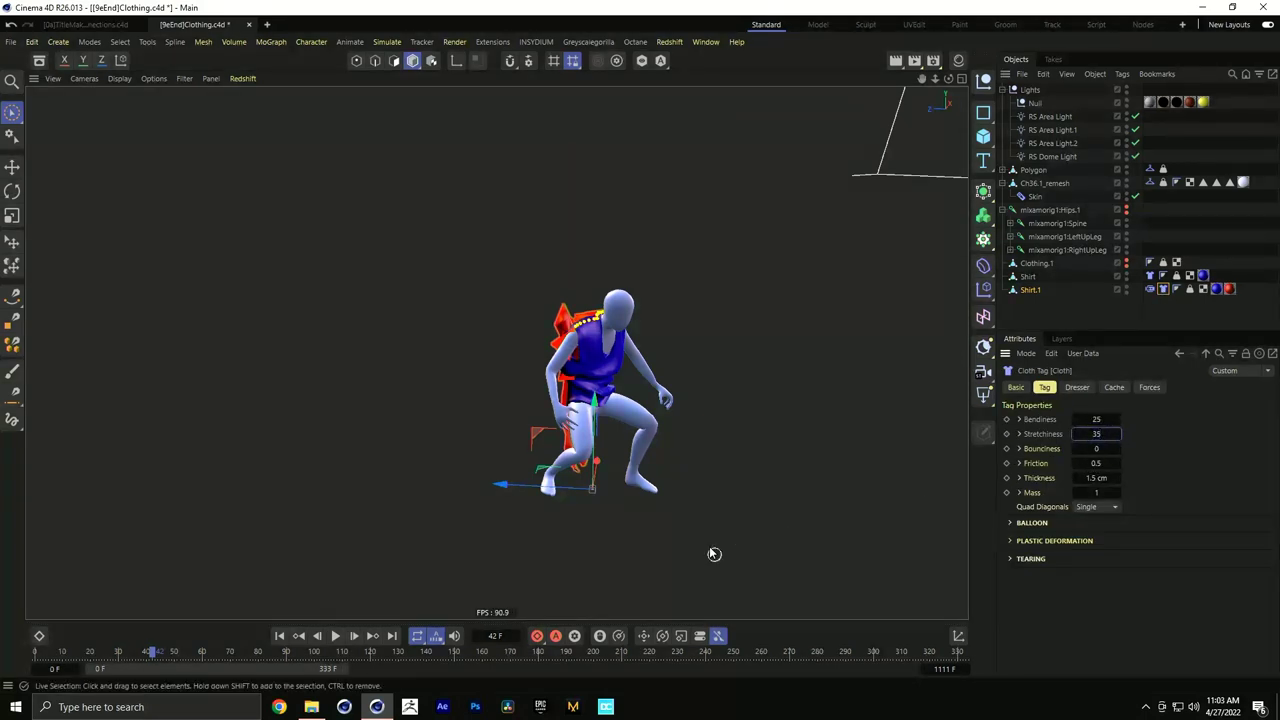
# Replay the softened cloth to frame 67, rewind, and bring up Project Settings
pyautogui.click(279, 636)
pyautogui.click(340, 637)
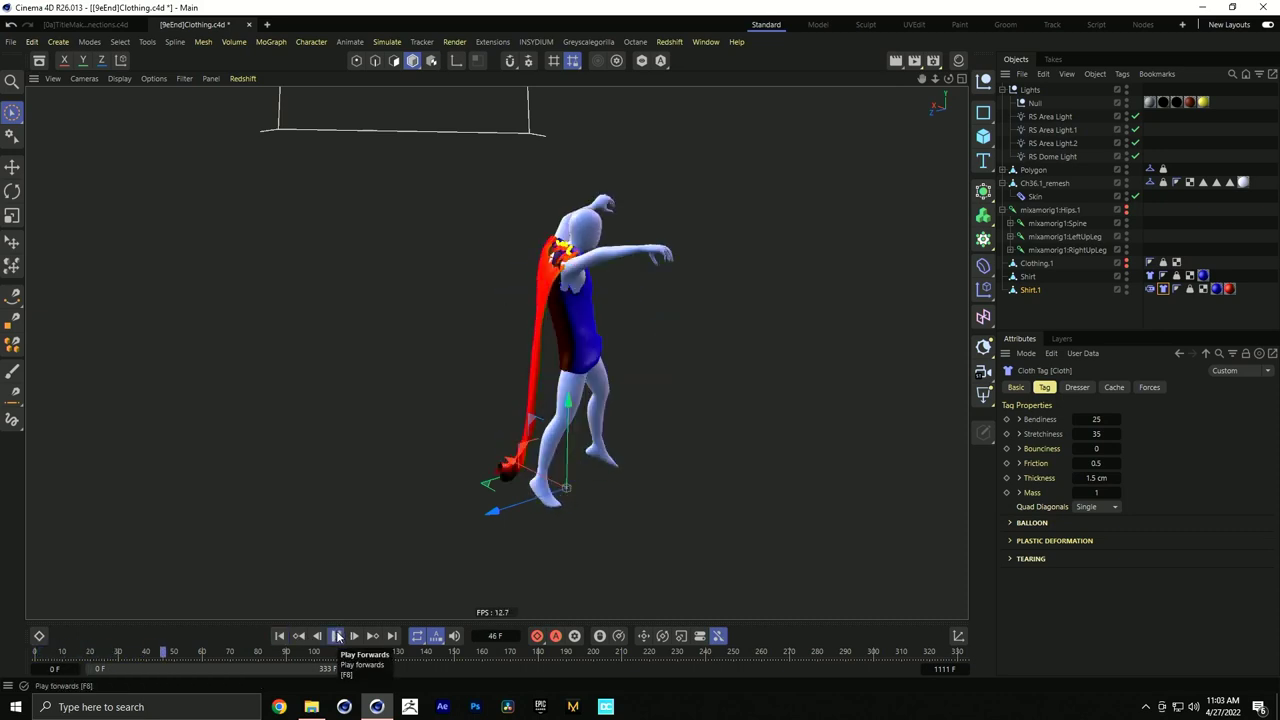
pyautogui.click(337, 636)
pyautogui.keyDown('alt'); pyautogui.moveTo(497, 545); pyautogui.dragTo(463, 428); pyautogui.keyUp('alt')
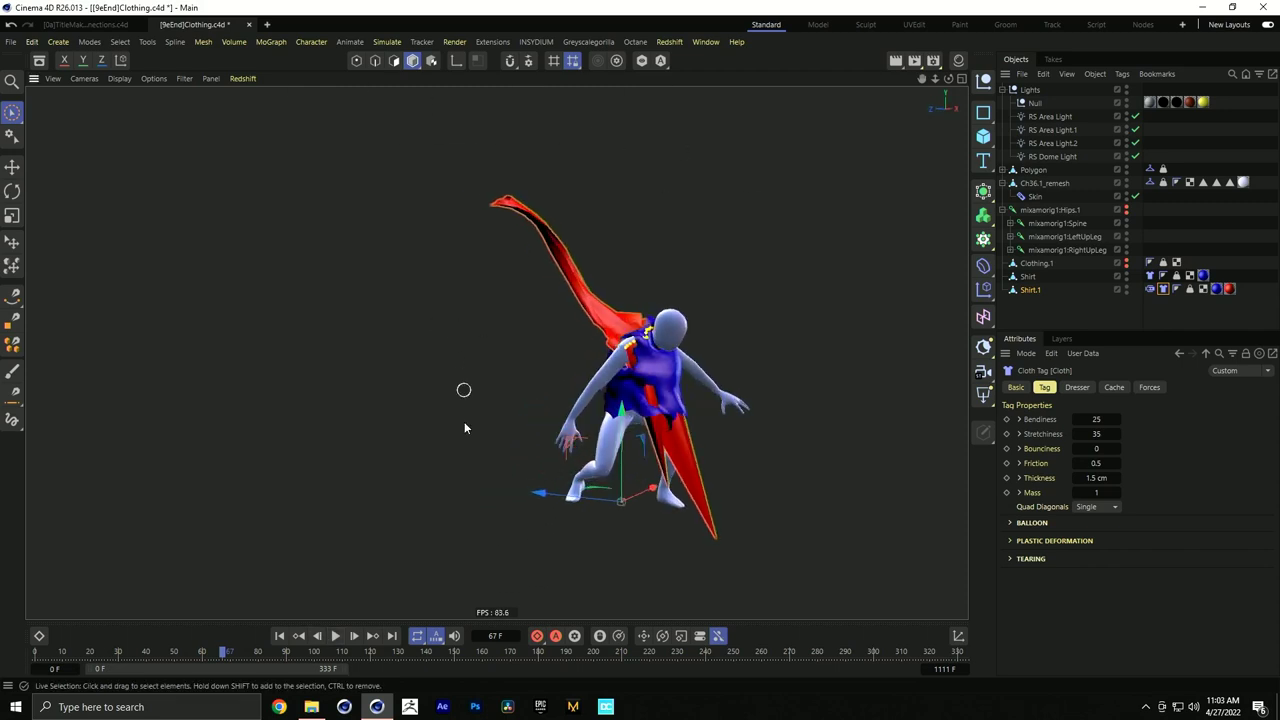
pyautogui.click(281, 636)
pyautogui.hotkey('ctrl', 'd')
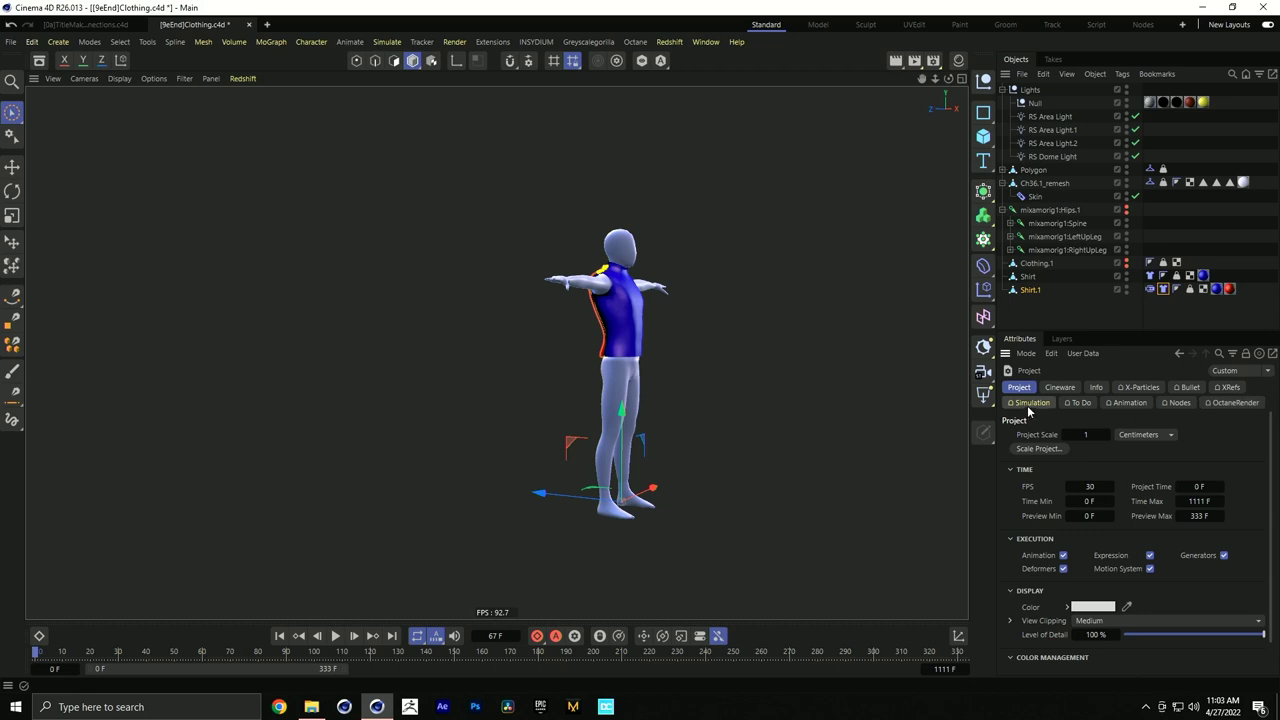
# Set the project simulation to 40 Substeps and 6 Collision Passes after checking the Bullet settings
pyautogui.click(1028, 404)
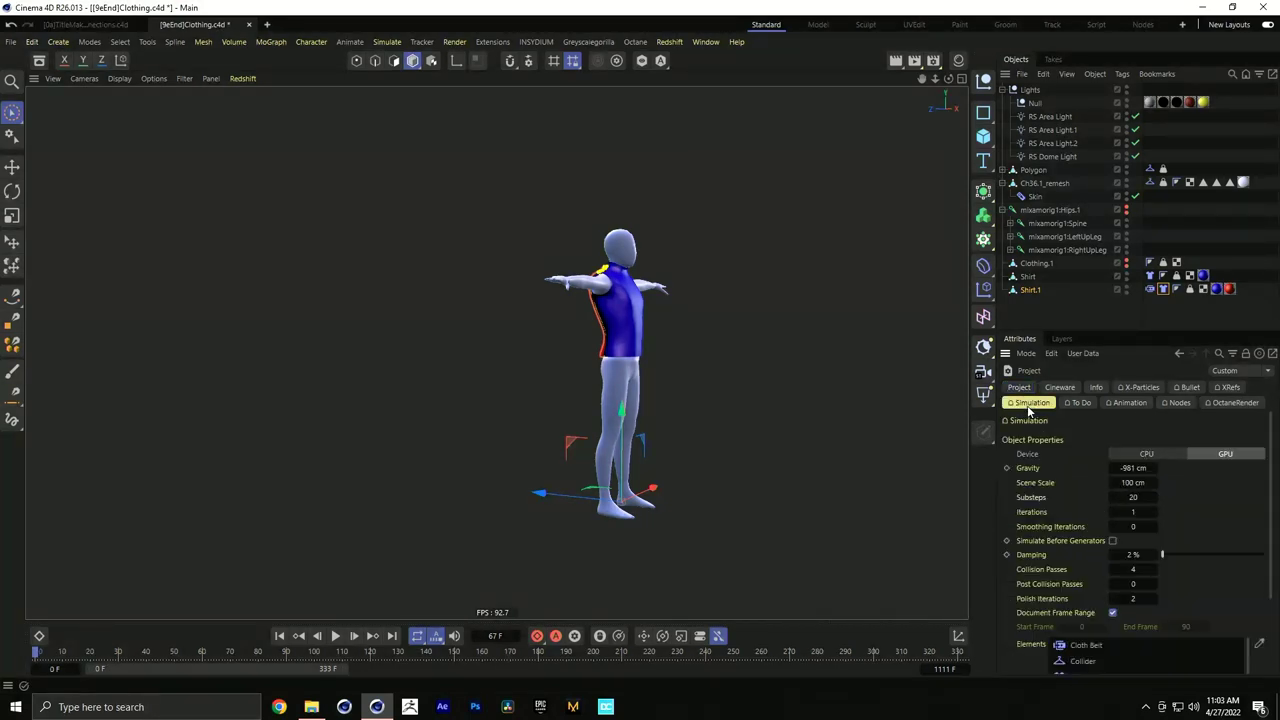
pyautogui.click(1187, 388)
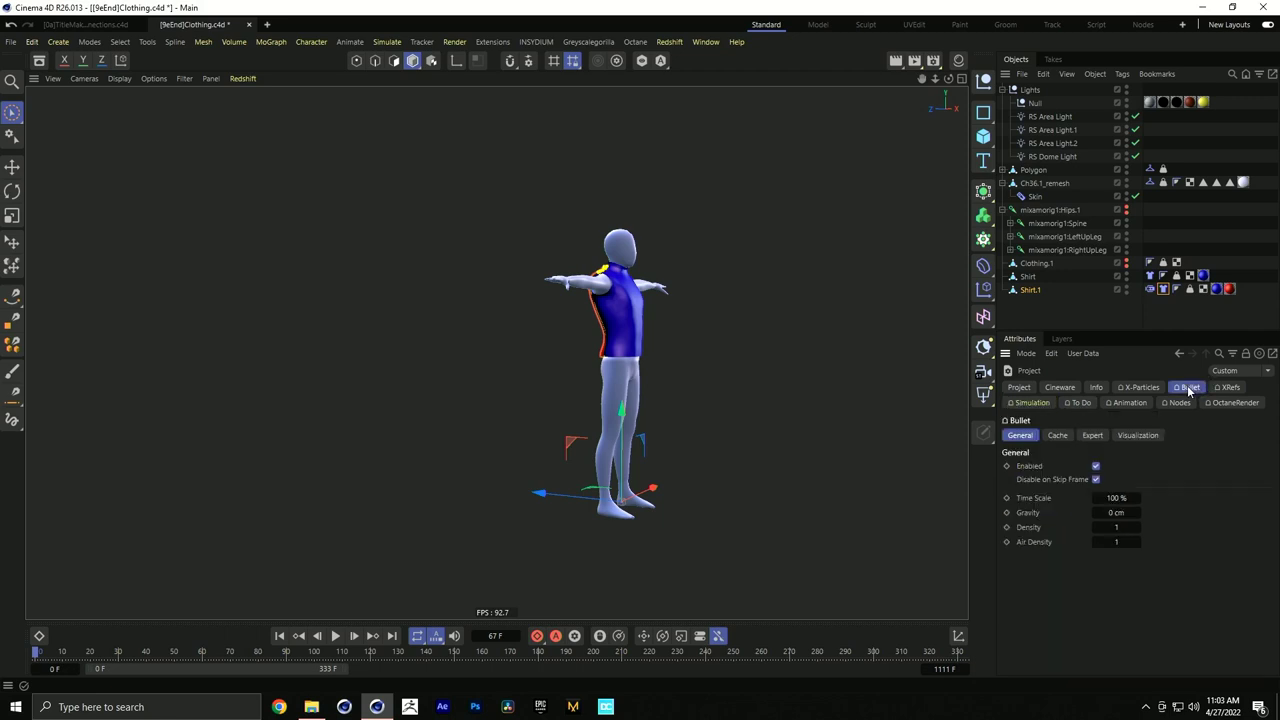
pyautogui.click(1042, 406)
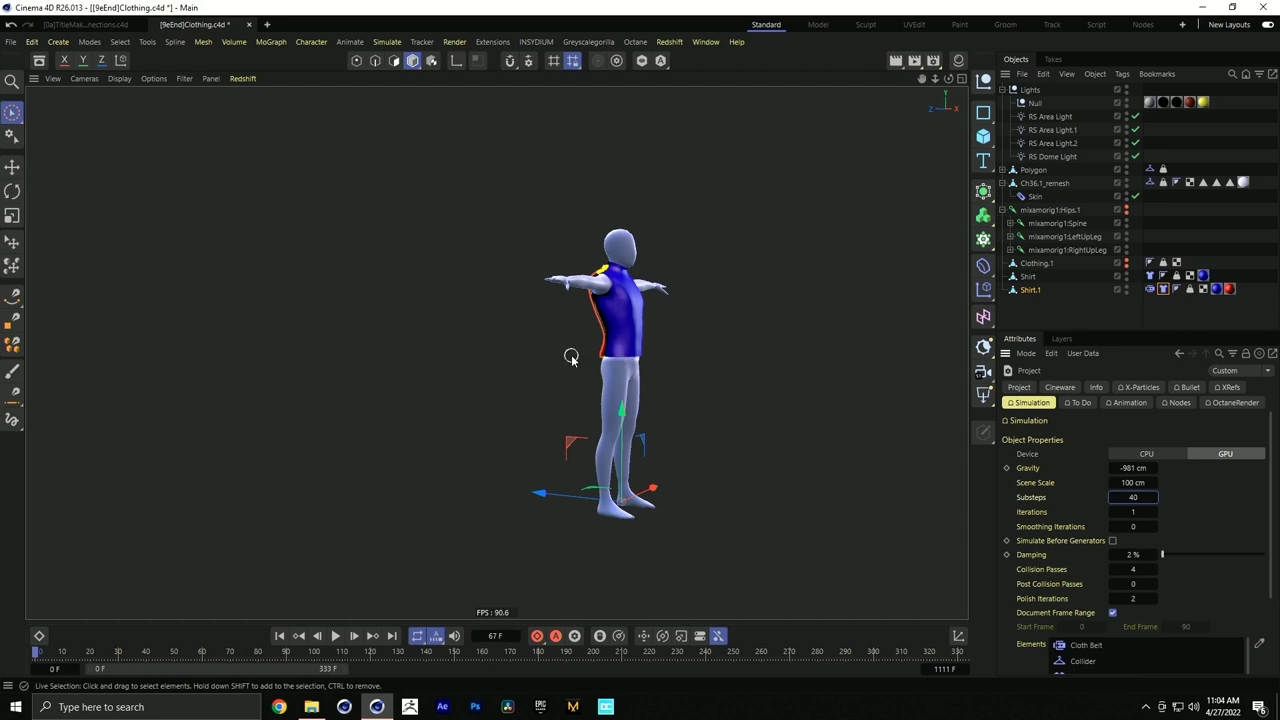
pyautogui.keyDown('alt'); pyautogui.moveTo(594, 356); pyautogui.dragTo(560, 360); pyautogui.keyUp('alt')
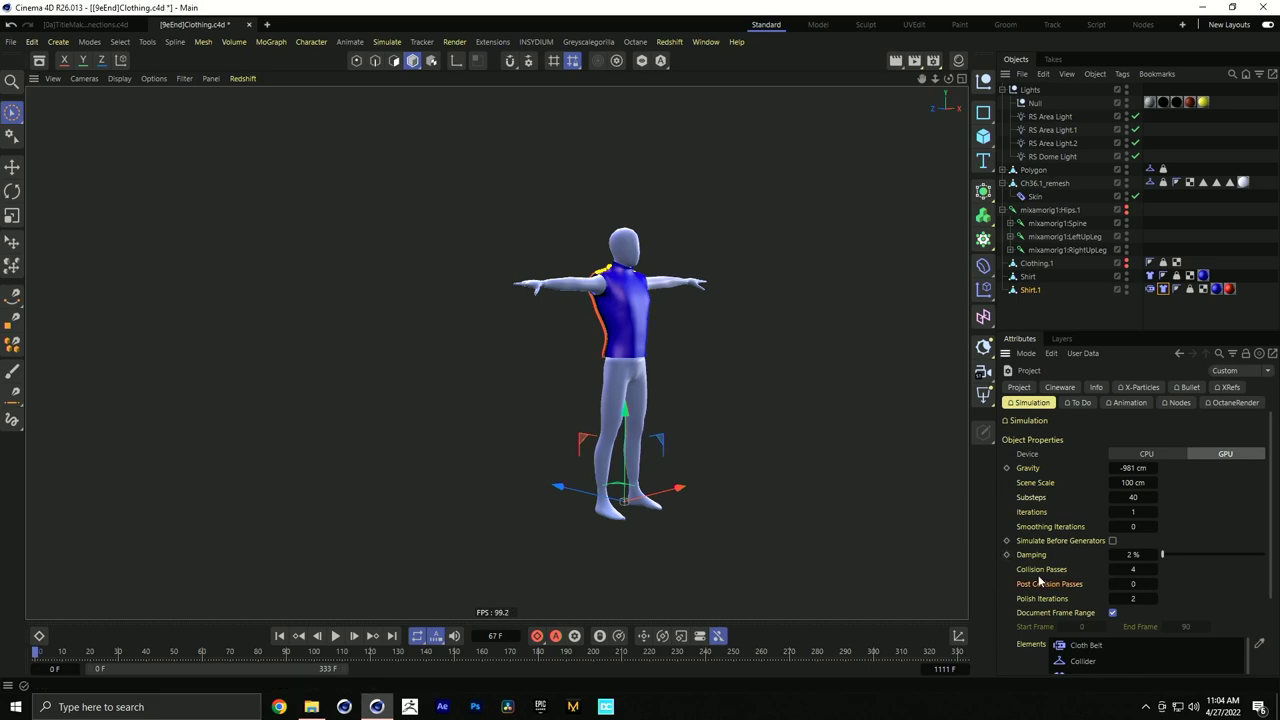
pyautogui.scroll(-2, 1153, 572)
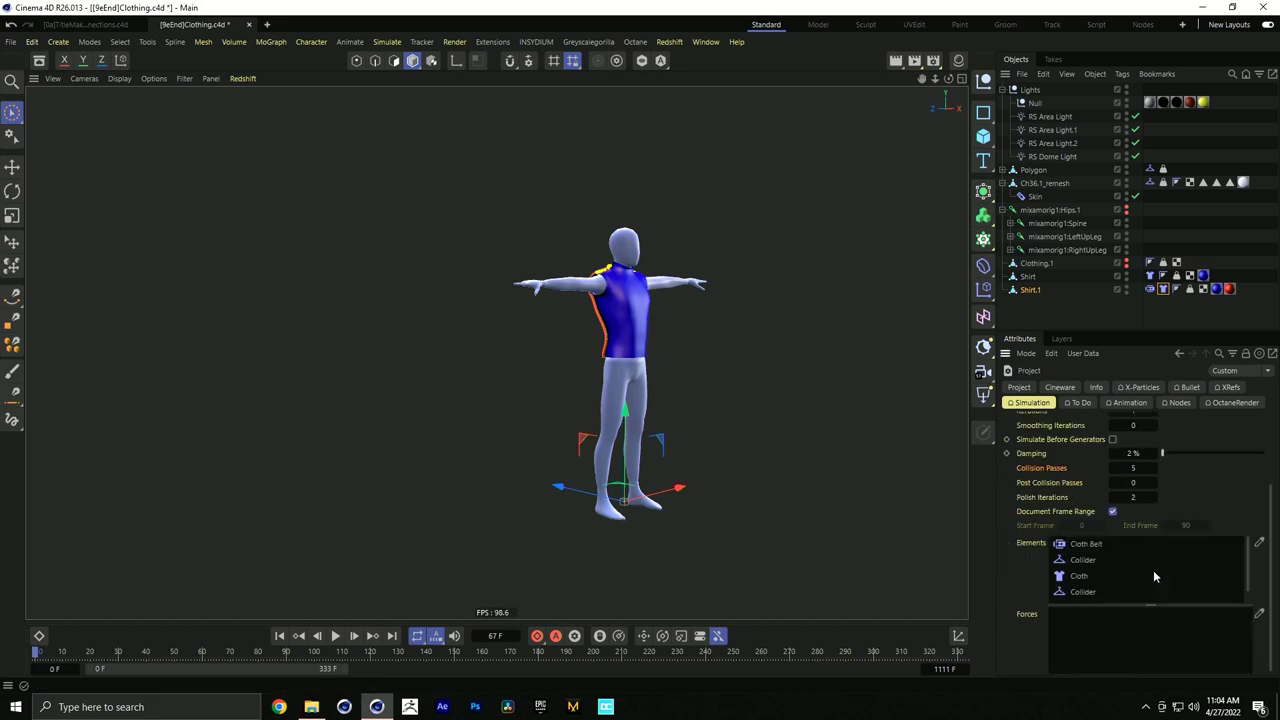
pyautogui.click(1155, 470)
pyautogui.keyDown('alt'); pyautogui.moveTo(725, 437); pyautogui.dragTo(601, 381); pyautogui.keyUp('alt')
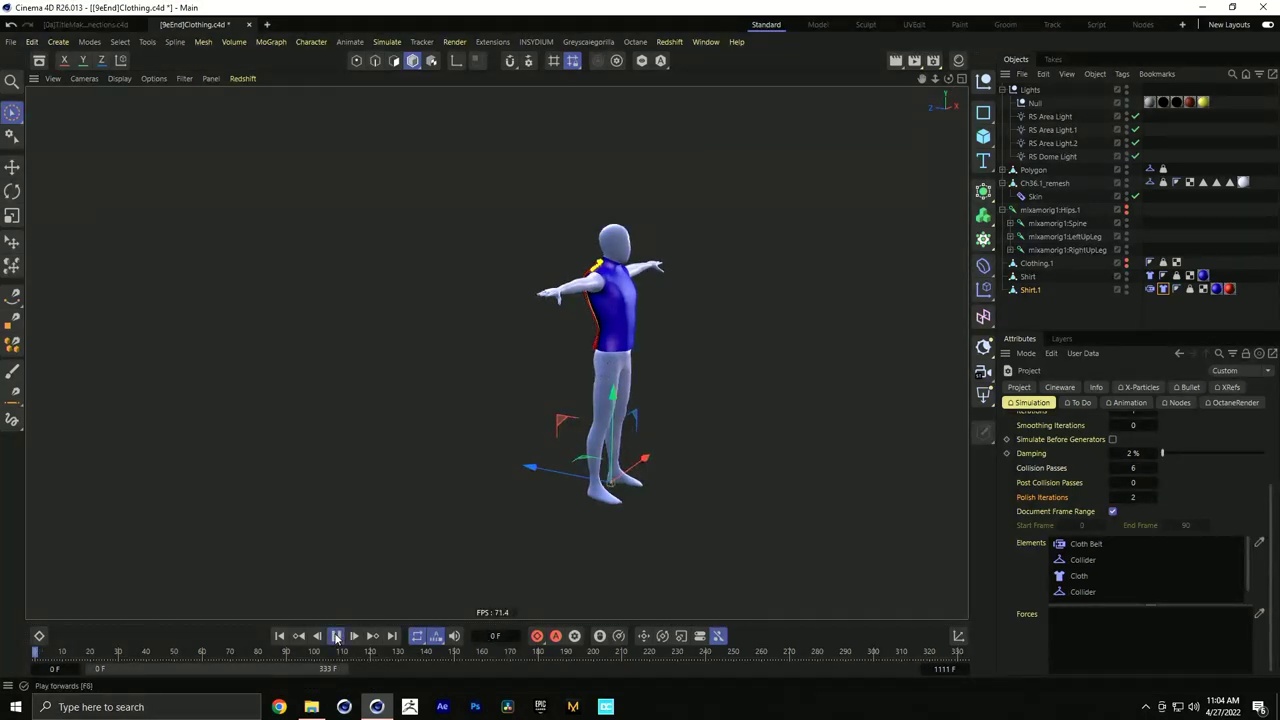
# Play the simulation with the new settings, then stop and rewind
pyautogui.click(337, 636)
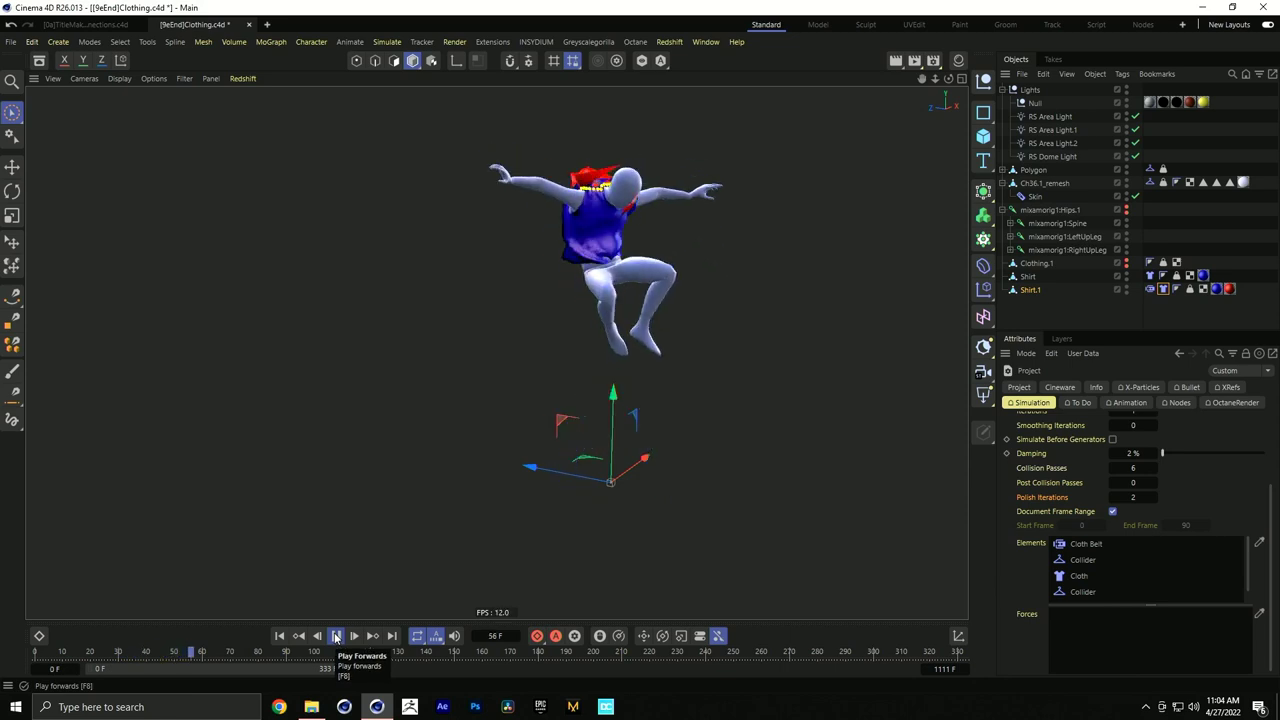
pyautogui.click(337, 636)
pyautogui.click(280, 636)
pyautogui.keyDown('alt'); pyautogui.moveTo(848, 306); pyautogui.dragTo(621, 304); pyautogui.keyUp('alt')
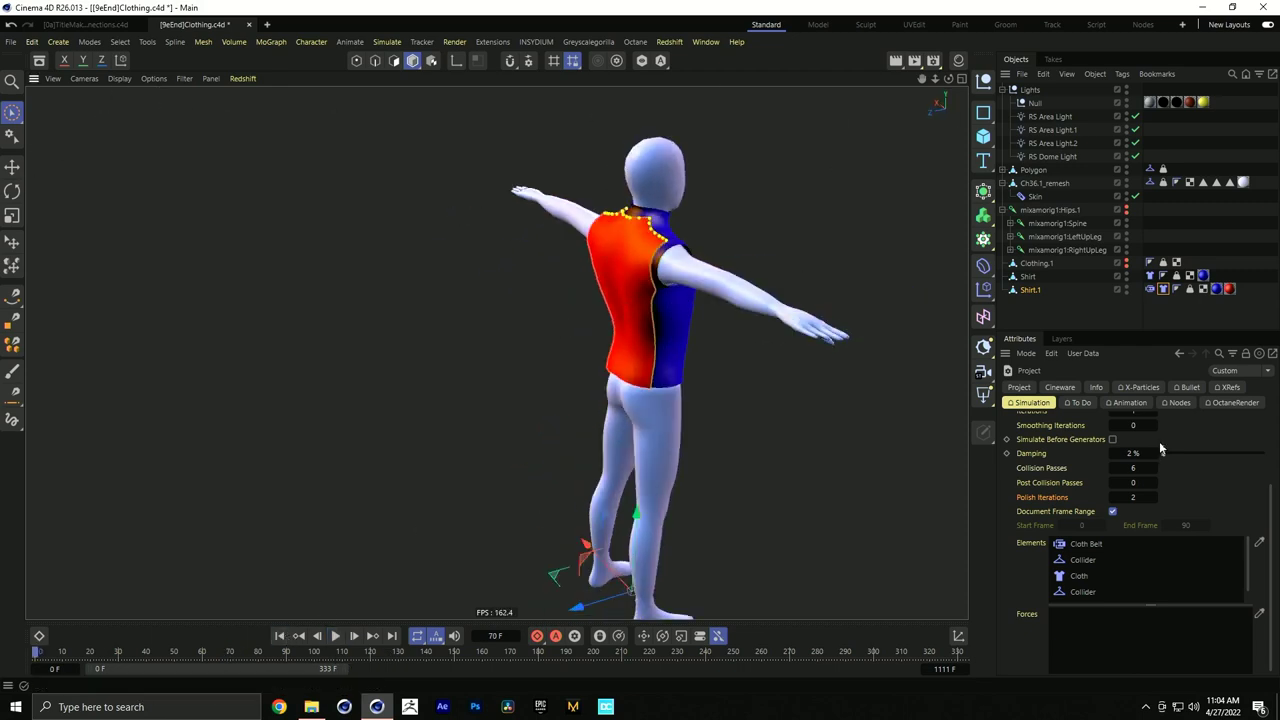
# Disable cloth simulation on the blue Shirt and hide it in the viewport
pyautogui.click(1150, 275)
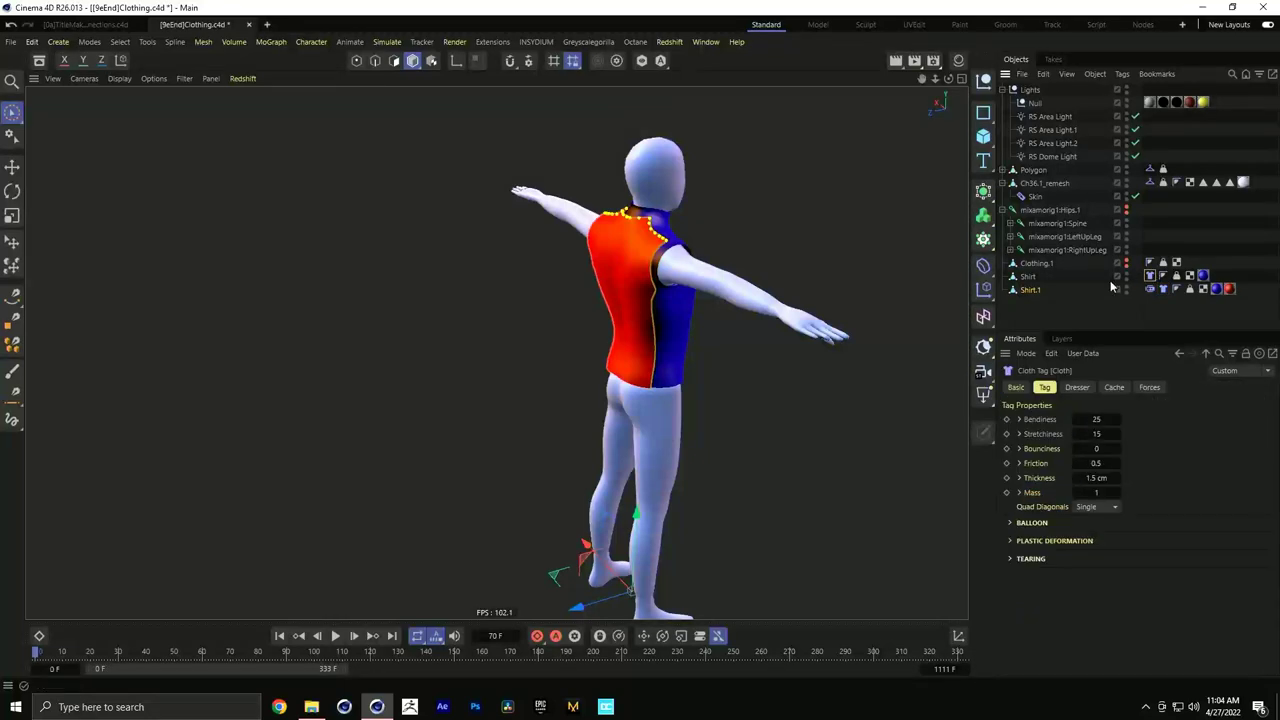
pyautogui.click(1016, 388)
pyautogui.click(1081, 495)
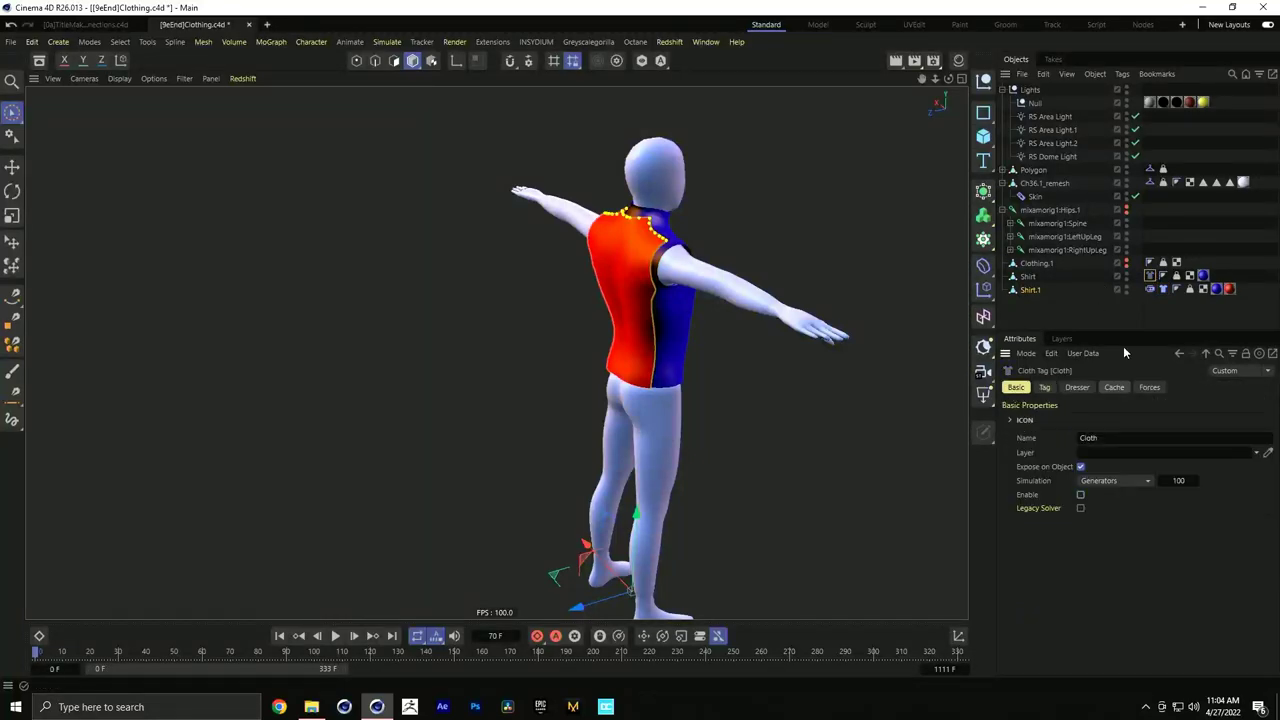
pyautogui.click(1126, 277)
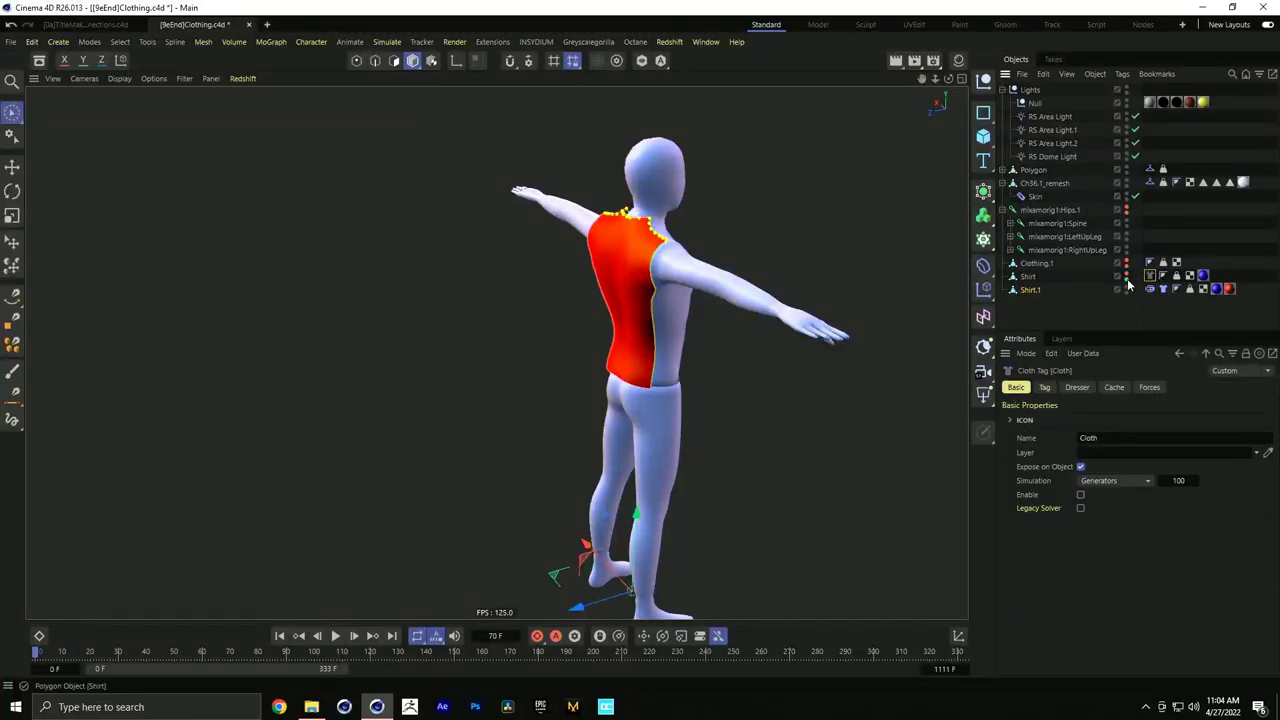
# Replay to frame 38, rewind, and show Shirt.1's Cloth Belt settings
pyautogui.click(280, 636)
pyautogui.click(336, 636)
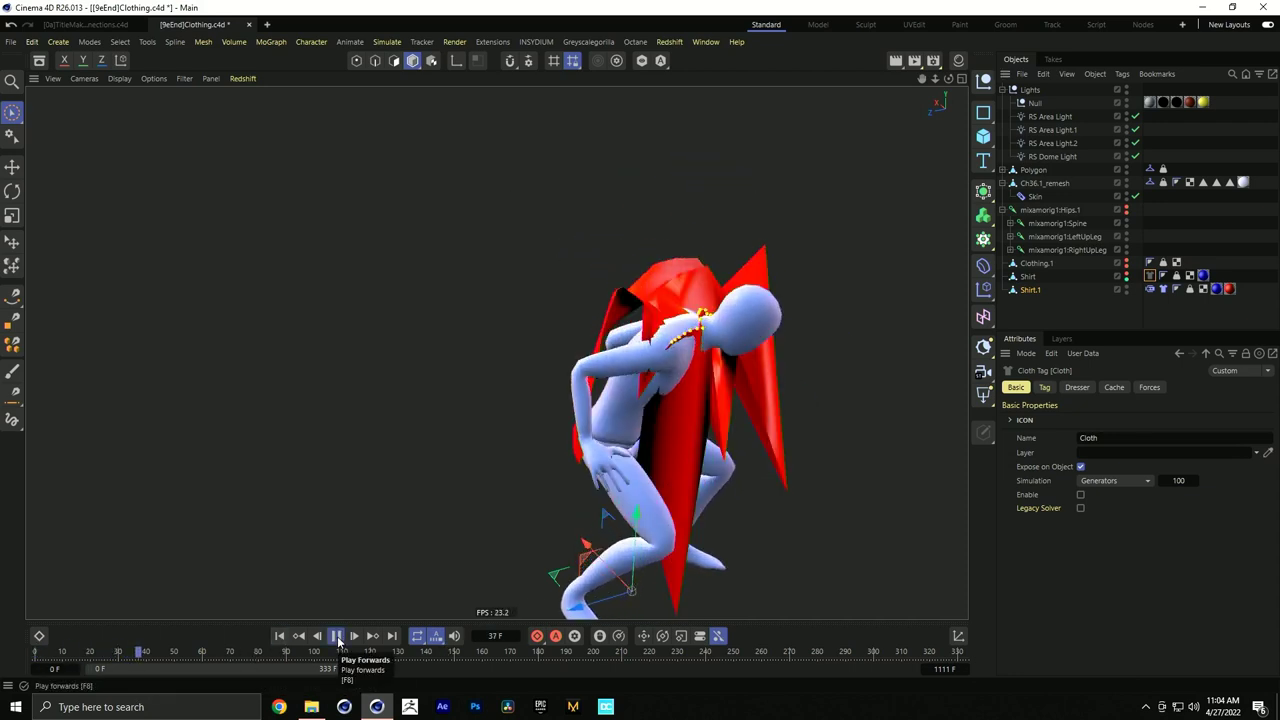
pyautogui.click(336, 636)
pyautogui.click(280, 636)
pyautogui.keyDown('alt'); pyautogui.moveTo(478, 514); pyautogui.dragTo(700, 240); pyautogui.keyUp('alt')
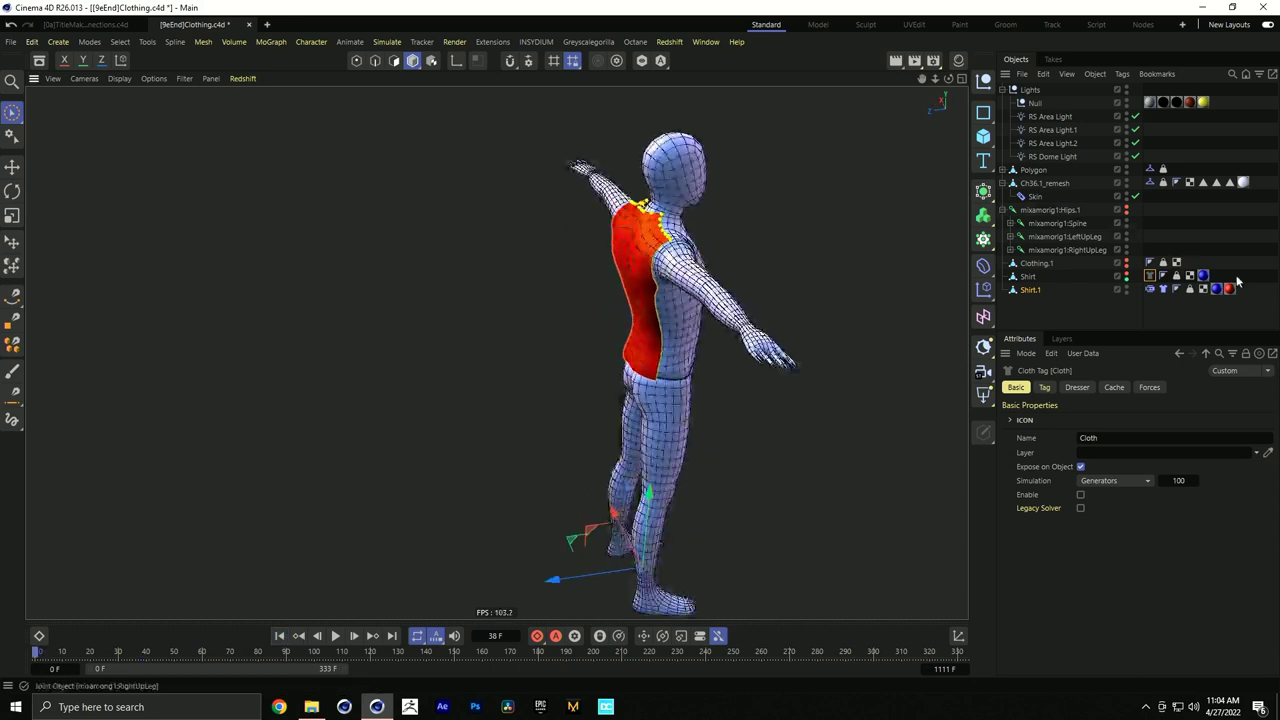
pyautogui.click(1149, 289)
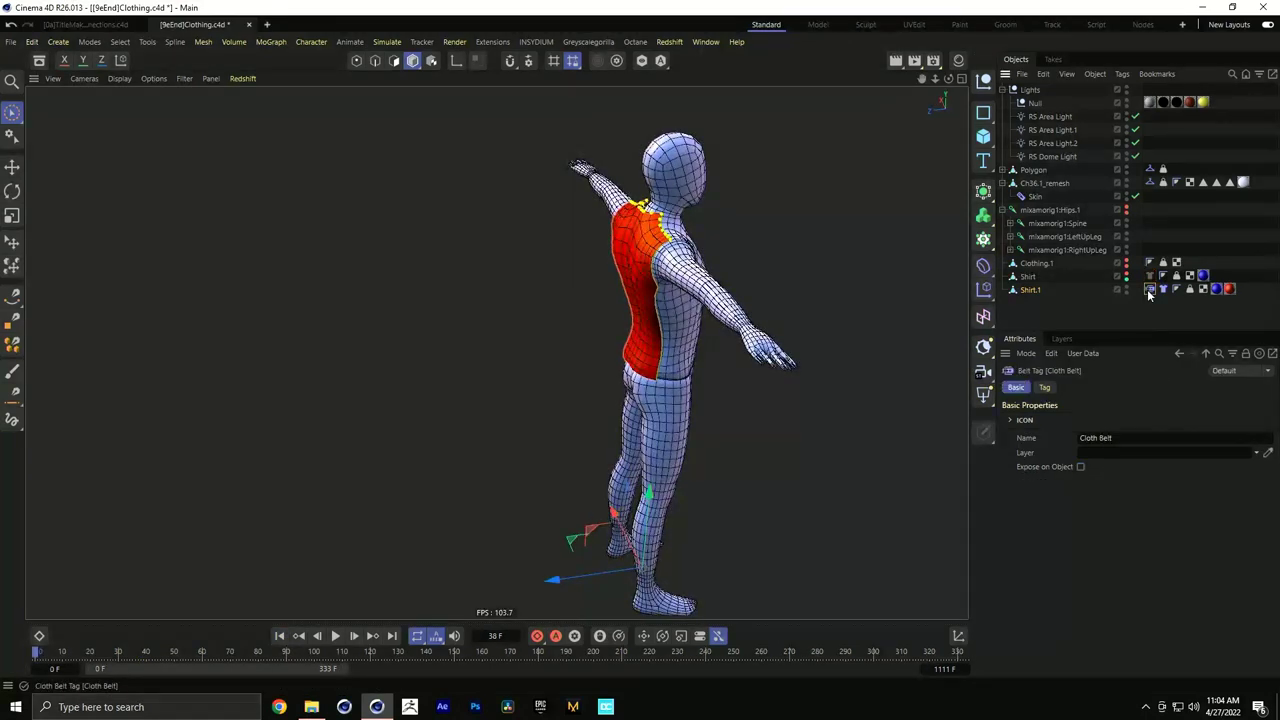
# Test-play the simulation from the start with the belt's Influence and Hover at 50%
pyautogui.click(1042, 388)
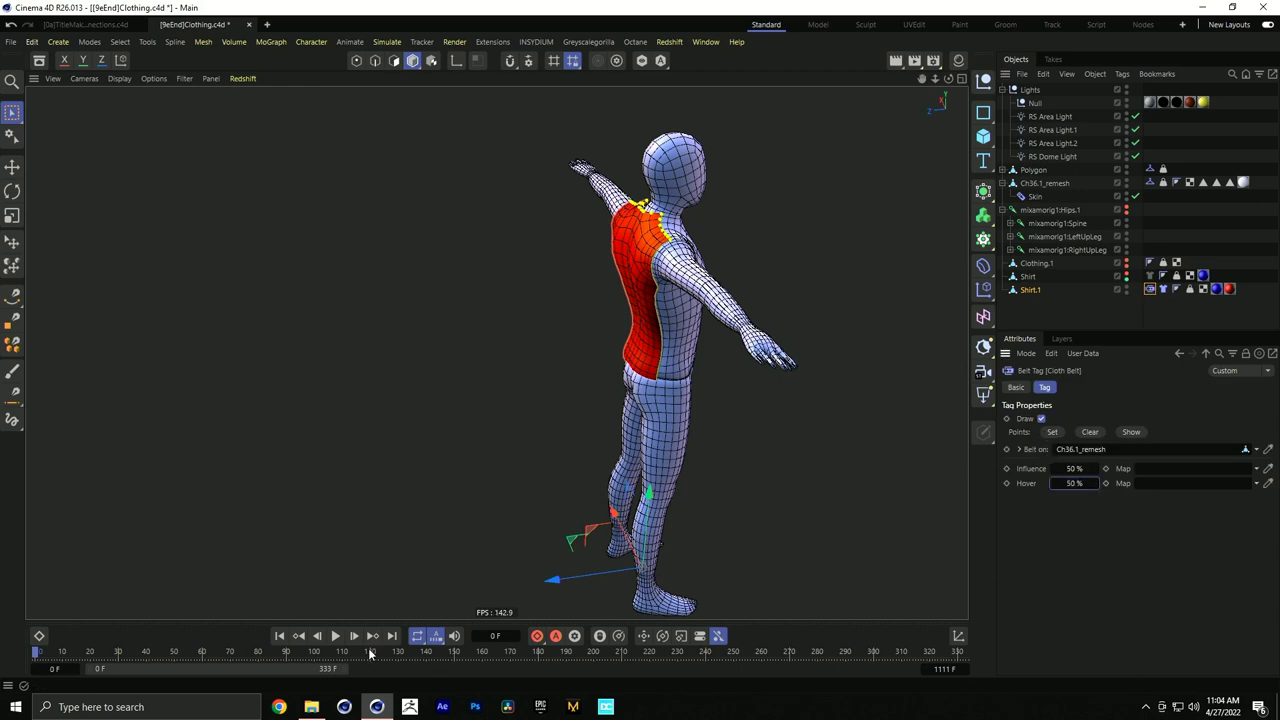
pyautogui.click(335, 636)
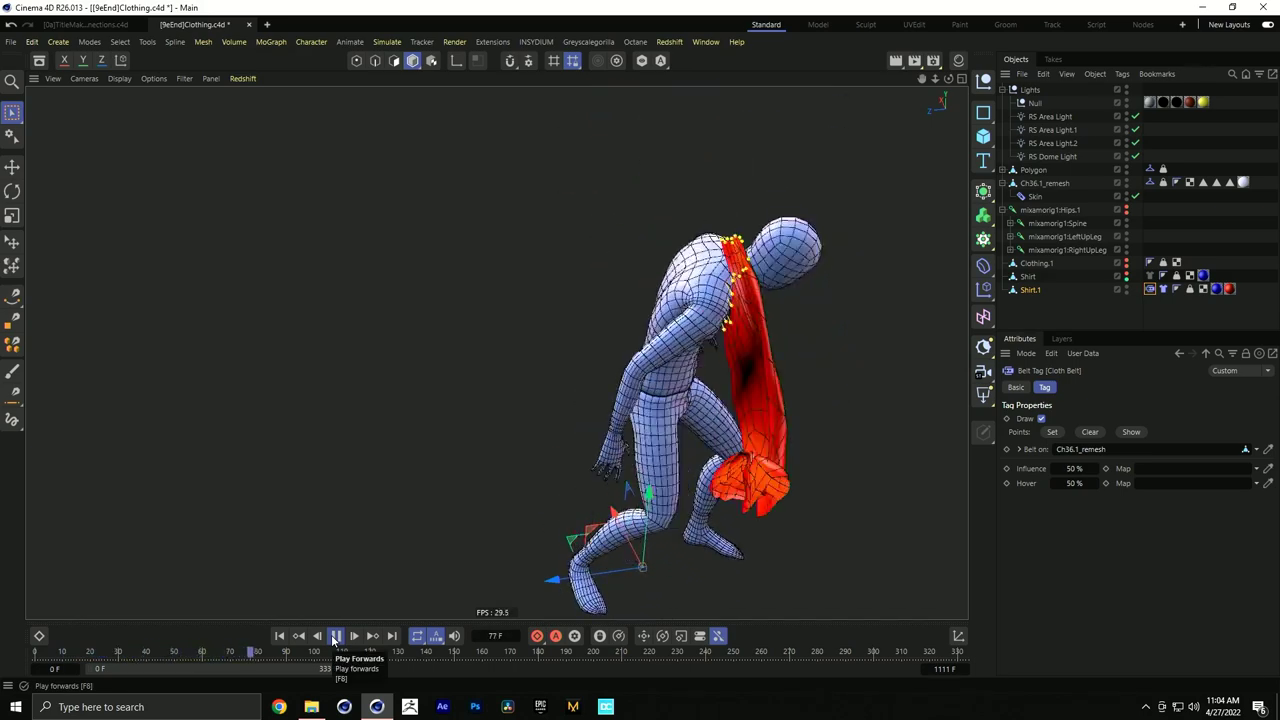
pyautogui.click(335, 636)
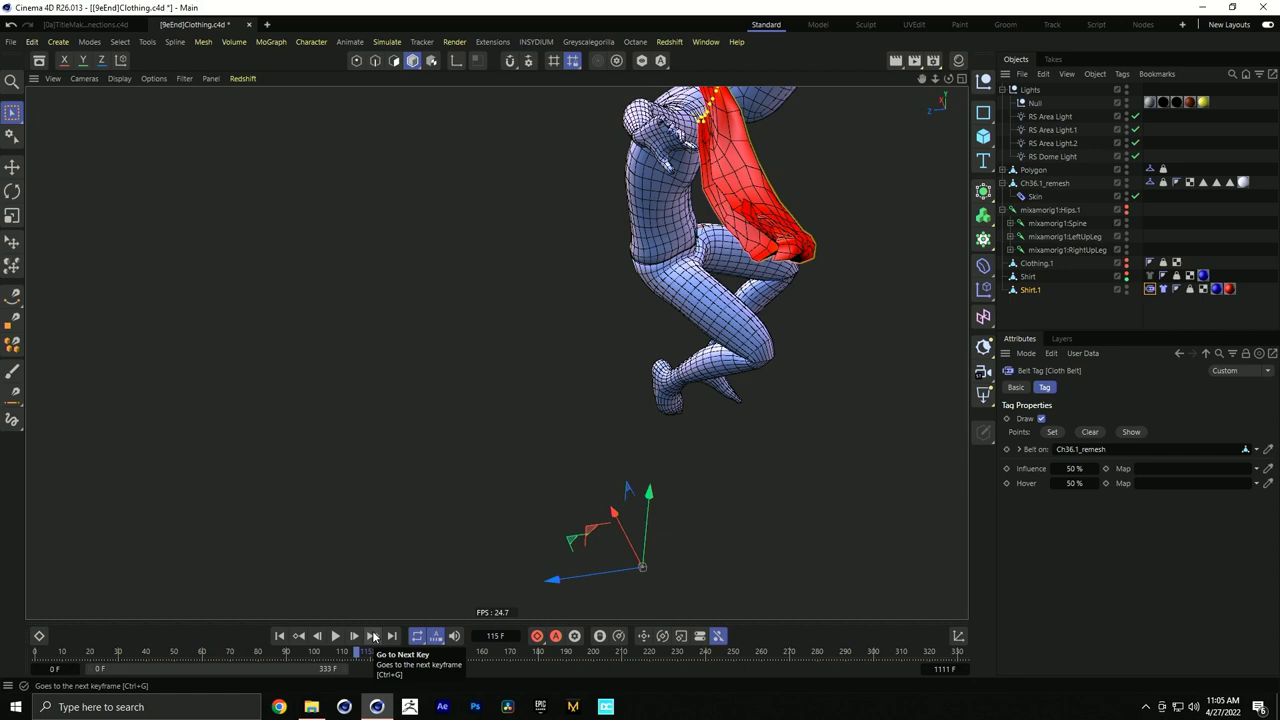
pyautogui.keyDown('alt'); pyautogui.moveTo(744, 275); pyautogui.dragTo(610, 240); pyautogui.keyUp('alt')
pyautogui.click(279, 636)
pyautogui.click(337, 636)
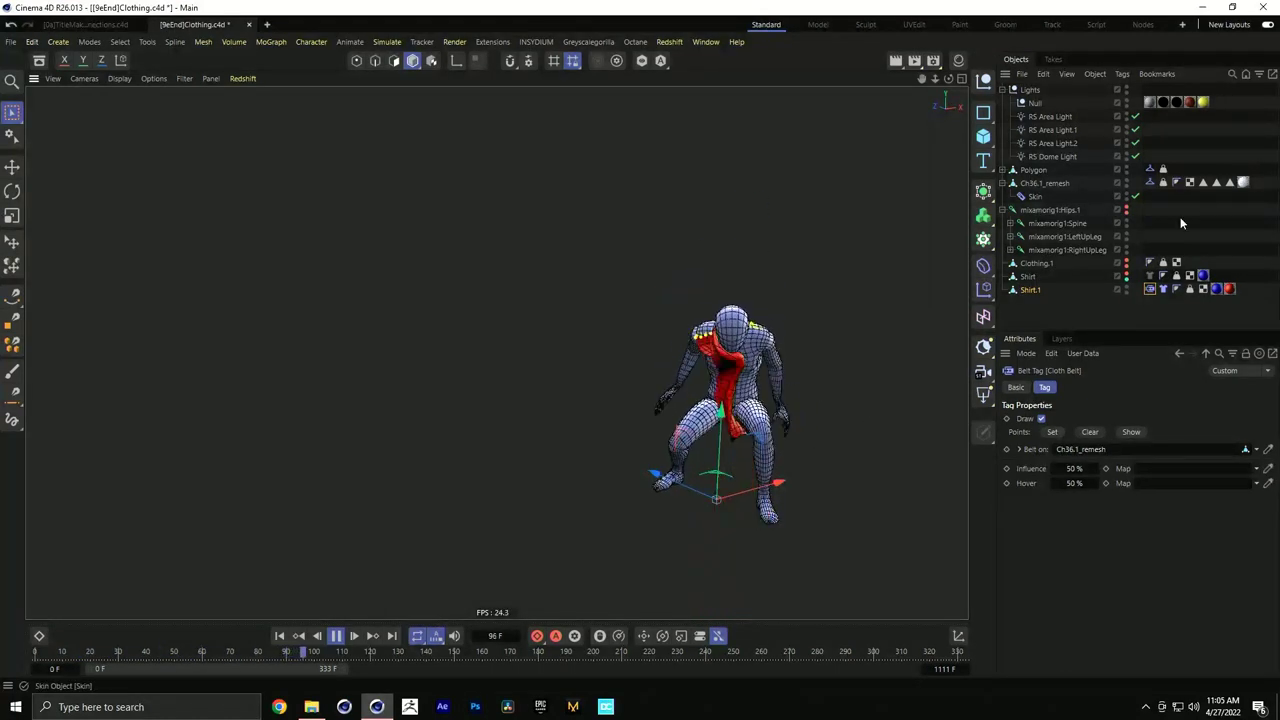
# Set the cloth's Stretchiness and Bendiness to 15 and rewind to frame 0
pyautogui.click(1164, 289)
pyautogui.doubleClick(1097, 433)
pyautogui.write('15')
pyautogui.hotkey('shift', 'Tab')
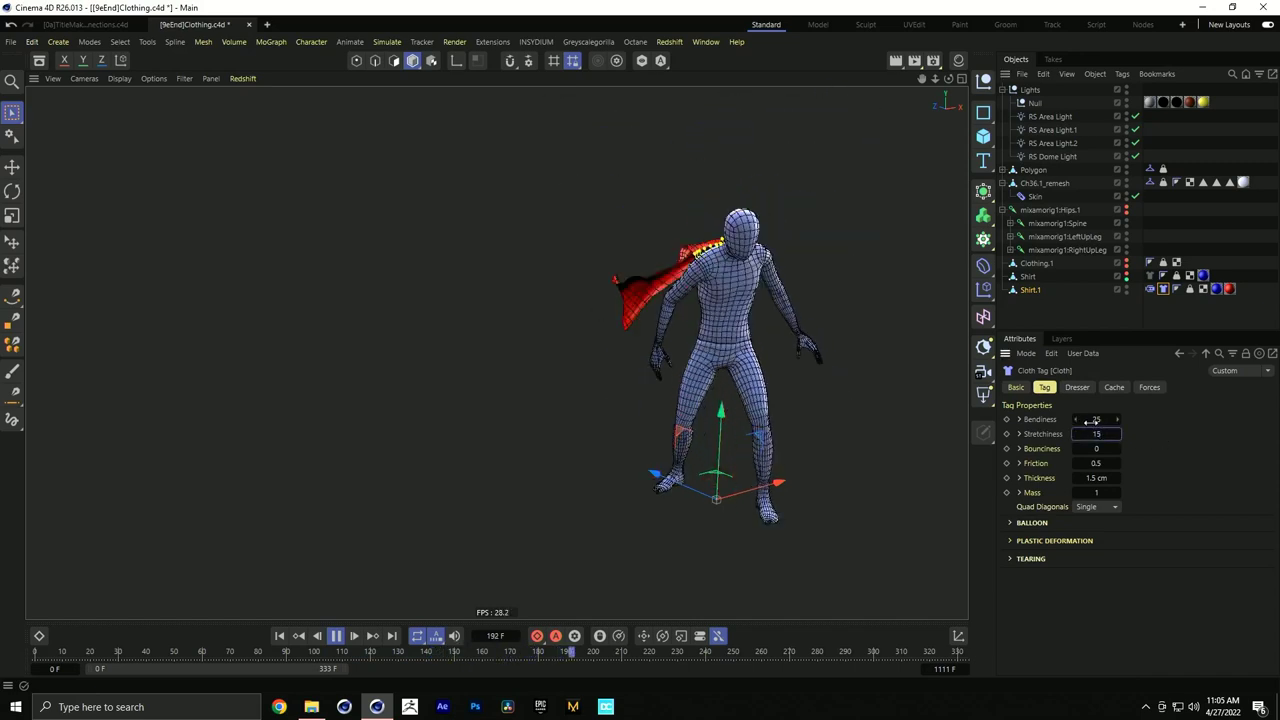
pyautogui.write('15')
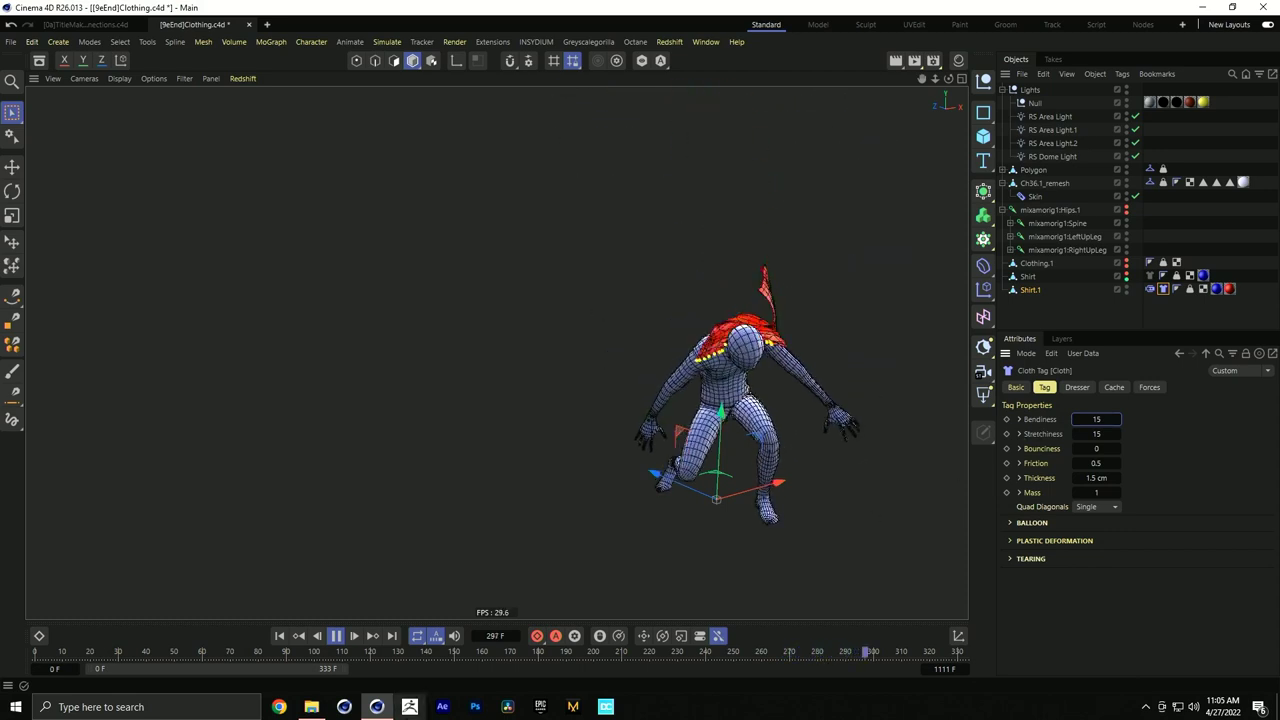
pyautogui.click(279, 636)
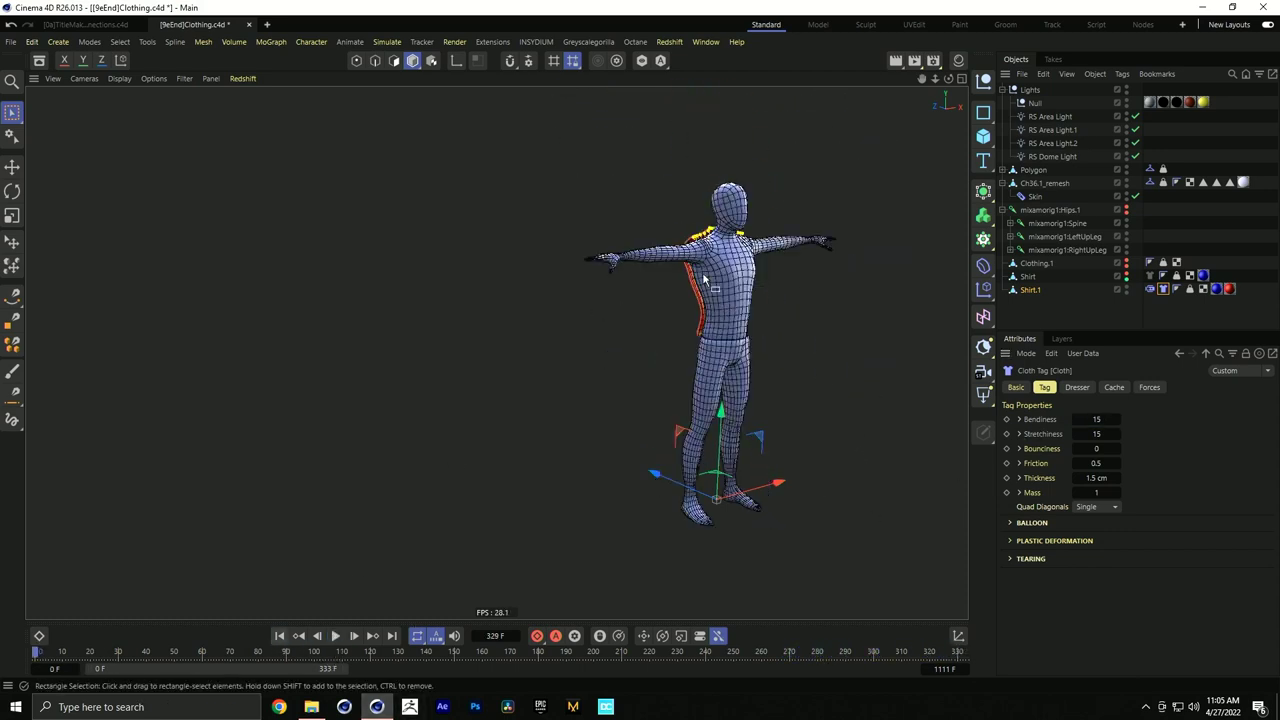
pyautogui.click(387, 42)
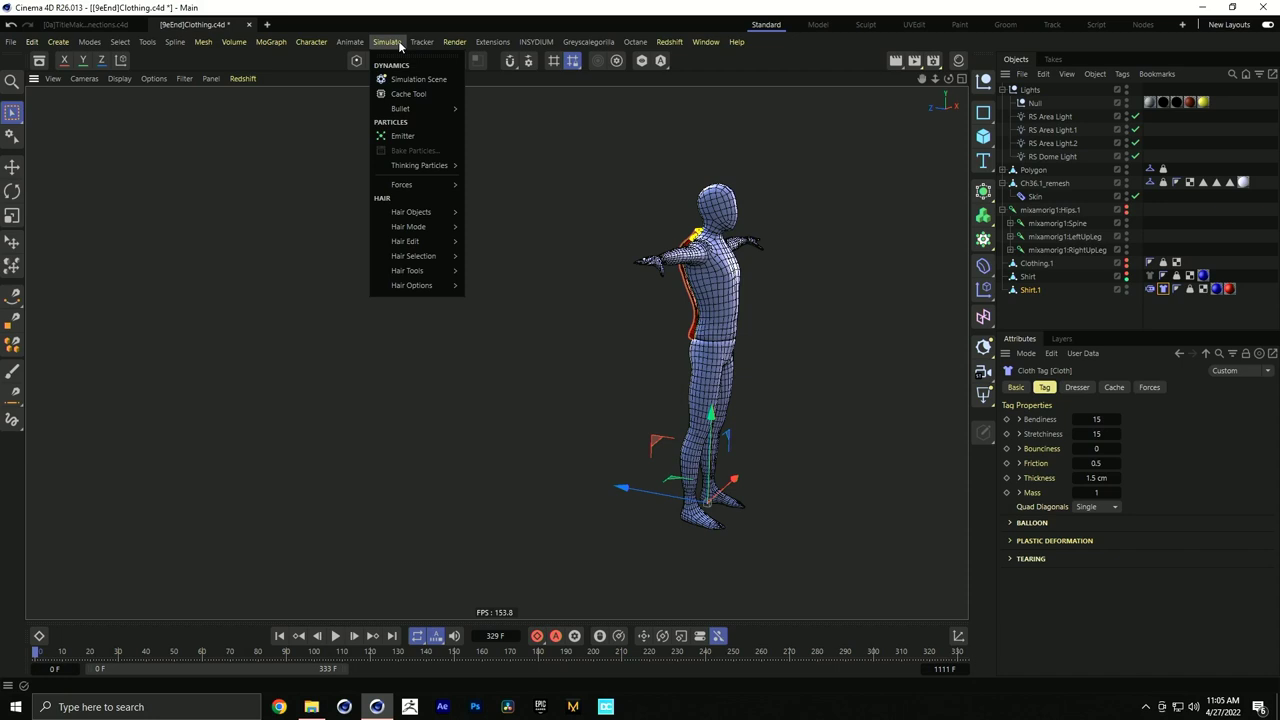
# Add a Wind force from Simulate > Forces and move it along its Z axis
pyautogui.moveTo(408, 187)
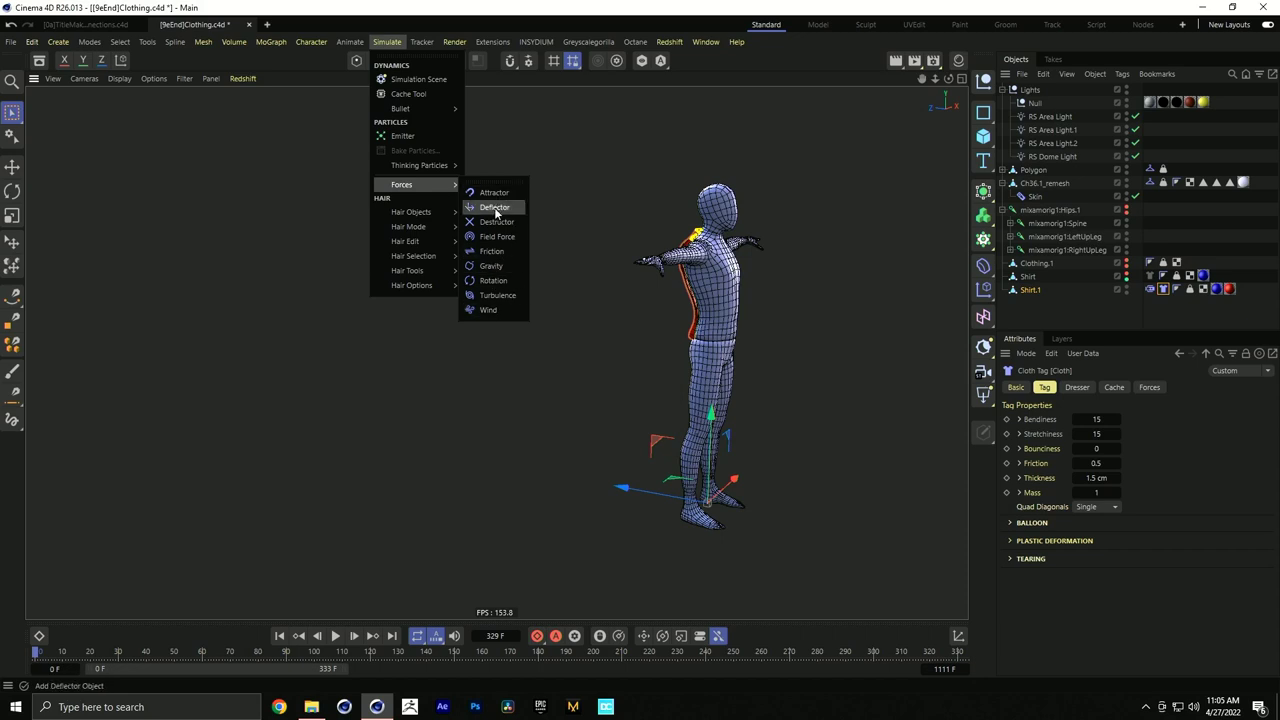
pyautogui.click(488, 309)
pyautogui.moveTo(646, 497); pyautogui.dragTo(699, 505)
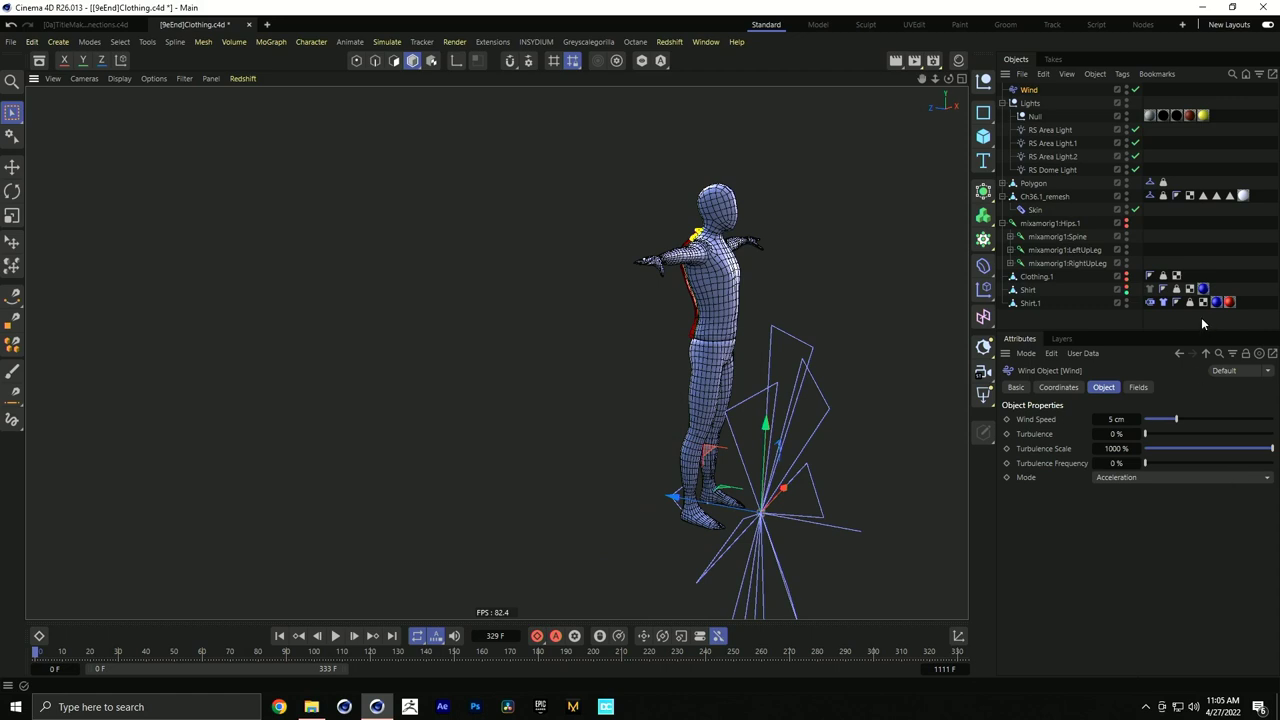
# Review the project simulation settings, then select Wind and play the animation
pyautogui.hotkey('ctrl', 'd')
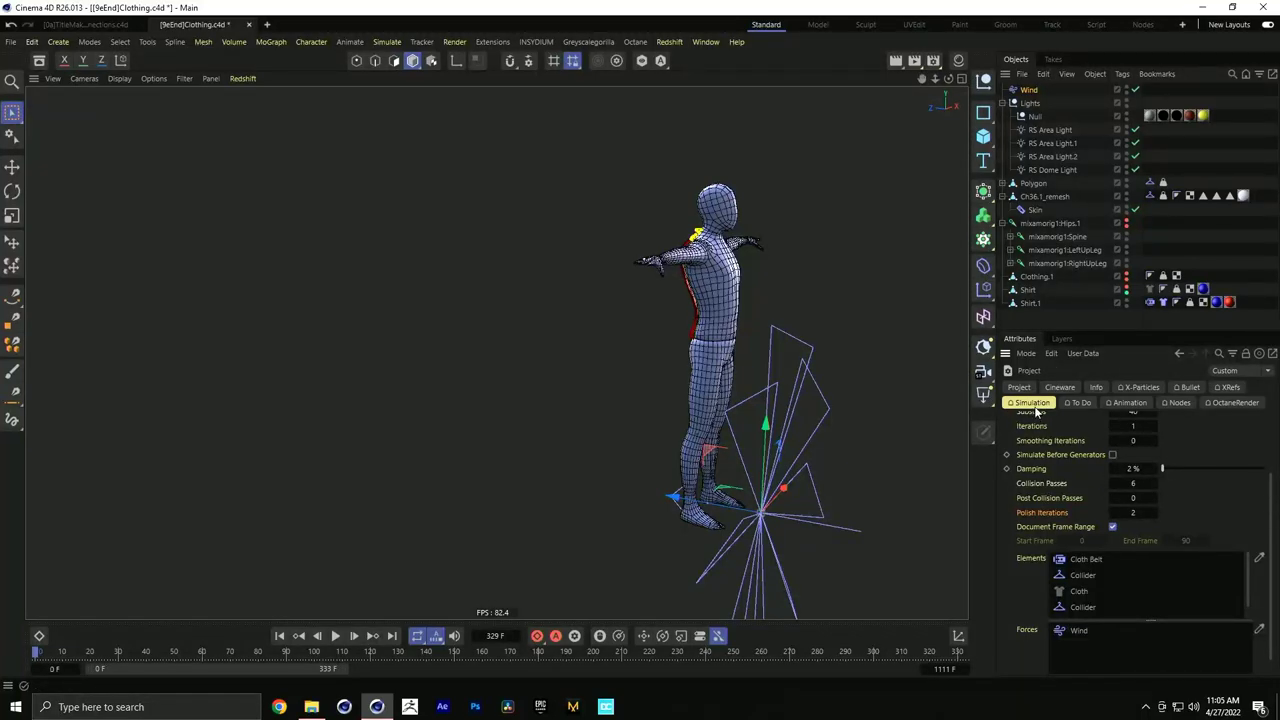
pyautogui.scroll(-1, 1036, 411)
pyautogui.scroll(-1, 1043, 441)
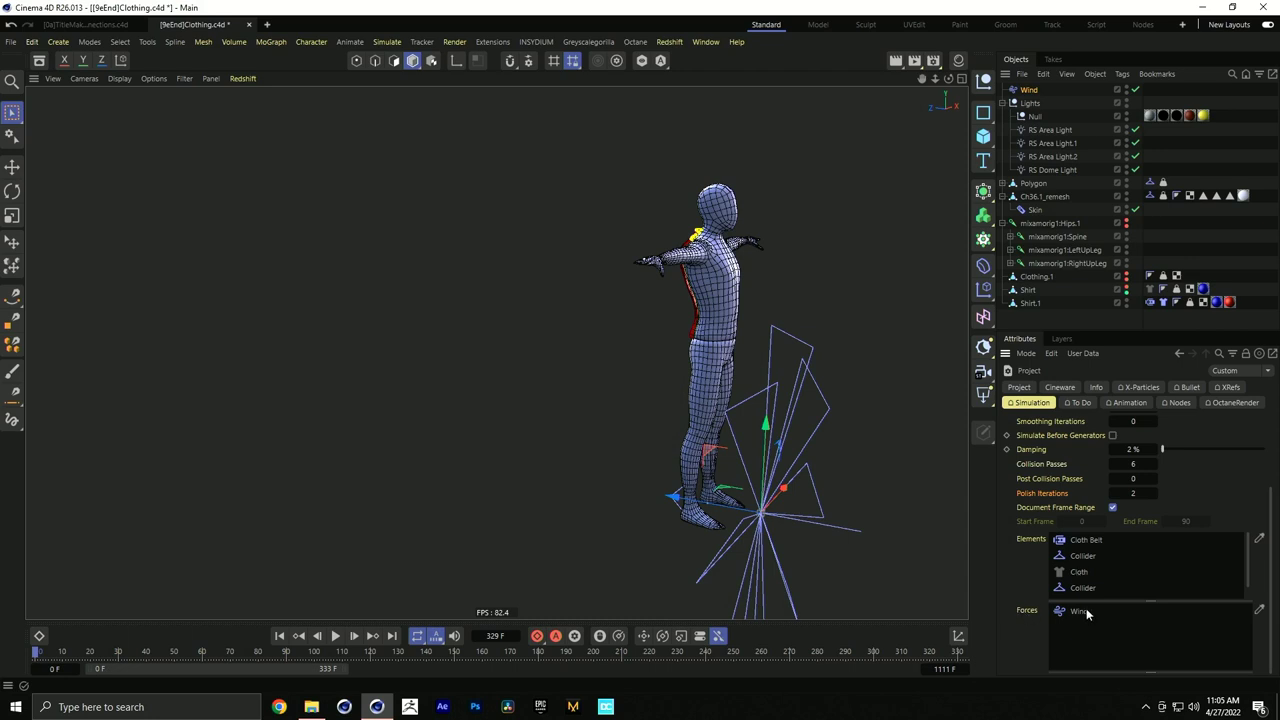
pyautogui.click(1024, 90)
pyautogui.press('F8')
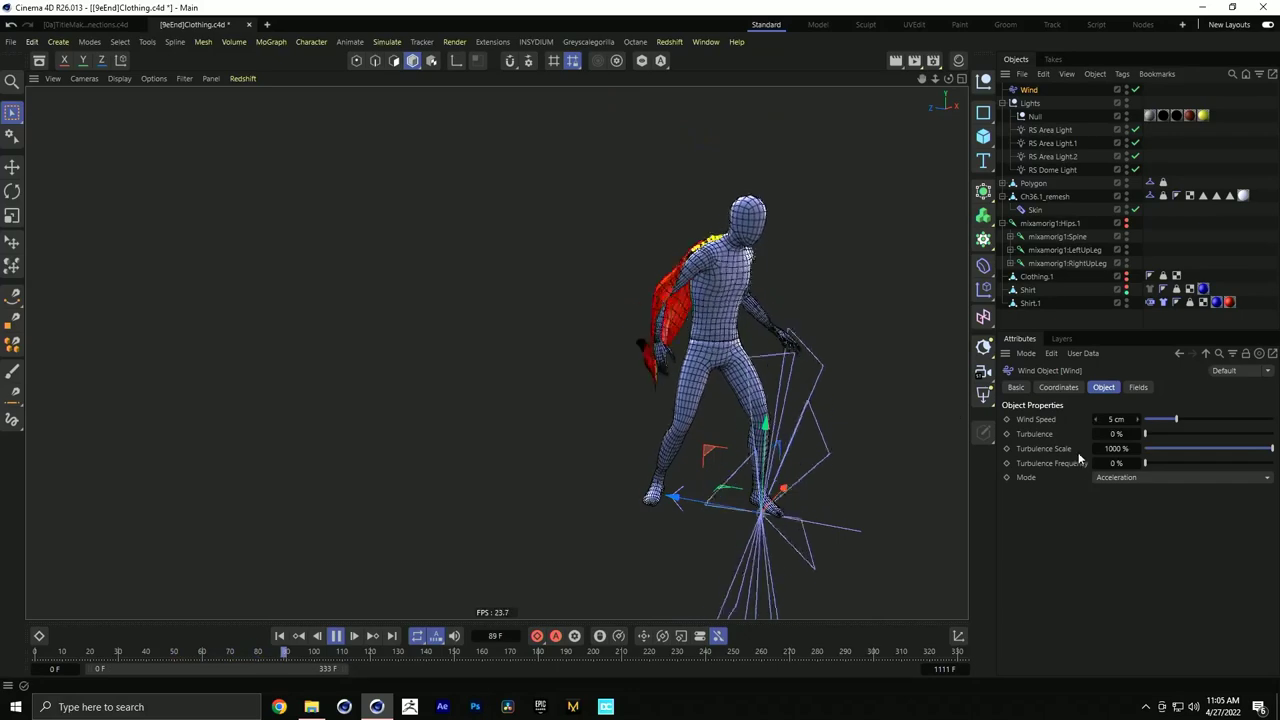
# Set Wind Speed to 55, then raise it to 1111 cm during playback
pyautogui.click(1116, 419)
pyautogui.write('55')
pyautogui.press('Return')
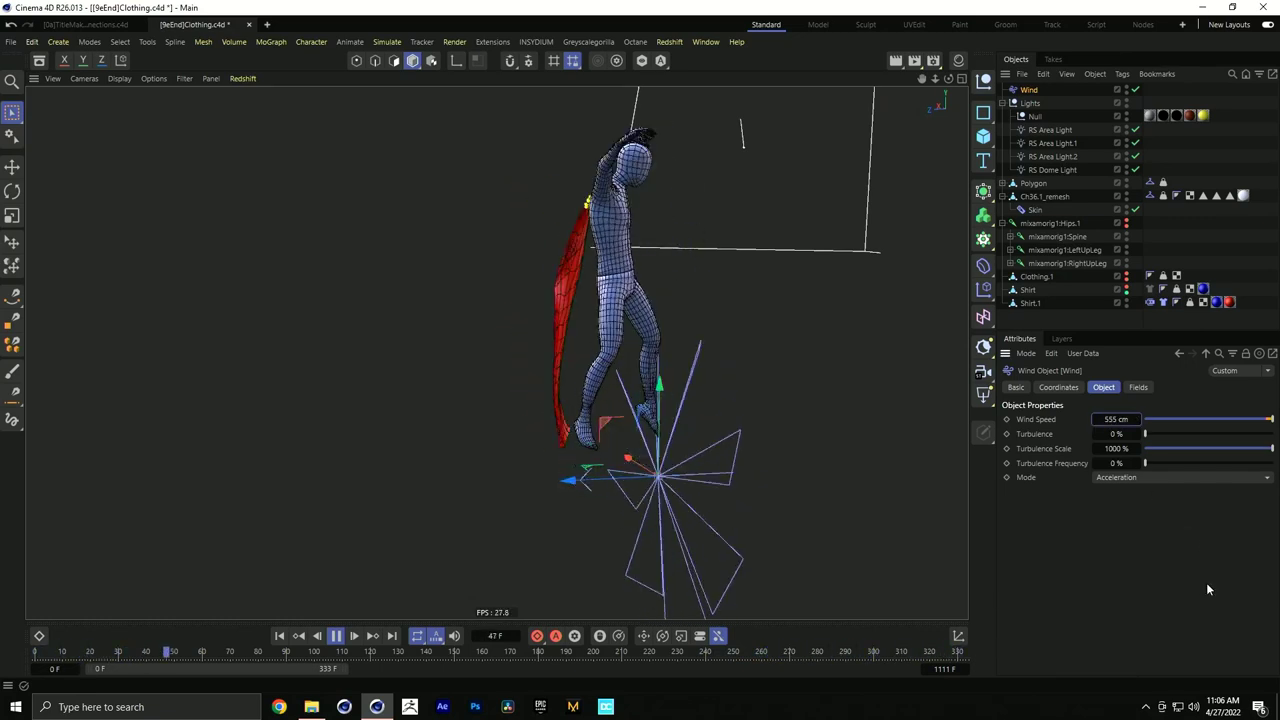
pyautogui.click(1117, 419)
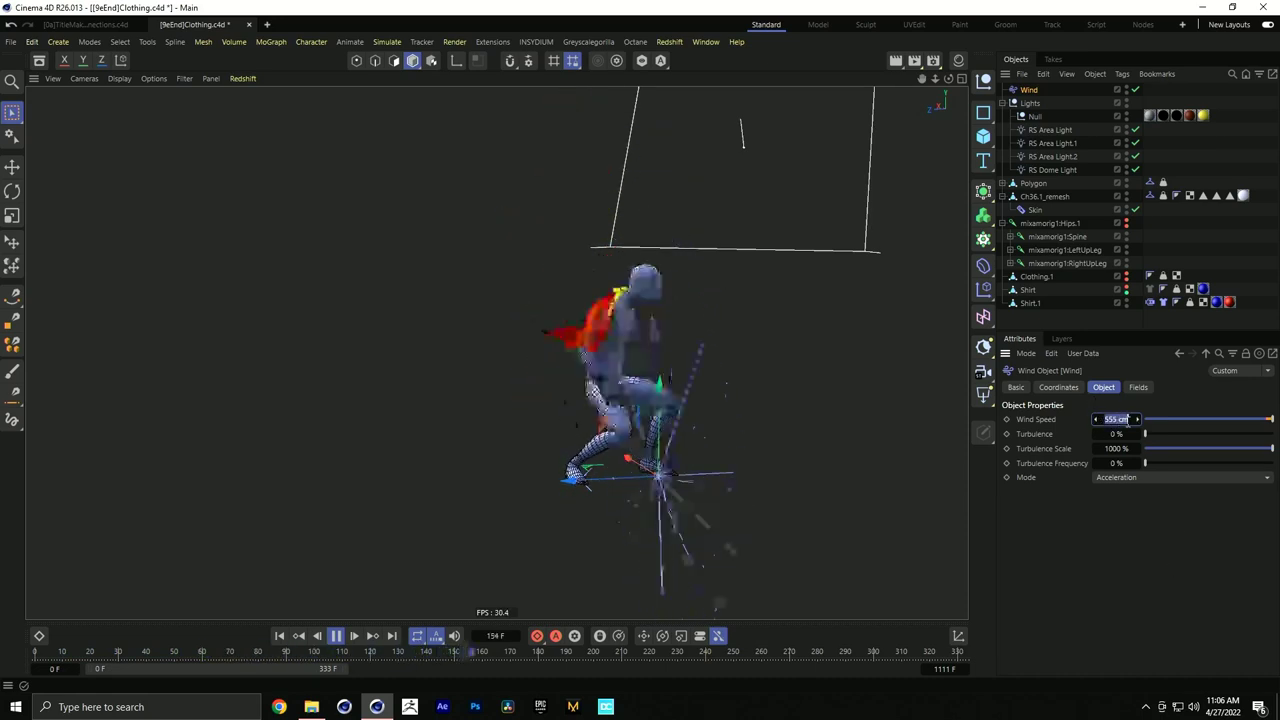
pyautogui.write('1')
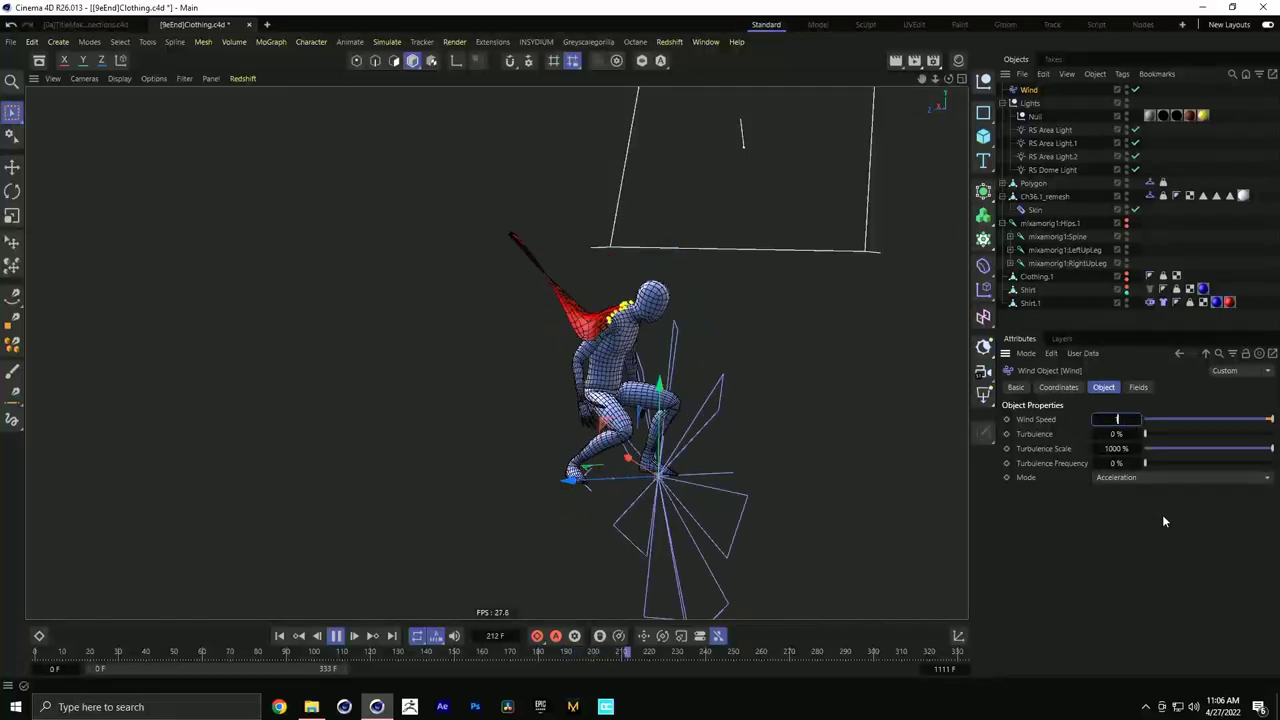
pyautogui.write('111')
pyautogui.press('Return')
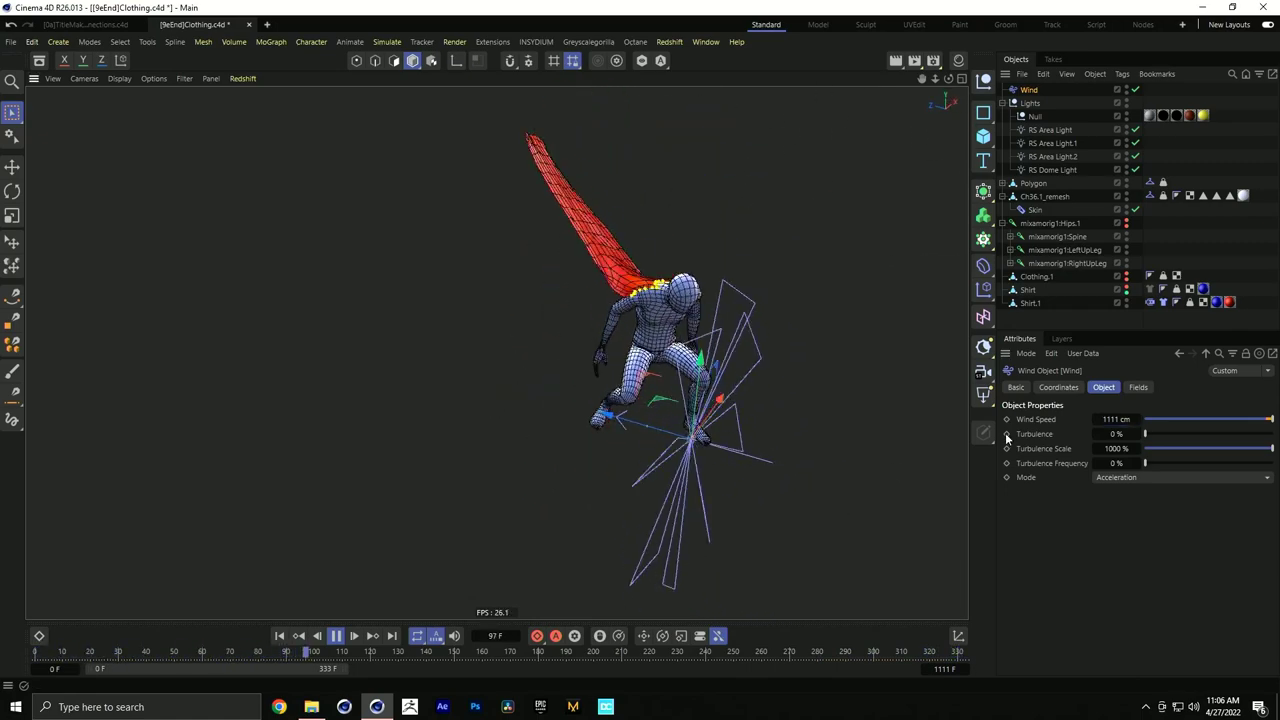
# Lower the Shirt.1 cloth Stretchiness to 5
pyautogui.click(1162, 302)
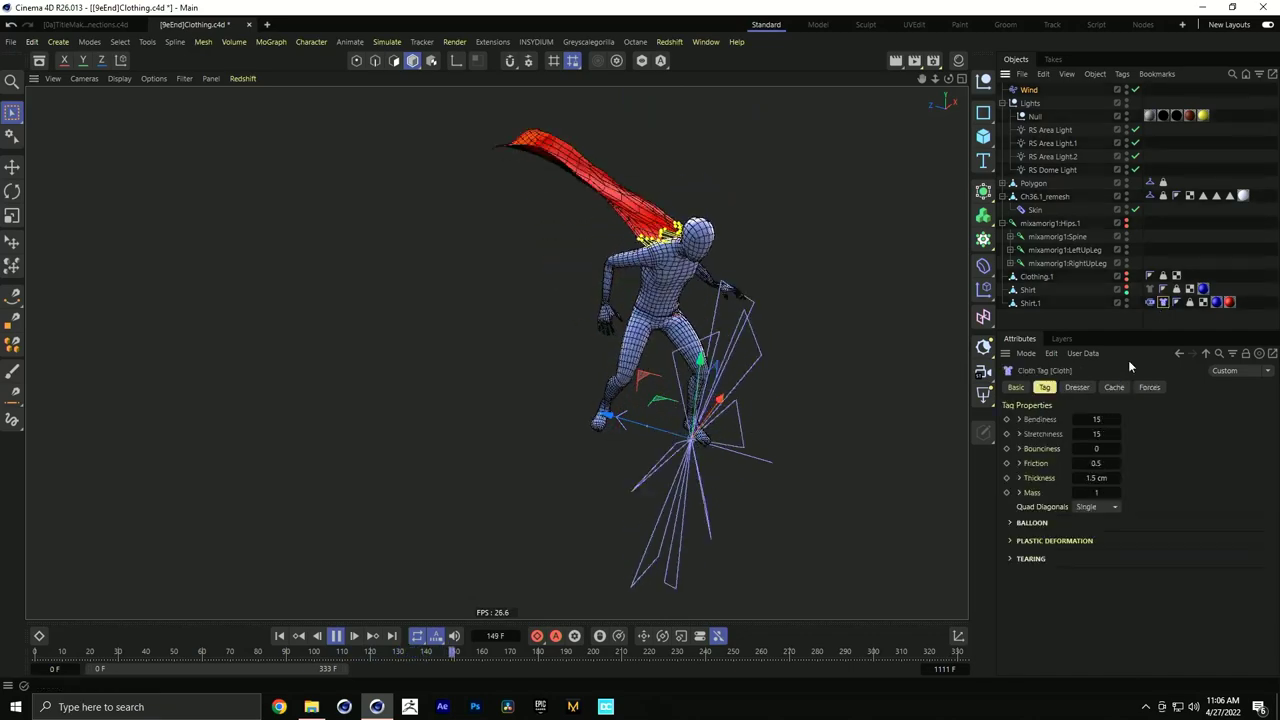
pyautogui.click(1097, 433)
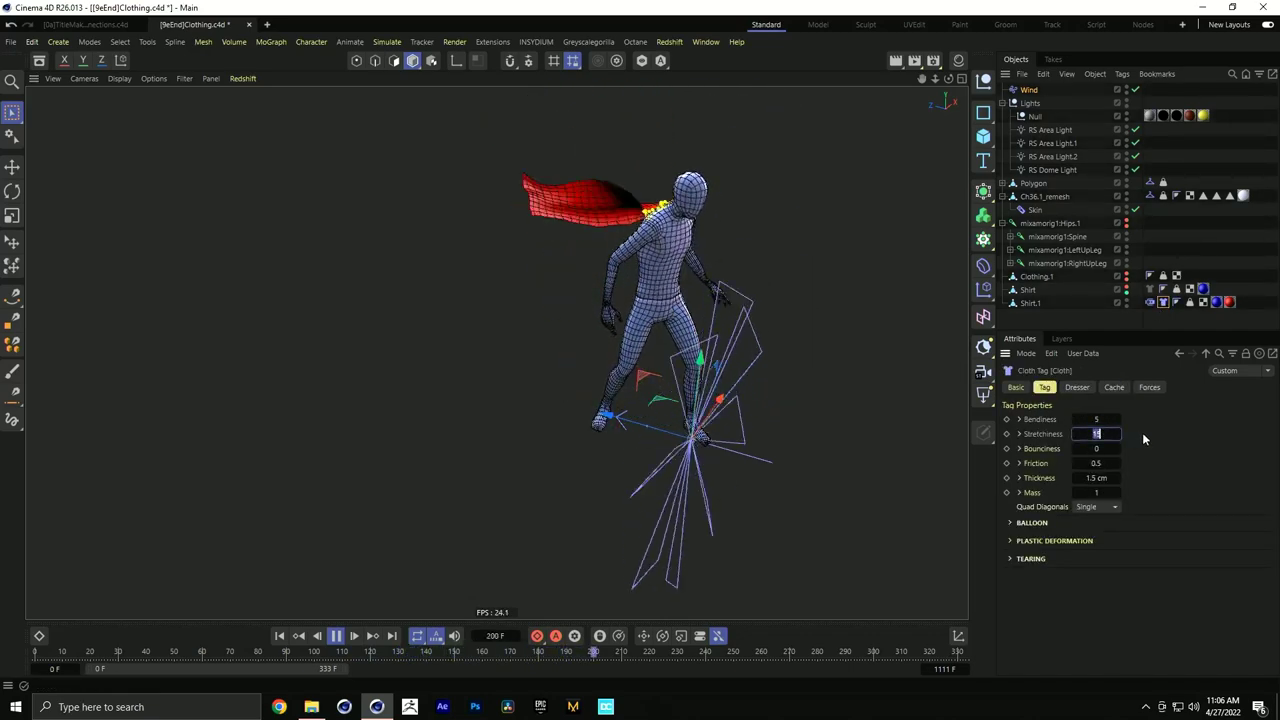
pyautogui.write('5')
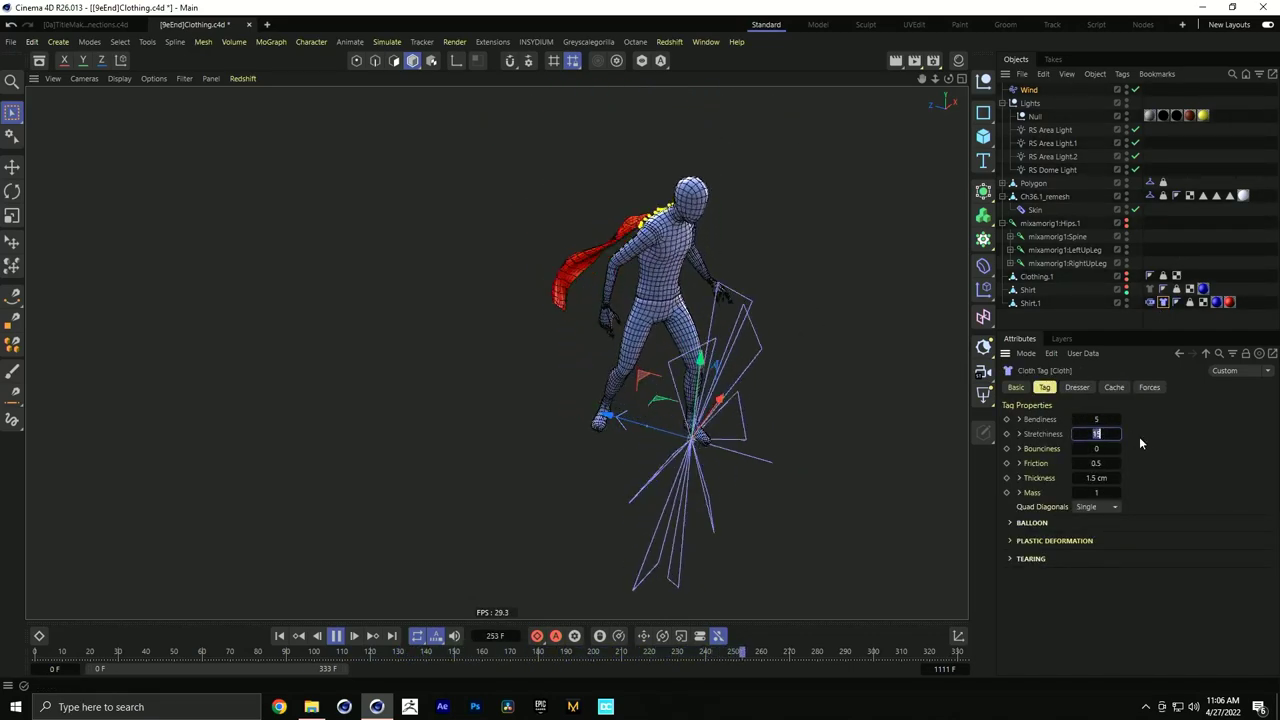
pyautogui.press('Return')
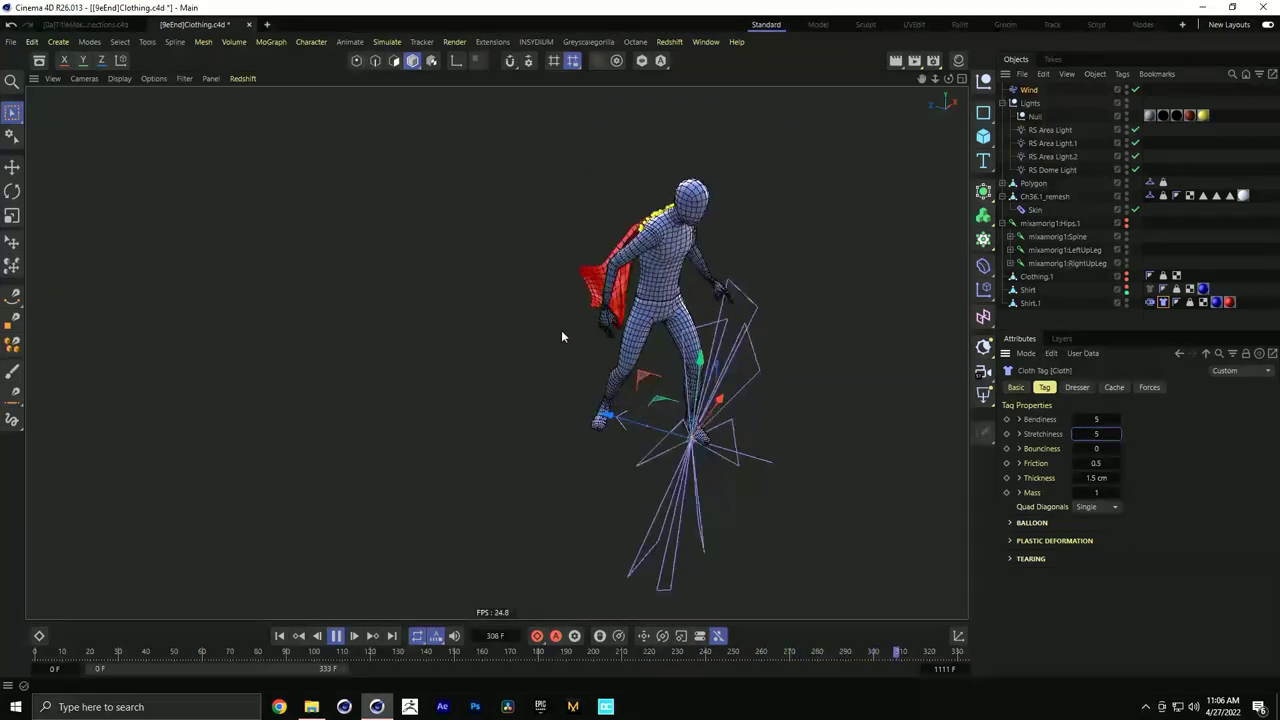
# Set the Cloth Belt's Influence and Hover to 85 %
pyautogui.click(1163, 275)
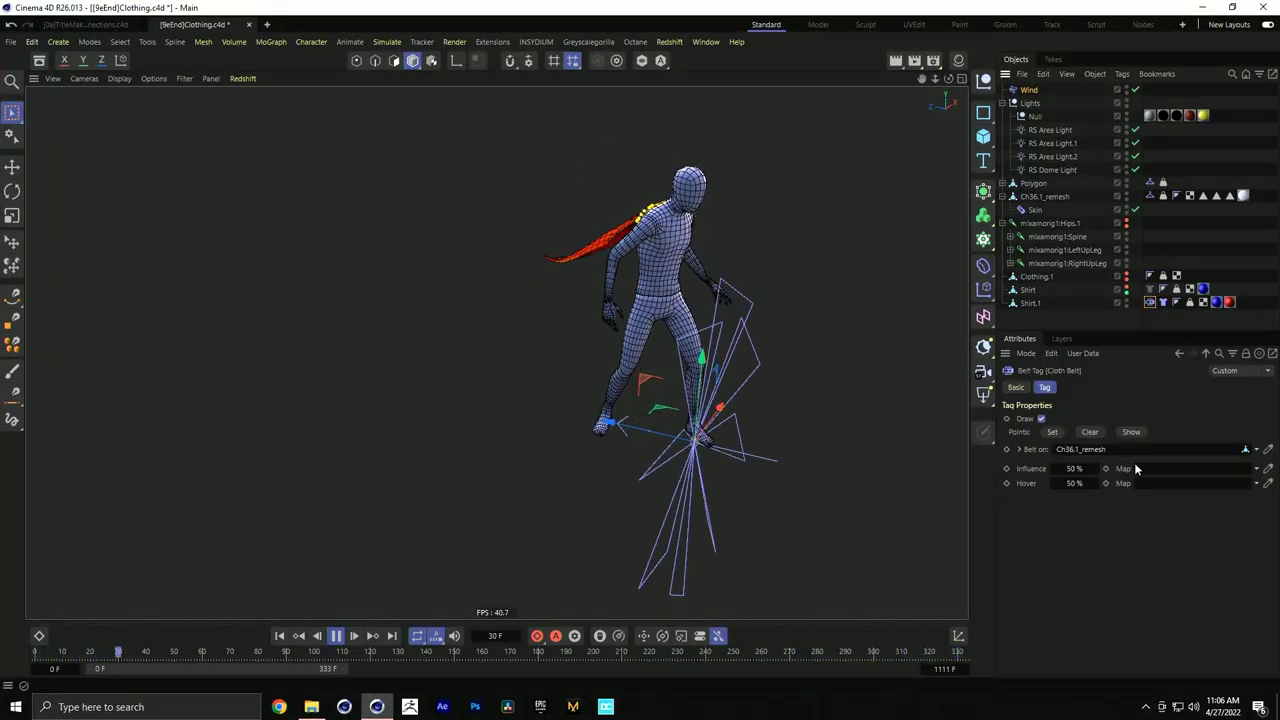
pyautogui.click(1085, 469)
pyautogui.write('90')
pyautogui.press('Tab')
pyautogui.write('90')
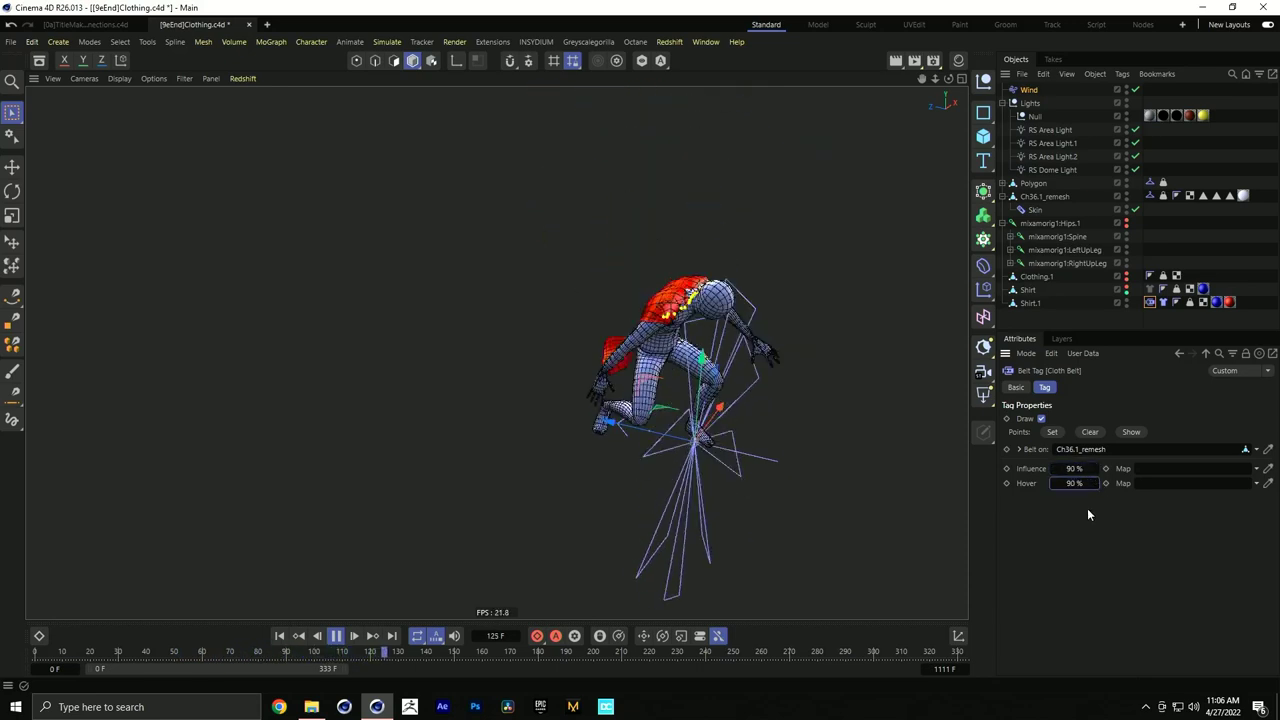
pyautogui.click(1075, 468)
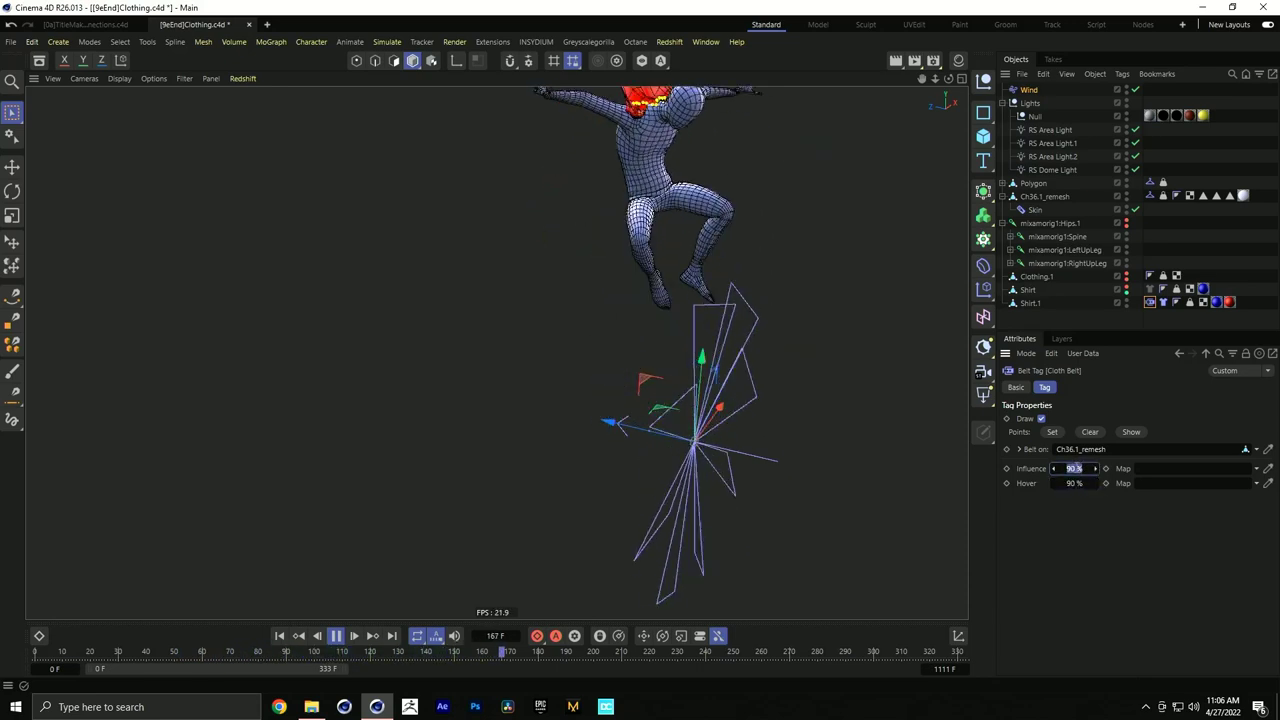
pyautogui.write('85')
pyautogui.press('Tab')
pyautogui.write('85')
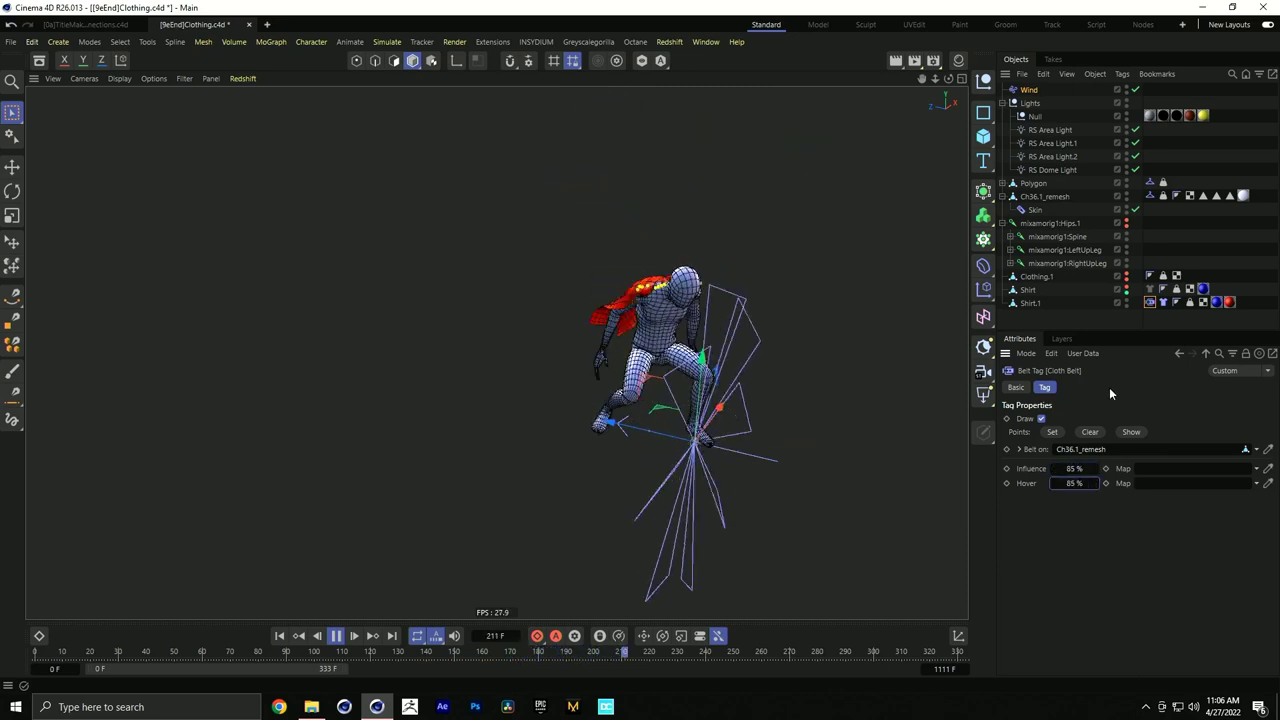
pyautogui.press('Return')
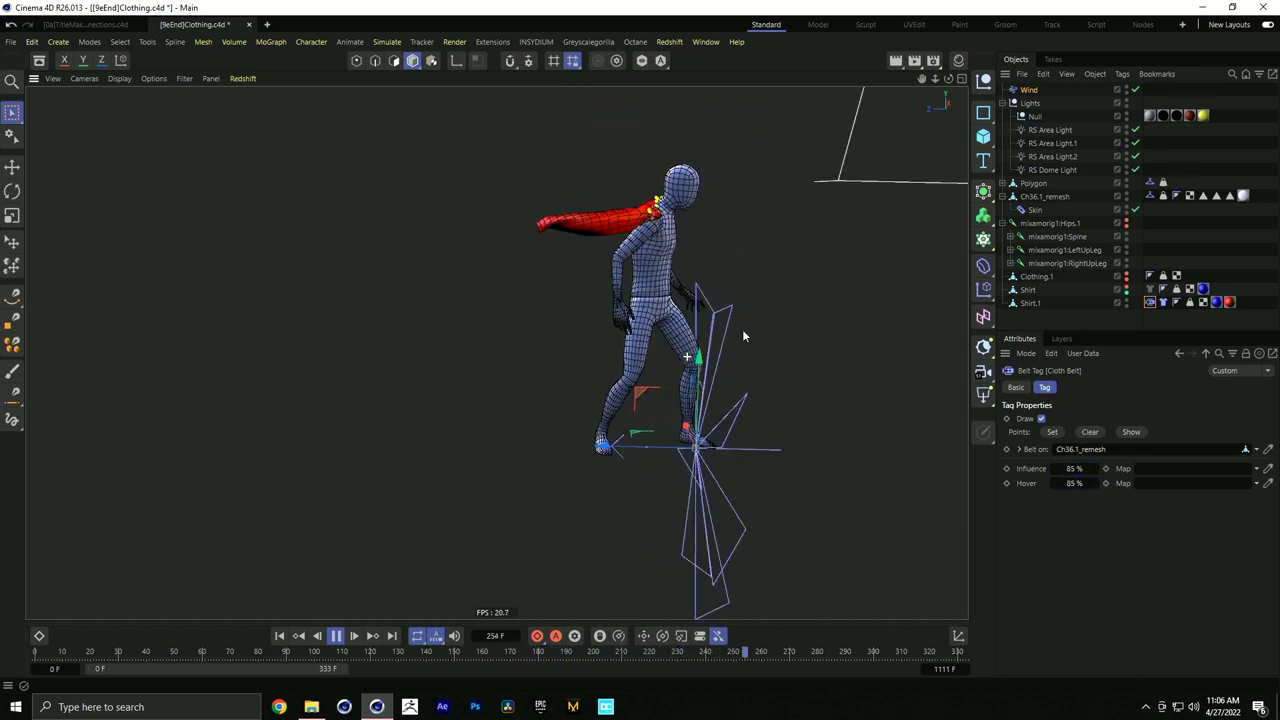
# Add a Turbulence force, disable the Wind, and raise the Turbulence Scale
pyautogui.click(388, 42)
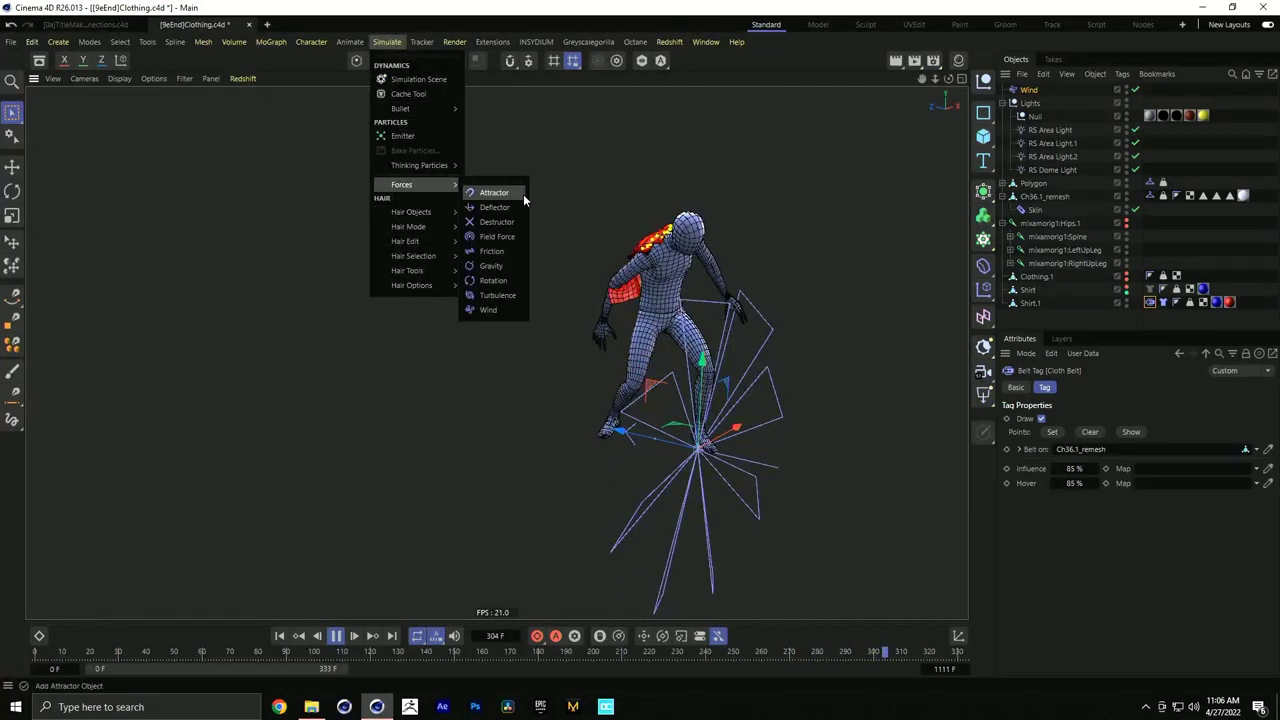
pyautogui.click(497, 296)
pyautogui.click(1135, 103)
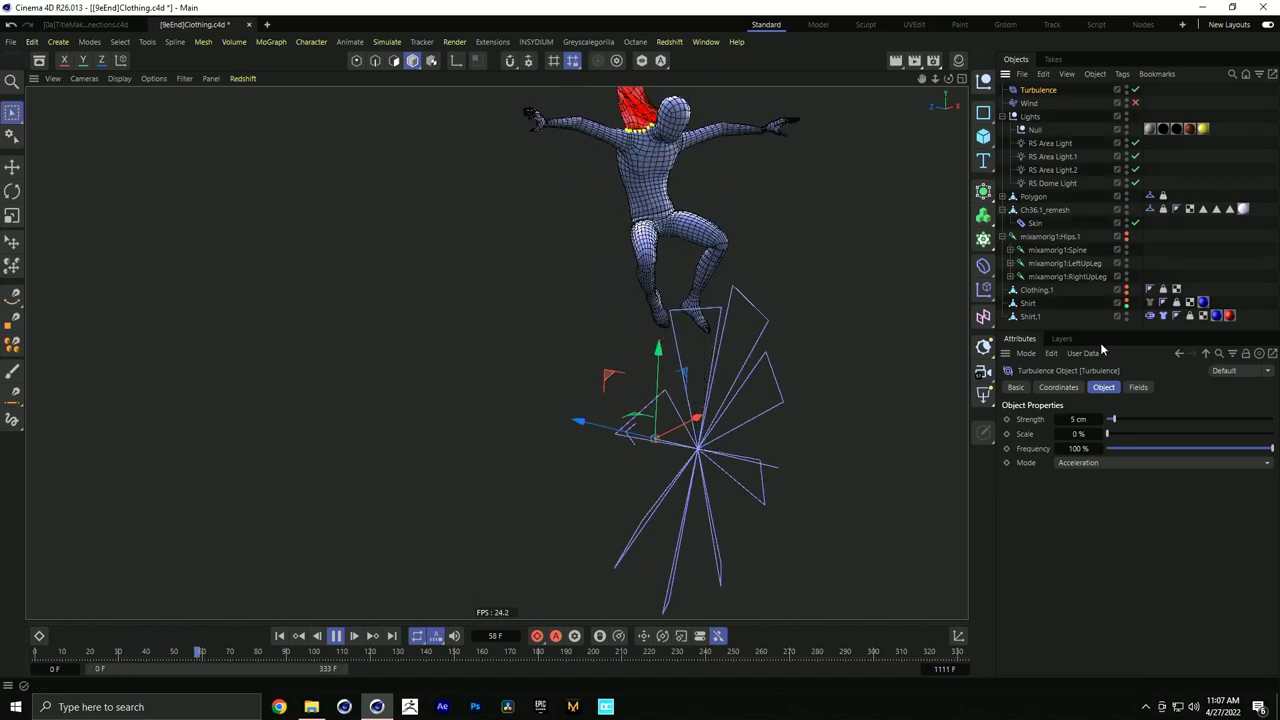
pyautogui.moveTo(1110, 438); pyautogui.dragTo(1272, 436)
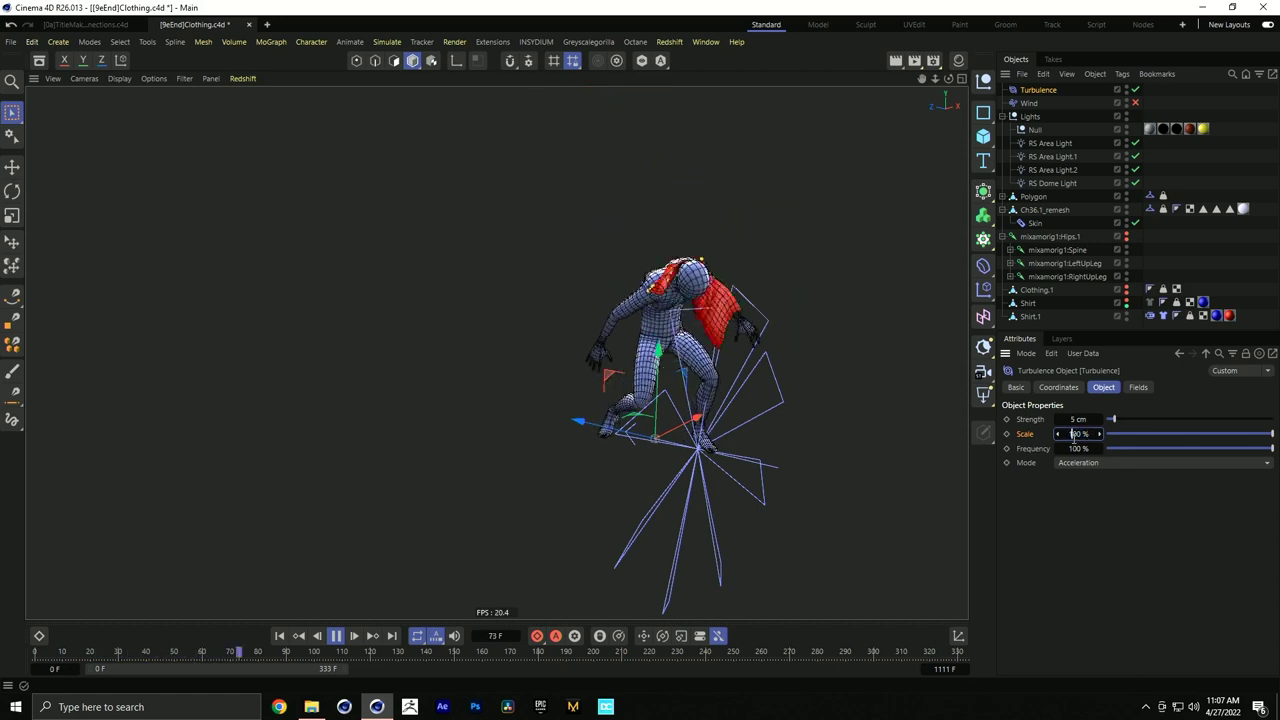
# Set Turbulence Strength to 22.5 cm, re-enable Wind, and replay the simulation
pyautogui.moveTo(1110, 420); pyautogui.dragTo(1162, 420)
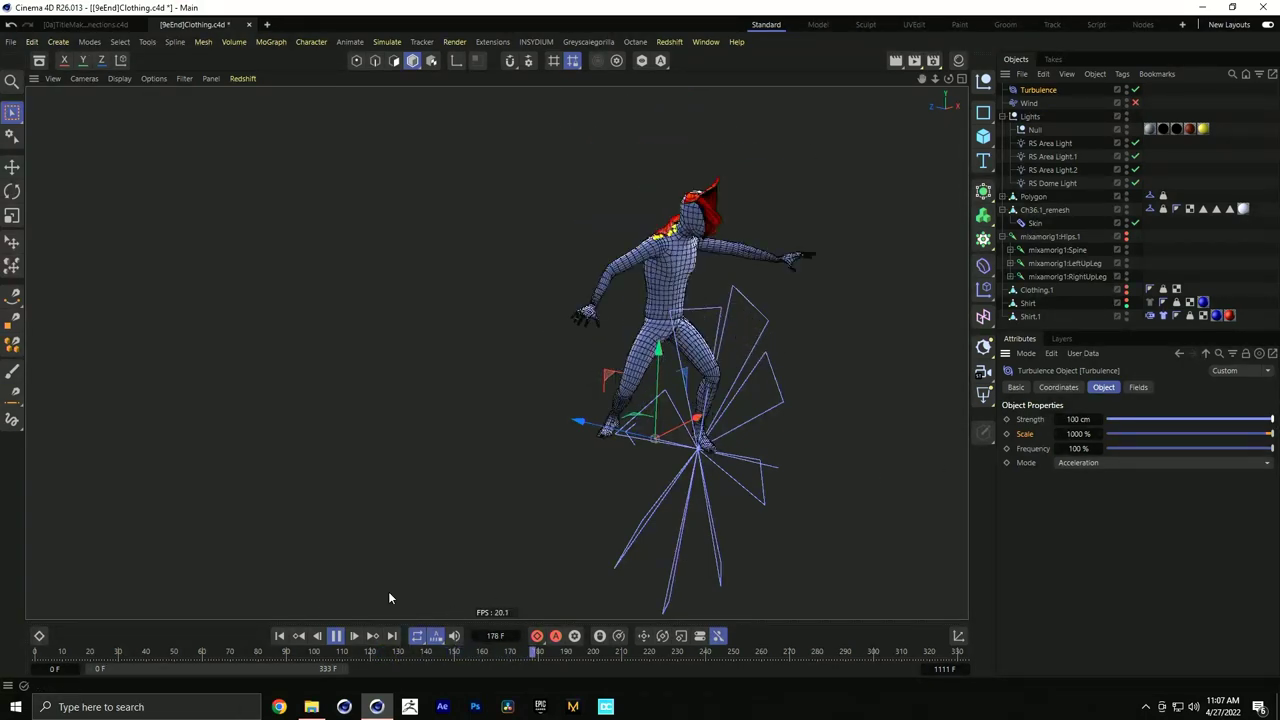
pyautogui.click(279, 636)
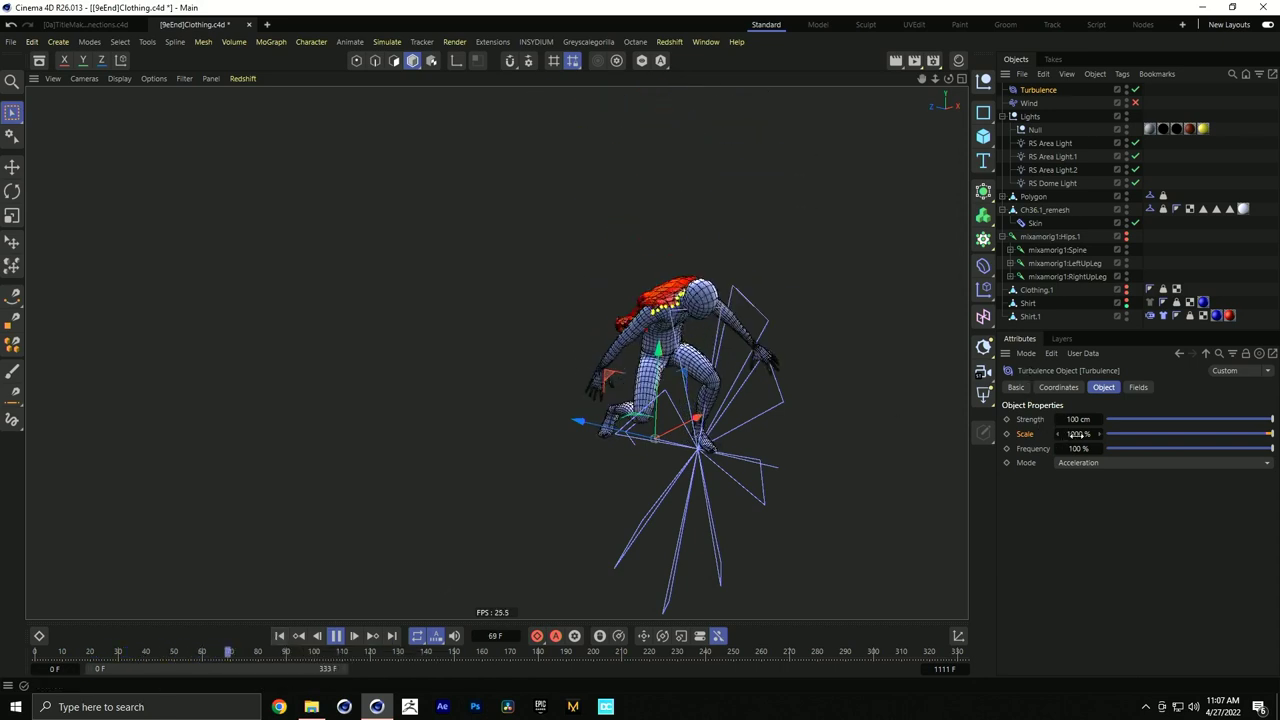
pyautogui.moveTo(1108, 420); pyautogui.dragTo(1142, 419)
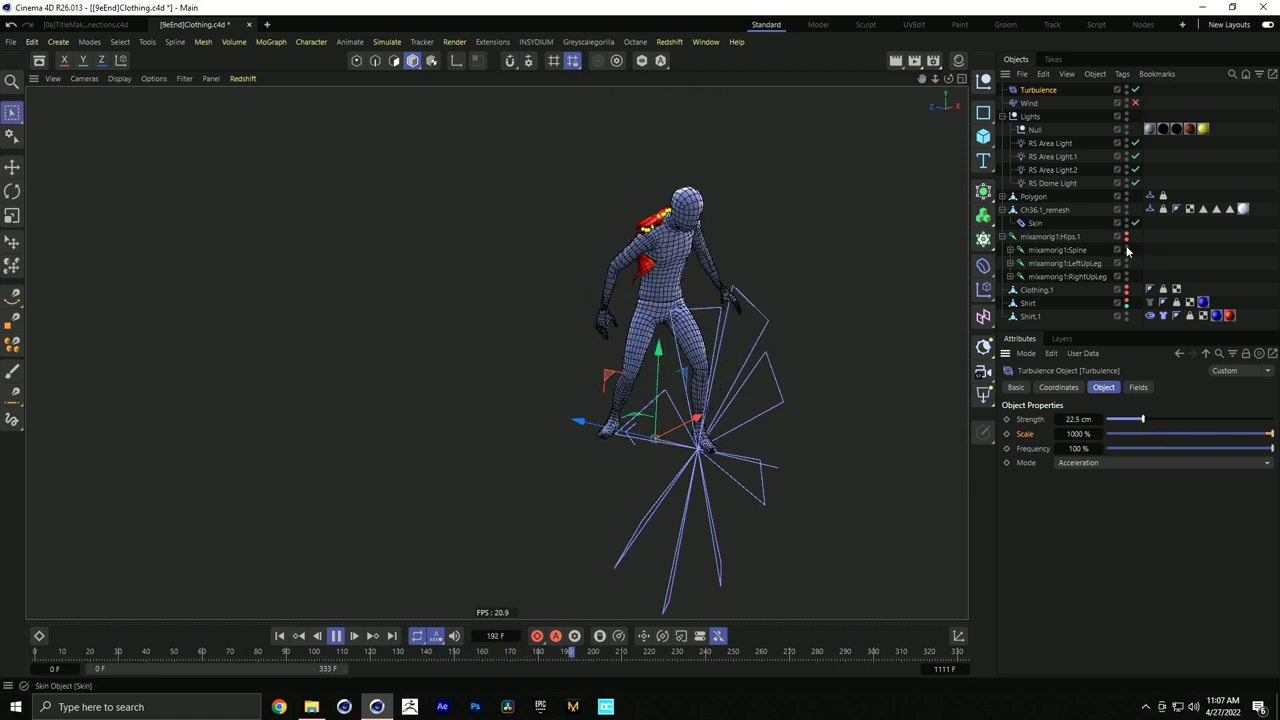
pyautogui.click(1135, 103)
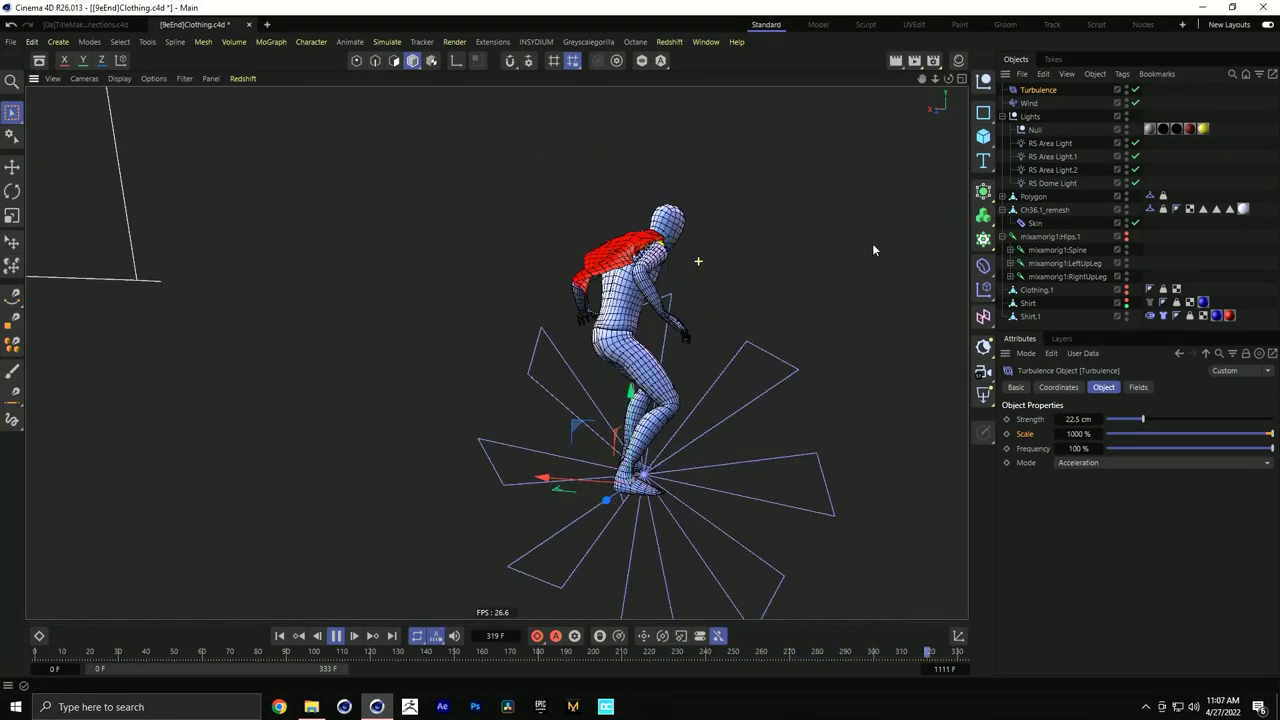
pyautogui.click(337, 637)
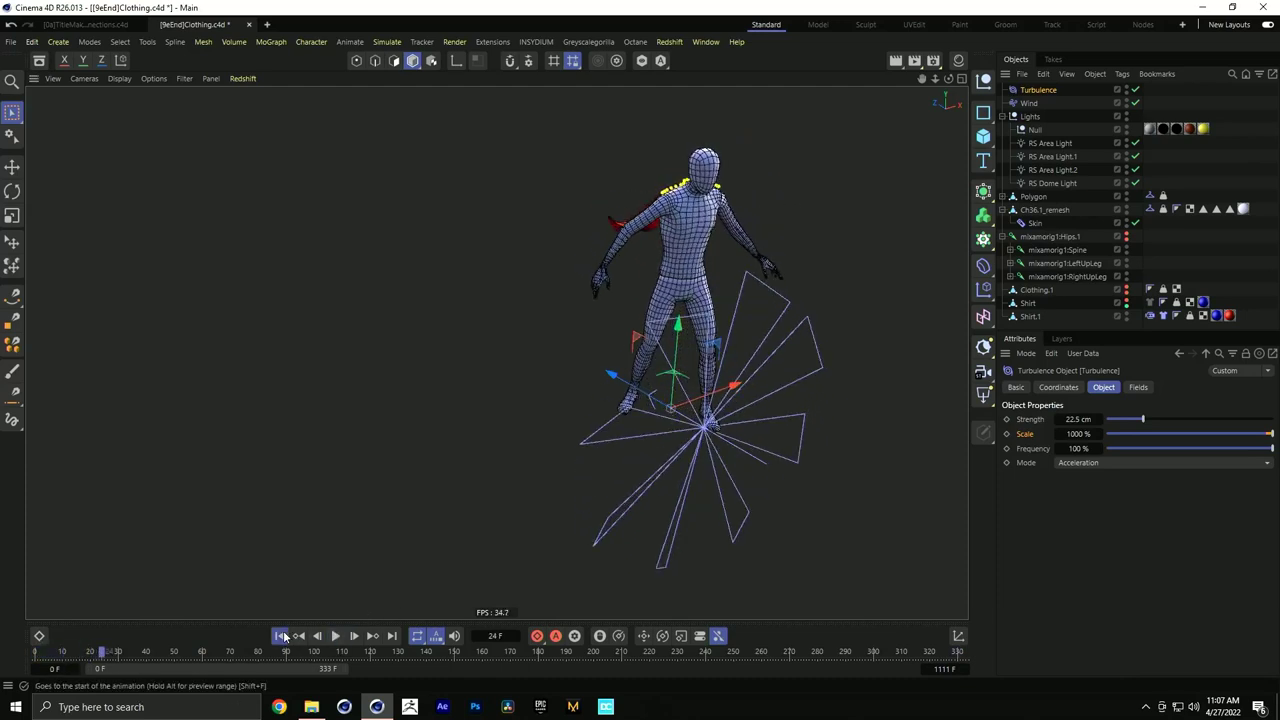
# Rewind to frame 0, review the Shirt Cloth tag's Dresser and Basic settings, and replay the simulation
pyautogui.click(281, 636)
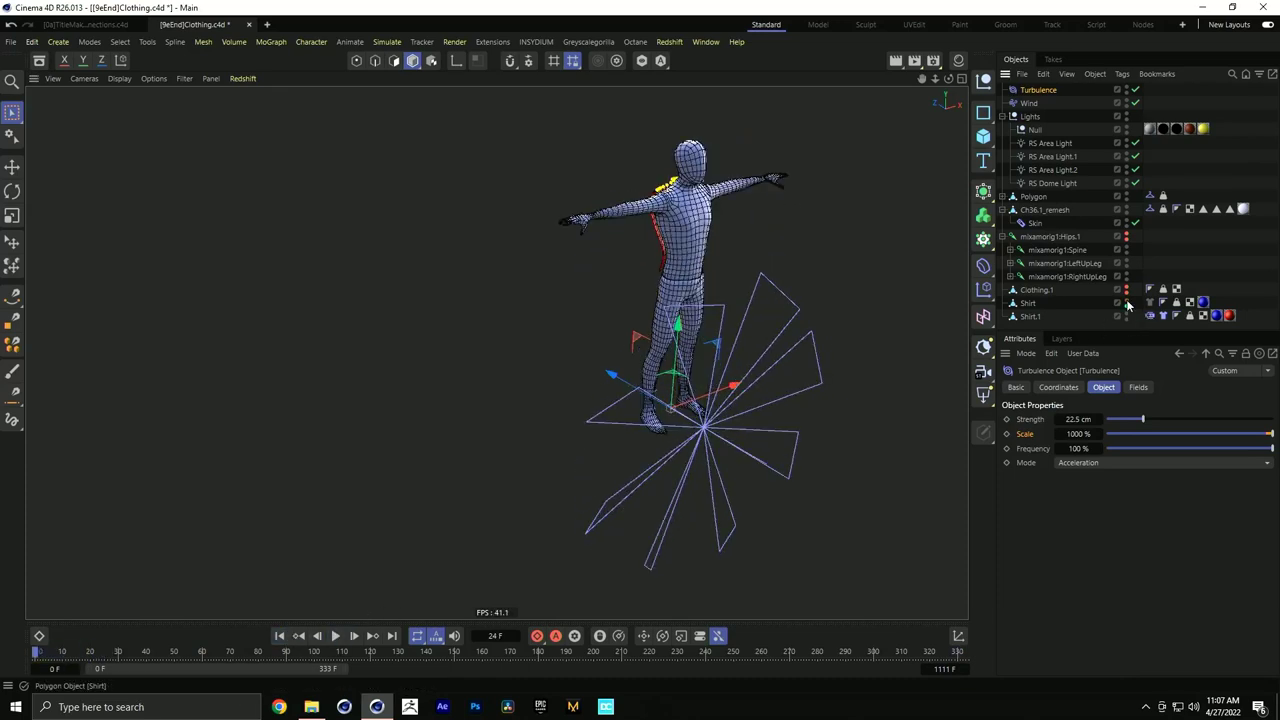
pyautogui.click(1151, 303)
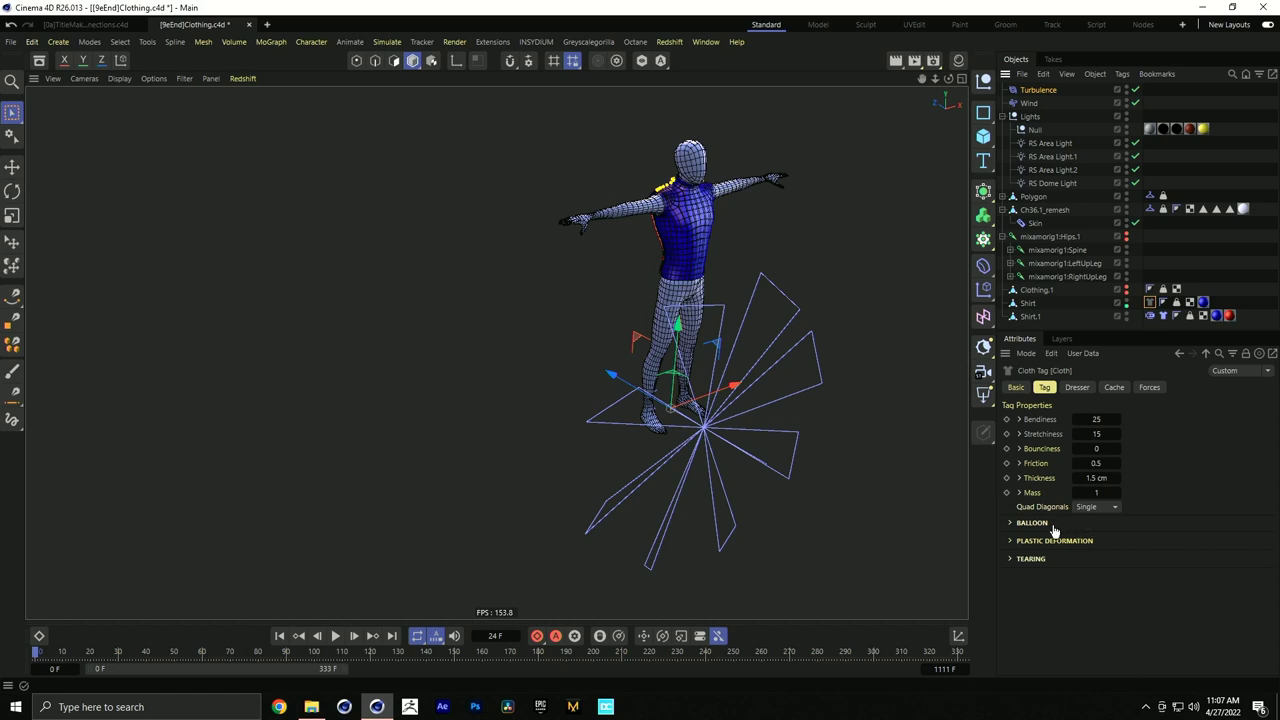
pyautogui.click(1078, 387)
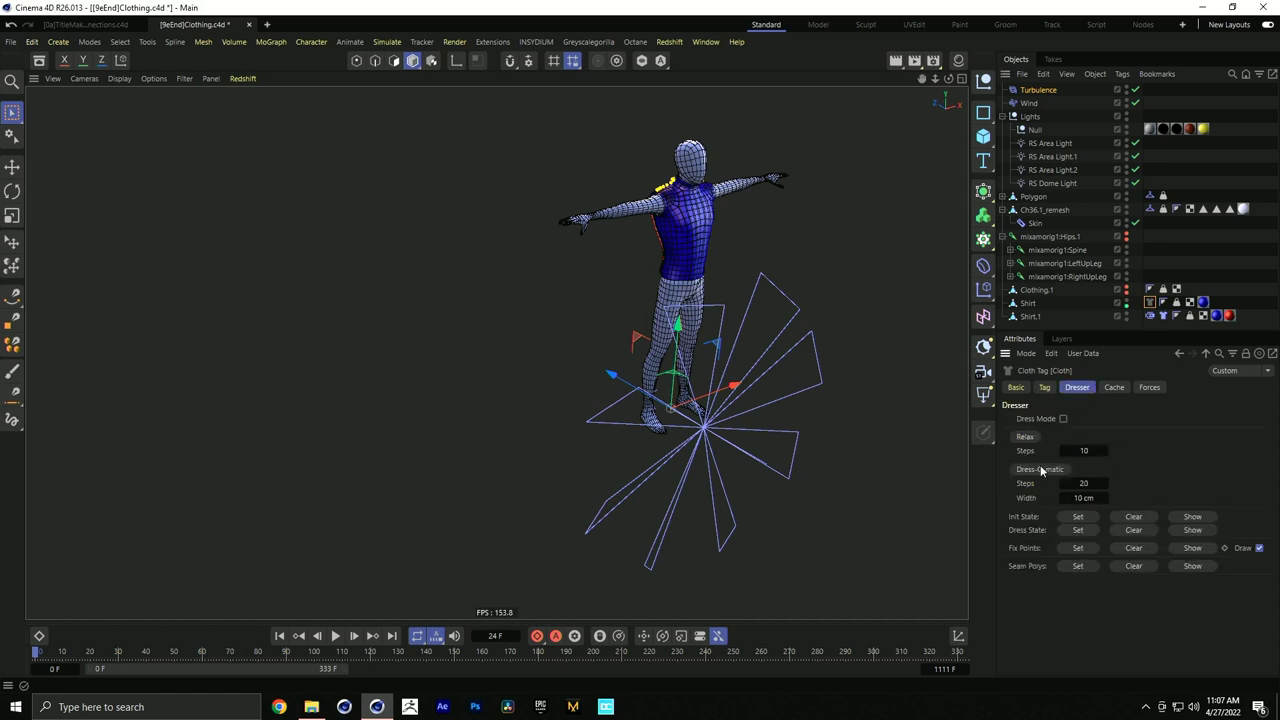
pyautogui.click(1044, 387)
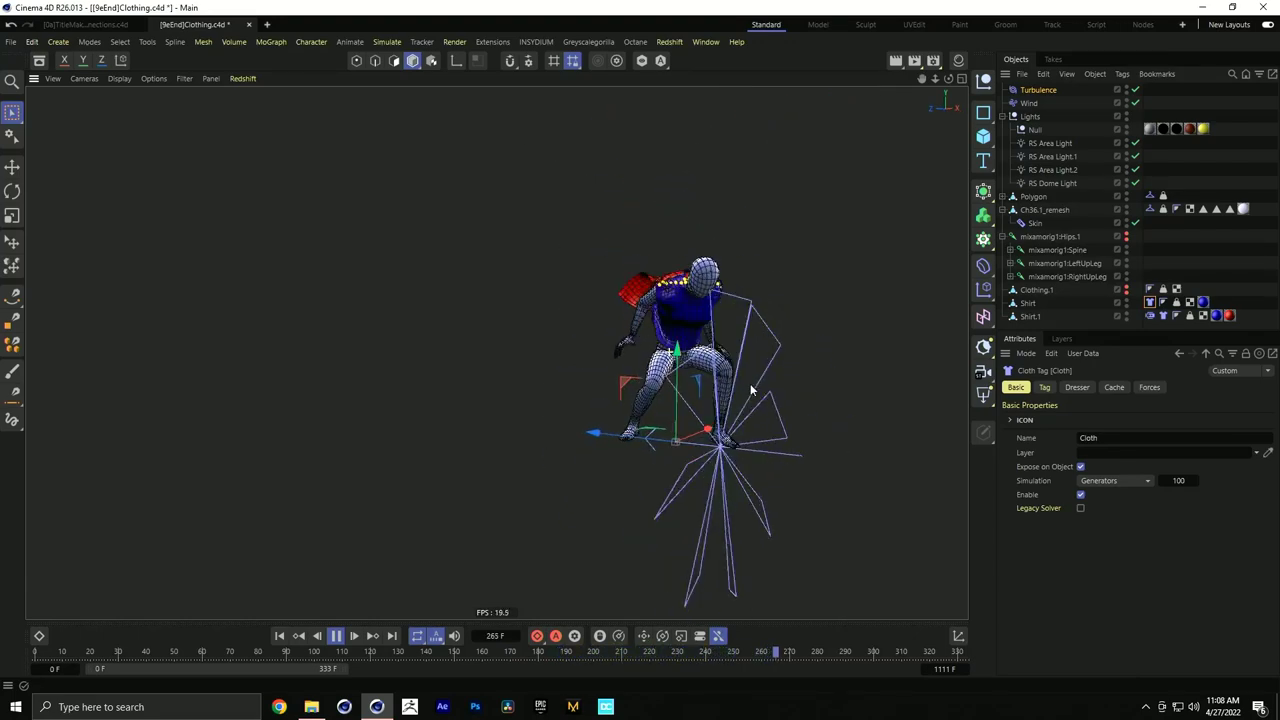
pyautogui.click(281, 636)
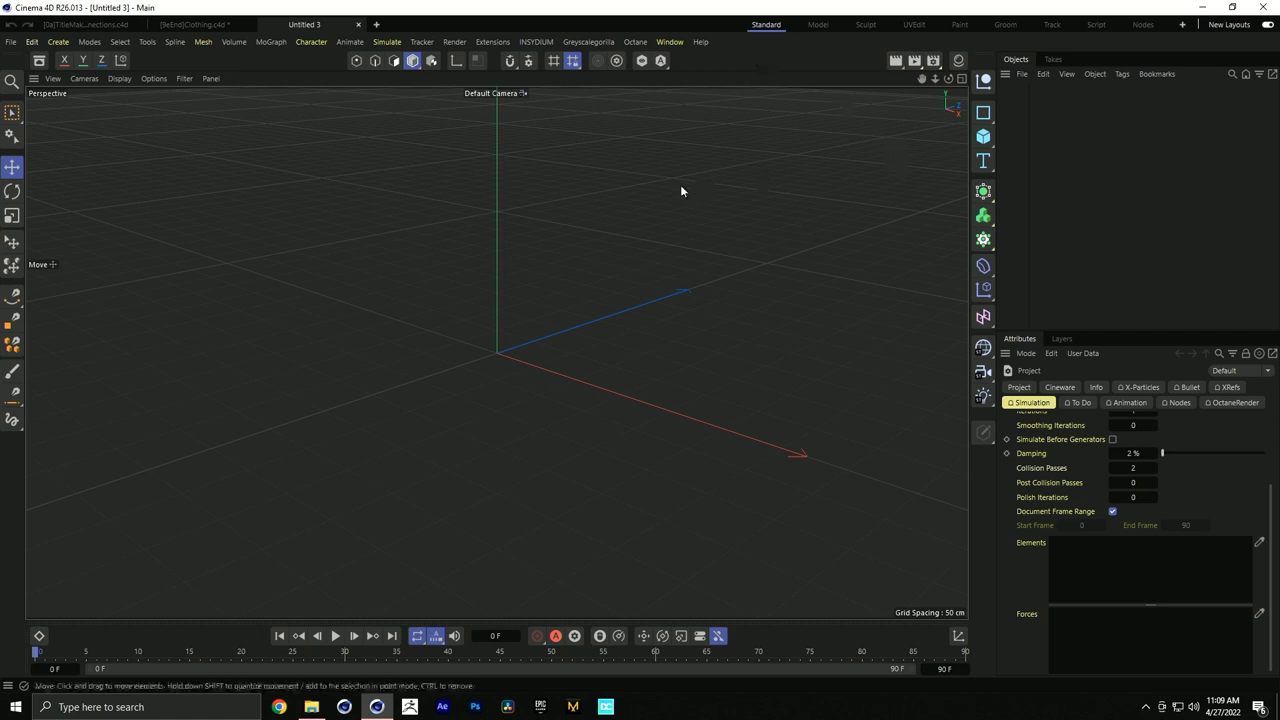
# Open the viewport display Filter options, then close them again
pyautogui.click(186, 78)
pyautogui.moveTo(207, 106)
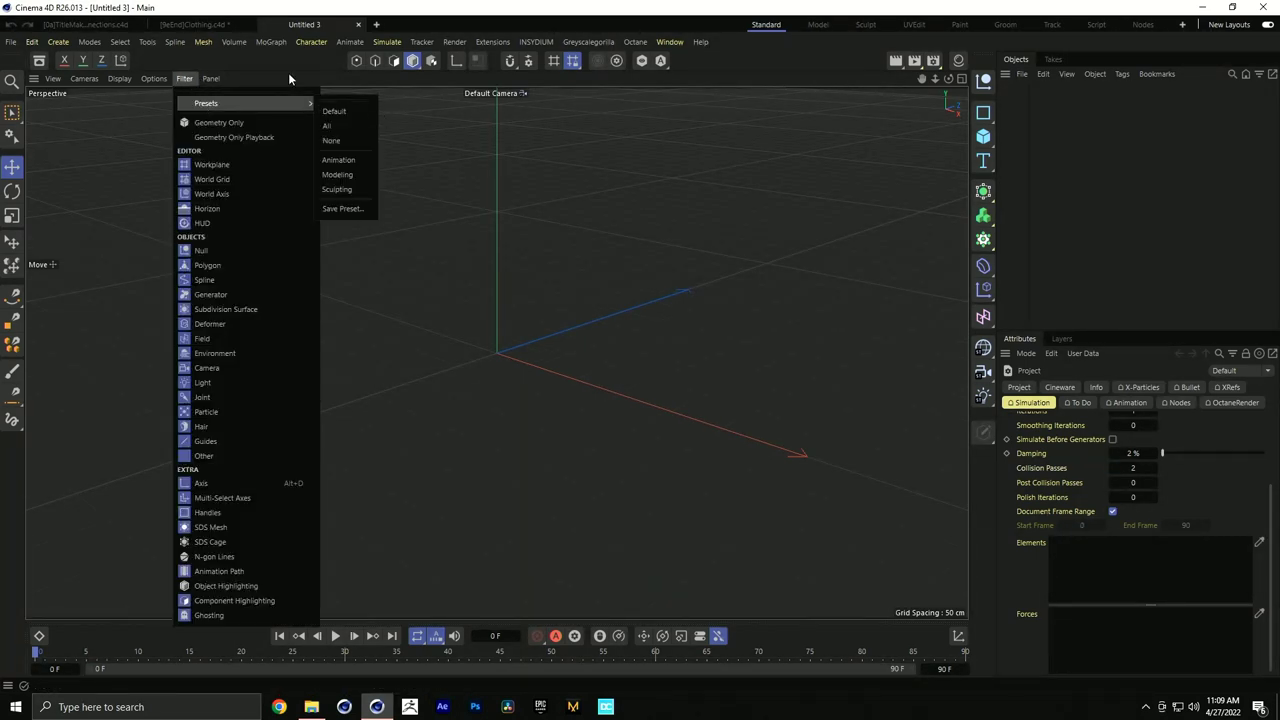
pyautogui.click(824, 77)
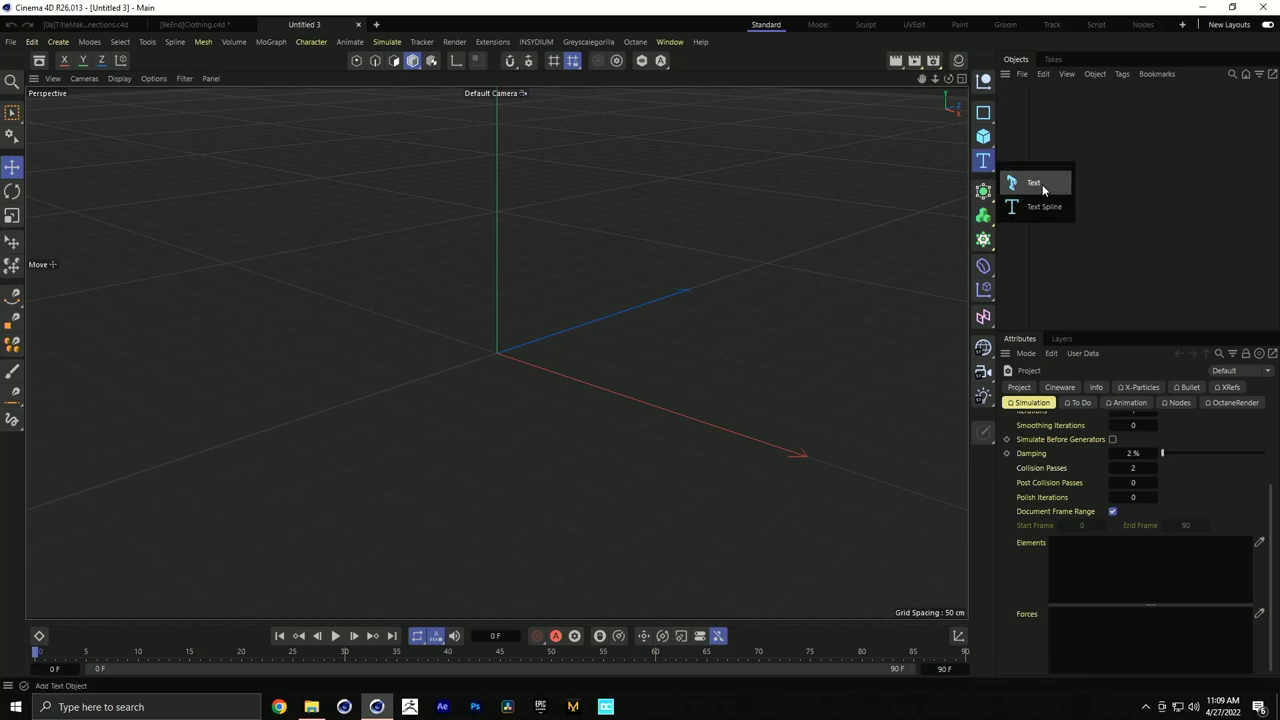
# Add 3D text 'RKT' with Middle alignment, Futura PT Bold font and 39 cm depth
pyautogui.click(1034, 184)
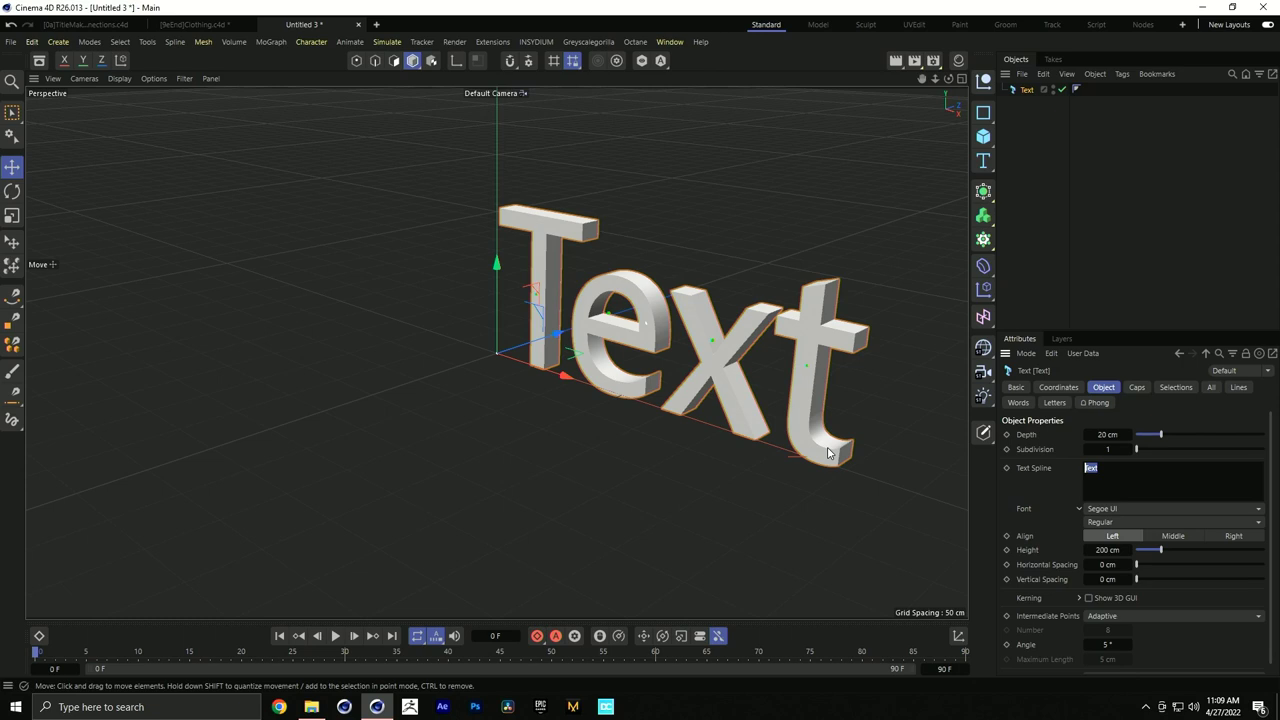
pyautogui.write('Rt')
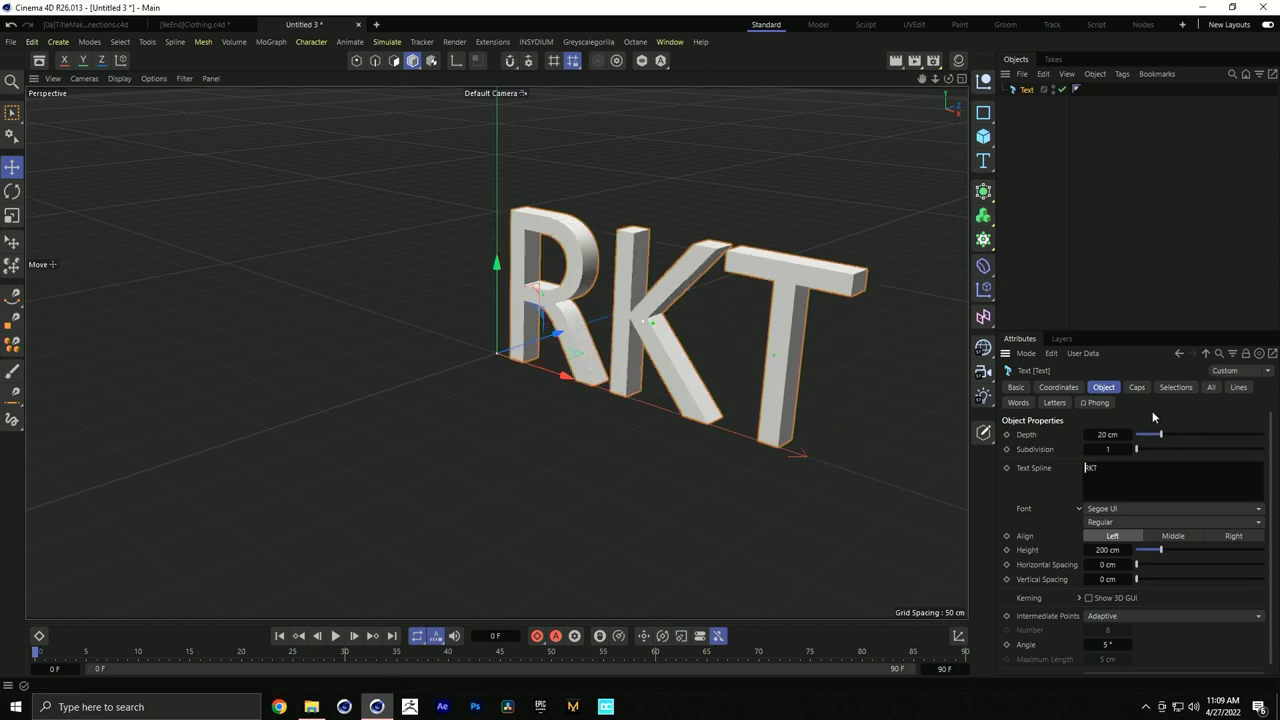
pyautogui.click(1166, 537)
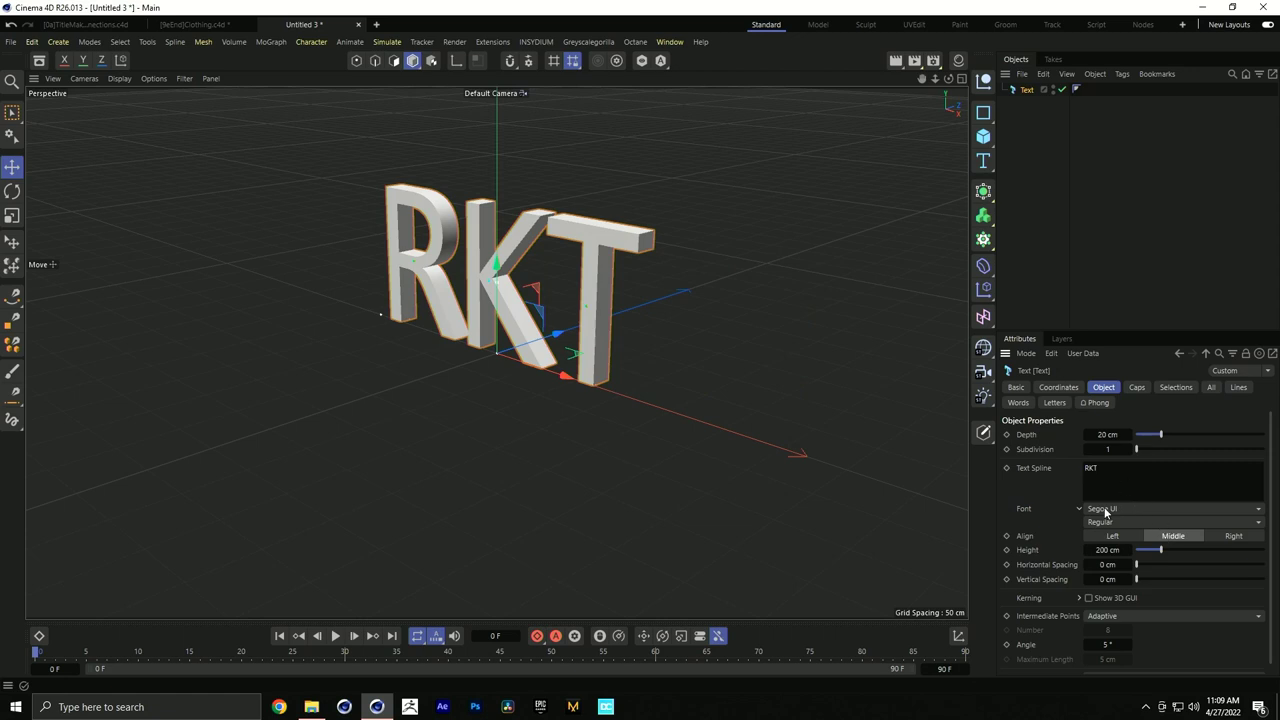
pyautogui.click(1115, 510)
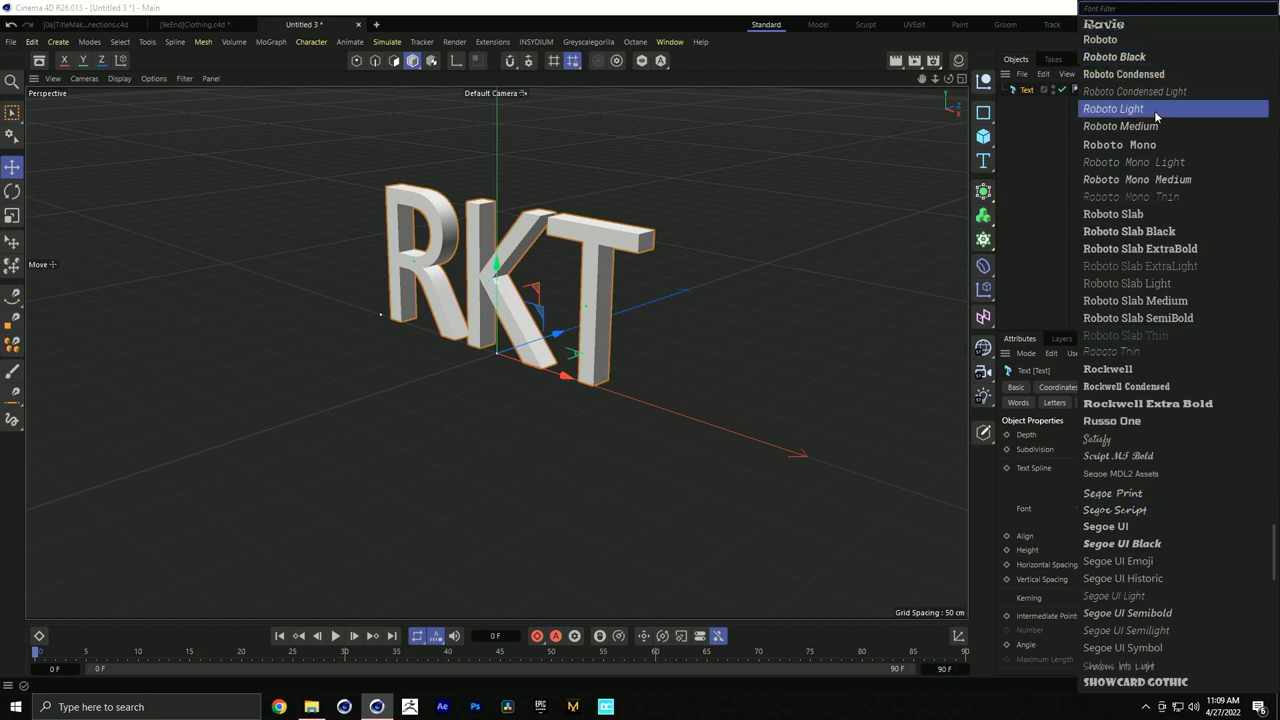
pyautogui.write('Fut')
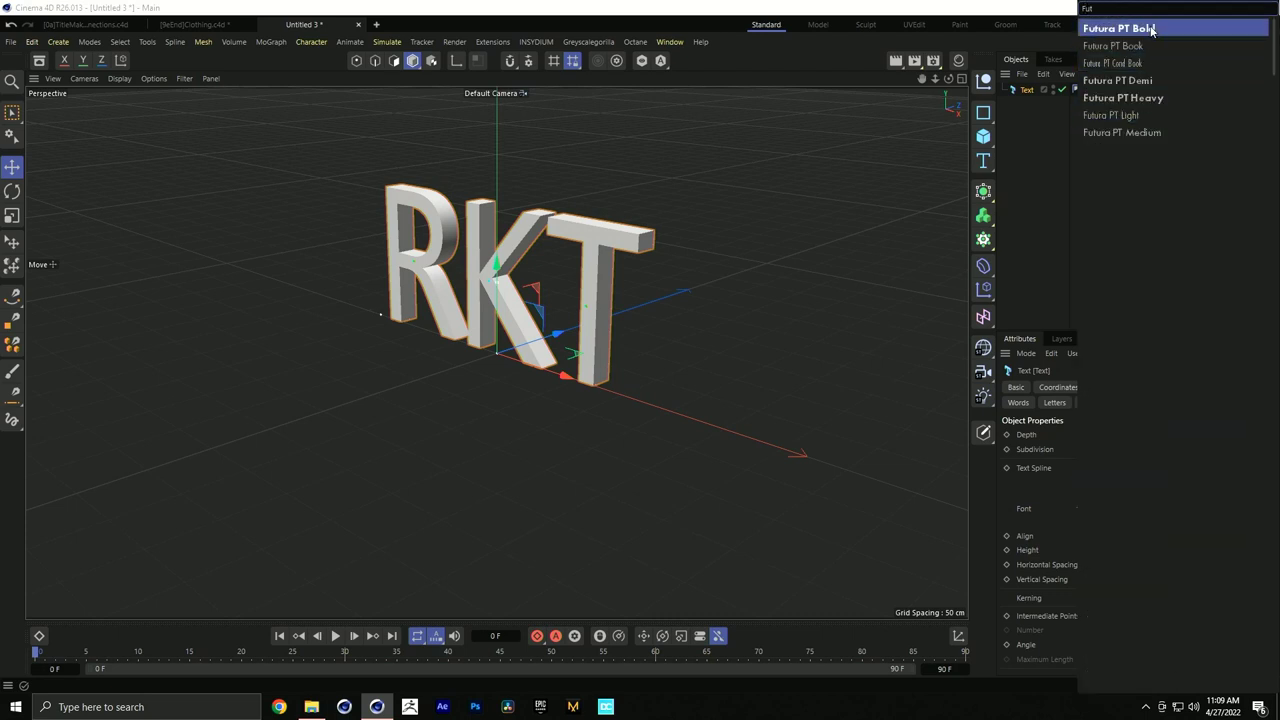
pyautogui.click(1150, 29)
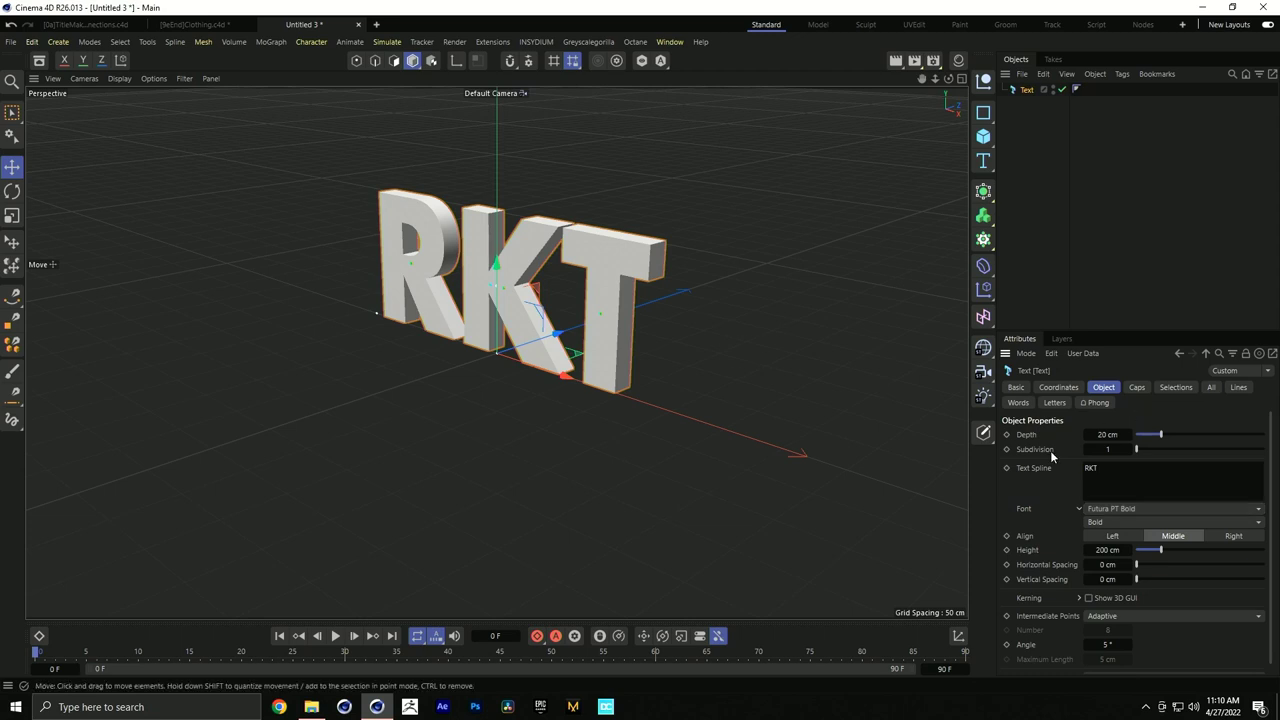
pyautogui.moveTo(1163, 436); pyautogui.dragTo(1186, 436)
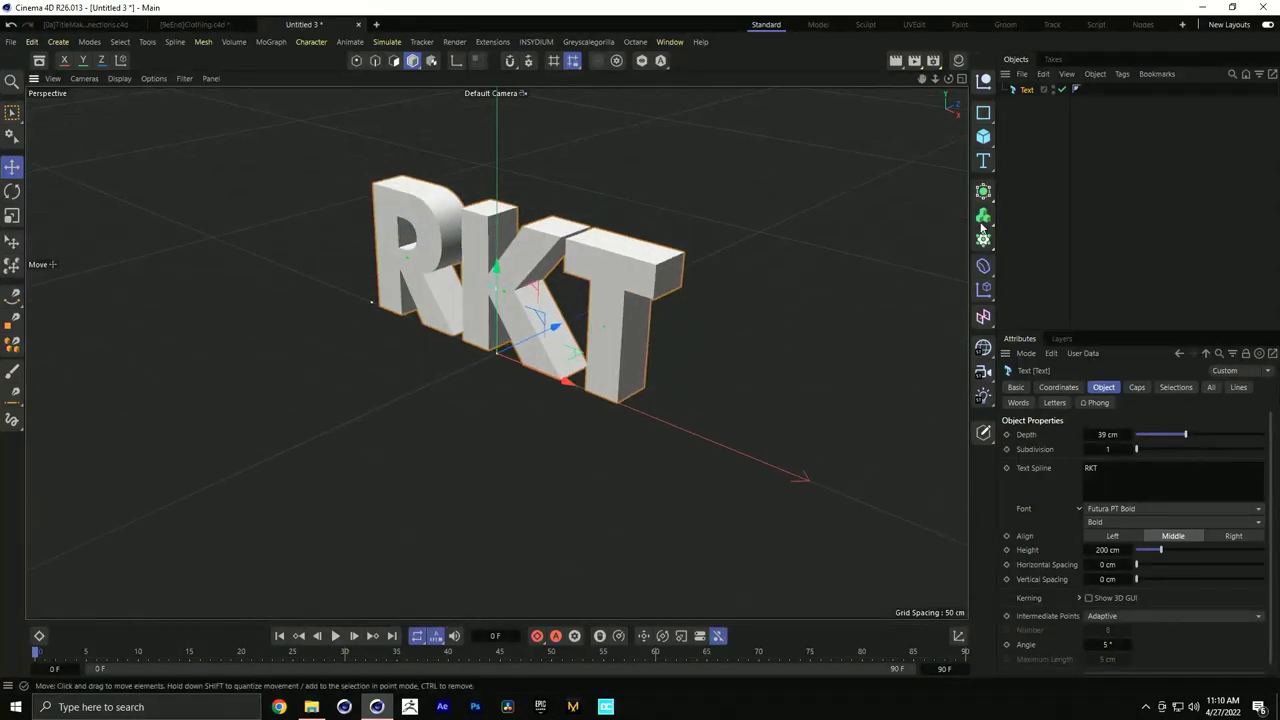
pyautogui.moveTo(984, 200); pyautogui.dragTo(1058, 261)
# Set the Volume Builder's Voxel Size to 5 cm
pyautogui.click(1050, 103)
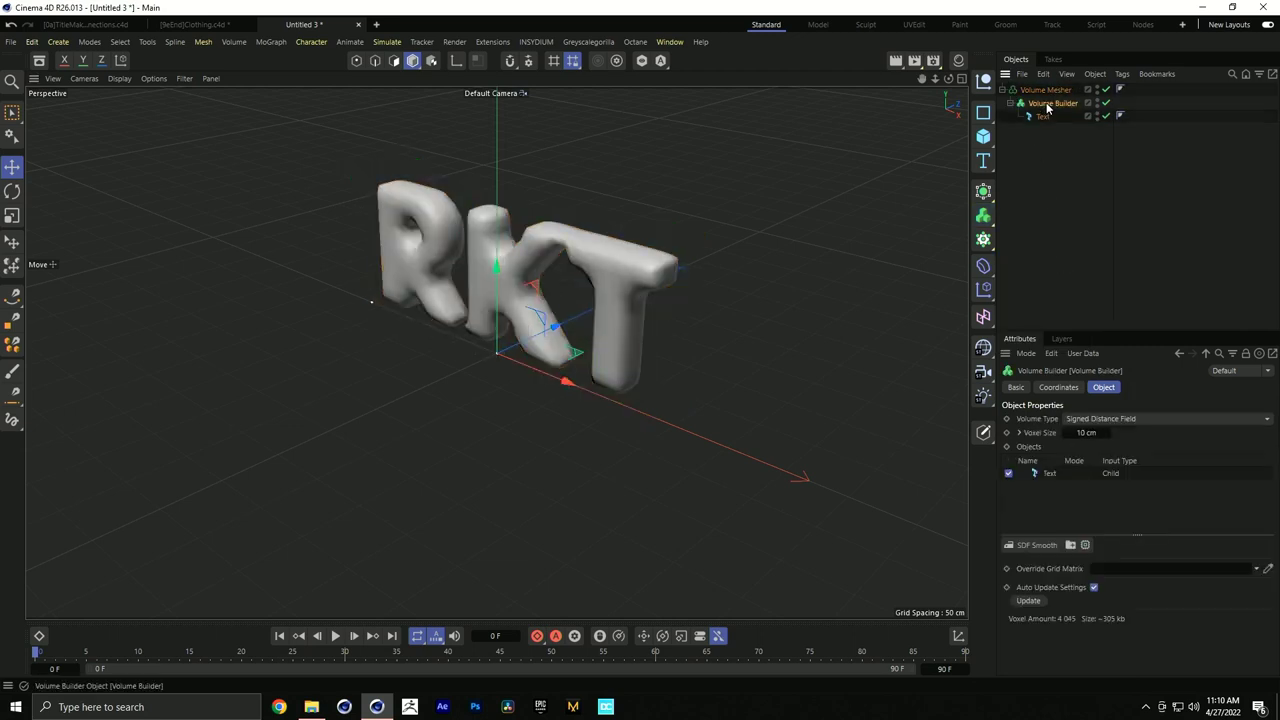
pyautogui.keyDown('alt'); pyautogui.moveTo(530, 287); pyautogui.dragTo(567, 259); pyautogui.keyUp('alt')
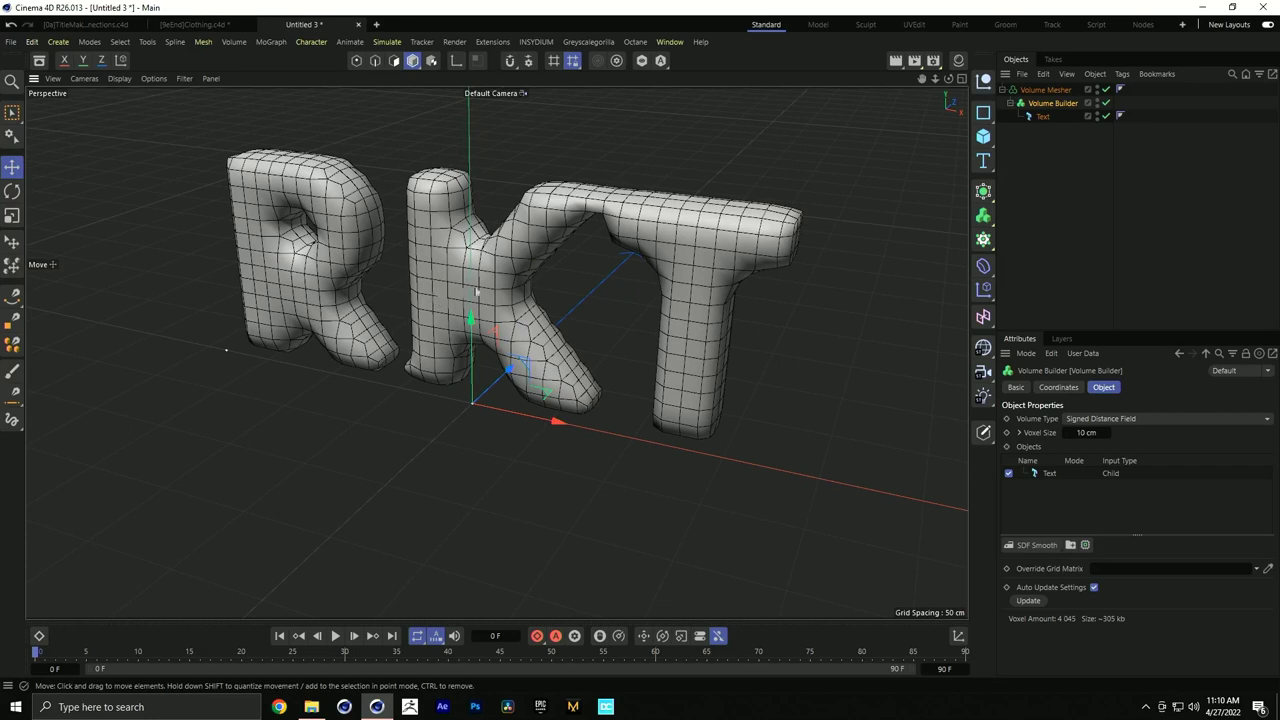
pyautogui.doubleClick(1086, 432)
pyautogui.write('5')
pyautogui.press('Return')
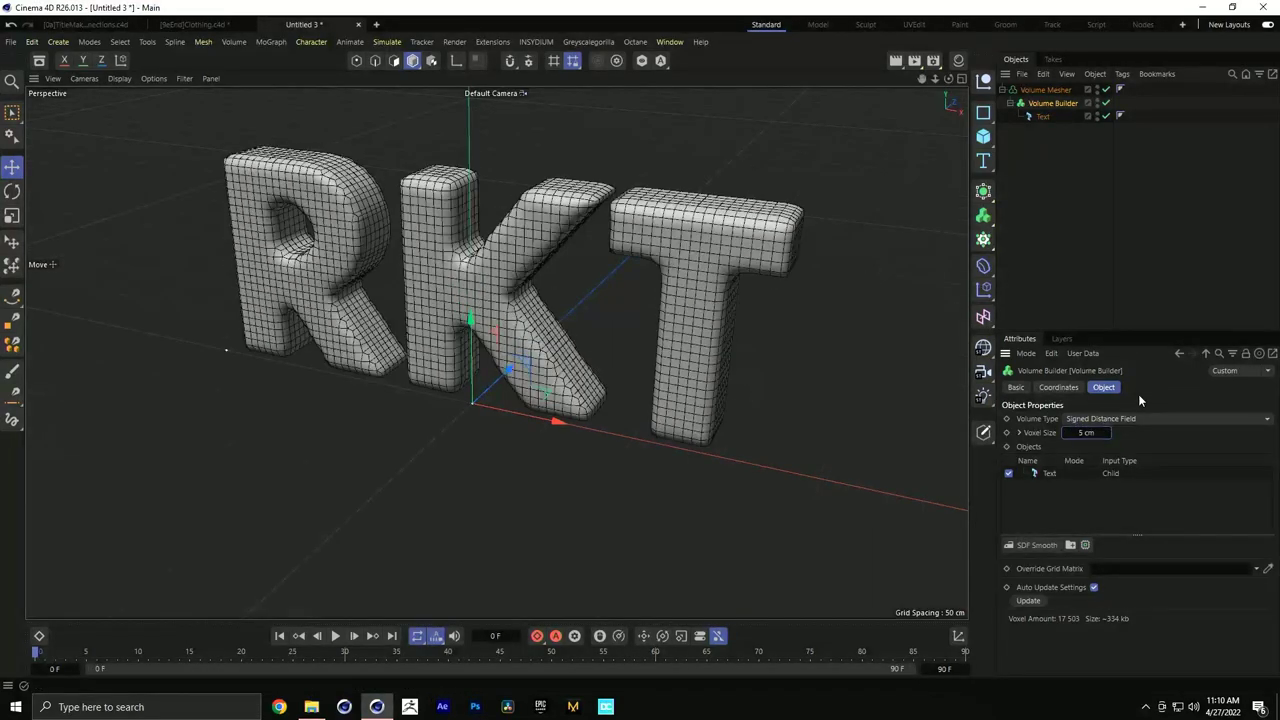
pyautogui.moveTo(550, 419); pyautogui.dragTo(570, 424)
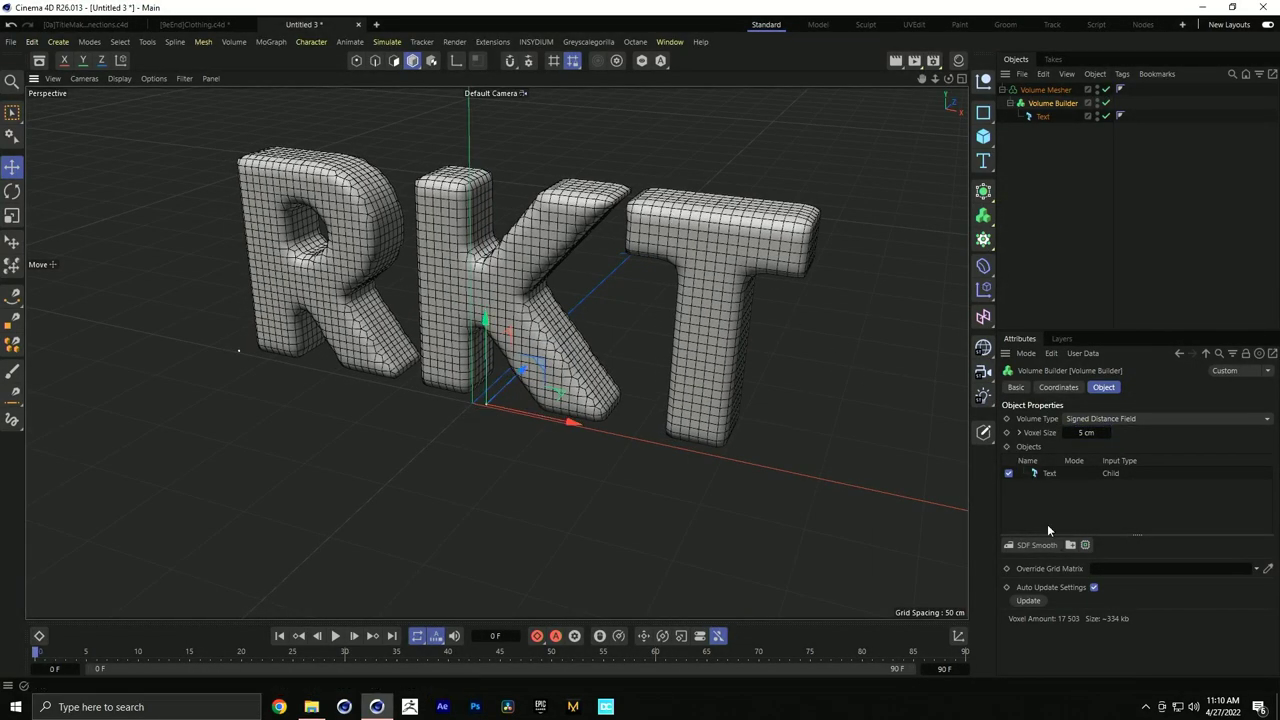
pyautogui.hotkey('ctrl', 'z')
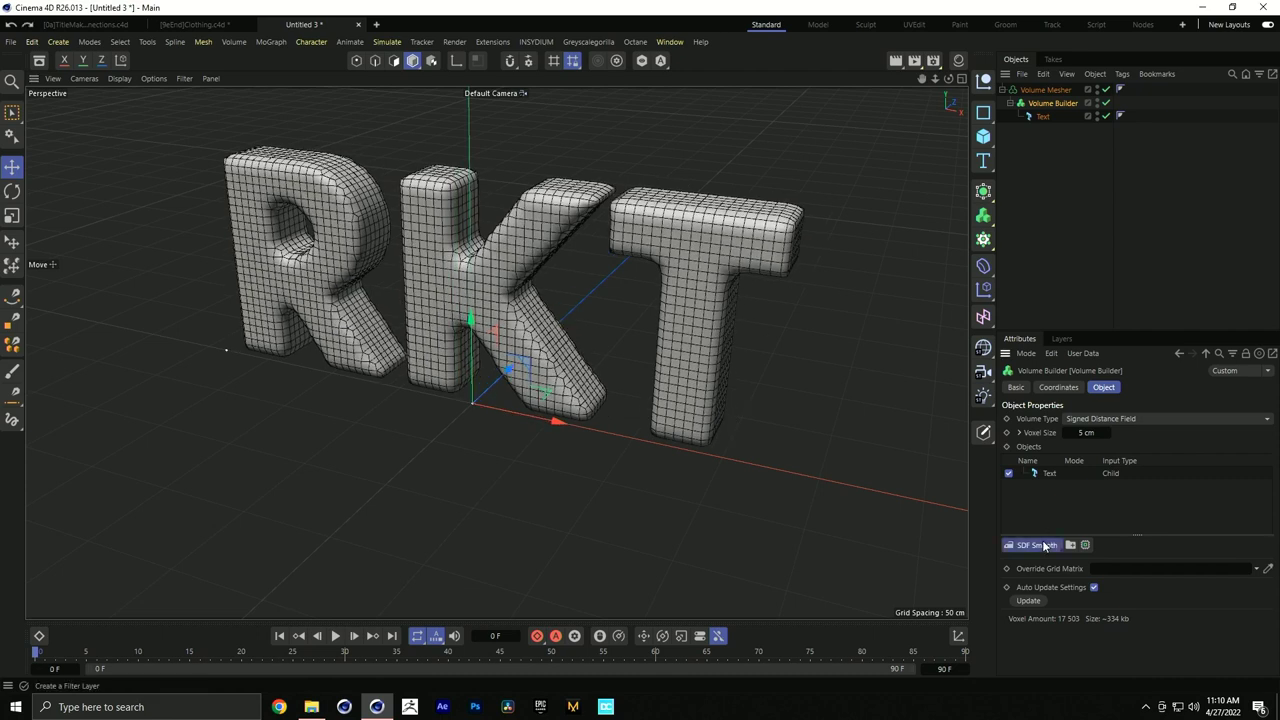
# Add an SDF Smooth filter to the volume with 36% Strength
pyautogui.click(1036, 544)
pyautogui.moveTo(1216, 595); pyautogui.dragTo(1173, 611)
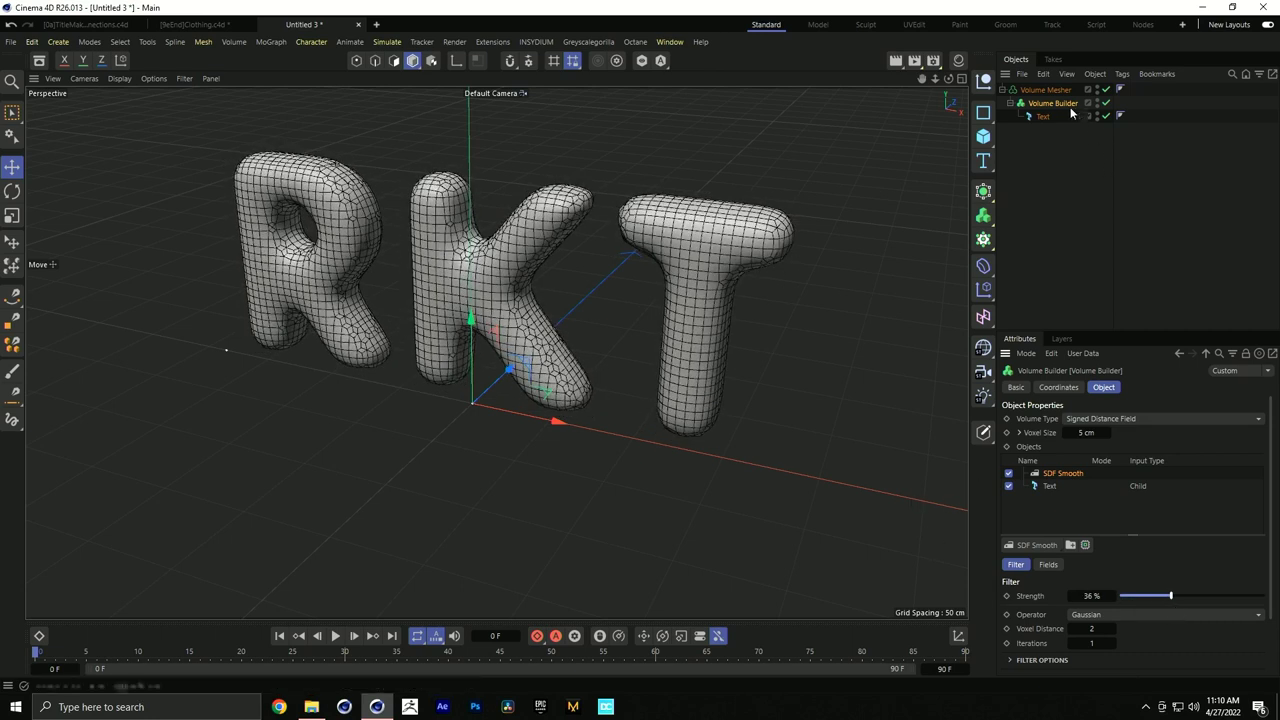
pyautogui.click(1045, 90)
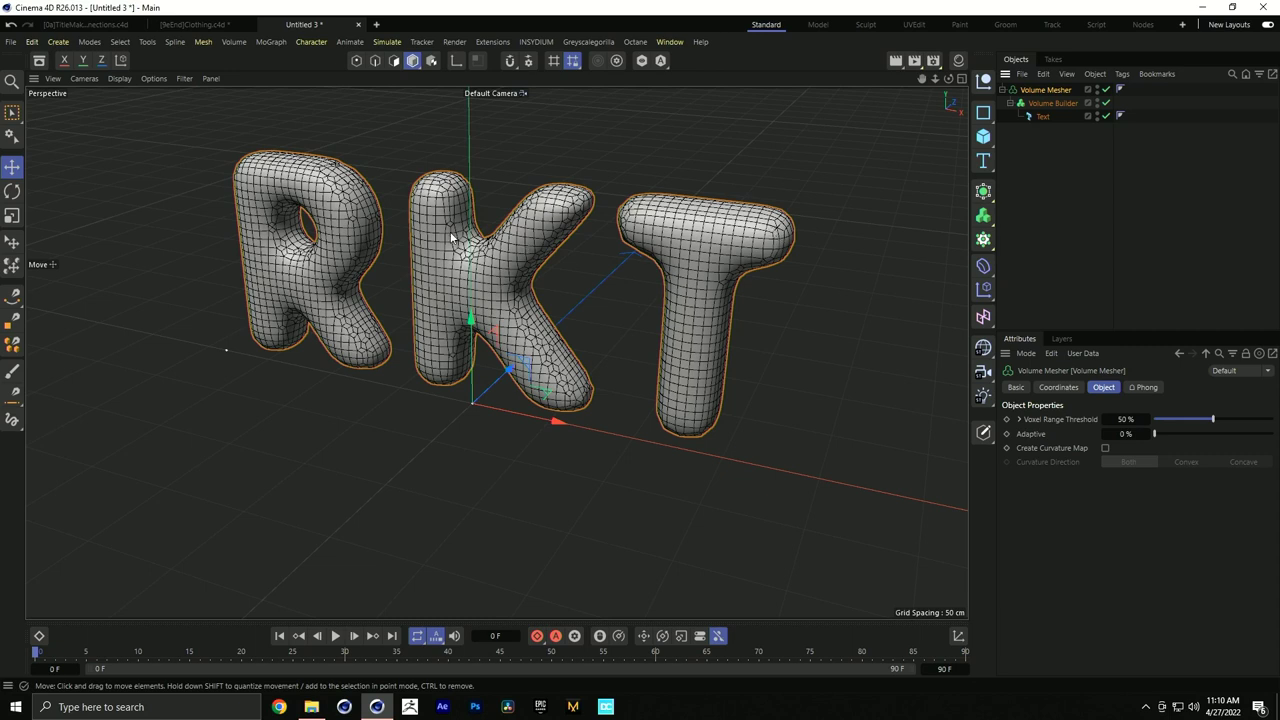
# Zoom in on the K's voxel mesh and back out, then orbit to a straight front view
pyautogui.scroll(5, 451, 237)
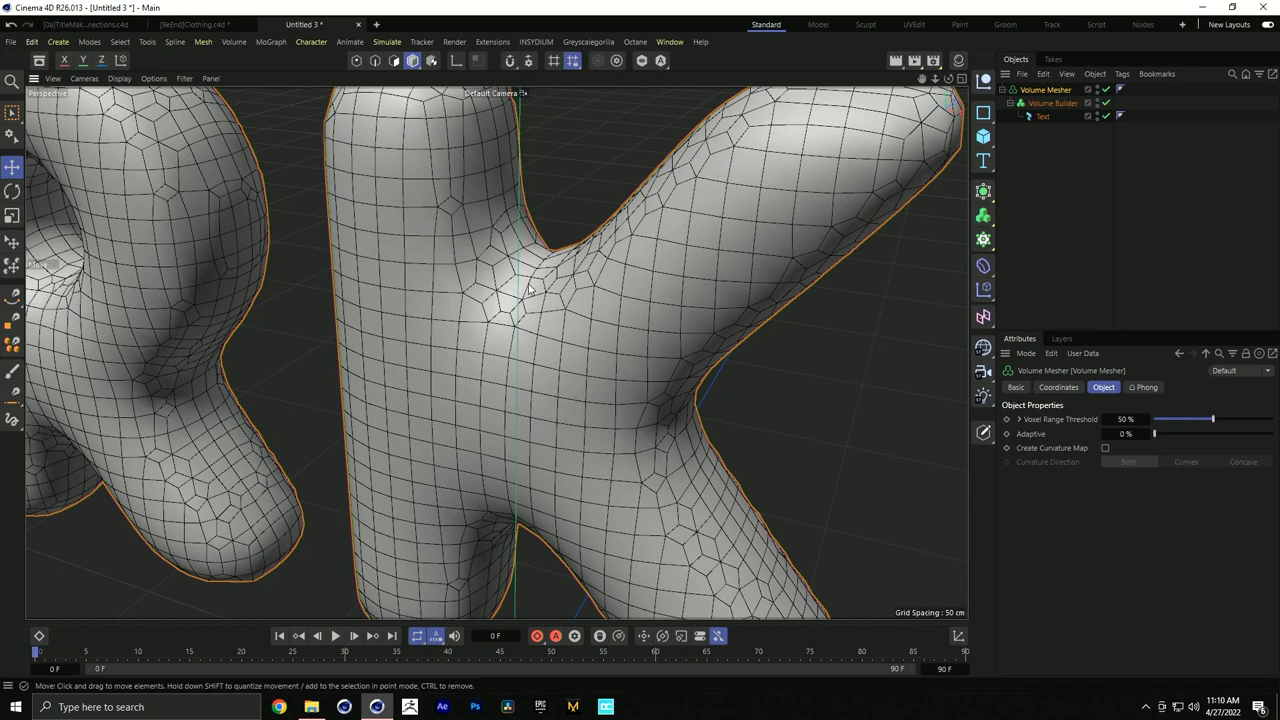
pyautogui.scroll(-5, 493, 337)
pyautogui.keyDown('alt'); pyautogui.moveTo(493, 337); pyautogui.dragTo(525, 238); pyautogui.keyUp('alt')
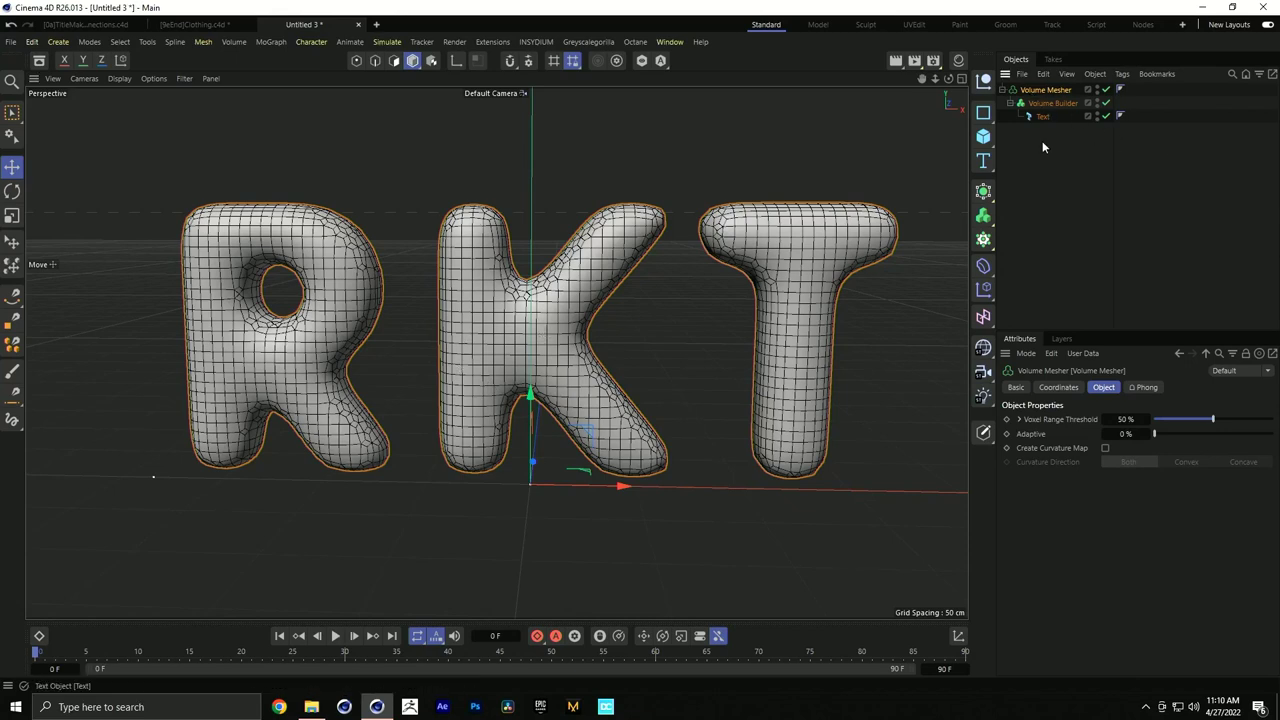
pyautogui.click(983, 191)
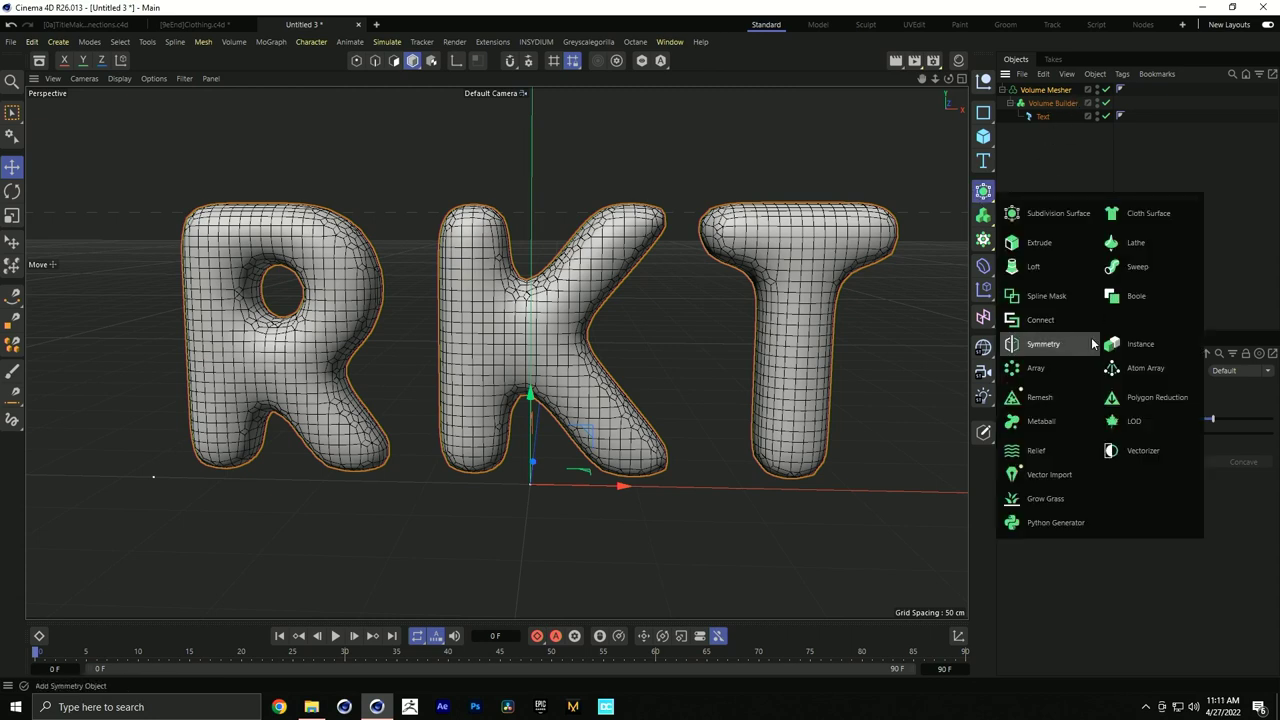
# Add a Remesh generator over the volume mesh and turn off SDF Smooth in the Volume Builder
pyautogui.keyDown('alt'); pyautogui.click(1039, 397); pyautogui.keyUp('alt')
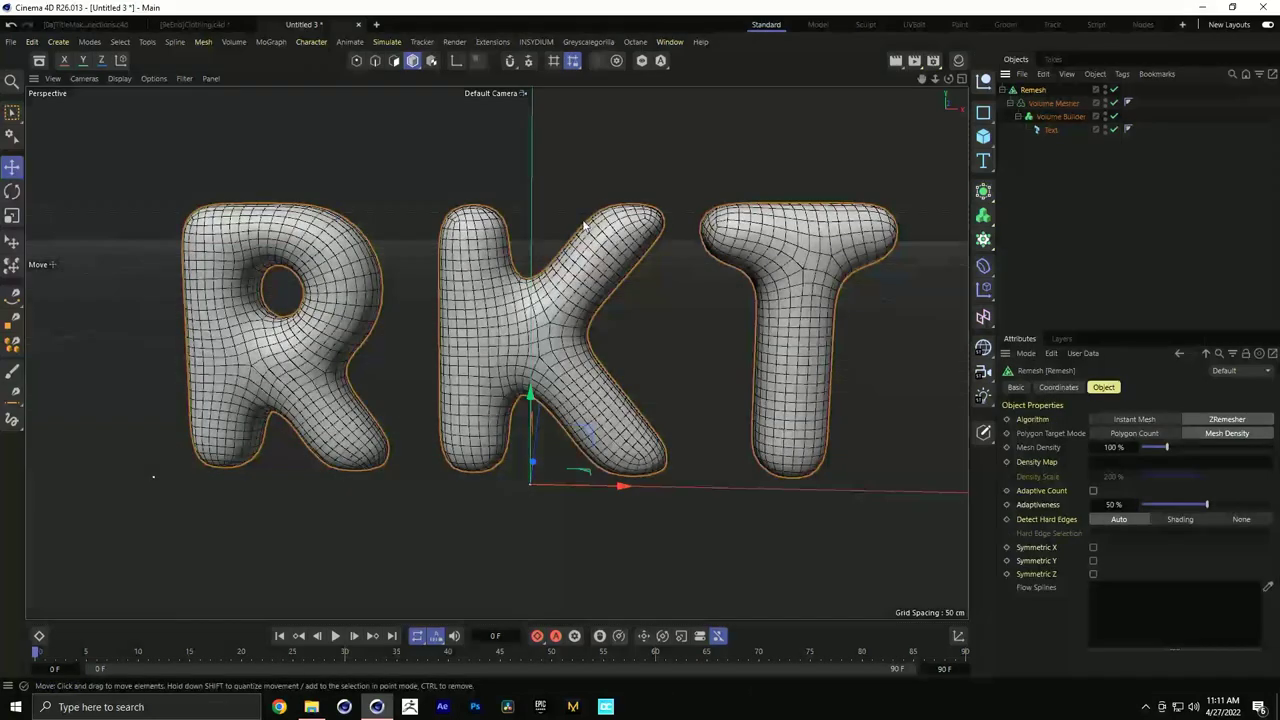
pyautogui.moveTo(617, 250)
pyautogui.keyDown('alt'); pyautogui.mouseDown()
pyautogui.moveTo(590, 265)
pyautogui.moveTo(625, 250)
pyautogui.mouseUp(); pyautogui.keyUp('alt')
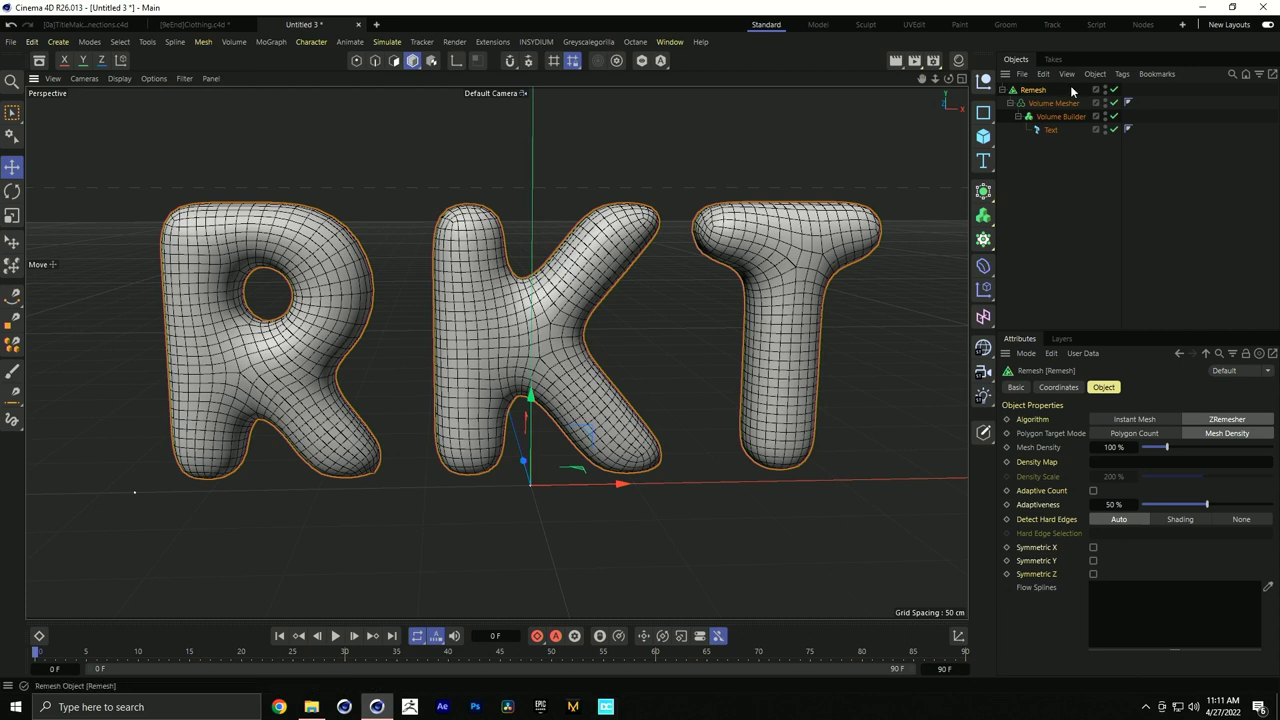
pyautogui.click(1070, 117)
pyautogui.click(1008, 473)
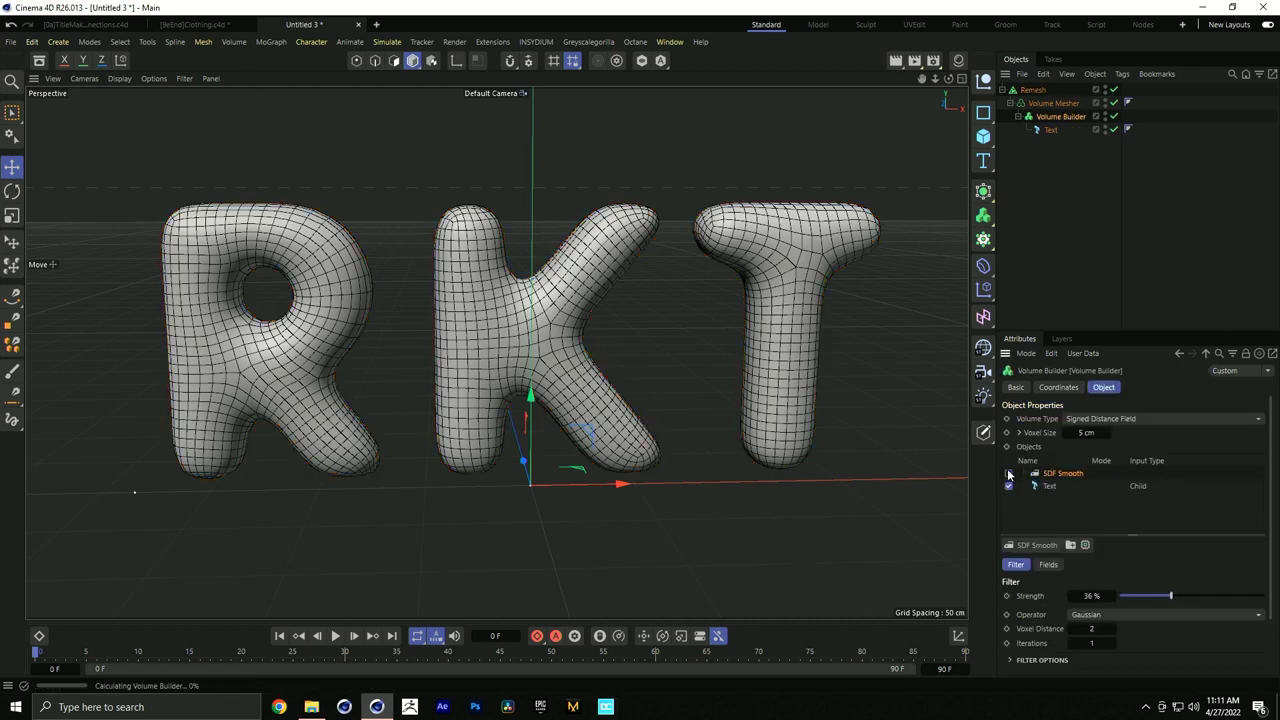
pyautogui.keyDown('alt'); pyautogui.moveTo(800, 165); pyautogui.dragTo(743, 203); pyautogui.keyUp('alt')
# Set Remesh Mesh Density to 50% and Adaptiveness to 100%, then disable Remesh
pyautogui.click(1038, 90)
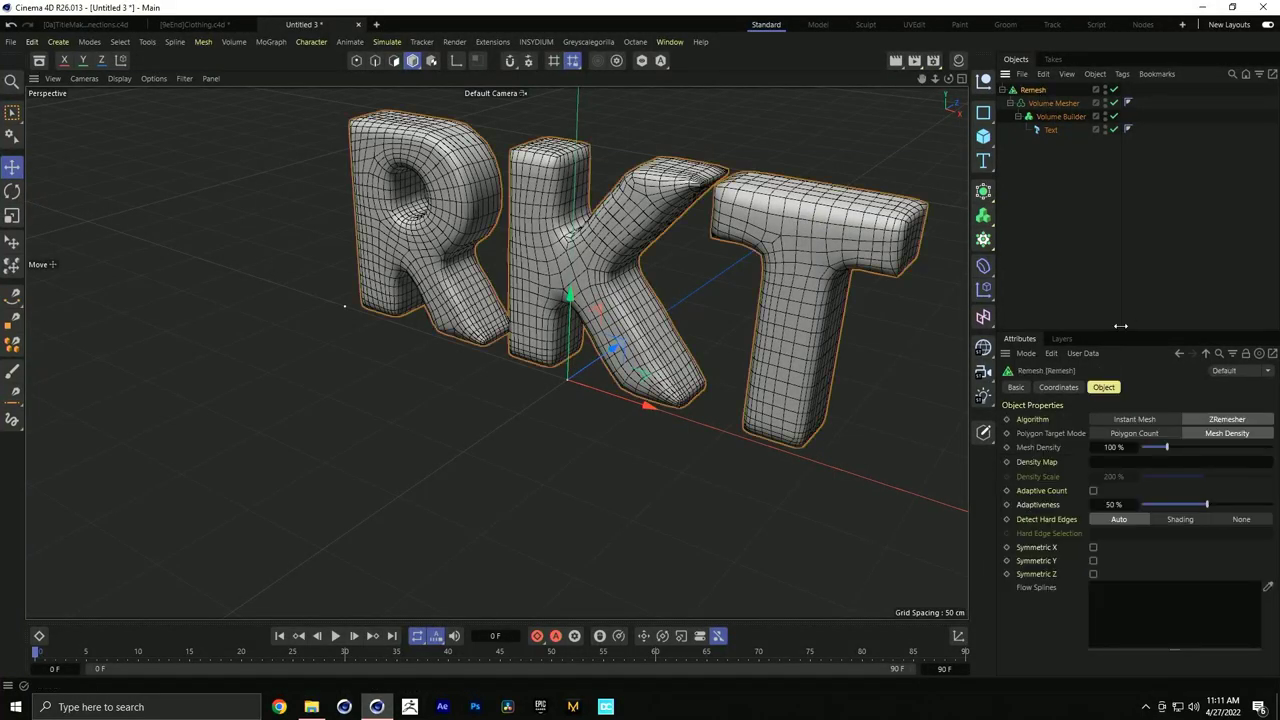
pyautogui.click(1112, 448)
pyautogui.write('50')
pyautogui.press('Return')
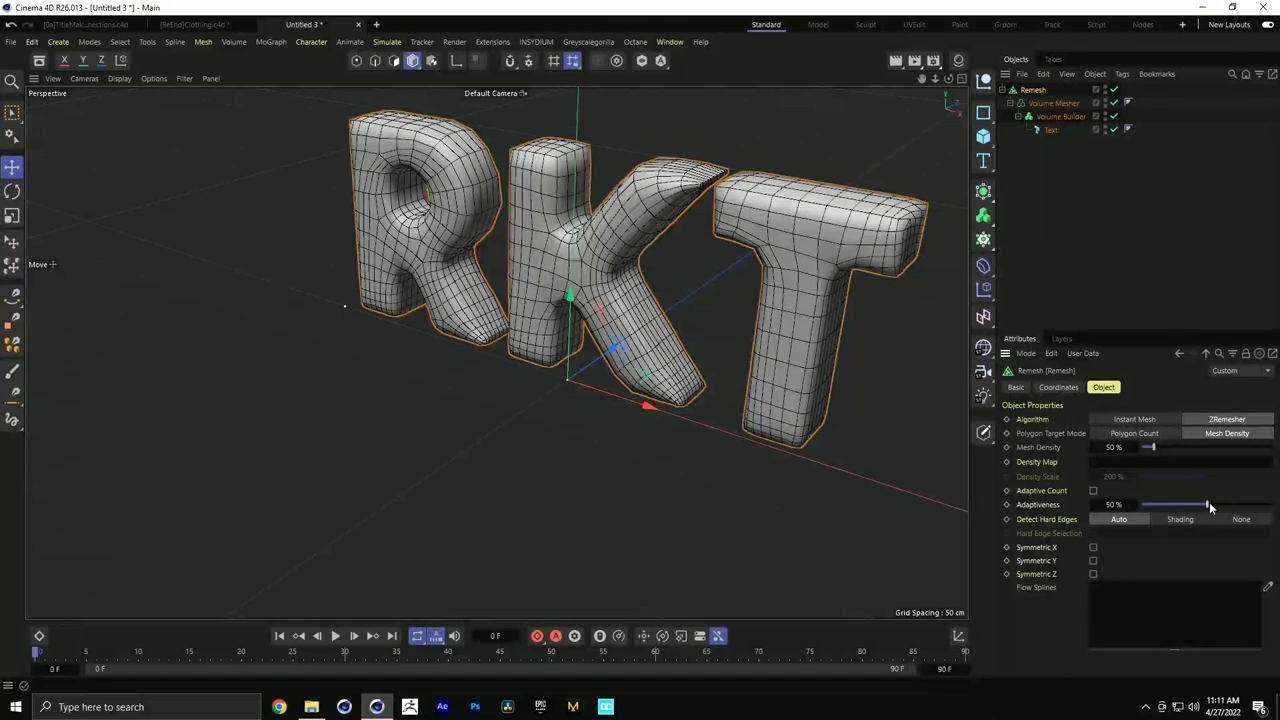
pyautogui.moveTo(1208, 505); pyautogui.dragTo(1272, 505)
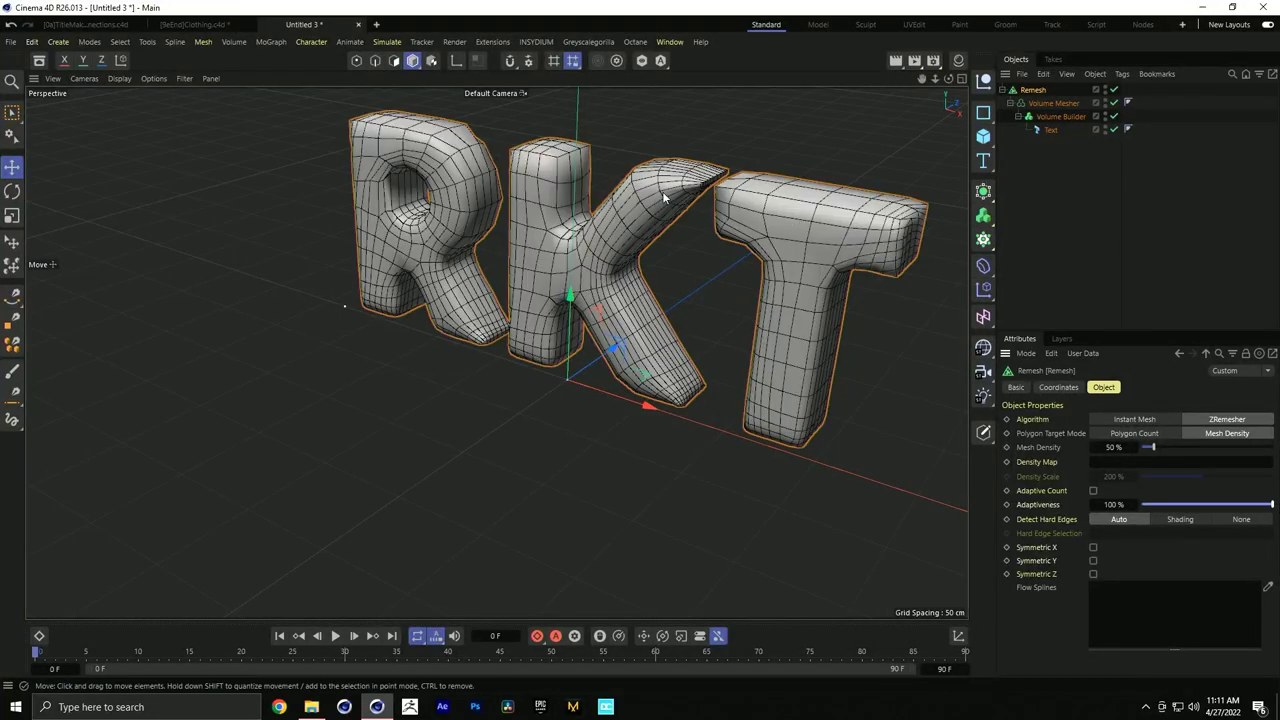
pyautogui.keyDown('alt'); pyautogui.moveTo(637, 222); pyautogui.dragTo(676, 222); pyautogui.keyUp('alt')
pyautogui.click(1114, 90)
pyautogui.click(1053, 103)
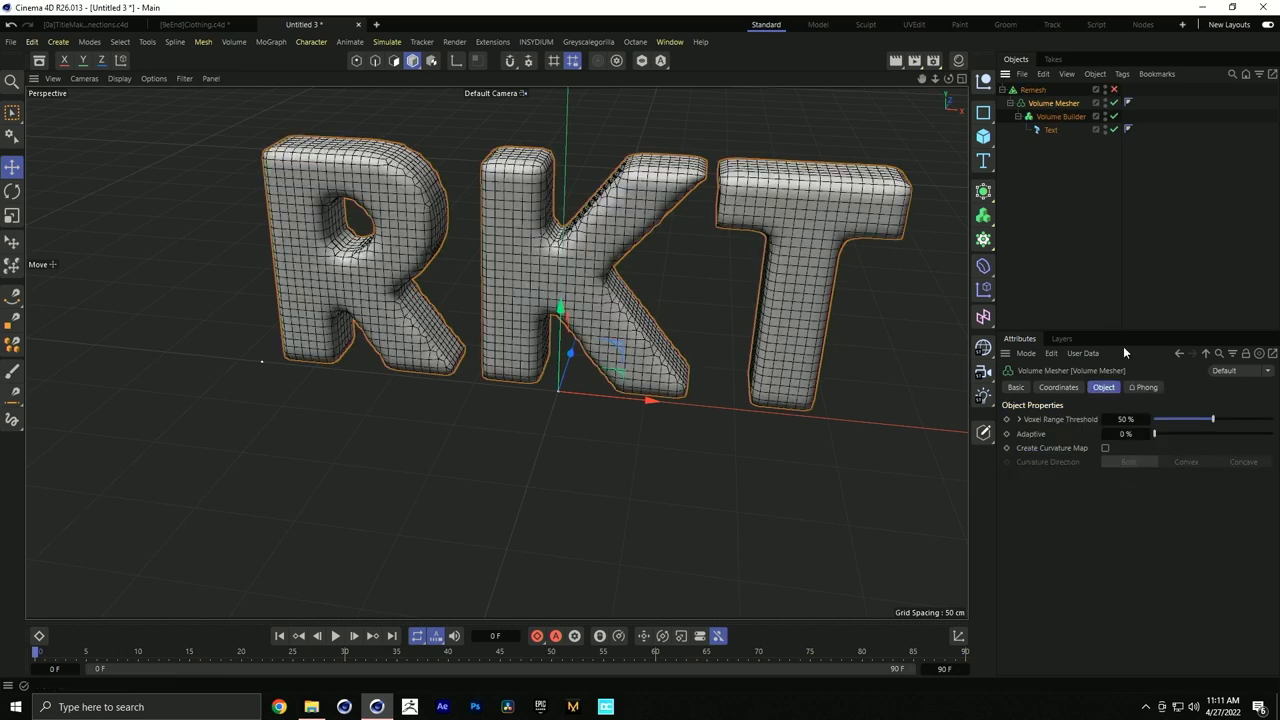
# Set the Volume Builder's Voxel Size to 2 cm and re-enable Remesh
pyautogui.press('Down')
pyautogui.click(1088, 432)
pyautogui.write('2')
pyautogui.press('Return')
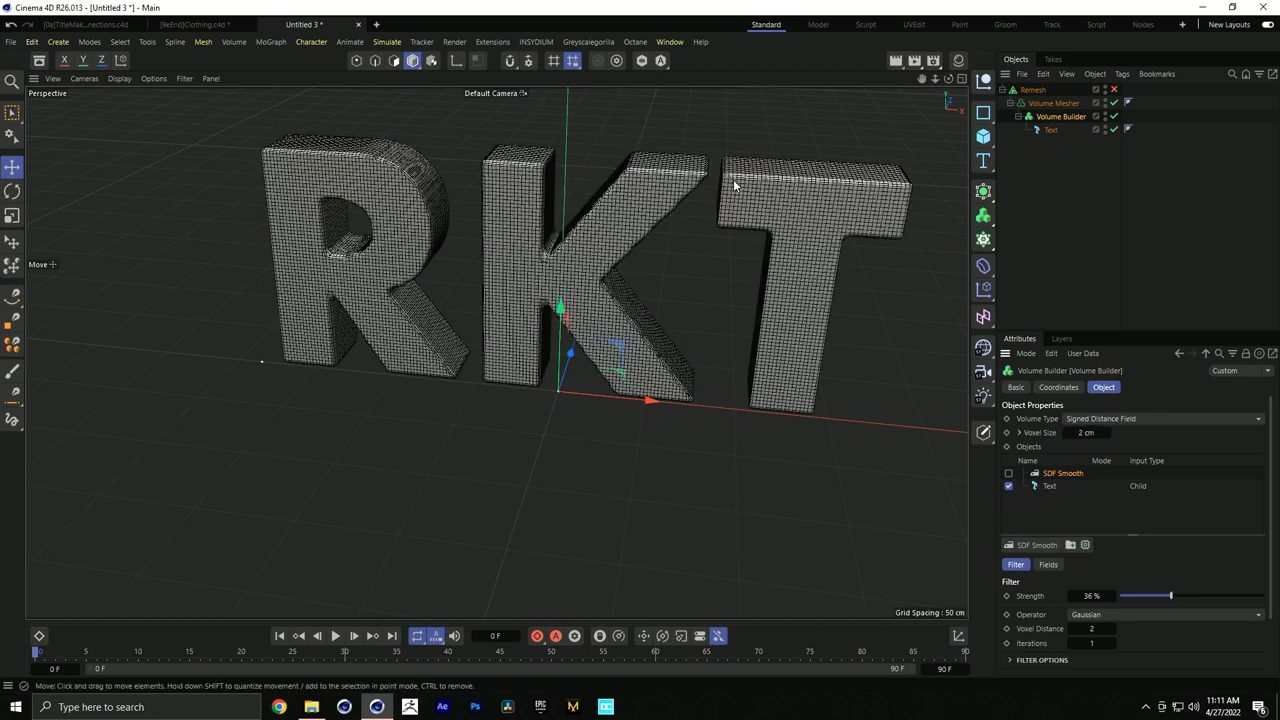
pyautogui.click(1113, 90)
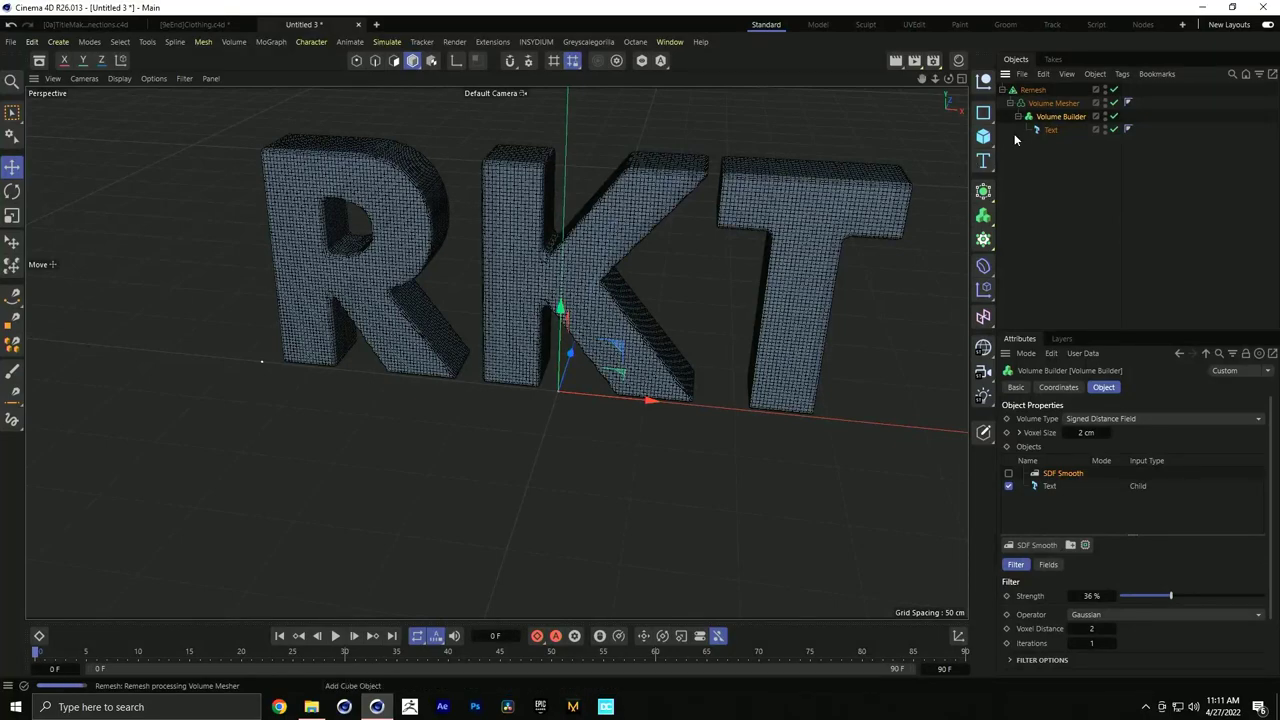
pyautogui.scroll(4, 655, 197)
pyautogui.scroll(5, 703, 190)
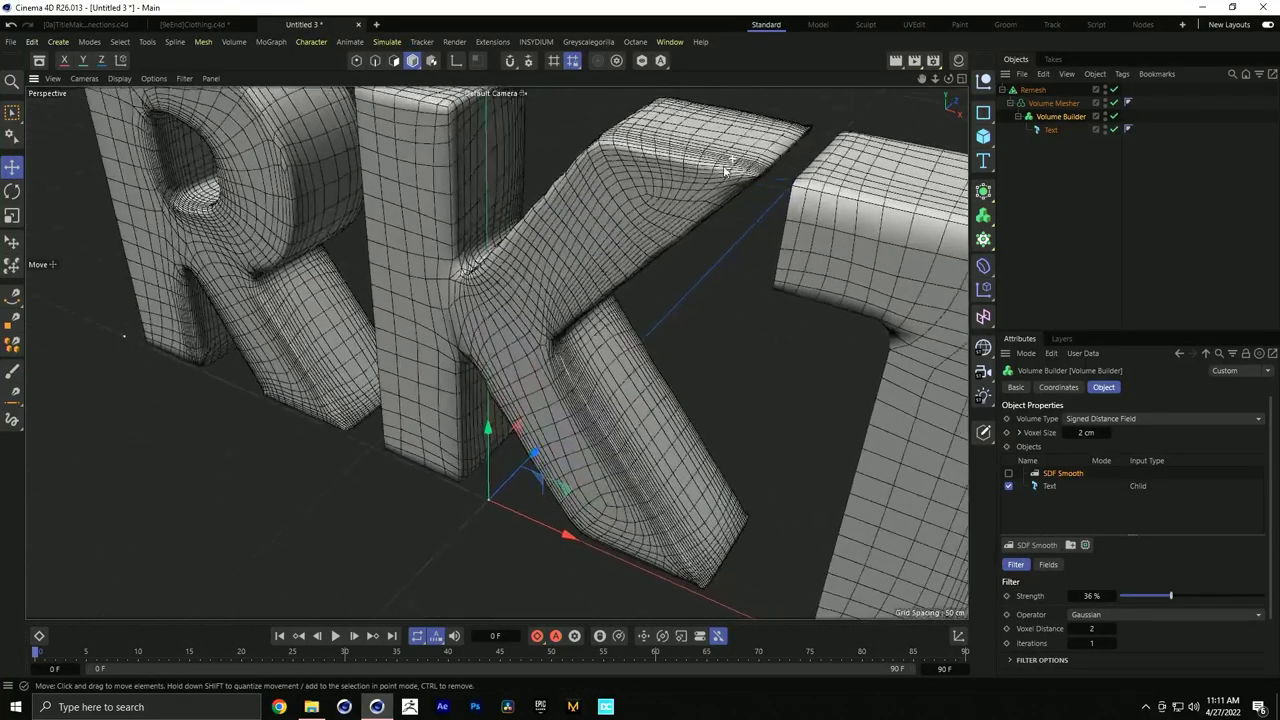
pyautogui.scroll(-2, 760, 160)
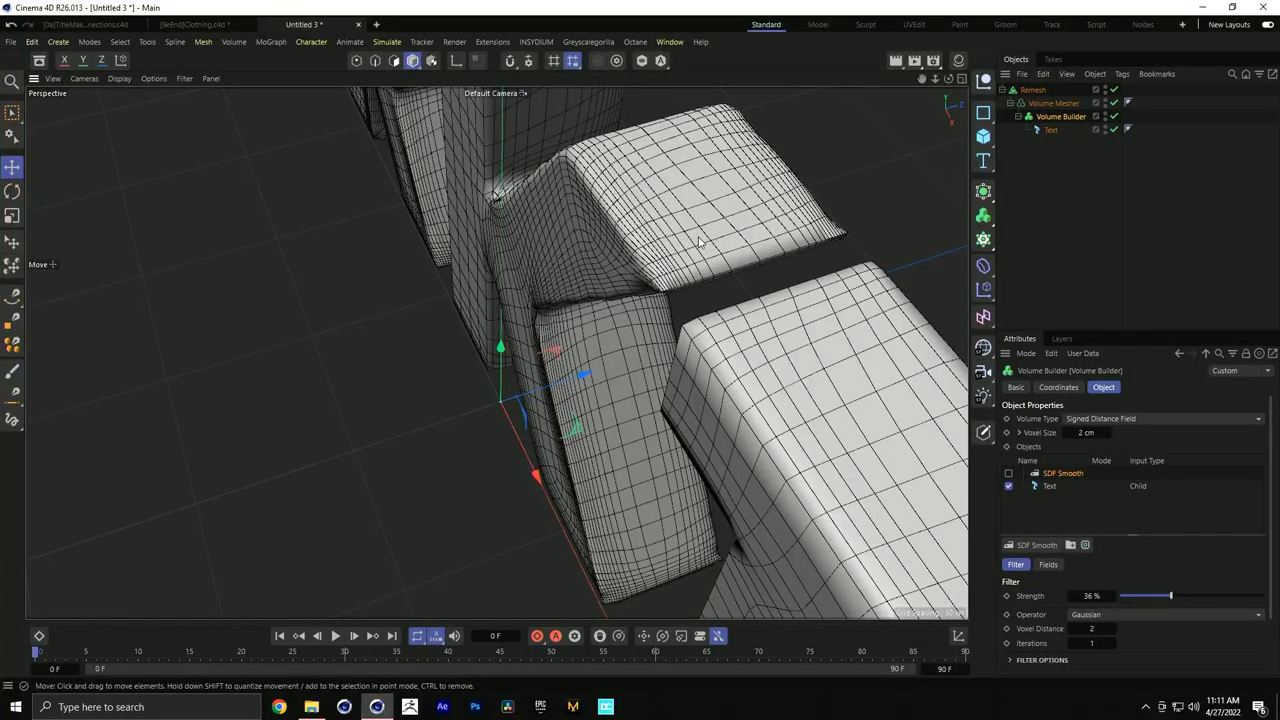
pyautogui.scroll(-6, 744, 200)
pyautogui.keyDown('alt'); pyautogui.moveTo(588, 281); pyautogui.dragTo(670, 265); pyautogui.keyUp('alt')
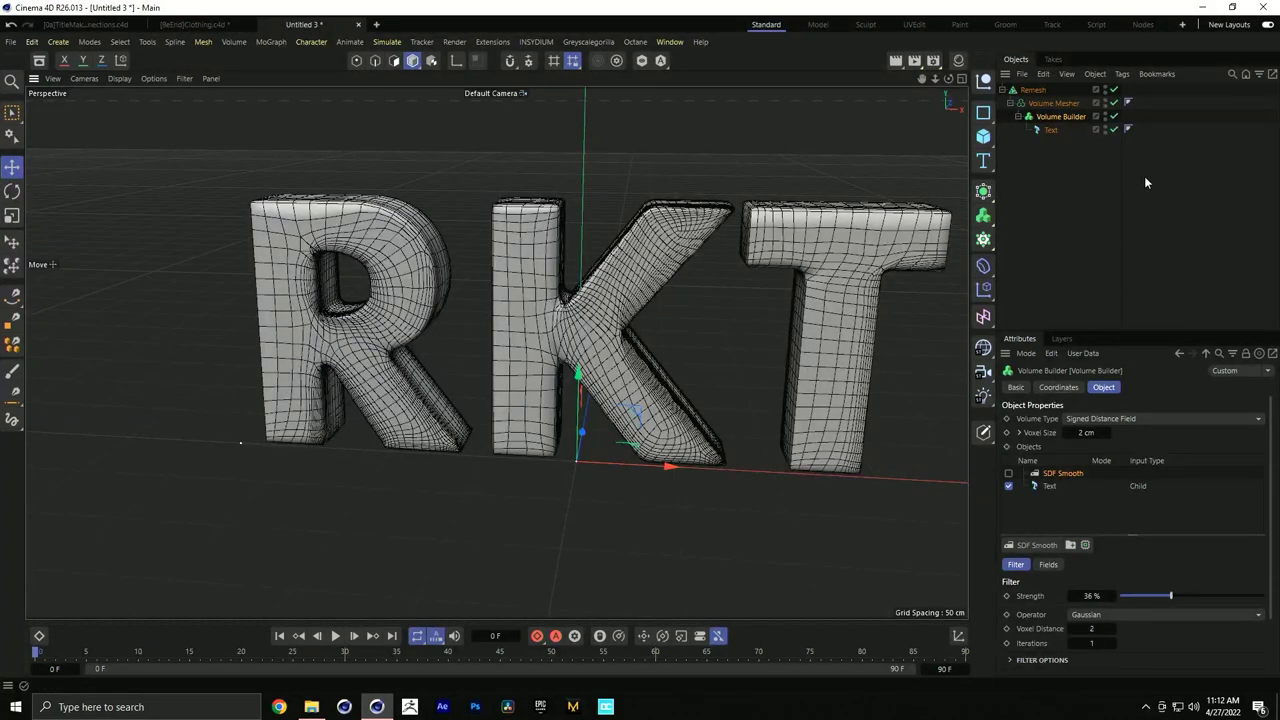
# Set Remesh Adaptiveness to 0% and Mesh Density to 15%, keeping ZRemesher
pyautogui.click(1030, 91)
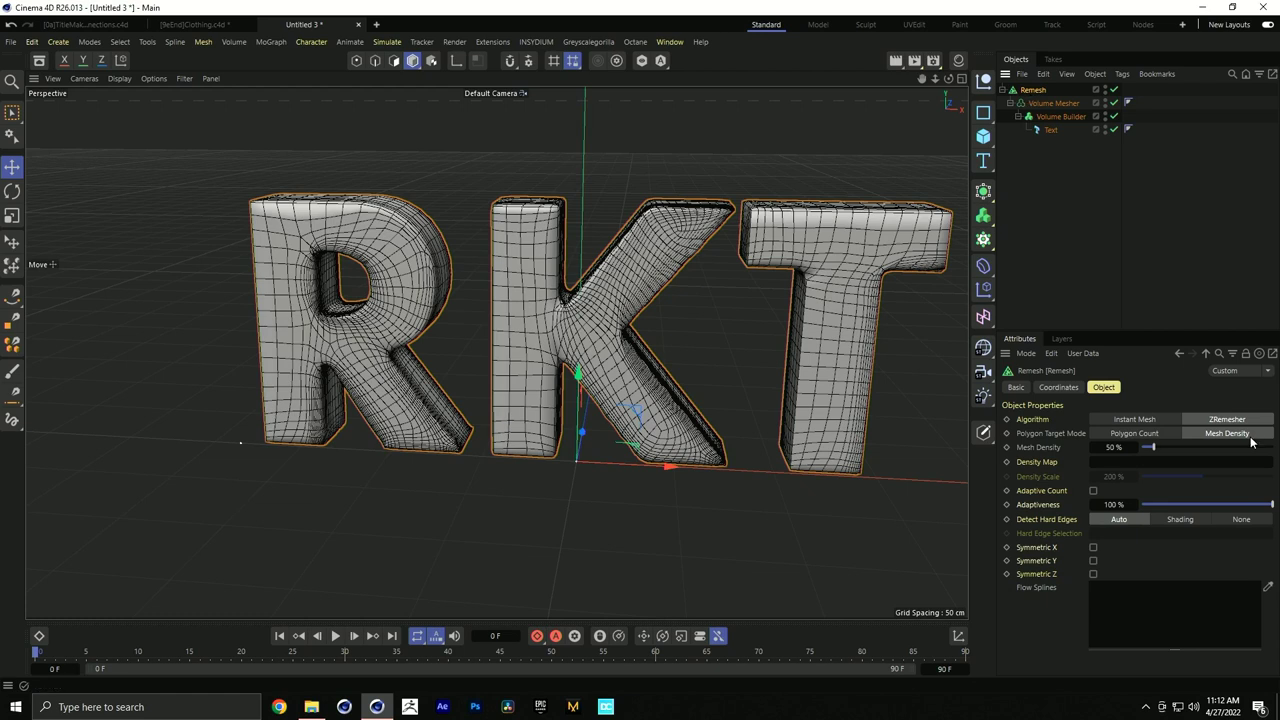
pyautogui.moveTo(1216, 502); pyautogui.dragTo(1141, 505)
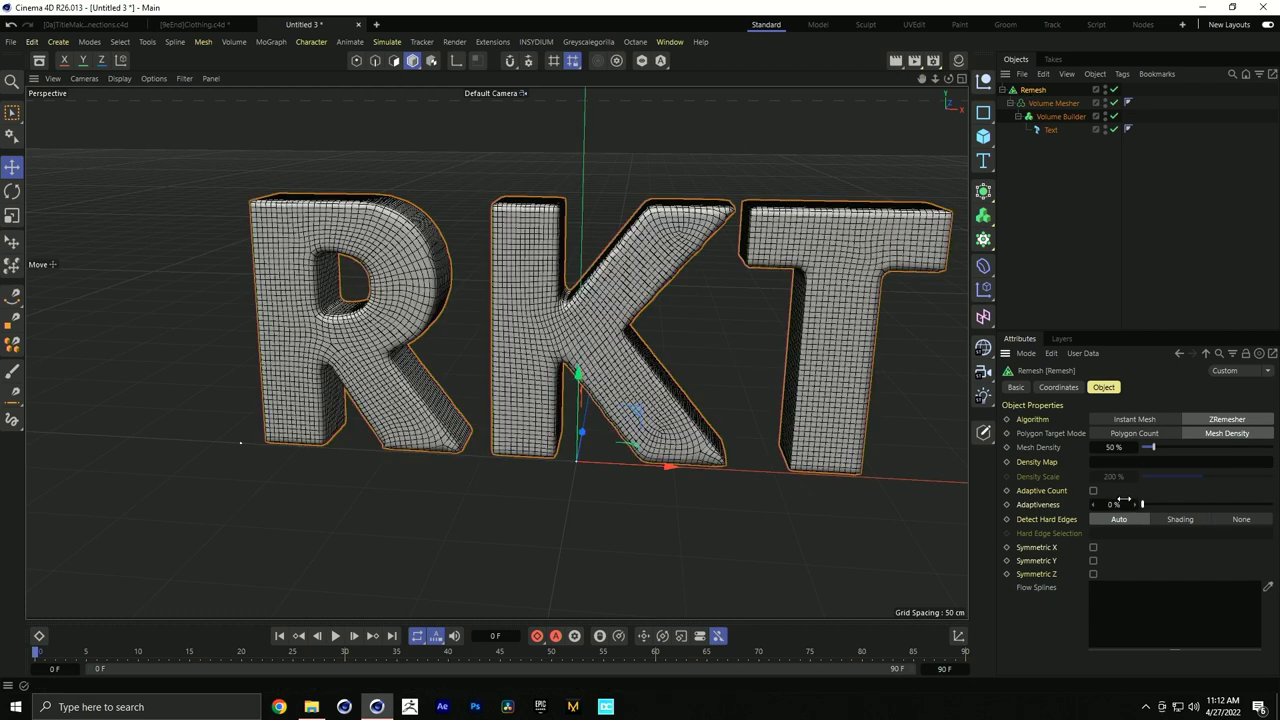
pyautogui.keyDown('alt'); pyautogui.moveTo(636, 221); pyautogui.dragTo(601, 263); pyautogui.keyUp('alt')
pyautogui.scroll(5, 601, 263)
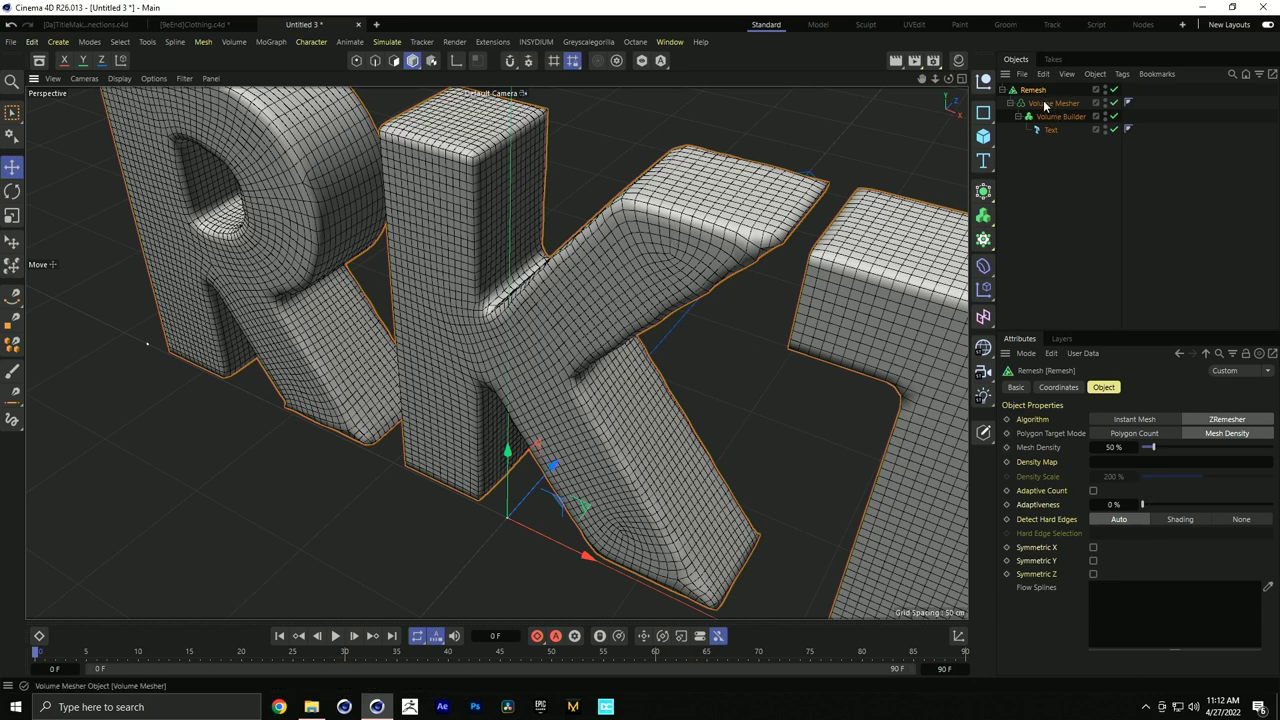
pyautogui.click(1145, 421)
pyautogui.hotkey('ctrl', 'z')
pyautogui.doubleClick(1113, 447)
pyautogui.write('15')
pyautogui.press('Return')
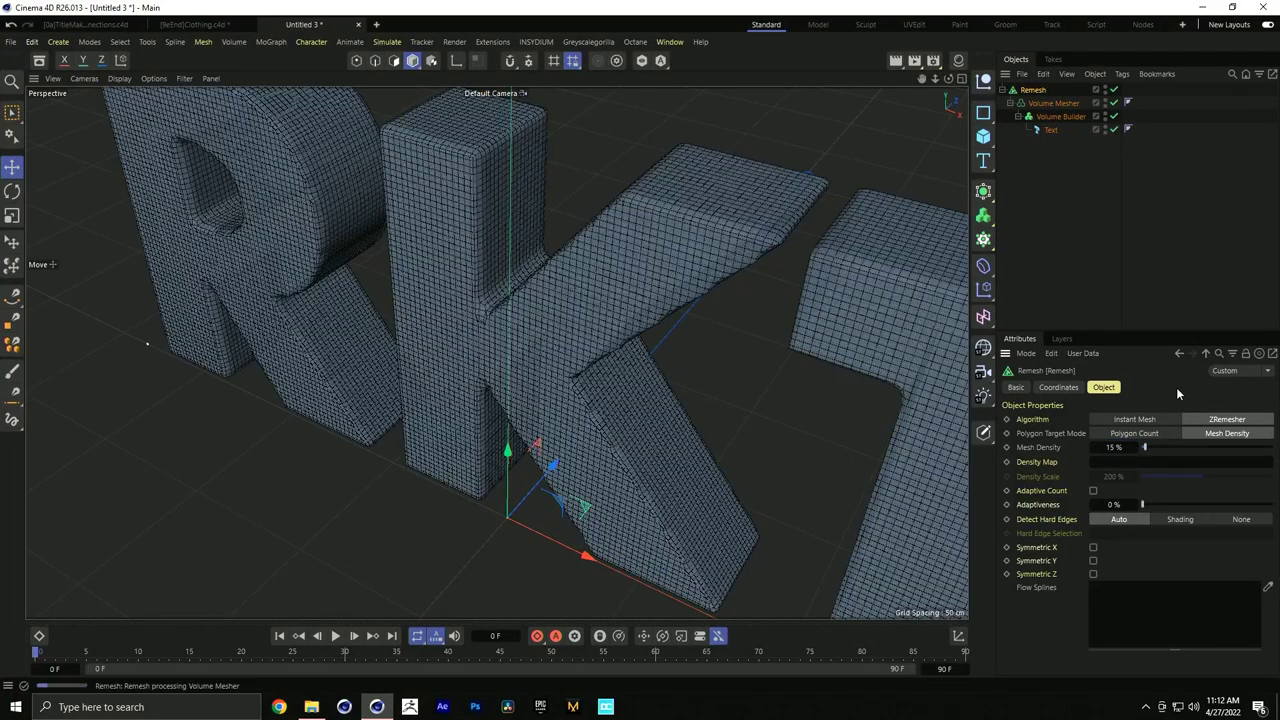
pyautogui.moveTo(733, 252)
pyautogui.keyDown('alt'); pyautogui.mouseDown()
pyautogui.moveTo(749, 223)
pyautogui.moveTo(745, 237)
pyautogui.moveTo(775, 232)
pyautogui.mouseUp(); pyautogui.keyUp('alt')
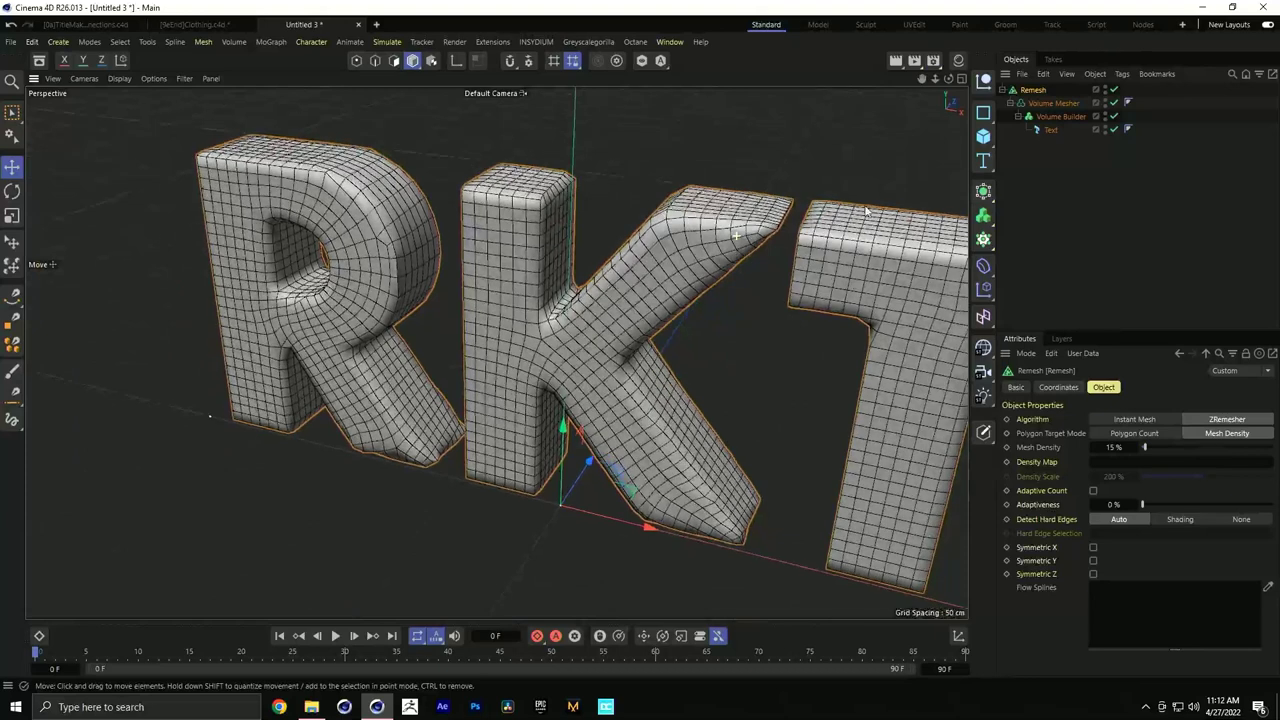
# Re-enable SDF Smooth in the Volume Builder at about 66% Strength
pyautogui.click(1060, 116)
pyautogui.click(1009, 473)
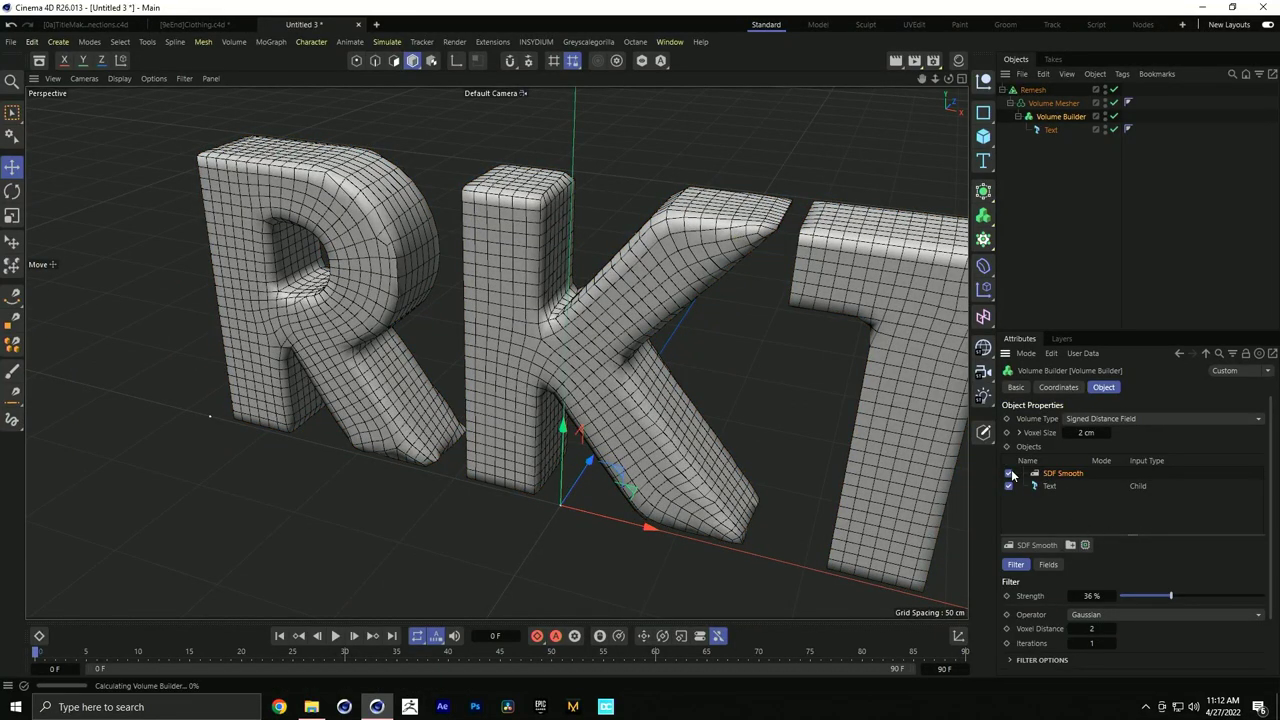
pyautogui.moveTo(1171, 595); pyautogui.dragTo(1206, 588)
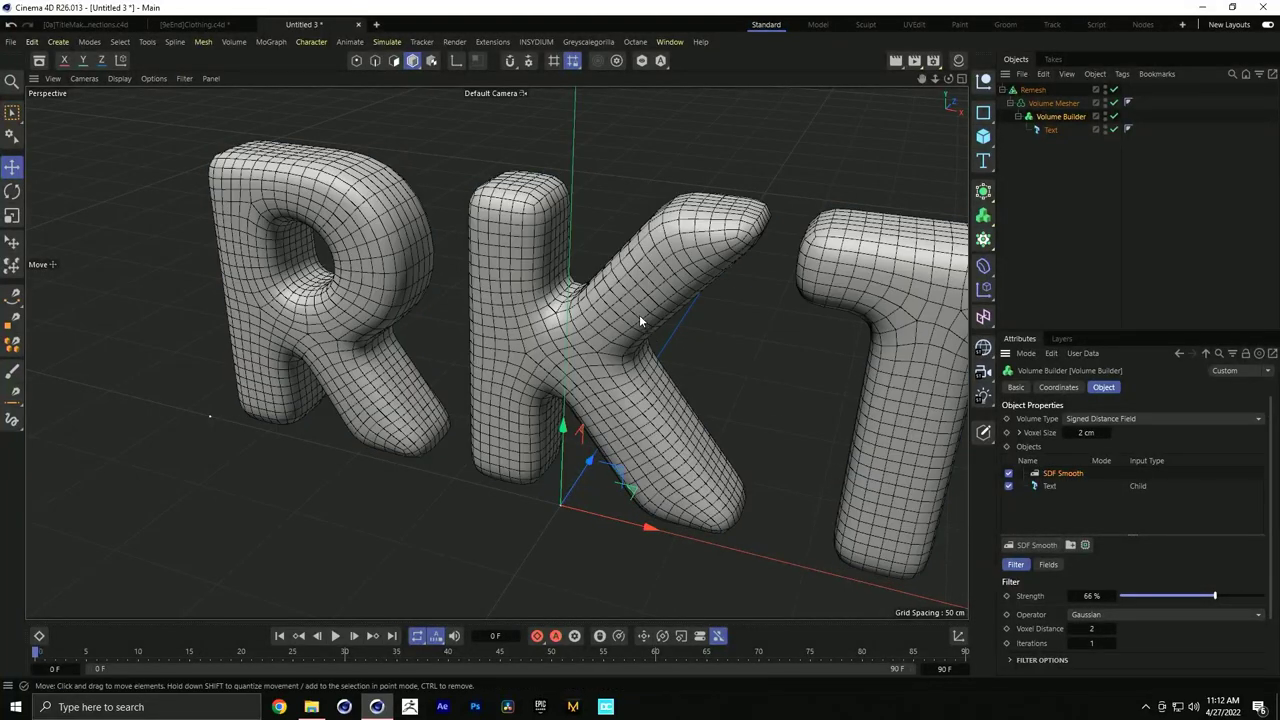
# With the generators temporarily disabled, set the Text's Horizontal Spacing to -15 cm, then re-enable them
pyautogui.click(1114, 116)
pyautogui.click(1046, 129)
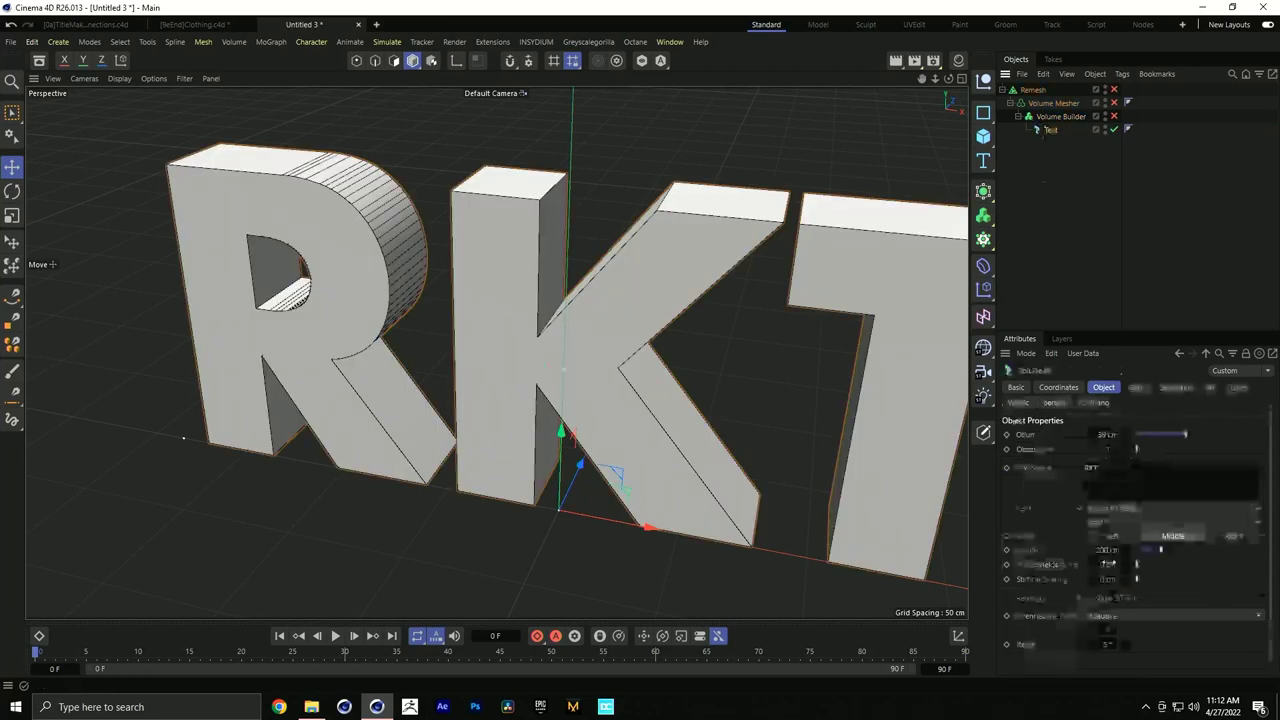
pyautogui.moveTo(1128, 564); pyautogui.dragTo(1096, 567)
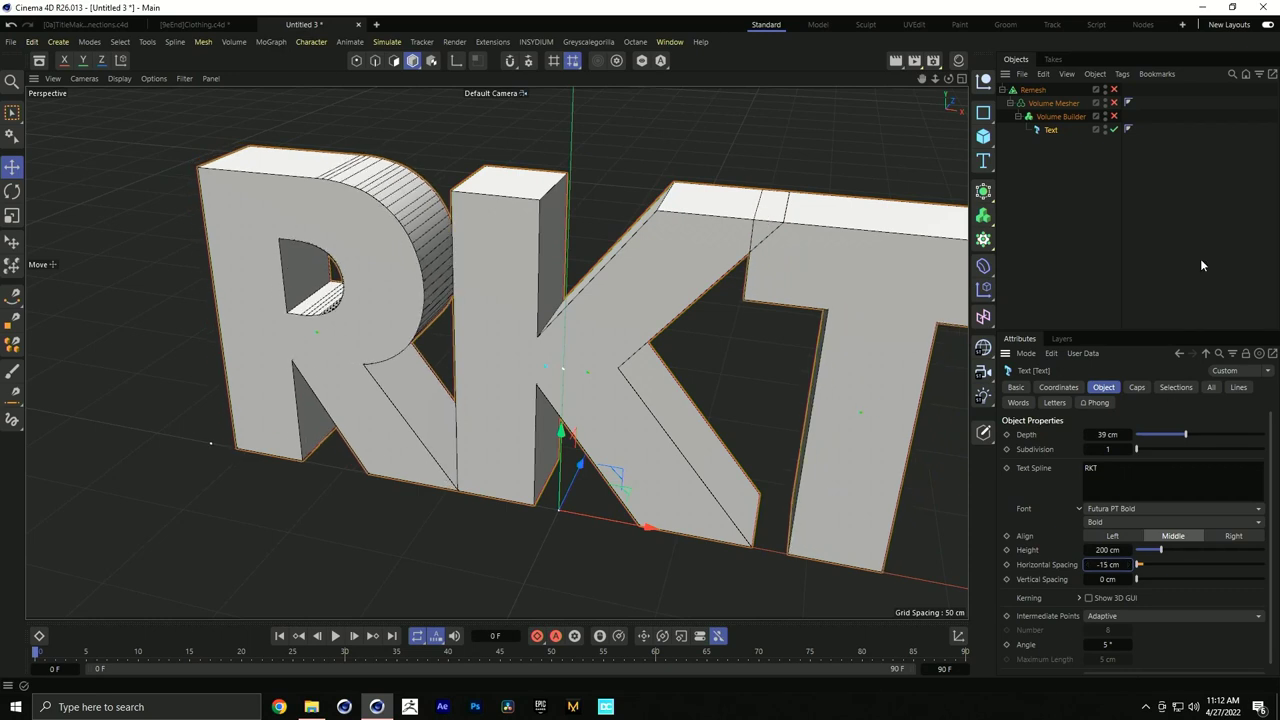
pyautogui.click(1114, 116)
pyautogui.click(1114, 102)
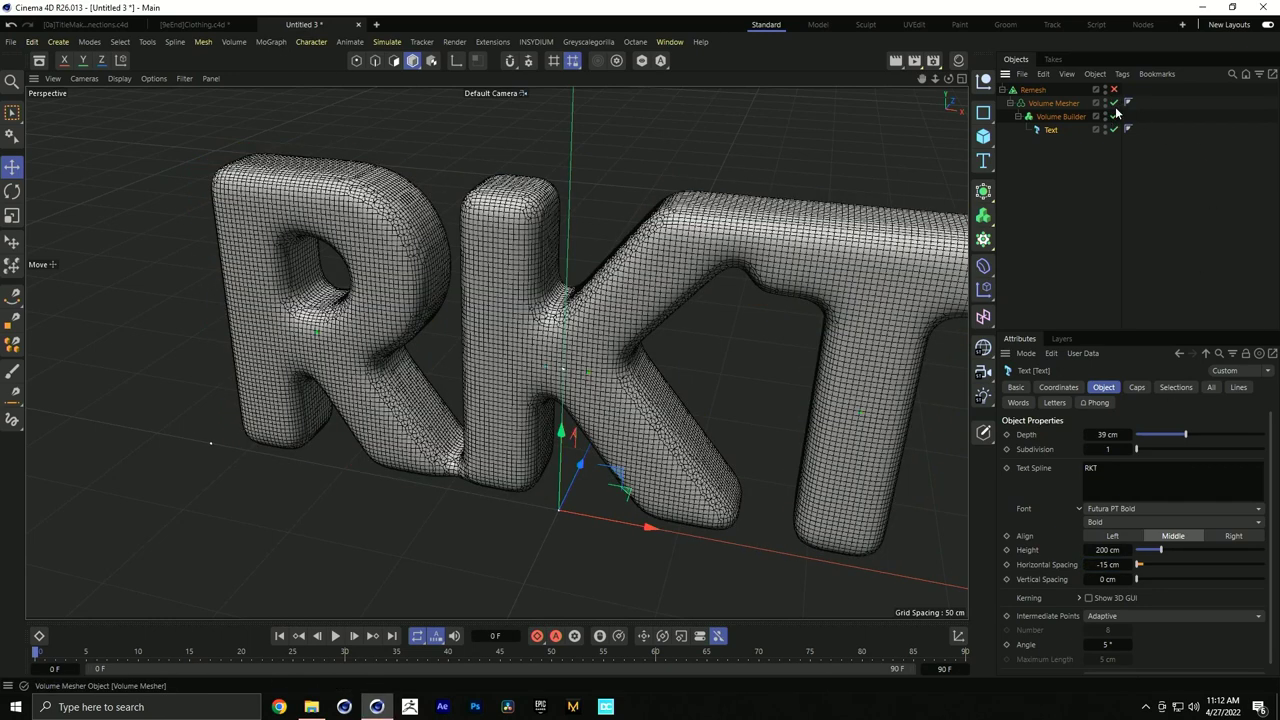
pyautogui.click(1114, 89)
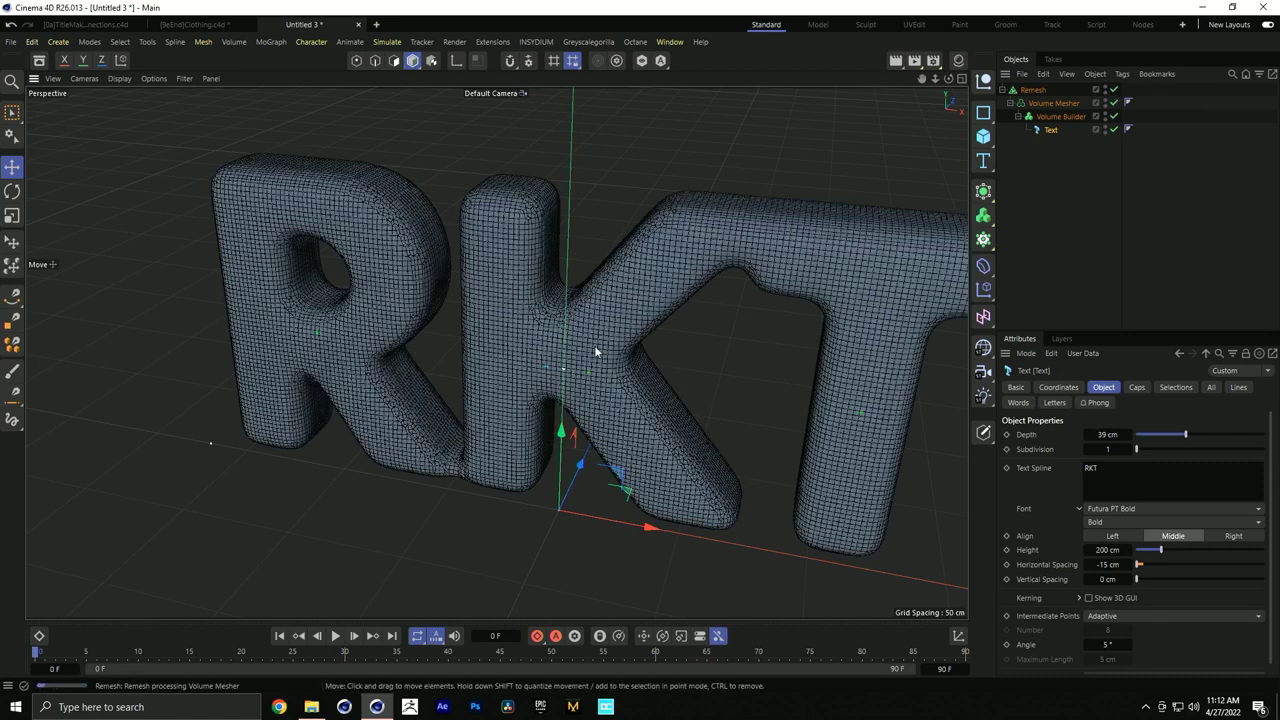
pyautogui.scroll(-3, 640, 328)
pyautogui.keyDown('alt'); pyautogui.moveTo(608, 319); pyautogui.dragTo(573, 322); pyautogui.keyUp('alt')
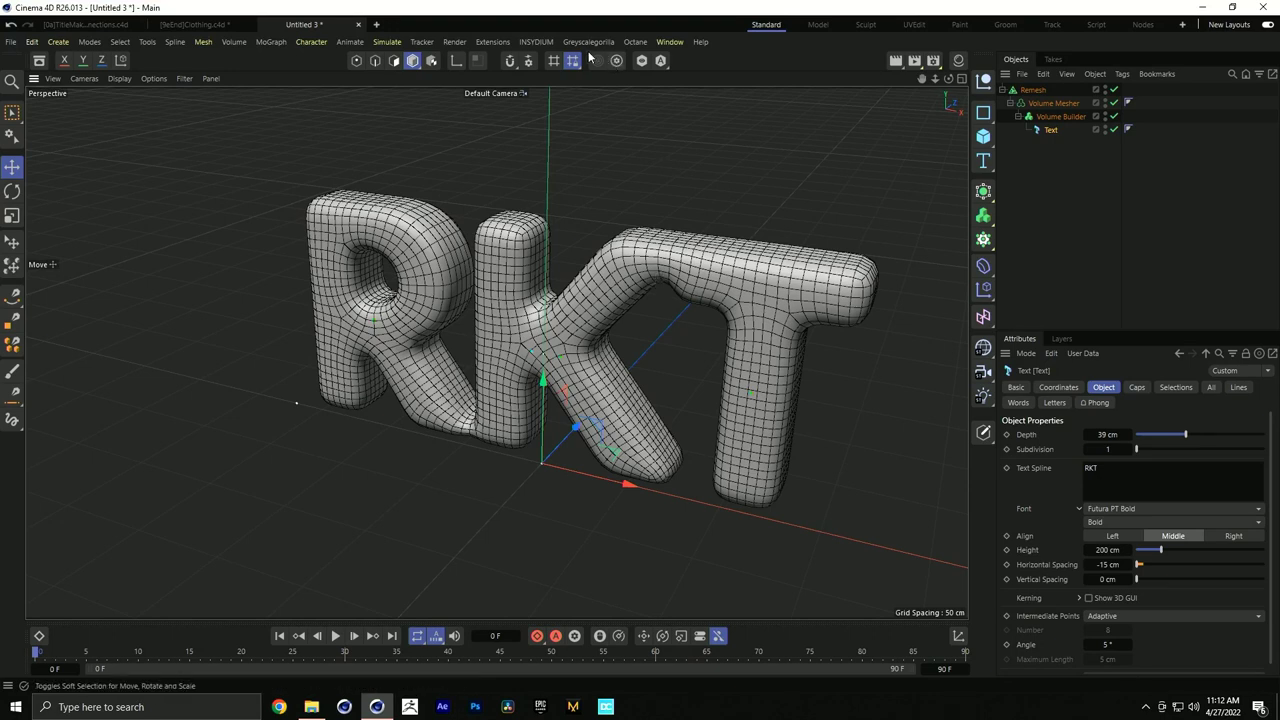
# Add an RKT Ricochet object from Extensions and move its origin above the K
pyautogui.click(493, 42)
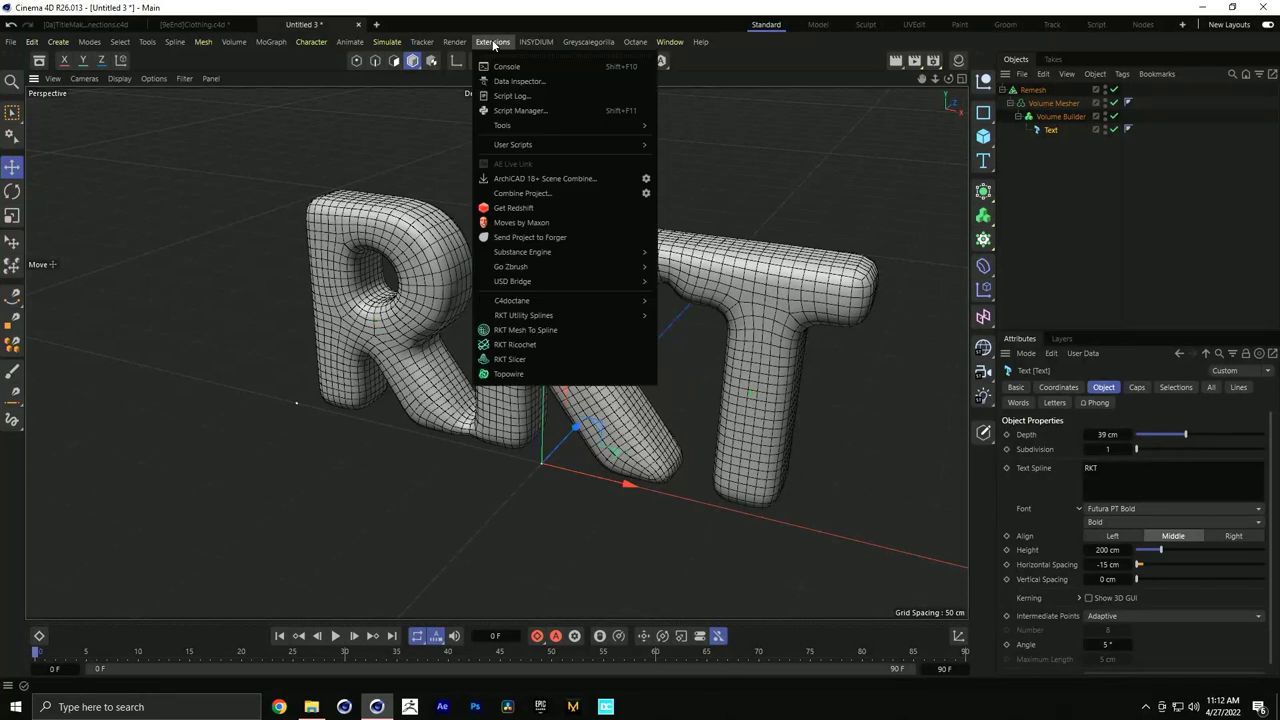
pyautogui.click(546, 344)
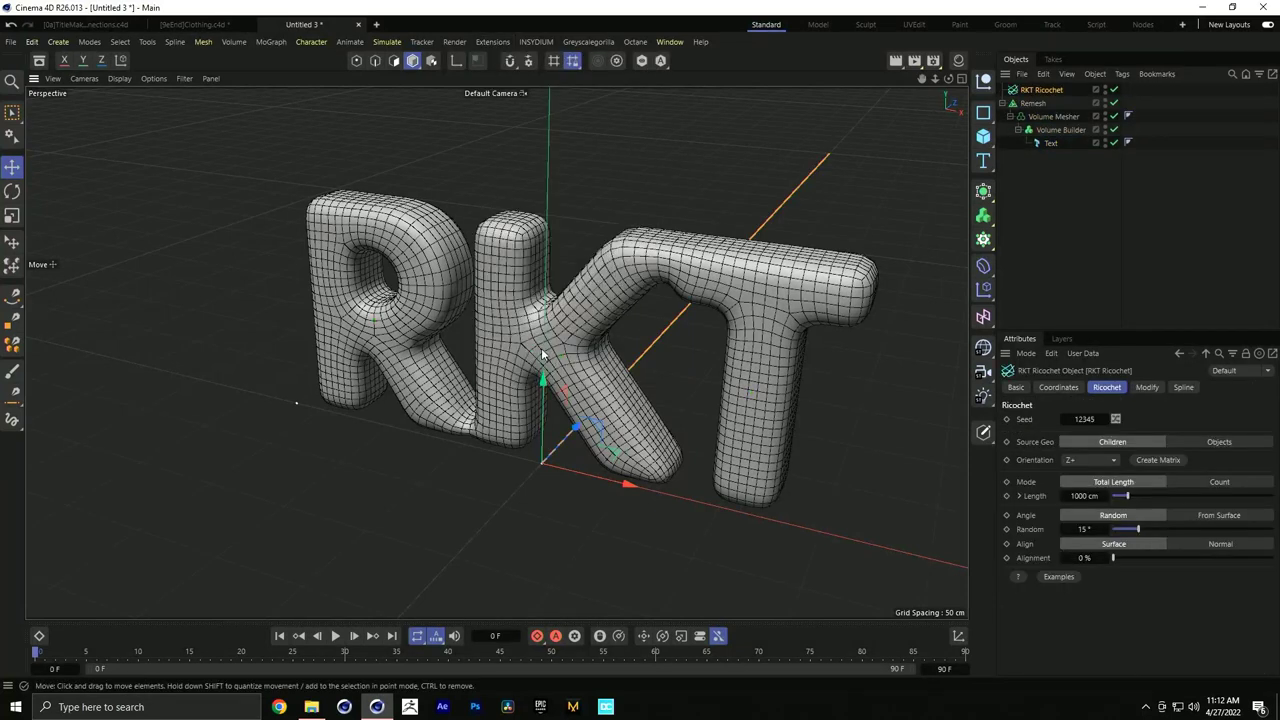
pyautogui.moveTo(602, 440); pyautogui.dragTo(520, 205)
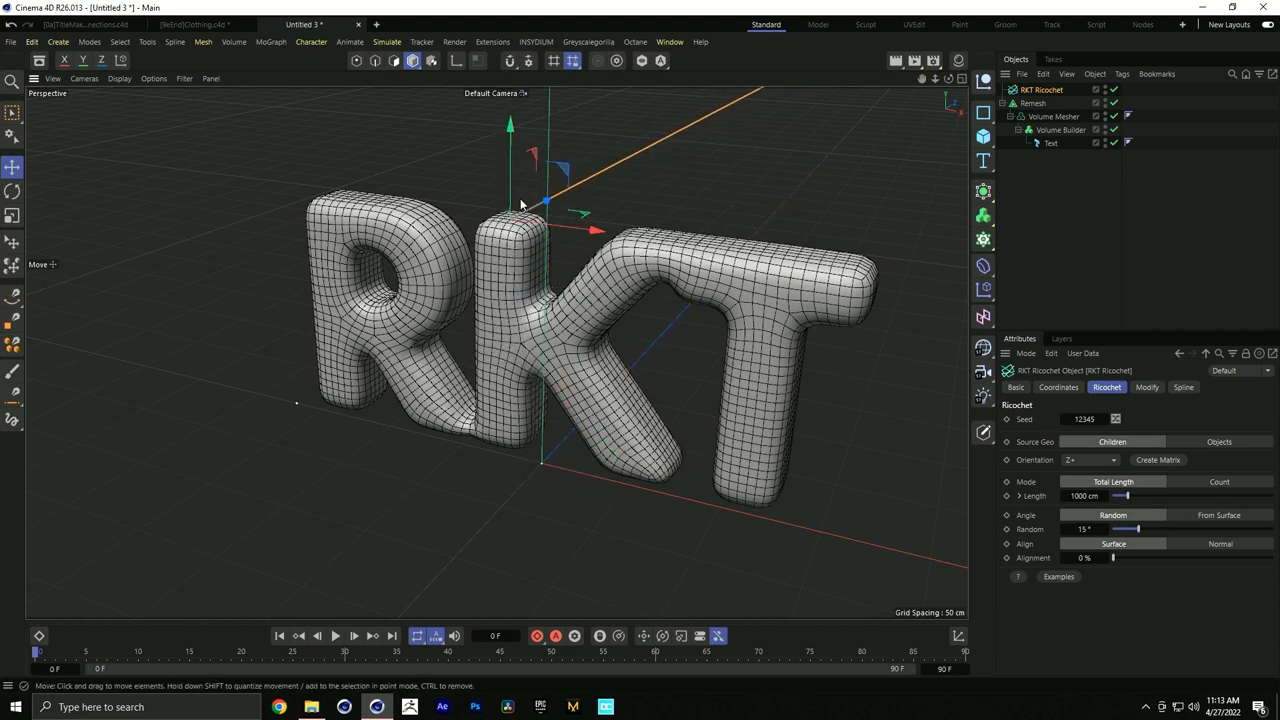
pyautogui.scroll(10, 513, 252)
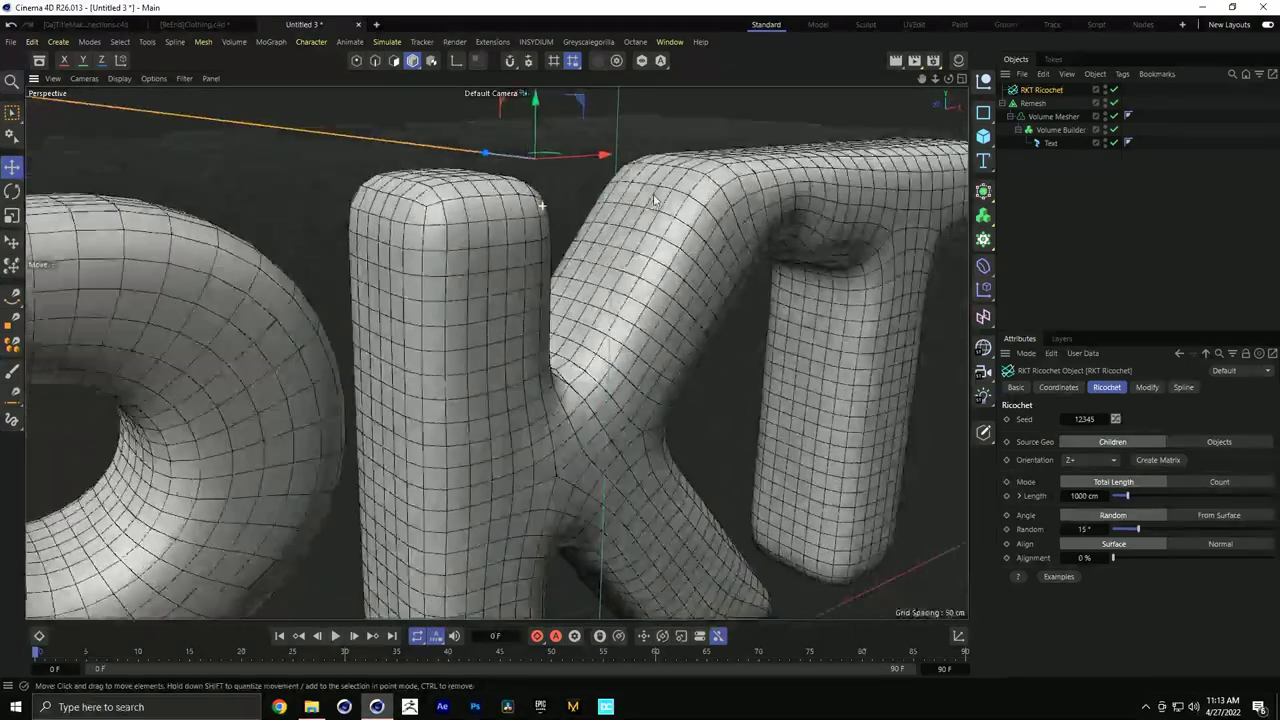
pyautogui.scroll(-5, 654, 199)
pyautogui.keyDown('alt'); pyautogui.moveTo(603, 208); pyautogui.dragTo(631, 187); pyautogui.keyUp('alt')
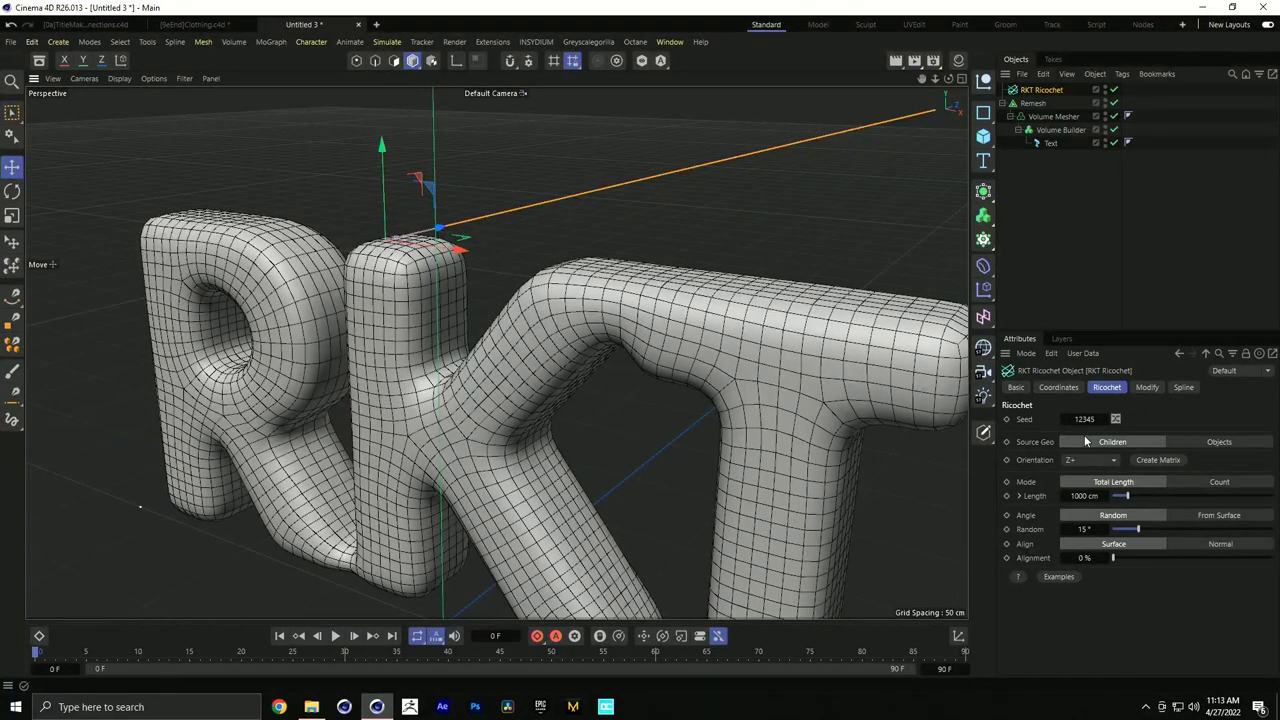
# Set the Ricochet's Source Geo to Objects and link the Remesh object as its bounce surface
pyautogui.click(1220, 442)
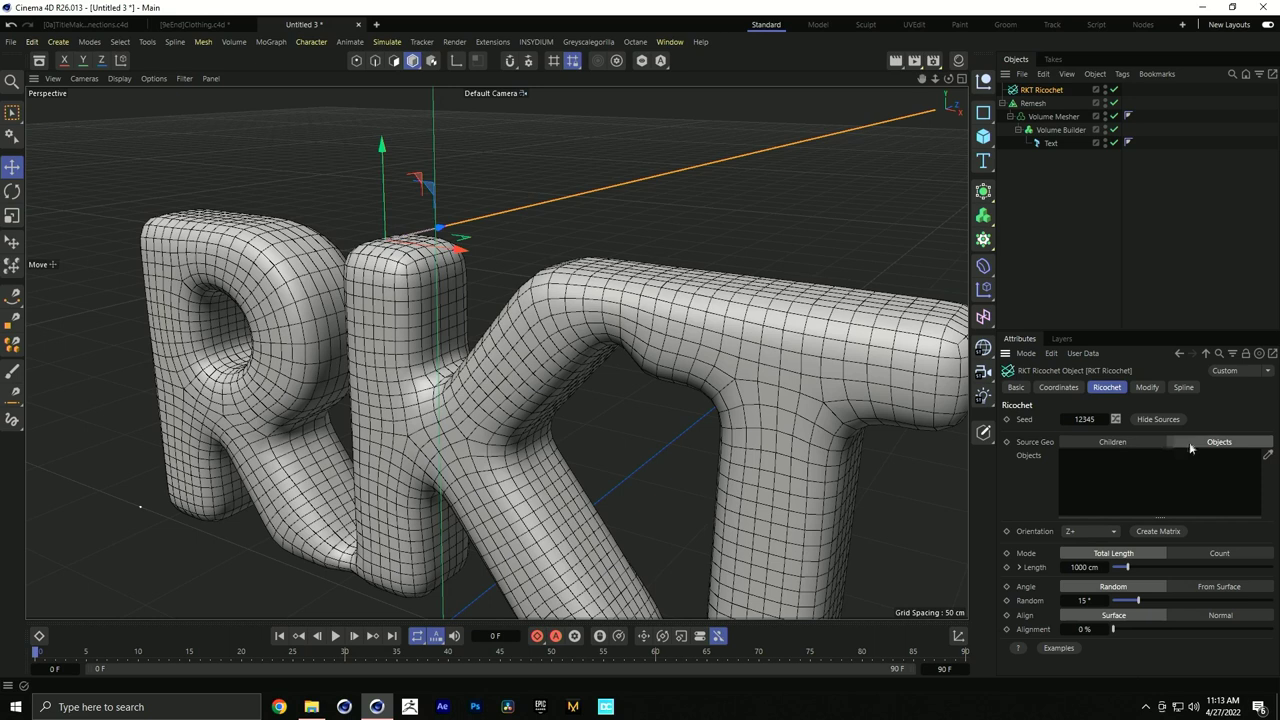
pyautogui.moveTo(1033, 103); pyautogui.dragTo(1129, 494)
pyautogui.click(1040, 90)
pyautogui.keyDown('alt'); pyautogui.moveTo(710, 188); pyautogui.dragTo(458, 190); pyautogui.keyUp('alt')
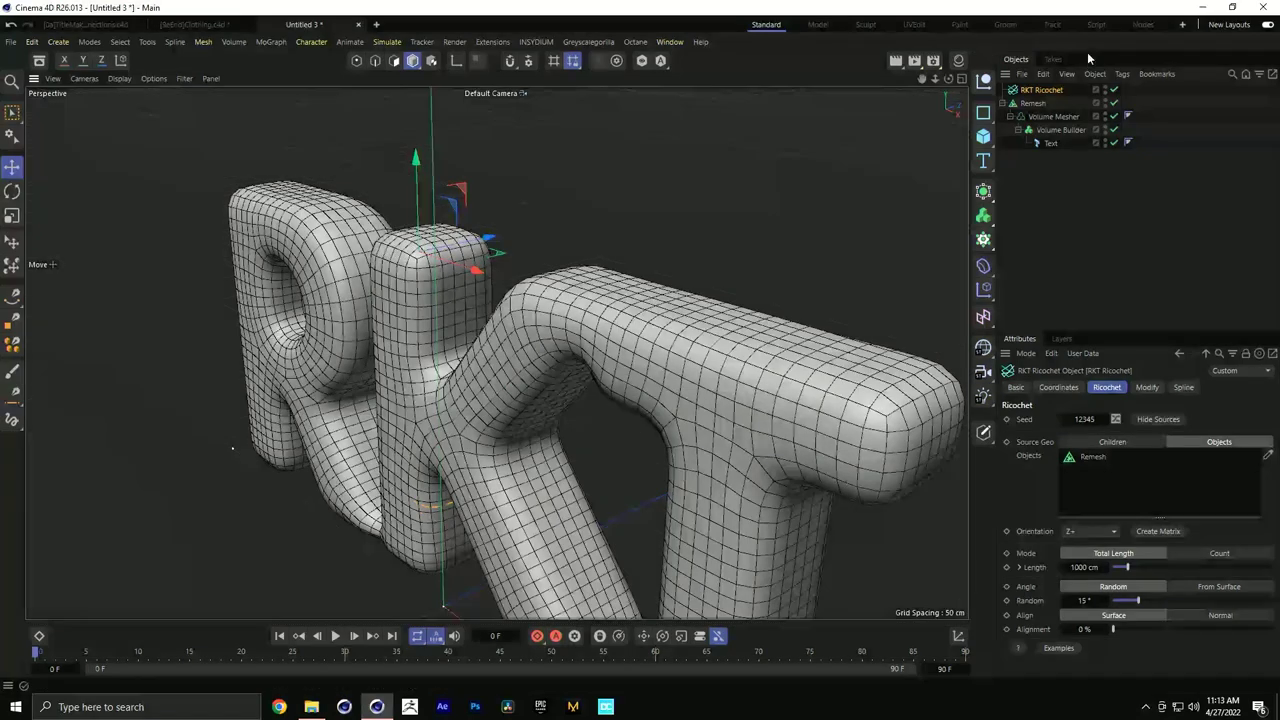
# Hide the remeshed letters and test longer Ricochet path lengths, up to 1000000 cm
pyautogui.click(1105, 102)
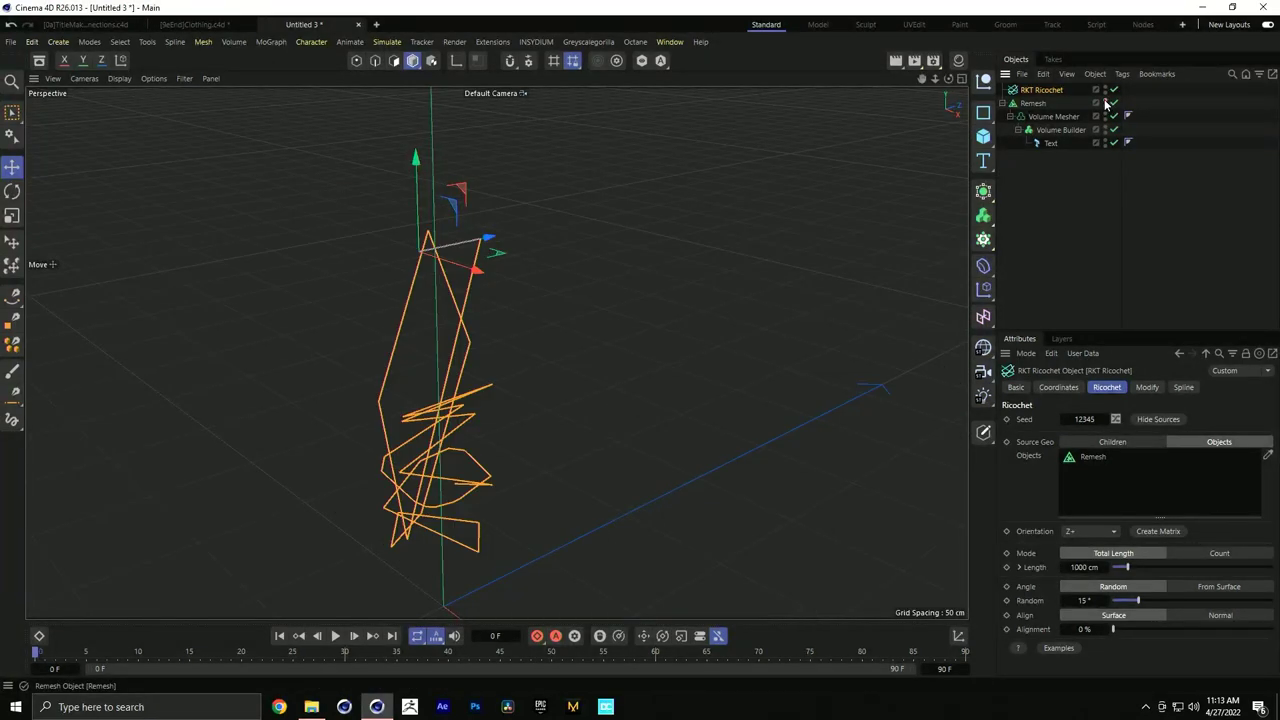
pyautogui.keyDown('alt'); pyautogui.moveTo(531, 270); pyautogui.dragTo(410, 346); pyautogui.keyUp('alt')
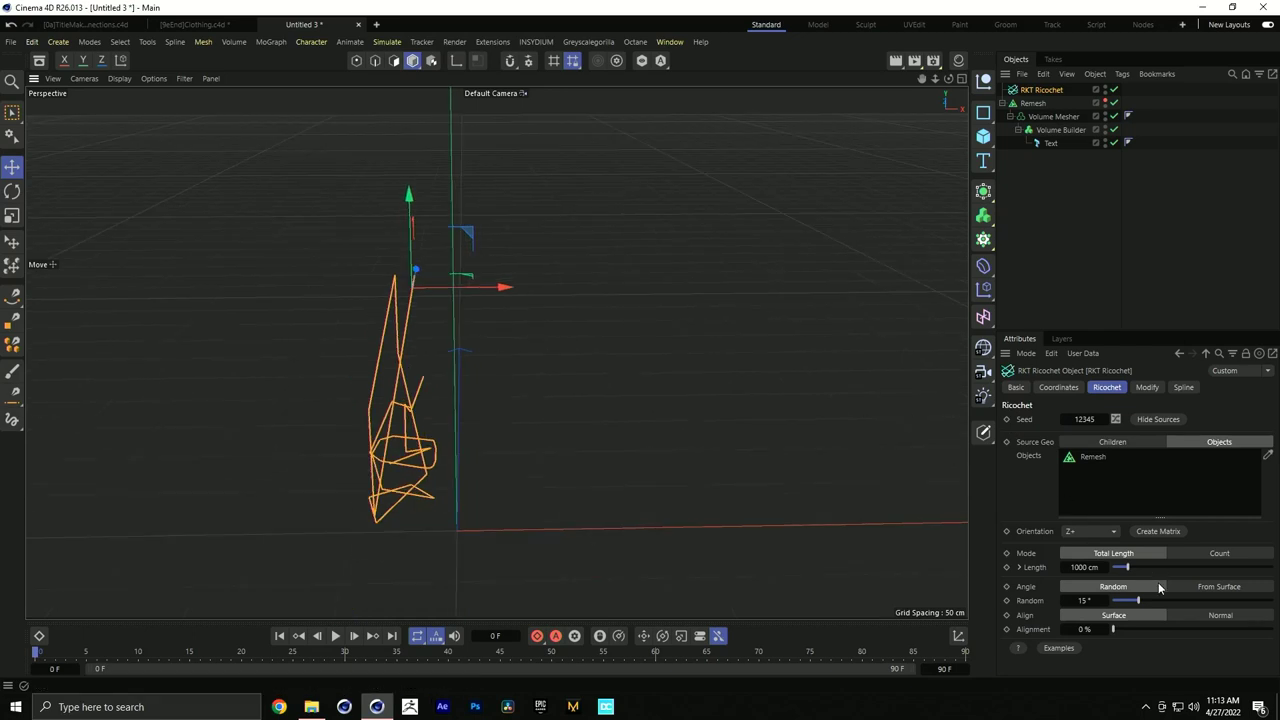
pyautogui.moveTo(1126, 568); pyautogui.dragTo(1272, 567)
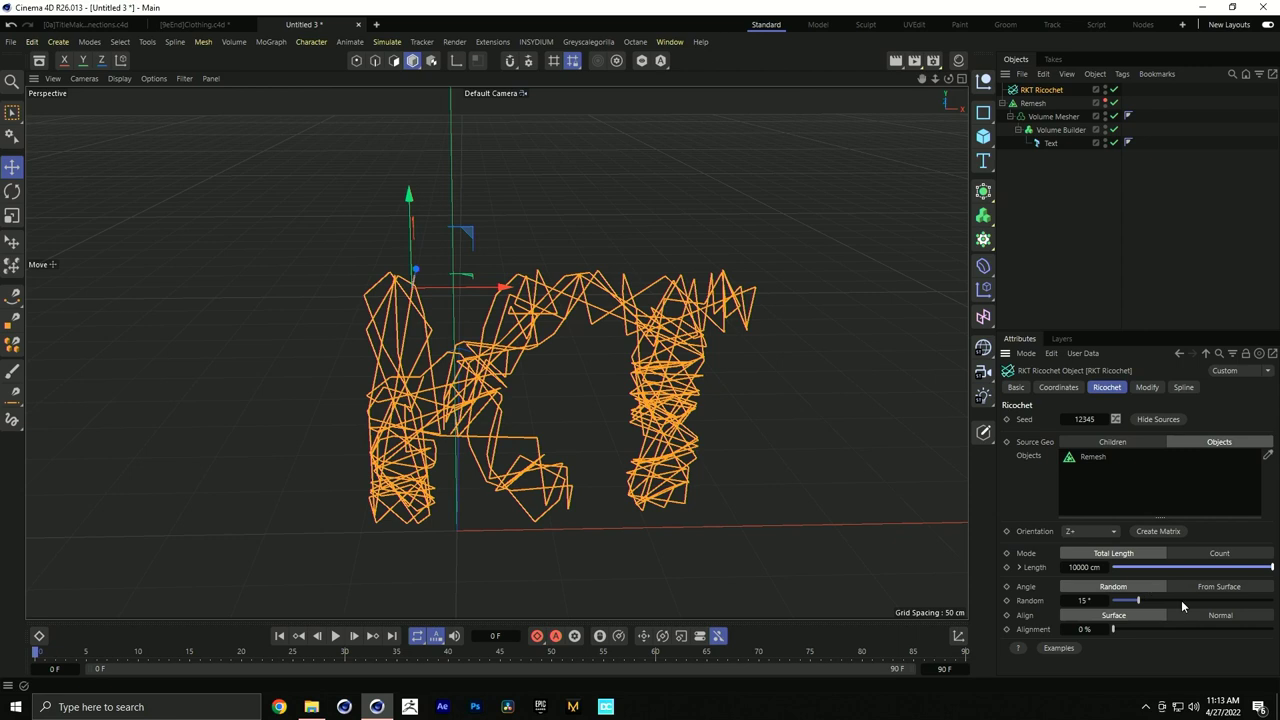
pyautogui.click(1090, 567)
pyautogui.click(1085, 567)
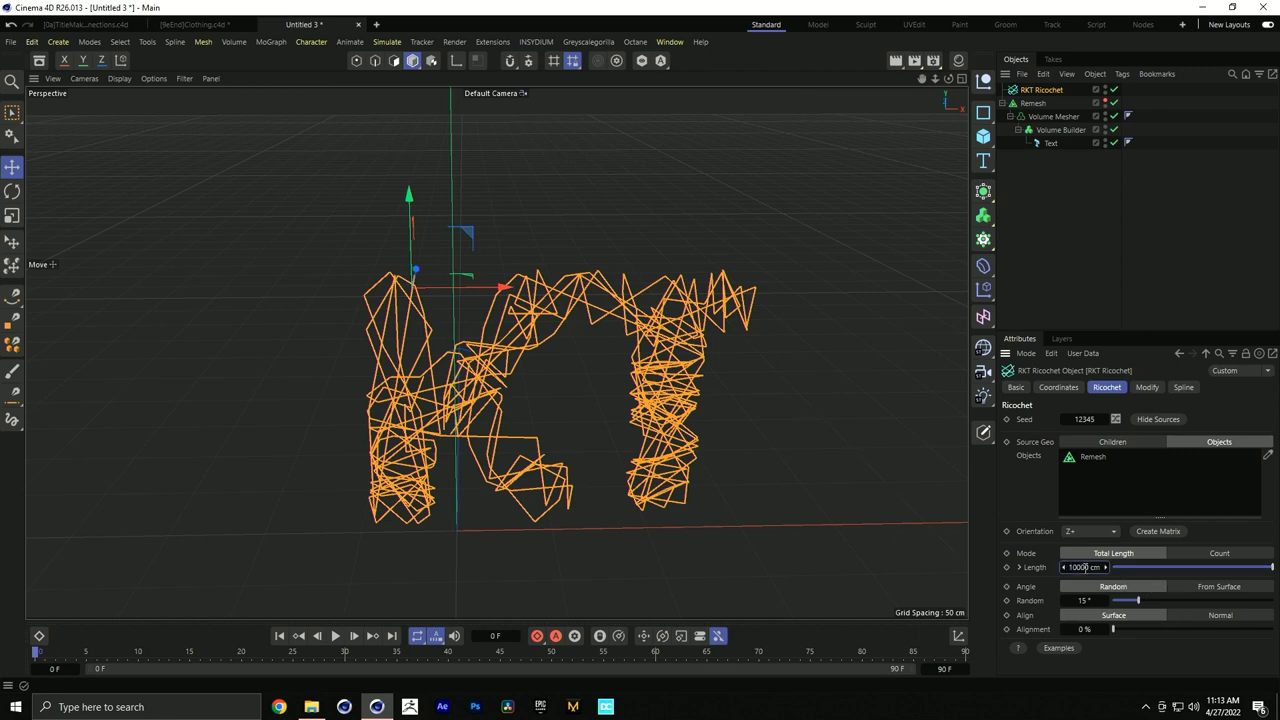
pyautogui.write('0')
pyautogui.press('Return')
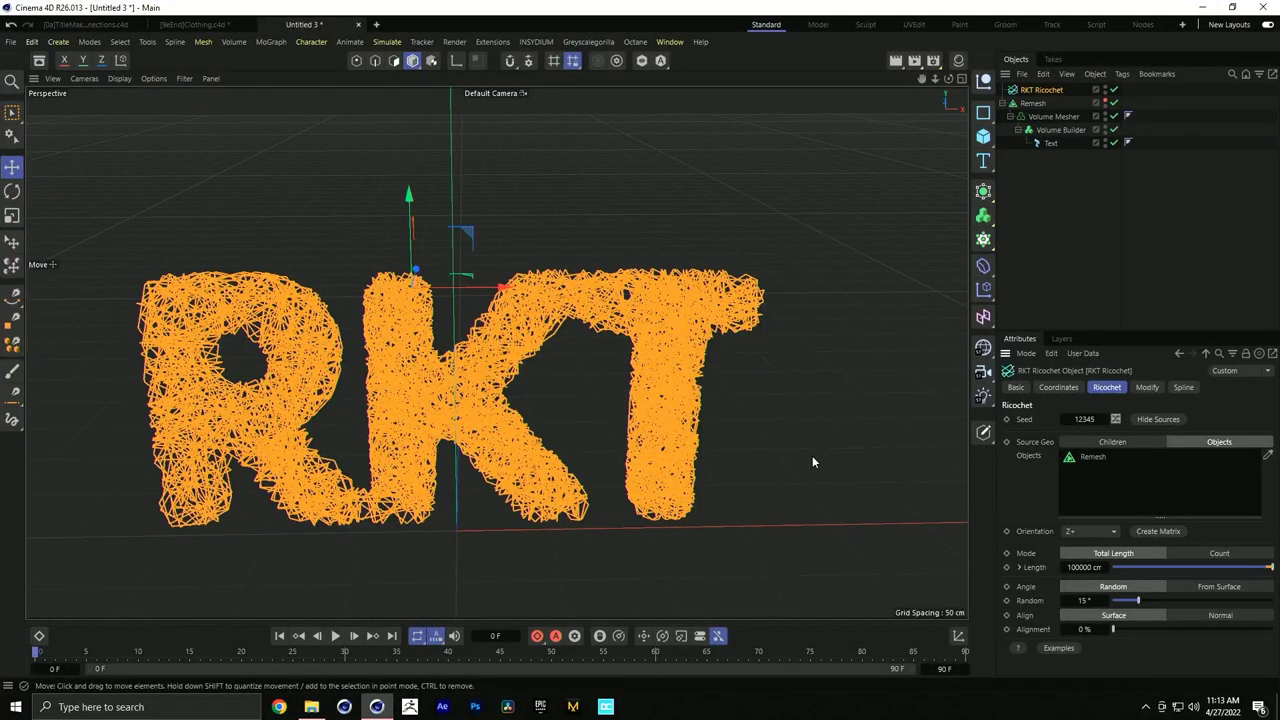
pyautogui.click(1086, 567)
pyautogui.click(1087, 567)
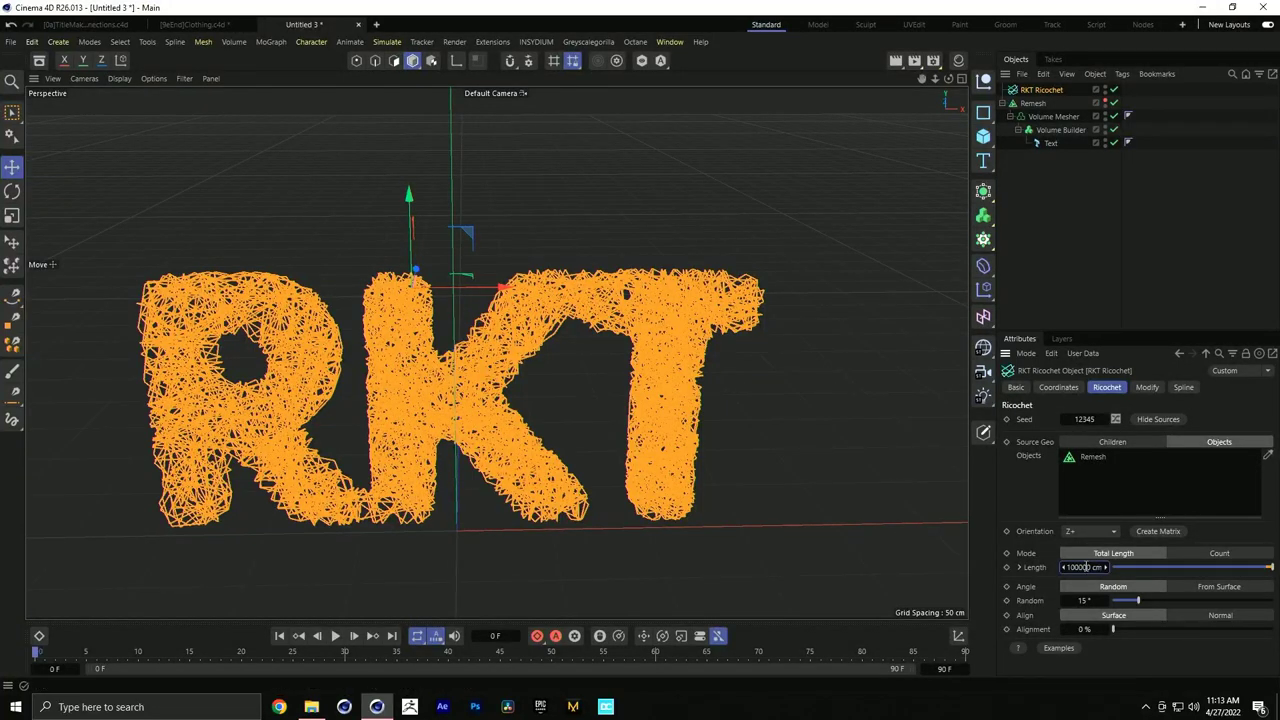
pyautogui.write('0')
pyautogui.press('Return')
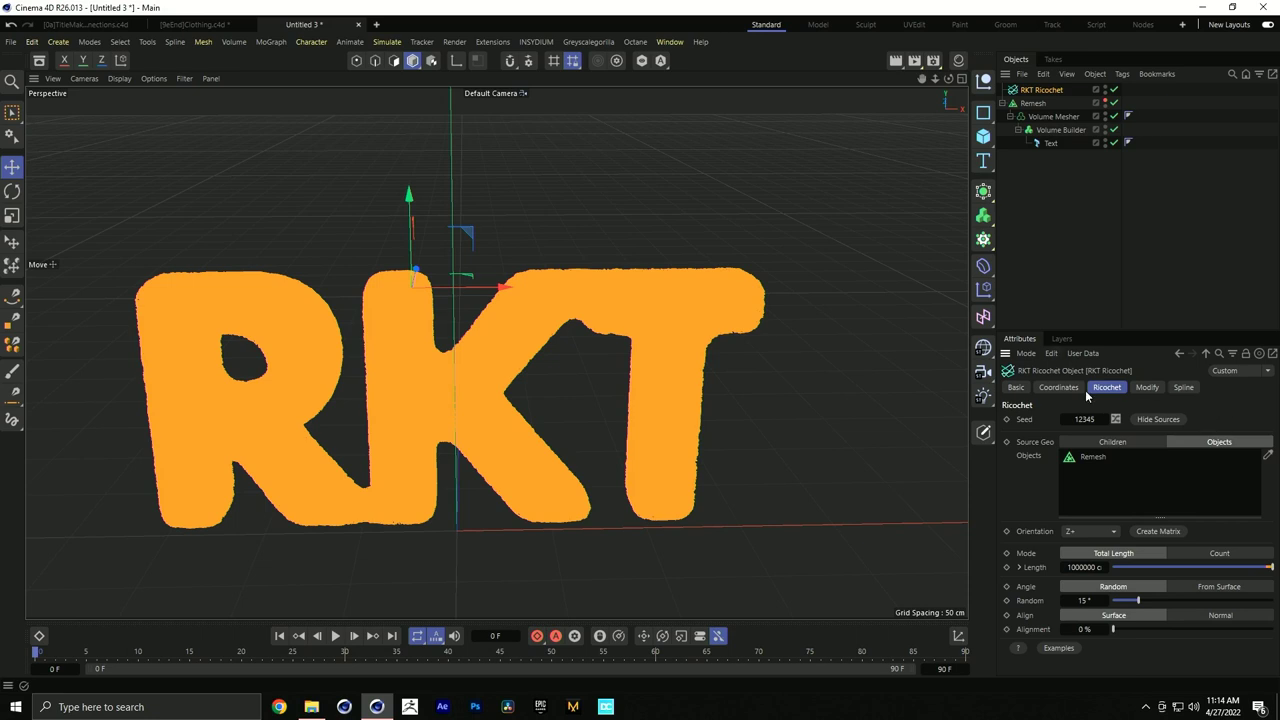
# Set the length back to 10000 cm, randomize the seed to 62081, and show the remeshed letters
pyautogui.scroll(10, 922, 336)
pyautogui.scroll(5, 500, 333)
pyautogui.scroll(-8, 500, 333)
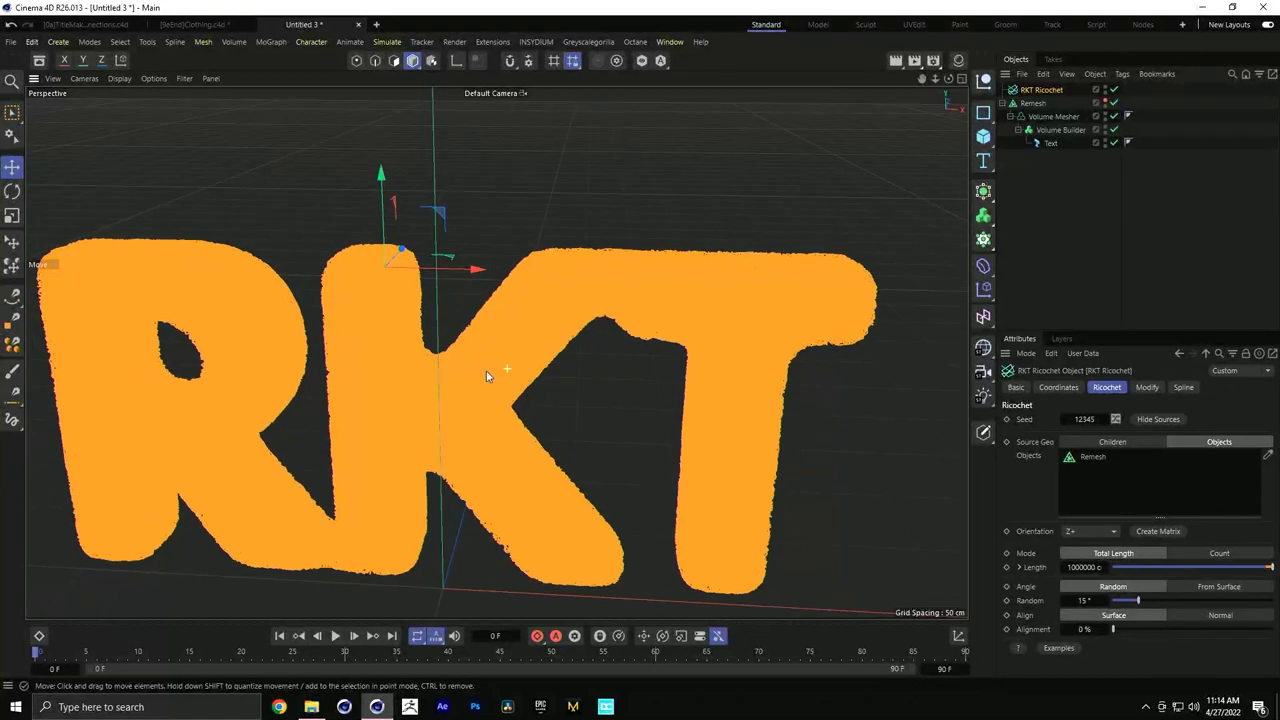
pyautogui.moveTo(1161, 567); pyautogui.dragTo(1275, 567)
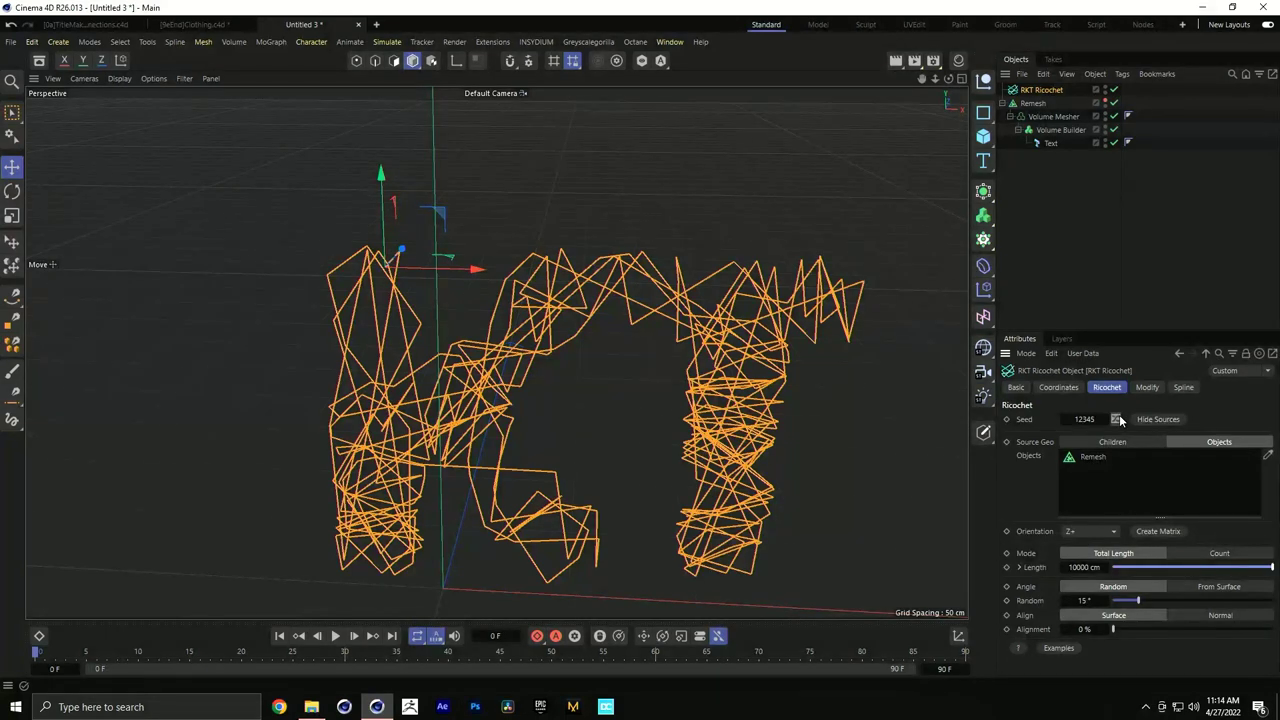
pyautogui.click(1117, 419)
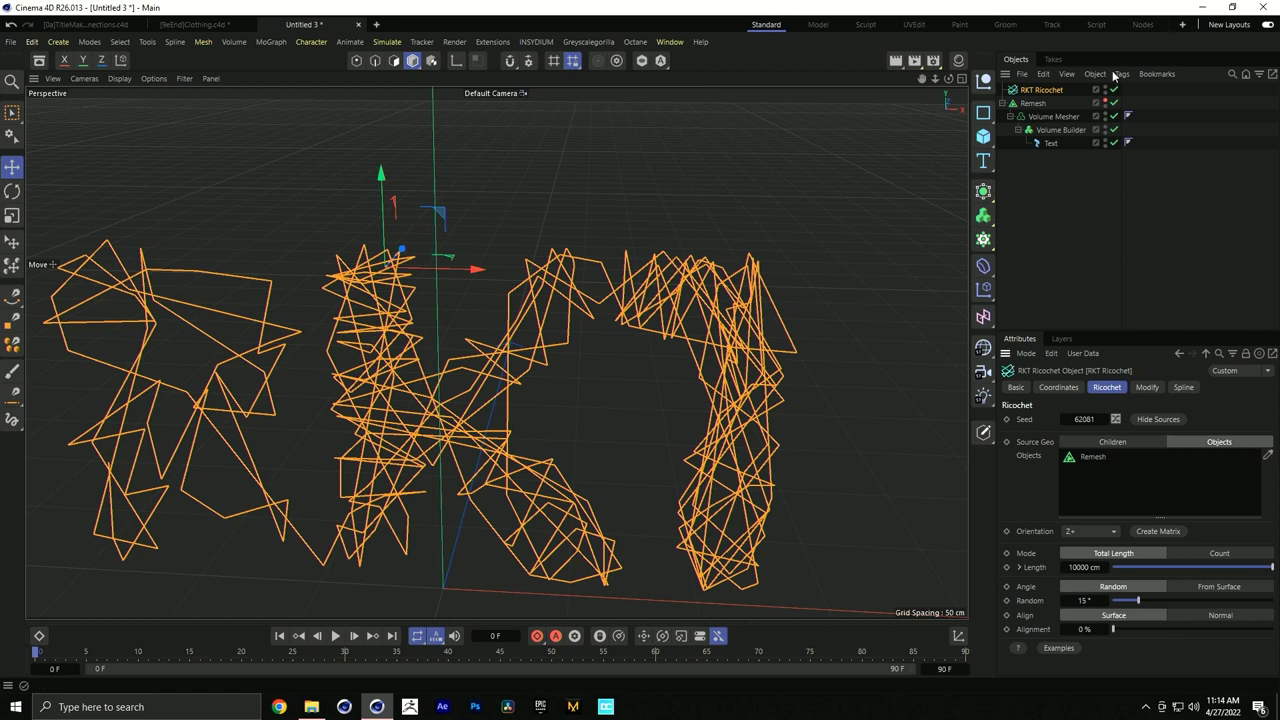
pyautogui.click(1105, 101)
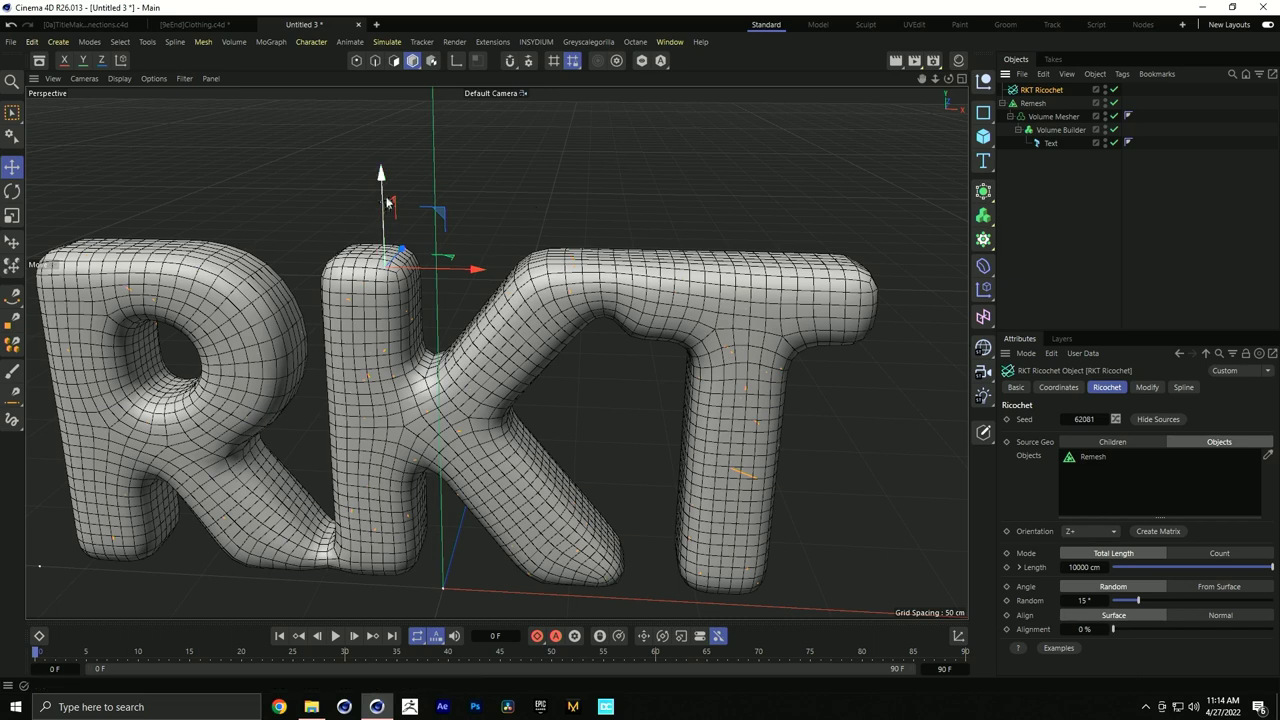
# Nudge the Ricochet up, turn on source Visualize, and set Shell to 3 cm
pyautogui.moveTo(385, 201); pyautogui.dragTo(390, 184)
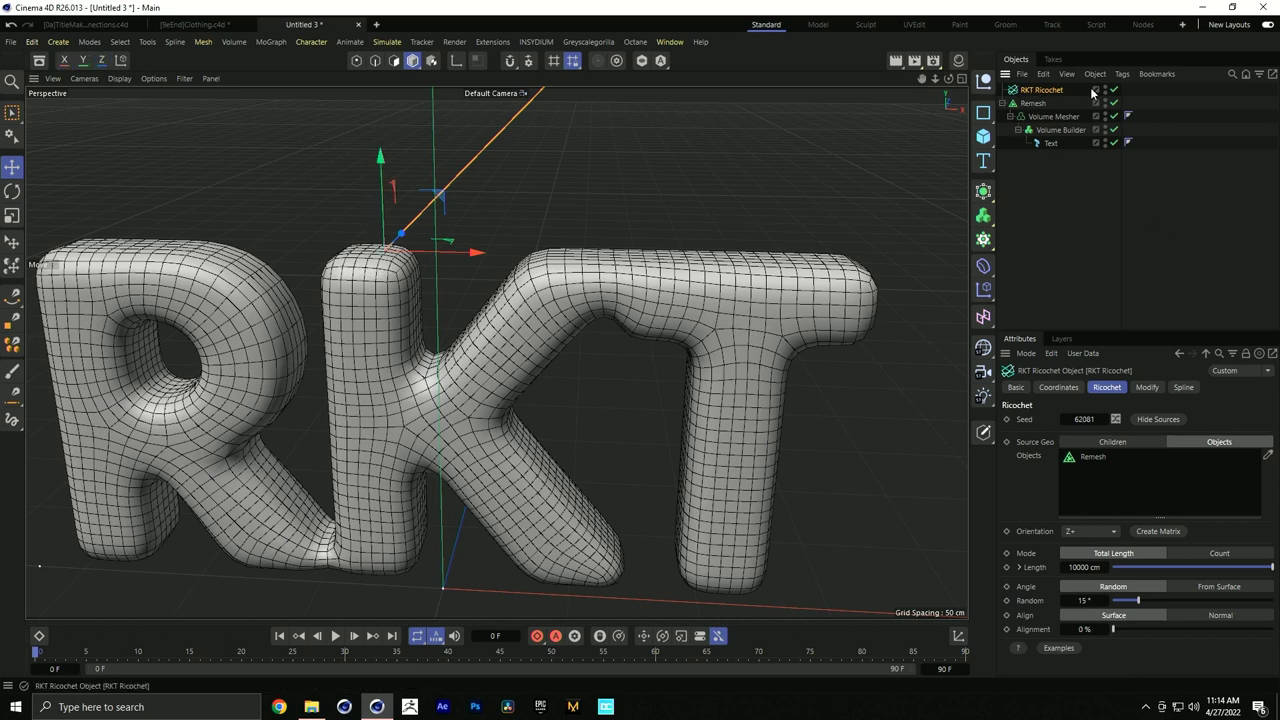
pyautogui.click(1147, 388)
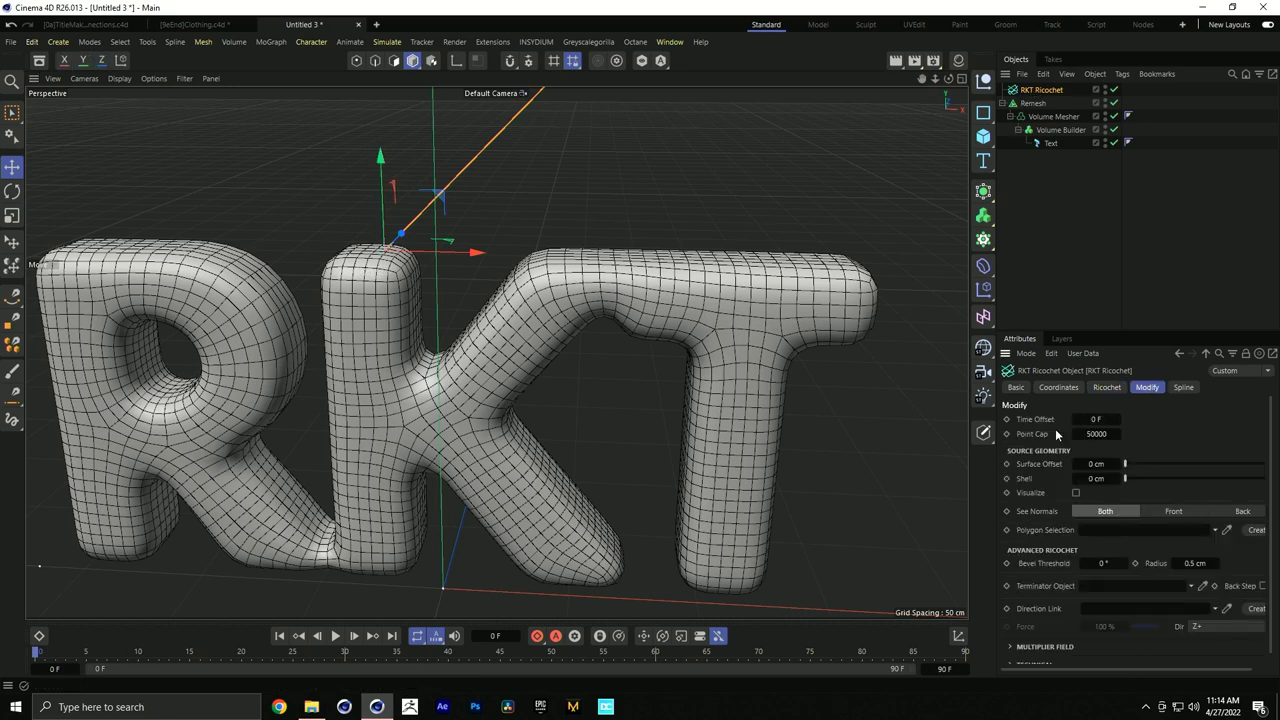
pyautogui.click(1075, 493)
pyautogui.click(1100, 478)
pyautogui.write('3')
pyautogui.press('Return')
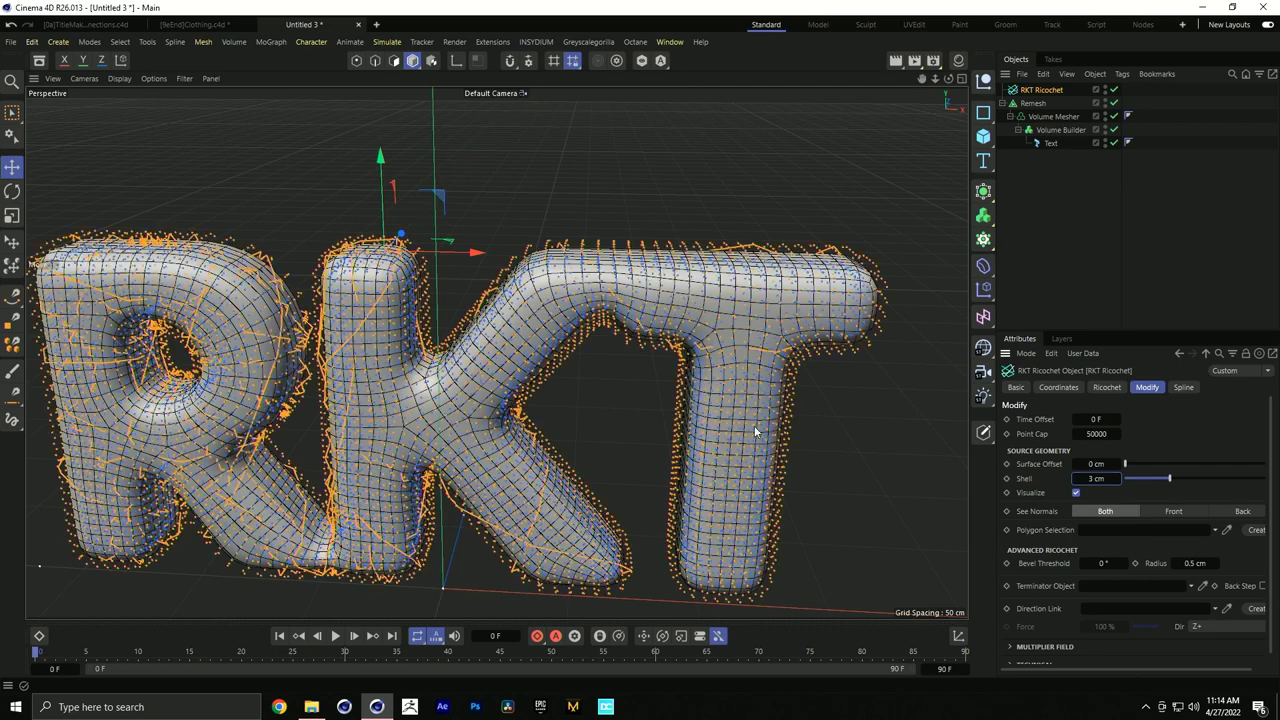
# Set the Ricochet Surface Offset to 4 cm and turn Visualize off
pyautogui.scroll(8, 430, 300)
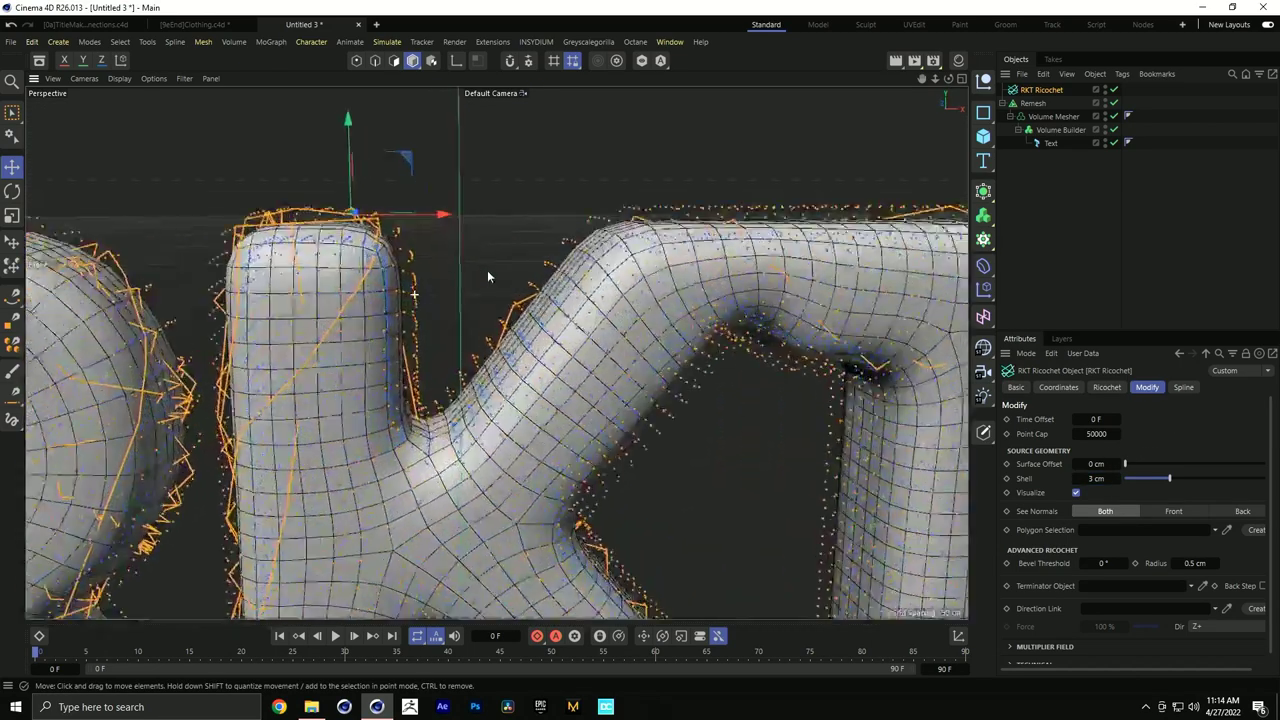
pyautogui.scroll(5, 487, 275)
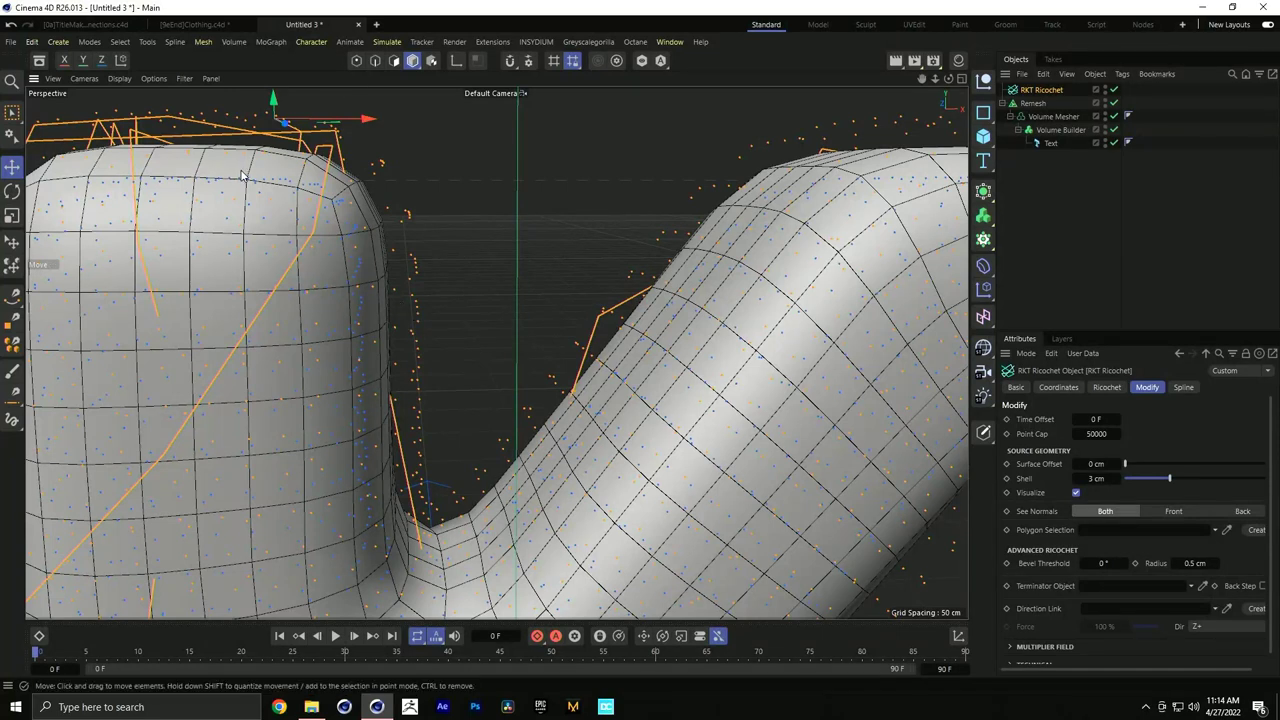
pyautogui.click(1095, 464)
pyautogui.write('4')
pyautogui.press('Return')
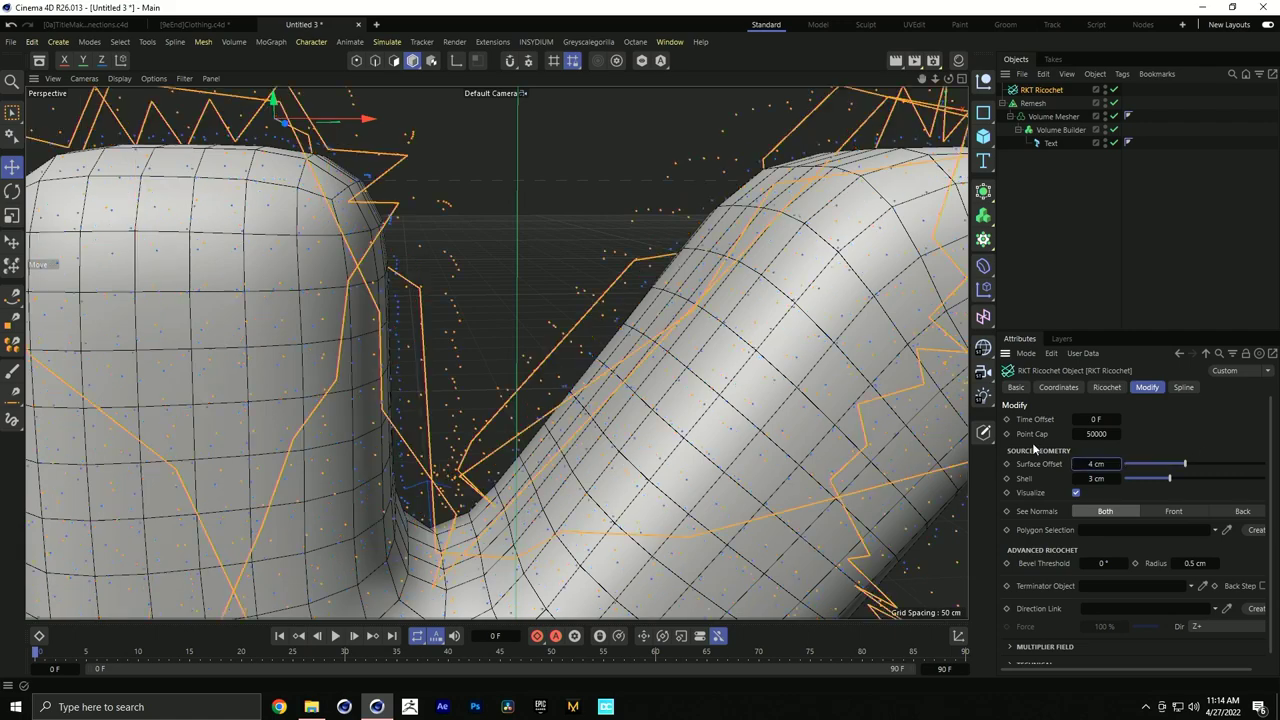
pyautogui.scroll(-3, 383, 272)
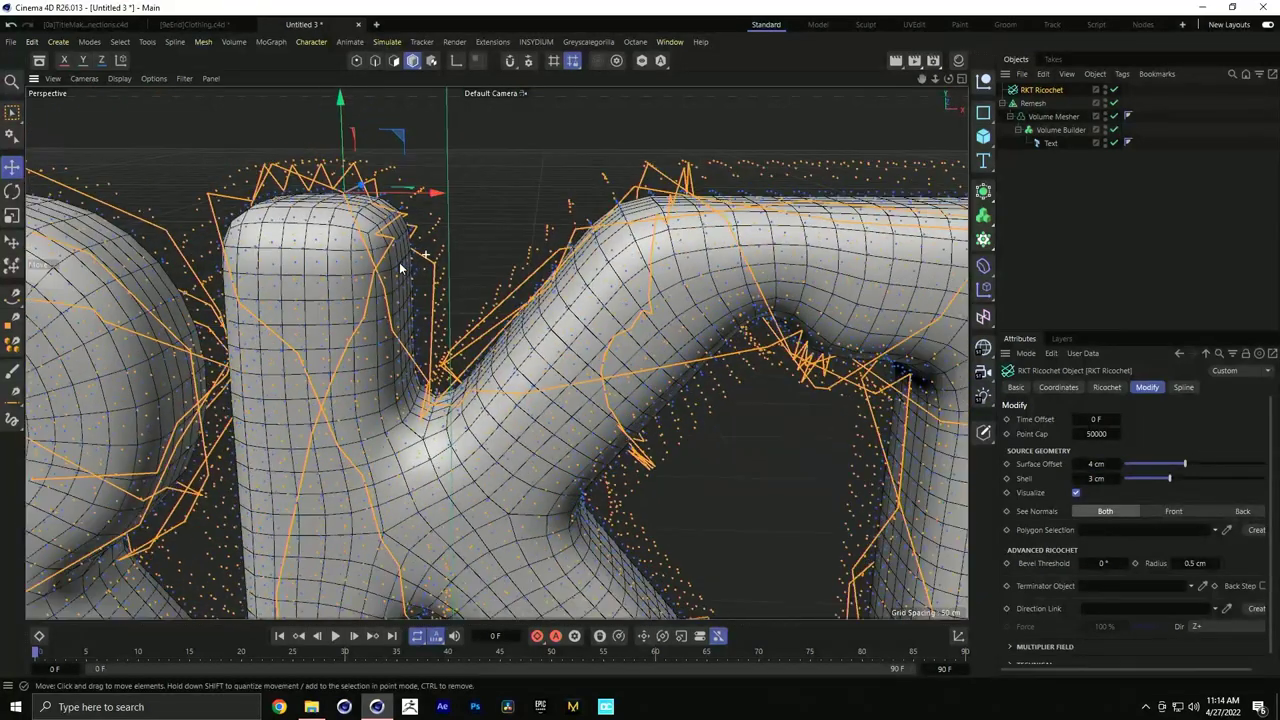
pyautogui.scroll(-1, 400, 268)
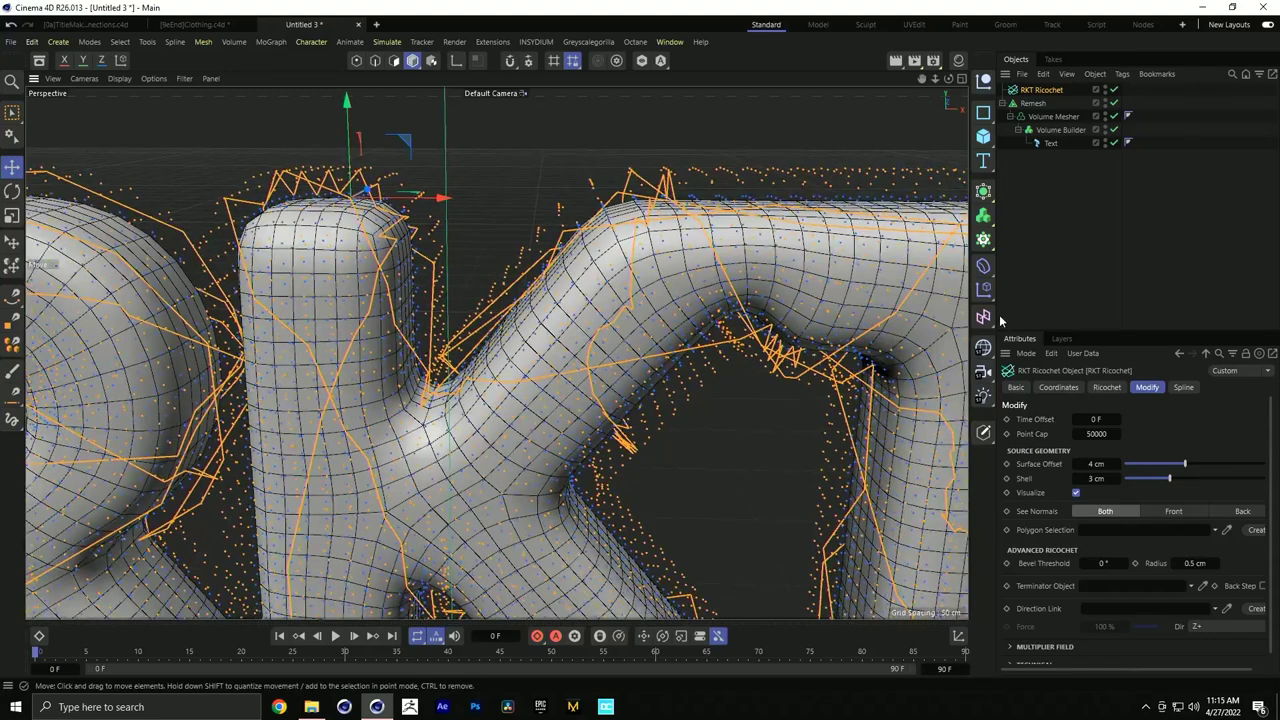
pyautogui.click(1076, 492)
pyautogui.scroll(-4, 695, 253)
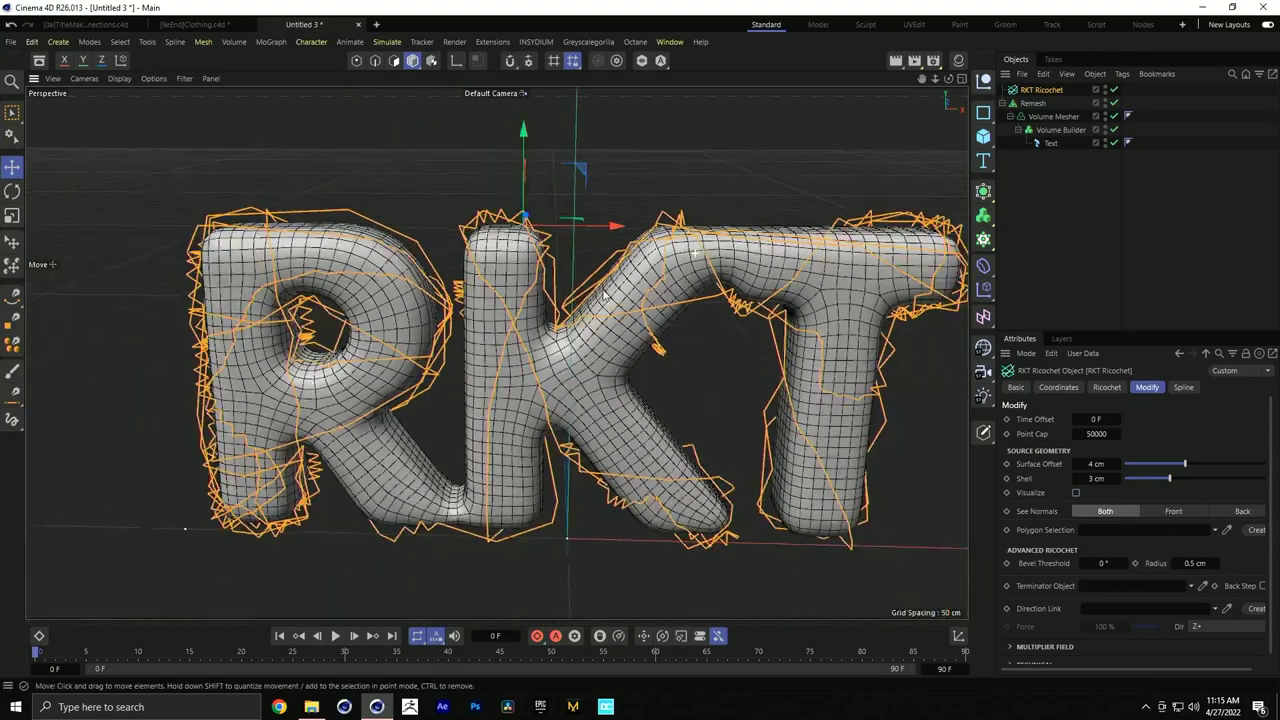
pyautogui.scroll(-2, 604, 294)
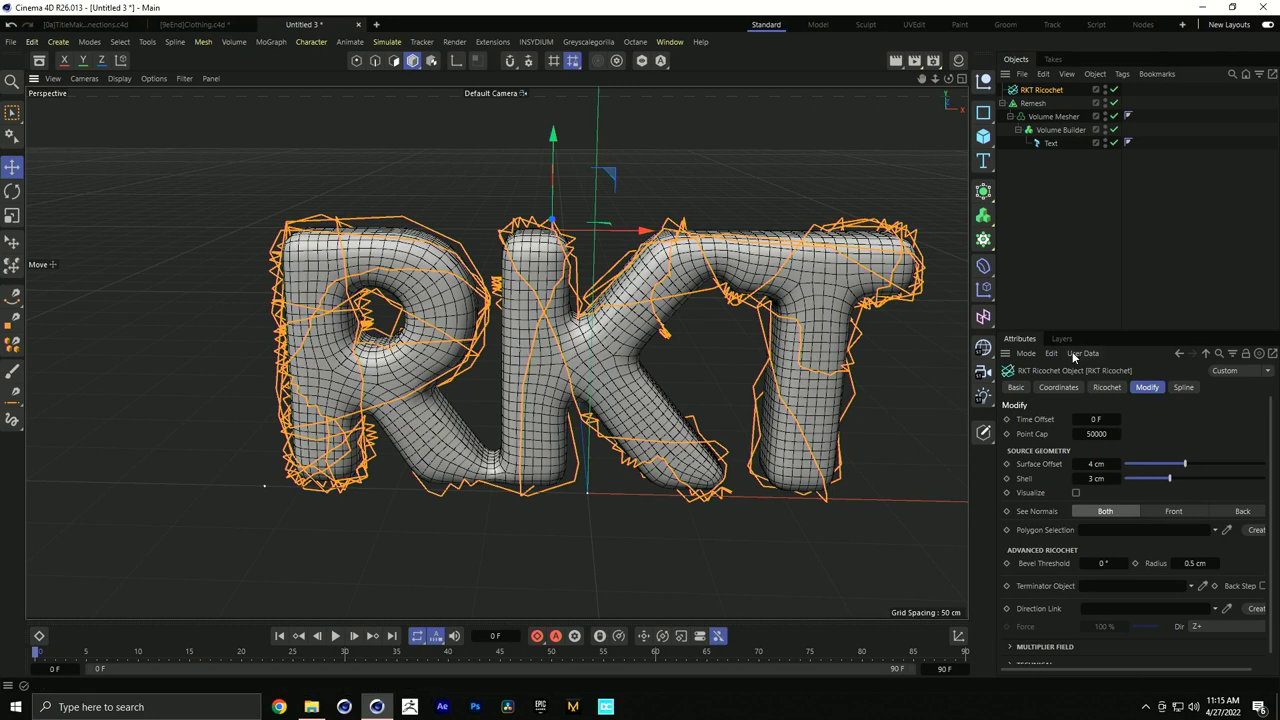
# Raise the Ricochet Alignment to 89 % on the main Ricochet settings
pyautogui.click(1103, 388)
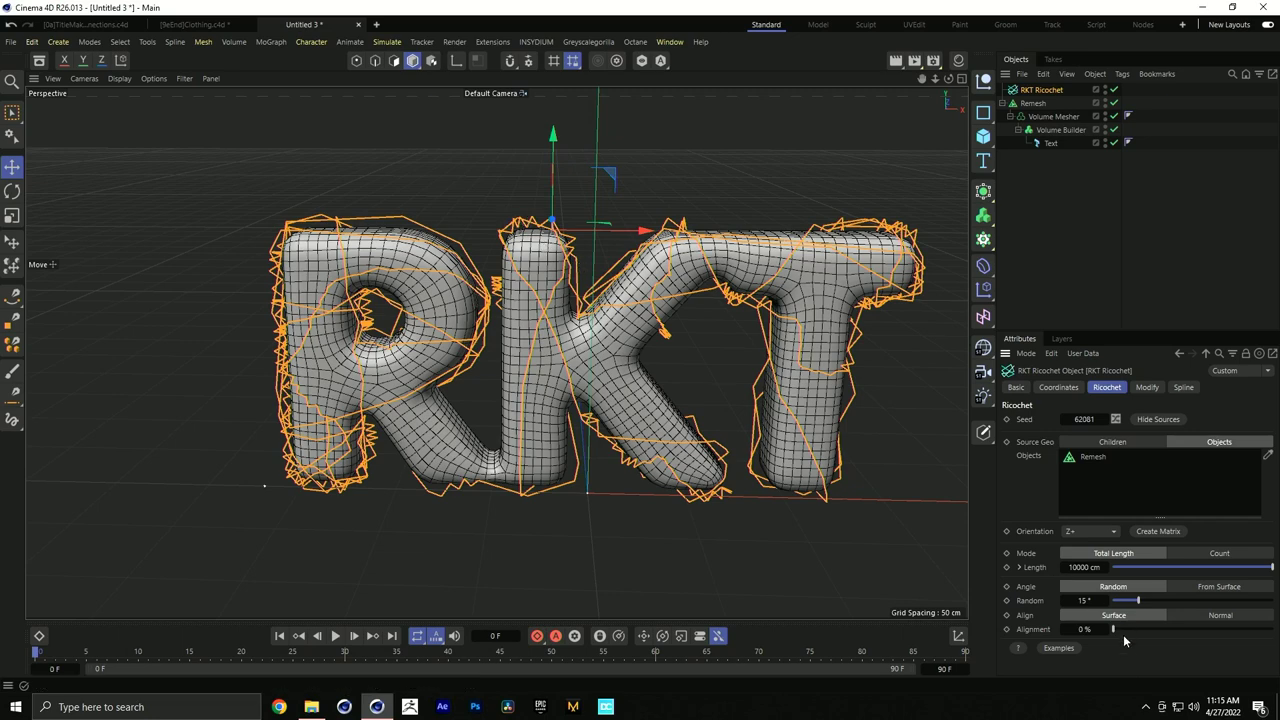
pyautogui.moveTo(1124, 632); pyautogui.dragTo(1217, 629)
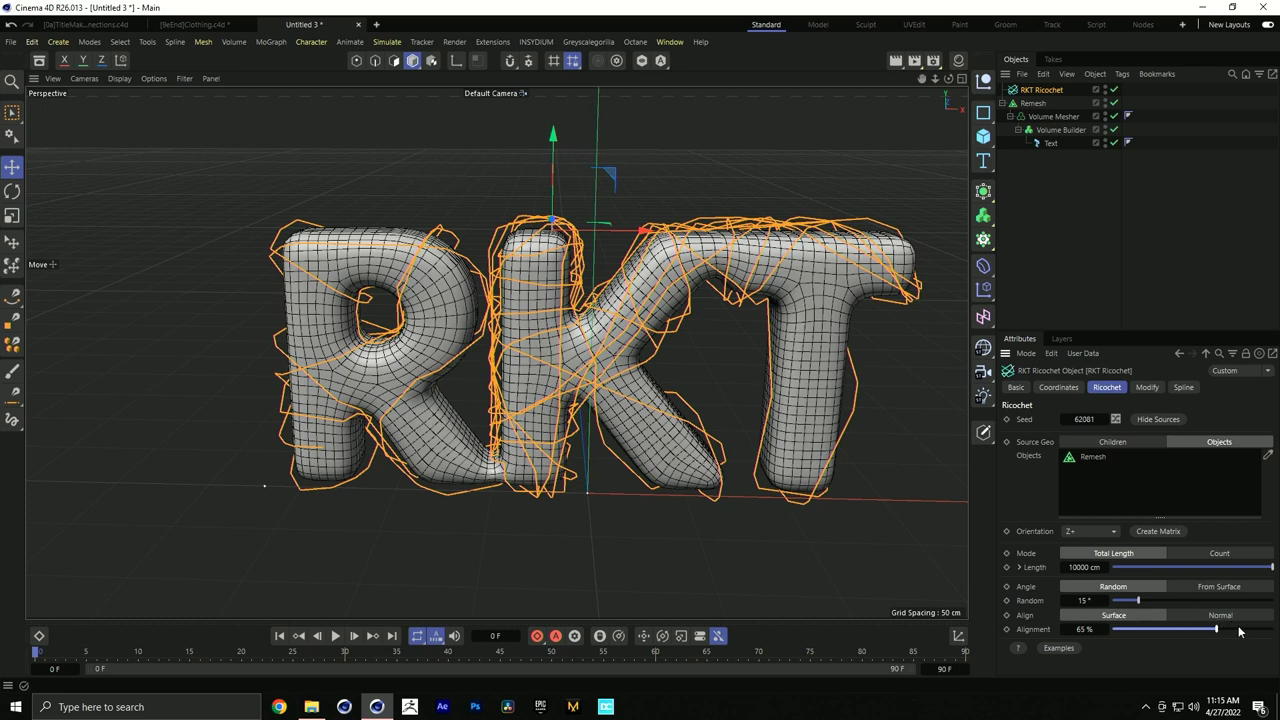
pyautogui.moveTo(1238, 631); pyautogui.dragTo(1255, 631)
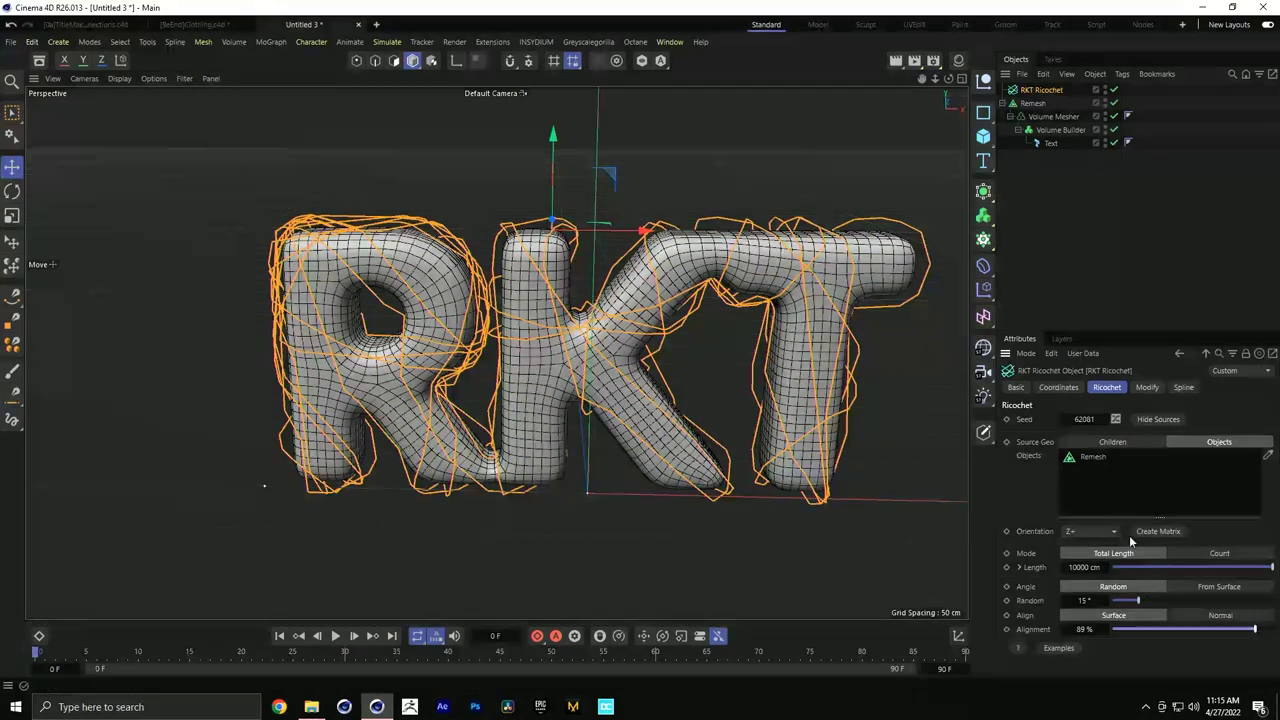
# Set the Ricochet Length to 50000 cm, then to 100000 cm
pyautogui.click(1084, 567)
pyautogui.write('50000')
pyautogui.press('Return')
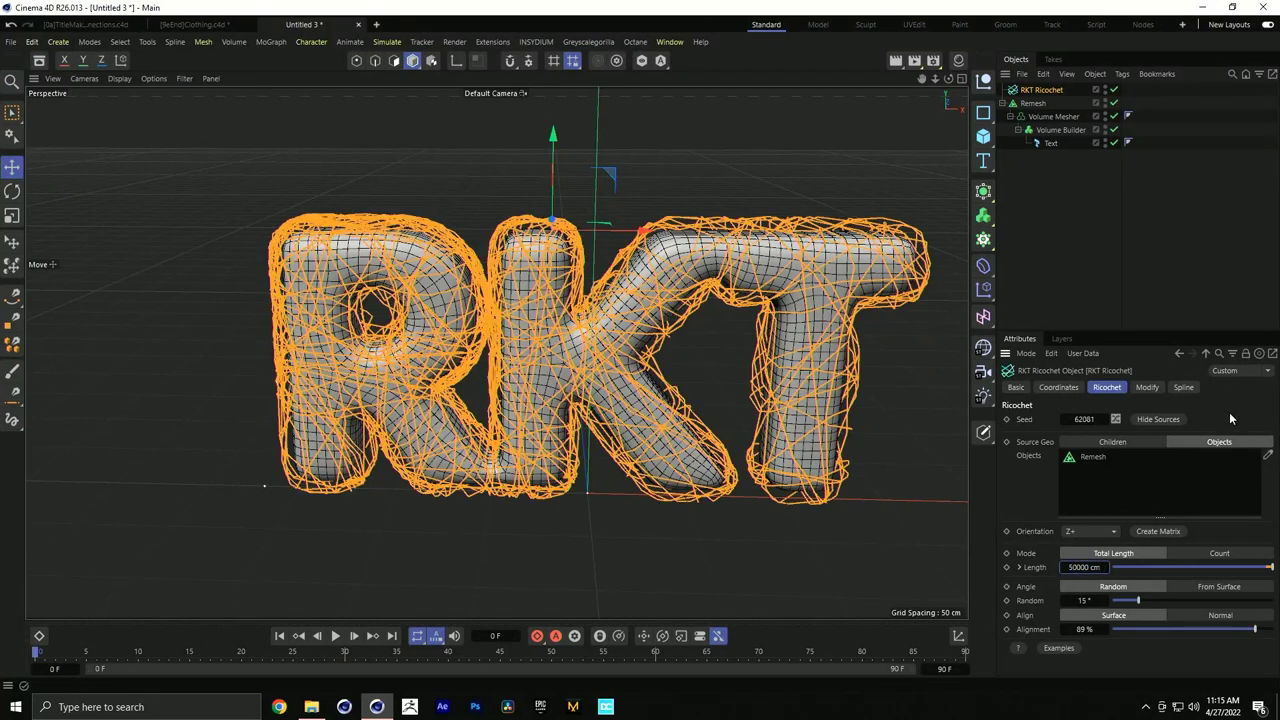
pyautogui.click(1068, 566)
pyautogui.click(1072, 567)
pyautogui.write('0')
pyautogui.press('Return')
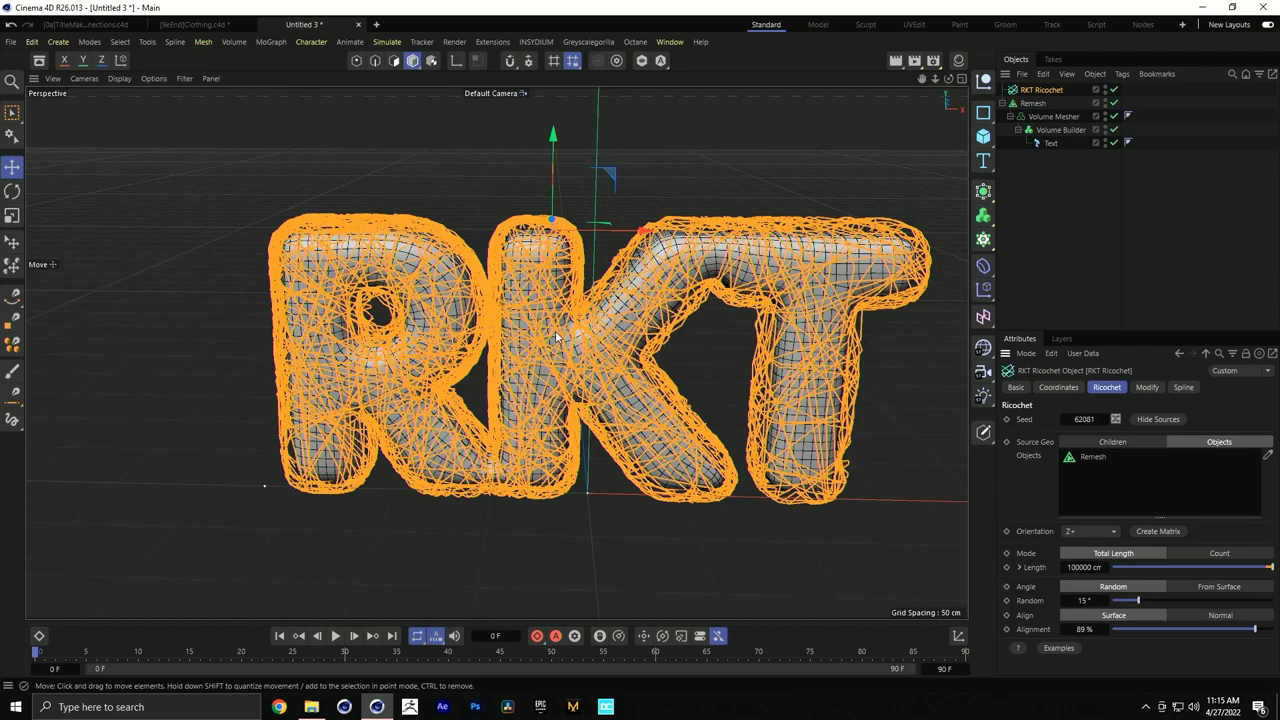
pyautogui.scroll(3, 557, 337)
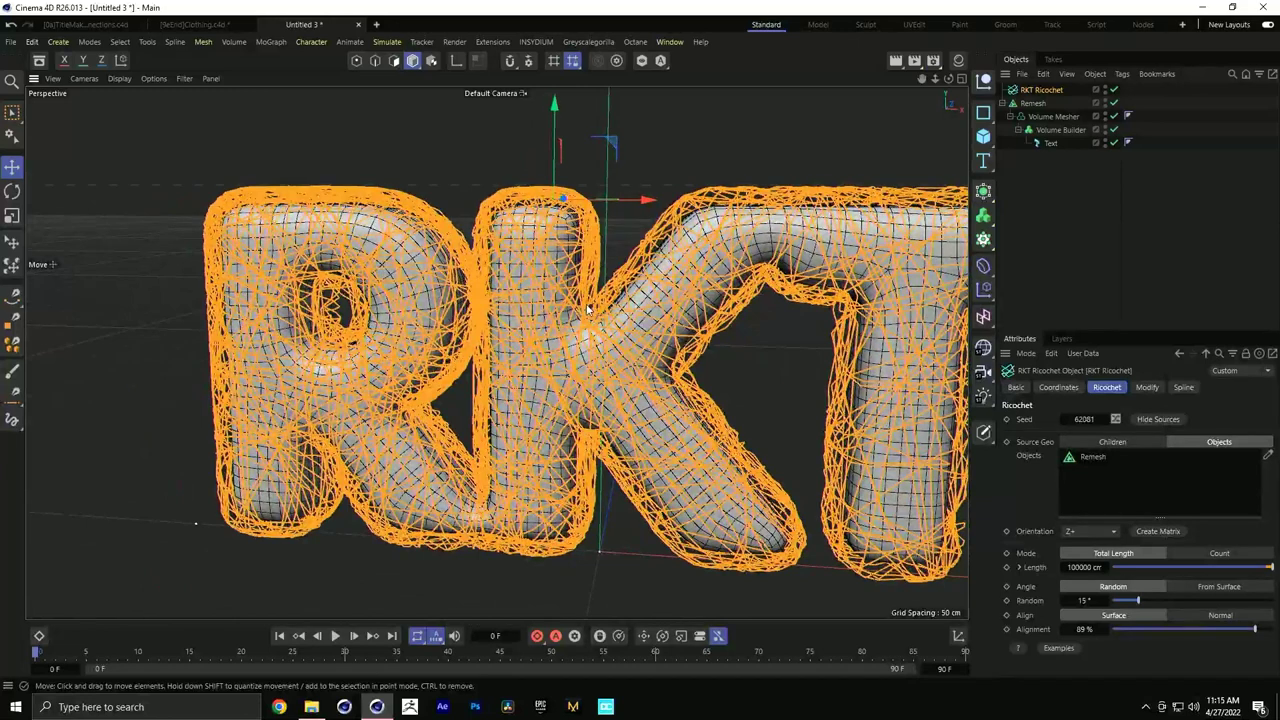
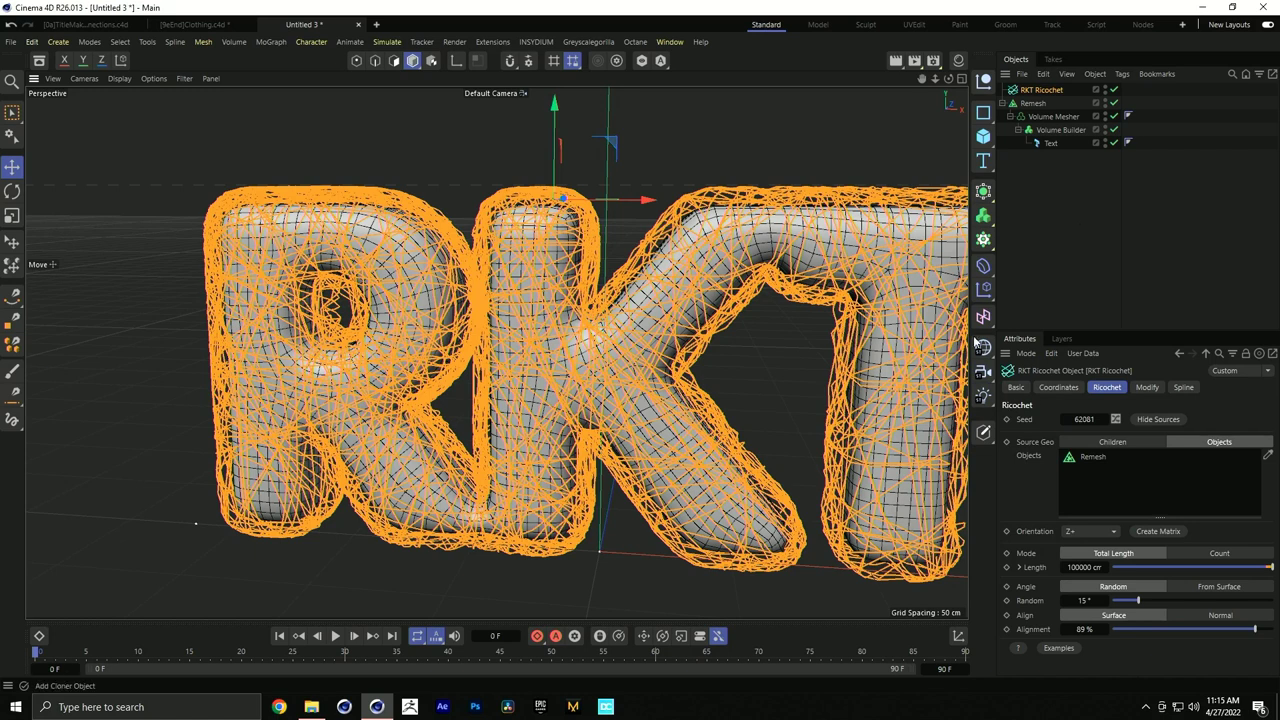
# Set RKT Ricochet's splines to Linear with Subdivided points, 90° angle and 10 cm maximum length
pyautogui.click(1181, 389)
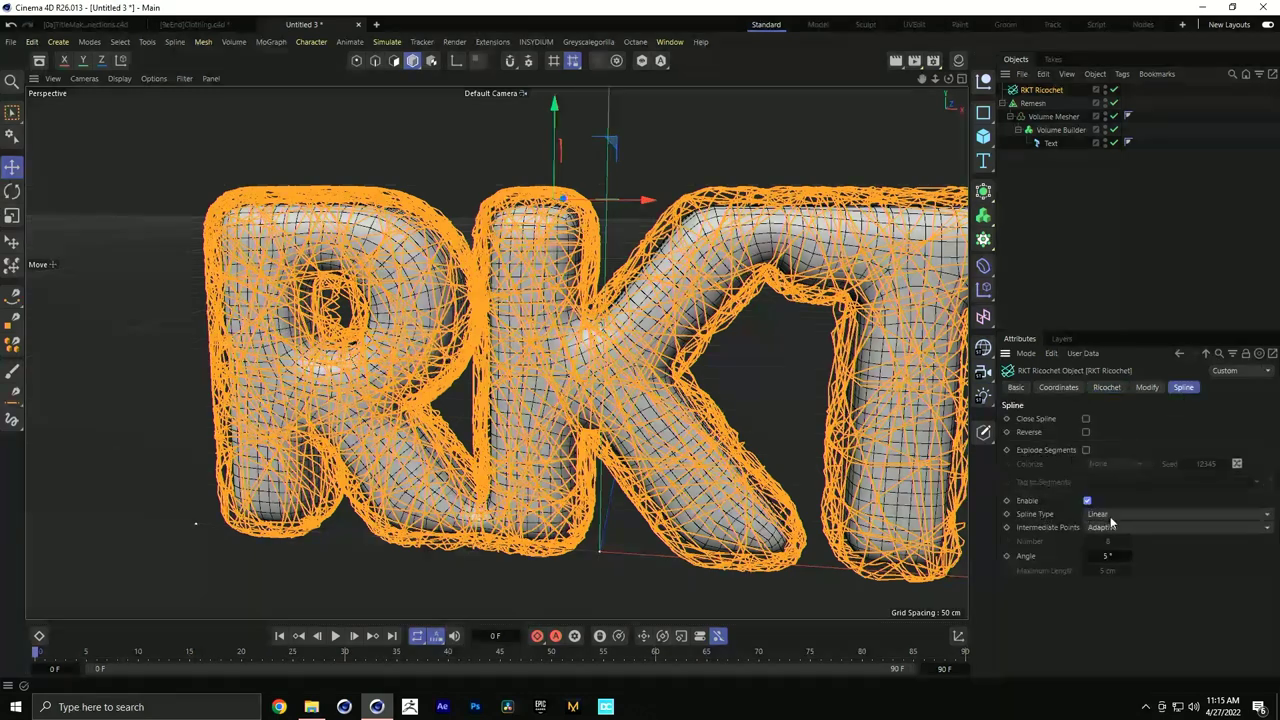
pyautogui.click(1108, 515)
pyautogui.click(1111, 533)
pyautogui.click(1120, 527)
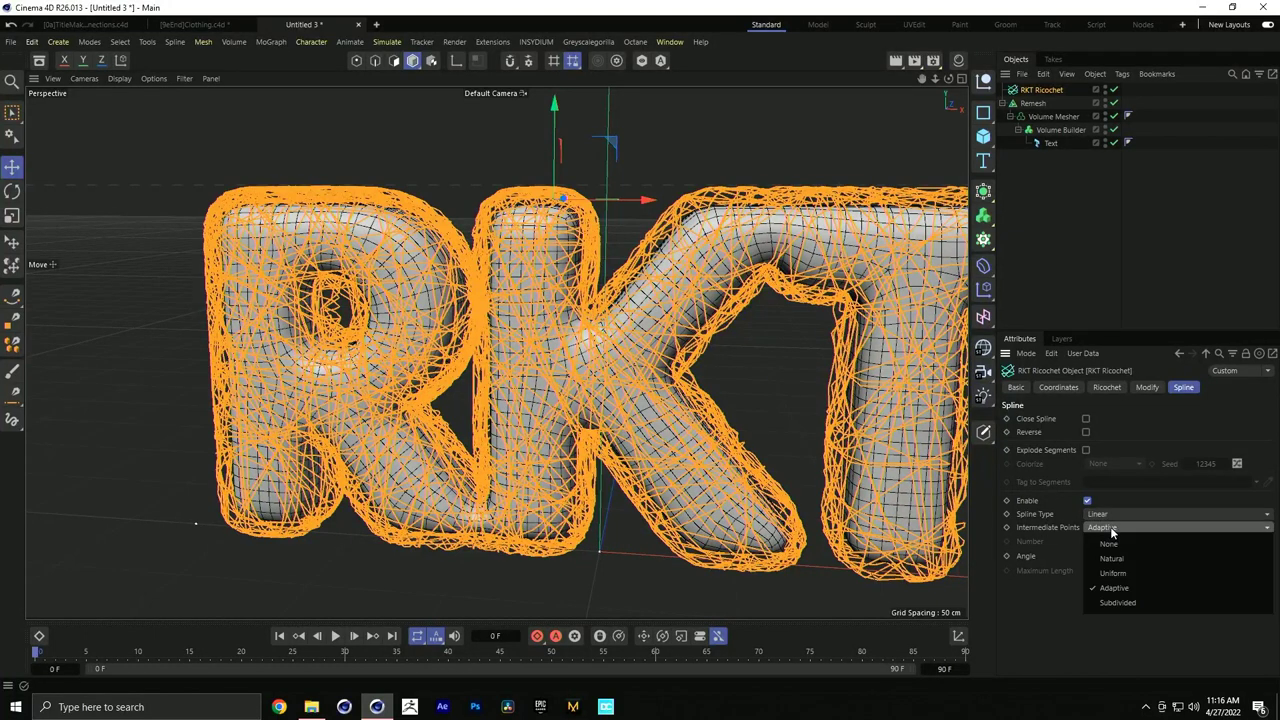
pyautogui.click(1141, 608)
pyautogui.doubleClick(1118, 556)
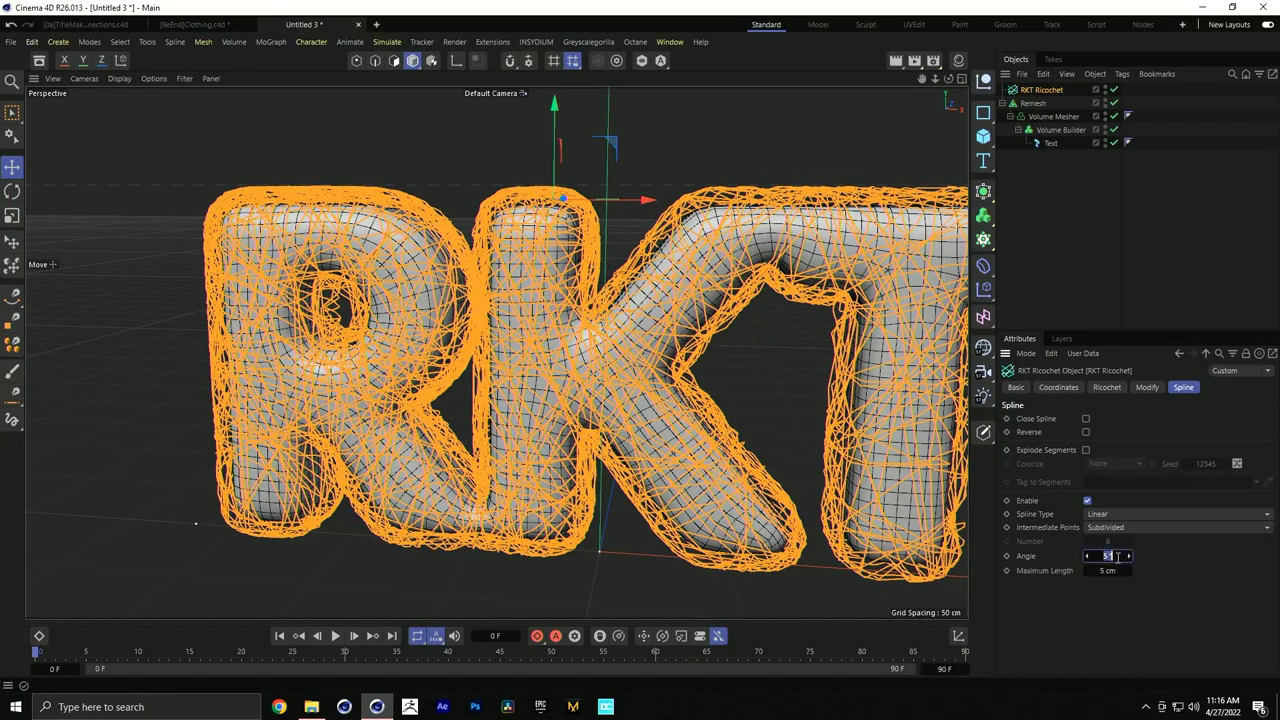
pyautogui.write('90')
pyautogui.press('Return')
pyautogui.doubleClick(1108, 569)
pyautogui.press('Return')
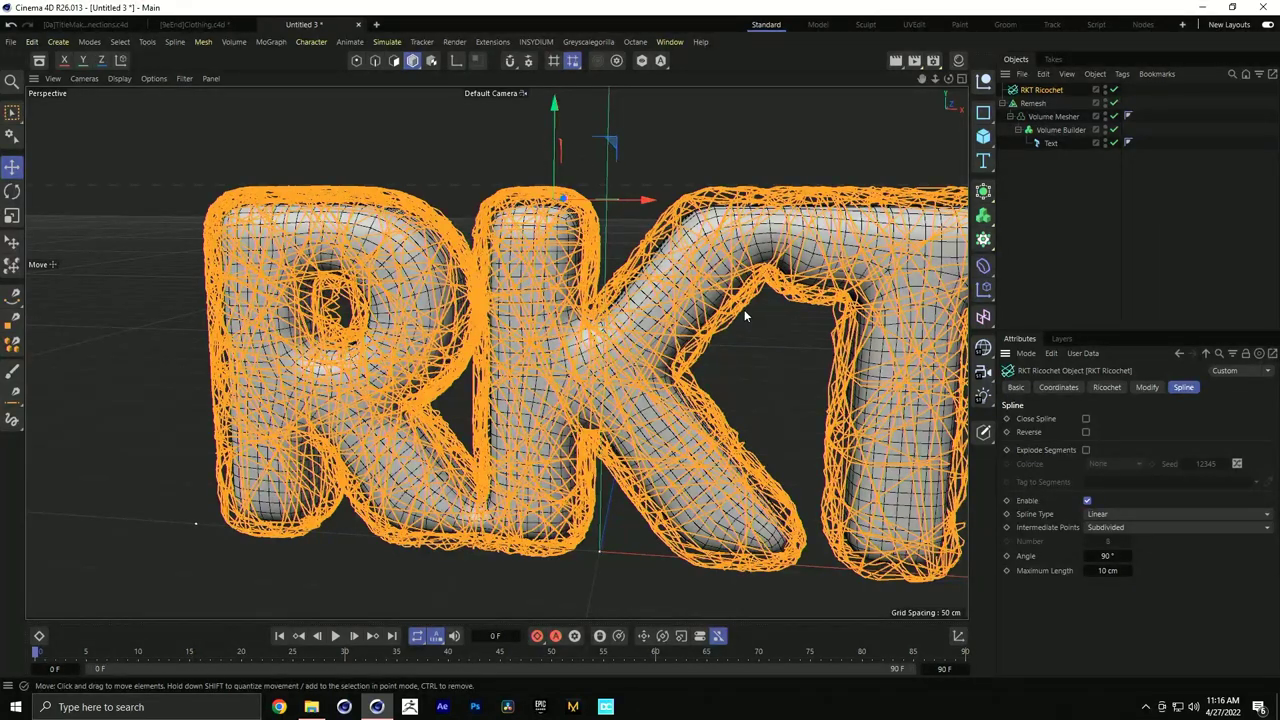
# Move RKT Ricochet to the top level of the Object Manager and add a Rope simulation tag
pyautogui.scroll(-5, 695, 260)
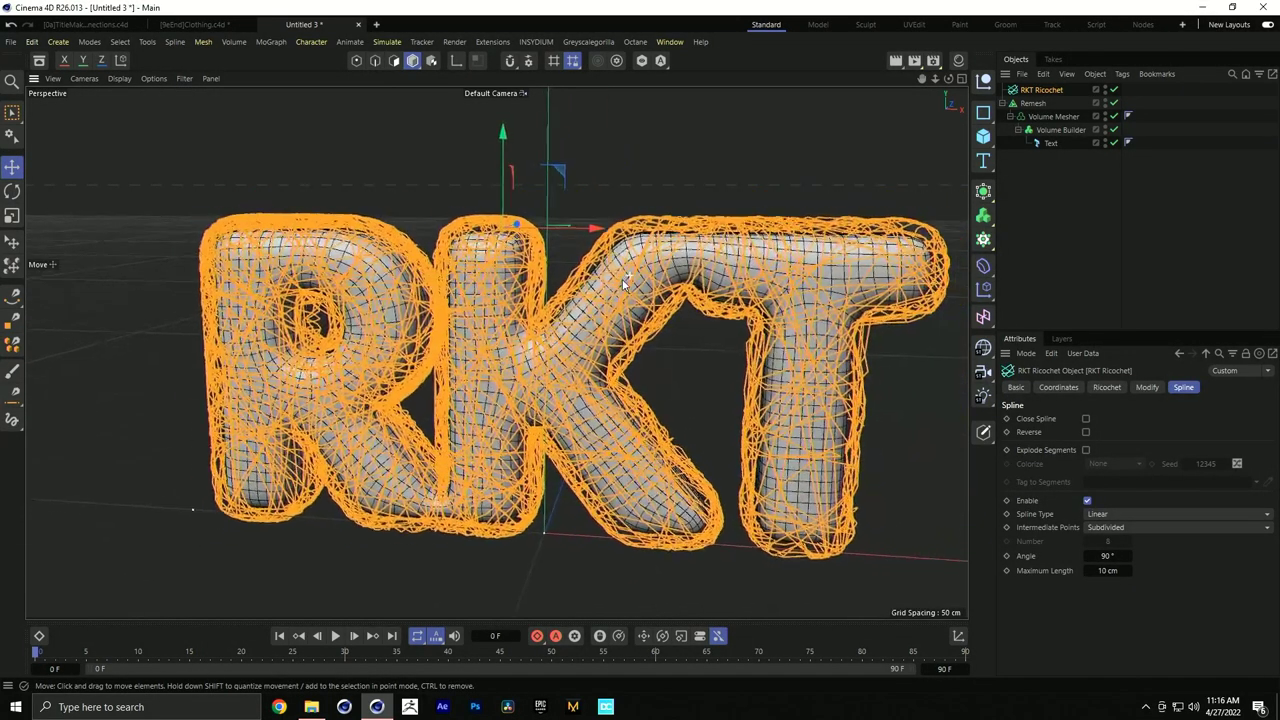
pyautogui.moveTo(1040, 89); pyautogui.dragTo(1045, 162)
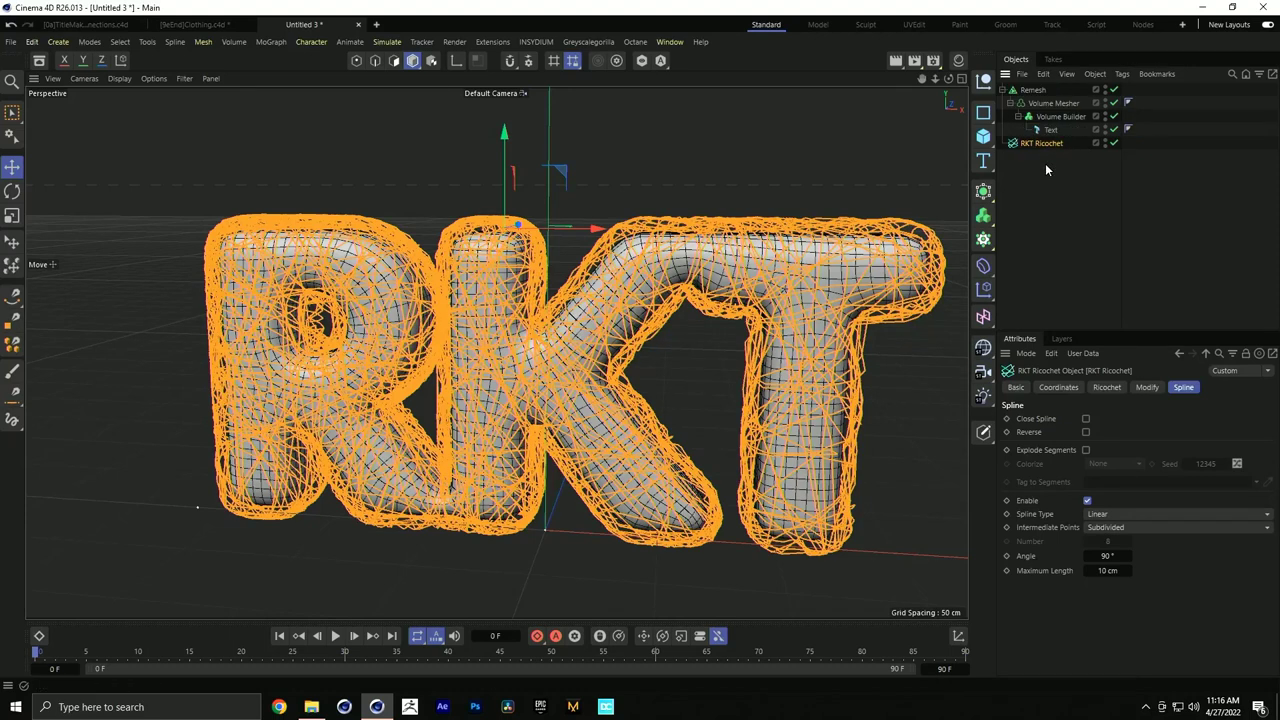
pyautogui.rightClick(1046, 141)
pyautogui.moveTo(1100, 230)
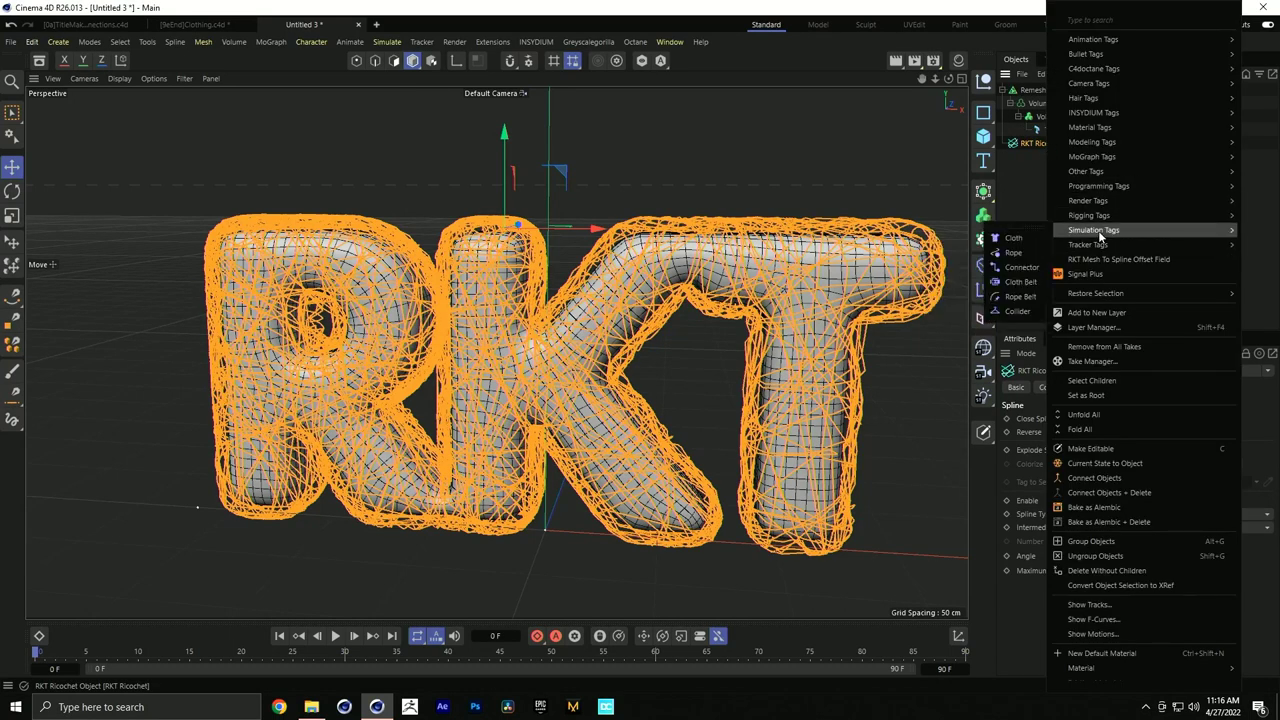
pyautogui.click(1010, 253)
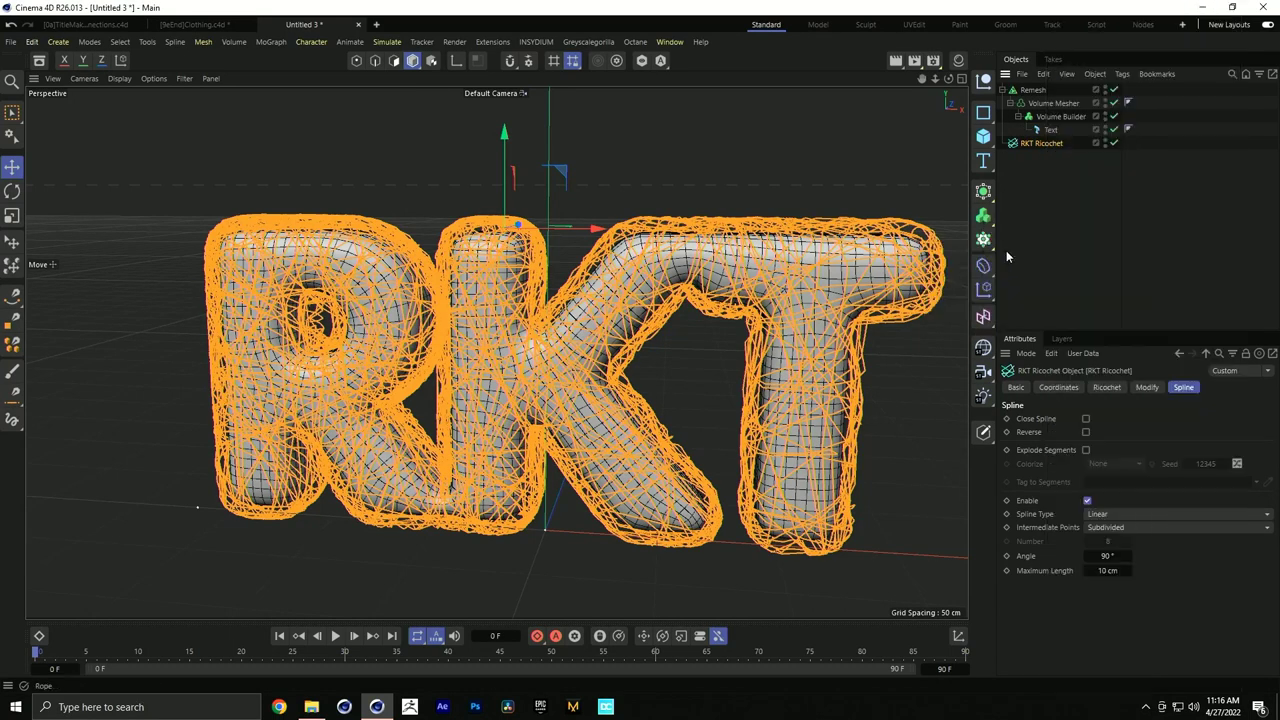
# Collapse Remesh and give it a Collider simulation tag
pyautogui.click(1007, 90)
pyautogui.click(1024, 91)
pyautogui.rightClick(1028, 93)
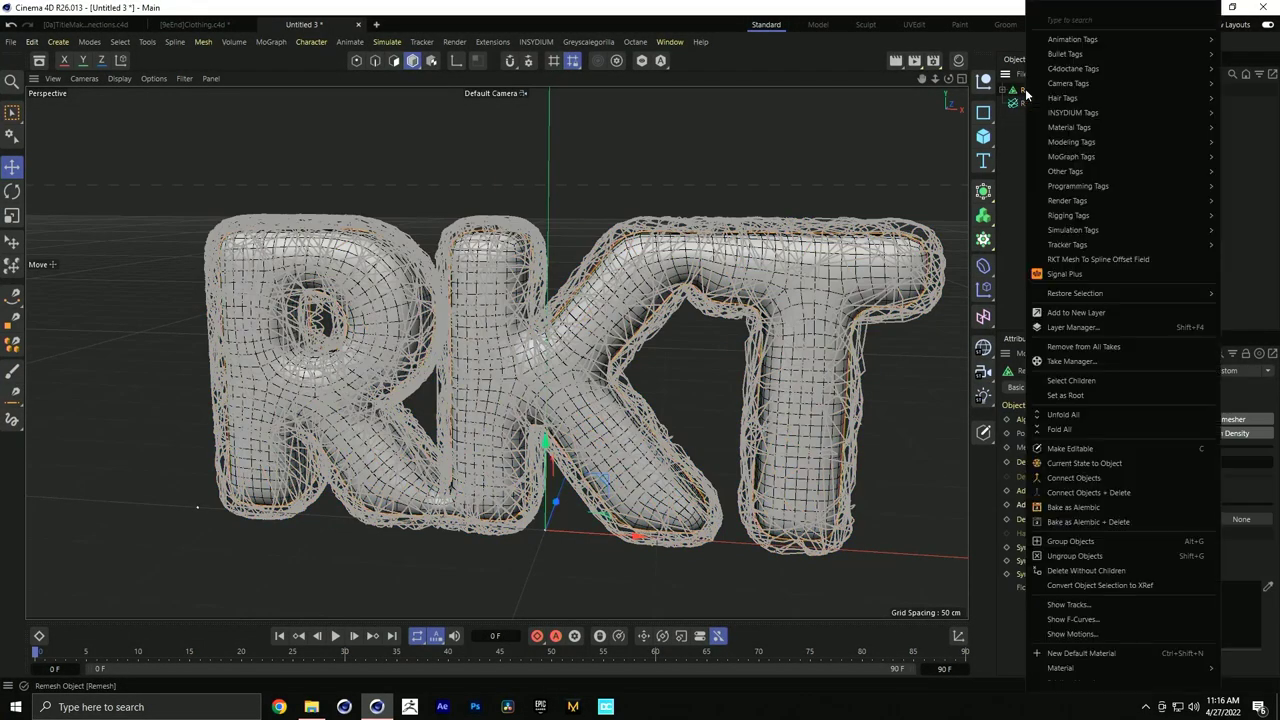
pyautogui.moveTo(1093, 232)
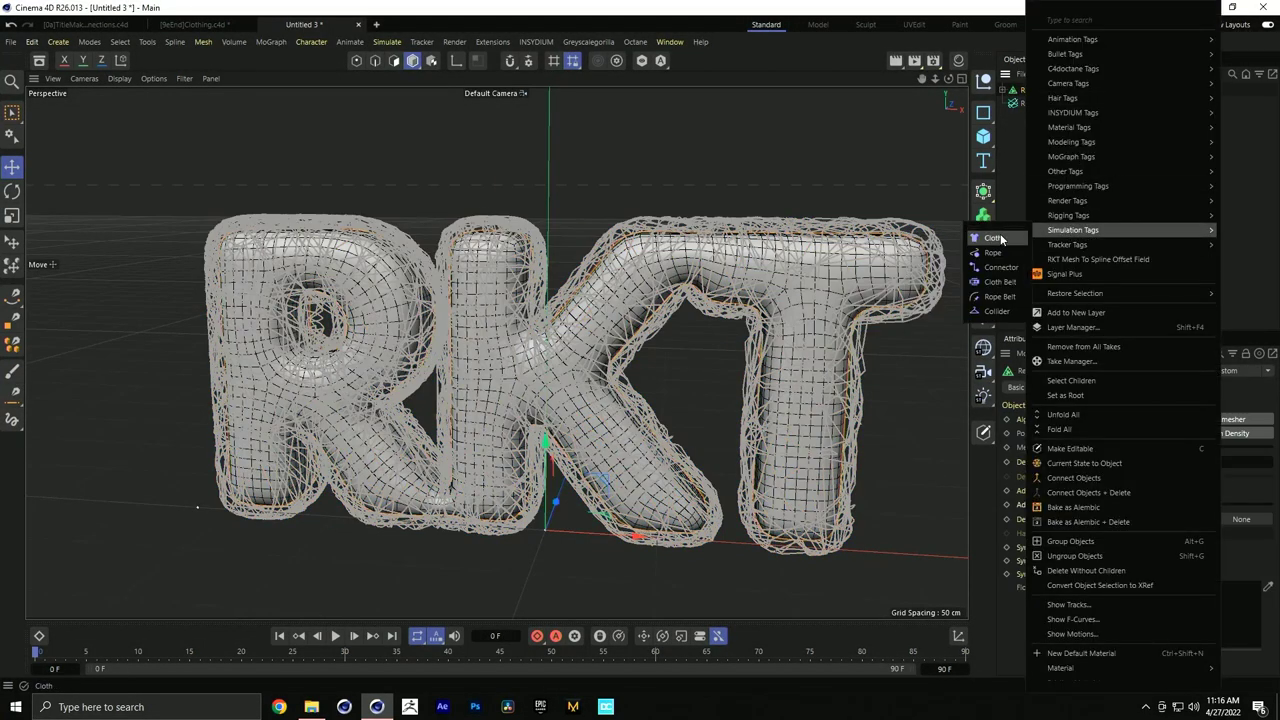
pyautogui.click(1000, 311)
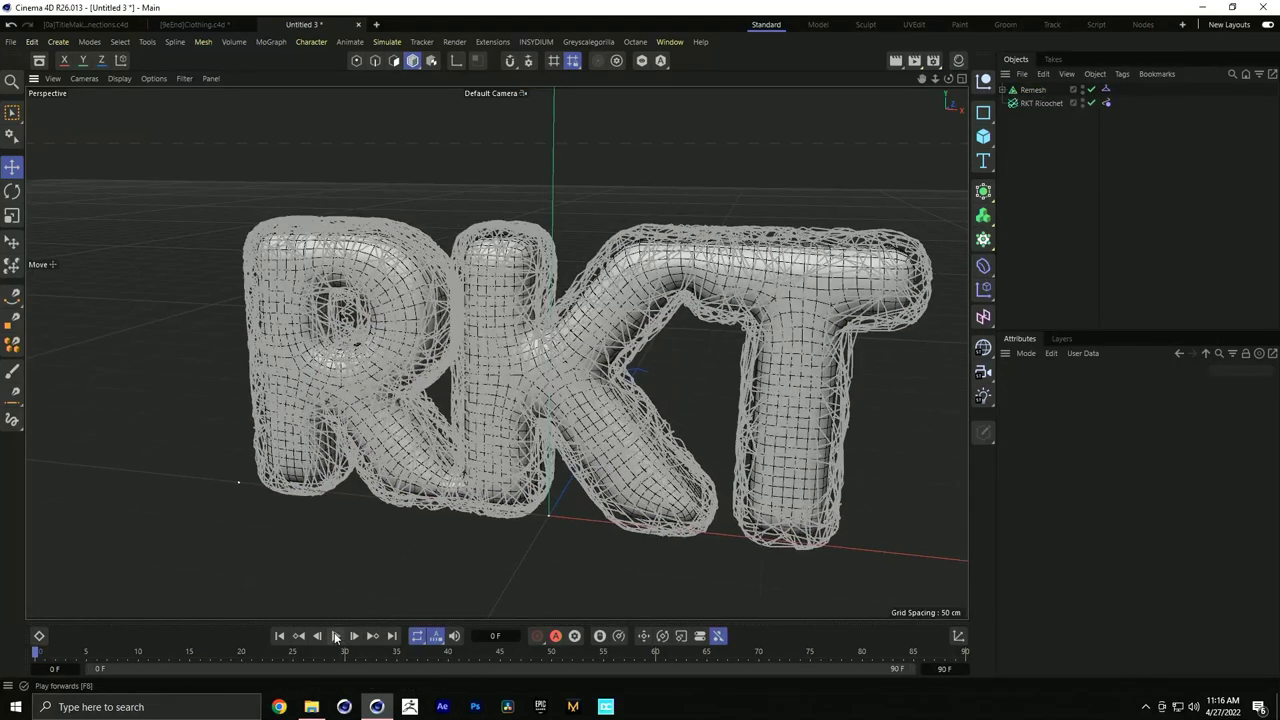
# Play the rope simulation briefly and orbit to view the draped letters head-on
pyautogui.click(336, 636)
pyautogui.click(336, 636)
pyautogui.keyDown('alt'); pyautogui.moveTo(600, 490); pyautogui.dragTo(623, 283); pyautogui.keyUp('alt')
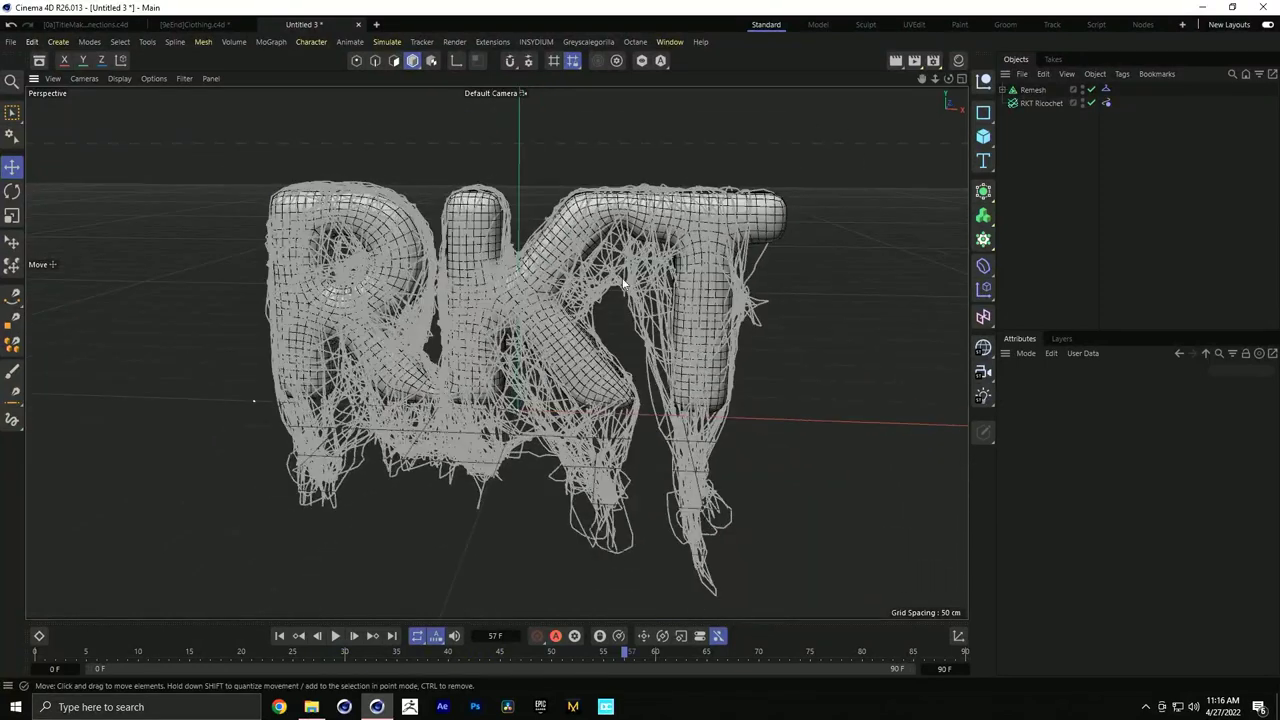
# Apply a new near-black material (Color V 11%) to Remesh and replay the simulation
pyautogui.click(958, 61)
pyautogui.doubleClick(786, 129)
pyautogui.moveTo(1070, 92); pyautogui.dragTo(1034, 92)
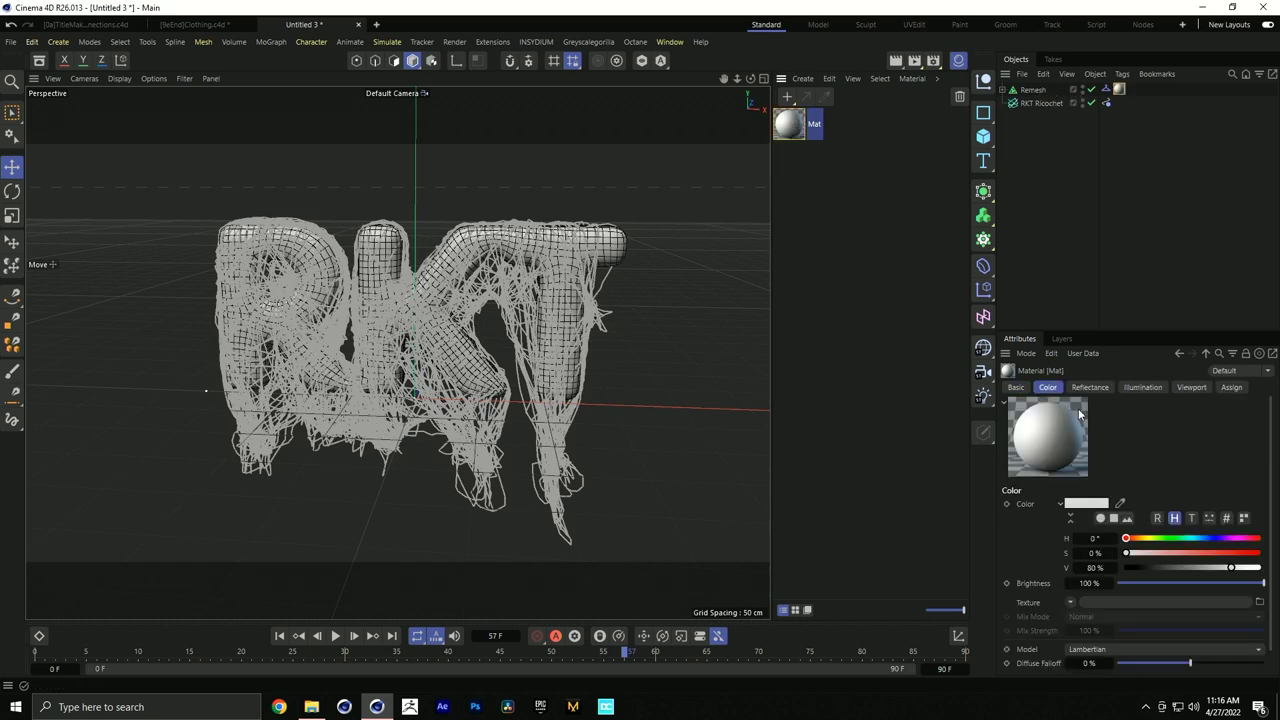
pyautogui.moveTo(1170, 567); pyautogui.dragTo(1141, 568)
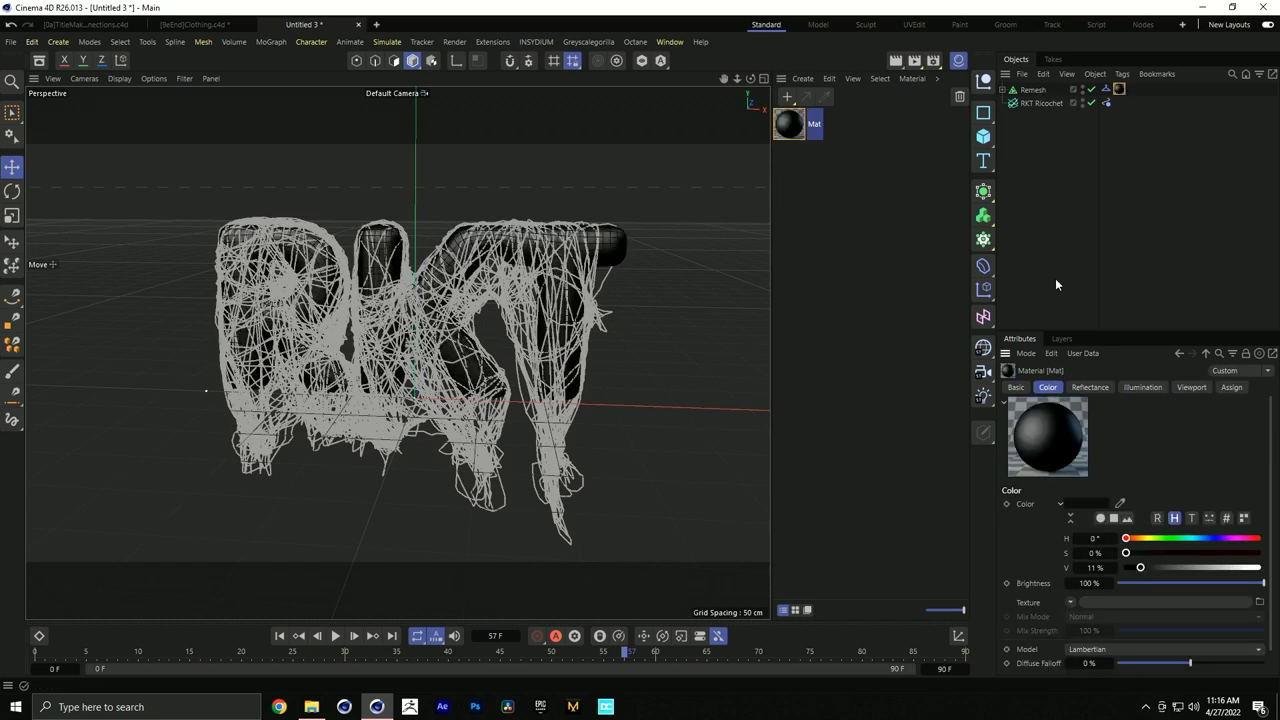
pyautogui.click(958, 60)
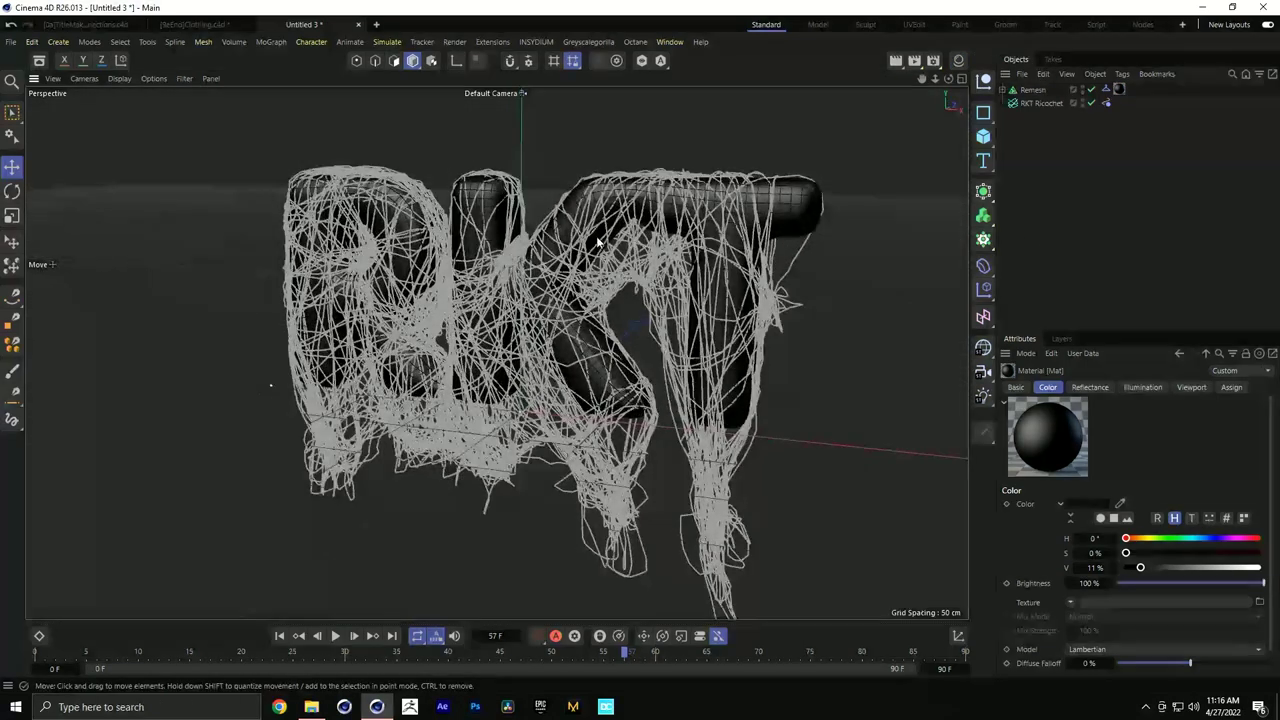
pyautogui.press('F8')
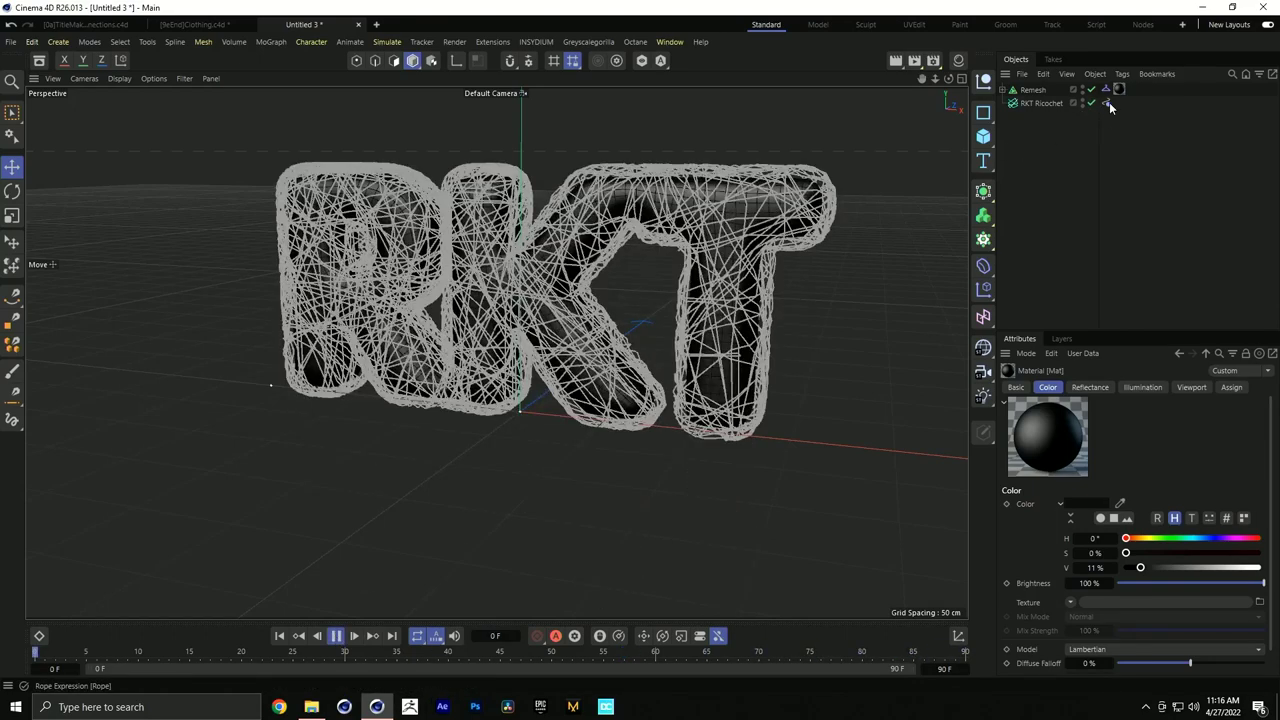
# Set the project's simulation device to GPU after a test playback from frame 0
pyautogui.click(336, 636)
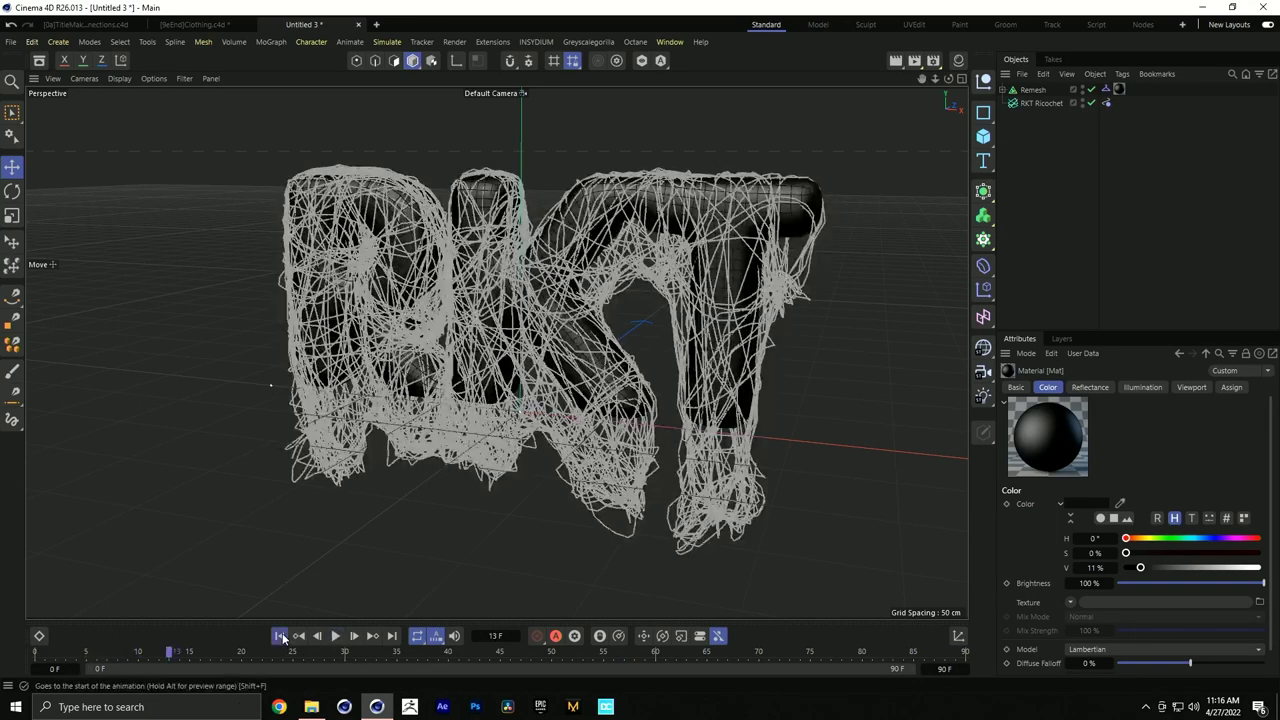
pyautogui.click(317, 636)
pyautogui.hotkey('ctrl', 'd')
pyautogui.scroll(2, 1072, 465)
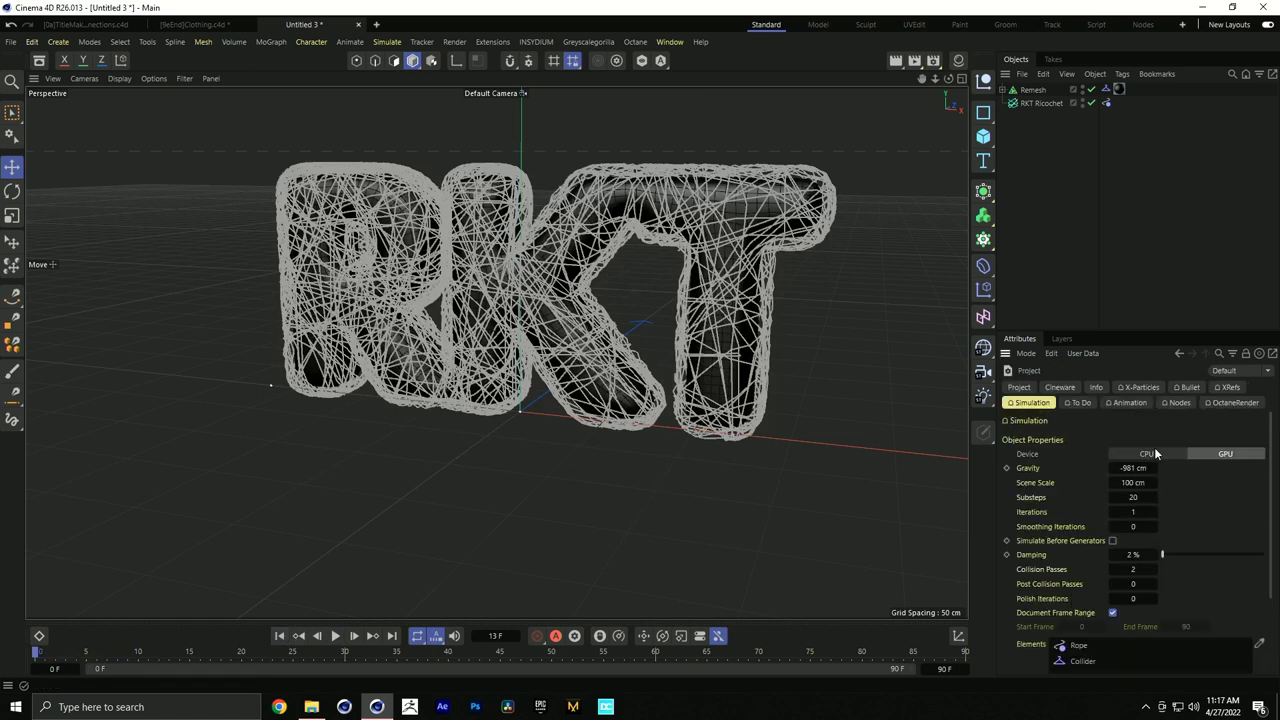
pyautogui.click(336, 636)
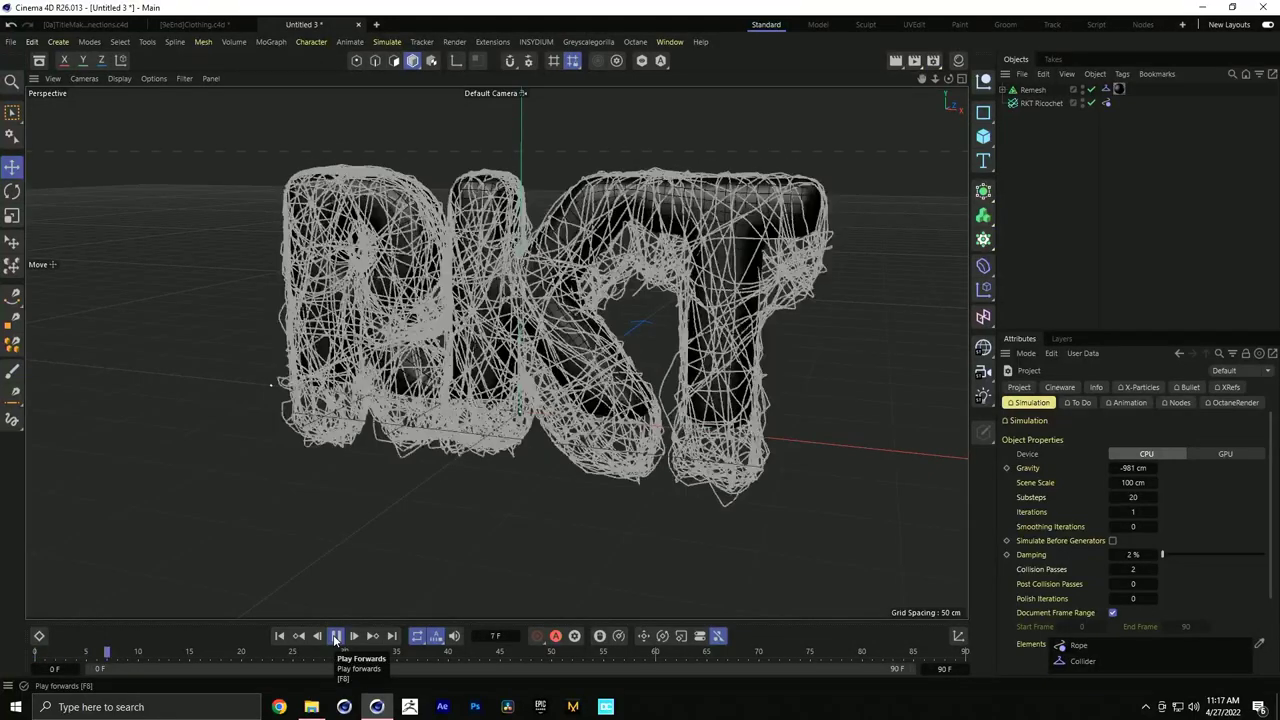
pyautogui.click(336, 636)
pyautogui.click(280, 636)
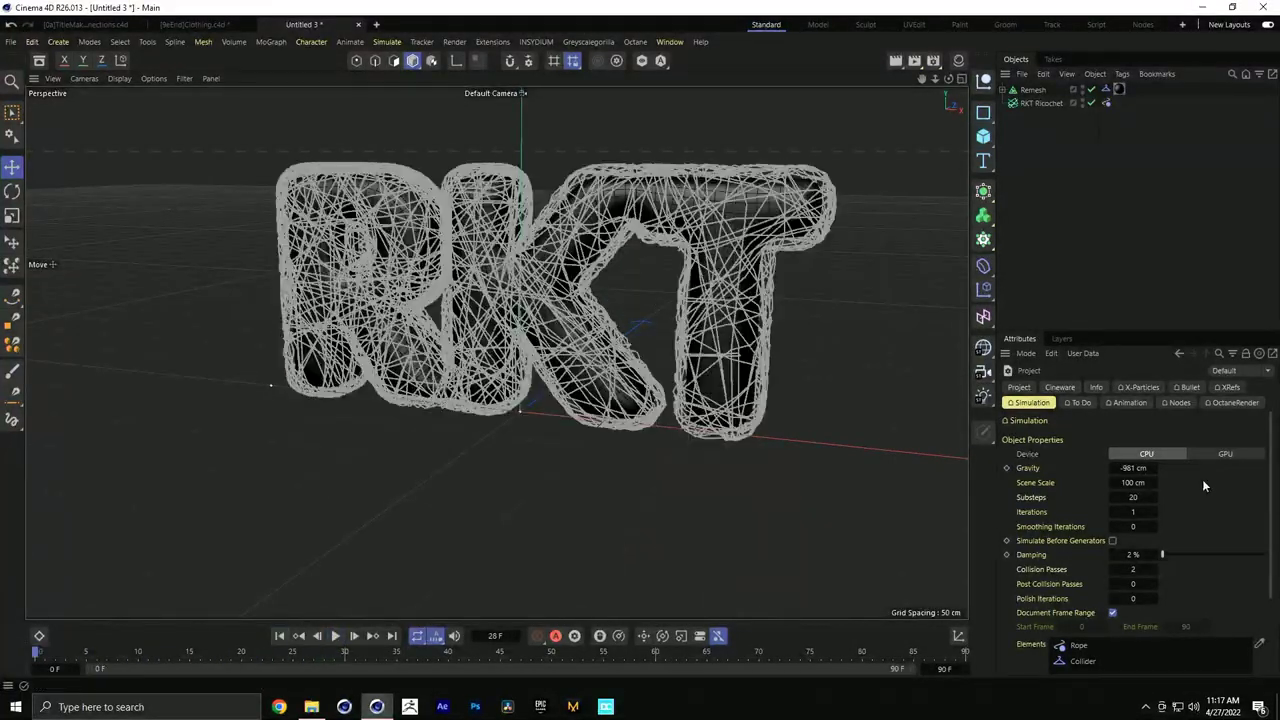
pyautogui.click(1208, 455)
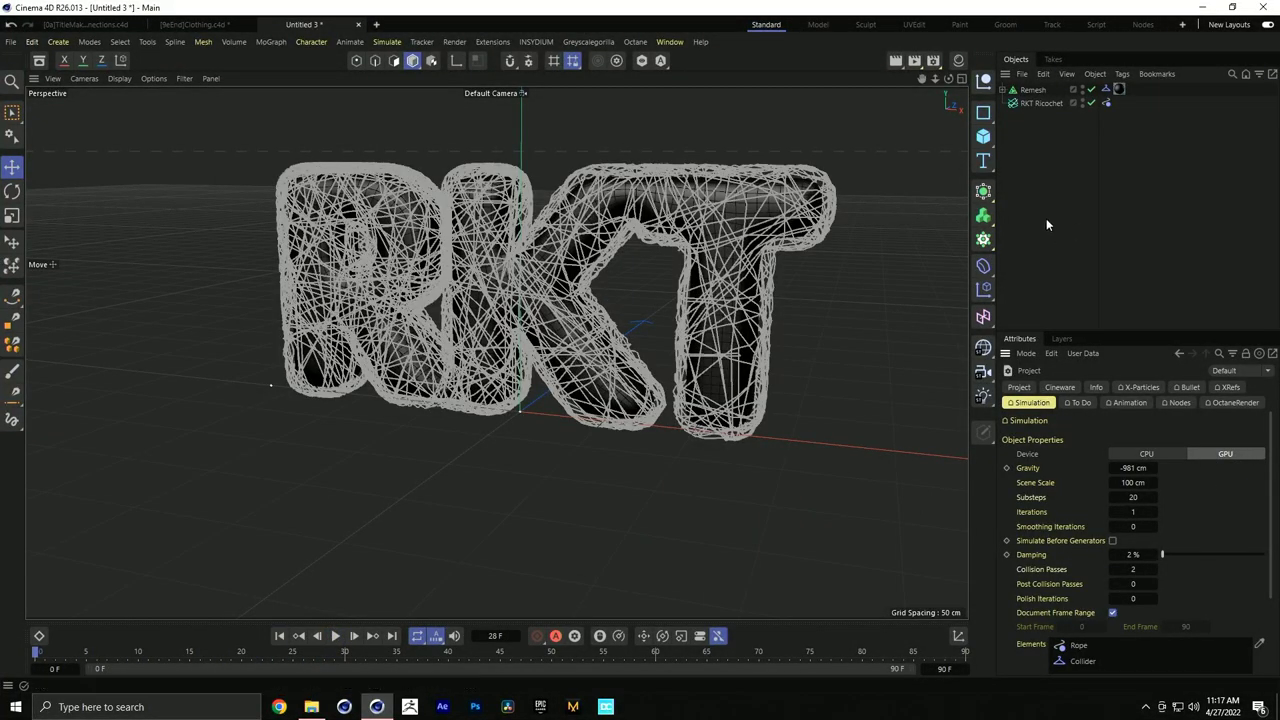
# Raise the Rope tag's Bendiness to 5 and play the simulation
pyautogui.click(1106, 103)
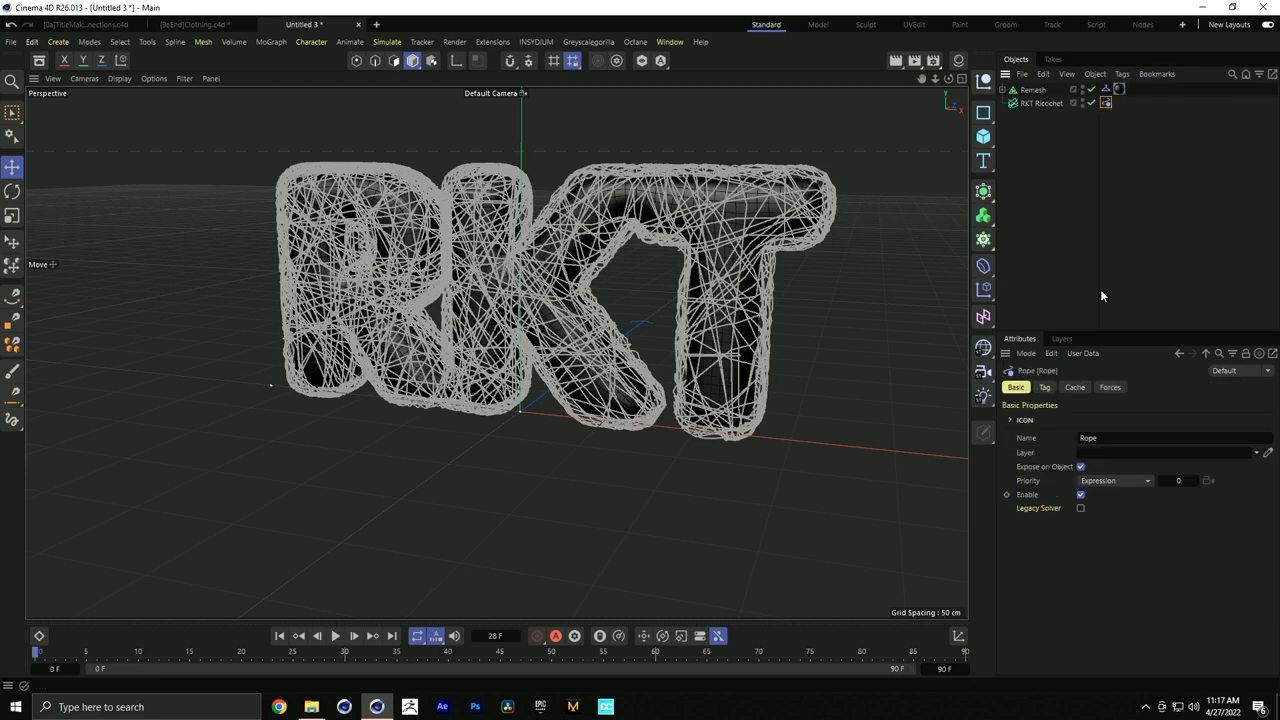
pyautogui.click(1049, 388)
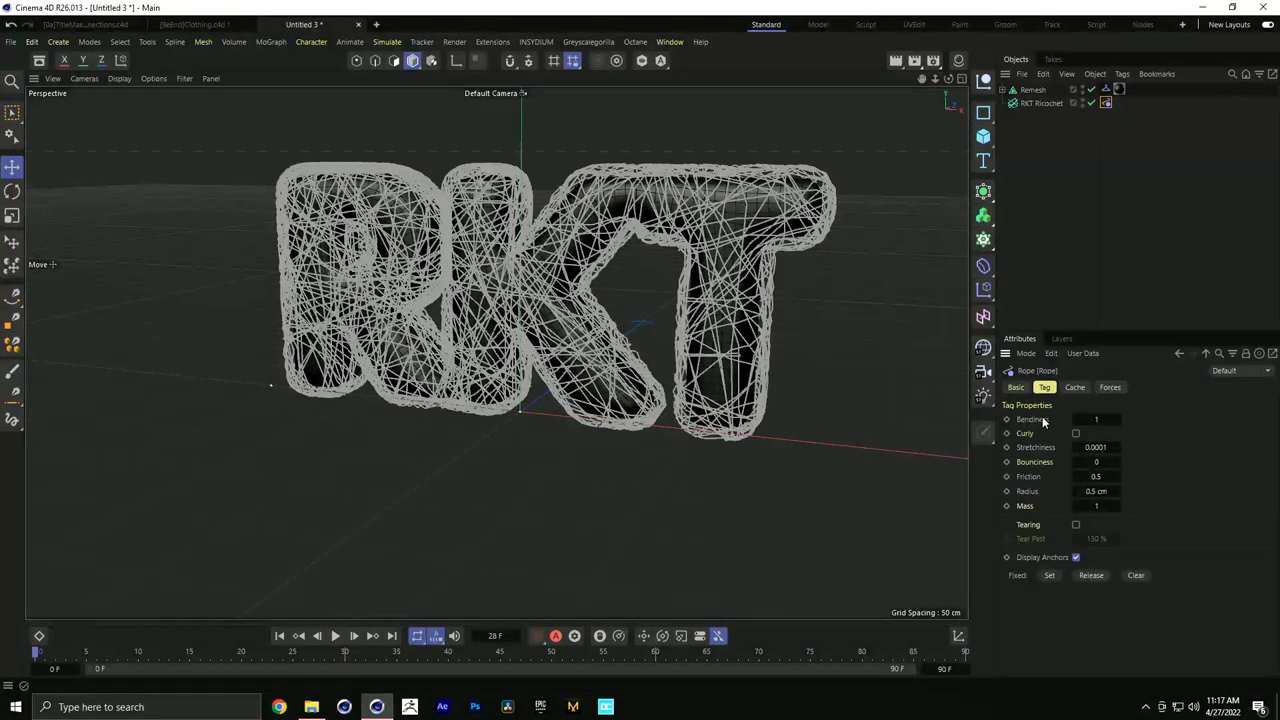
pyautogui.click(1096, 419)
pyautogui.write('5')
pyautogui.click(337, 636)
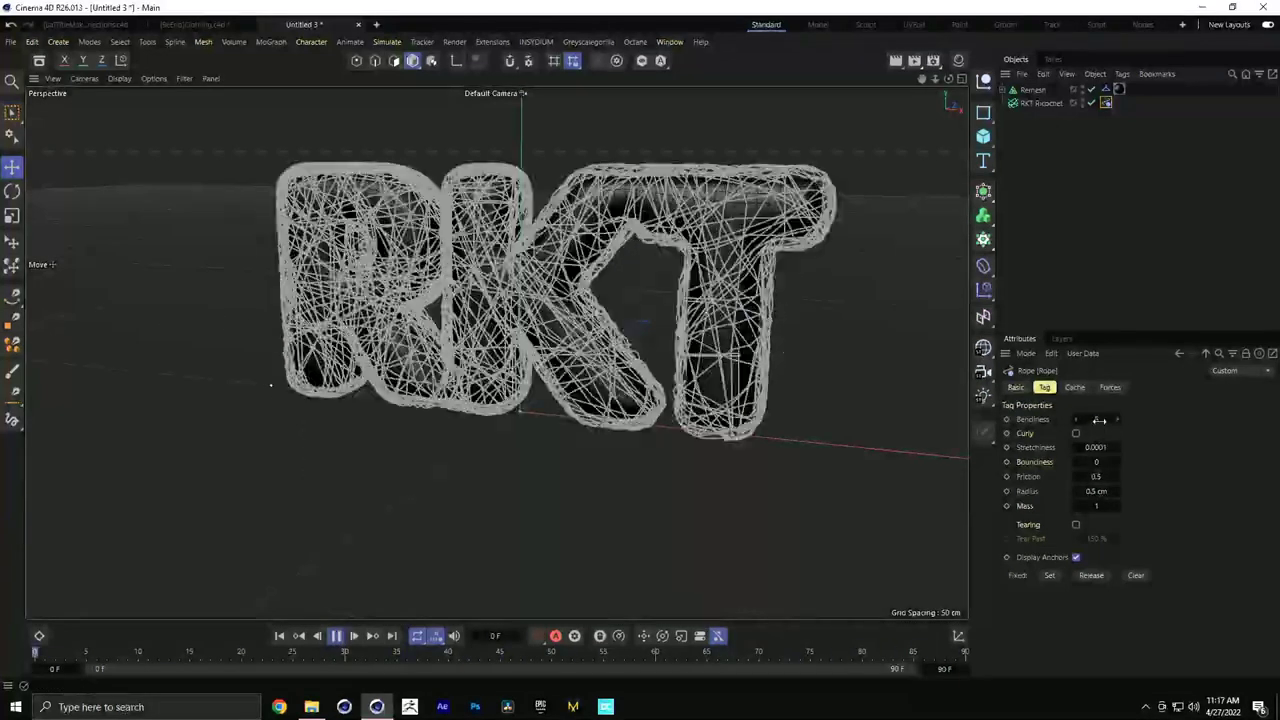
# Extend the animation to 537 frames, set rope Bendiness to 55, and replay from the start
pyautogui.click(336, 636)
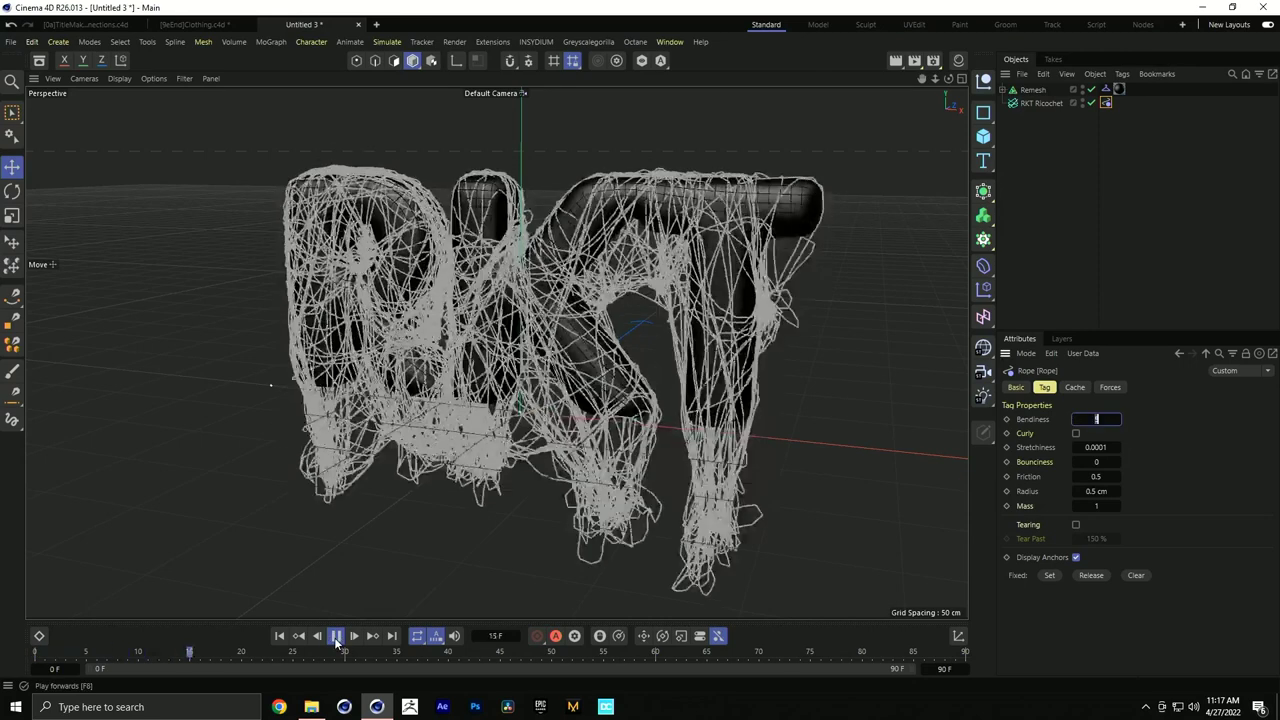
pyautogui.moveTo(943, 669); pyautogui.dragTo(985, 669)
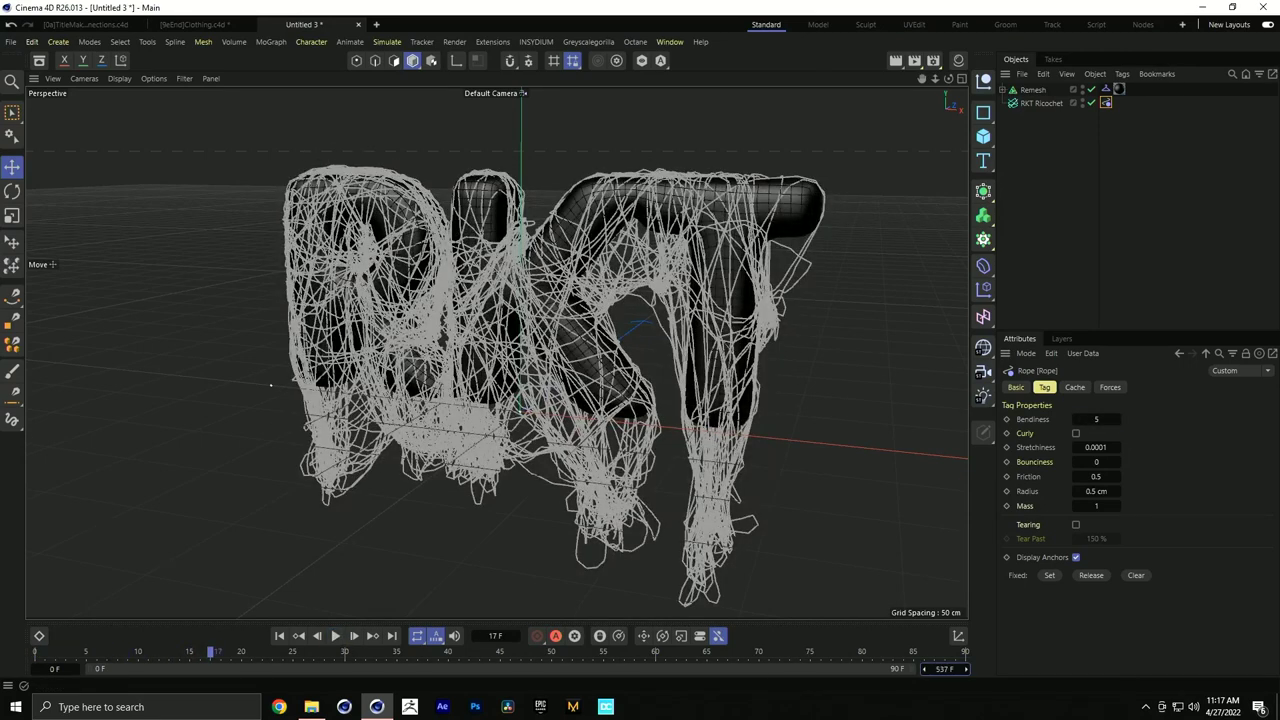
pyautogui.click(1096, 419)
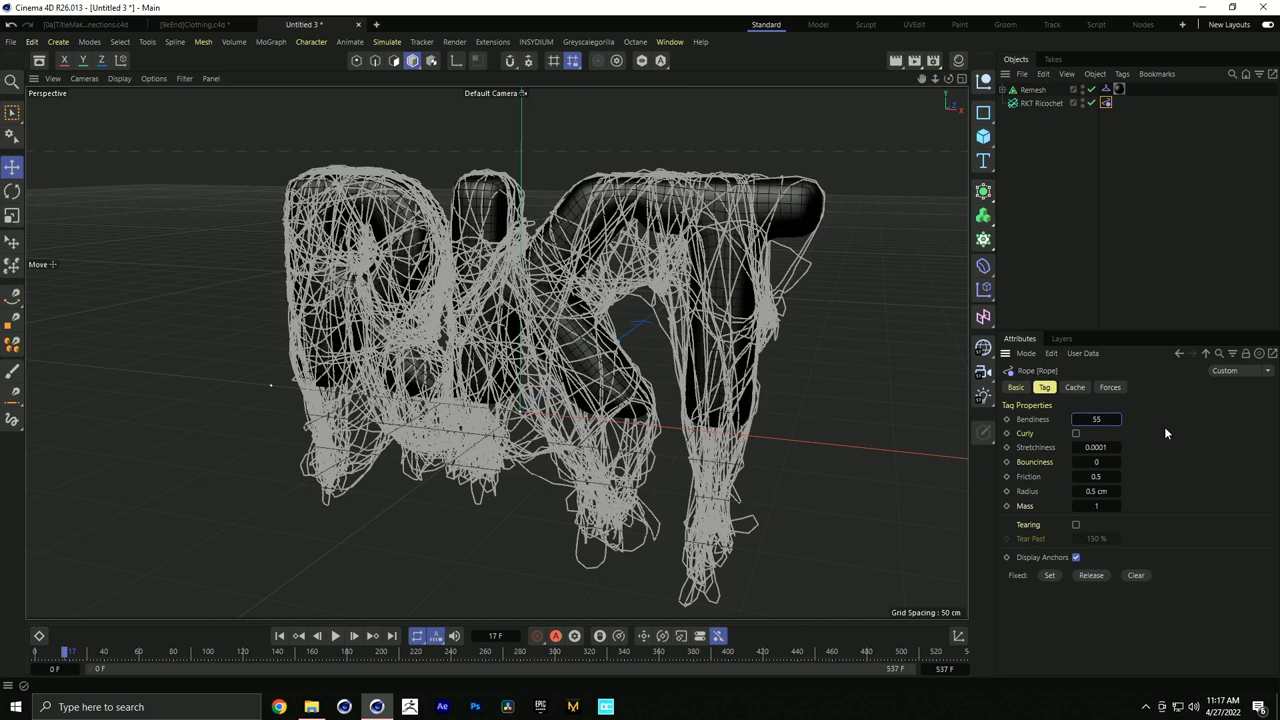
pyautogui.click(279, 635)
pyautogui.click(334, 636)
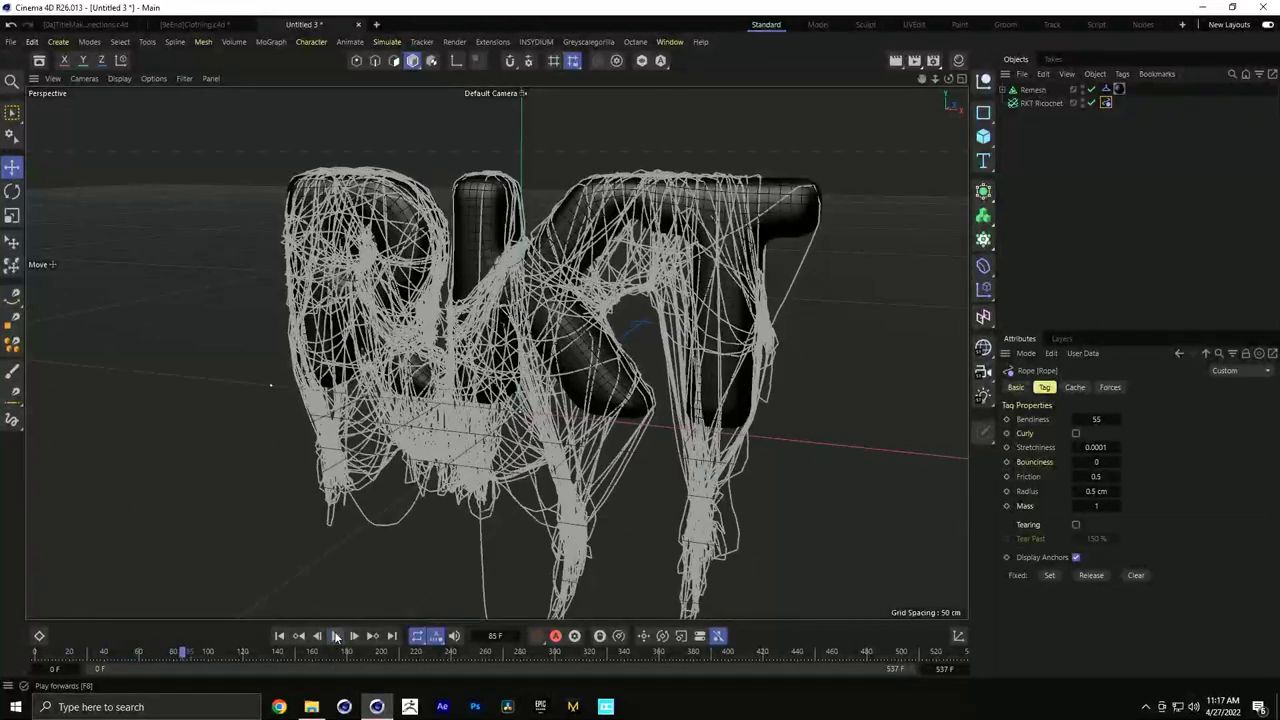
# Orbit to a frontal view, adjust the rope's Friction, and replay the simulation from frame 0
pyautogui.click(336, 637)
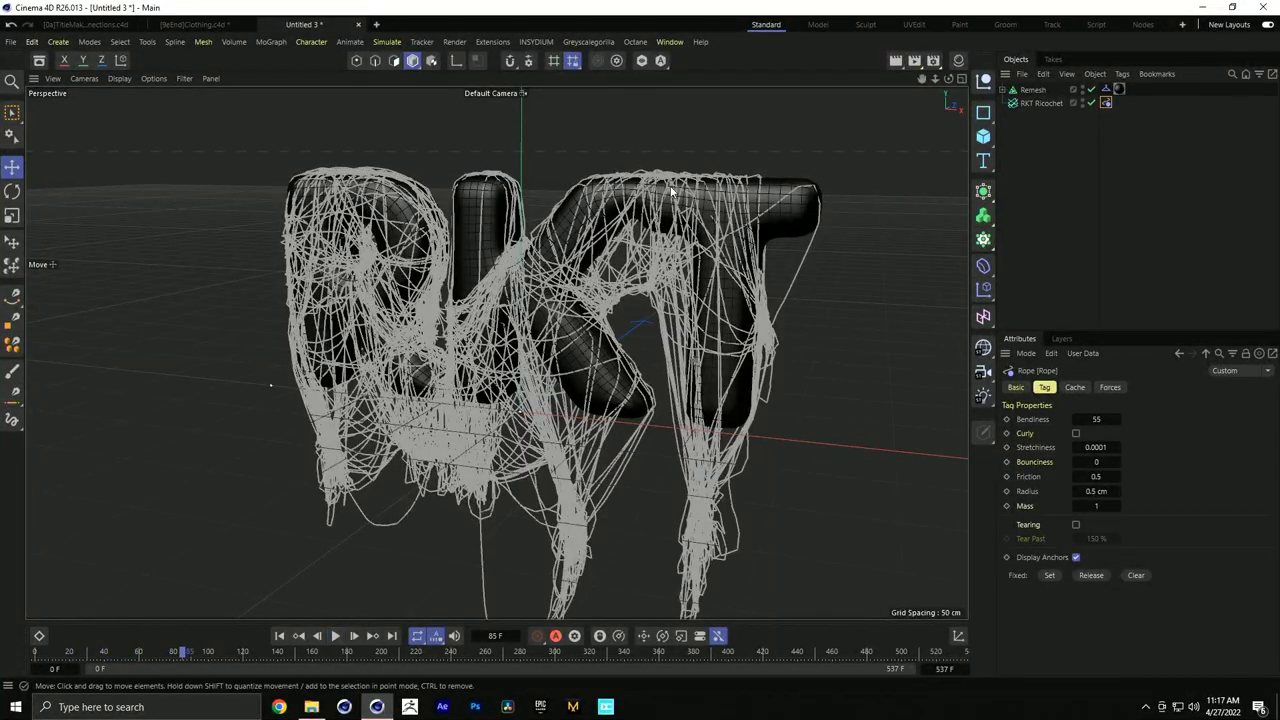
pyautogui.keyDown('alt'); pyautogui.moveTo(570, 290); pyautogui.dragTo(598, 294); pyautogui.keyUp('alt')
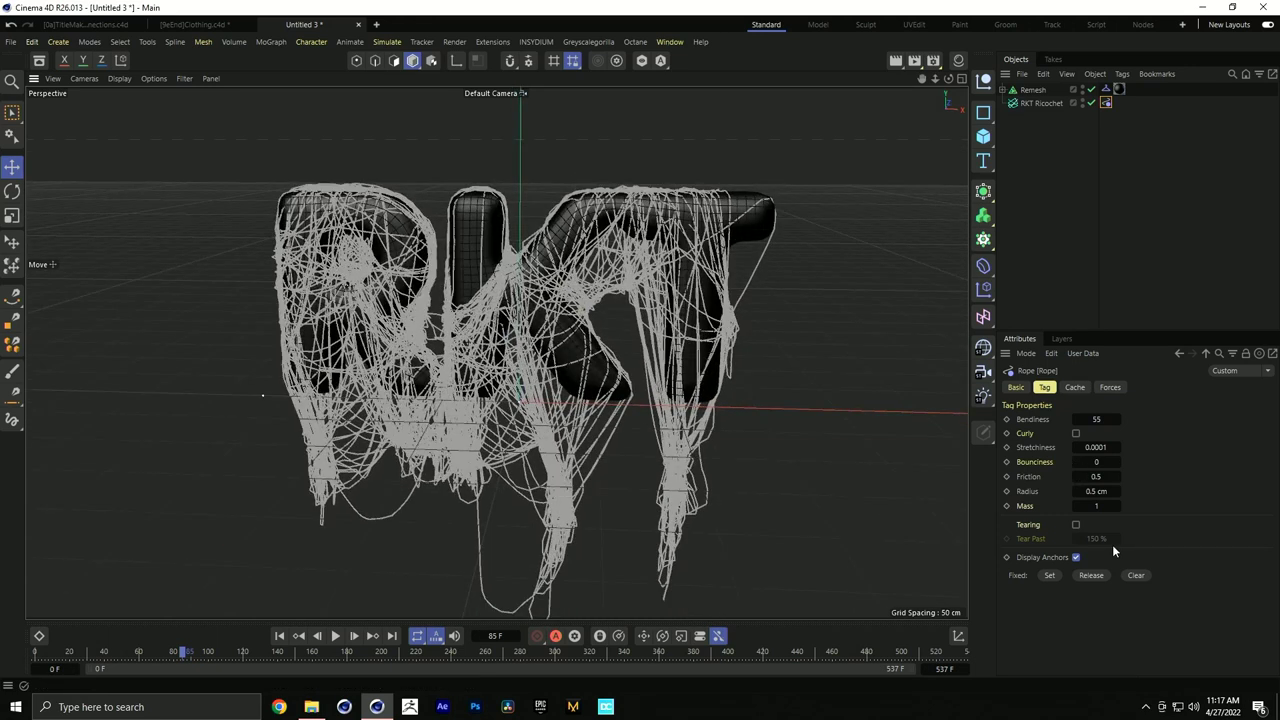
pyautogui.click(1098, 476)
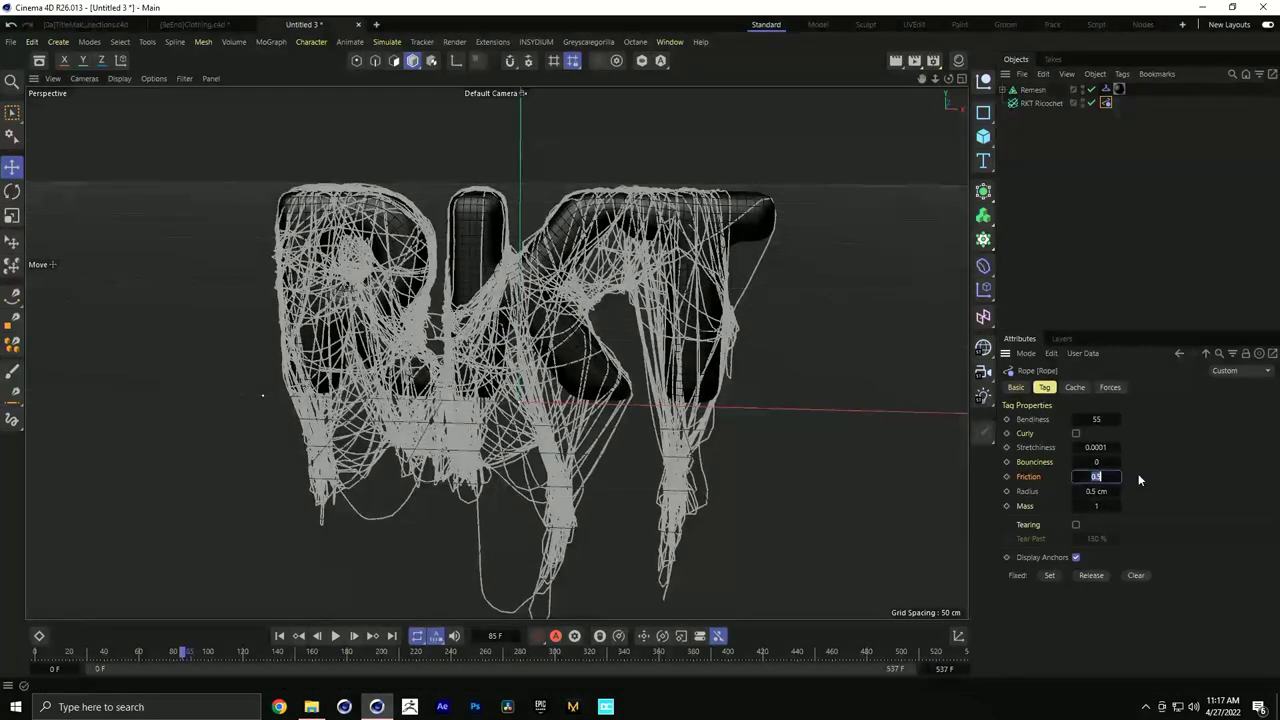
pyautogui.click(279, 636)
pyautogui.click(335, 636)
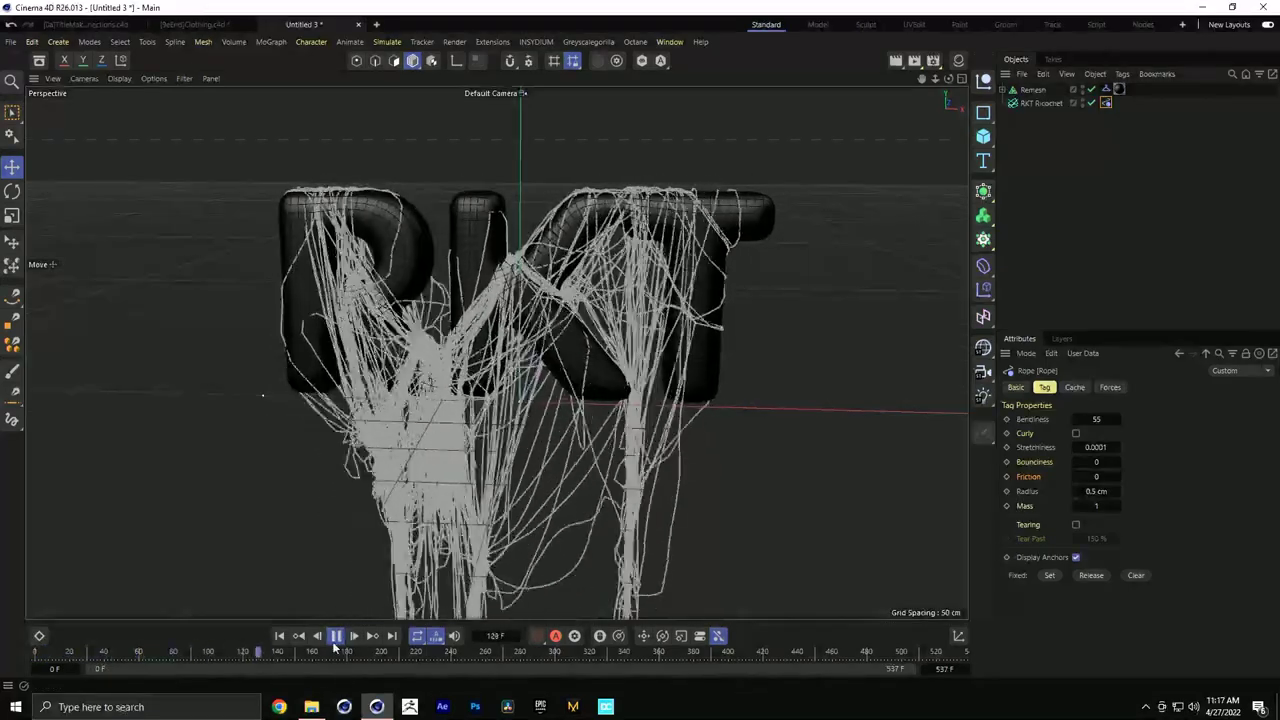
pyautogui.press('F8')
# Orbit to face the RKT letters and rewind the simulation to its first frame
pyautogui.keyDown('alt'); pyautogui.moveTo(567, 347); pyautogui.dragTo(535, 348); pyautogui.keyUp('alt')
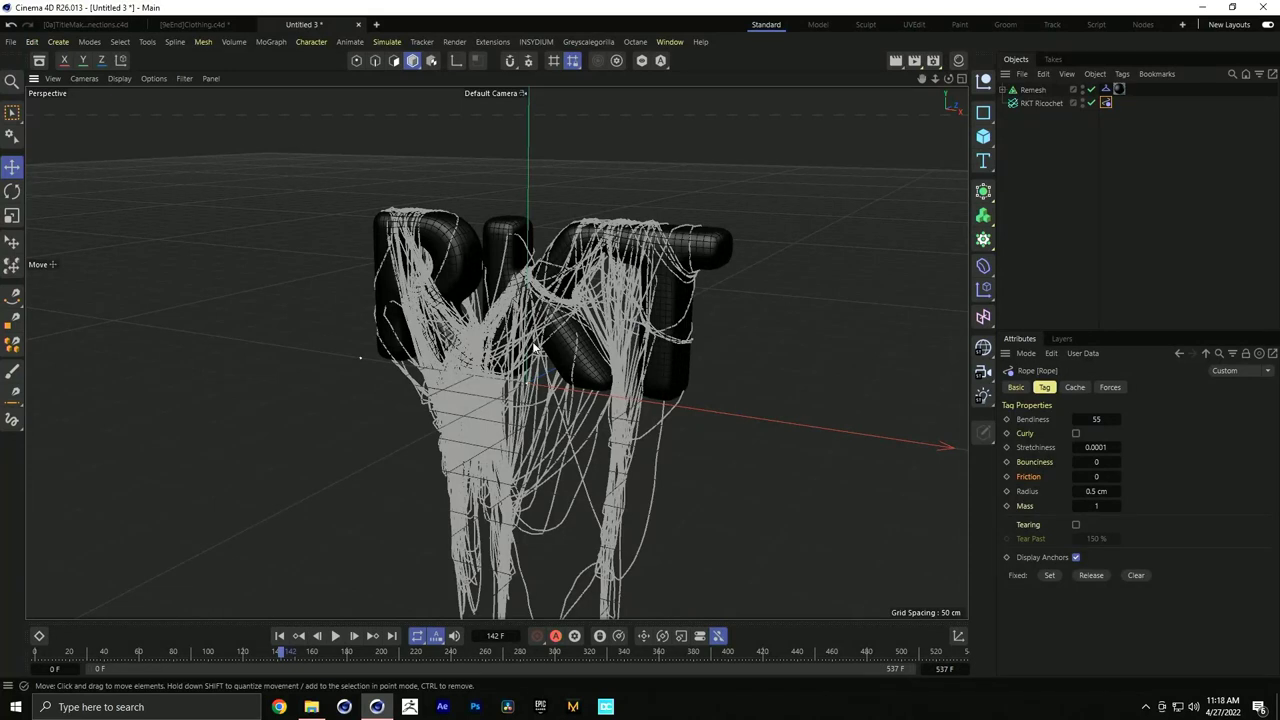
pyautogui.keyDown('alt'); pyautogui.moveTo(528, 305); pyautogui.dragTo(562, 306); pyautogui.keyUp('alt')
pyautogui.click(279, 636)
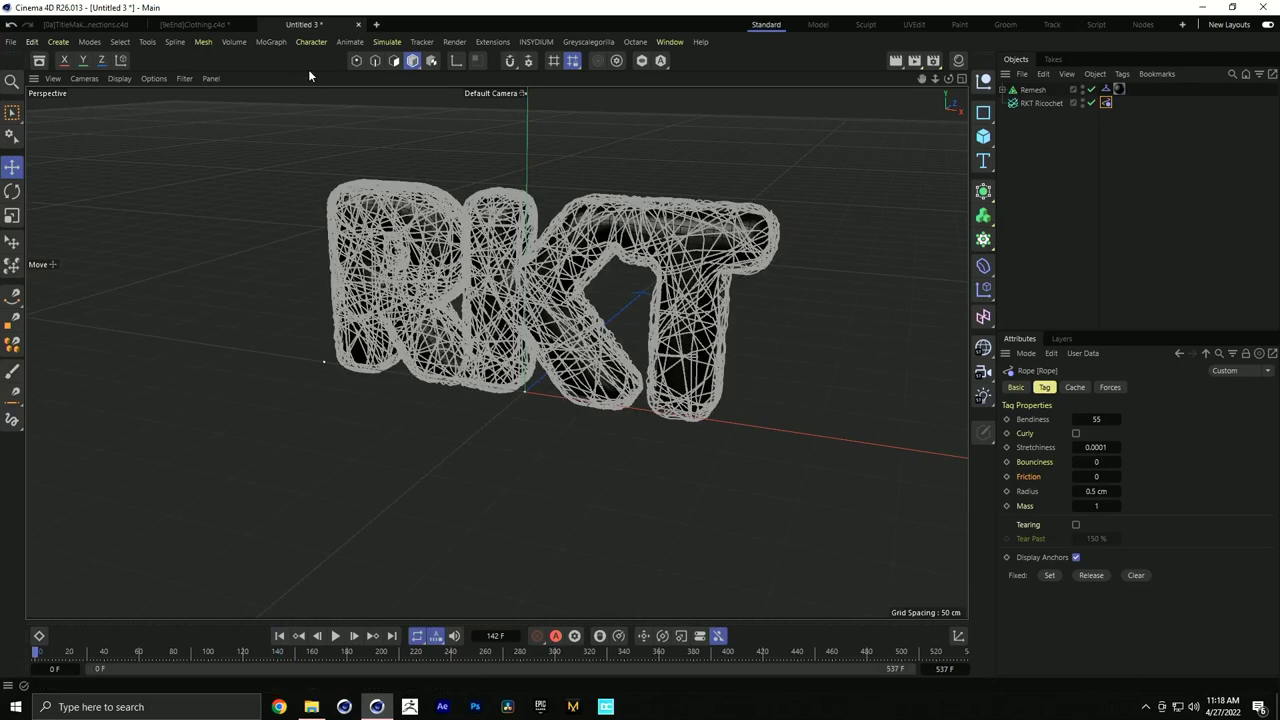
# Add a Connector simulation tag to RKT Ricochet
pyautogui.scroll(10, 512, 309)
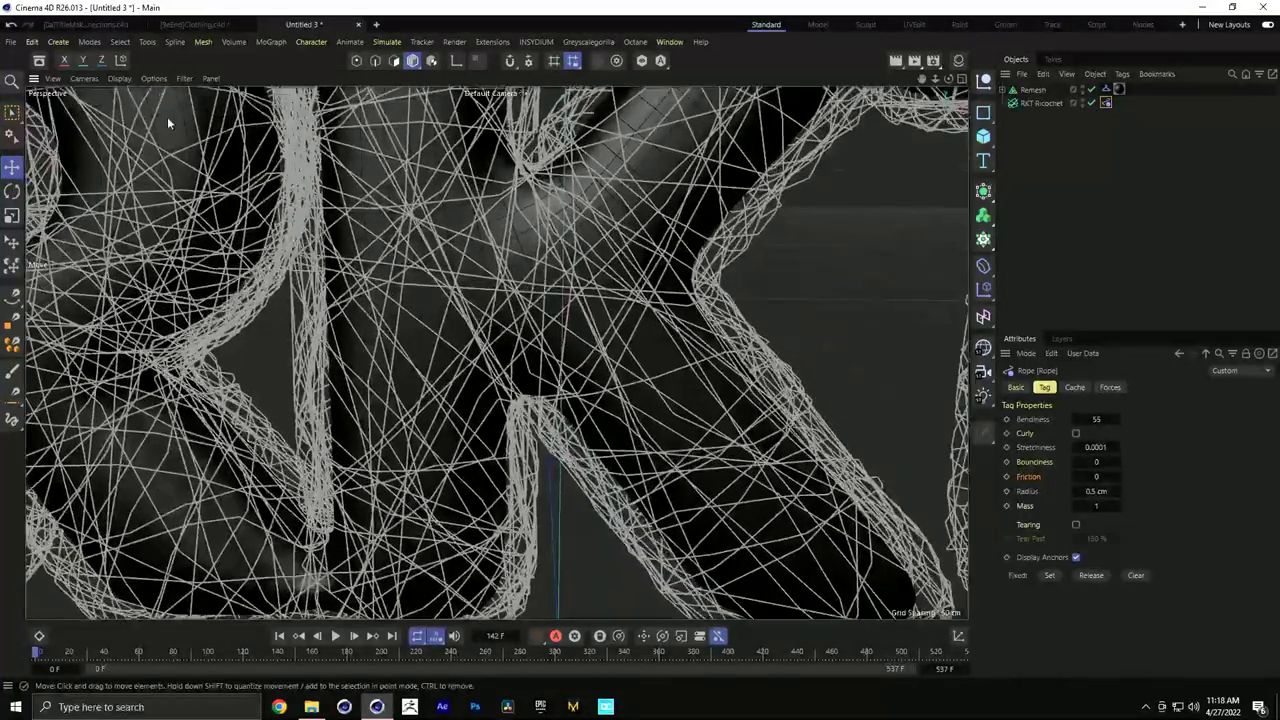
pyautogui.click(1029, 101)
pyautogui.rightClick(1029, 99)
pyautogui.moveTo(1093, 228)
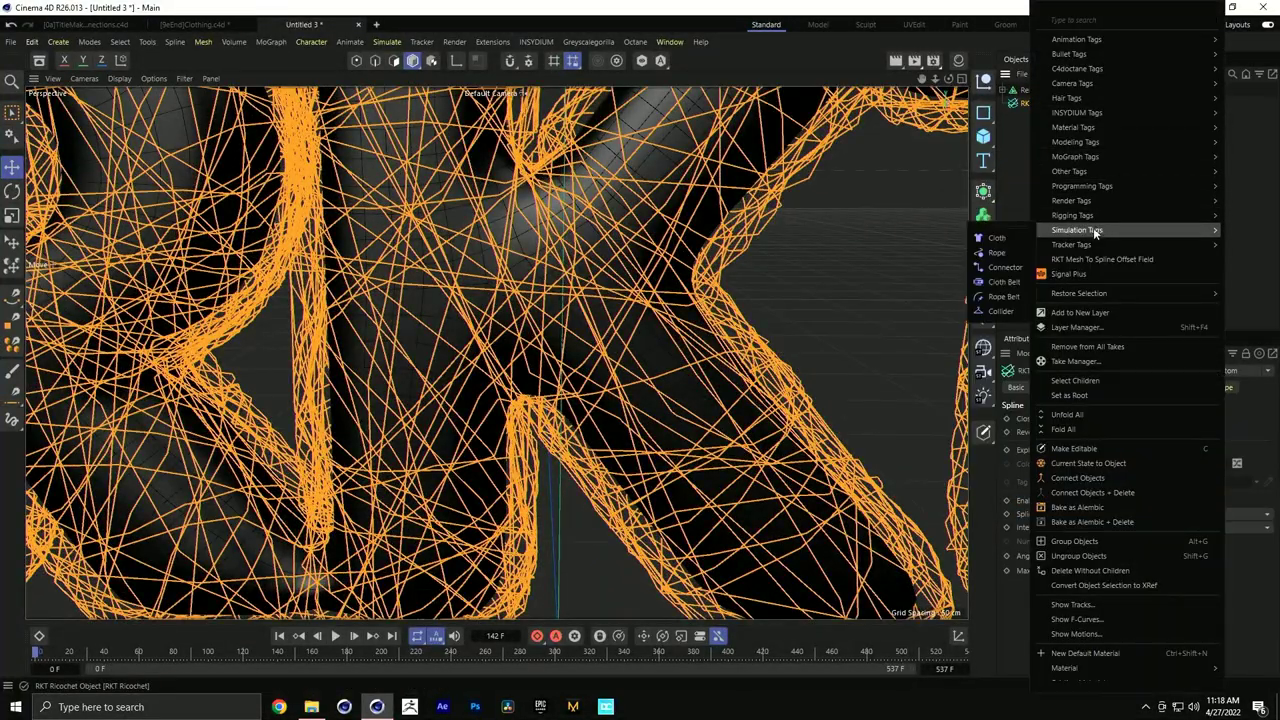
pyautogui.click(1000, 268)
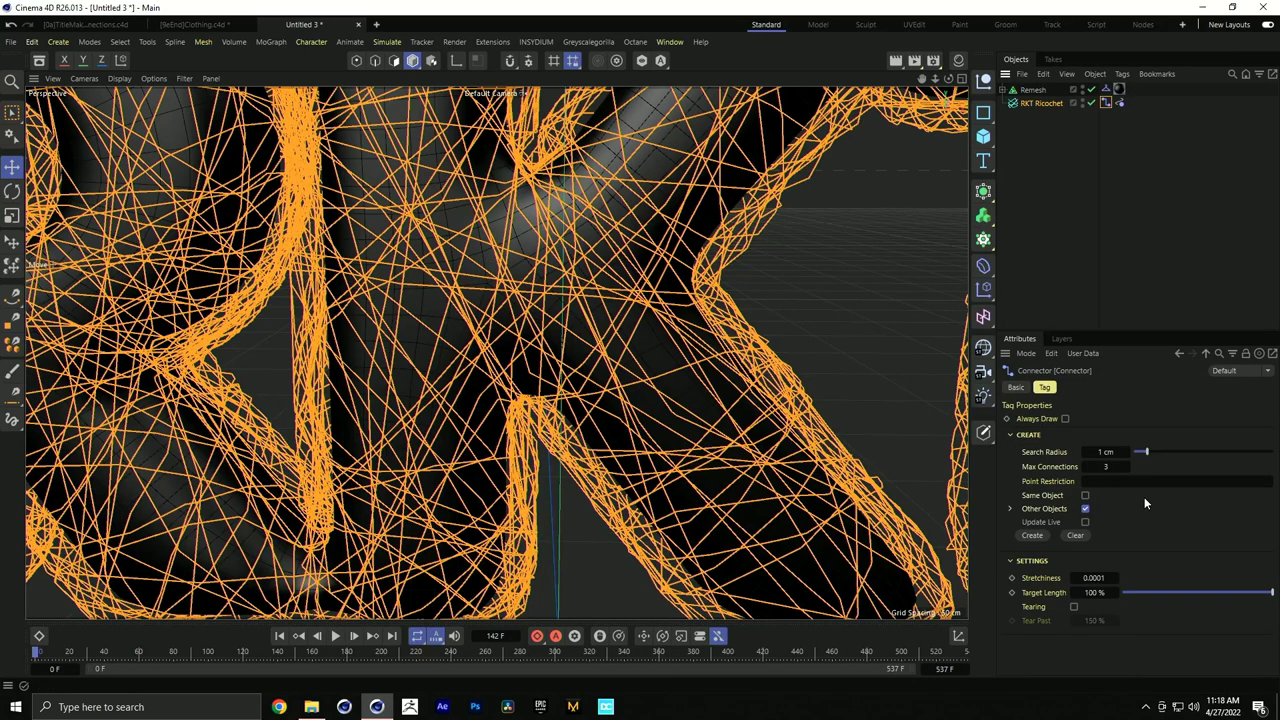
# Make the Connector link same-object strands only, with Update Live on and 2.51 cm search radius
pyautogui.click(1085, 509)
pyautogui.click(1085, 495)
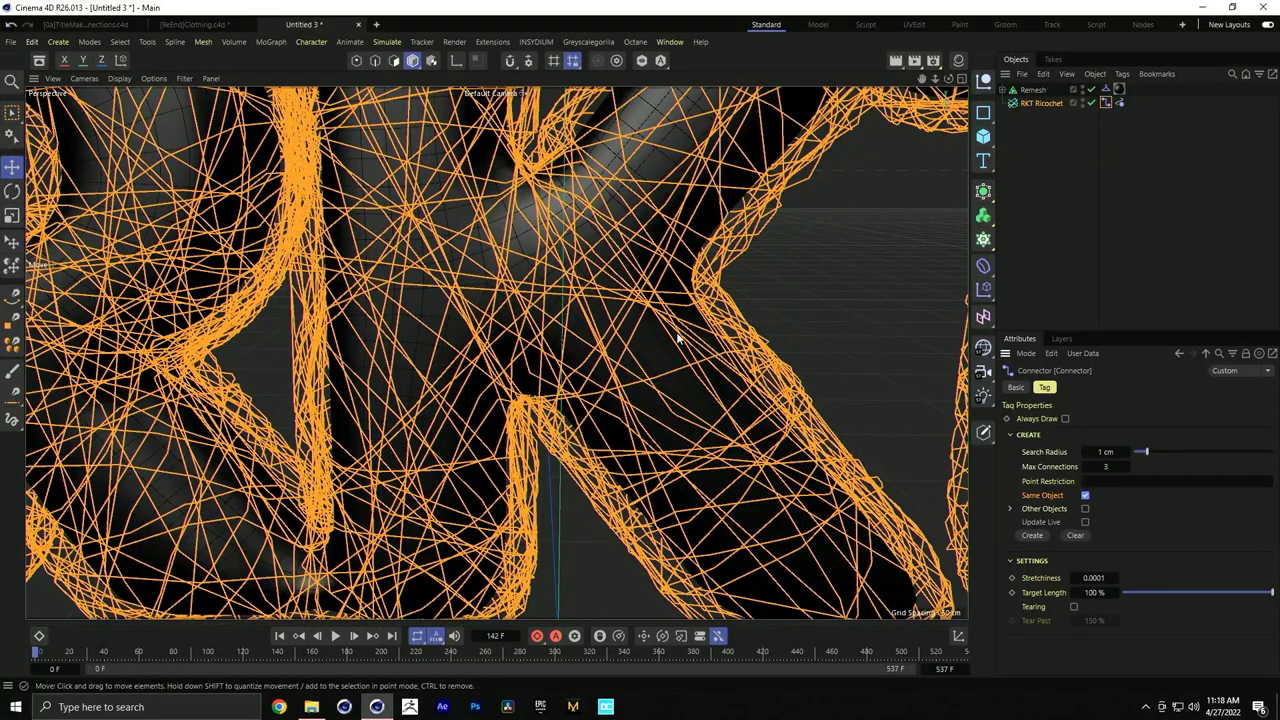
pyautogui.click(1085, 522)
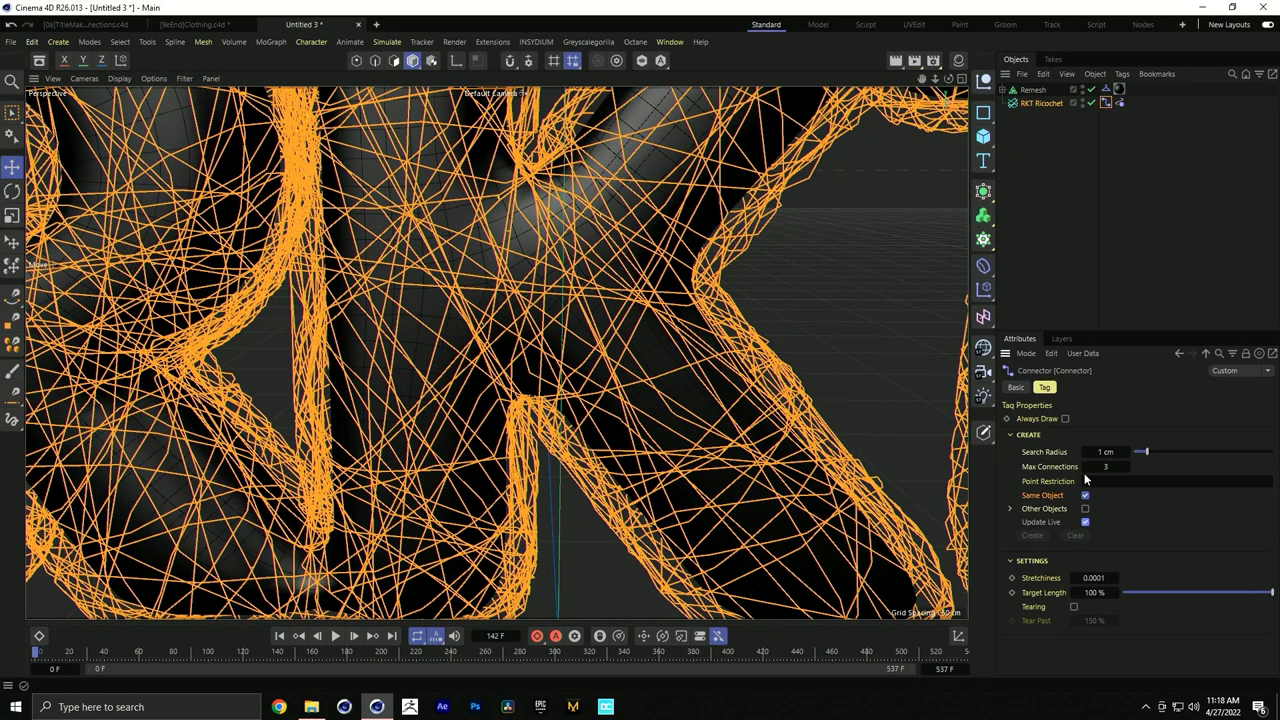
pyautogui.moveTo(1147, 454); pyautogui.dragTo(1170, 452)
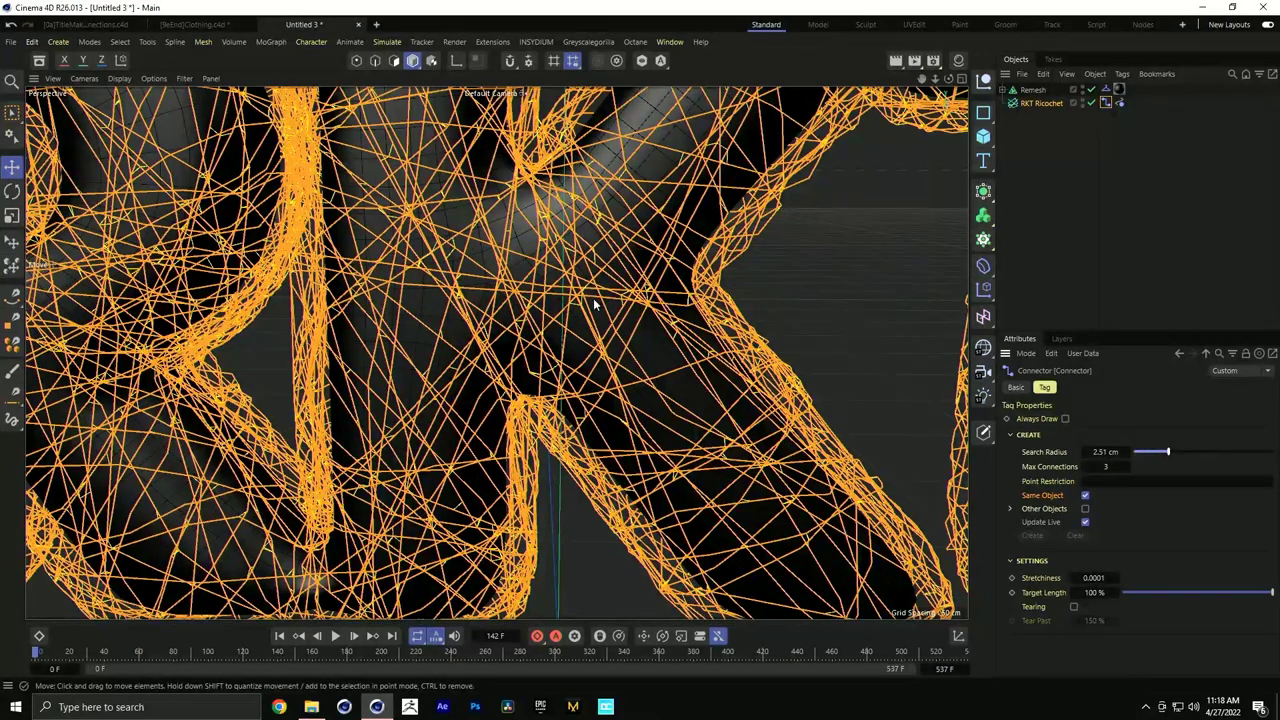
pyautogui.scroll(5, 580, 305)
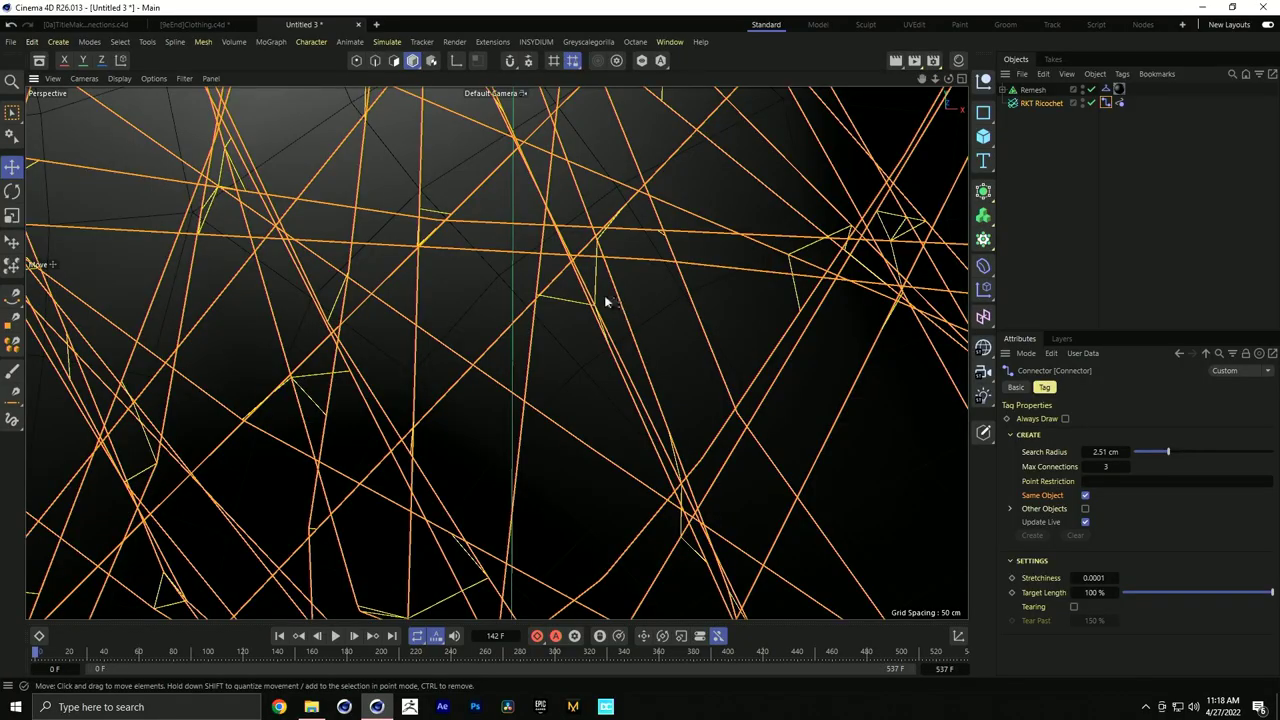
pyautogui.scroll(-5, 606, 297)
pyautogui.scroll(5, 635, 302)
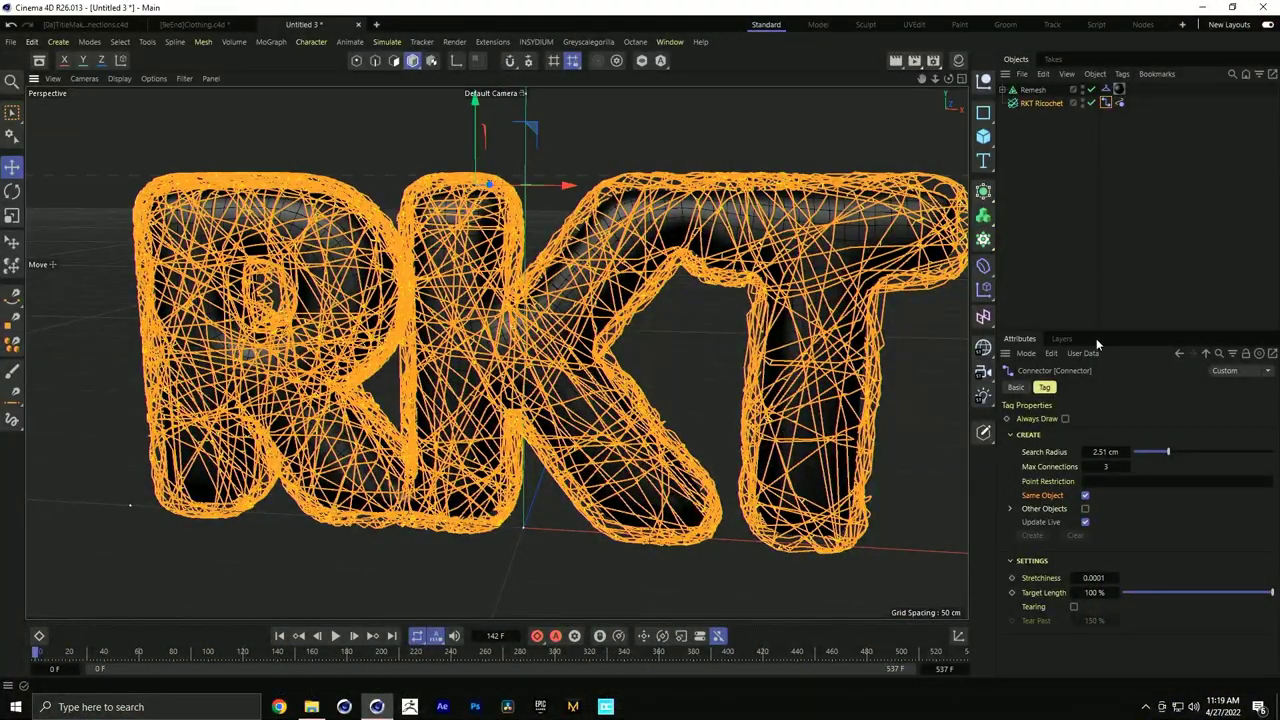
# Play the rope simulation to test the current Connector tag settings
pyautogui.click(1063, 237)
pyautogui.click(1037, 104)
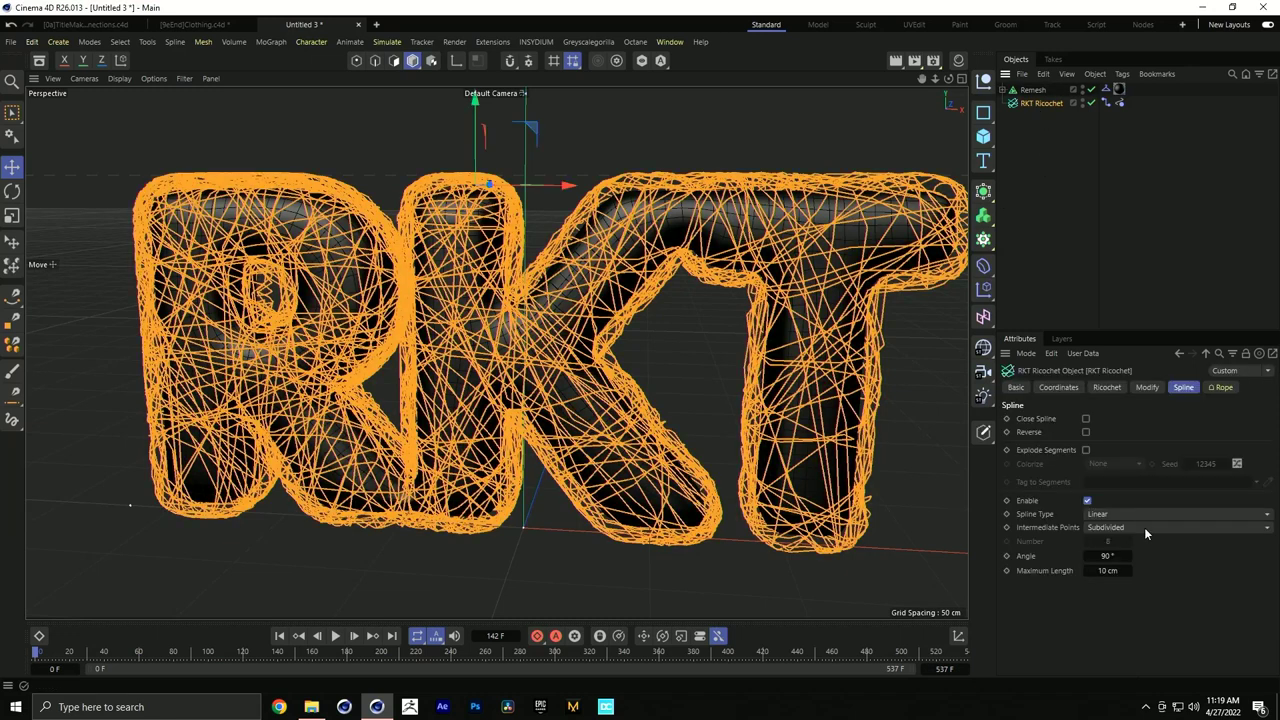
pyautogui.click(1106, 103)
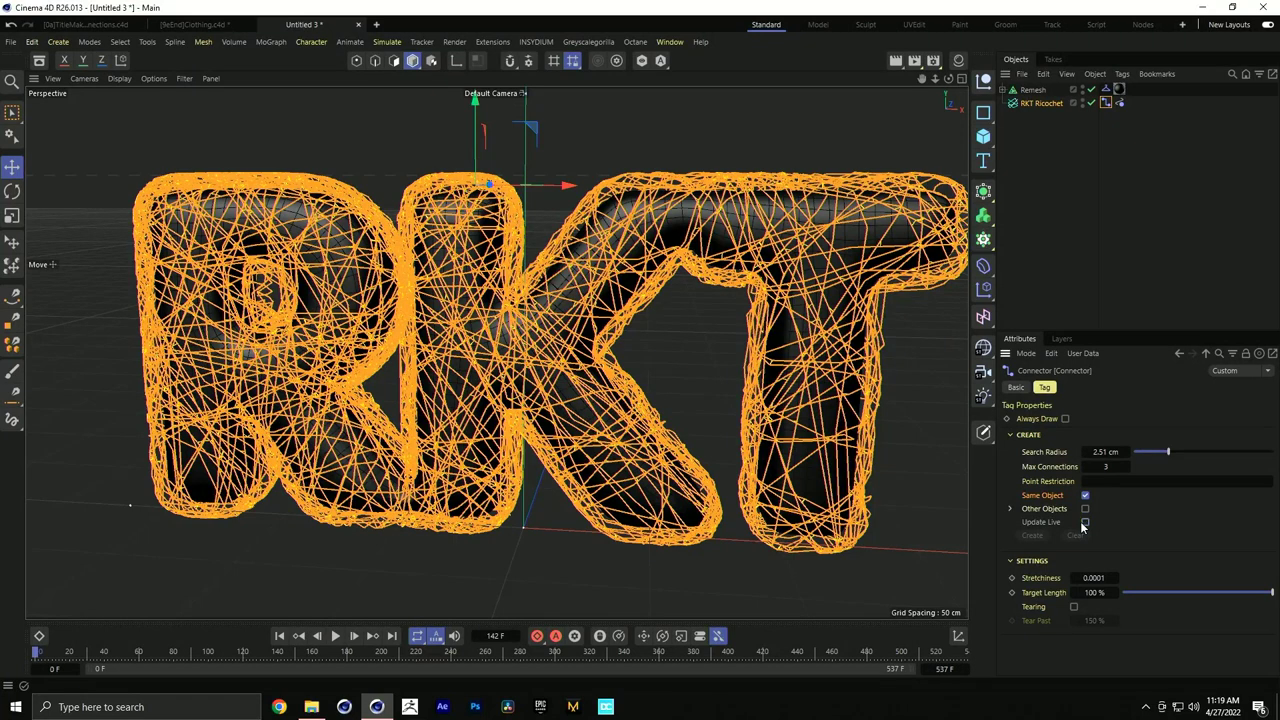
pyautogui.click(1060, 205)
pyautogui.scroll(-3, 604, 302)
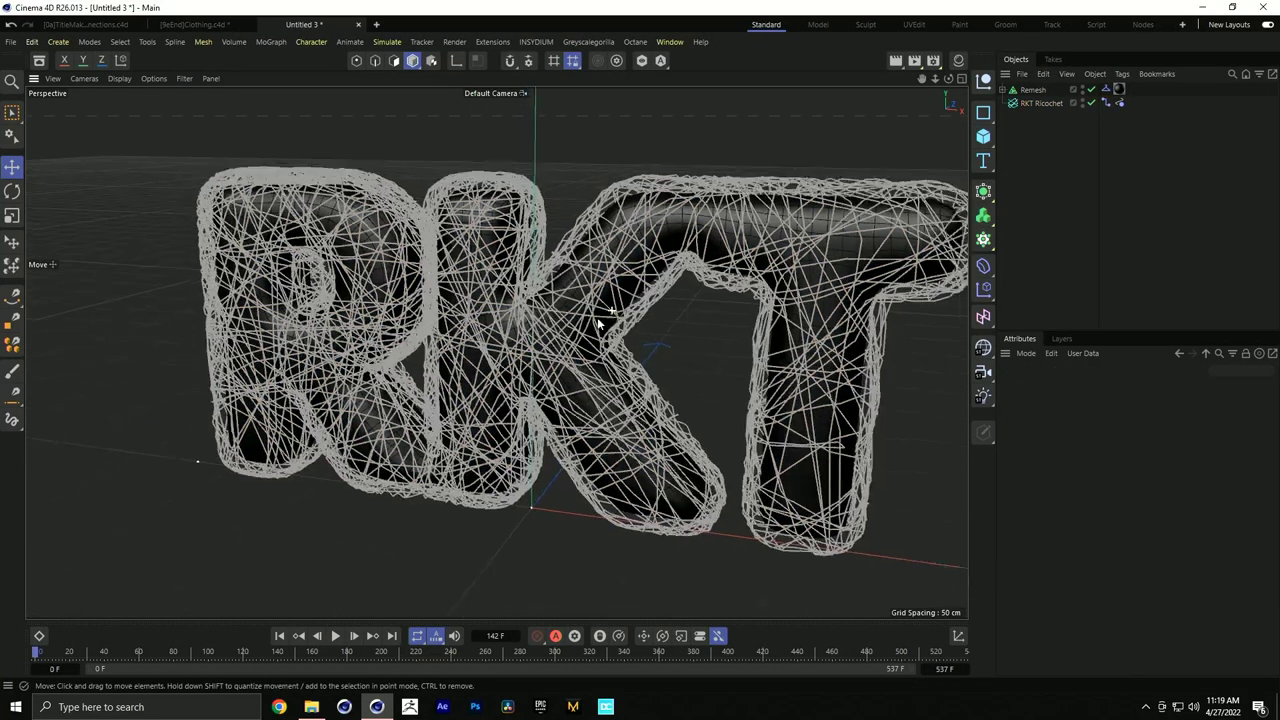
pyautogui.click(335, 636)
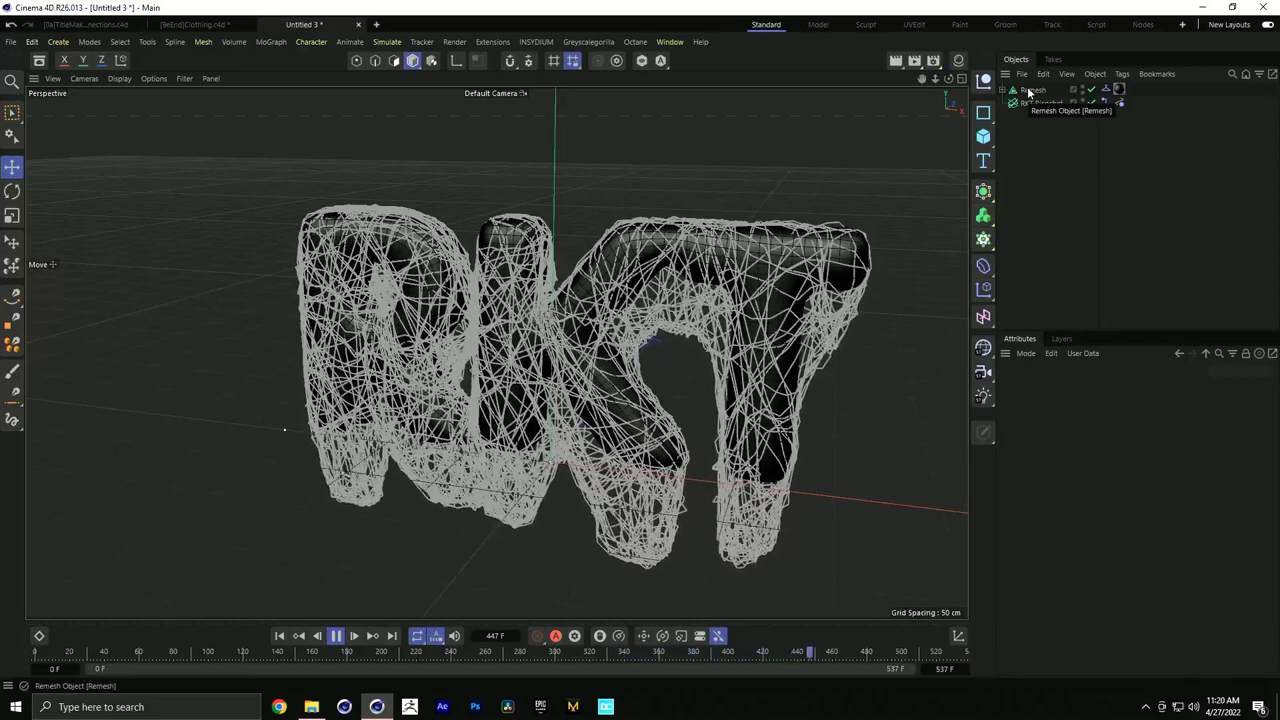
pyautogui.click(1106, 102)
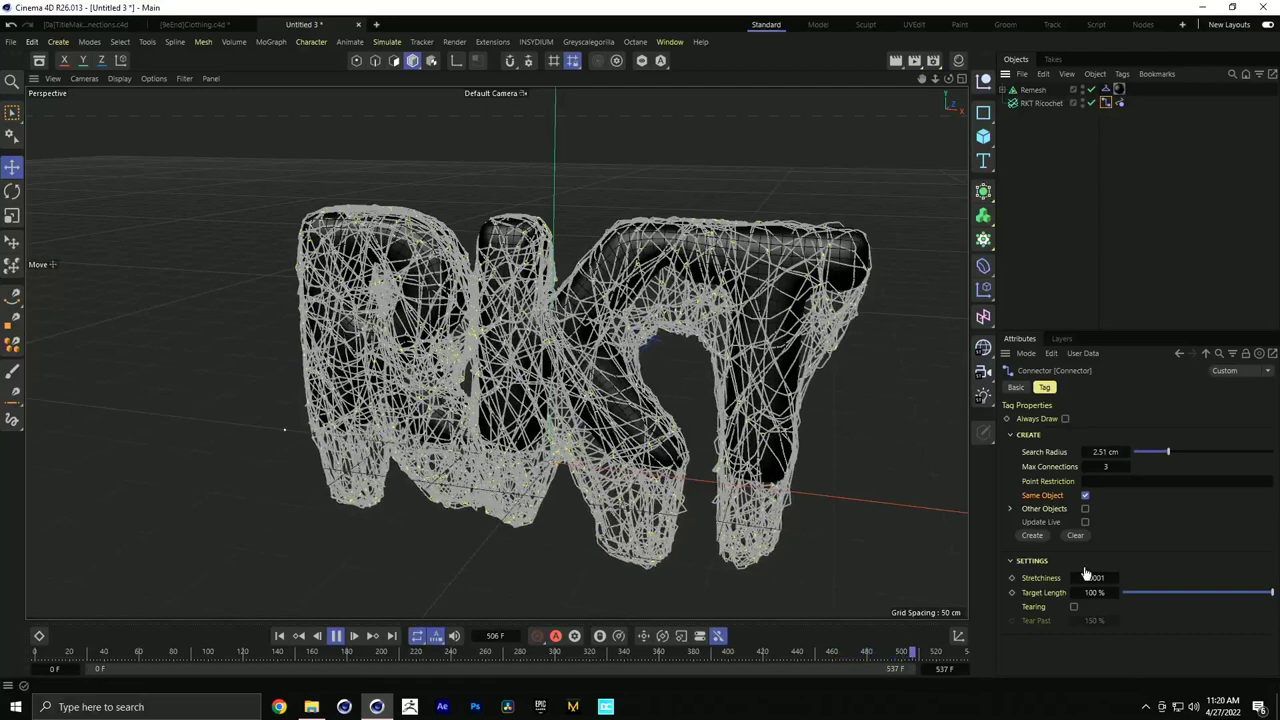
pyautogui.click(335, 636)
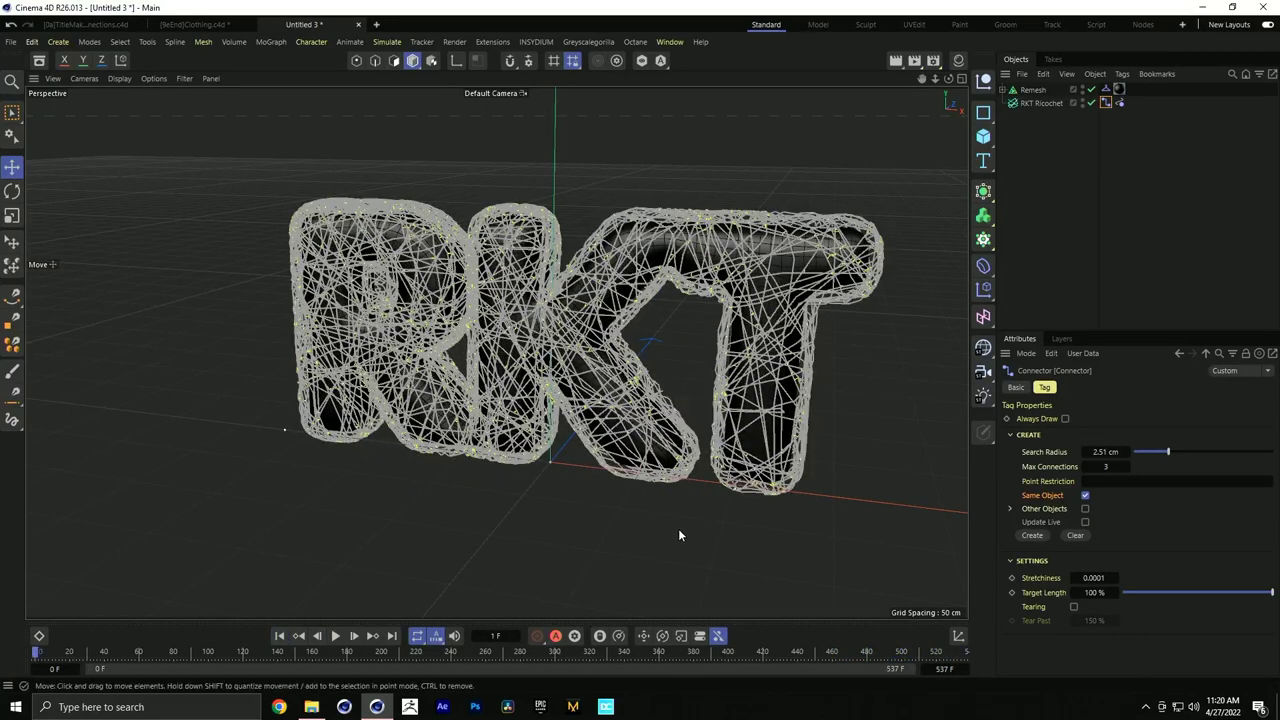
# Test a 0.41 cm search radius, then settle on 4.41 cm with Update Live on
pyautogui.click(1086, 522)
pyautogui.click(1154, 453)
pyautogui.moveTo(1144, 456); pyautogui.dragTo(1134, 456)
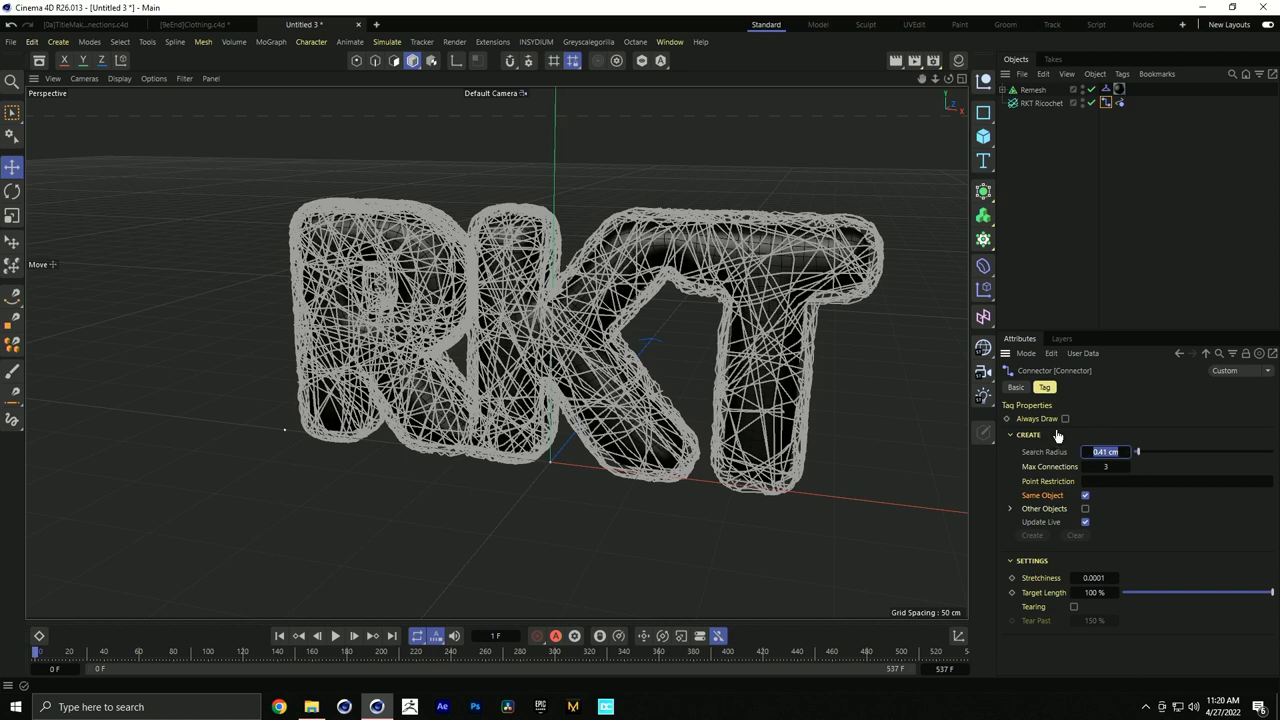
pyautogui.click(1085, 523)
pyautogui.click(337, 637)
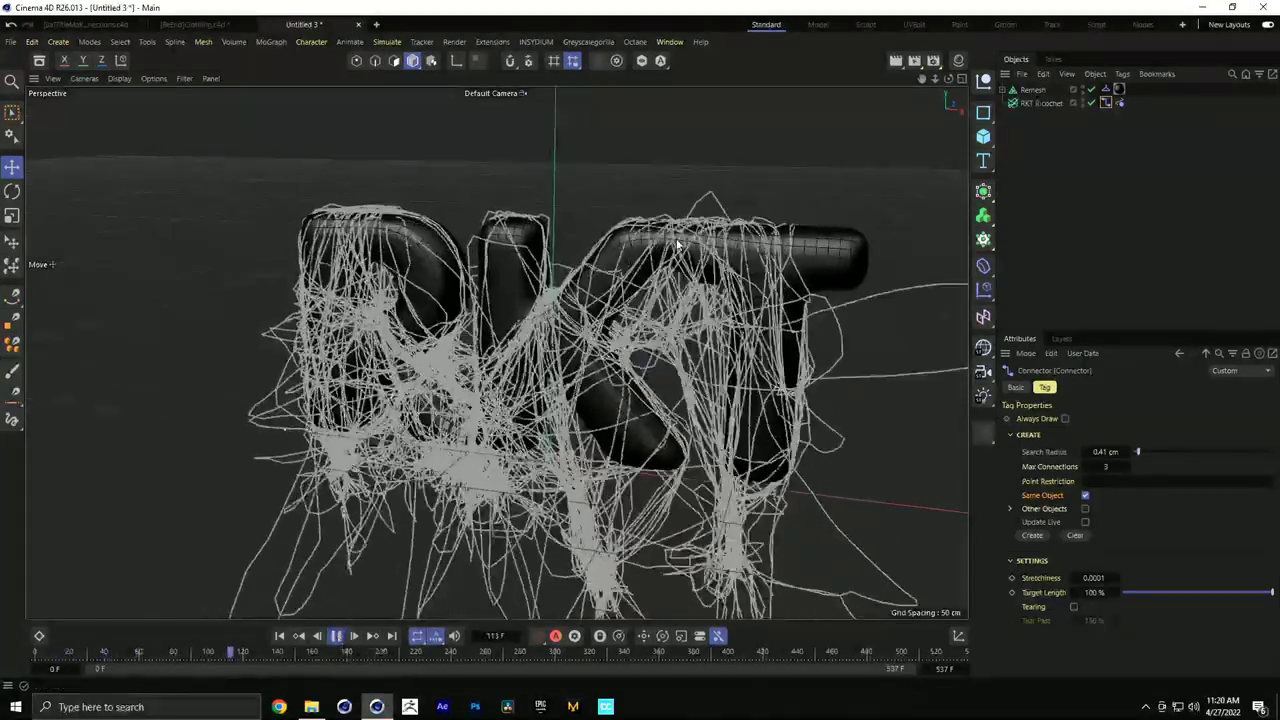
pyautogui.click(337, 637)
pyautogui.click(280, 637)
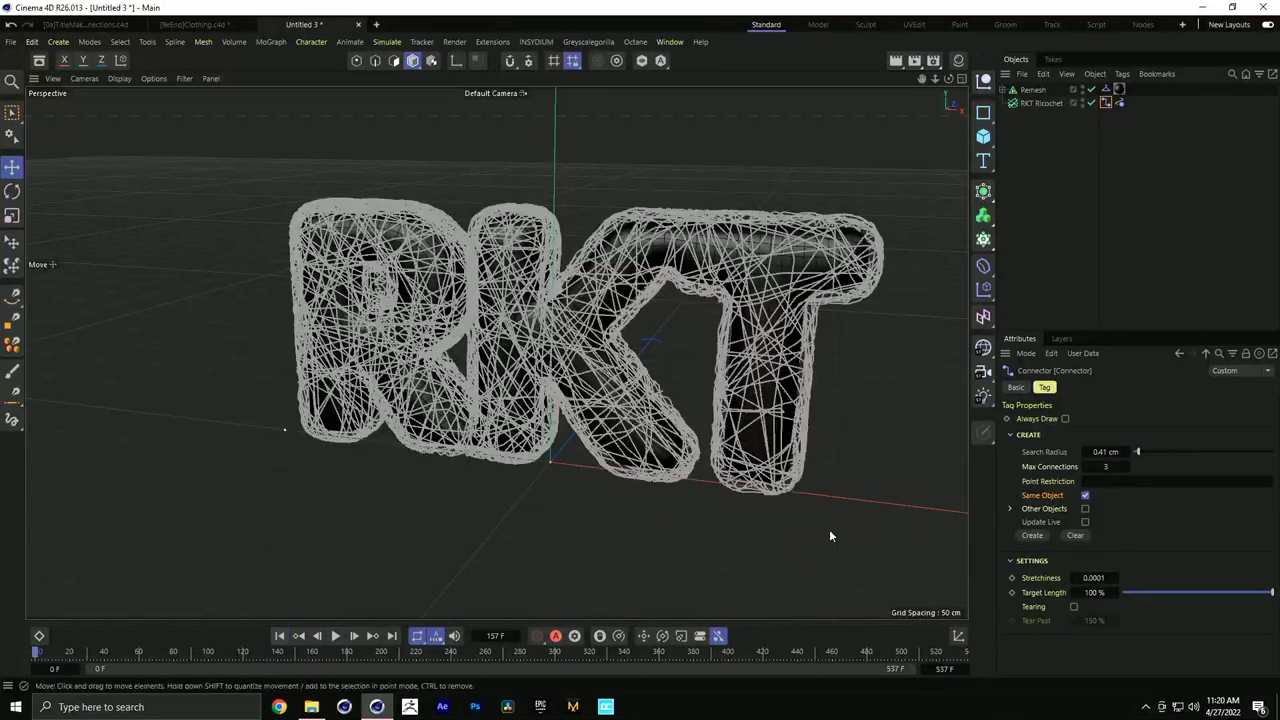
pyautogui.click(1085, 522)
pyautogui.moveTo(1146, 453); pyautogui.dragTo(1195, 451)
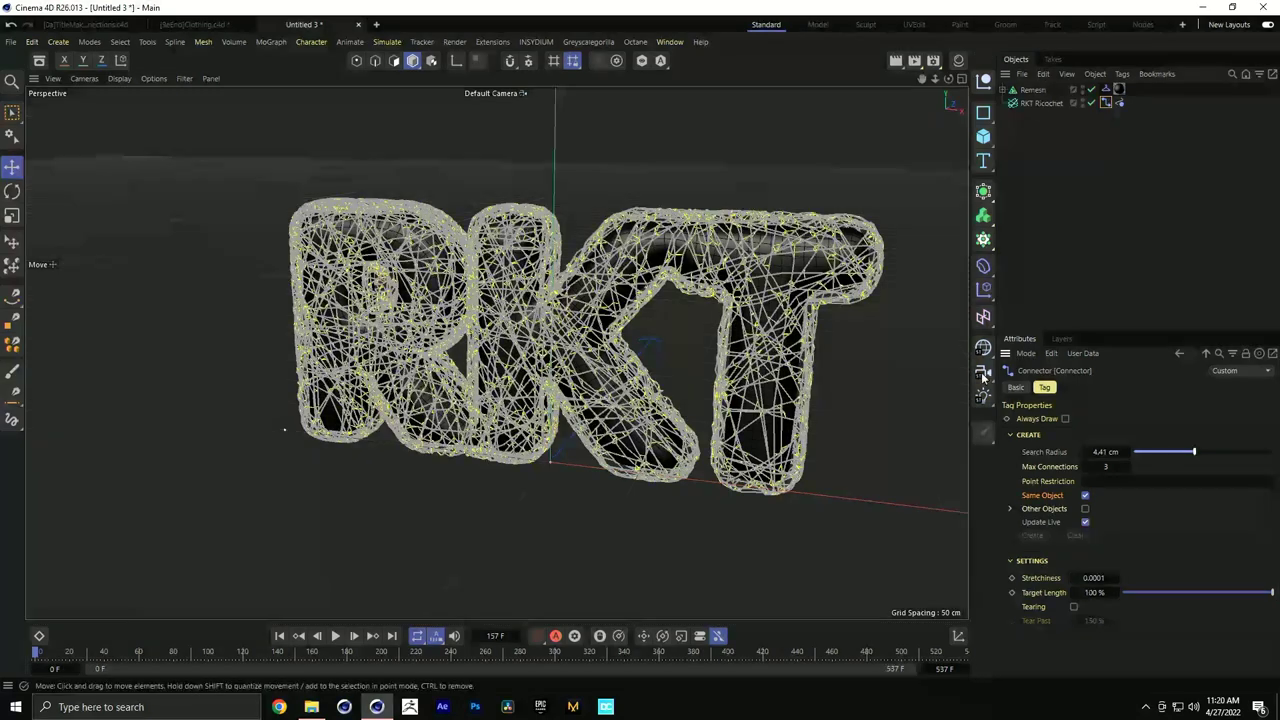
pyautogui.click(545, 562)
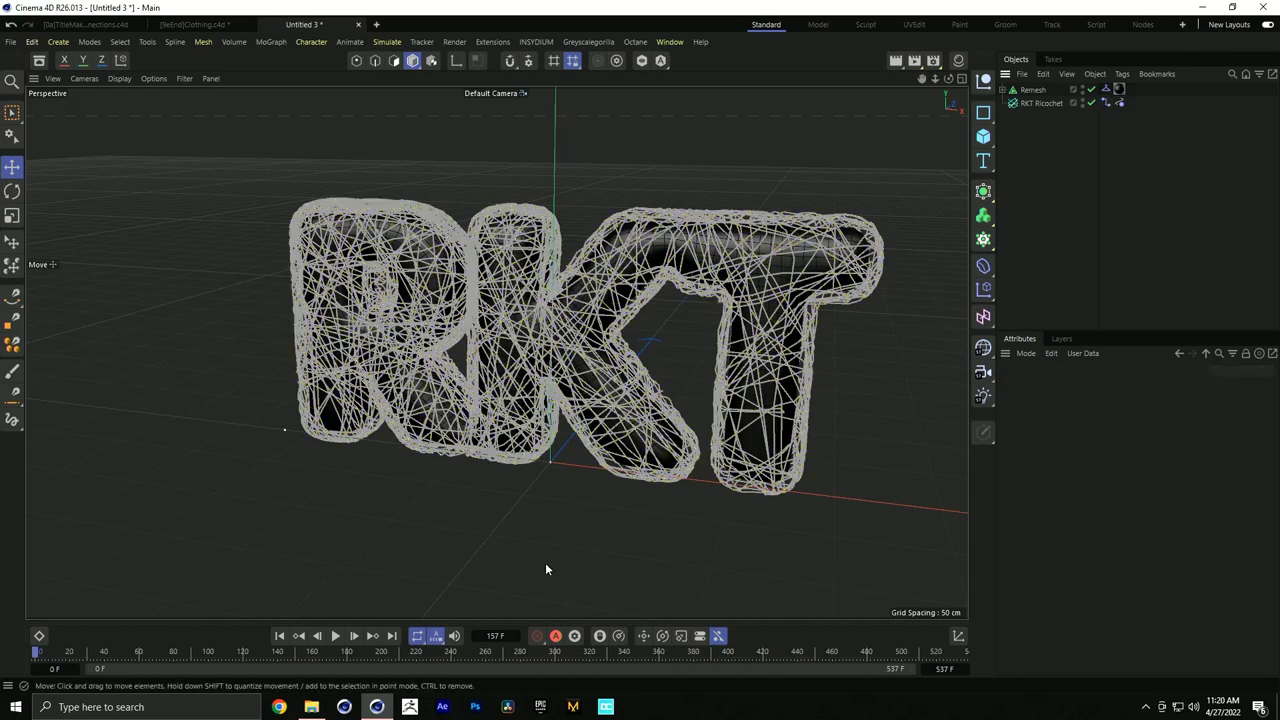
pyautogui.click(337, 636)
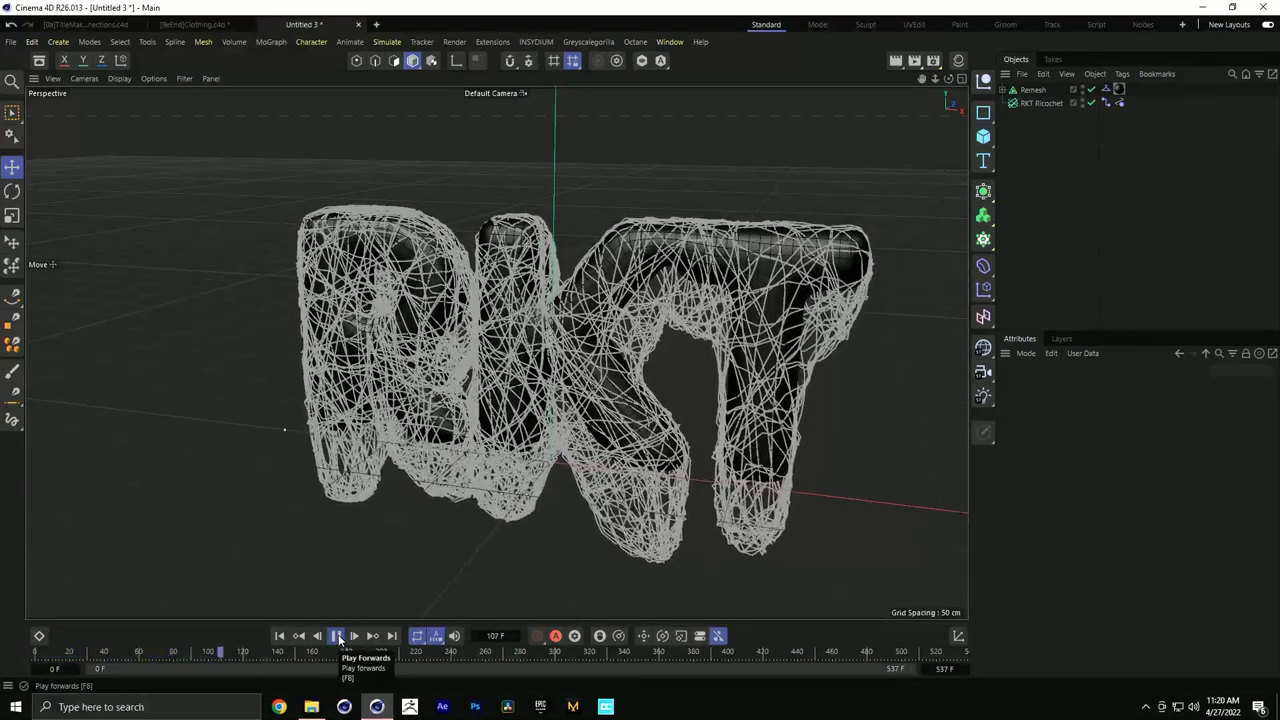
pyautogui.click(337, 637)
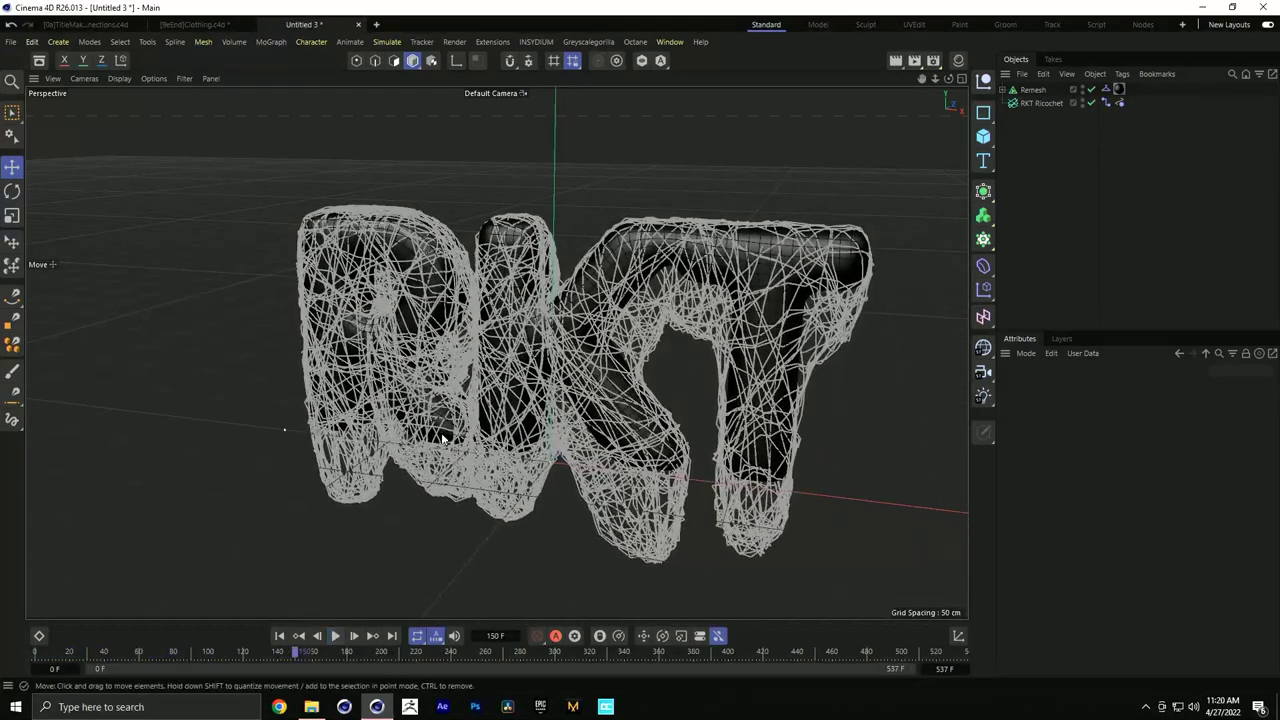
pyautogui.click(280, 637)
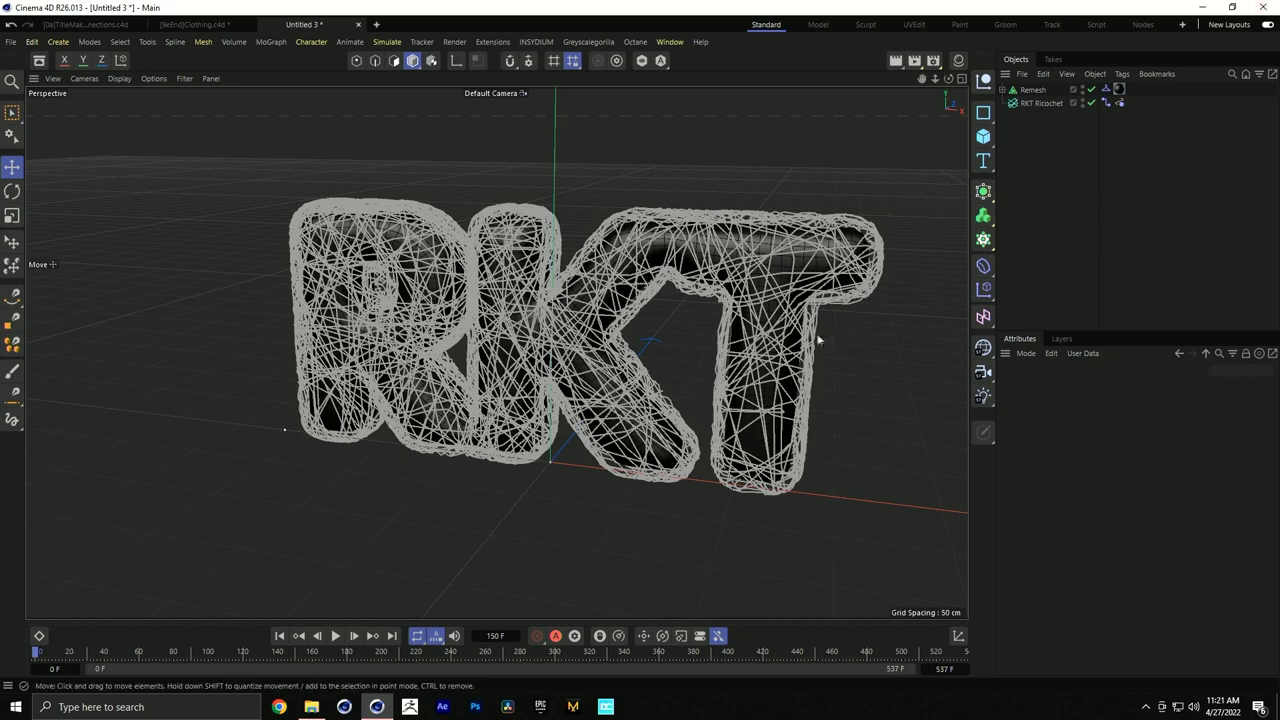
pyautogui.moveTo(649, 270)
pyautogui.keyDown('alt'); pyautogui.mouseDown()
pyautogui.moveTo(597, 229)
pyautogui.moveTo(670, 266)
pyautogui.mouseUp(); pyautogui.keyUp('alt')
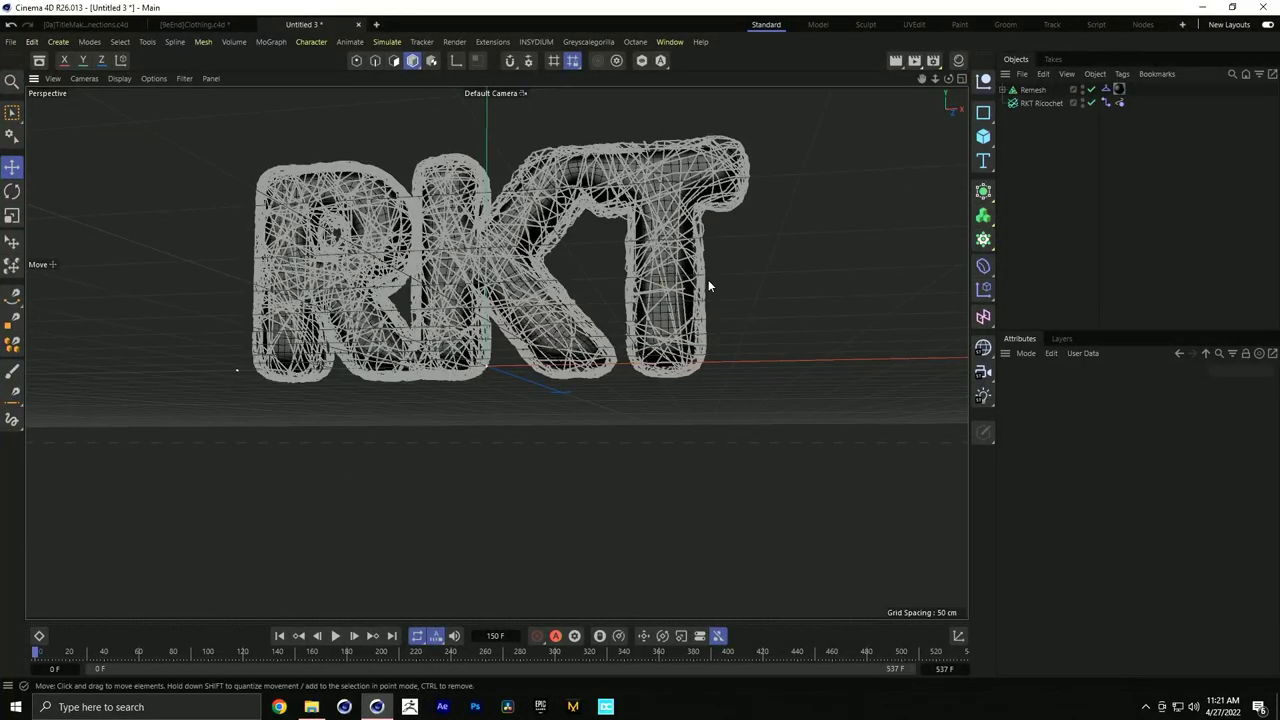
pyautogui.keyDown('alt'); pyautogui.moveTo(692, 258); pyautogui.dragTo(680, 232); pyautogui.keyUp('alt')
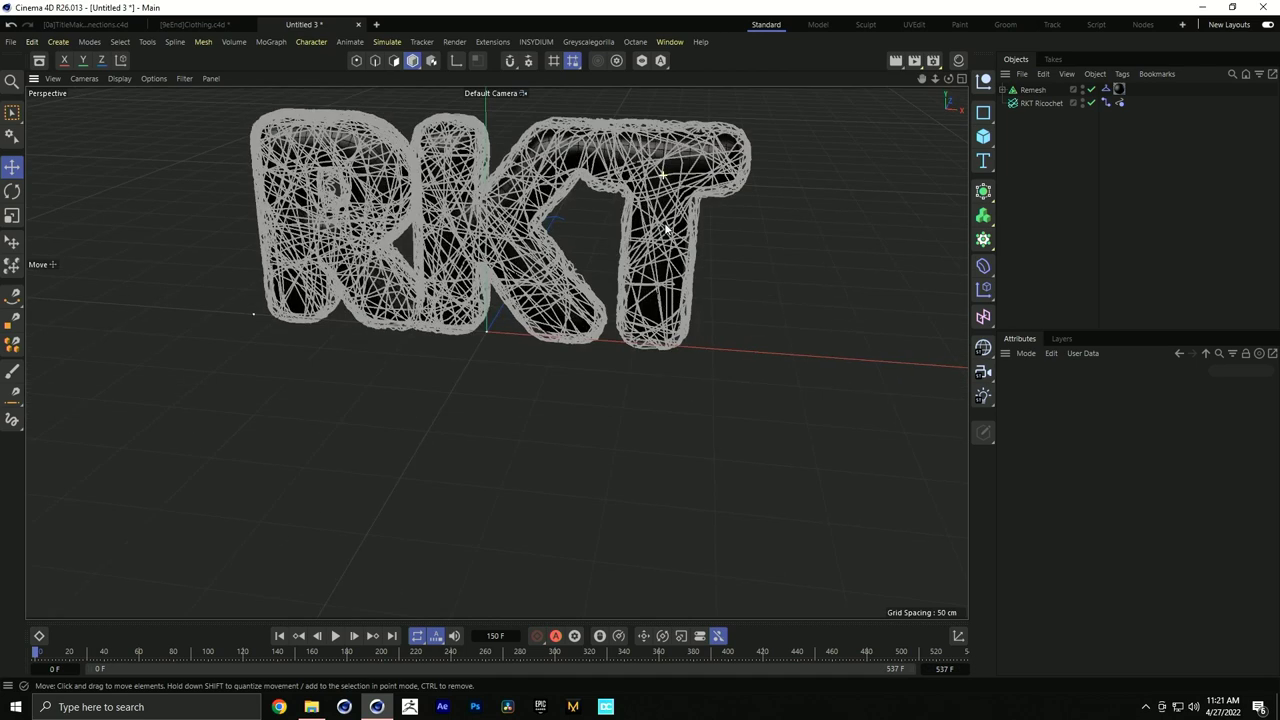
# Test rope tearing in playback with the Rope tag's Tear Past at 222%
pyautogui.click(1105, 103)
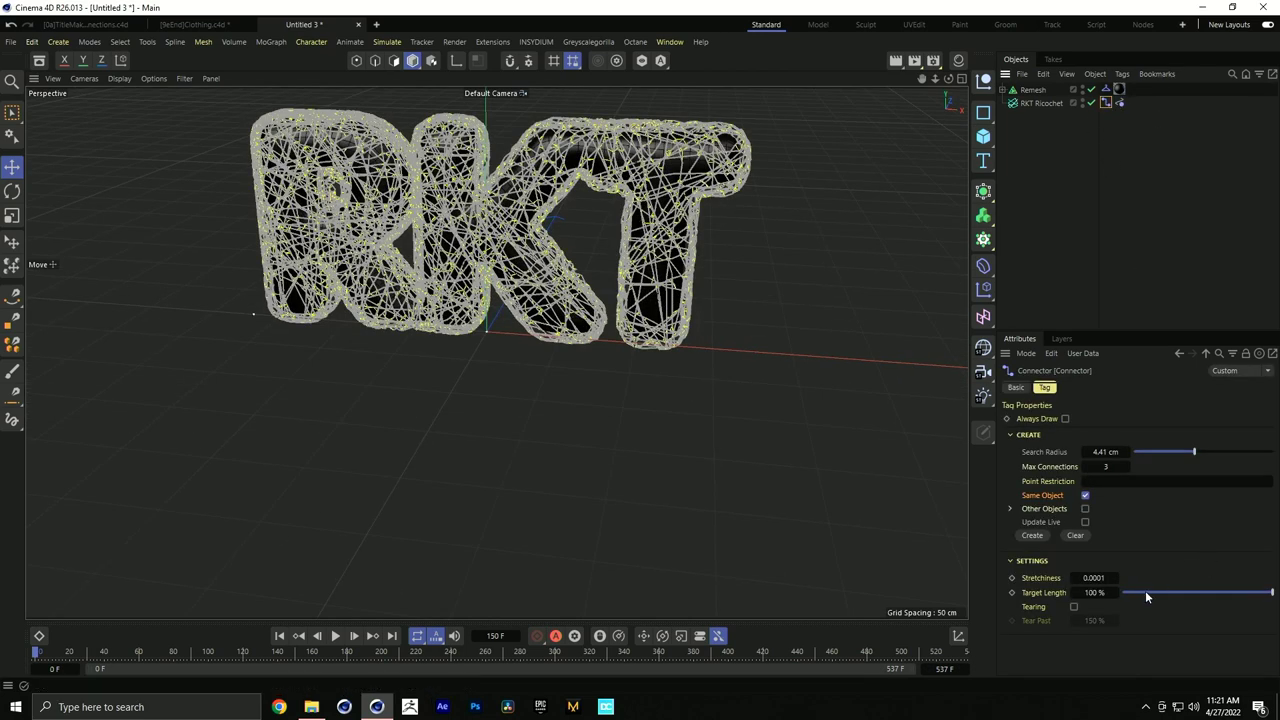
pyautogui.click(1119, 103)
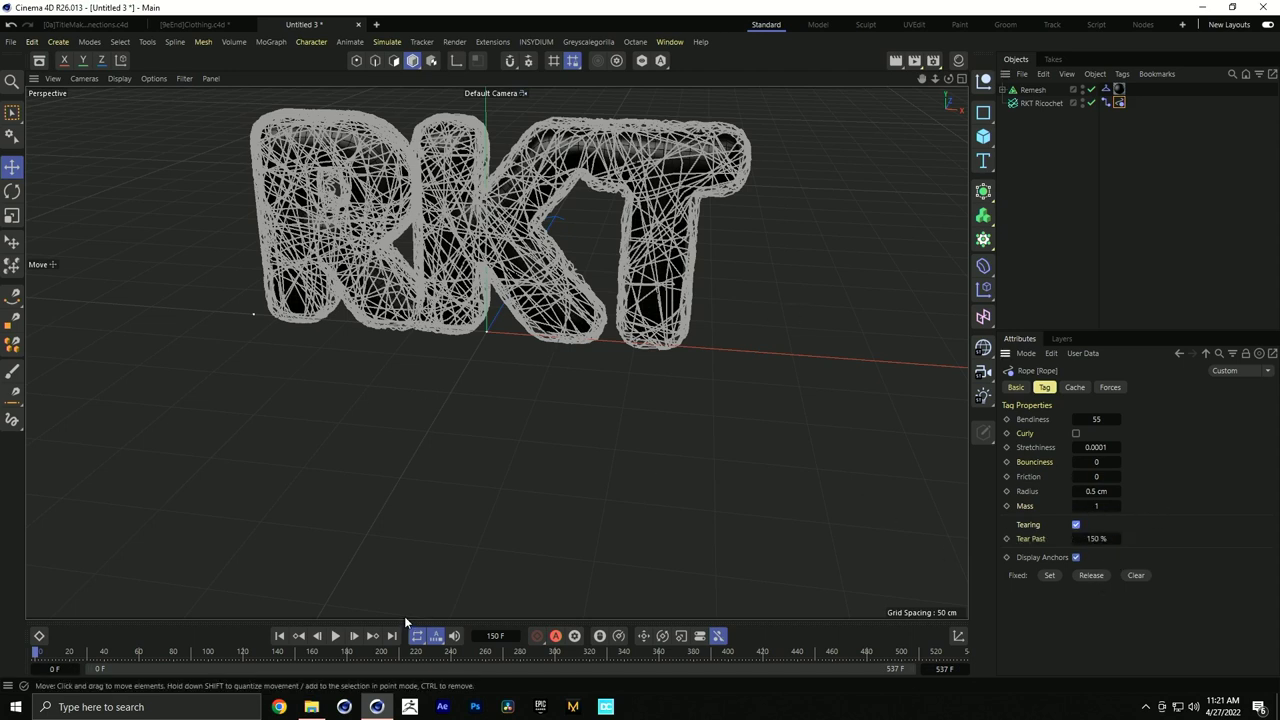
pyautogui.click(336, 636)
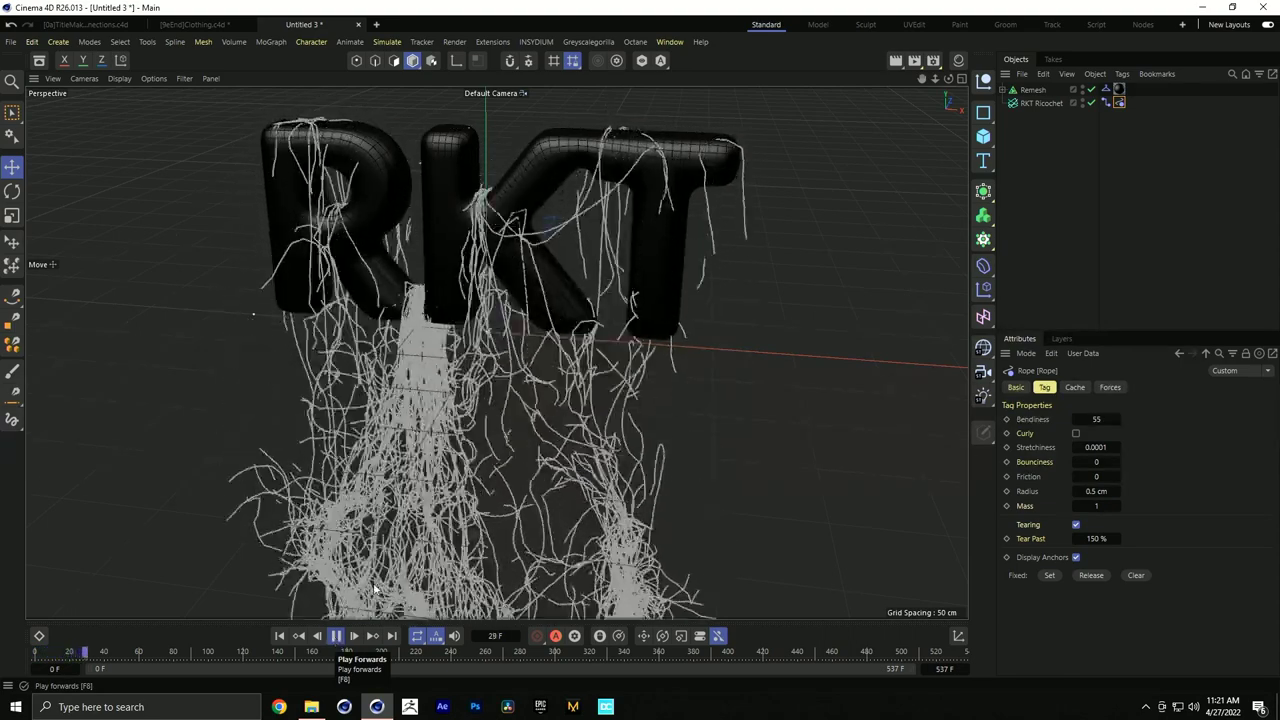
pyautogui.click(335, 635)
pyautogui.click(279, 635)
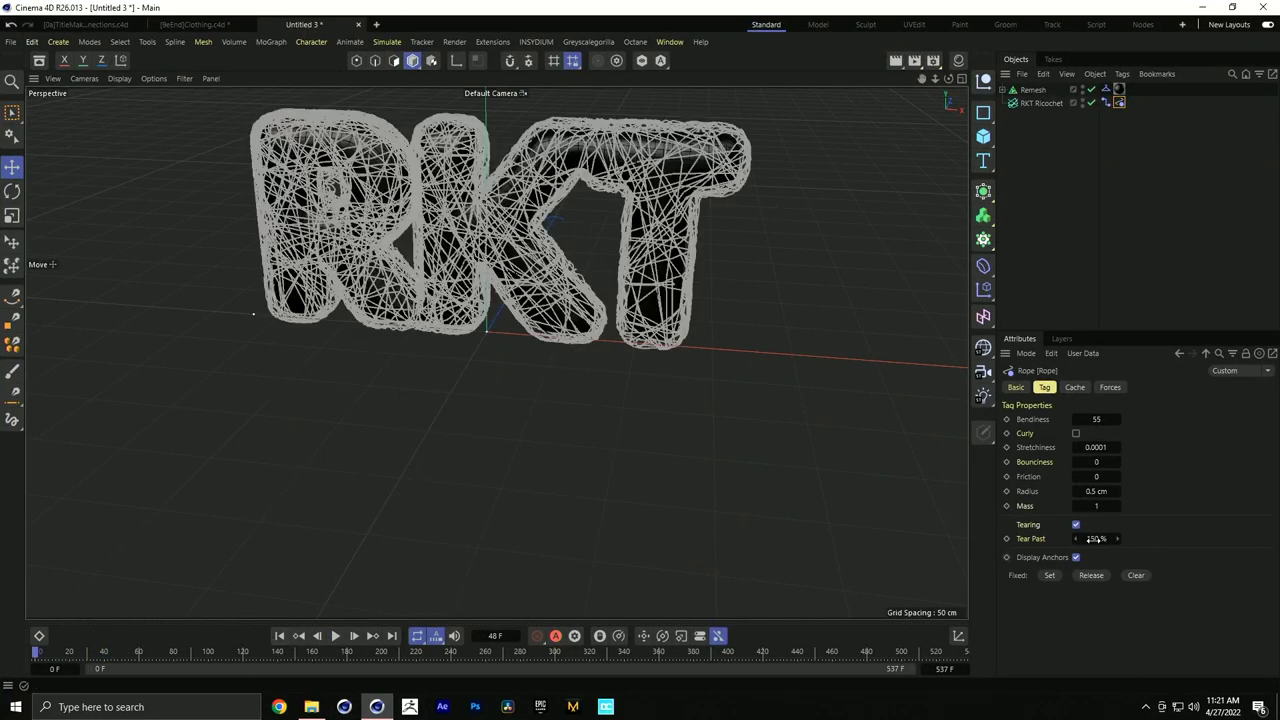
pyautogui.click(339, 638)
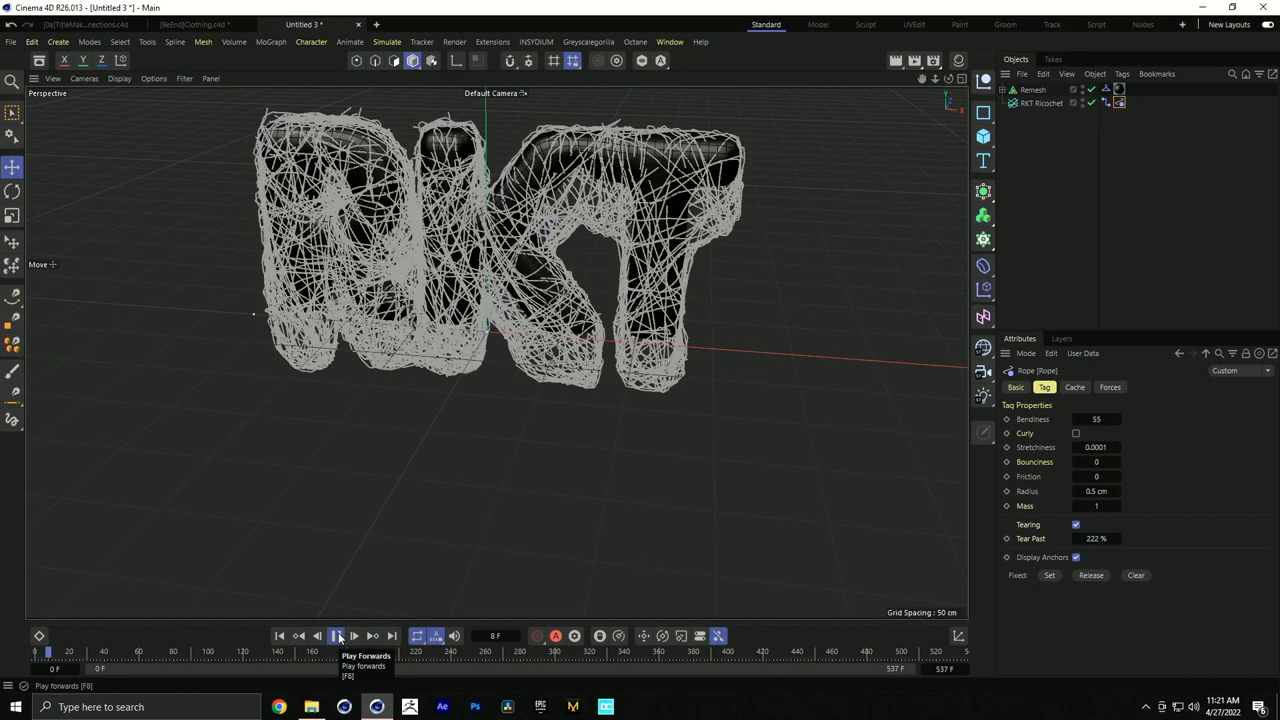
pyautogui.click(338, 637)
pyautogui.click(281, 636)
# Raise Tear Past to 555% and play the simulation to test it
pyautogui.click(1097, 538)
pyautogui.write('555')
pyautogui.press('Return')
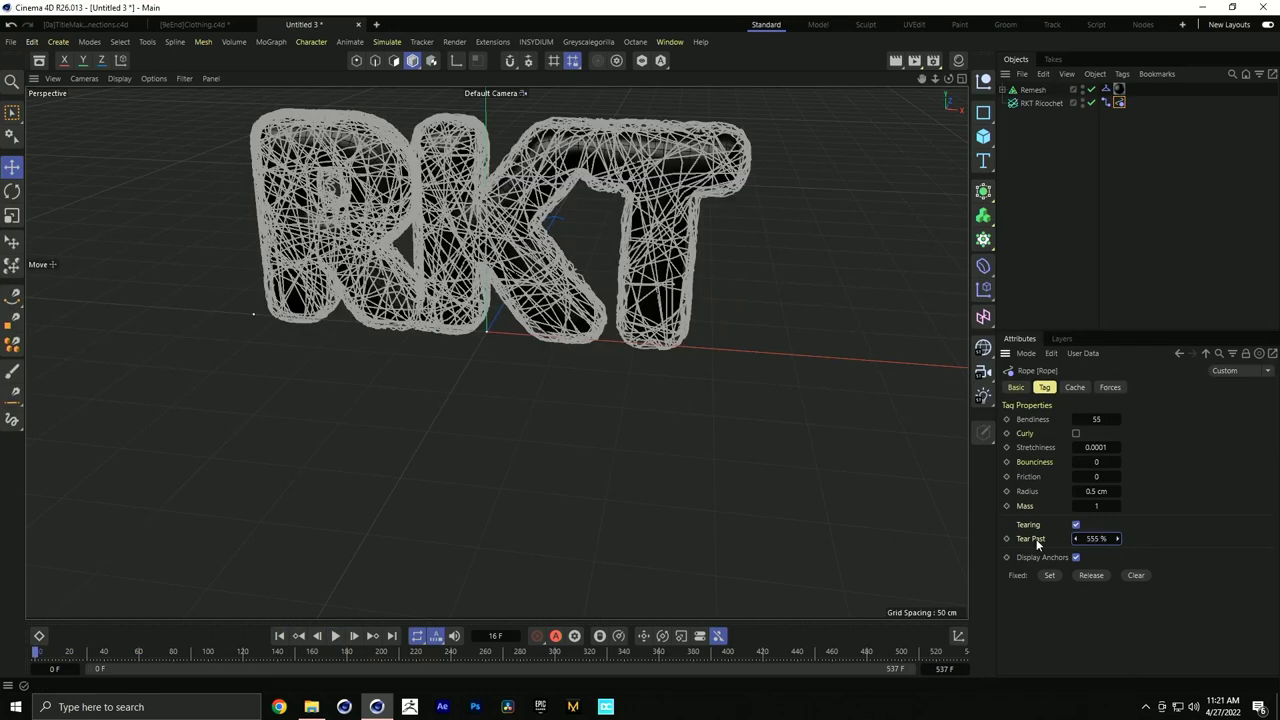
pyautogui.click(336, 637)
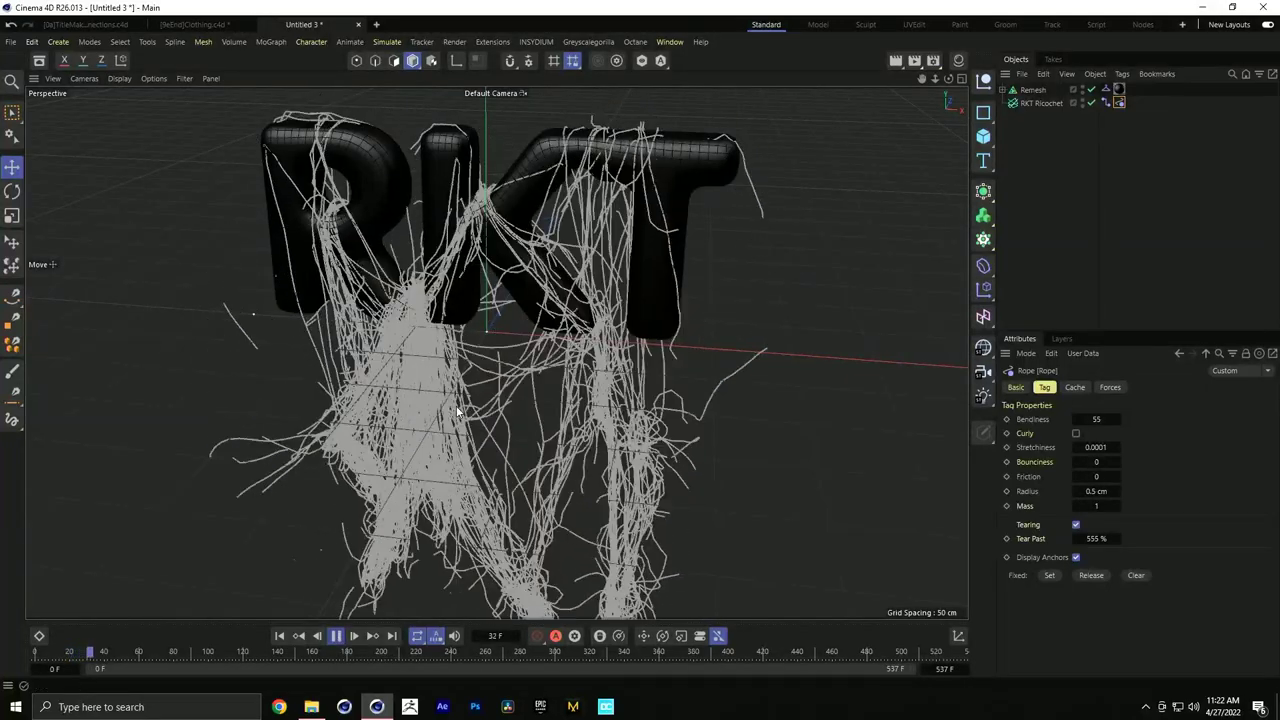
pyautogui.click(336, 636)
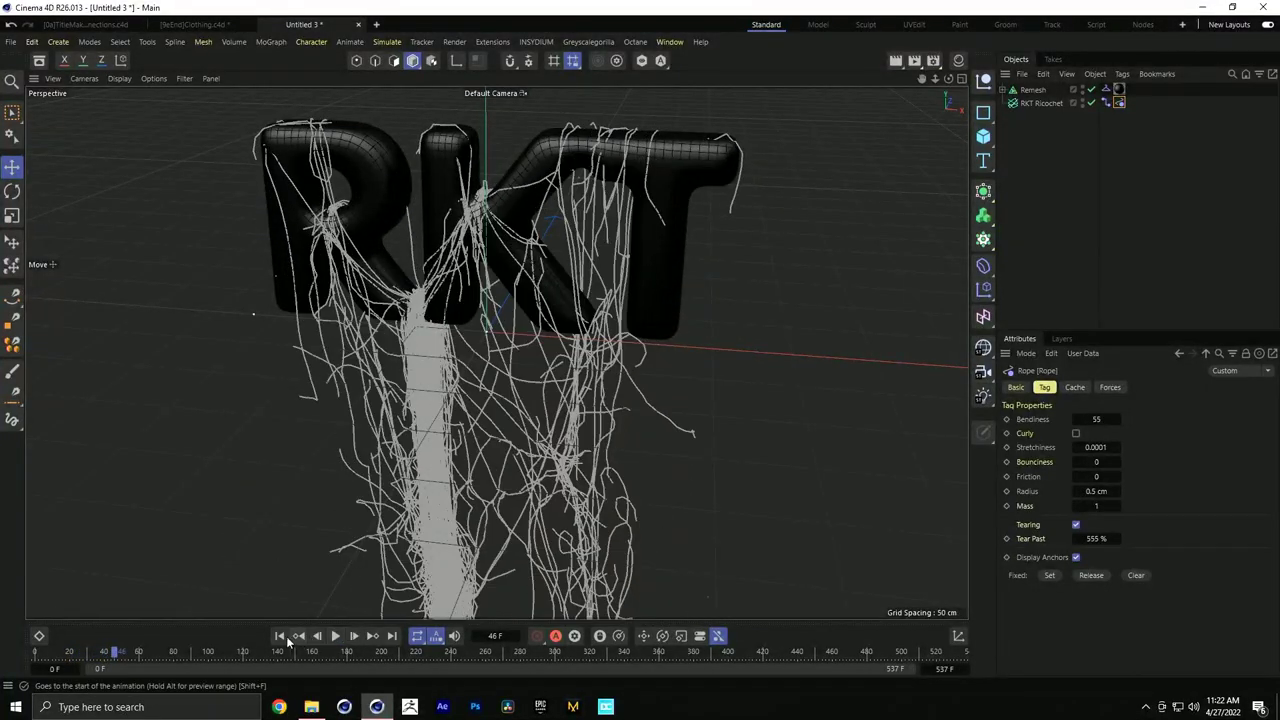
# Try Tear Past at 2222% and play the simulation from the start
pyautogui.click(280, 636)
pyautogui.click(1100, 538)
pyautogui.write('2222')
pyautogui.click(337, 636)
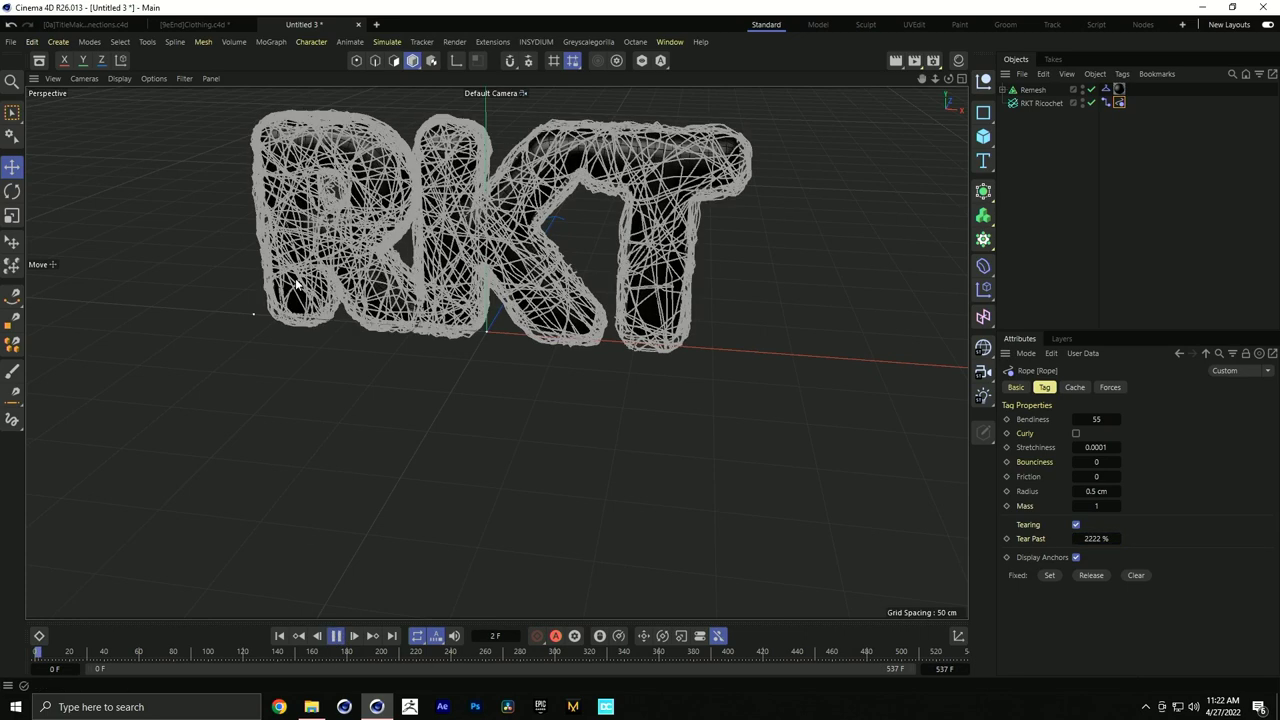
# Set Tear Past to 1111% and replay the simulation from the first frame
pyautogui.click(1108, 540)
pyautogui.write('1111')
pyautogui.press('Return')
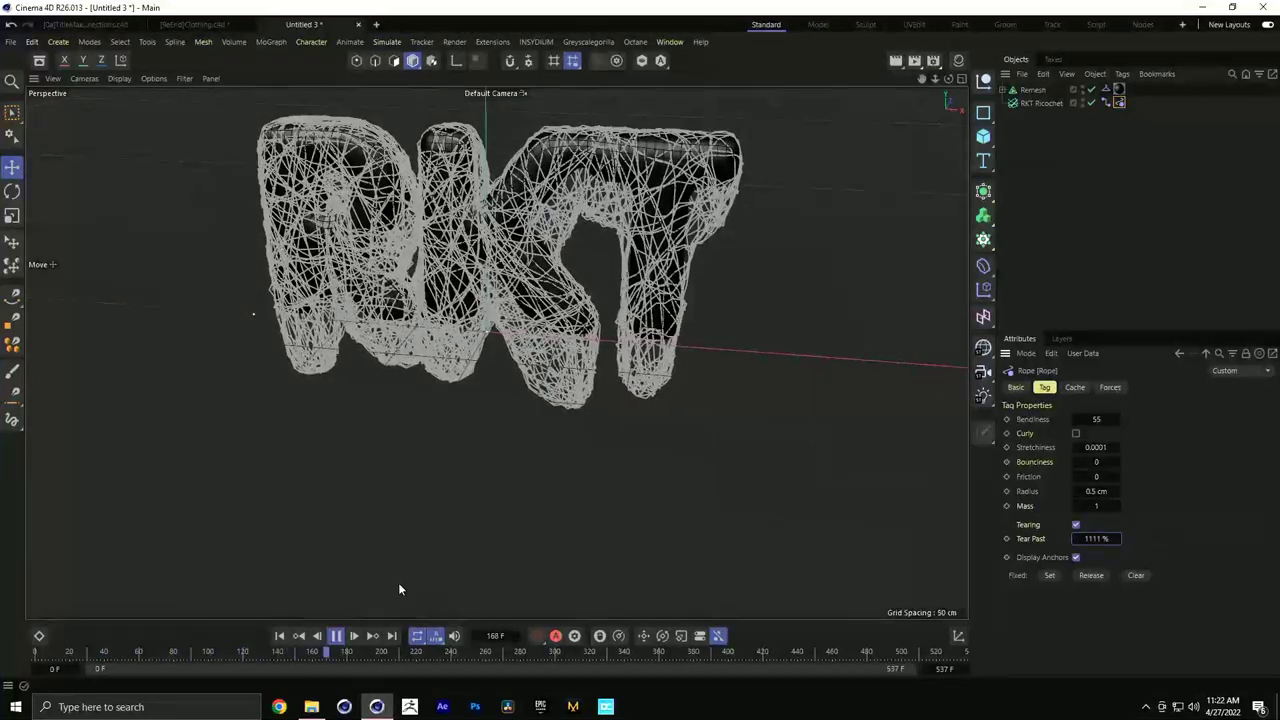
pyautogui.click(280, 636)
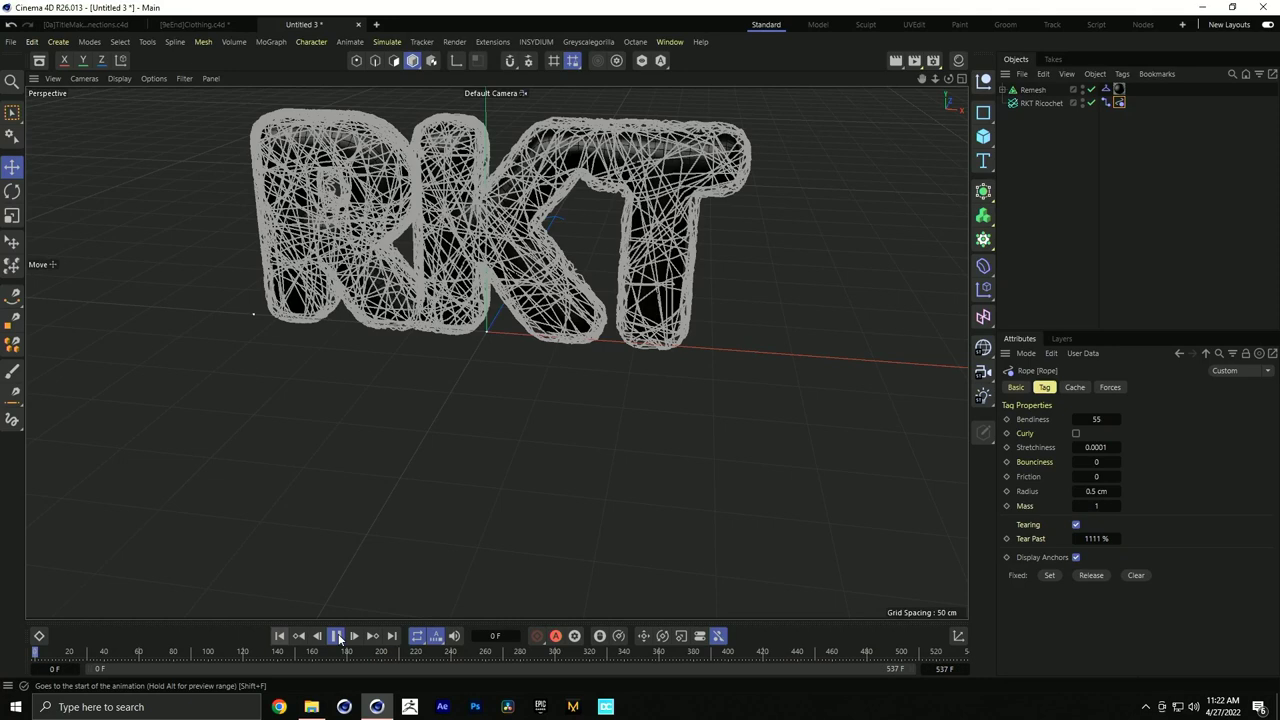
pyautogui.click(338, 636)
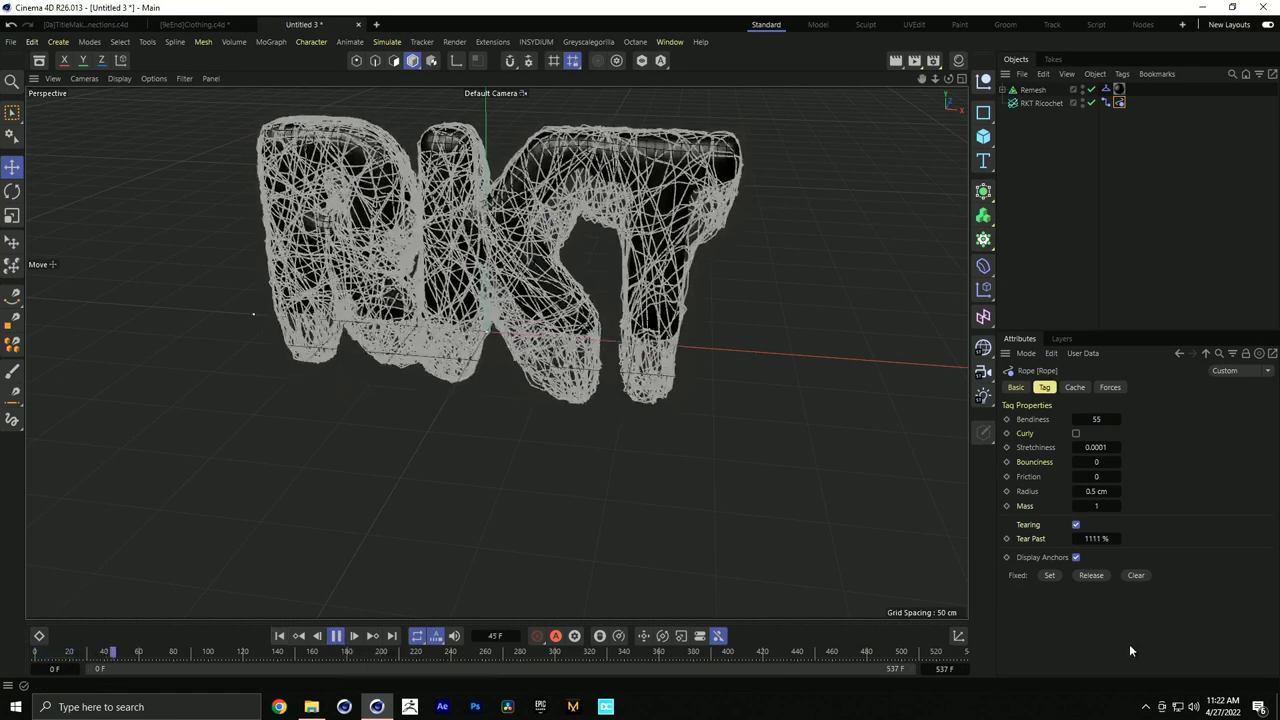
# Set Tear Past to 777%, run the simulation, and rewind to the start
pyautogui.click(1098, 539)
pyautogui.write('777')
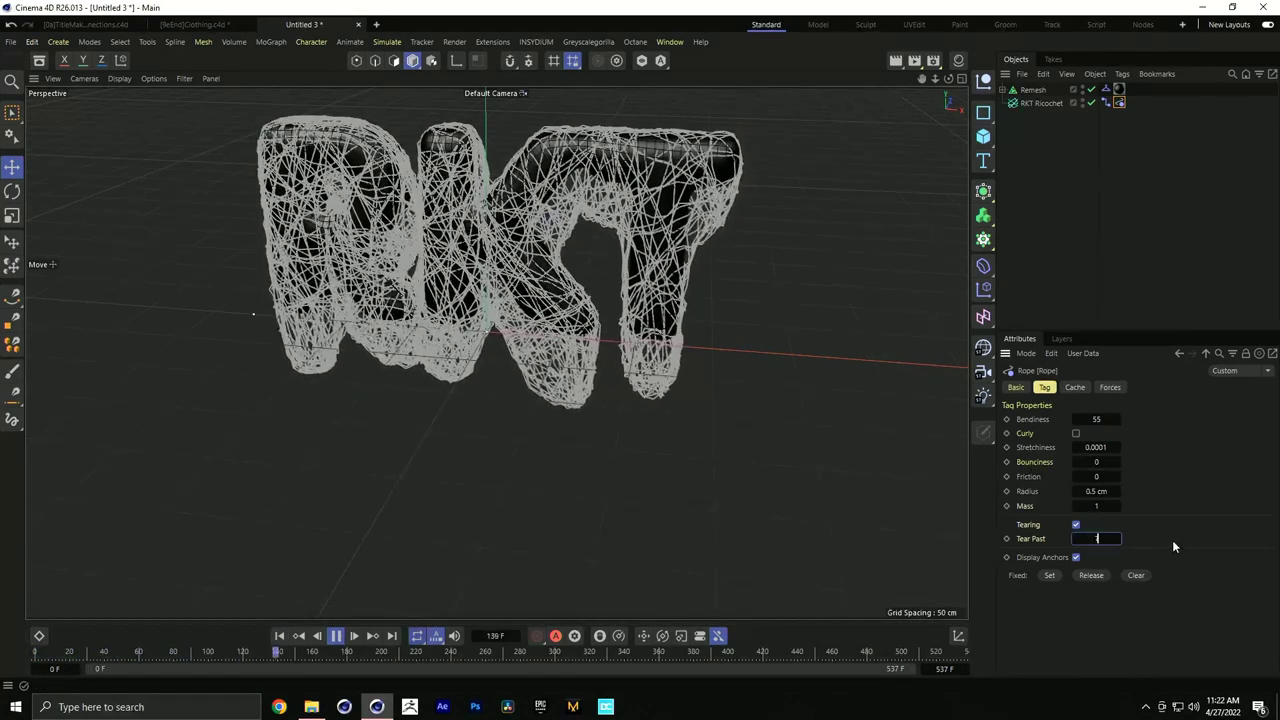
pyautogui.press('Return')
pyautogui.click(282, 643)
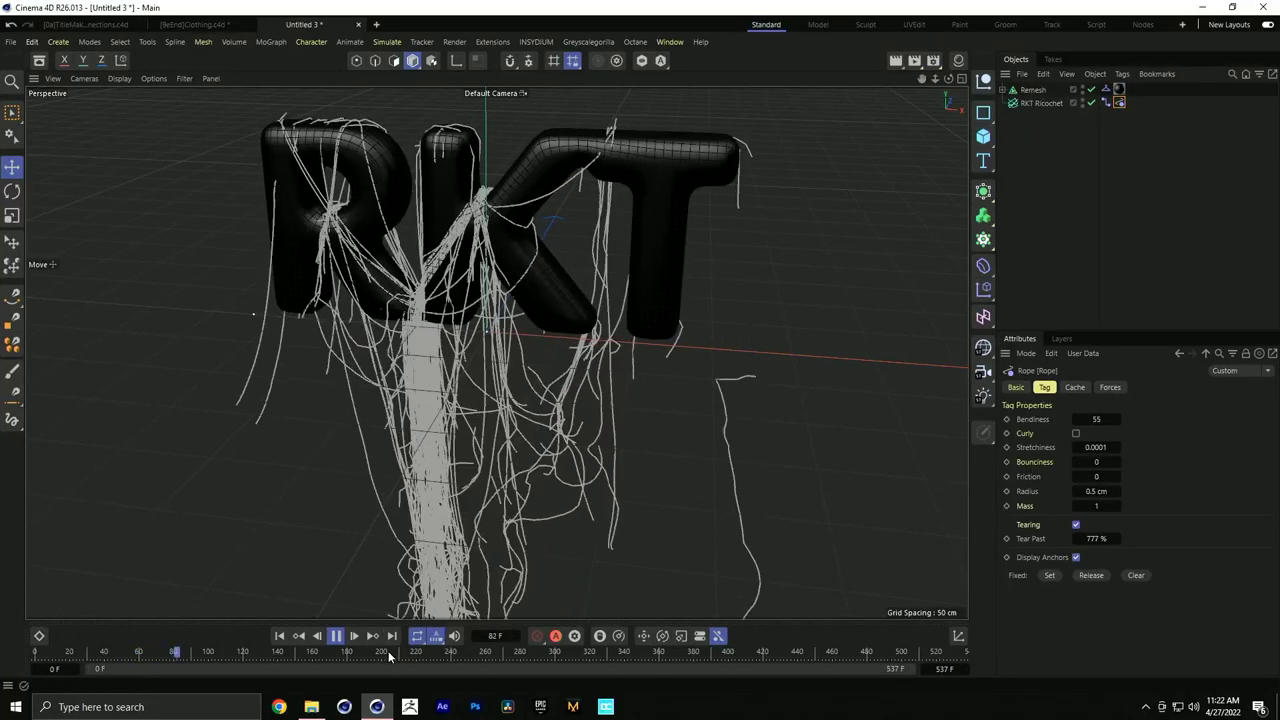
pyautogui.click(336, 636)
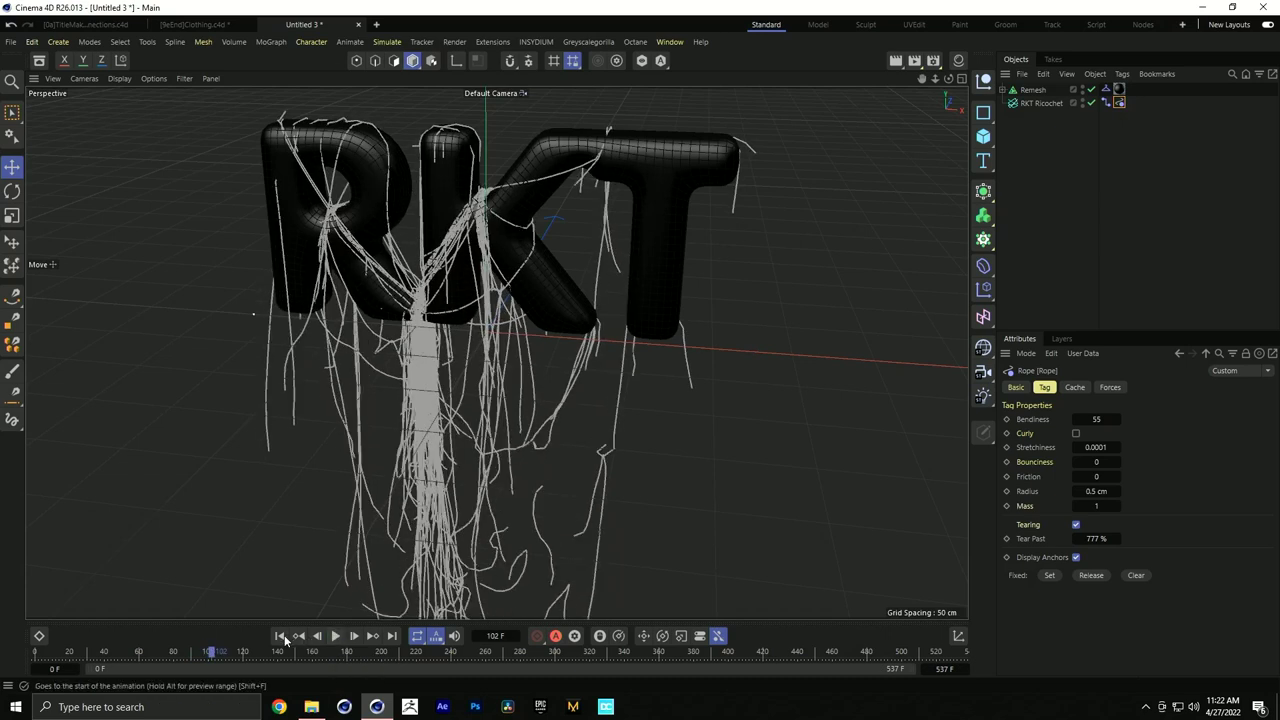
pyautogui.click(279, 636)
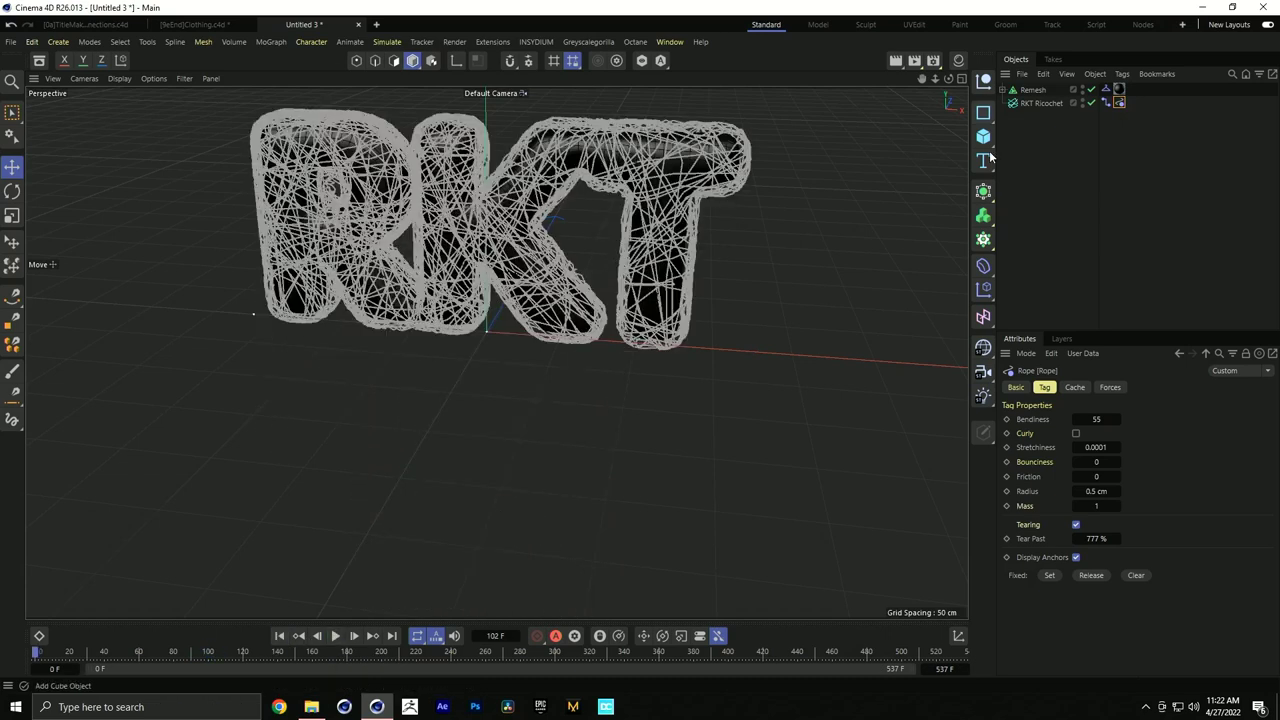
# Inspect Remesh's Collider tag, then add a Cloth simulation tag to Remesh
pyautogui.click(1036, 90)
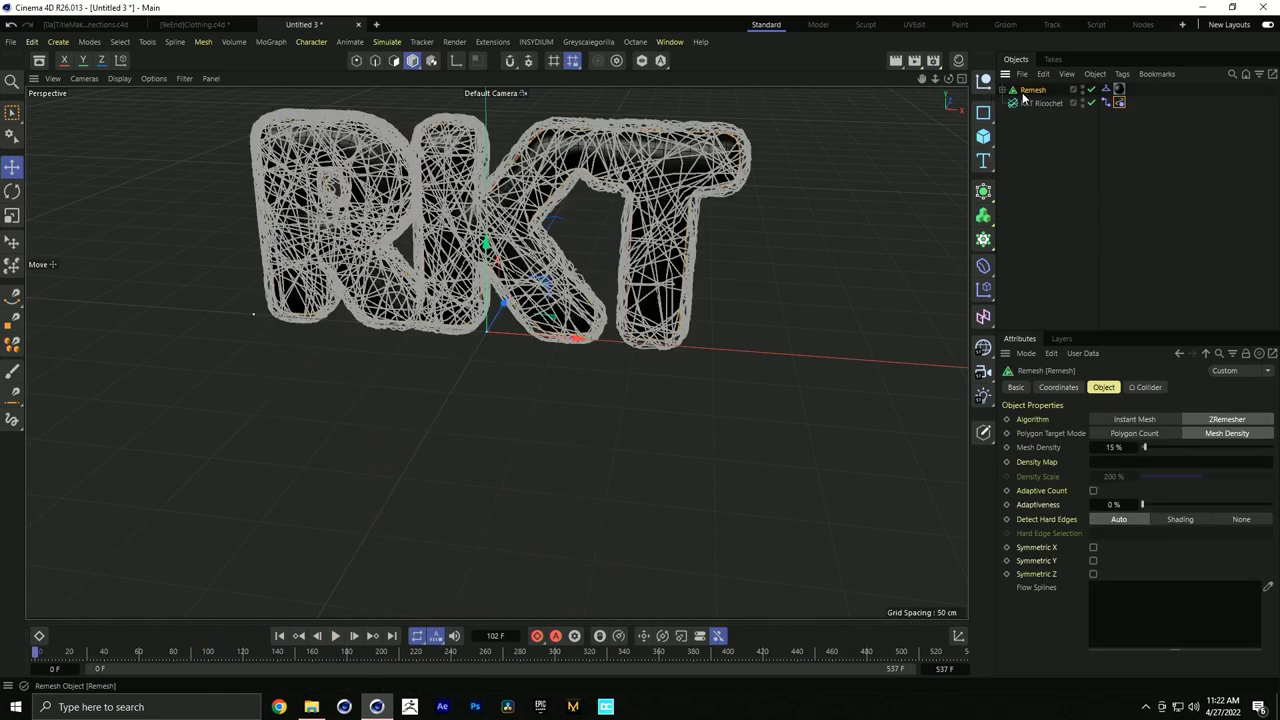
pyautogui.click(1107, 90)
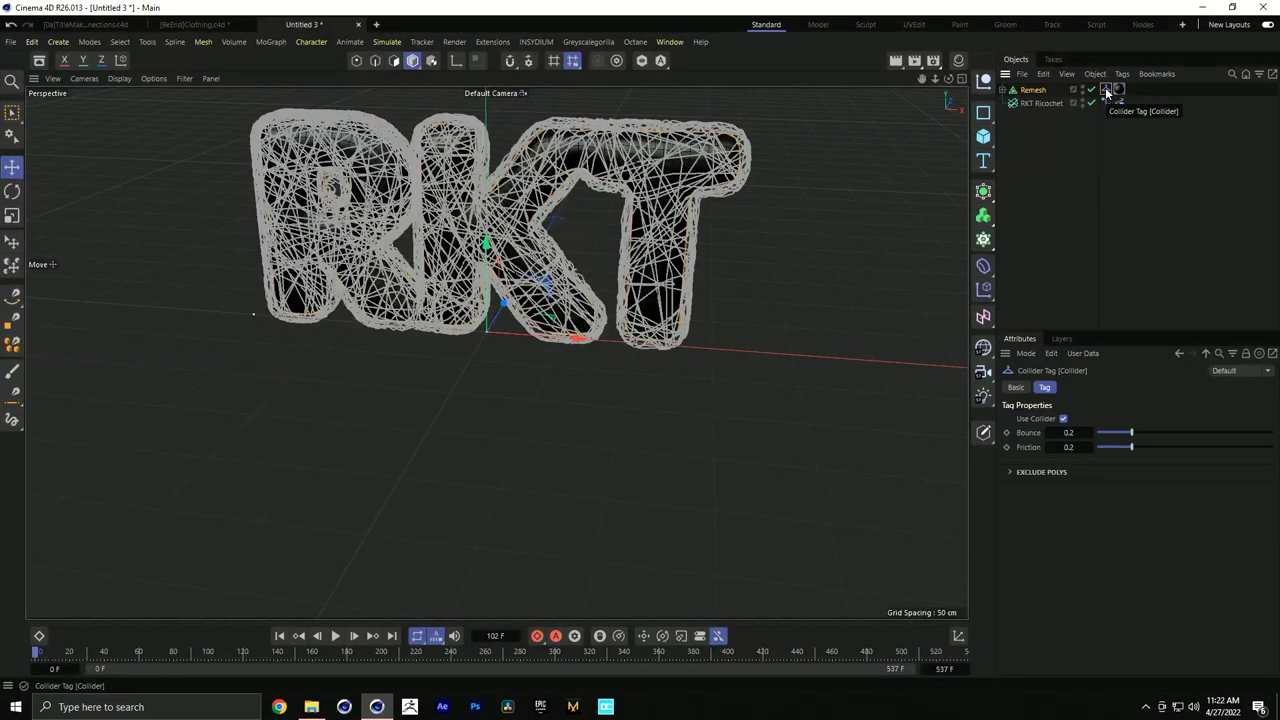
pyautogui.rightClick(1033, 90)
pyautogui.moveTo(1096, 200)
pyautogui.moveTo(1098, 232)
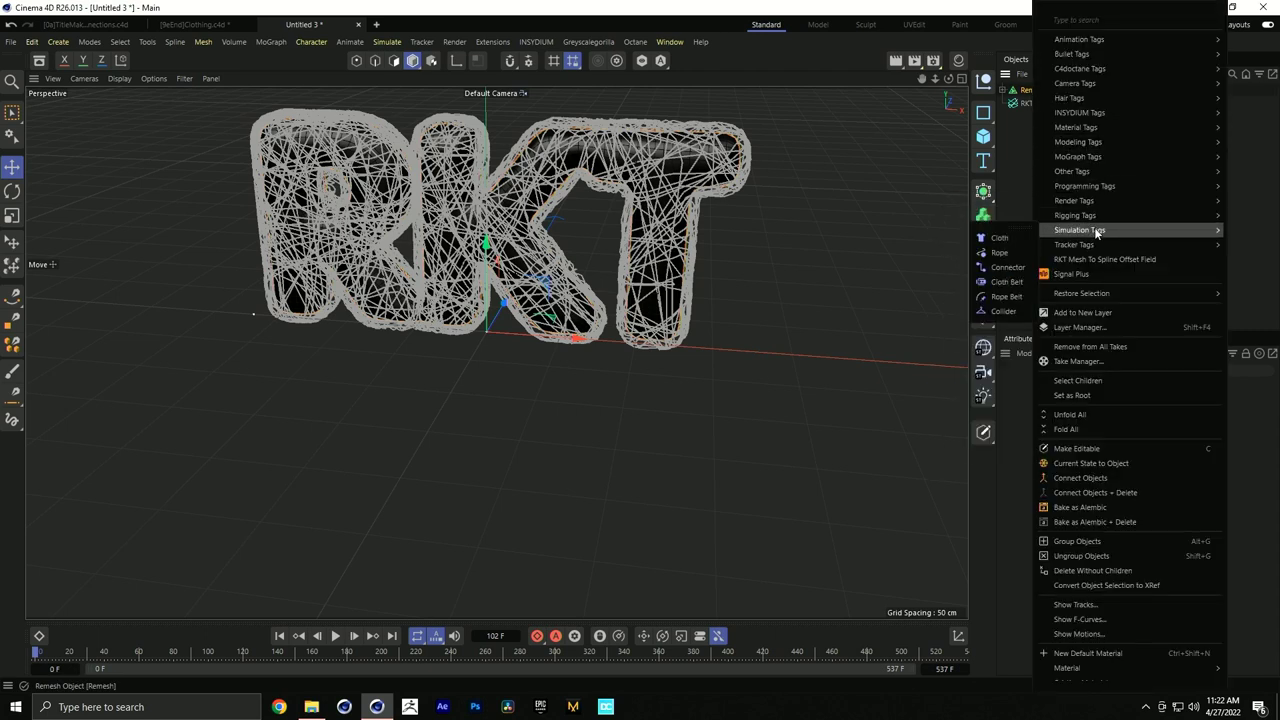
pyautogui.click(1000, 238)
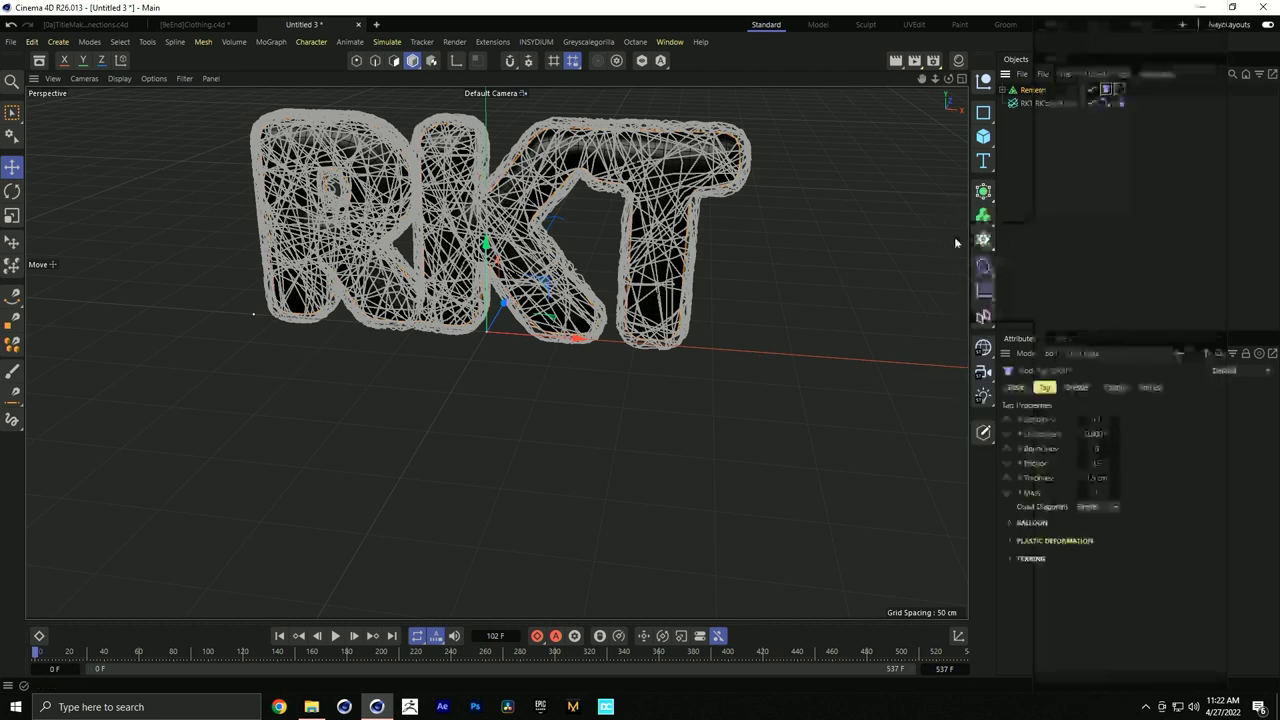
pyautogui.scroll(3, 549, 243)
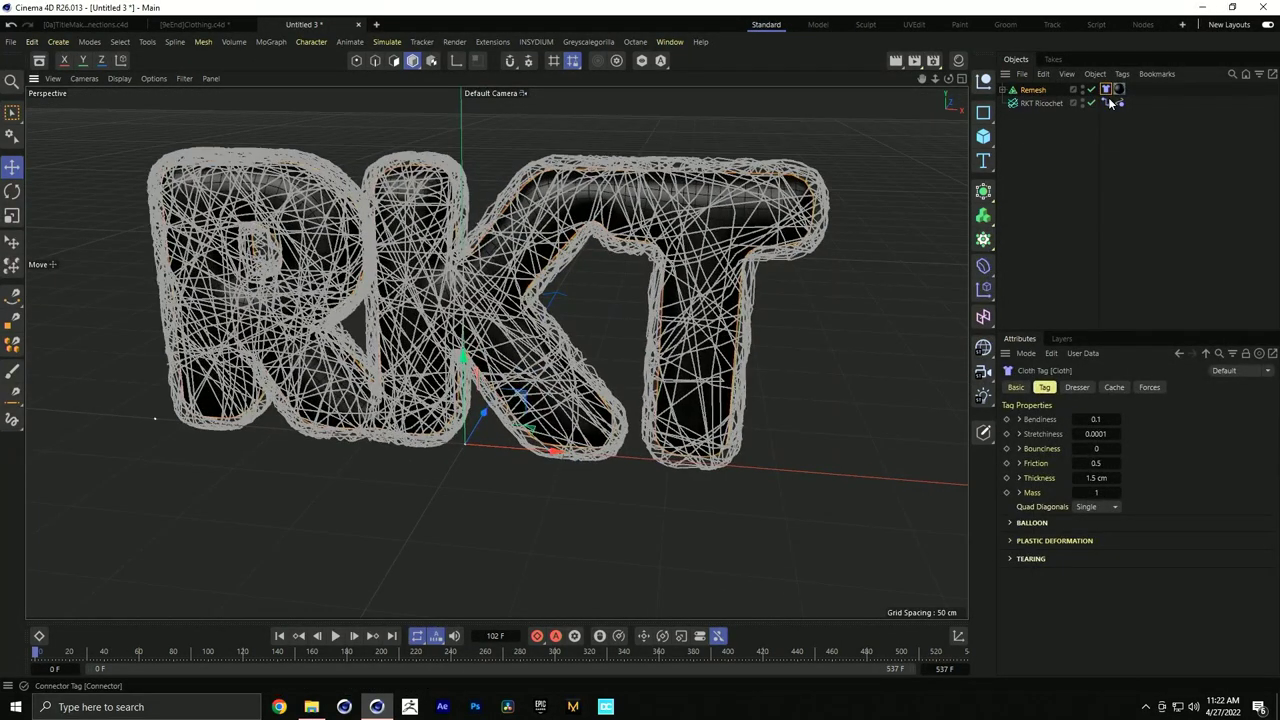
pyautogui.hotkey('ctrl', 'd')
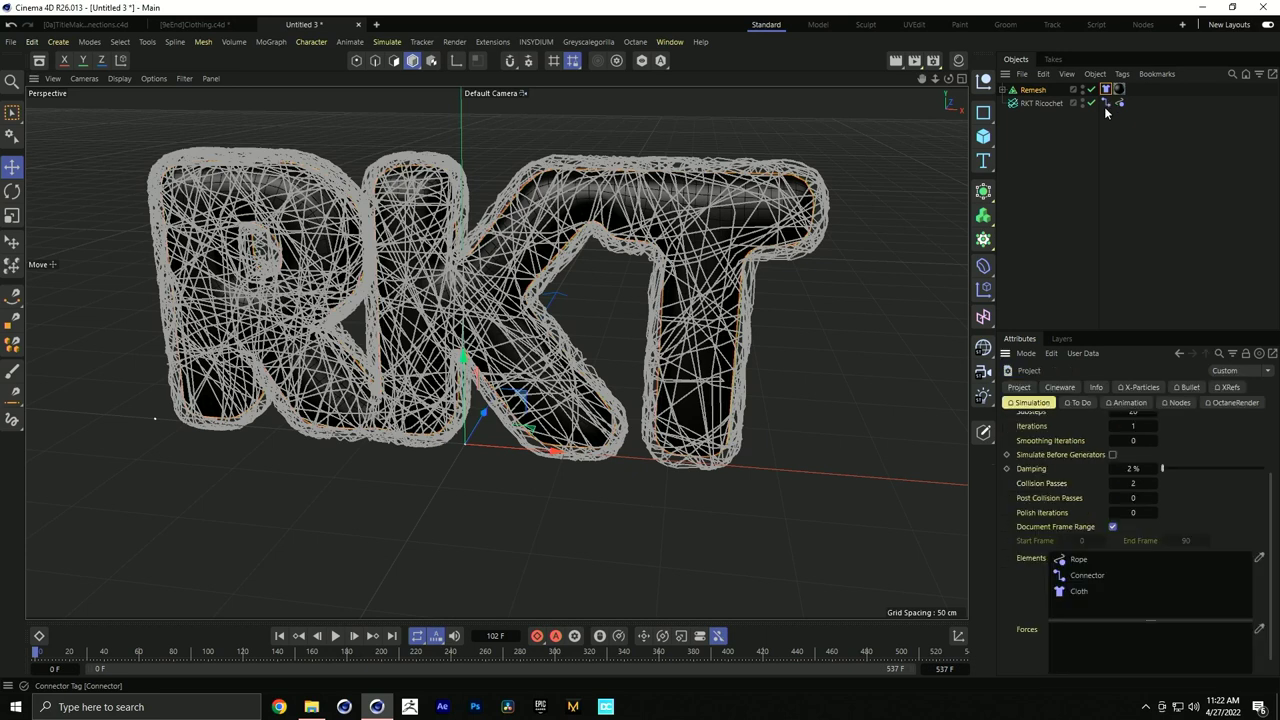
pyautogui.scroll(2, 1073, 467)
pyautogui.click(1133, 468)
pyautogui.scroll(-3, 1190, 488)
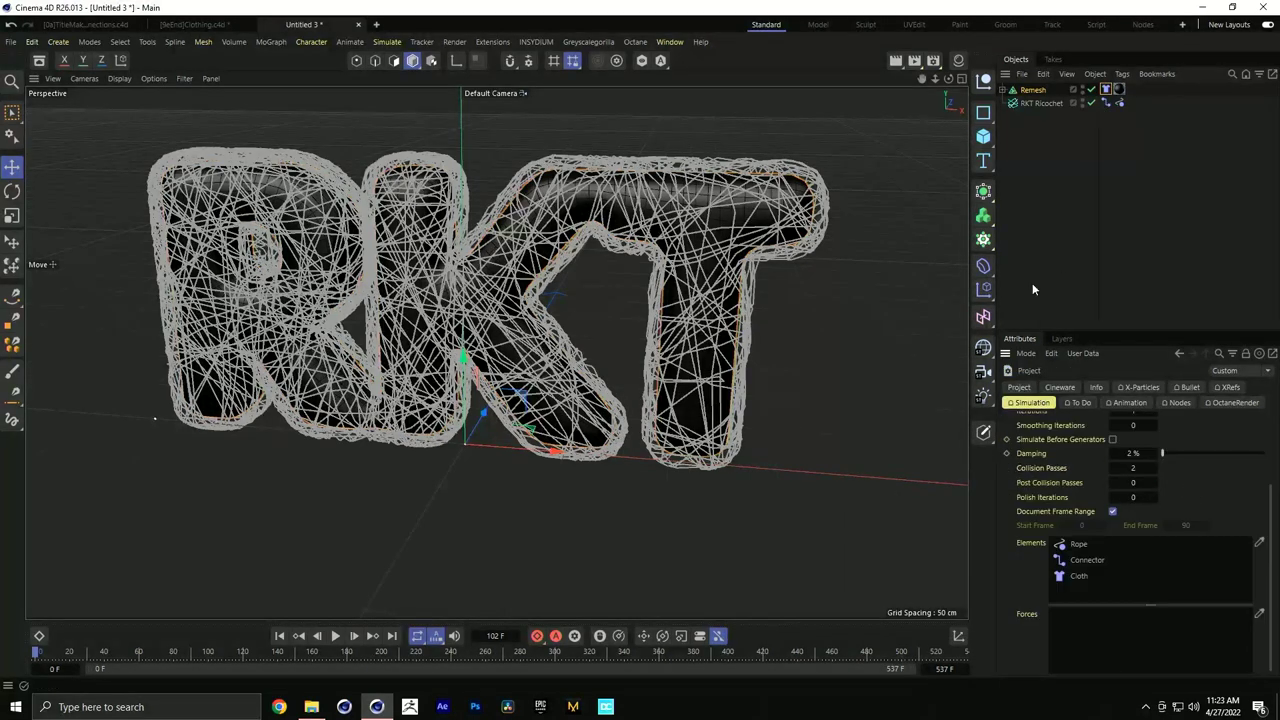
pyautogui.click(336, 636)
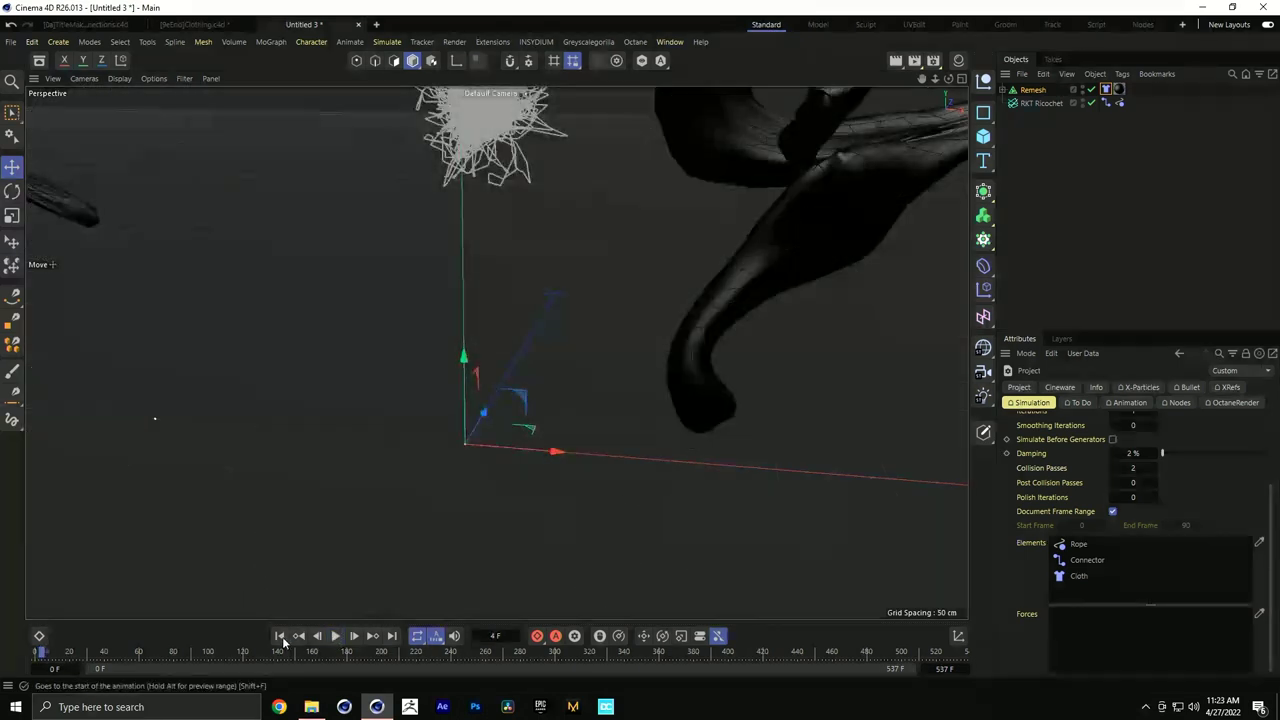
pyautogui.click(337, 636)
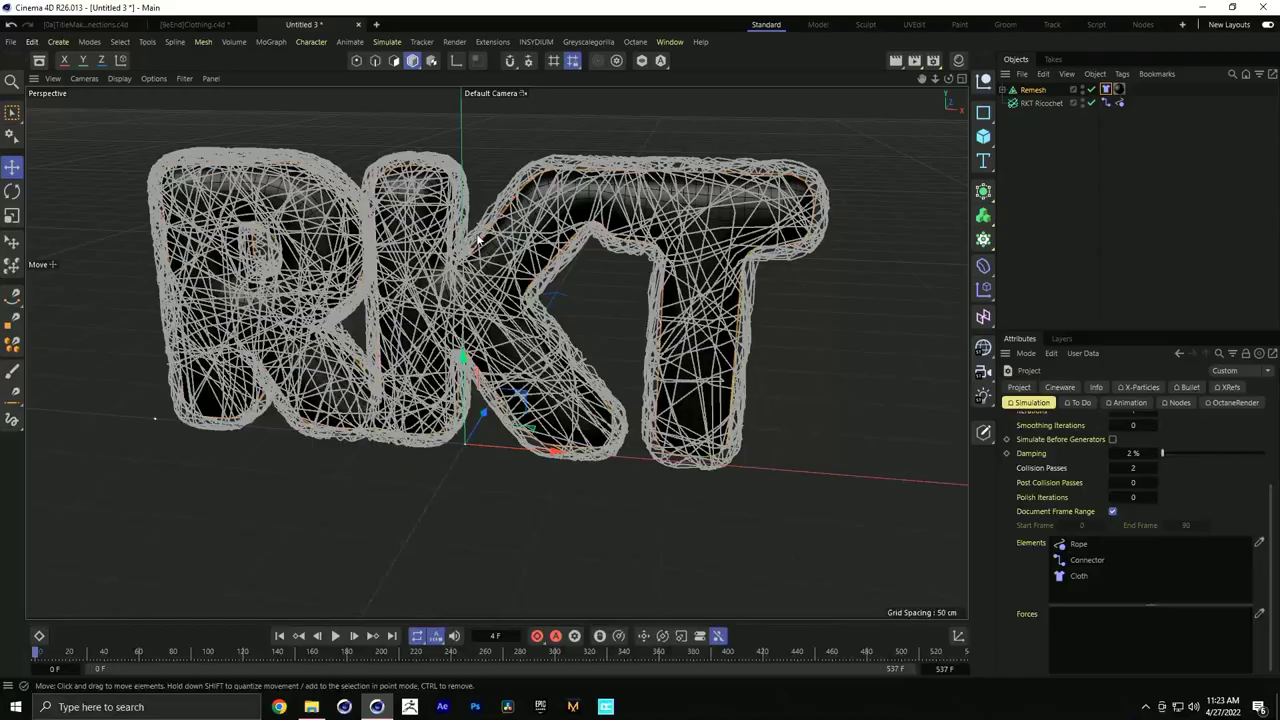
# Delete the existing Cloth tag from Remesh
pyautogui.scroll(10, 455, 253)
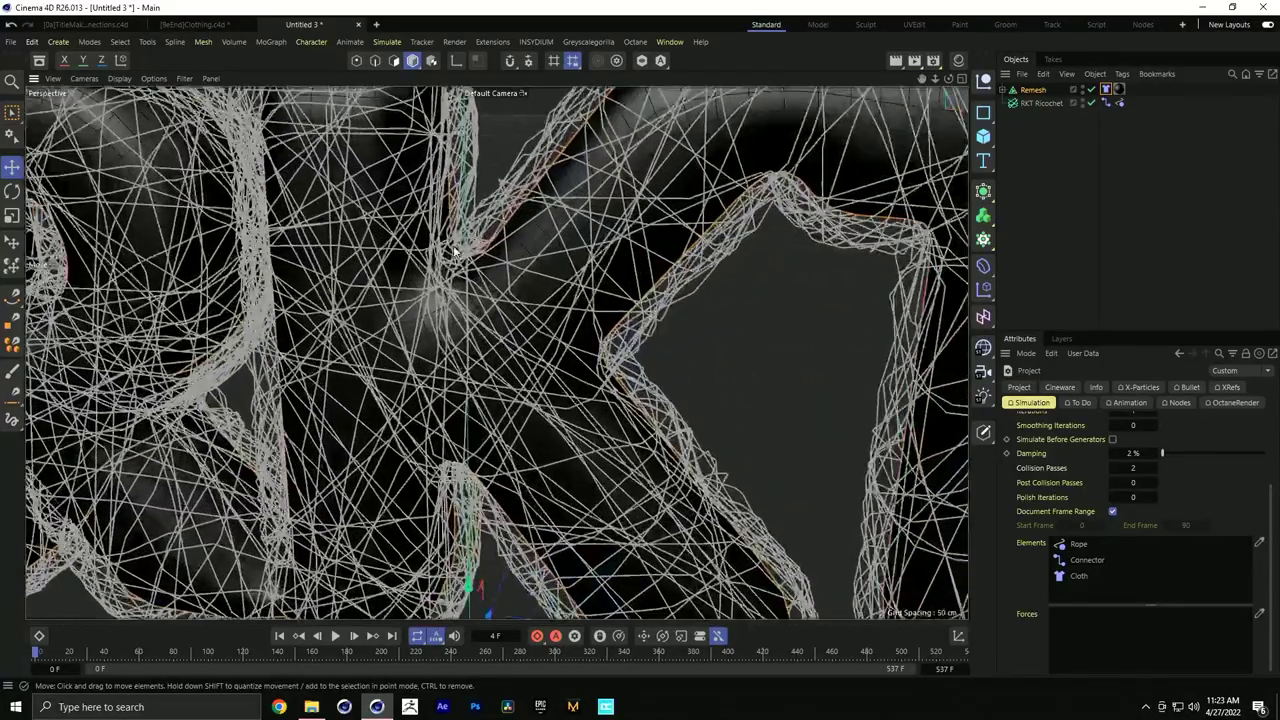
pyautogui.scroll(-2, 440, 272)
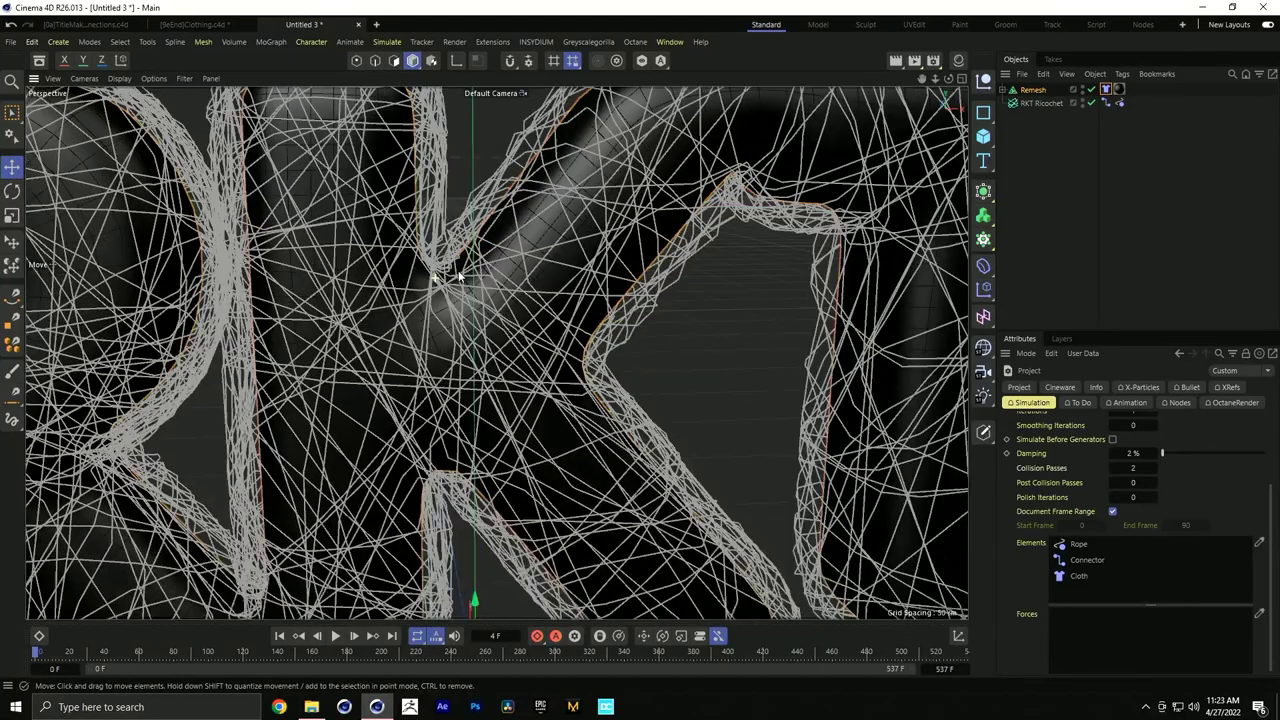
pyautogui.scroll(-6, 425, 280)
pyautogui.keyDown('alt'); pyautogui.moveTo(425, 280); pyautogui.dragTo(470, 290); pyautogui.keyUp('alt')
pyautogui.scroll(6, 450, 300)
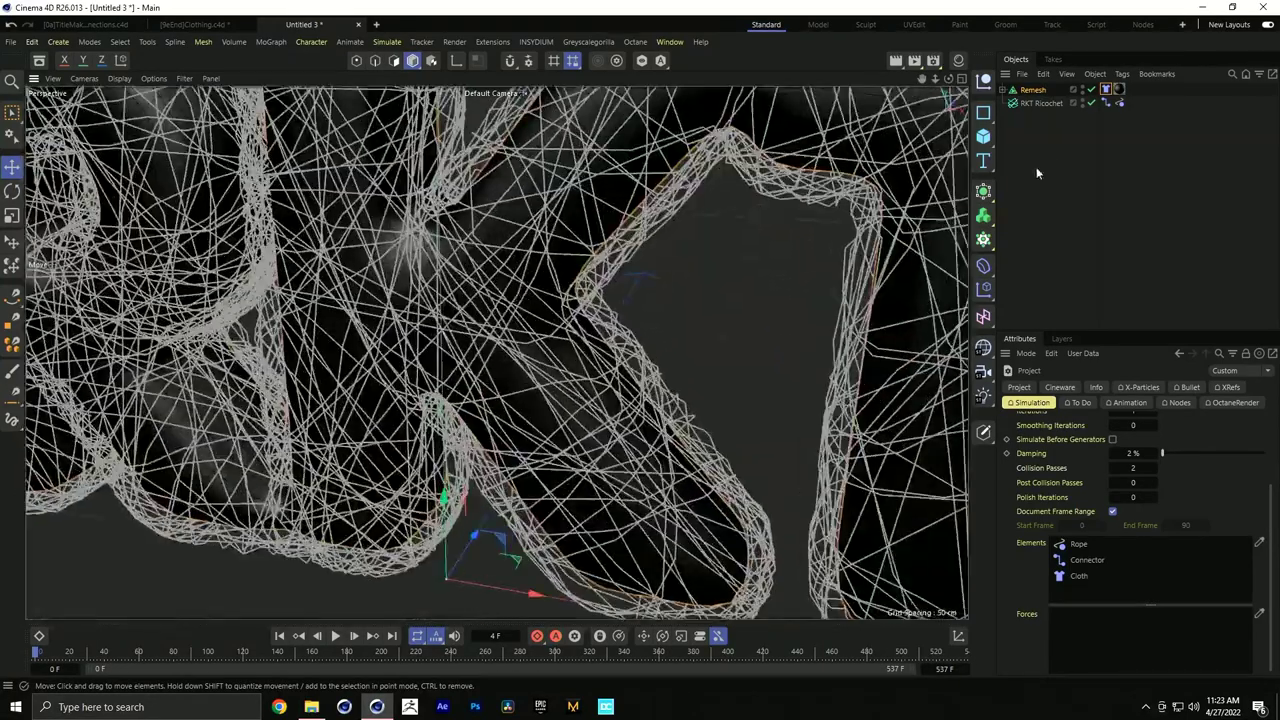
pyautogui.click(1107, 88)
pyautogui.press('Delete')
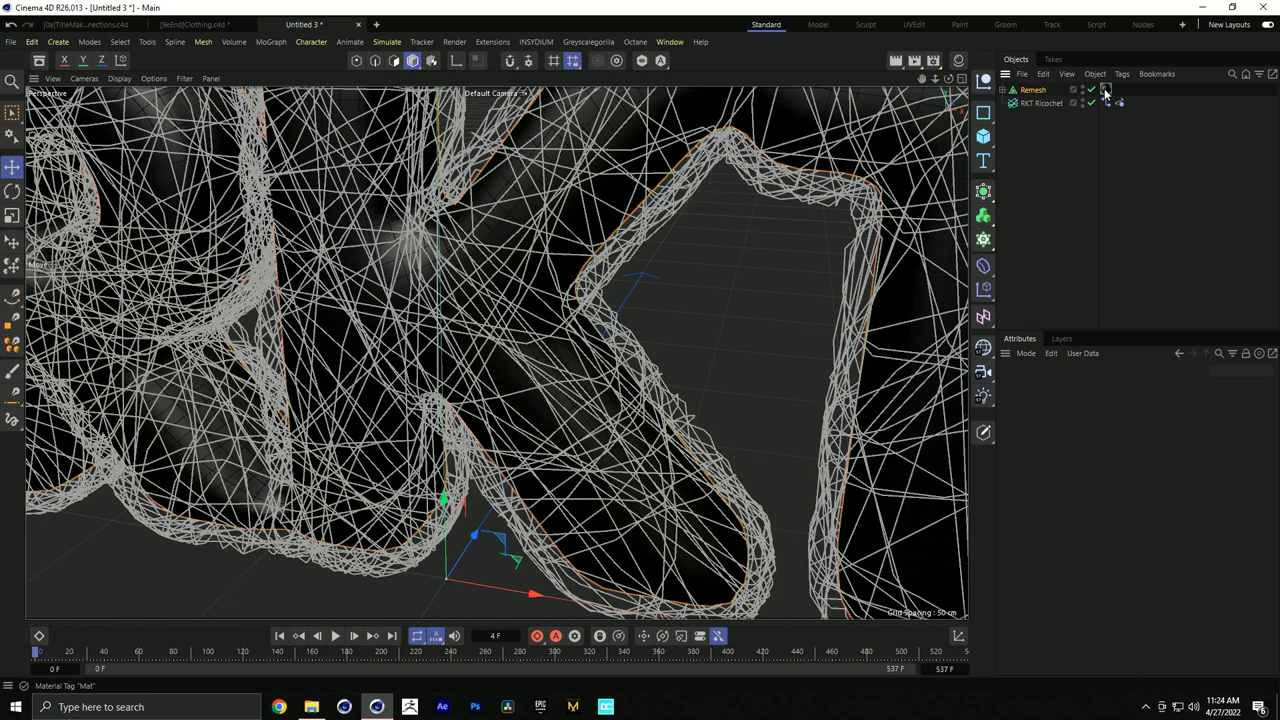
# Reframe the RKT text and disable the RKT Ricochet object
pyautogui.press('h')
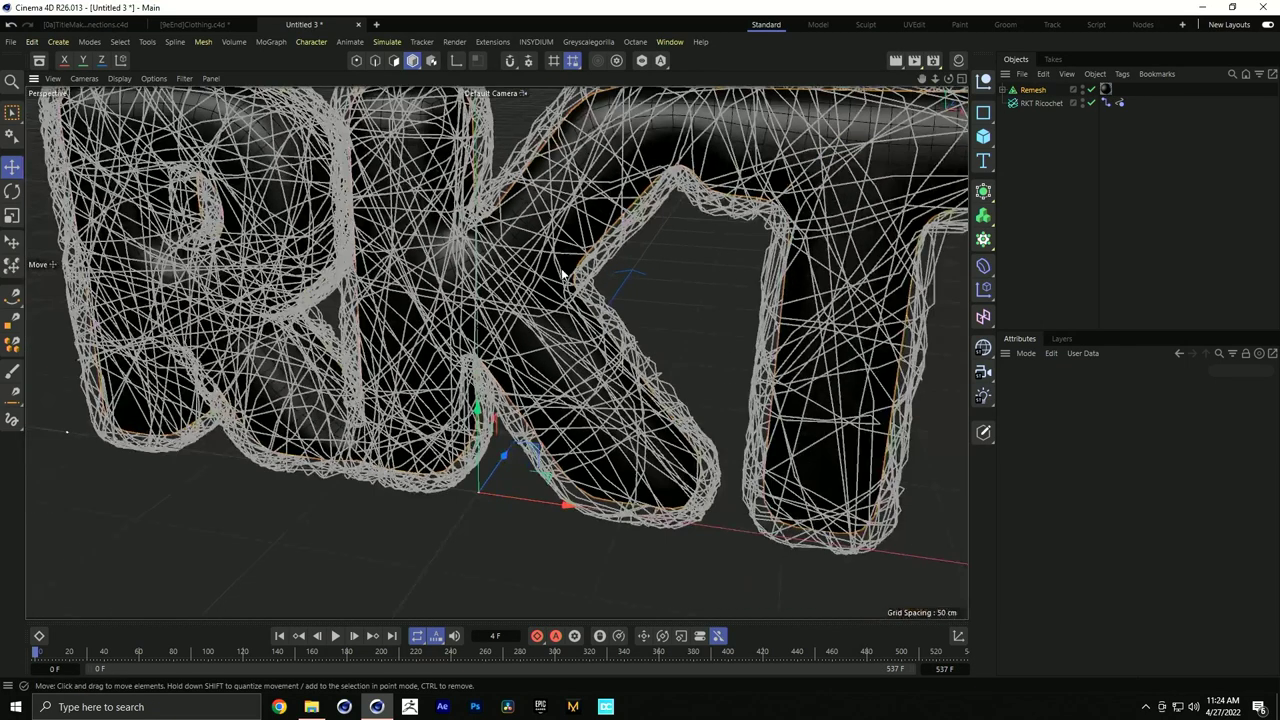
pyautogui.press('o')
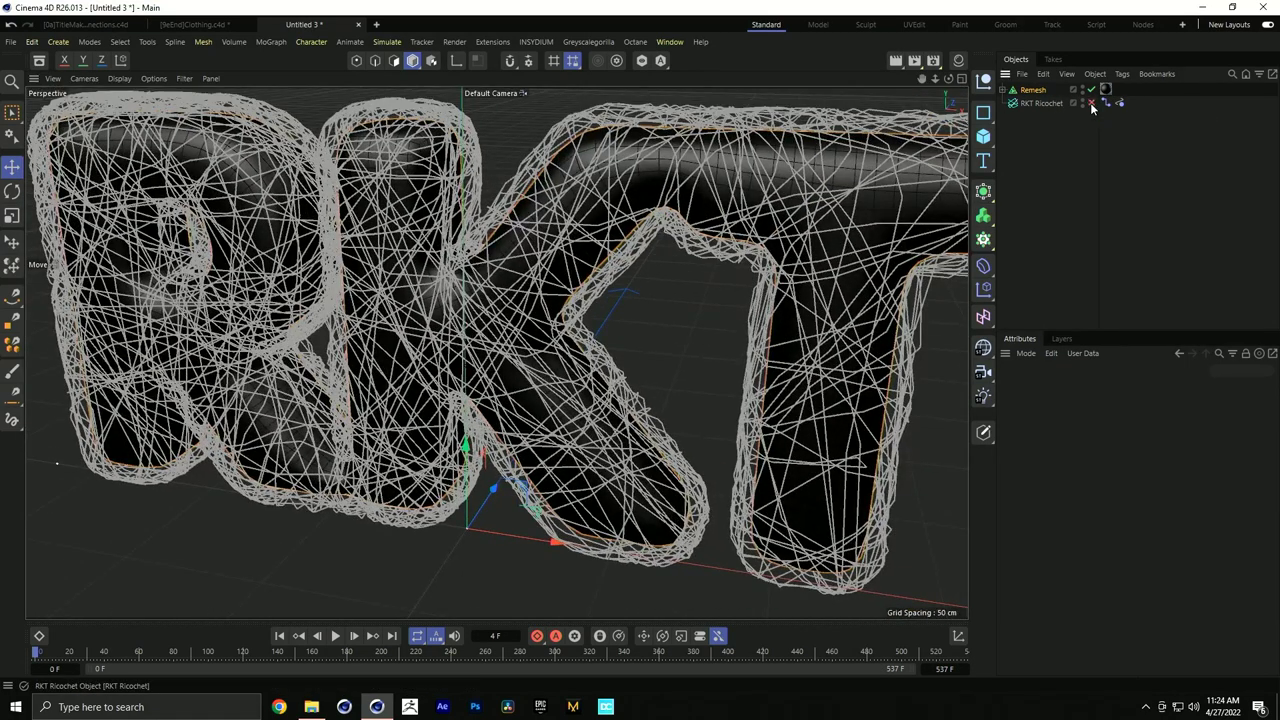
pyautogui.click(1091, 103)
# Add a new Cloth tag to Remesh, expand its Balloon settings, and play
pyautogui.rightClick(1040, 97)
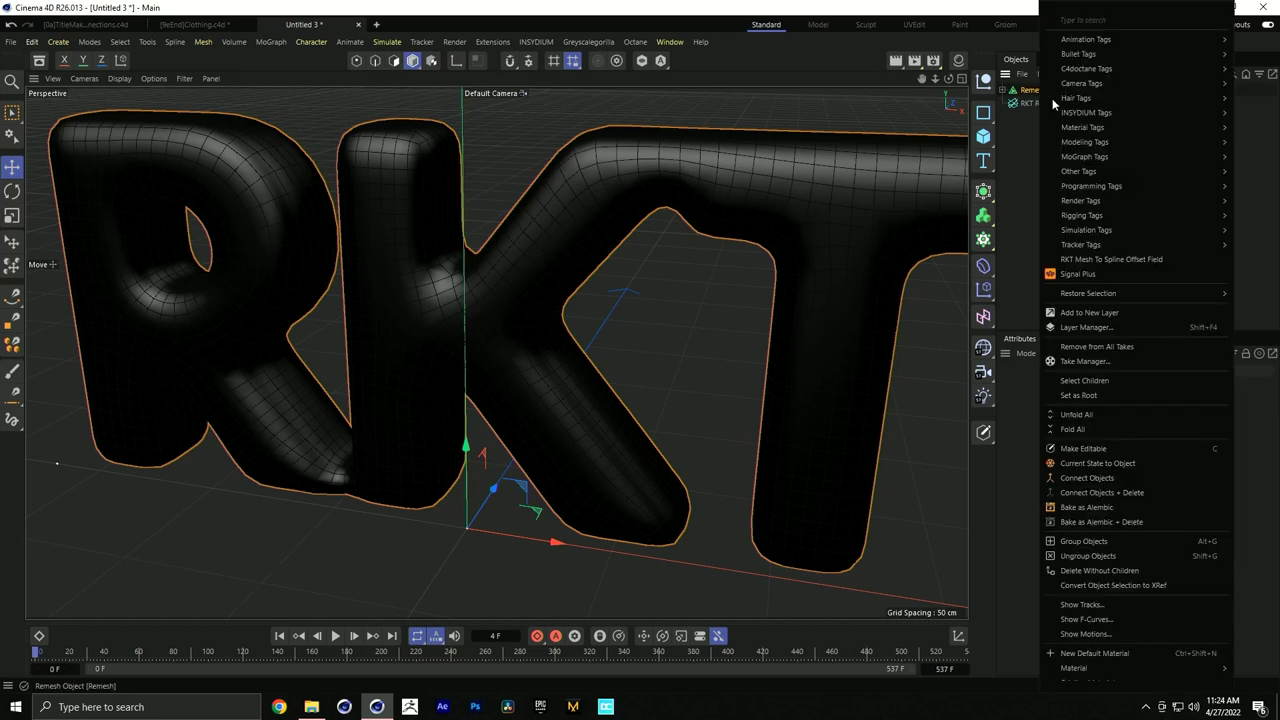
pyautogui.moveTo(1095, 232)
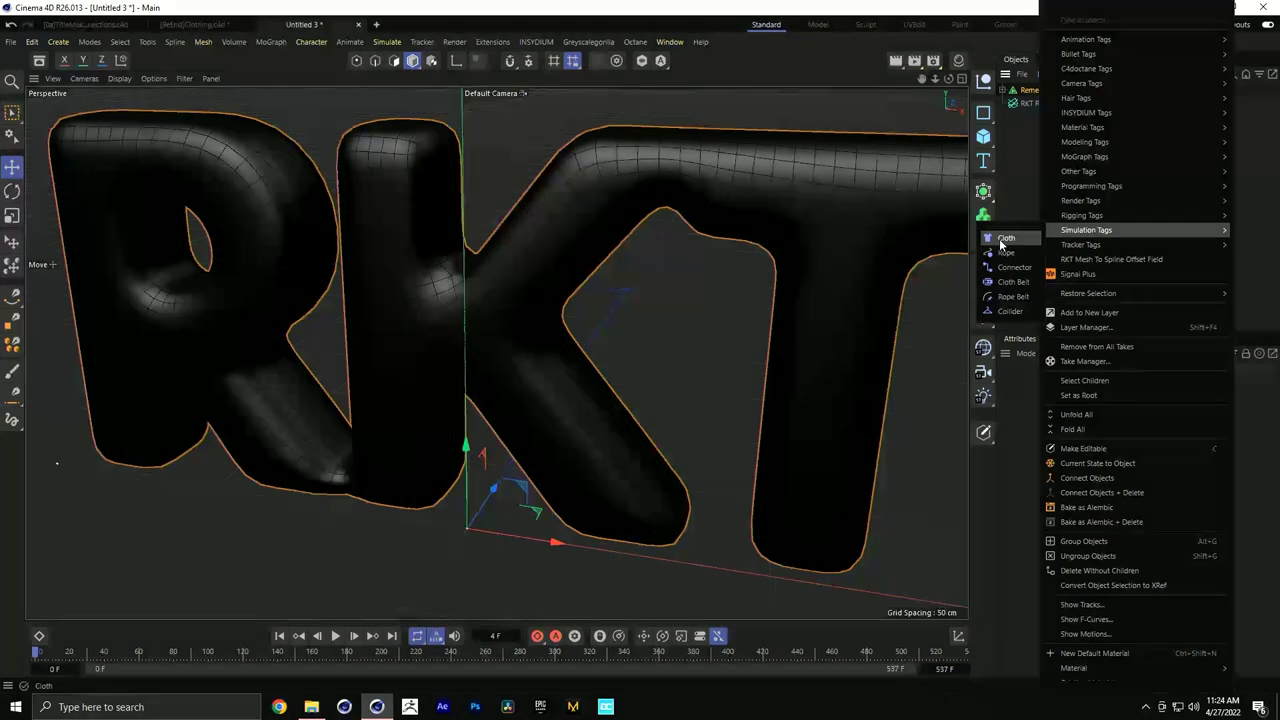
pyautogui.click(1003, 238)
pyautogui.keyDown('alt'); pyautogui.moveTo(751, 220); pyautogui.dragTo(594, 286); pyautogui.keyUp('alt')
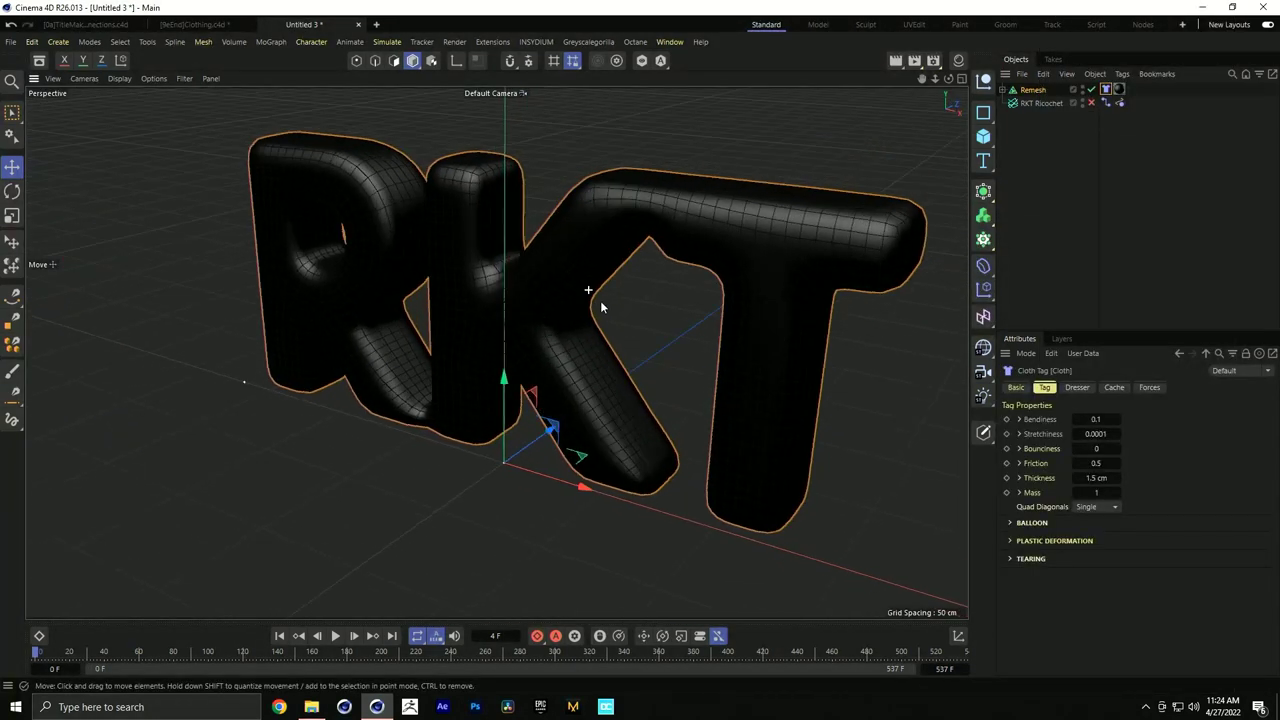
pyautogui.click(1035, 524)
pyautogui.click(337, 636)
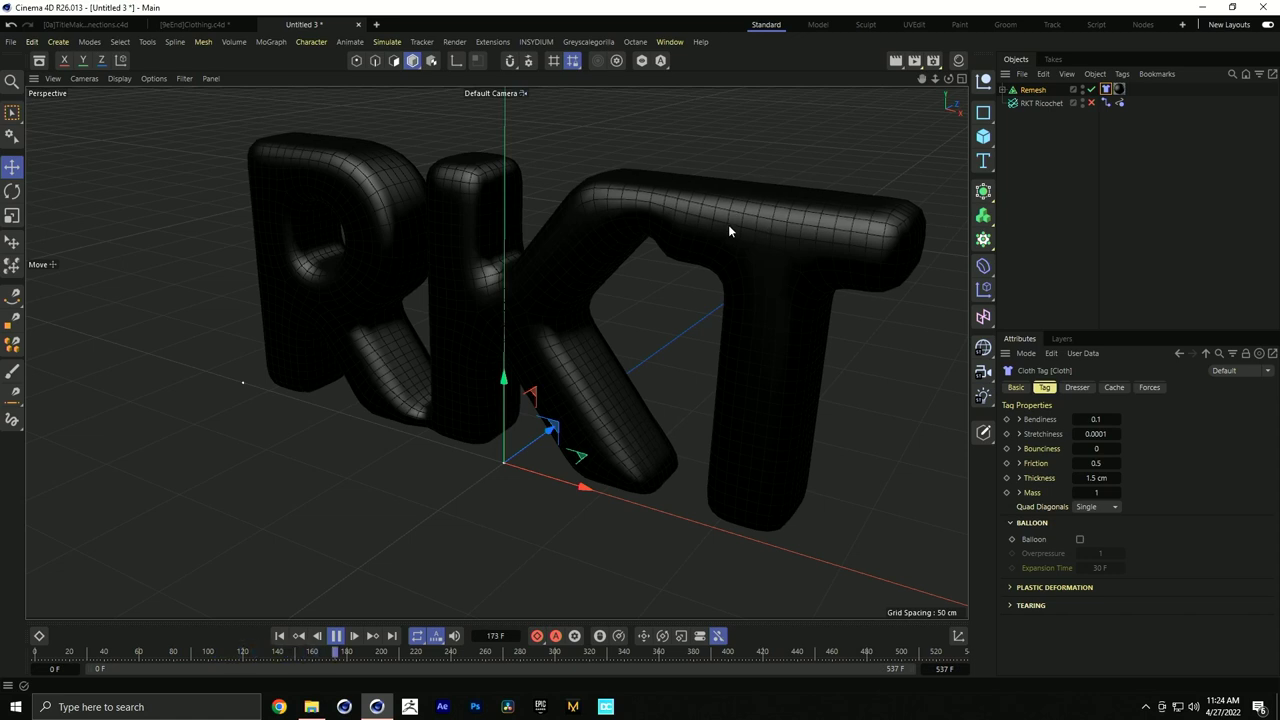
# Enable Balloon with an Overpressure of 0.2, then stop and rewind to frame 0
pyautogui.click(1080, 540)
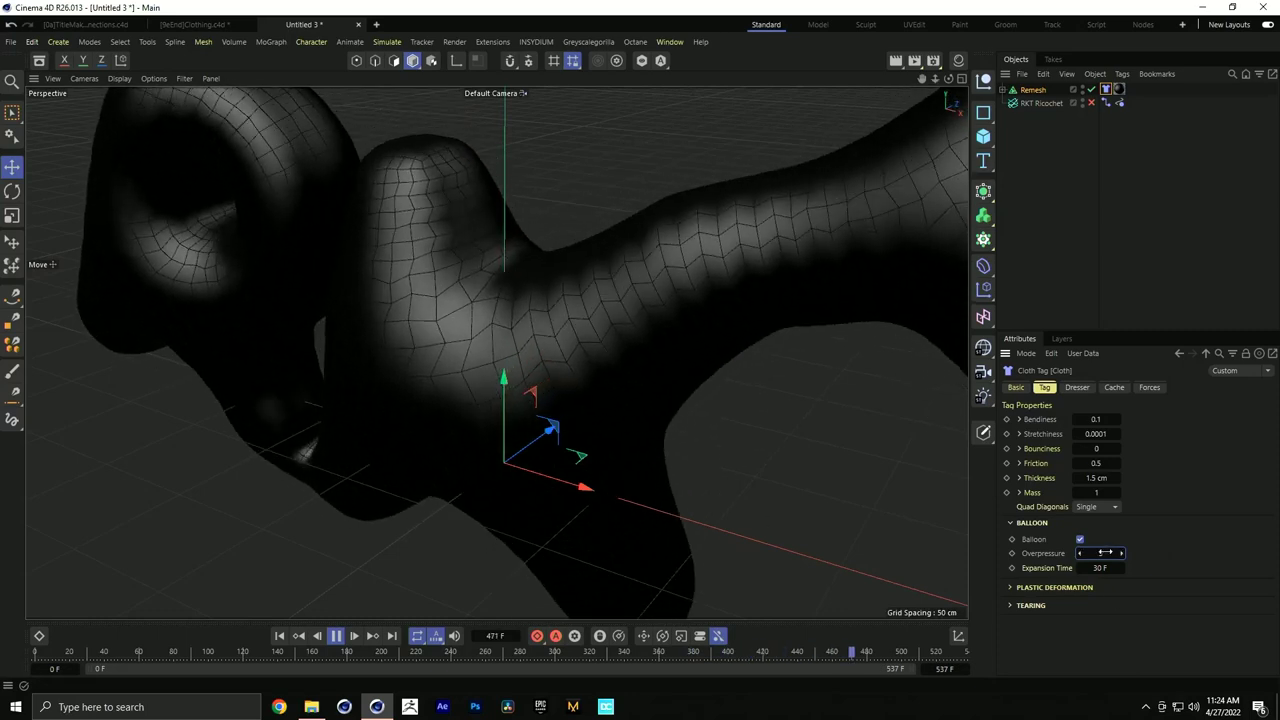
pyautogui.write('0.2')
pyautogui.press('Return')
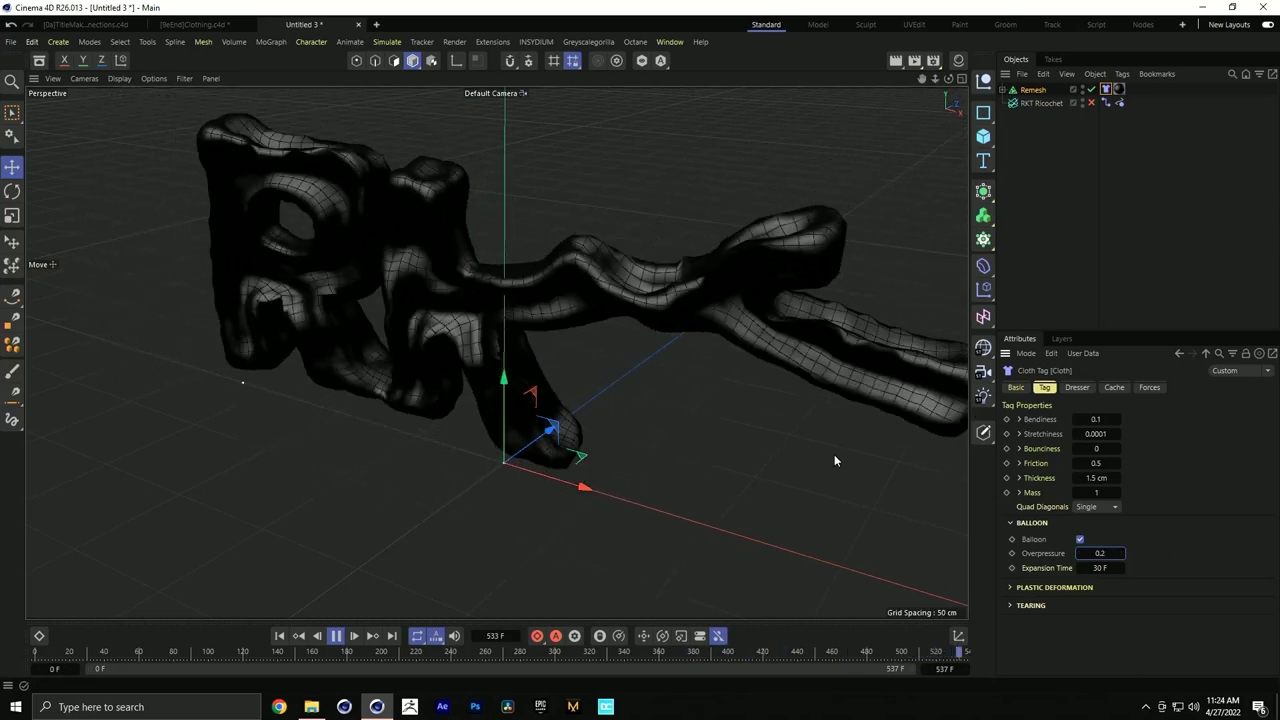
pyautogui.click(337, 638)
pyautogui.click(279, 636)
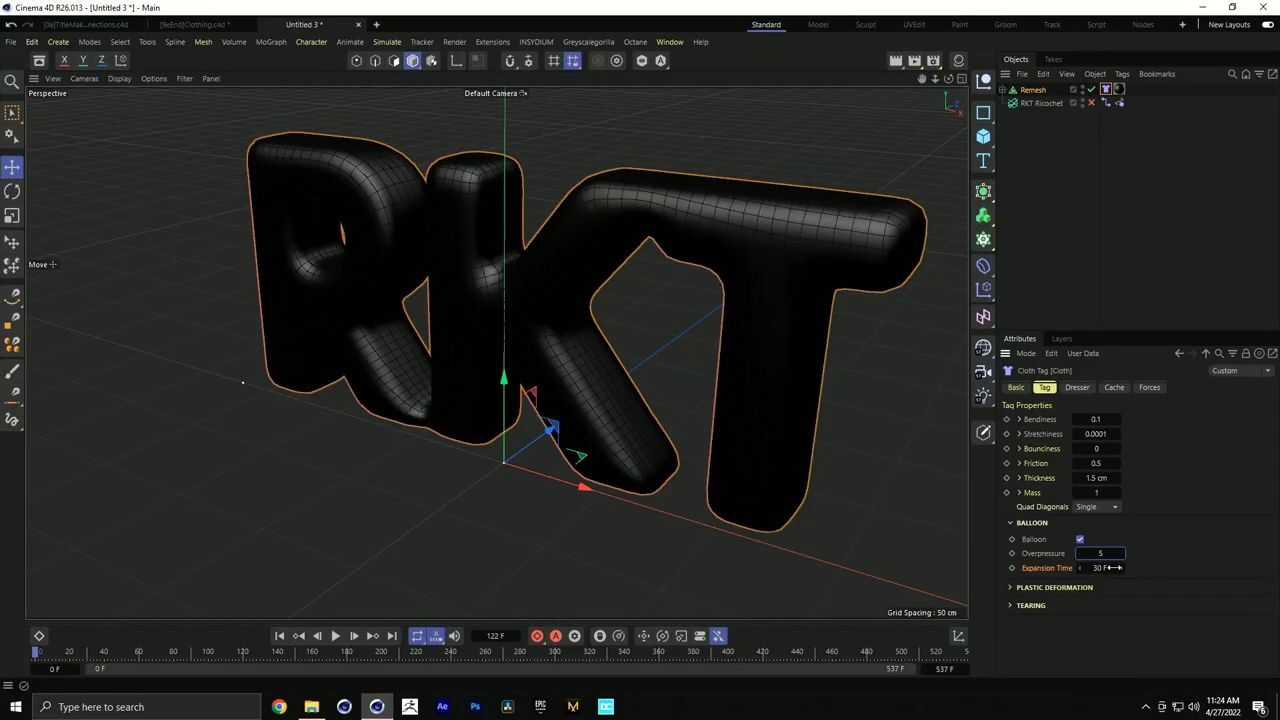
# Set Expansion Time to 5 F, test-play and rewind, and show the Tearing settings
pyautogui.click(1100, 567)
pyautogui.write('5')
pyautogui.press('Return')
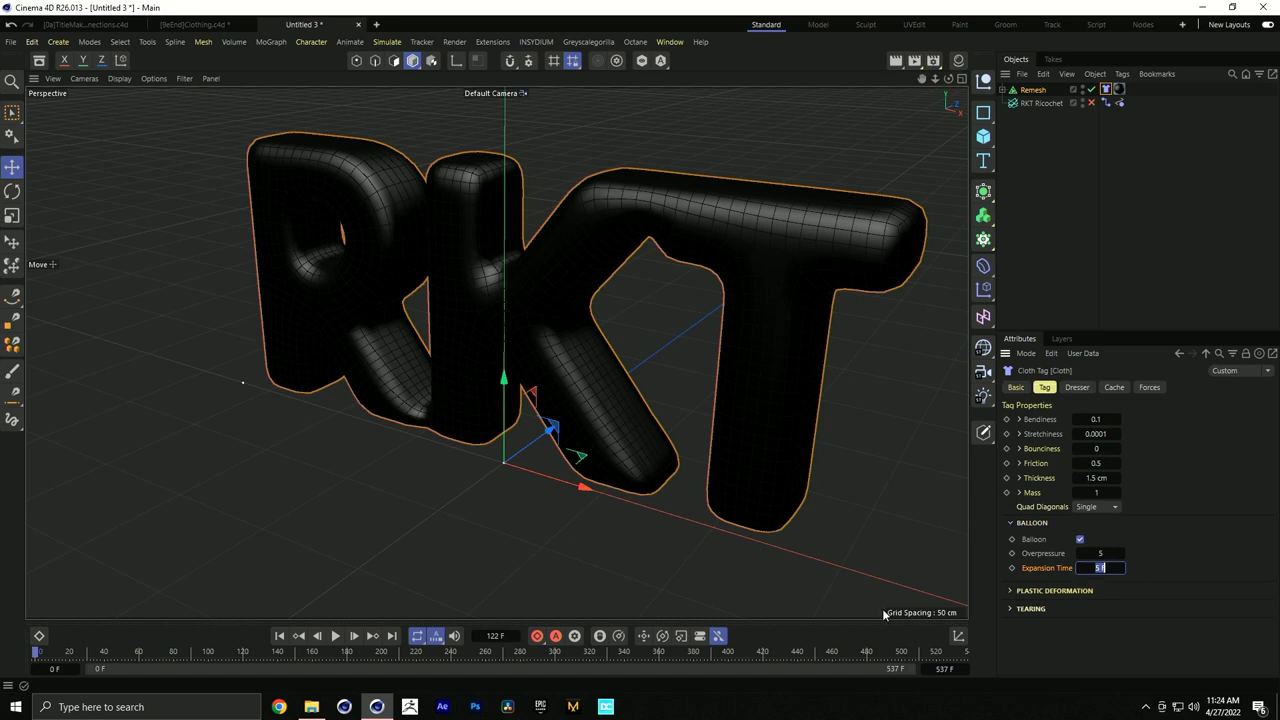
pyautogui.click(337, 642)
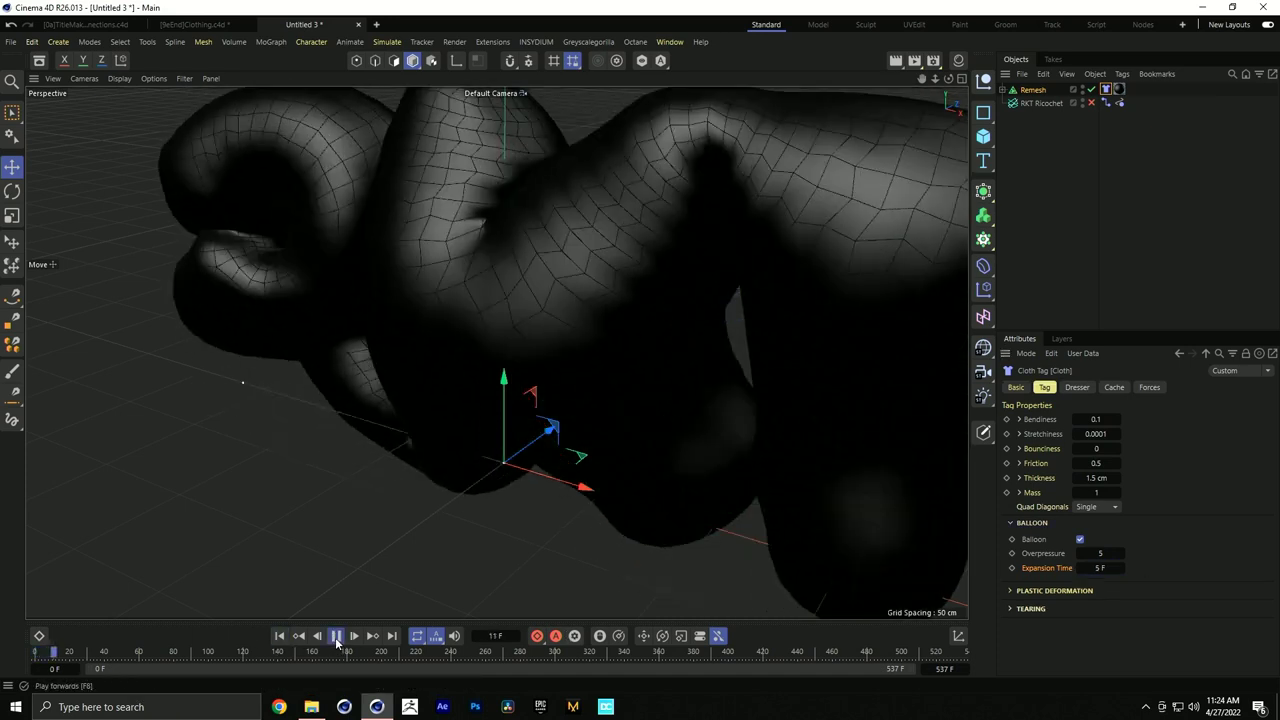
pyautogui.click(337, 640)
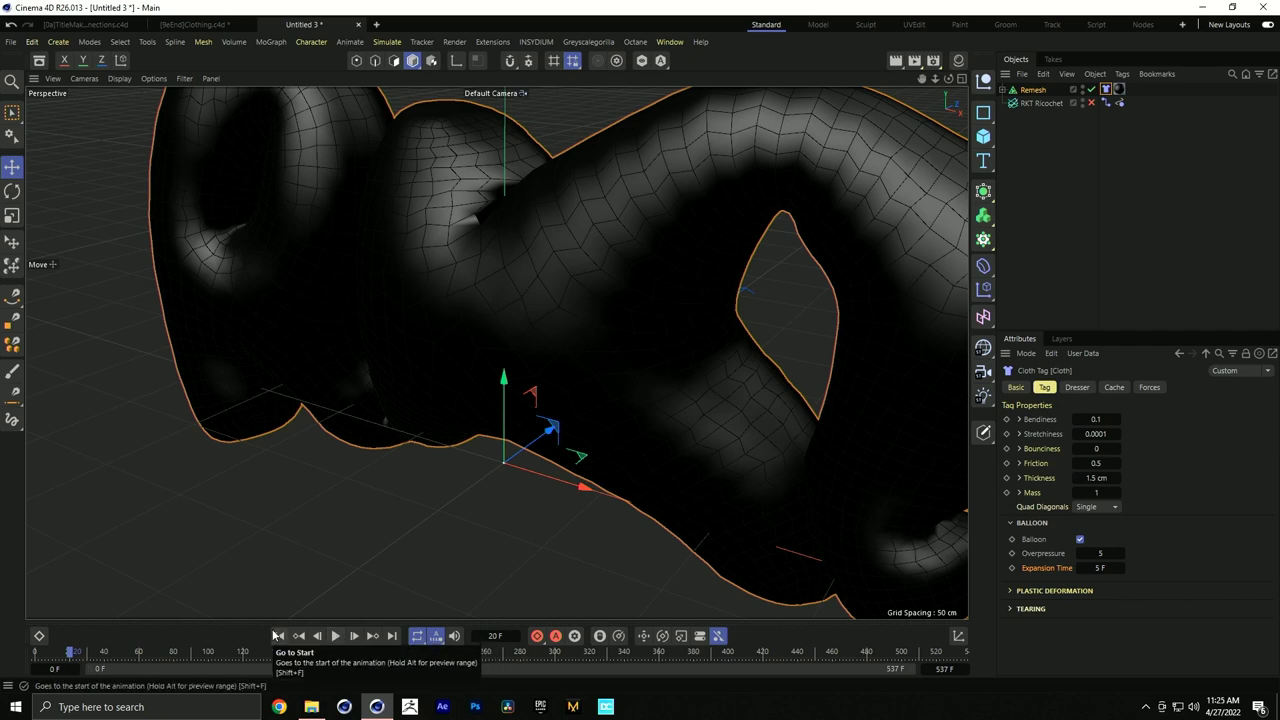
pyautogui.click(279, 636)
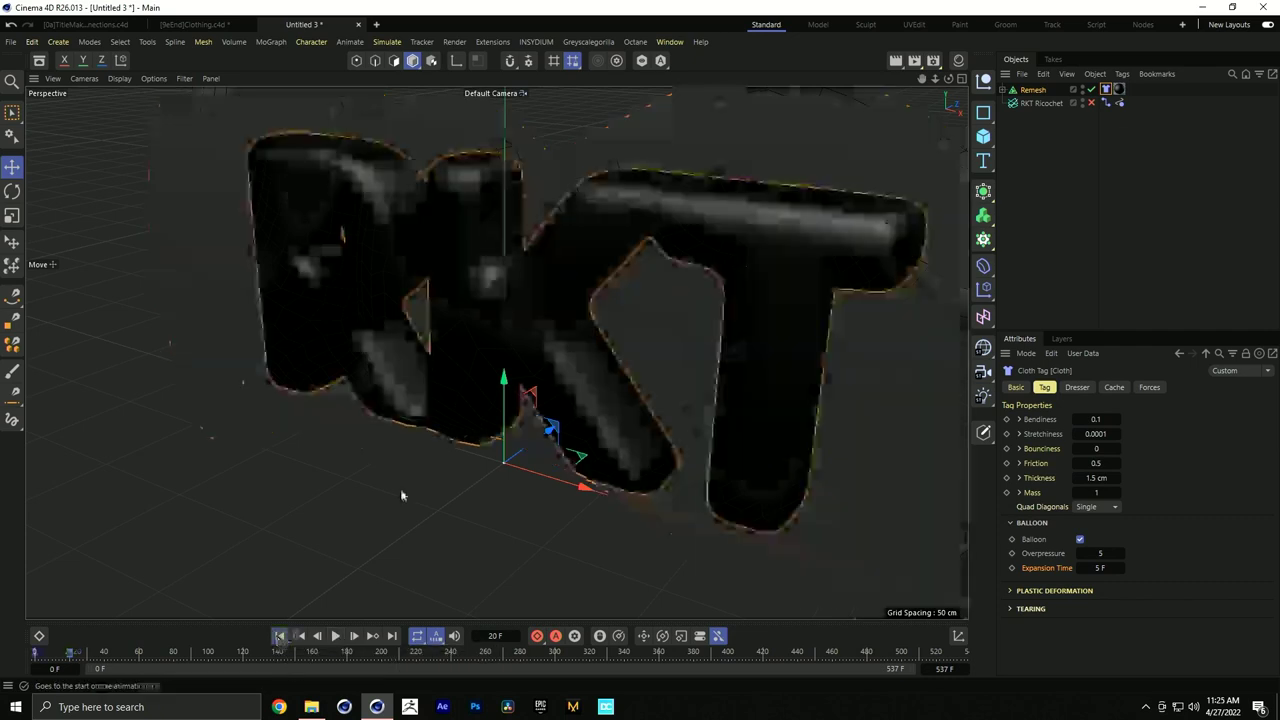
pyautogui.click(1022, 610)
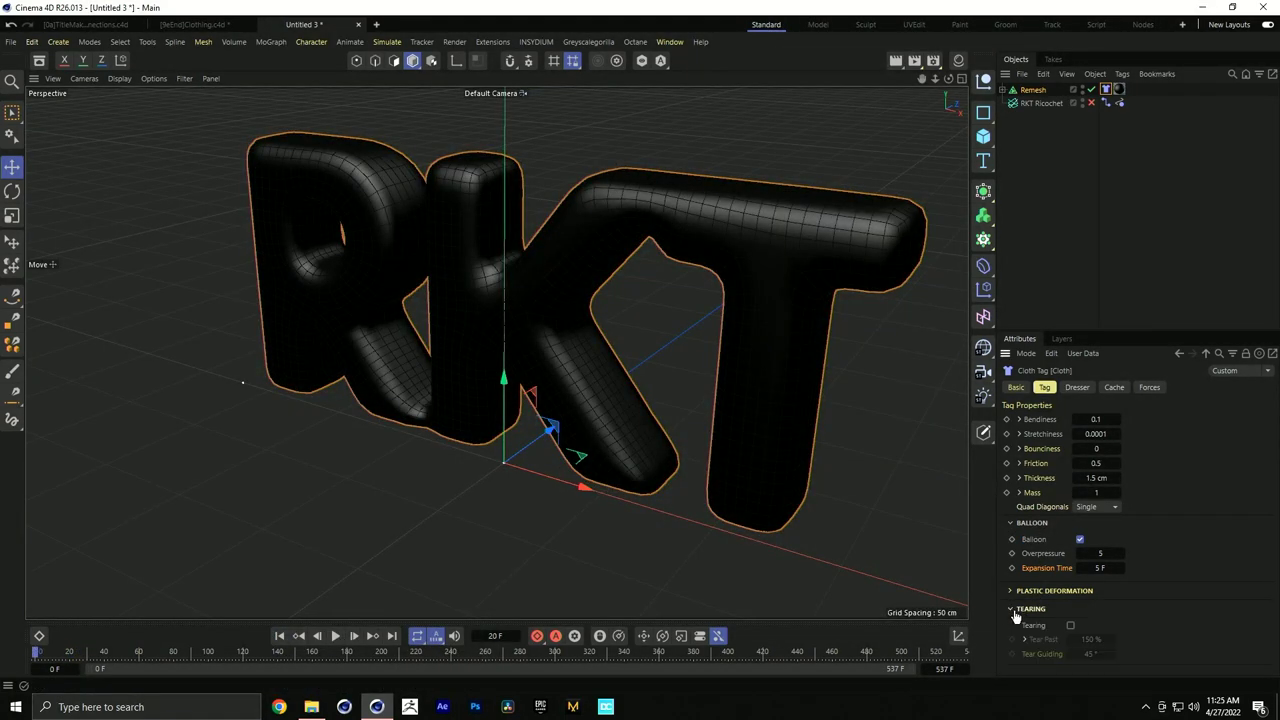
# Enable tearing on the cloth and test-play the simulation from frame 0
pyautogui.click(1071, 625)
pyautogui.scroll(-4, 560, 346)
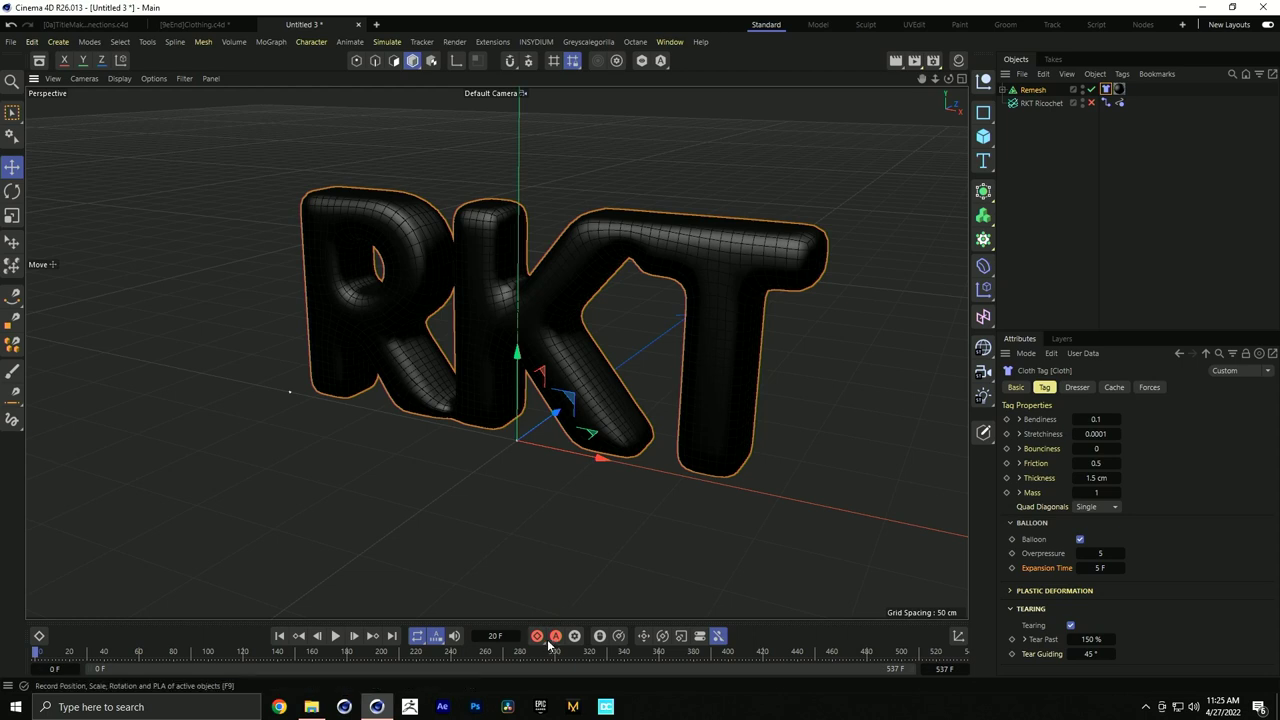
pyautogui.click(335, 636)
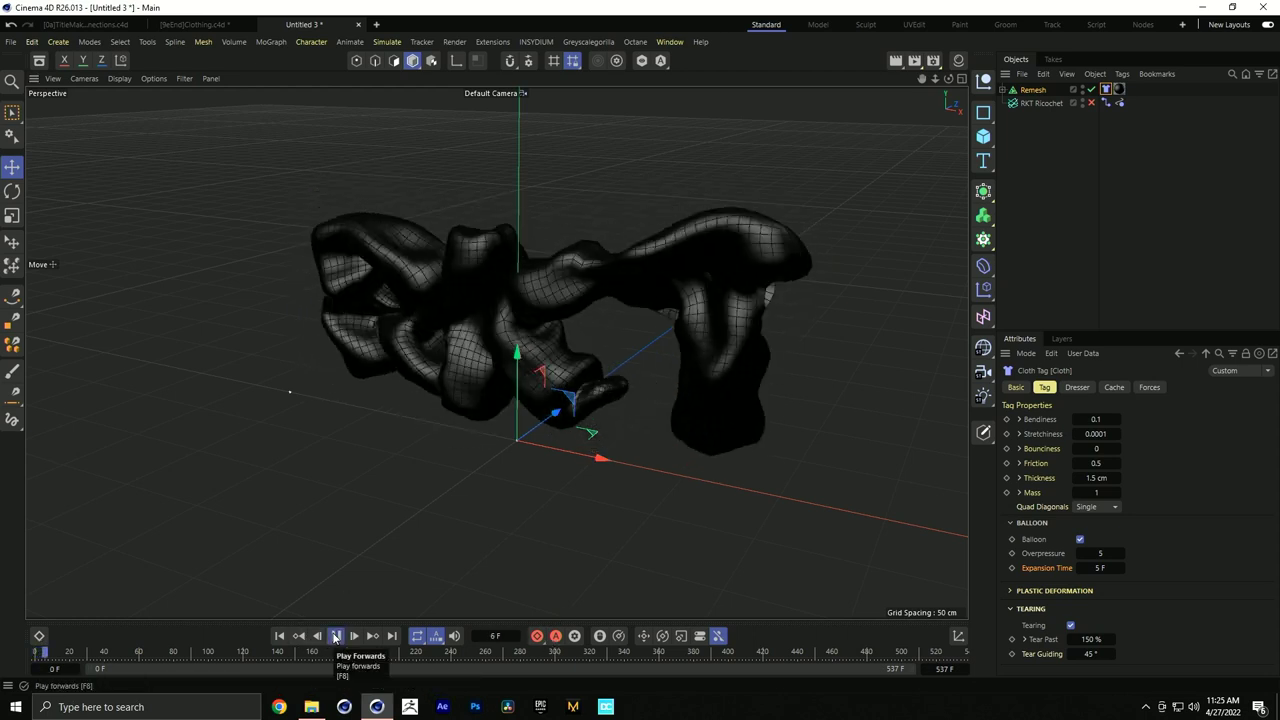
pyautogui.click(280, 636)
# Lower Tear Past to 111% and replay, stopping at frame 44
pyautogui.click(1093, 640)
pyautogui.write('111')
pyautogui.click(336, 636)
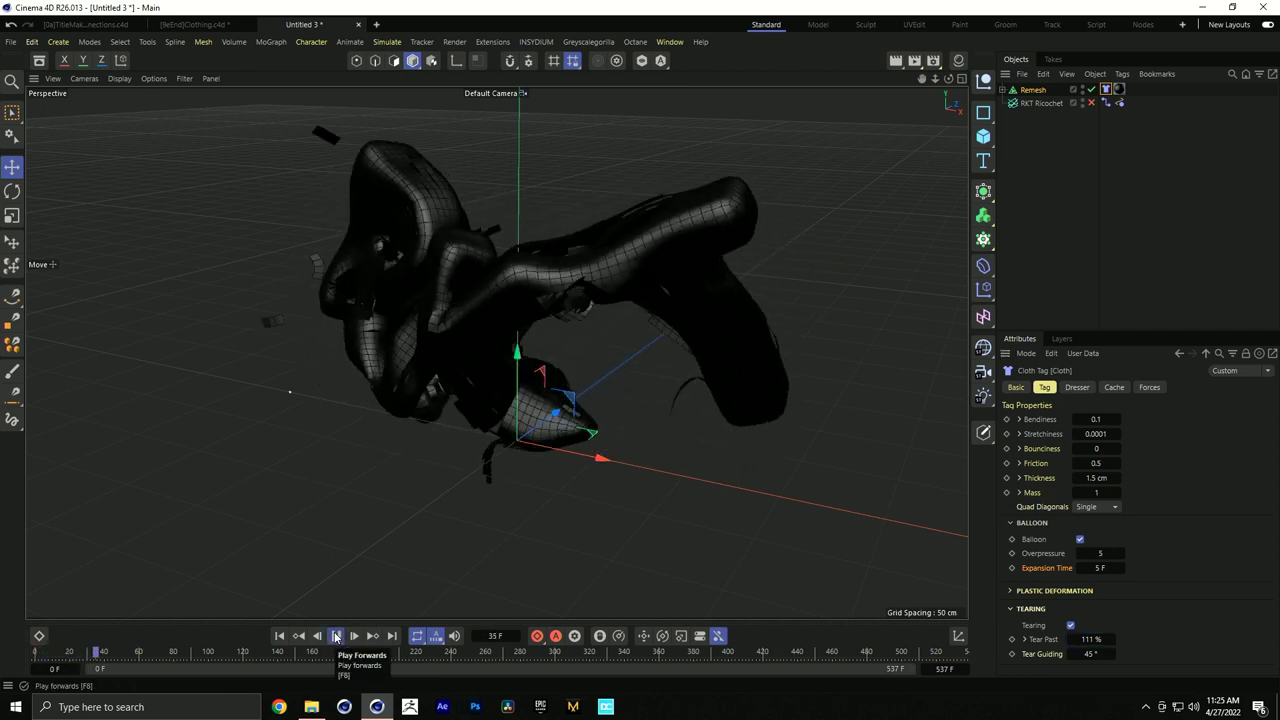
pyautogui.click(336, 636)
pyautogui.keyDown('alt'); pyautogui.moveTo(653, 387); pyautogui.dragTo(700, 320); pyautogui.keyUp('alt')
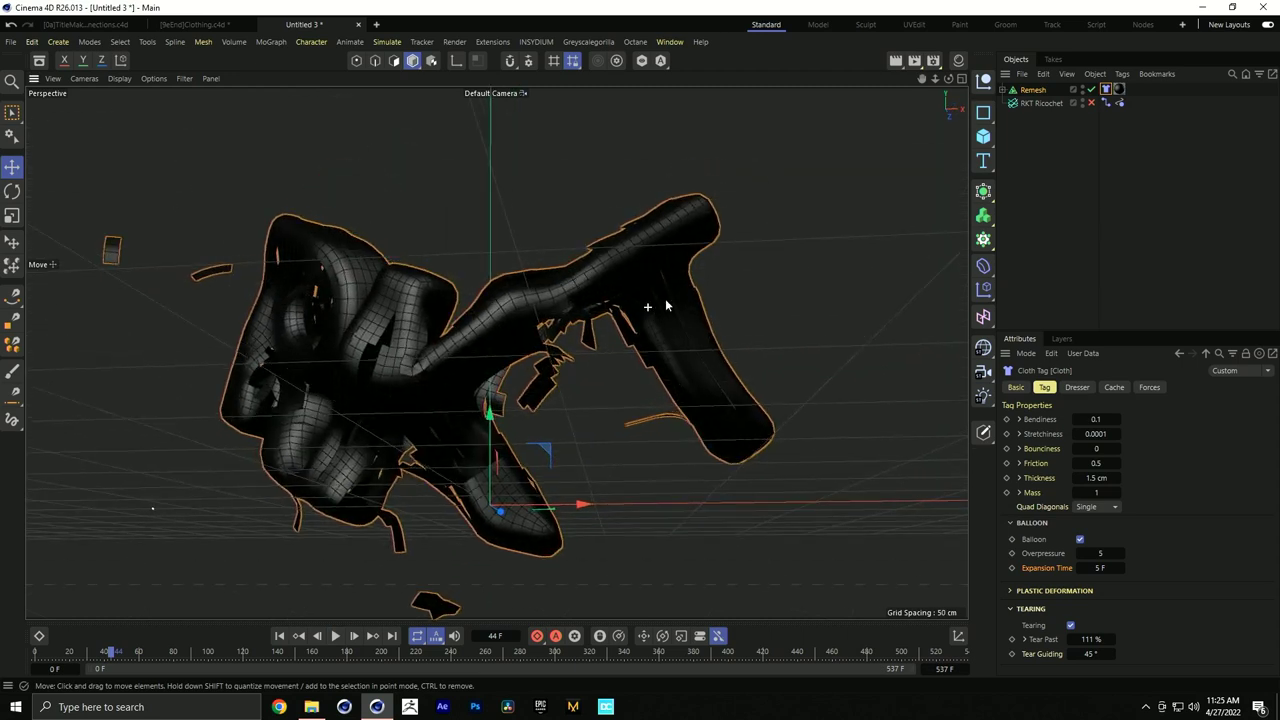
pyautogui.scroll(6, 718, 302)
# Move the material tag from Remesh onto RKT Ricochet and inspect the torn mesh
pyautogui.moveTo(1118, 89); pyautogui.dragTo(1132, 102)
pyautogui.keyDown('alt'); pyautogui.moveTo(730, 288); pyautogui.dragTo(655, 230); pyautogui.keyUp('alt')
pyautogui.keyDown('alt'); pyautogui.moveTo(772, 372); pyautogui.dragTo(833, 355); pyautogui.keyUp('alt')
pyautogui.keyDown('alt'); pyautogui.moveTo(833, 351); pyautogui.dragTo(788, 341, button='right'); pyautogui.keyUp('alt')
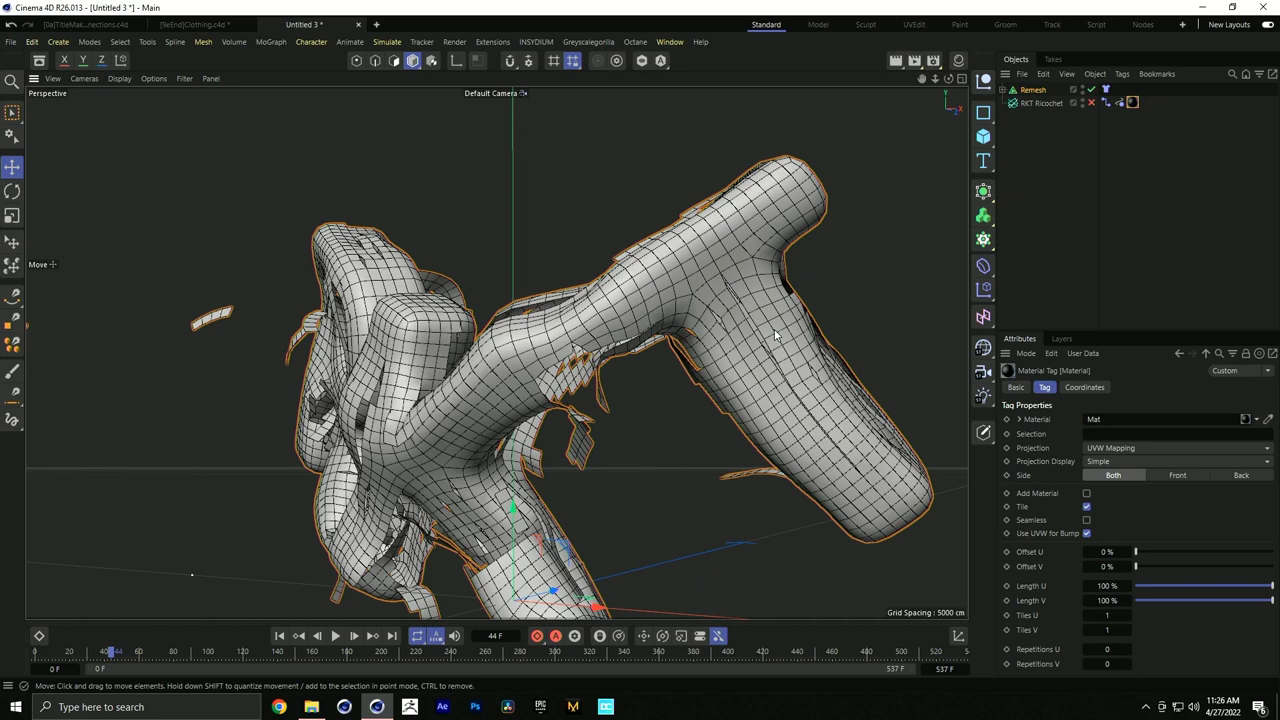
# Orbit around the torn RKT mesh, then select Remesh's Cloth tag to show its settings
pyautogui.scroll(-5, 532, 364)
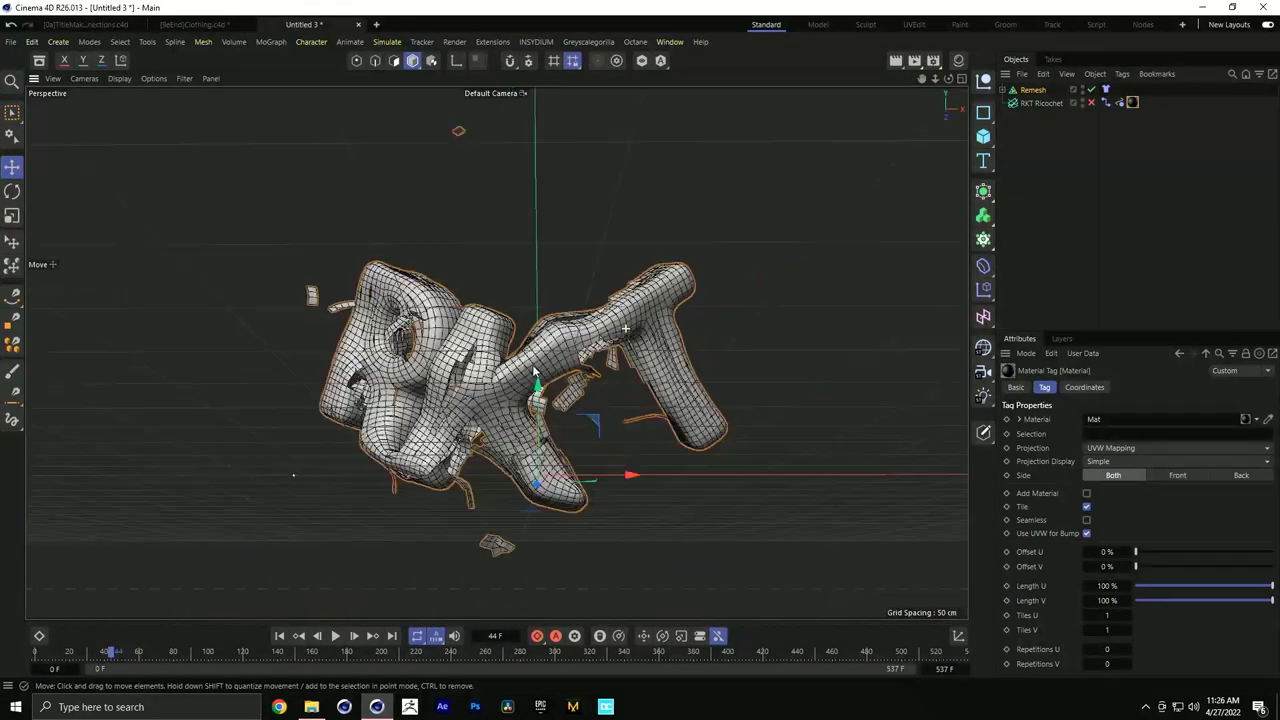
pyautogui.scroll(3, 509, 384)
pyautogui.keyDown('alt'); pyautogui.moveTo(509, 384); pyautogui.dragTo(669, 306); pyautogui.keyUp('alt')
pyautogui.keyDown('alt'); pyautogui.moveTo(580, 312); pyautogui.dragTo(575, 318); pyautogui.keyUp('alt')
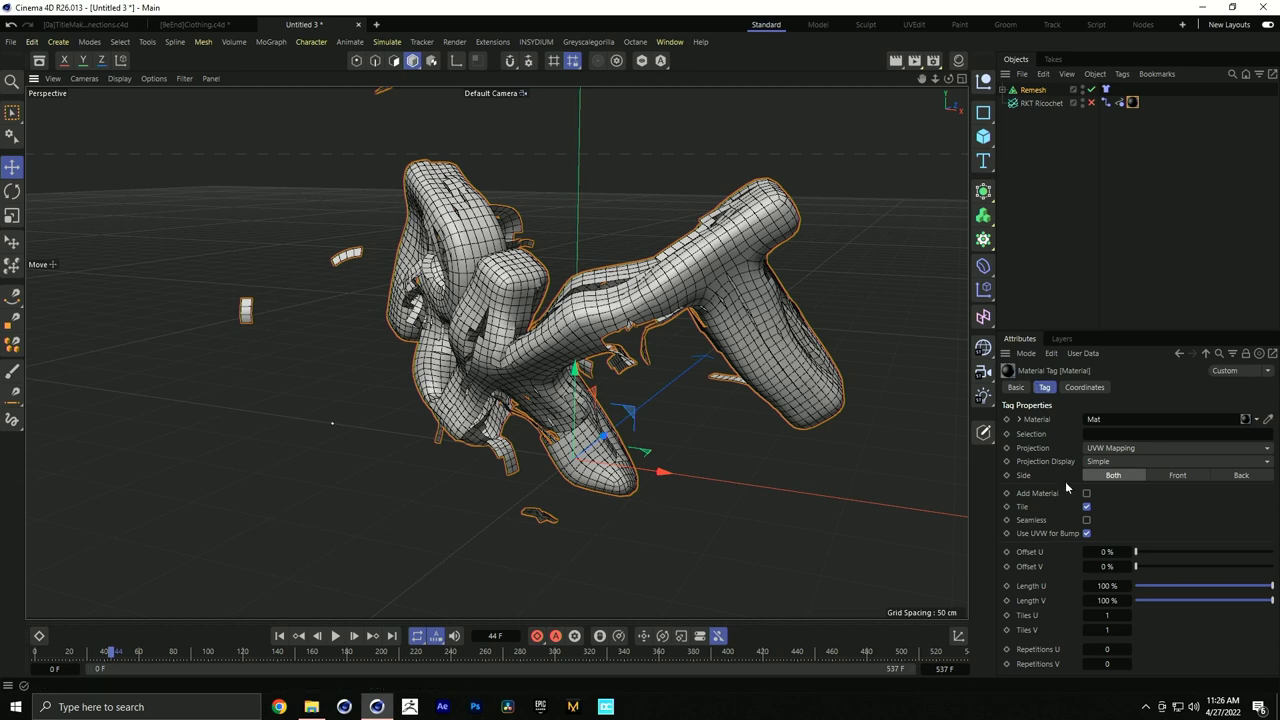
pyautogui.click(1105, 90)
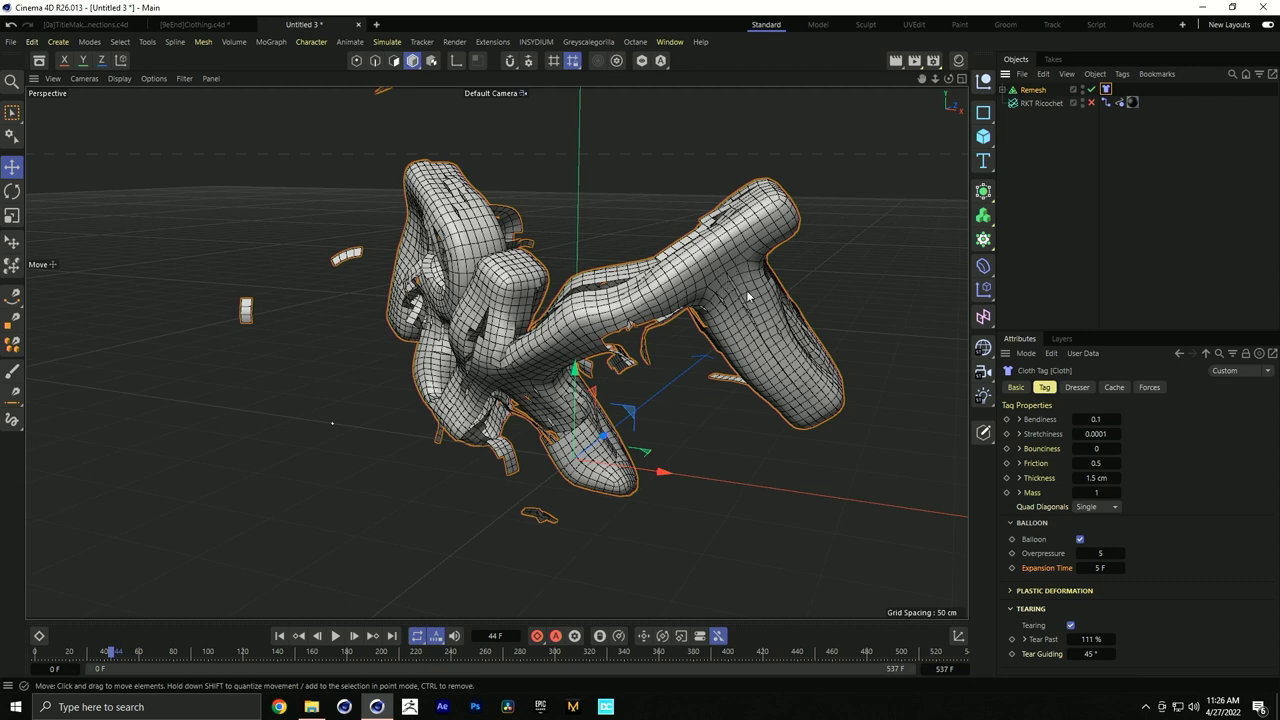
# Set Tear Guiding to 90° and test-play from the start to frame 20
pyautogui.click(1092, 639)
pyautogui.press('Tab')
pyautogui.write('90')
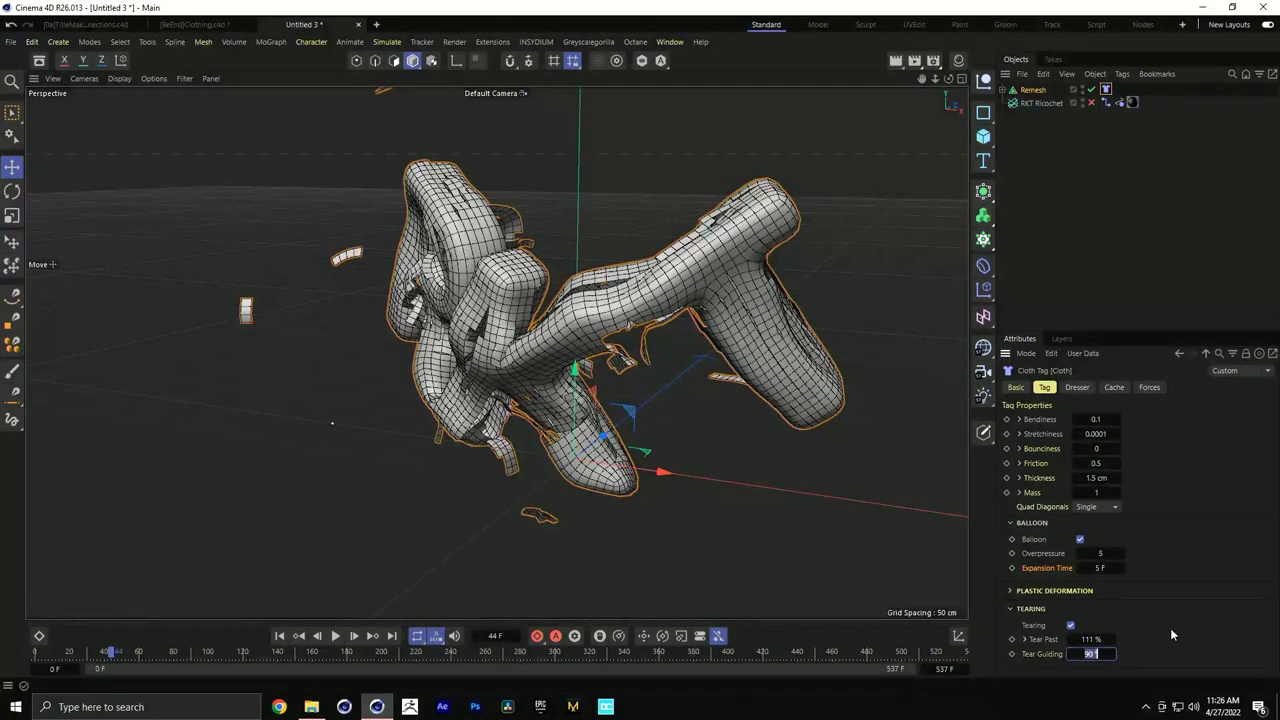
pyautogui.click(280, 636)
pyautogui.click(336, 636)
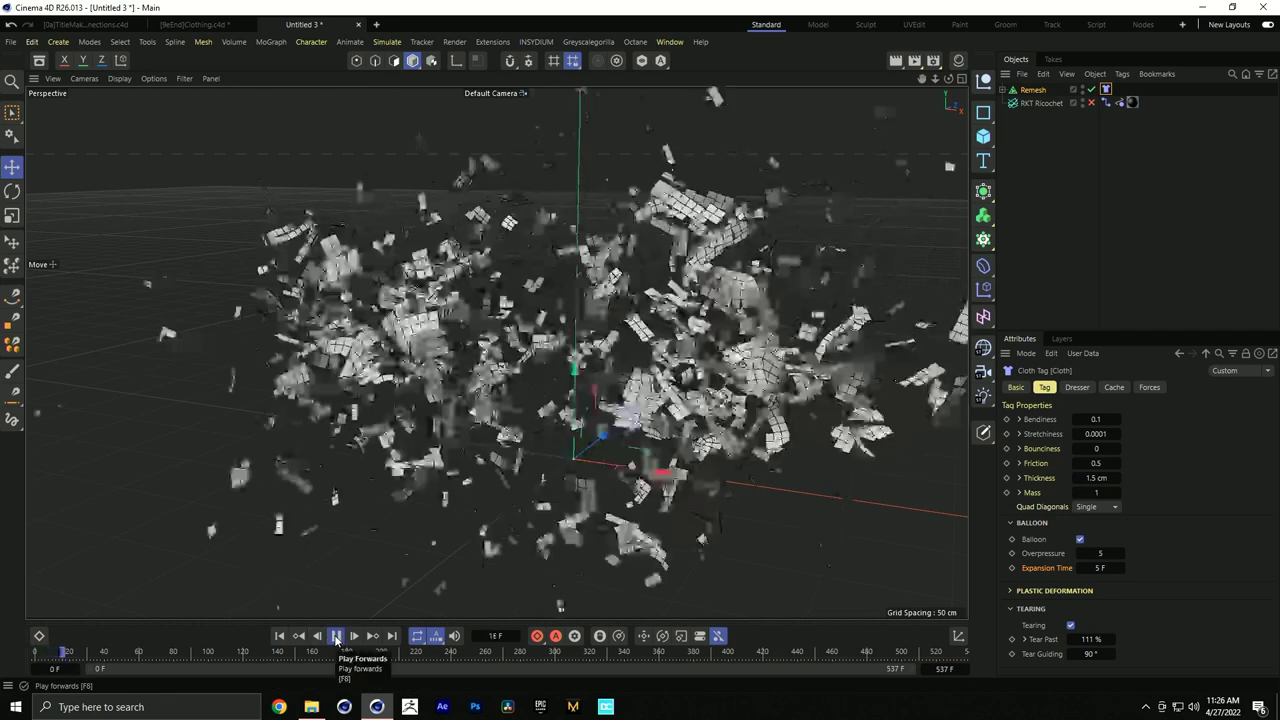
pyautogui.click(336, 636)
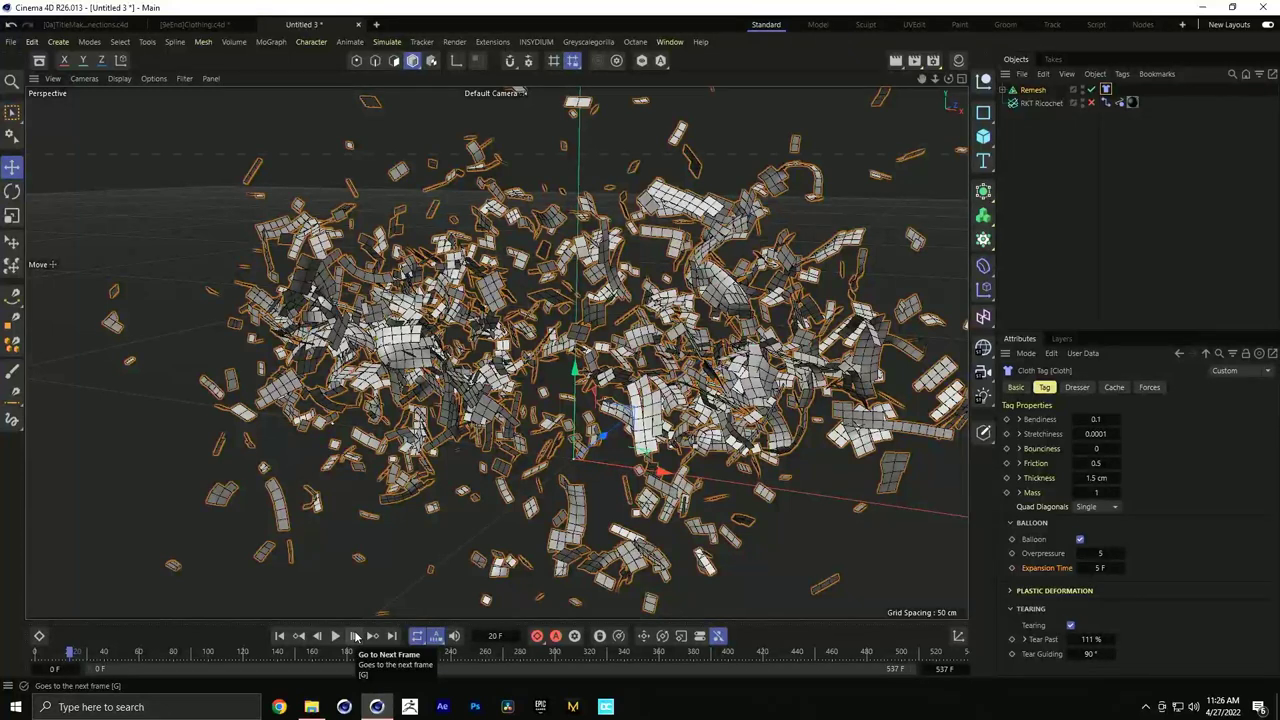
# Try a Tear Past of 155% and replay the simulation from the start
pyautogui.click(1092, 639)
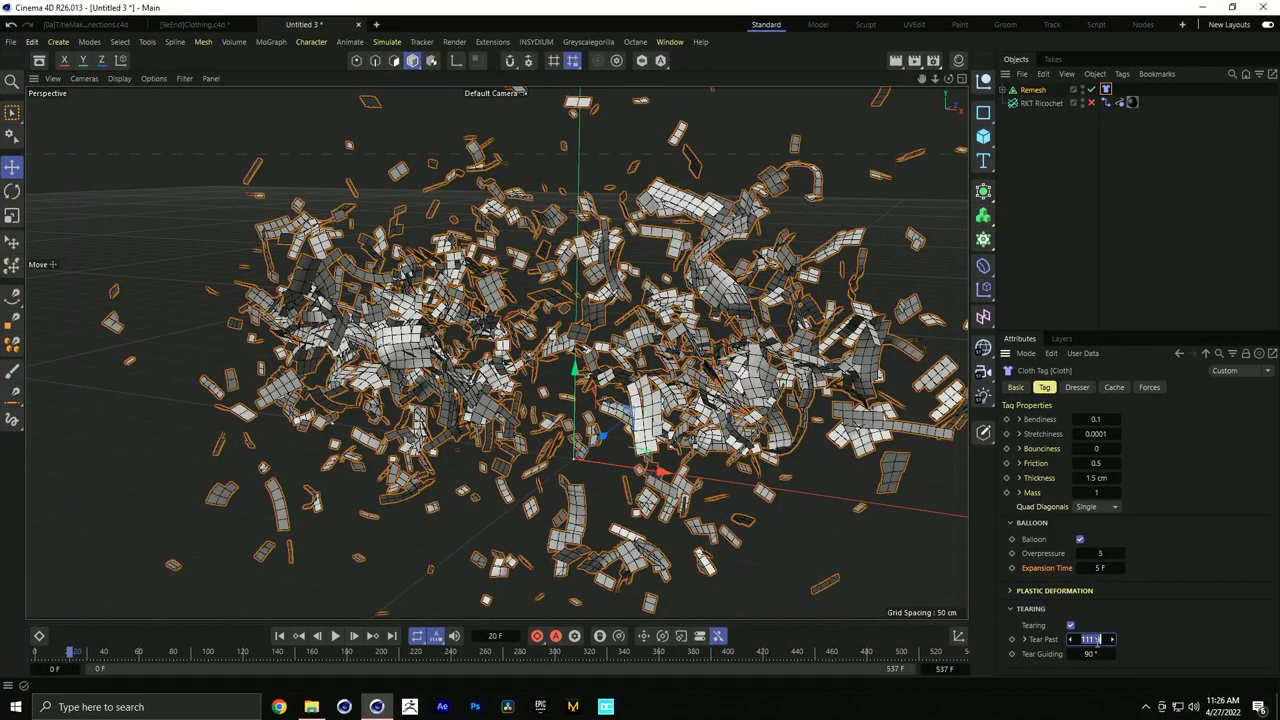
pyautogui.write('155')
pyautogui.press('Return')
pyautogui.click(279, 636)
pyautogui.click(336, 636)
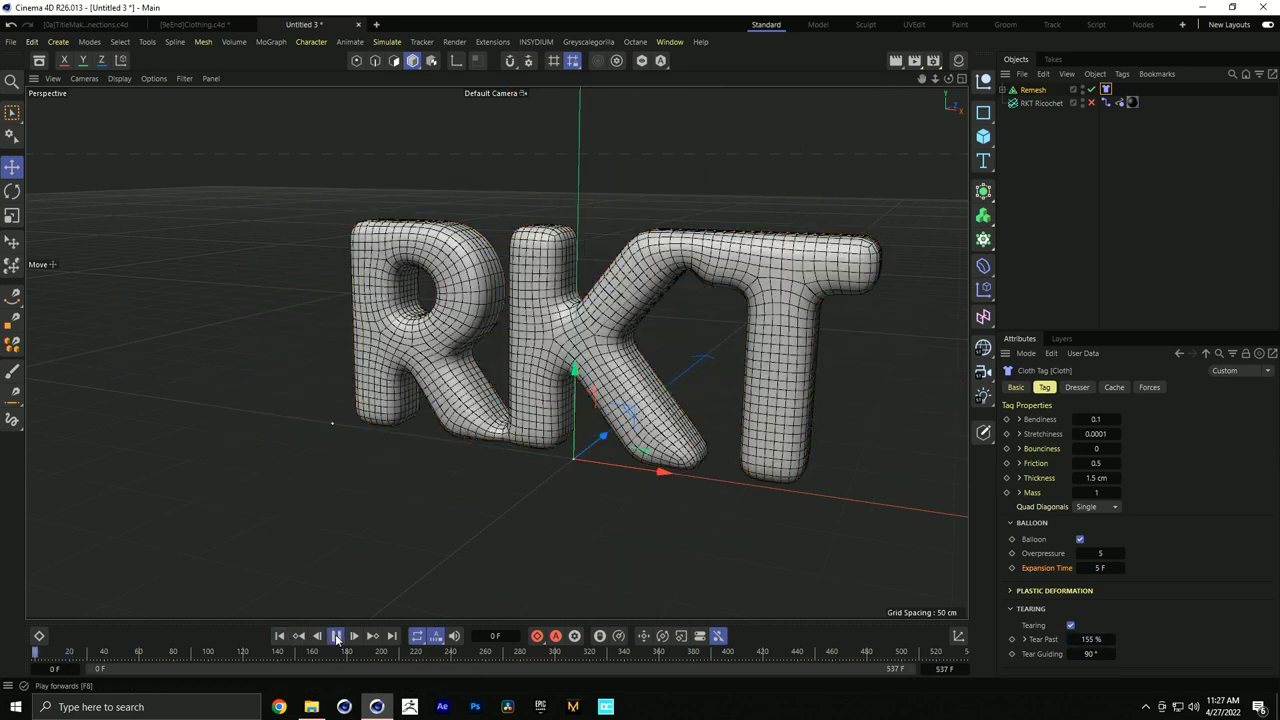
pyautogui.click(336, 636)
# Settle Tear Past at 122% and replay the simulation to frame 80
pyautogui.click(1098, 639)
pyautogui.write('122')
pyautogui.press('Return')
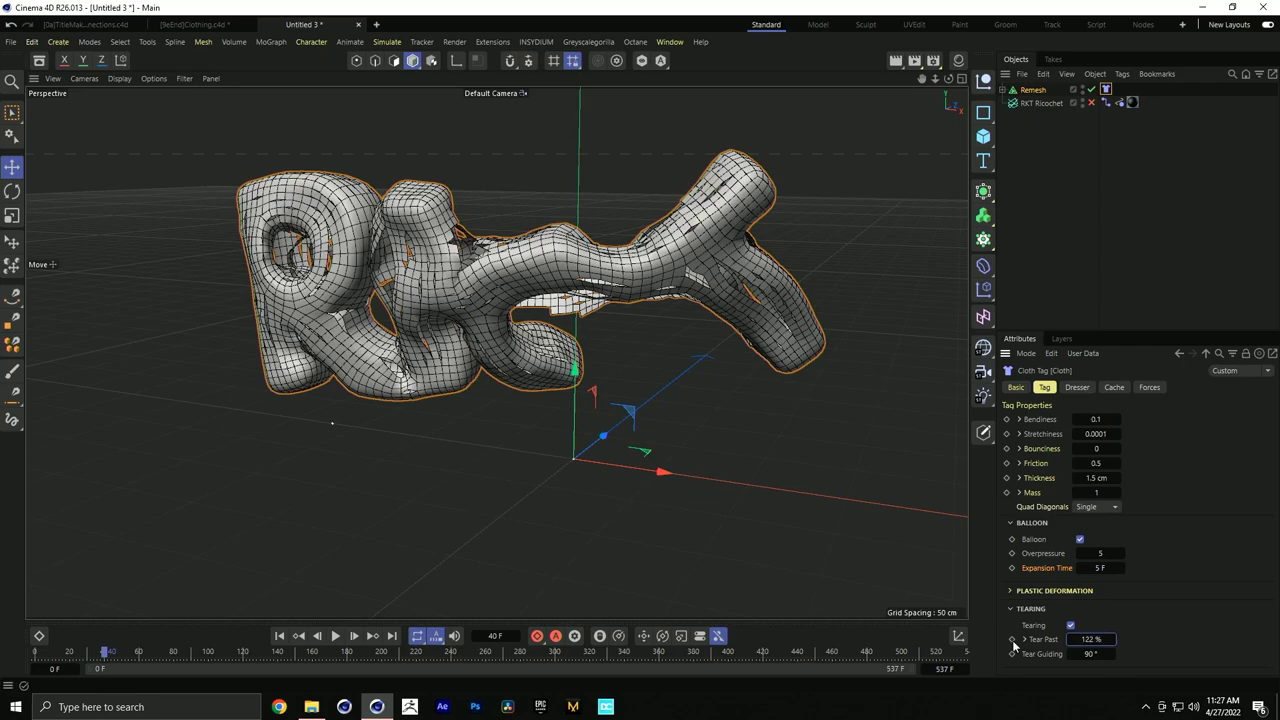
pyautogui.click(280, 636)
pyautogui.click(336, 636)
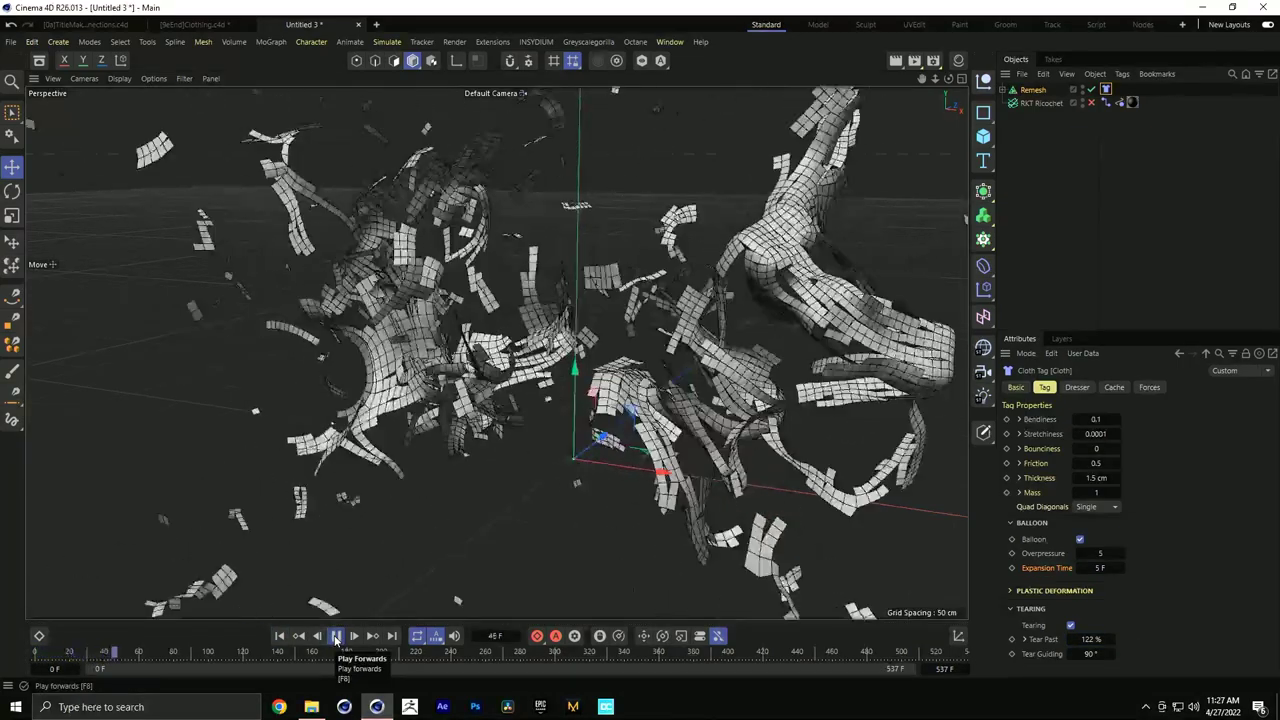
pyautogui.click(336, 636)
# Rewind to the intact letters and orbit to a more frontal view of RKT
pyautogui.keyDown('alt'); pyautogui.moveTo(520, 355); pyautogui.dragTo(505, 322); pyautogui.keyUp('alt')
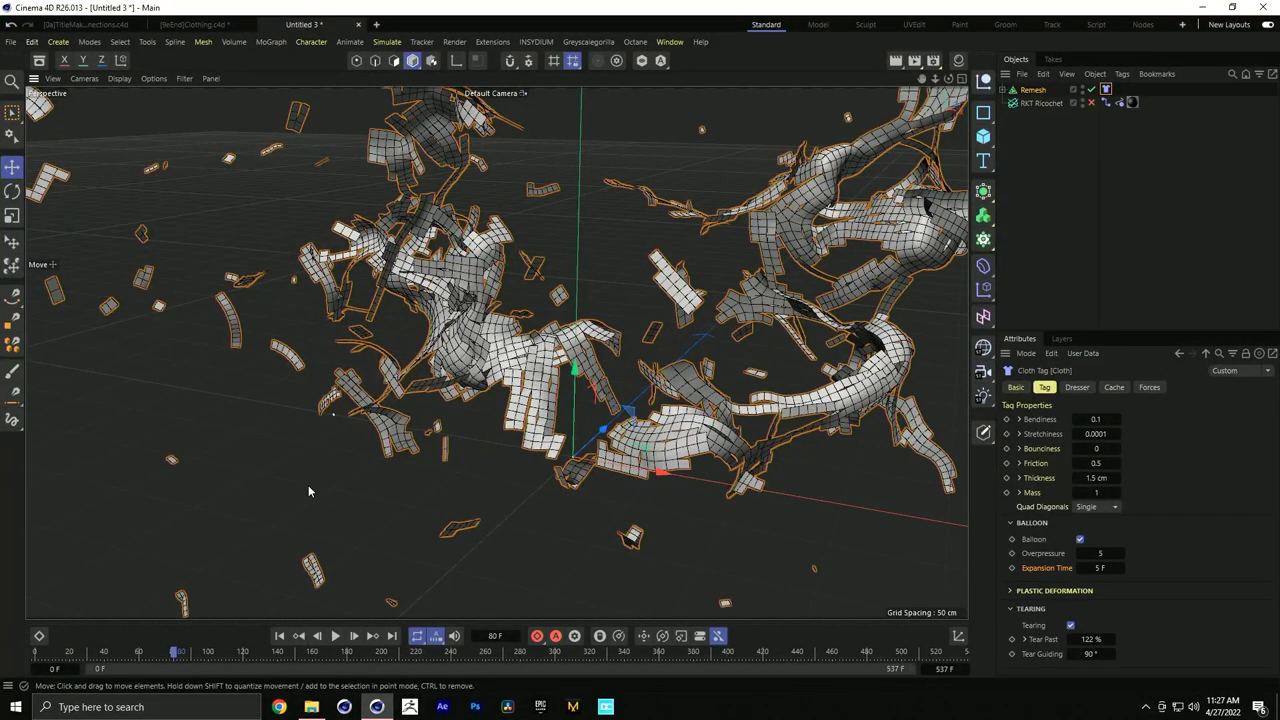
pyautogui.click(278, 636)
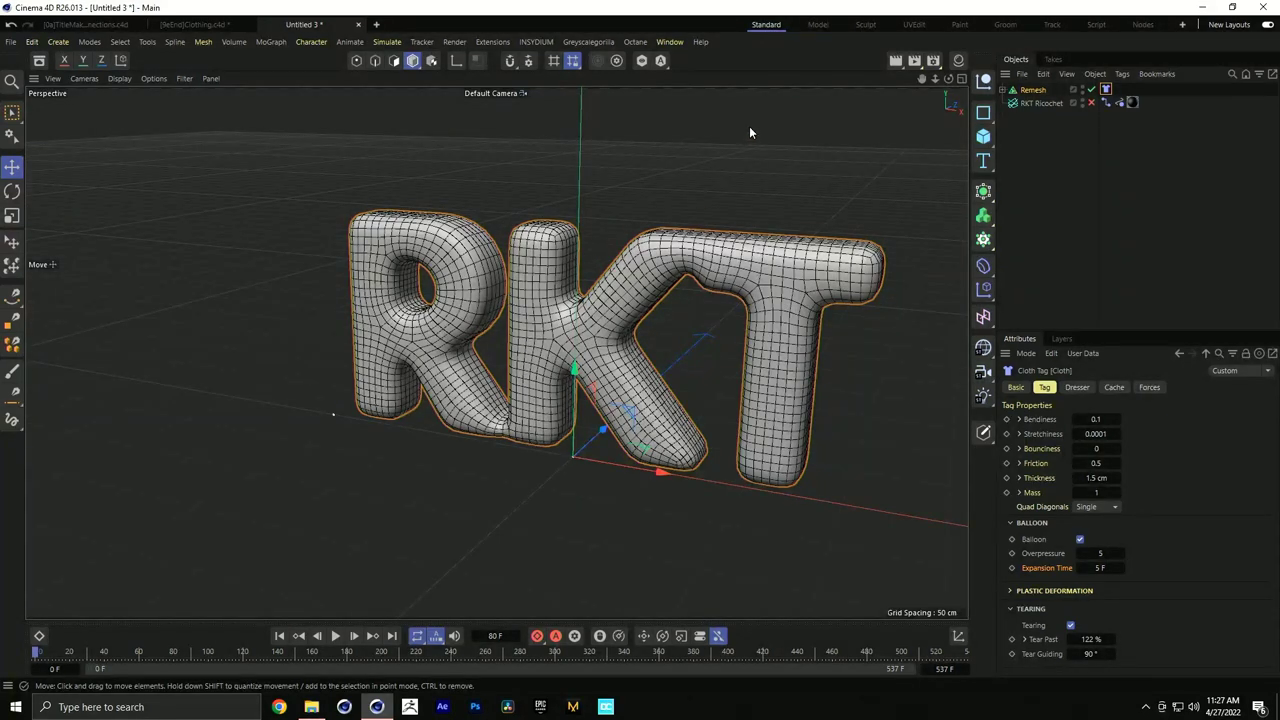
pyautogui.keyDown('alt'); pyautogui.moveTo(600, 315); pyautogui.dragTo(603, 289); pyautogui.keyUp('alt')
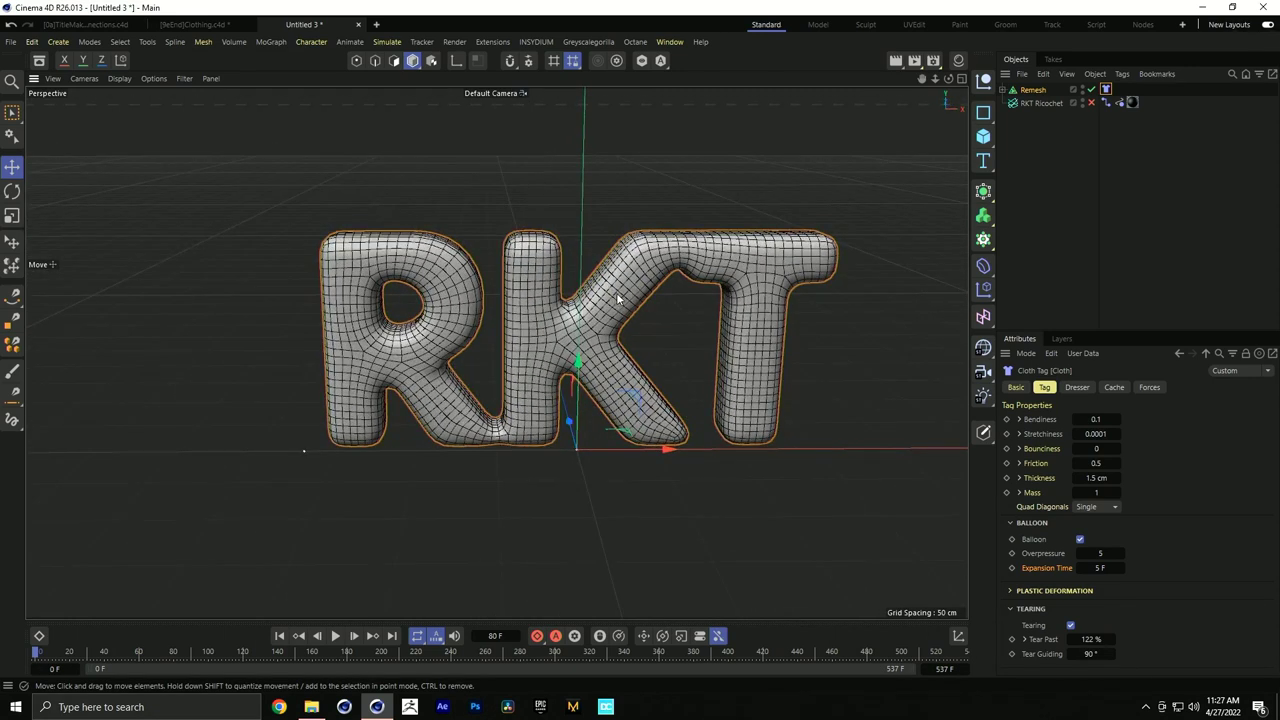
pyautogui.keyDown('alt'); pyautogui.moveTo(617, 298); pyautogui.dragTo(585, 303); pyautogui.keyUp('alt')
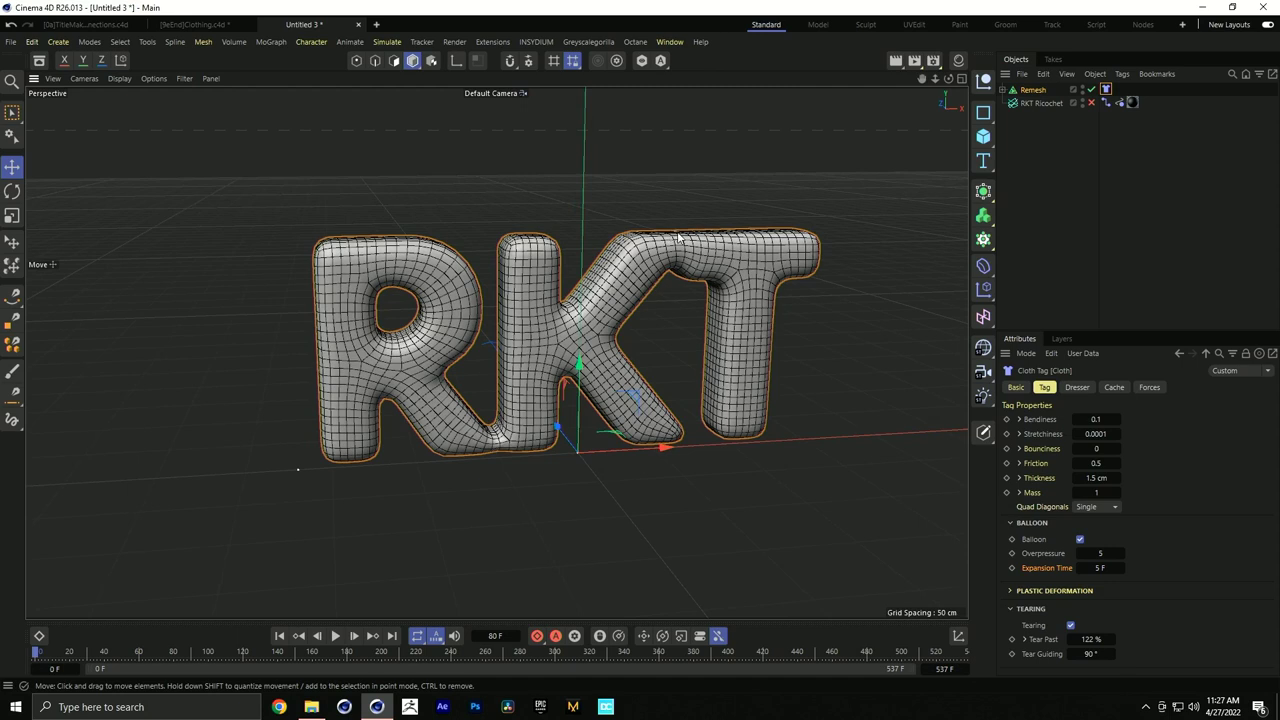
# Start a new document and add a Plane primitive
pyautogui.click(1030, 90)
pyautogui.hotkey('ctrl', 'n')
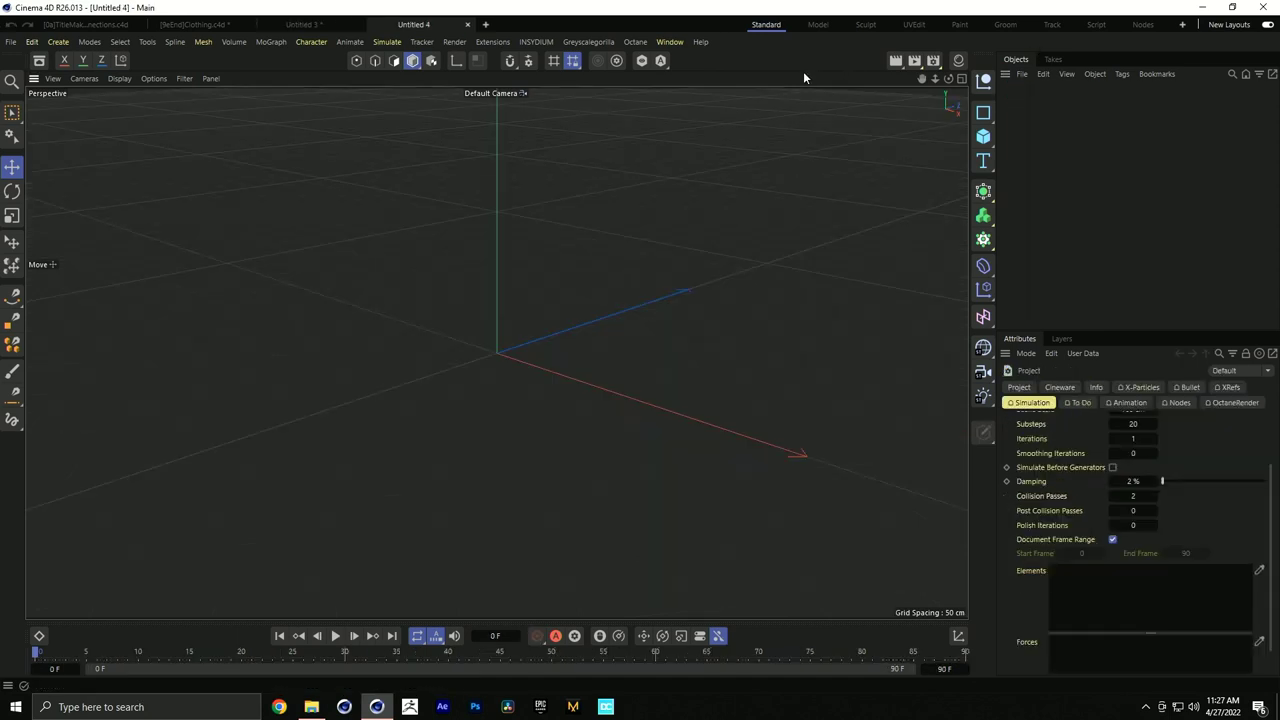
pyautogui.click(983, 136)
pyautogui.click(1036, 182)
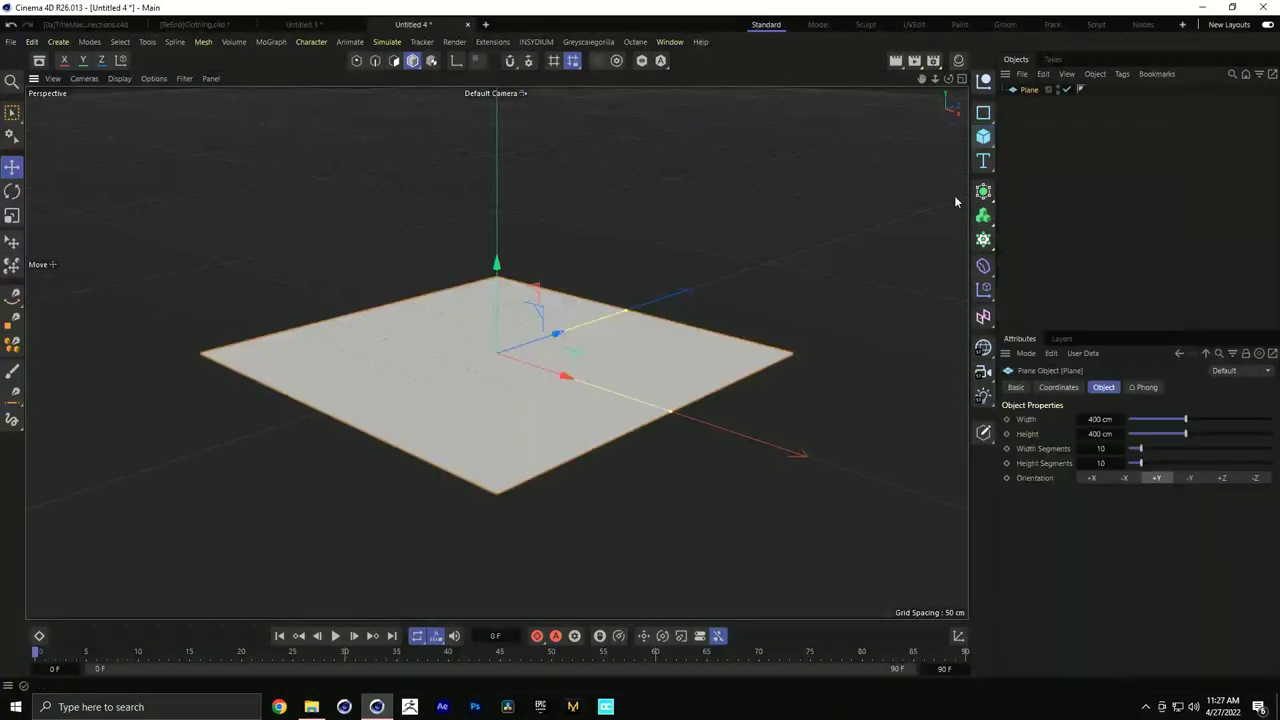
# Orient the plane to +Z and scale it up to fill the view
pyautogui.click(1220, 477)
pyautogui.press('t')
pyautogui.moveTo(487, 427); pyautogui.dragTo(329, 423)
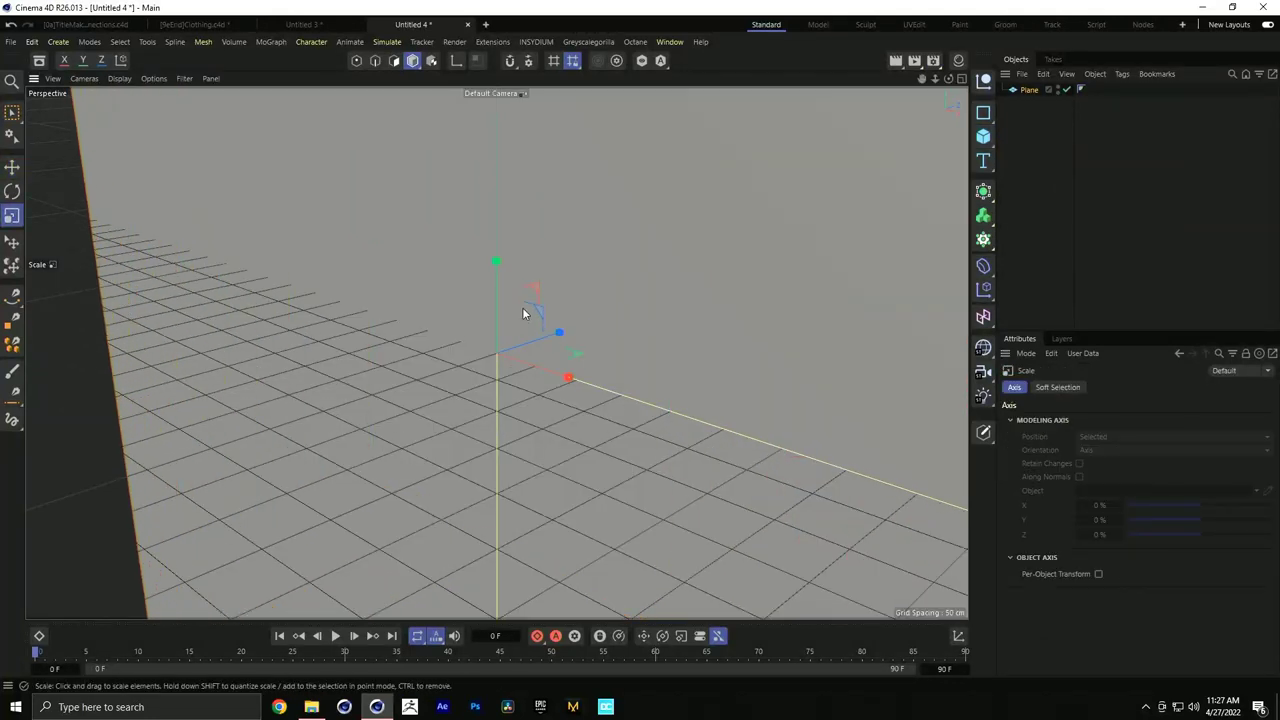
# Give the plane 55 × 55 Width and Height Segments after briefly trying 111
pyautogui.click(1029, 89)
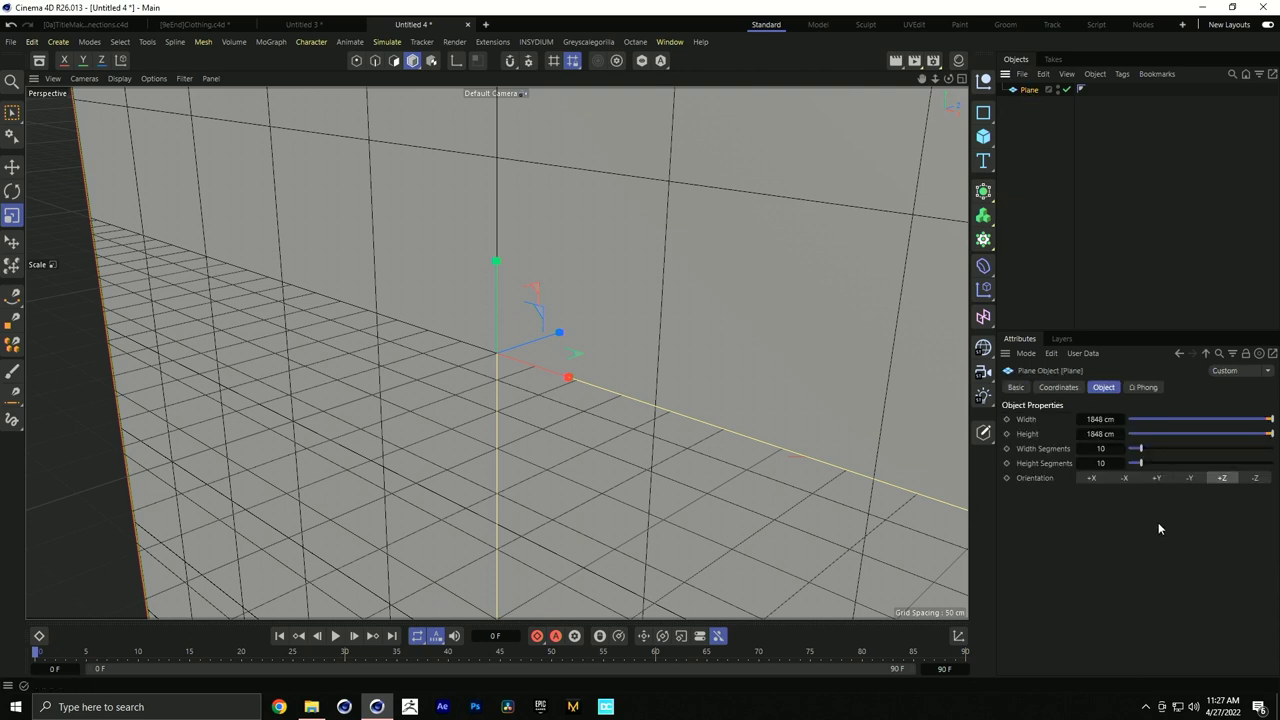
pyautogui.click(1101, 448)
pyautogui.write('111')
pyautogui.press('Tab')
pyautogui.write('111')
pyautogui.press('Return')
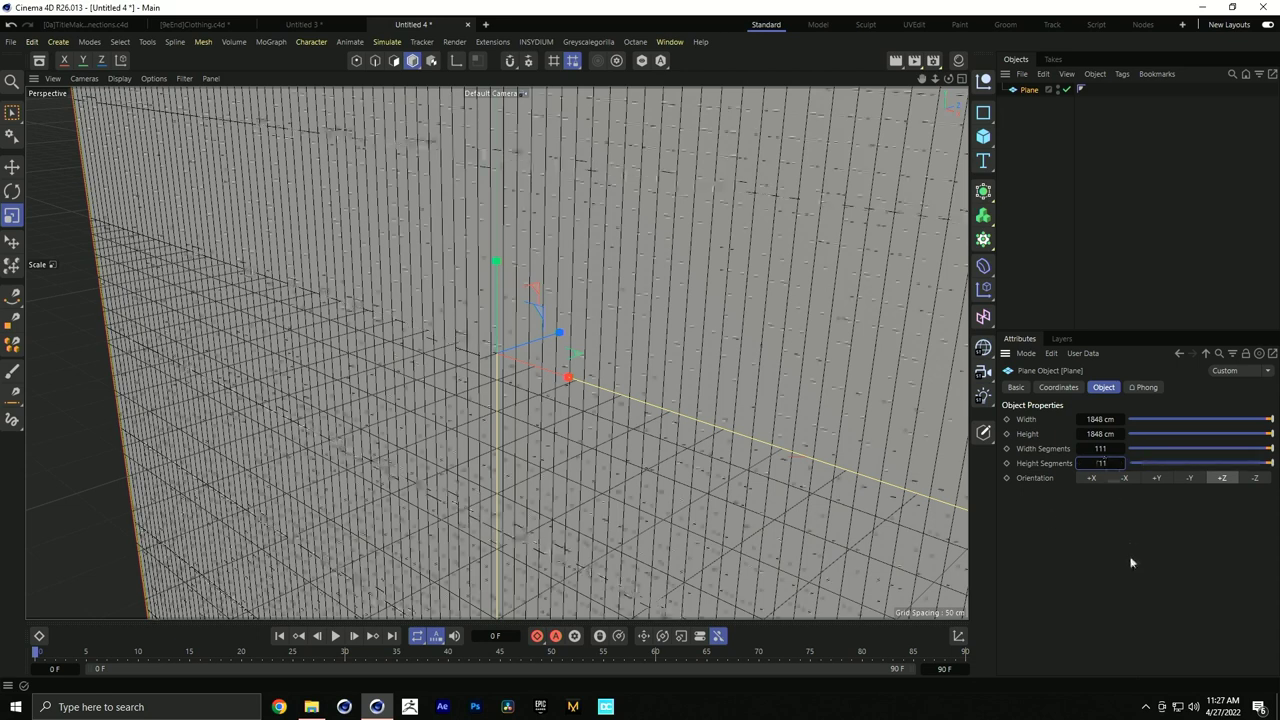
pyautogui.click(1101, 448)
pyautogui.write('55')
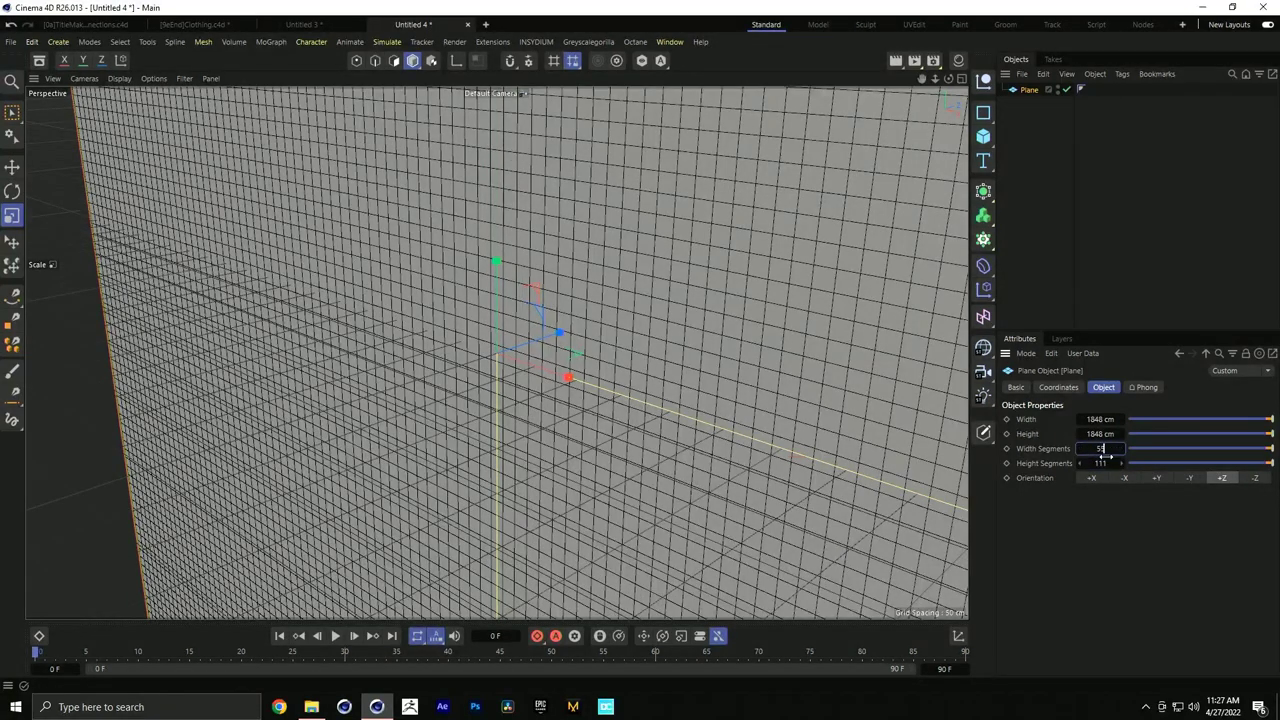
pyautogui.press('Tab')
pyautogui.write('55')
pyautogui.press('Return')
pyautogui.moveTo(522, 346)
pyautogui.keyDown('alt'); pyautogui.mouseDown()
pyautogui.moveTo(310, 353)
pyautogui.moveTo(733, 397)
pyautogui.mouseUp(); pyautogui.keyUp('alt')
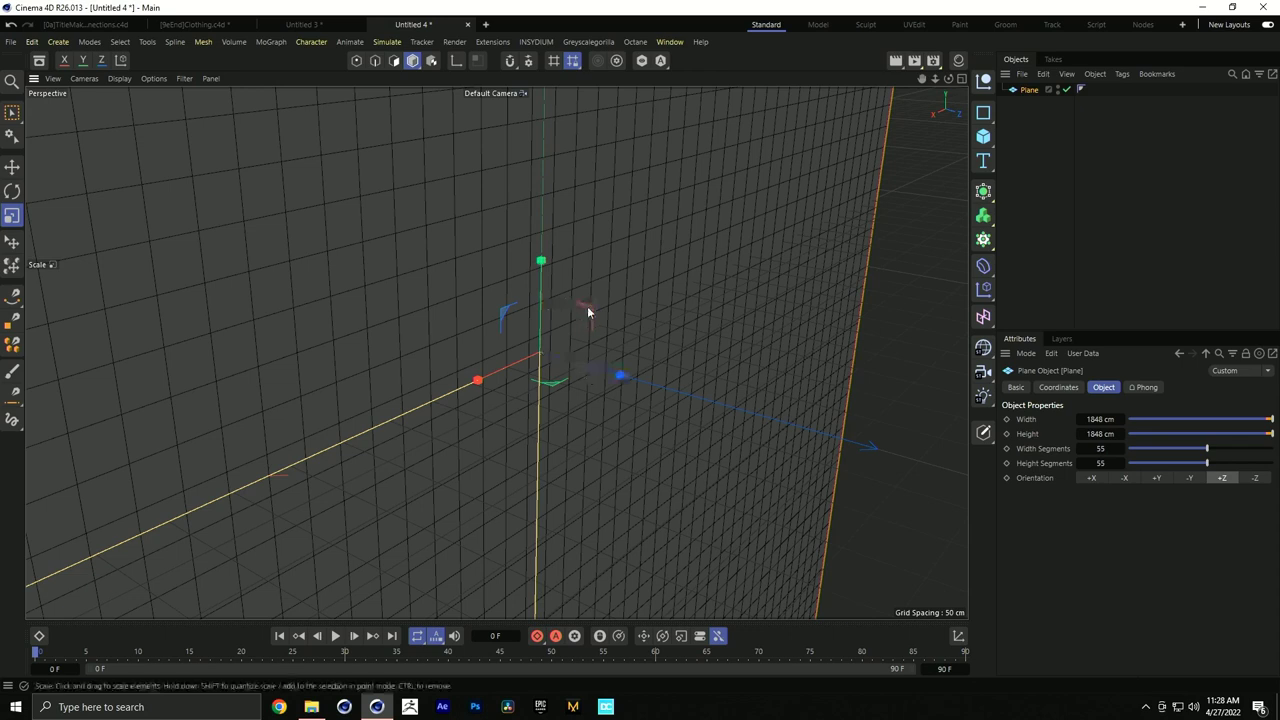
# Hide the world grid in the viewport display filters and orbit slightly
pyautogui.click(154, 79)
pyautogui.moveTo(184, 78)
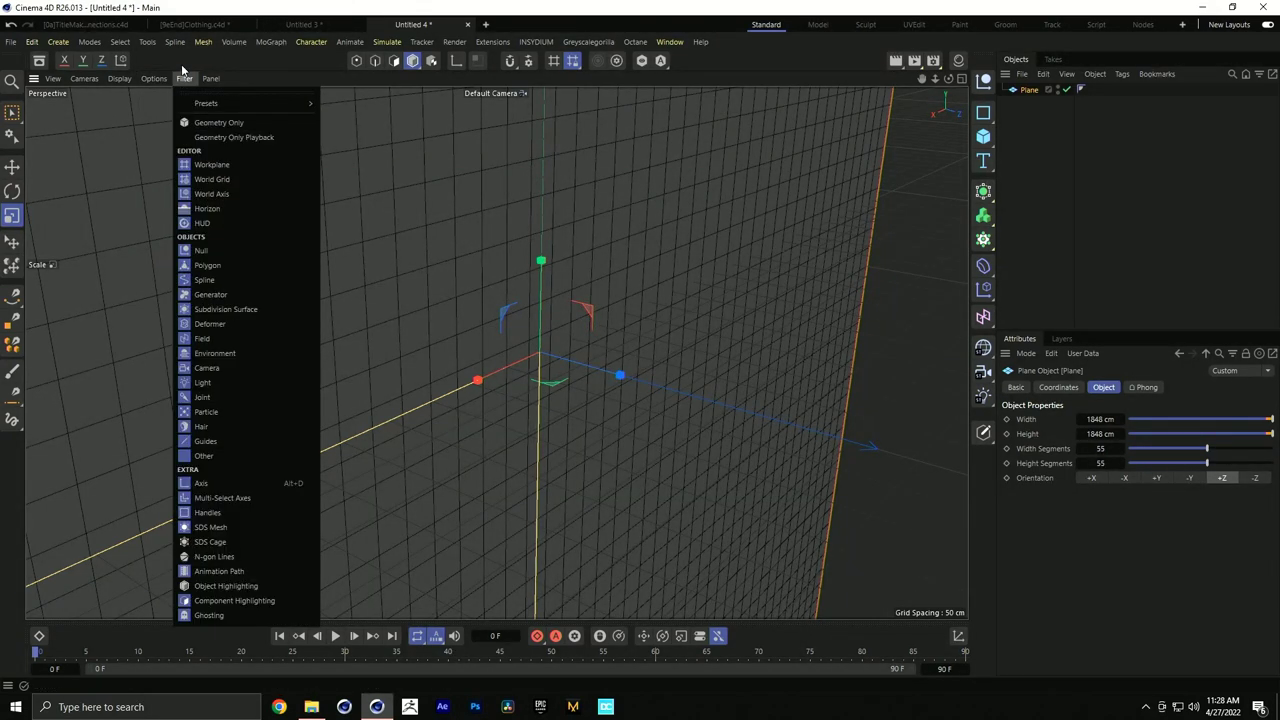
pyautogui.click(218, 180)
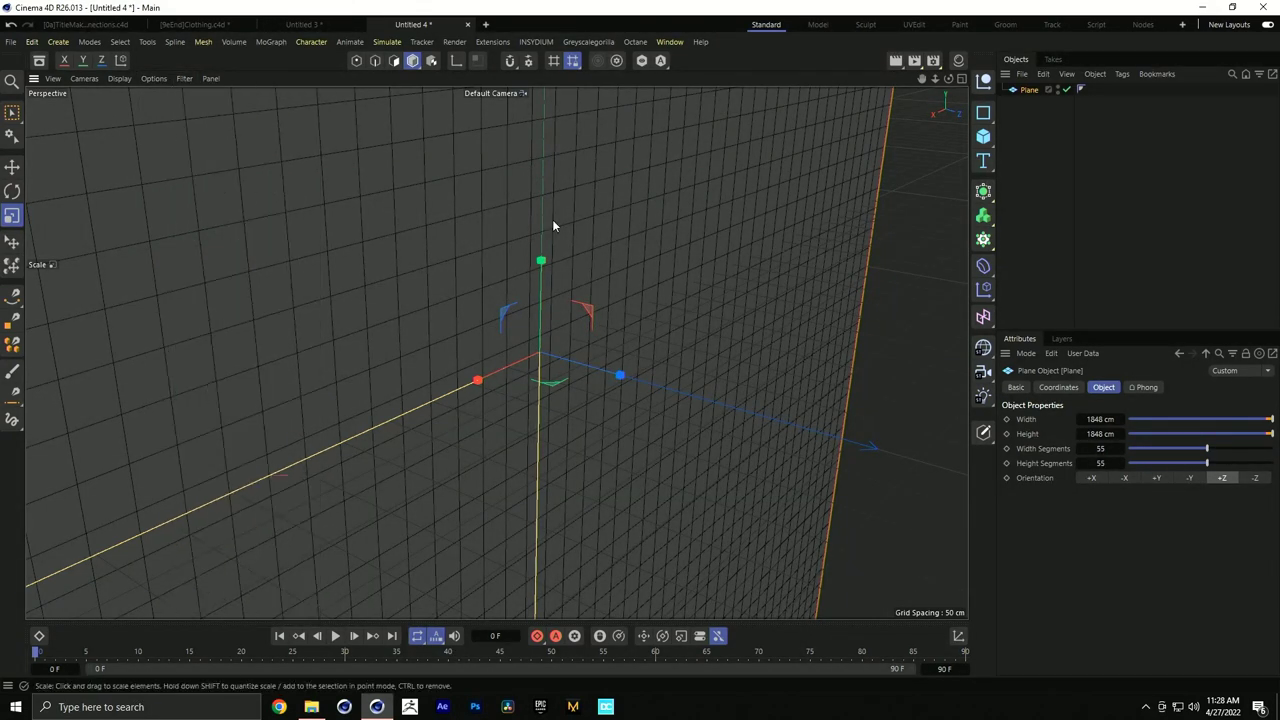
pyautogui.click(178, 79)
pyautogui.click(217, 166)
pyautogui.keyDown('alt'); pyautogui.moveTo(671, 351); pyautogui.dragTo(634, 324); pyautogui.keyUp('alt')
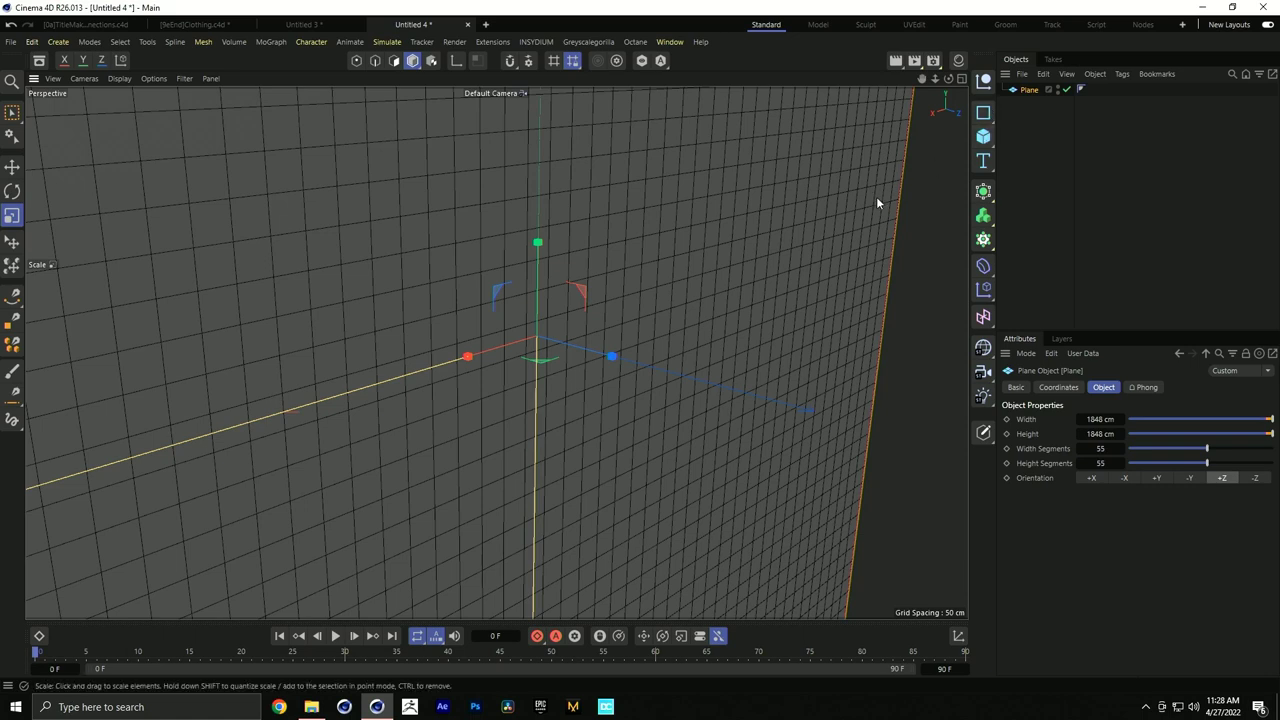
pyautogui.keyDown('alt'); pyautogui.moveTo(565, 331); pyautogui.dragTo(631, 317); pyautogui.keyUp('alt')
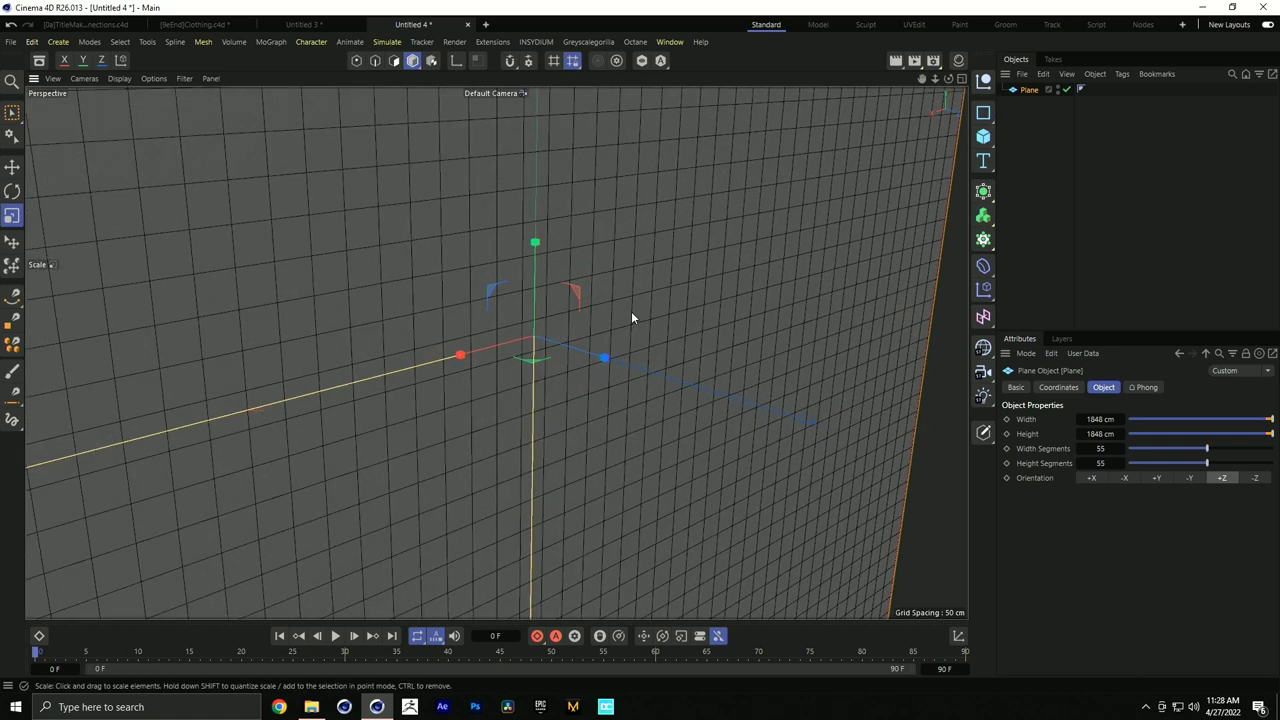
# Add a middle-aligned 3D Text object and move it along Z in front of the plane
pyautogui.click(983, 160)
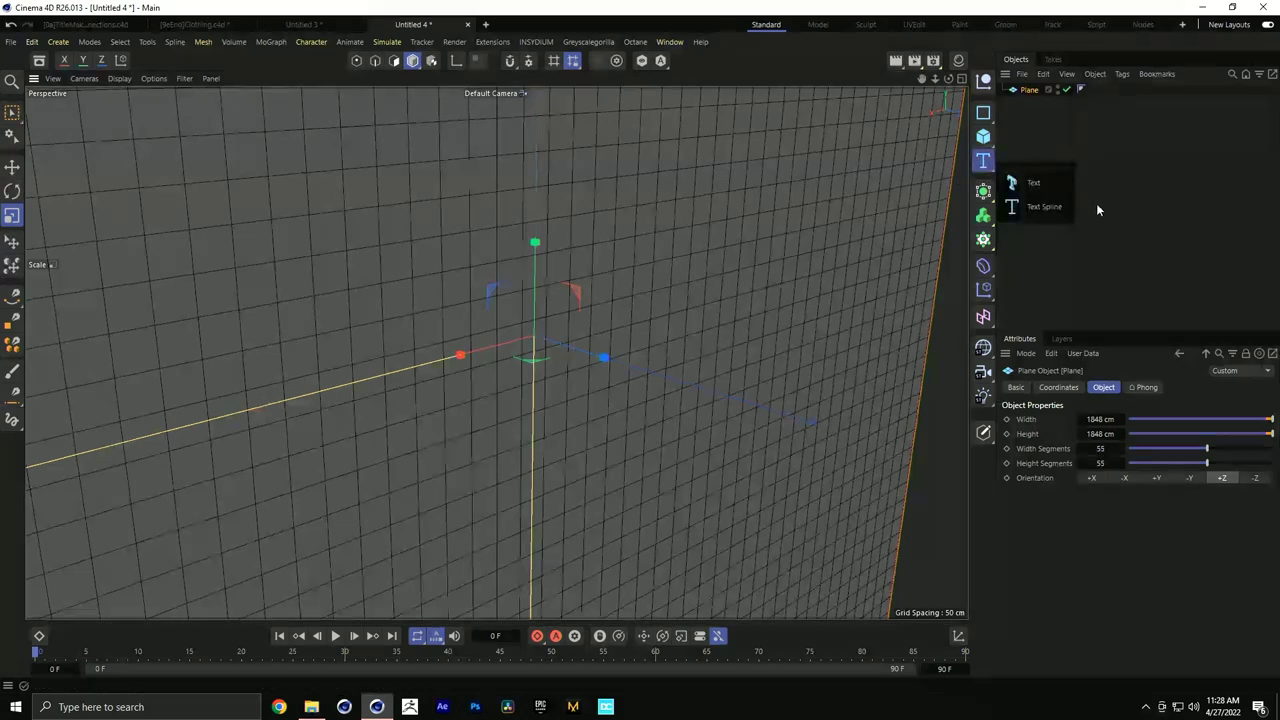
pyautogui.click(1035, 183)
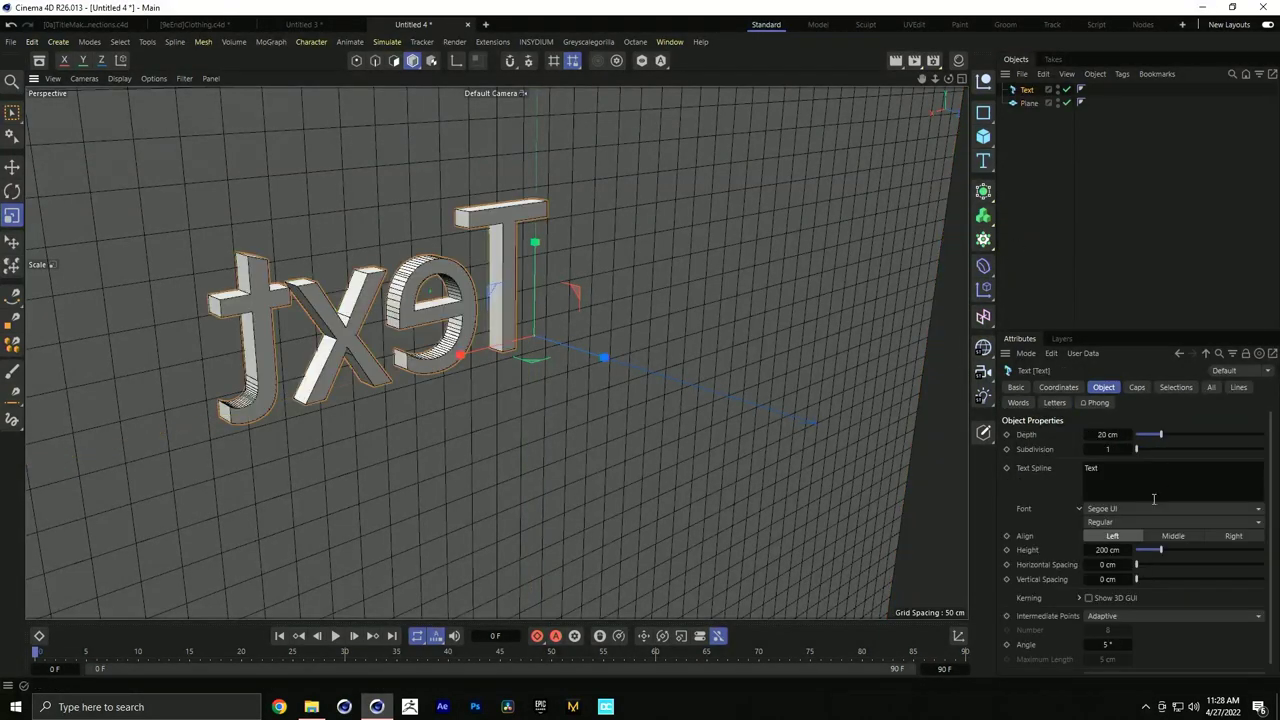
pyautogui.click(1172, 536)
pyautogui.press('e')
pyautogui.moveTo(600, 357); pyautogui.dragTo(667, 297)
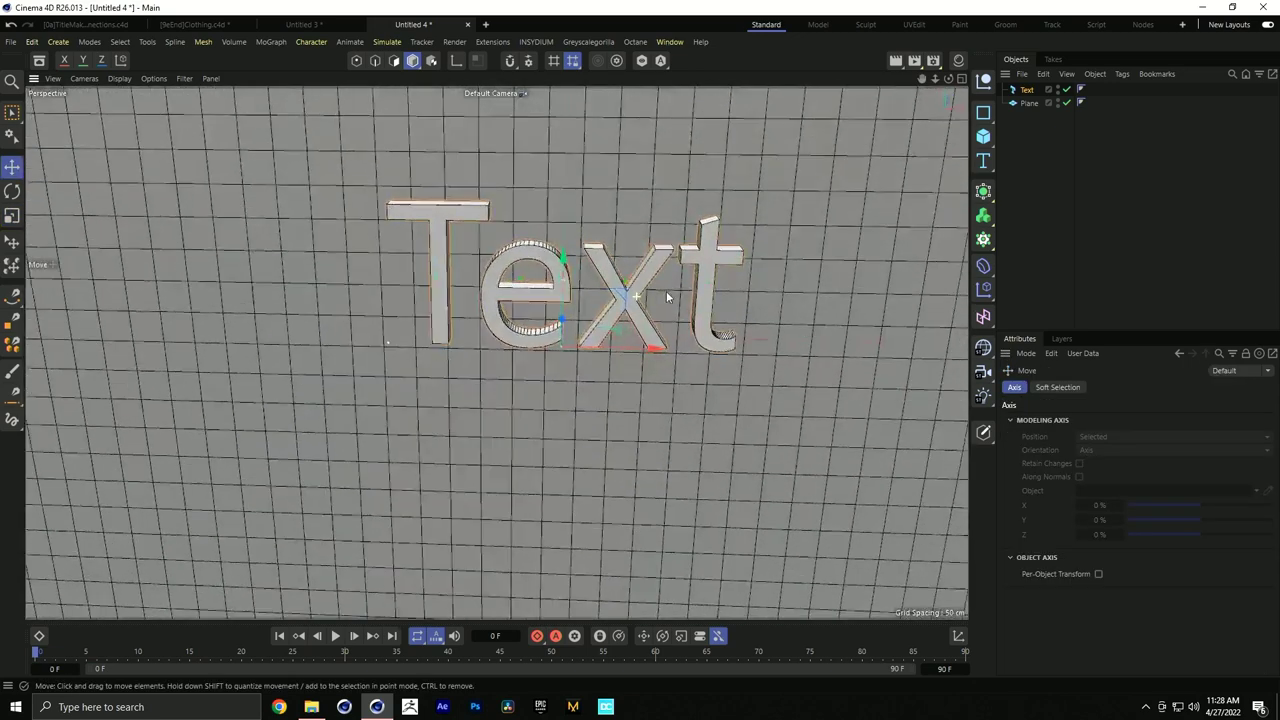
pyautogui.click(1027, 90)
# Replace the placeholder text with NAB
pyautogui.doubleClick(1090, 467)
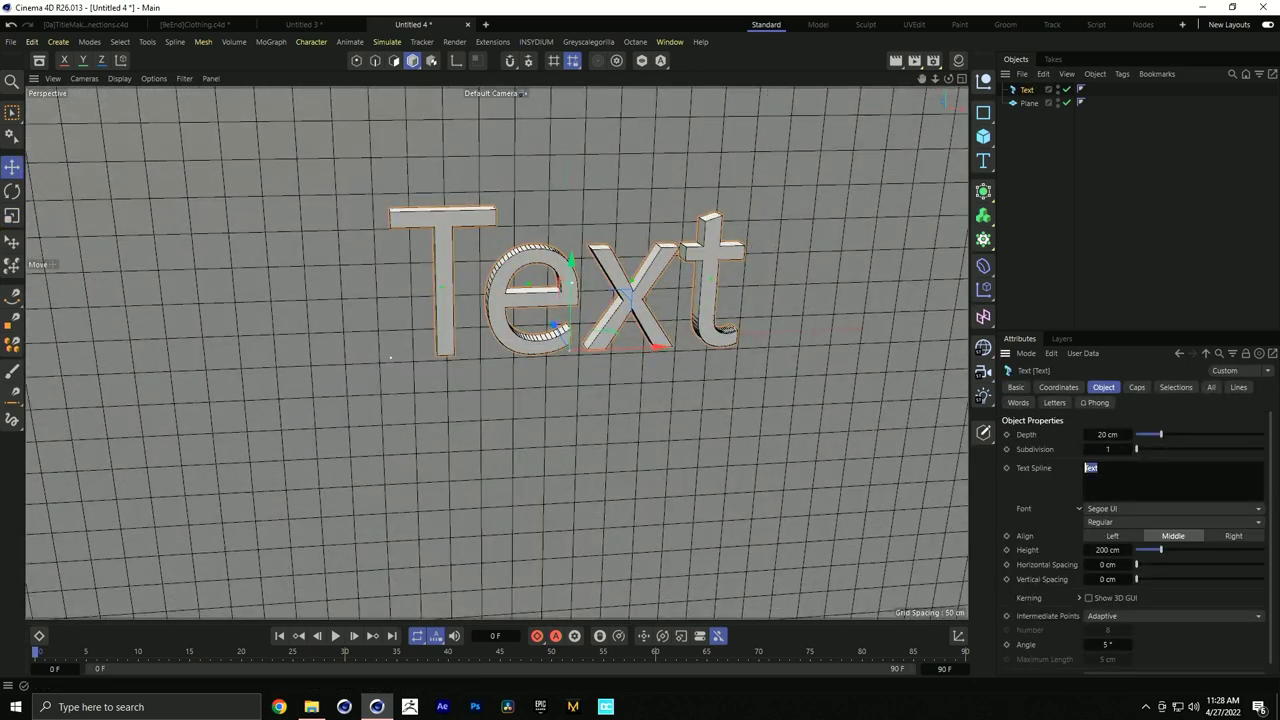
pyautogui.write('NAB')
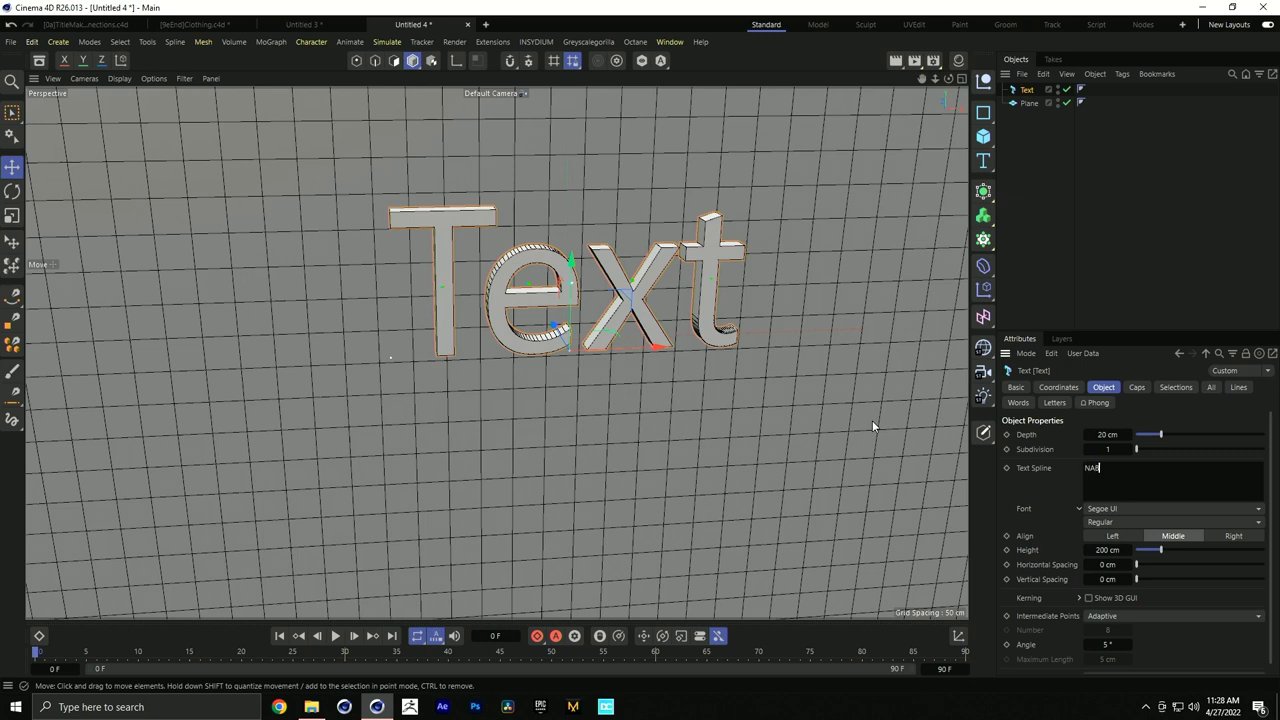
pyautogui.click(1200, 410)
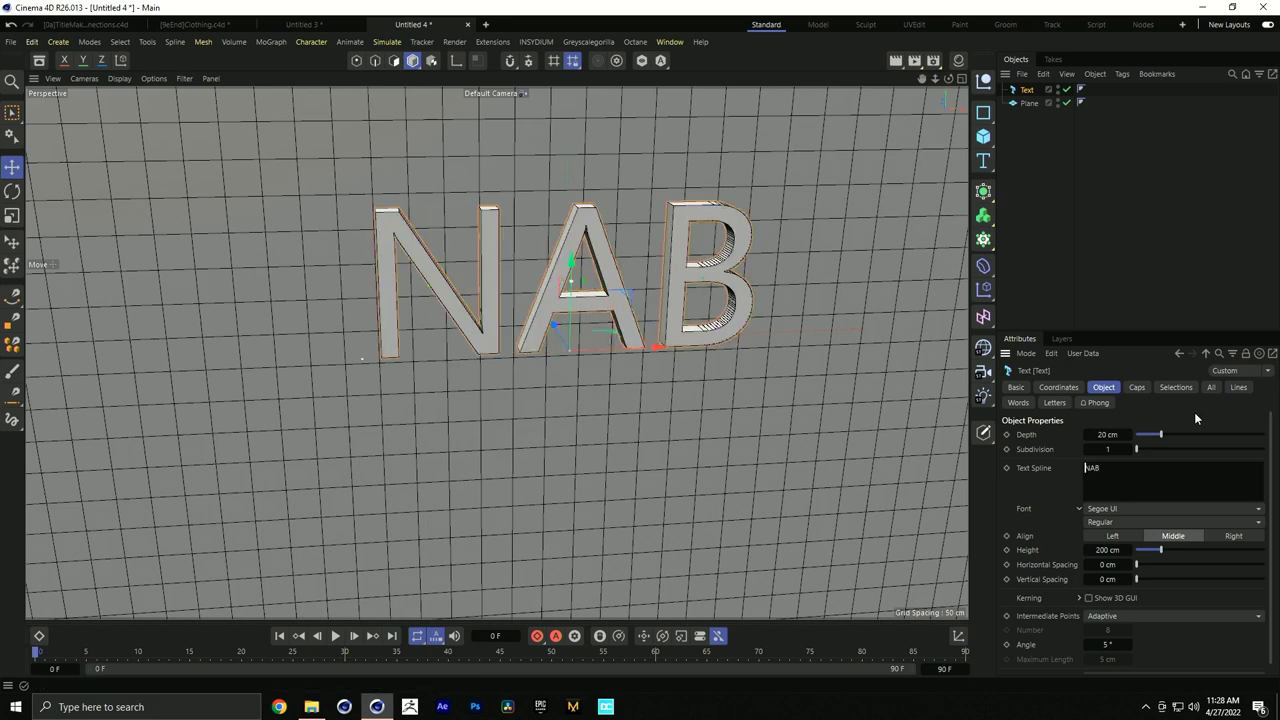
# Set the font to Montserrat Black and drag the text Depth down to 0 cm
pyautogui.click(1105, 508)
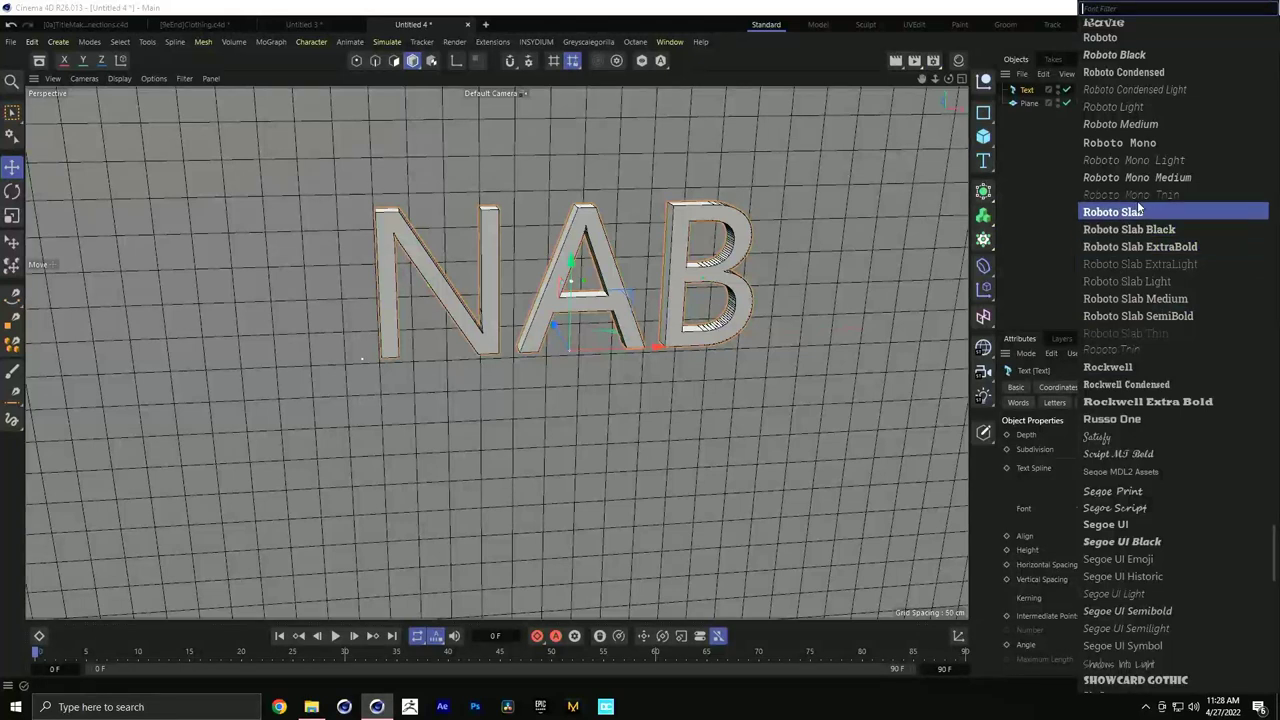
pyautogui.scroll(8, 1155, 250)
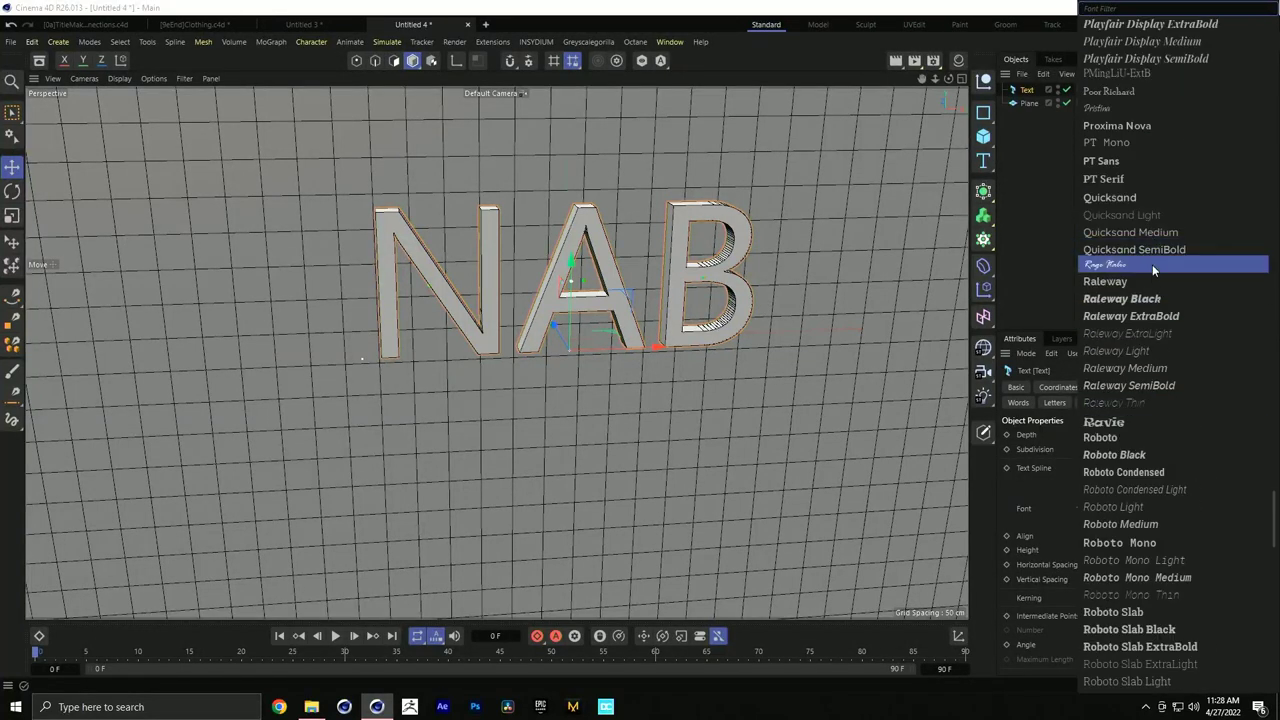
pyautogui.scroll(11, 1152, 268)
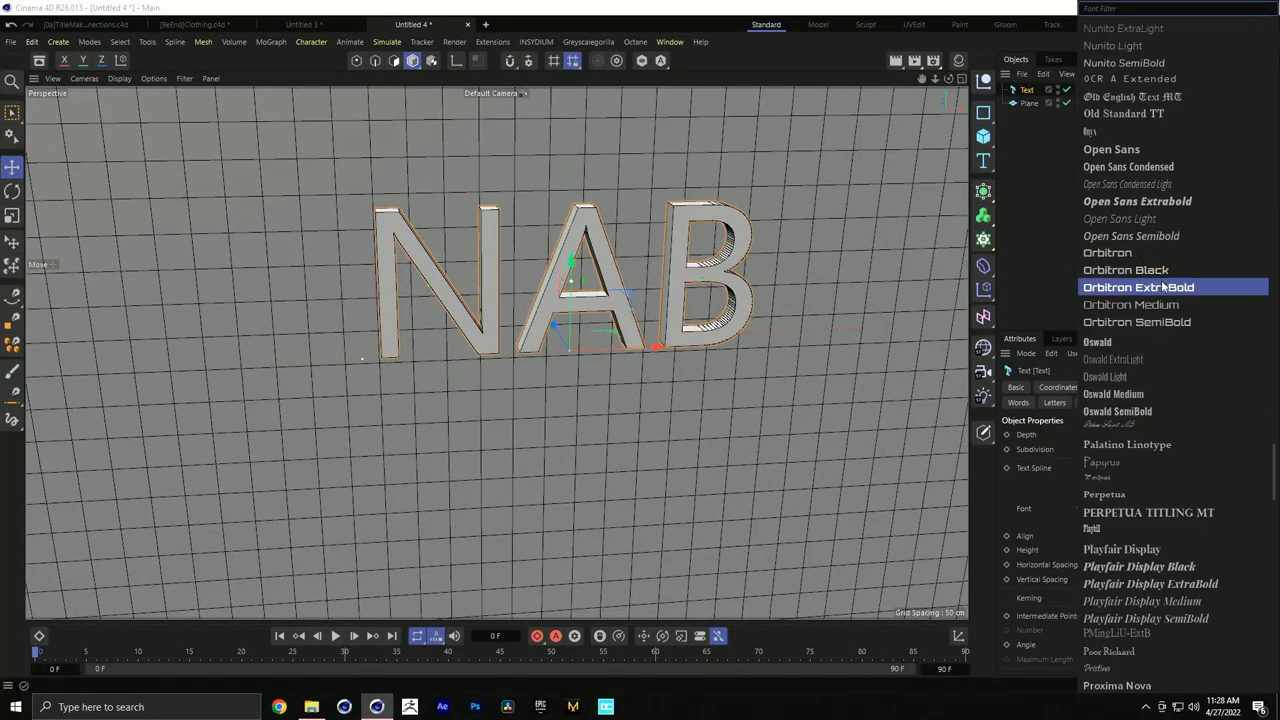
pyautogui.scroll(12, 1163, 285)
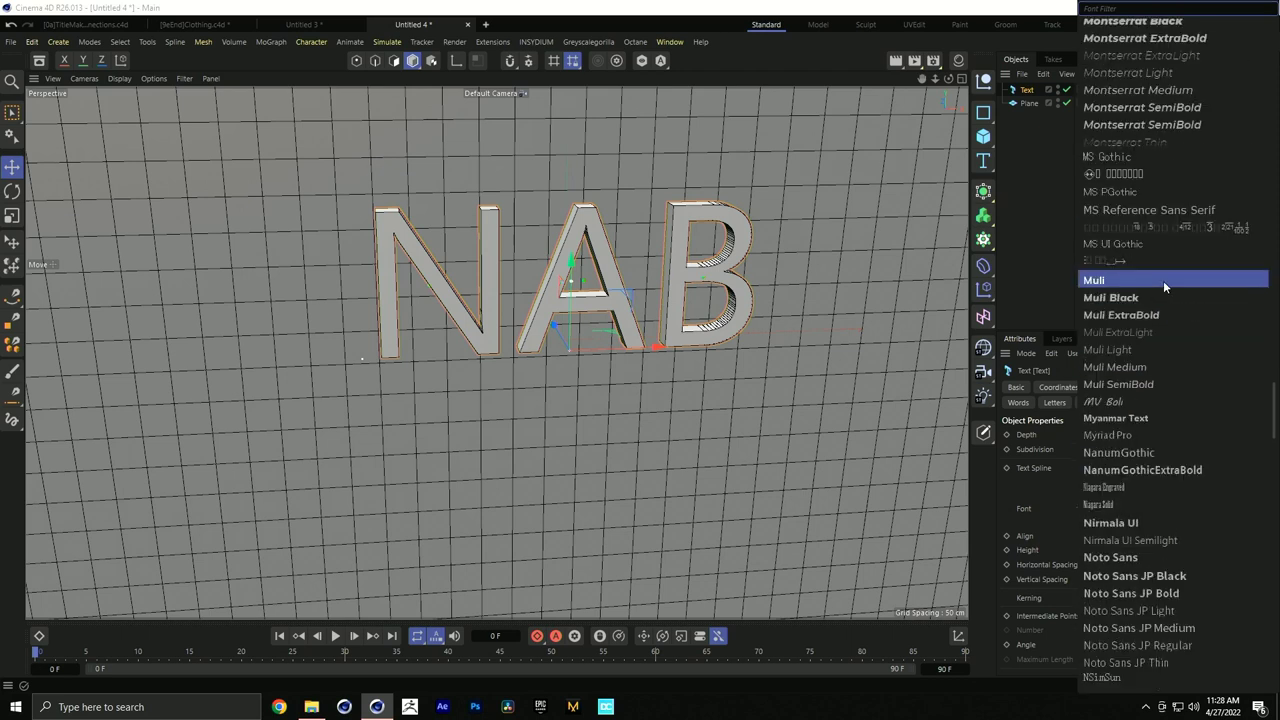
pyautogui.scroll(3, 1163, 280)
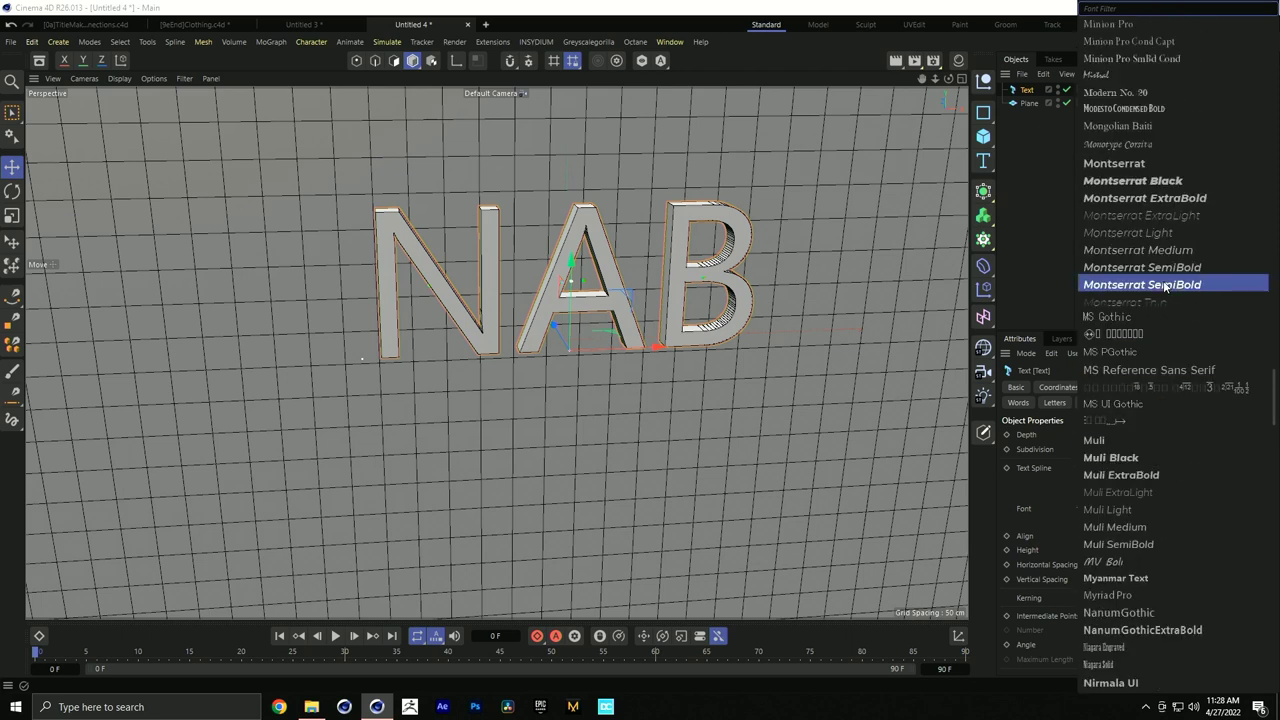
pyautogui.click(1150, 181)
pyautogui.keyDown('alt'); pyautogui.moveTo(751, 320); pyautogui.dragTo(727, 287); pyautogui.keyUp('alt')
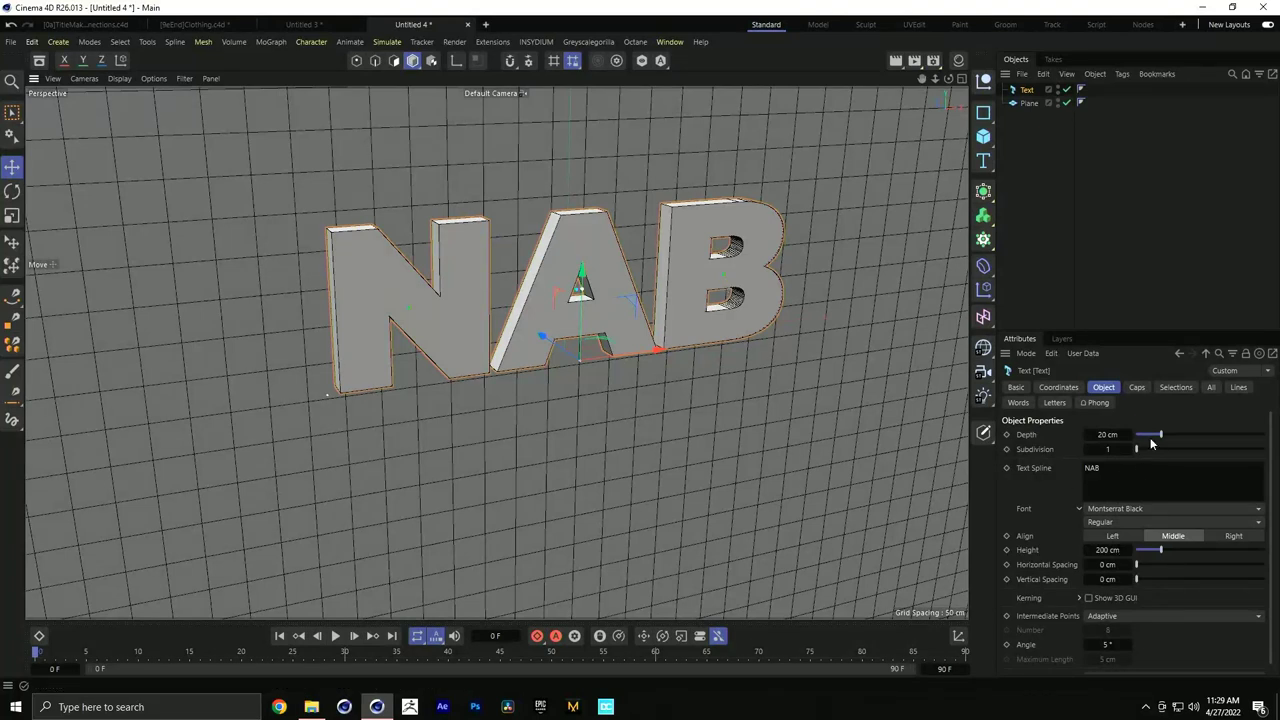
pyautogui.moveTo(1159, 436); pyautogui.dragTo(1089, 440)
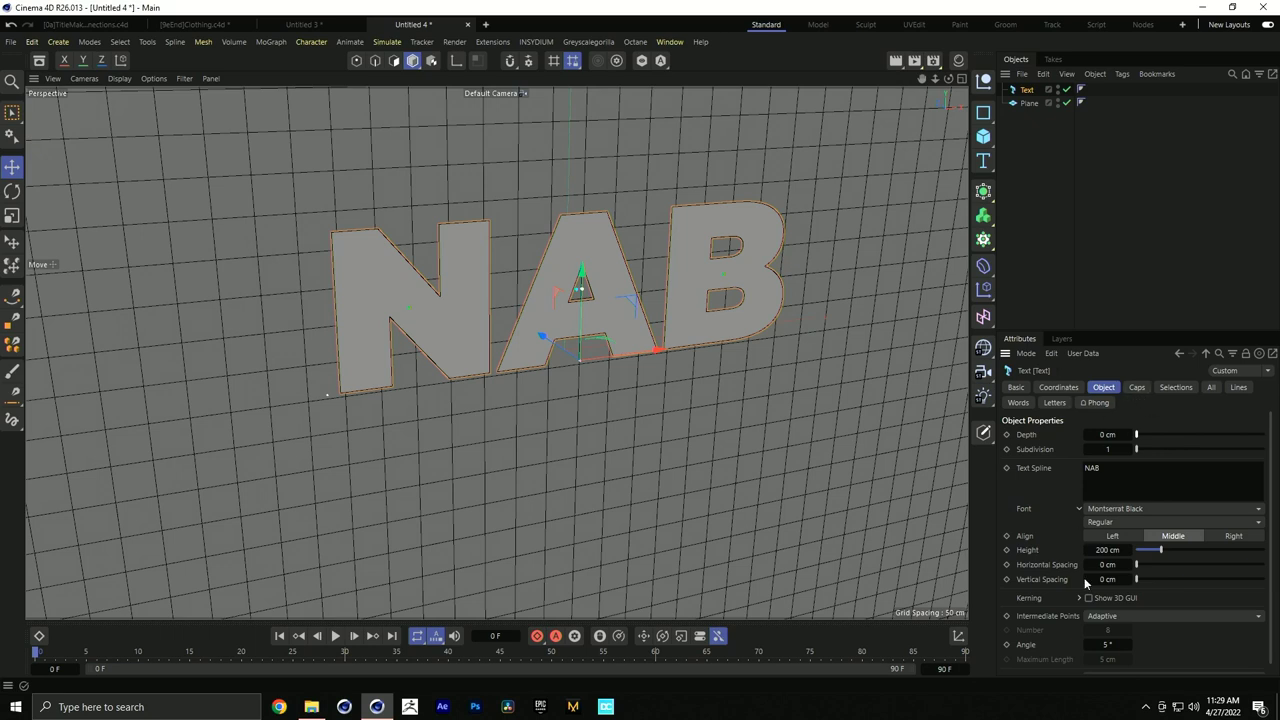
# Set the NAB text's Caps Type to Delaunay and raise its Density to 100%
pyautogui.click(1138, 387)
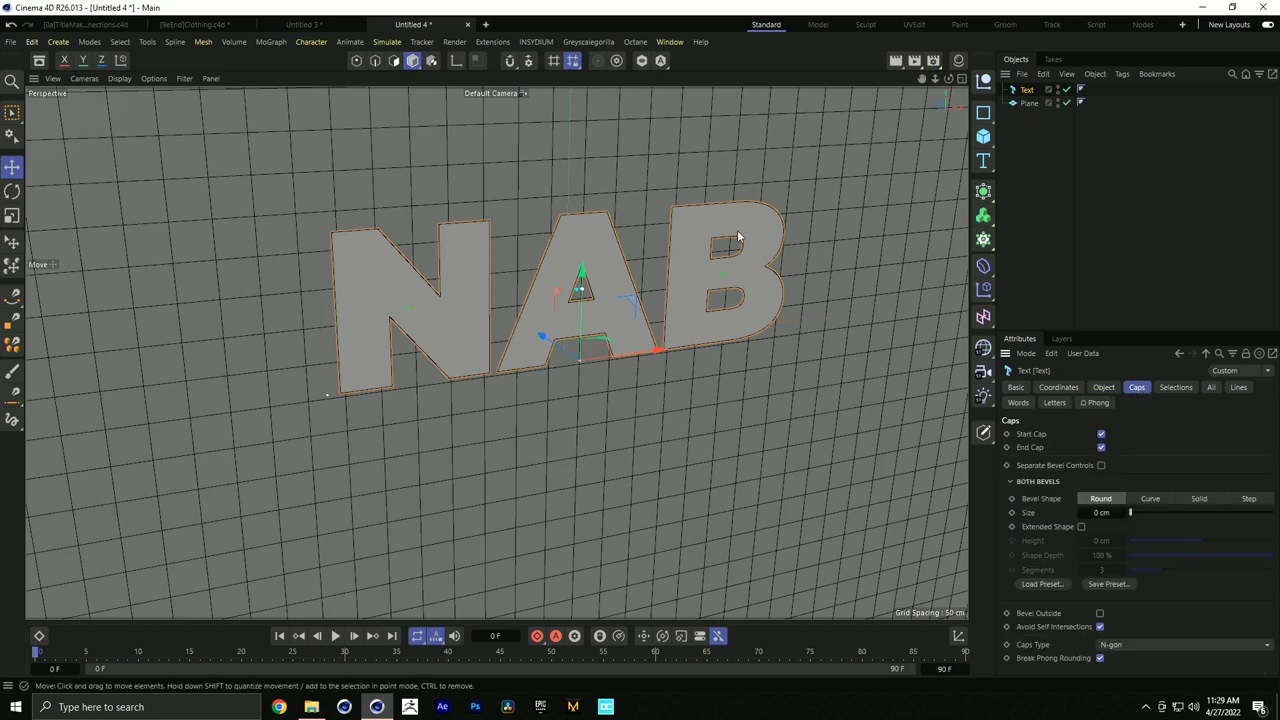
pyautogui.click(1116, 646)
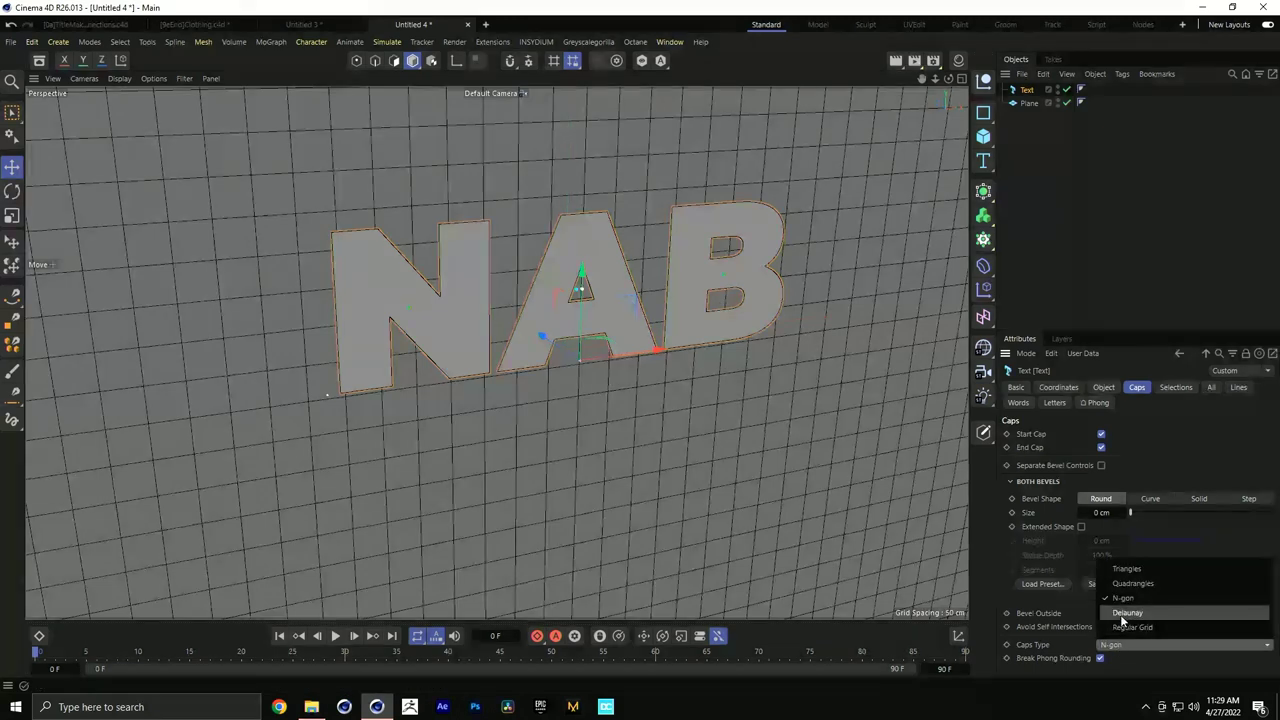
pyautogui.click(1120, 614)
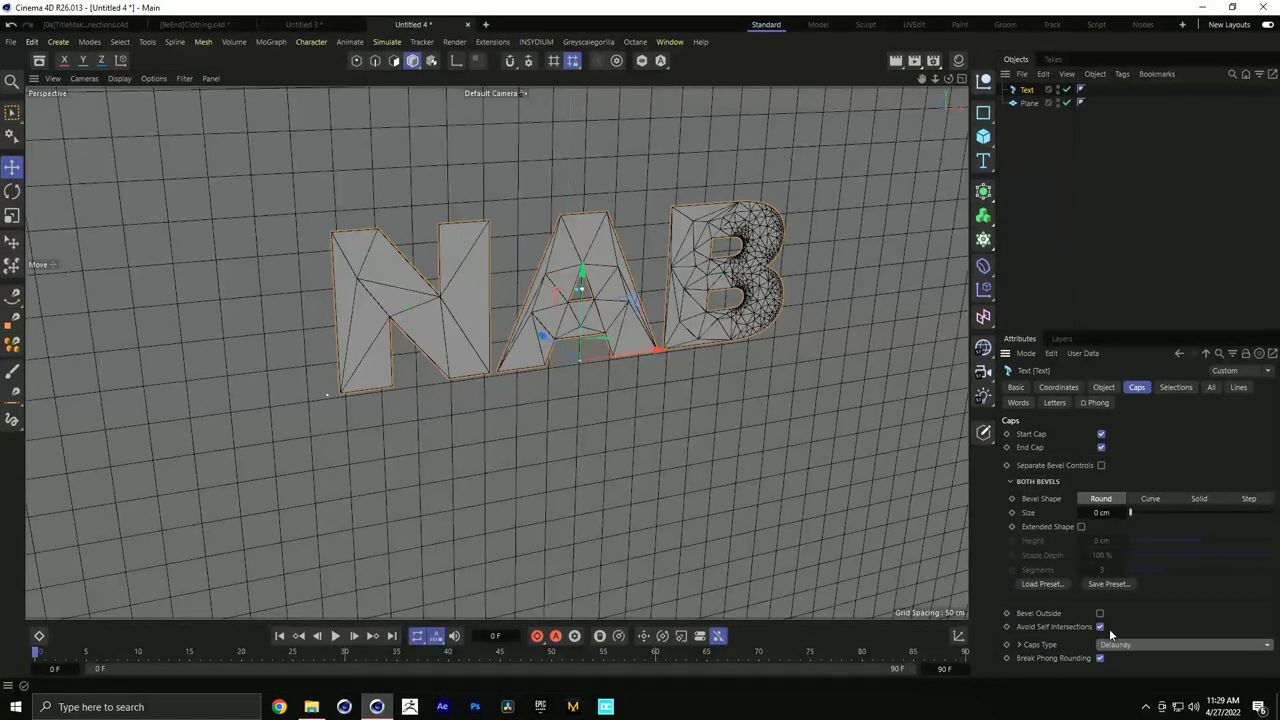
pyautogui.click(1020, 645)
pyautogui.moveTo(1169, 641); pyautogui.dragTo(1263, 641)
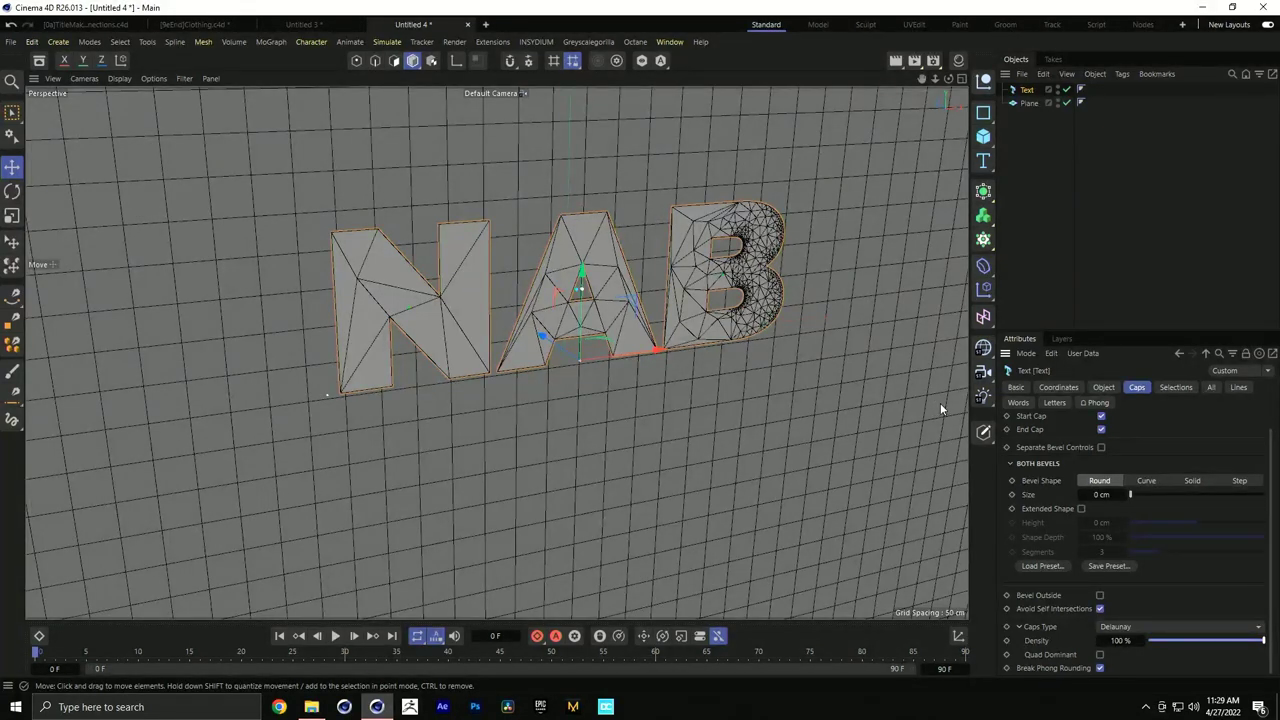
# Set the text's Intermediate Points to Subdivided with a 90° Angle
pyautogui.click(1104, 388)
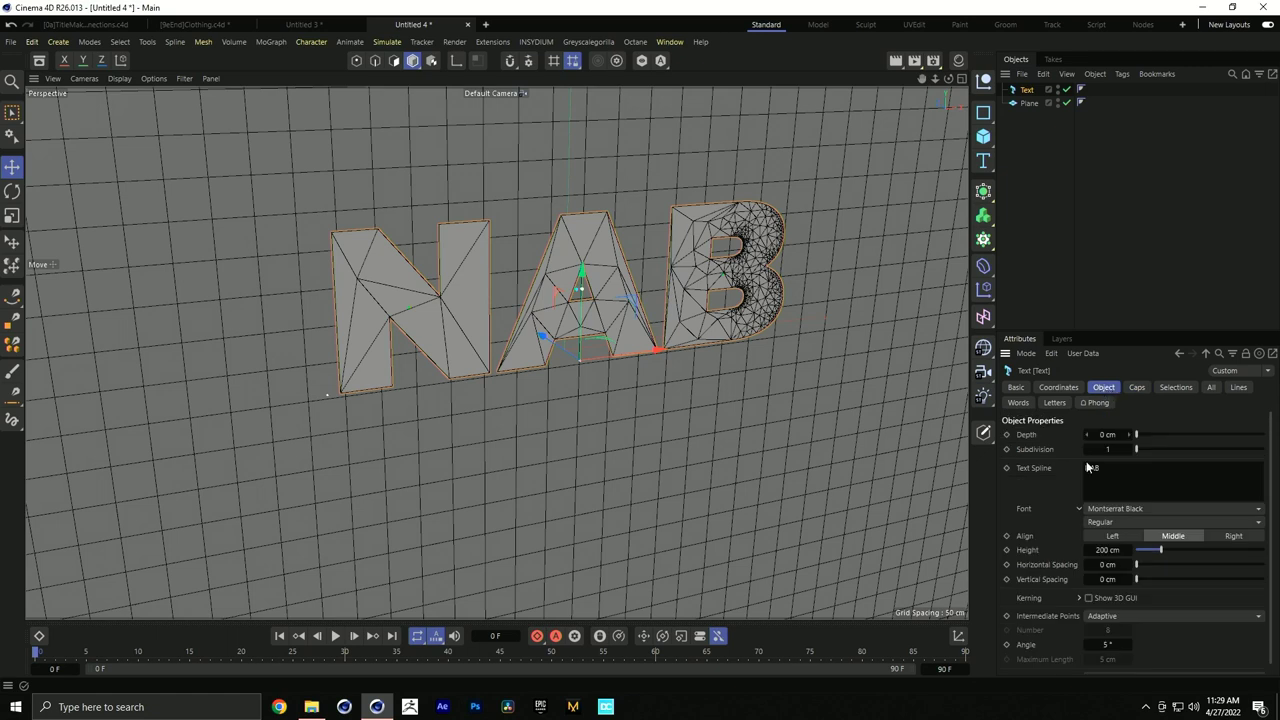
pyautogui.click(1104, 617)
pyautogui.click(1108, 607)
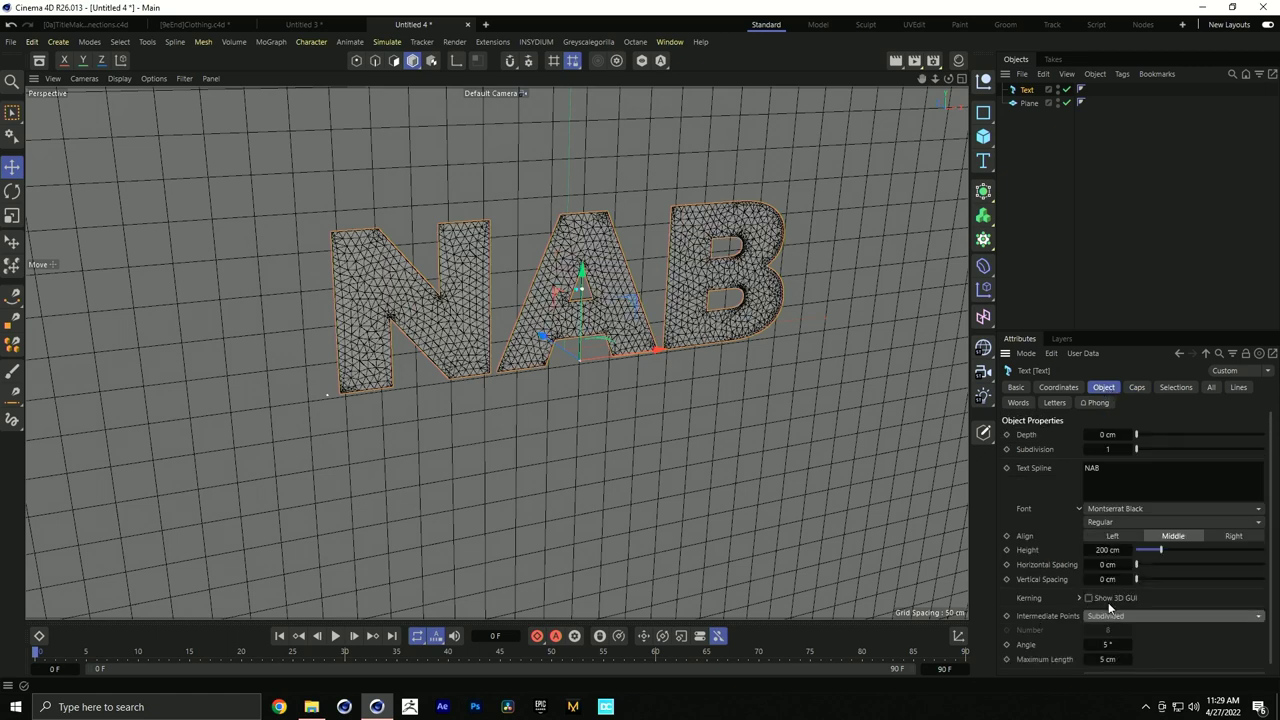
pyautogui.click(1109, 644)
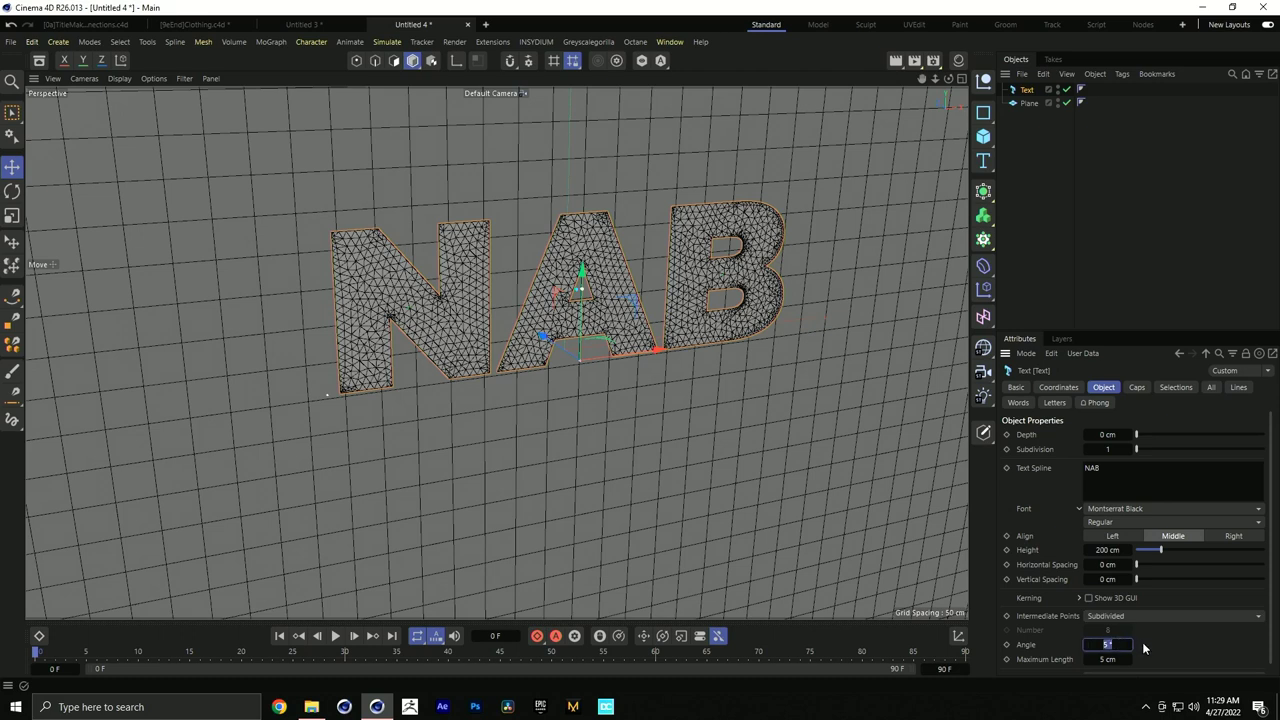
pyautogui.press('Return')
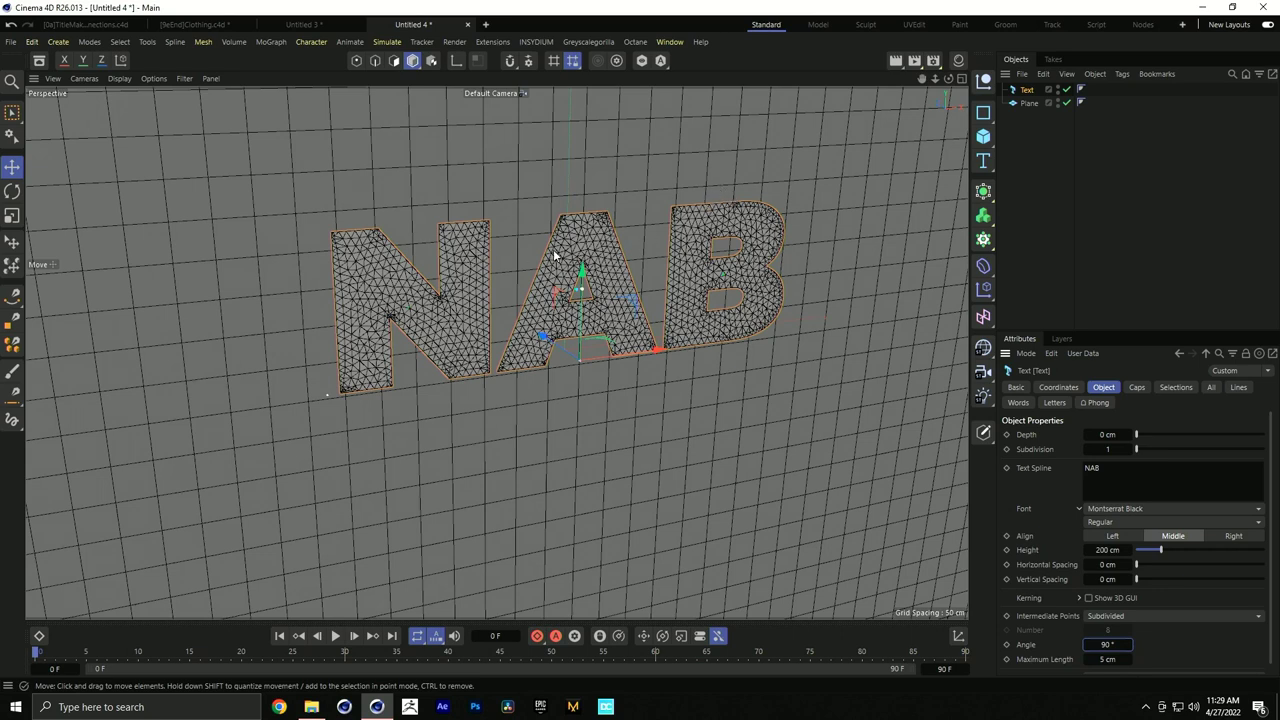
# Enlarge the NAB text and select the background plane to move it down
pyautogui.keyDown('alt'); pyautogui.moveTo(615, 304); pyautogui.dragTo(607, 350); pyautogui.keyUp('alt')
pyautogui.press('t')
pyautogui.click(609, 344)
pyautogui.press('e')
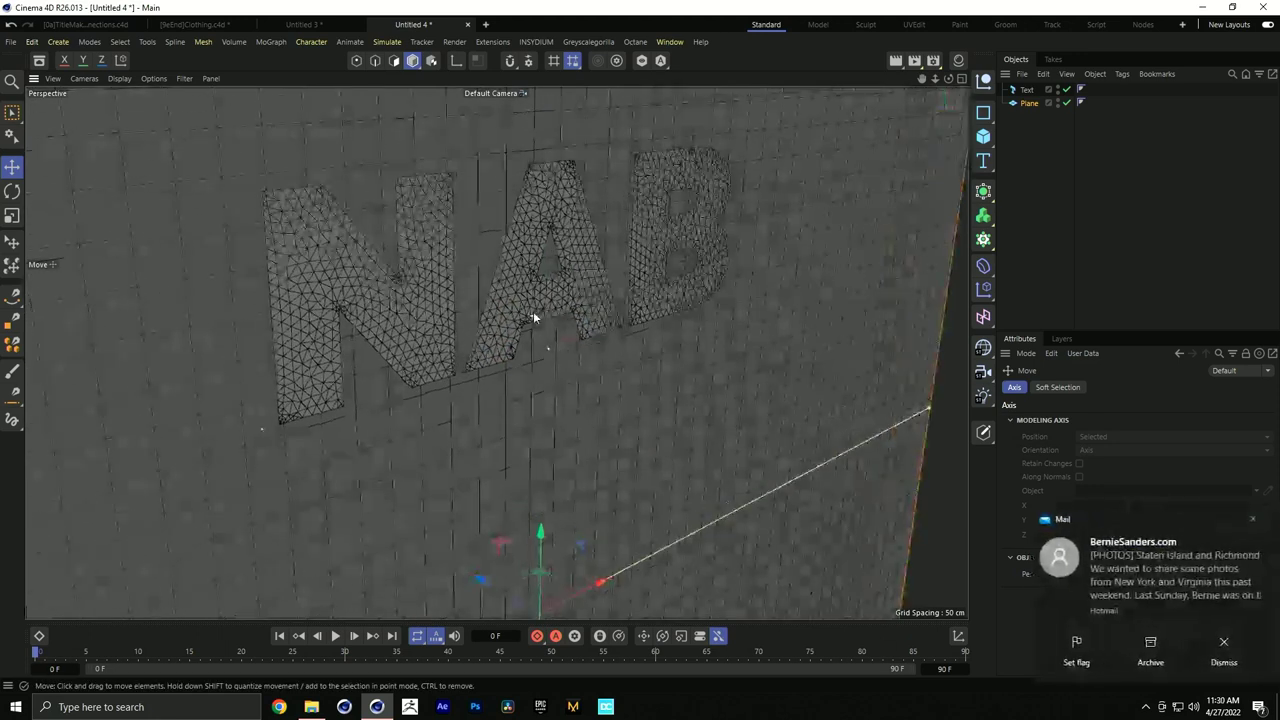
# Create a new material, Mat, and apply it to the NAB text
pyautogui.click(1251, 519)
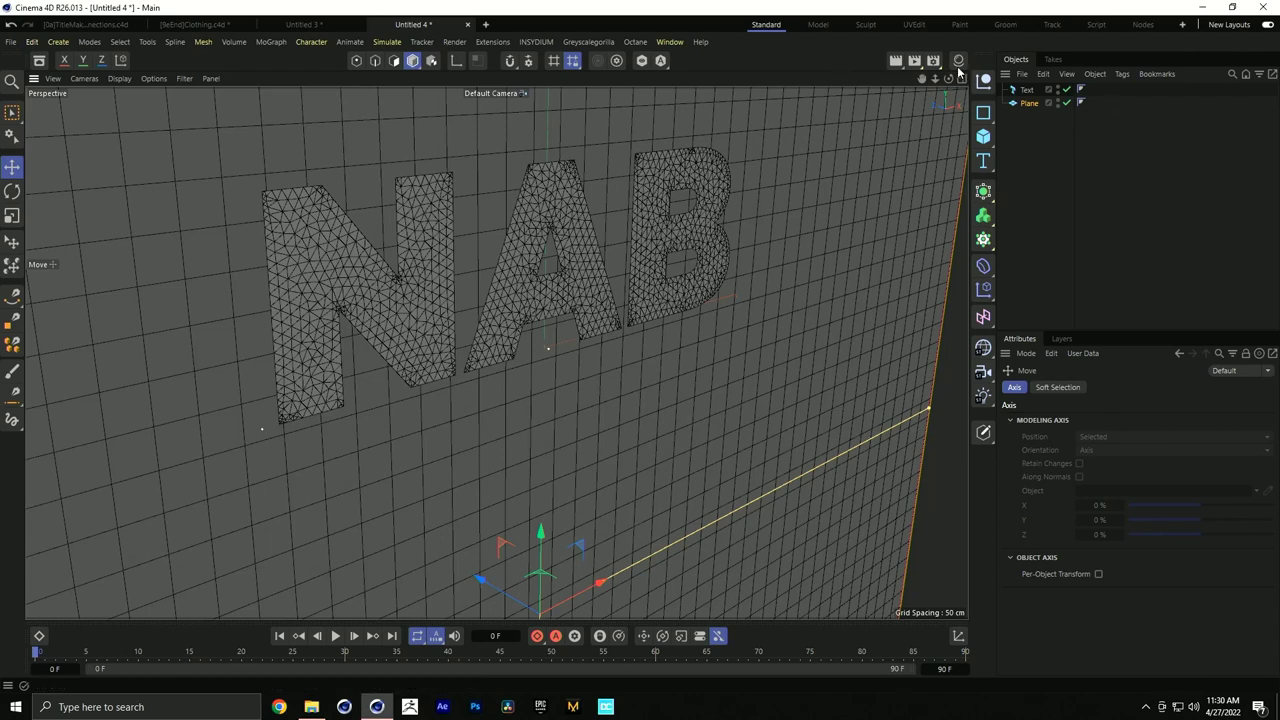
pyautogui.click(957, 63)
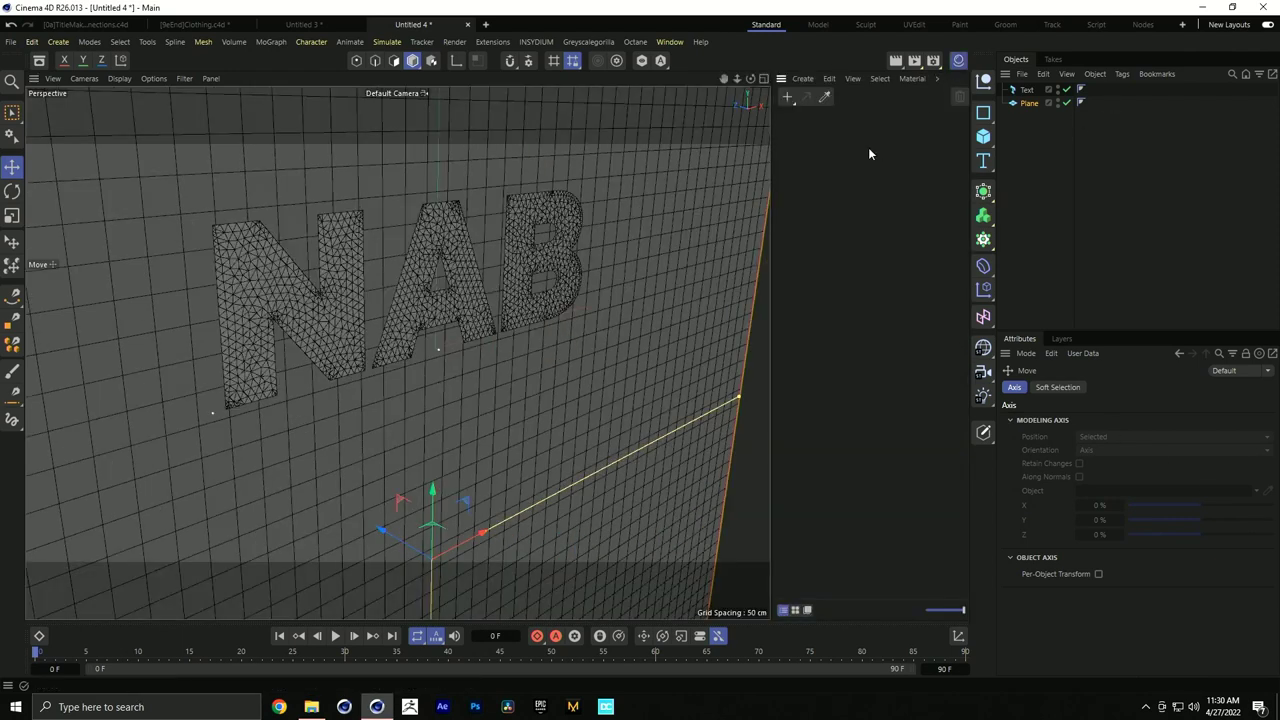
pyautogui.doubleClick(868, 147)
pyautogui.moveTo(790, 125); pyautogui.dragTo(1030, 91)
# Colour the material green with hue 111°, saturation 53% and value 88%
pyautogui.doubleClick(790, 125)
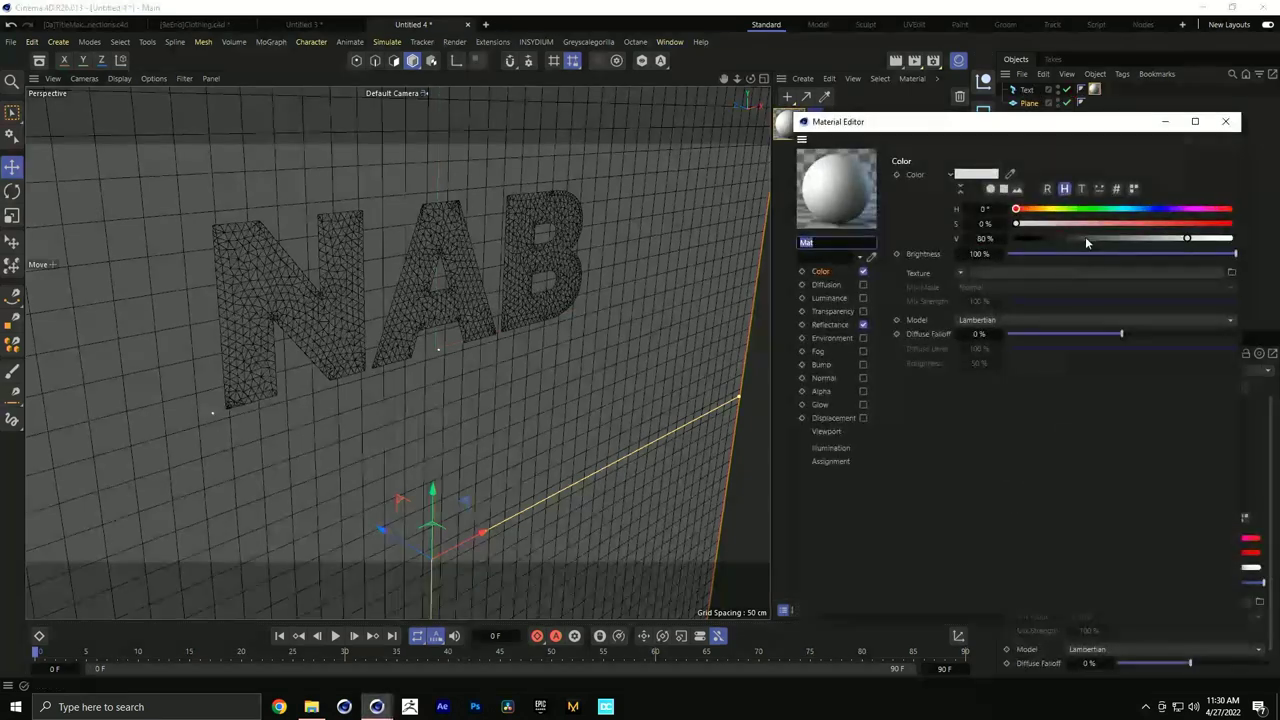
pyautogui.moveTo(1141, 226); pyautogui.dragTo(1212, 224)
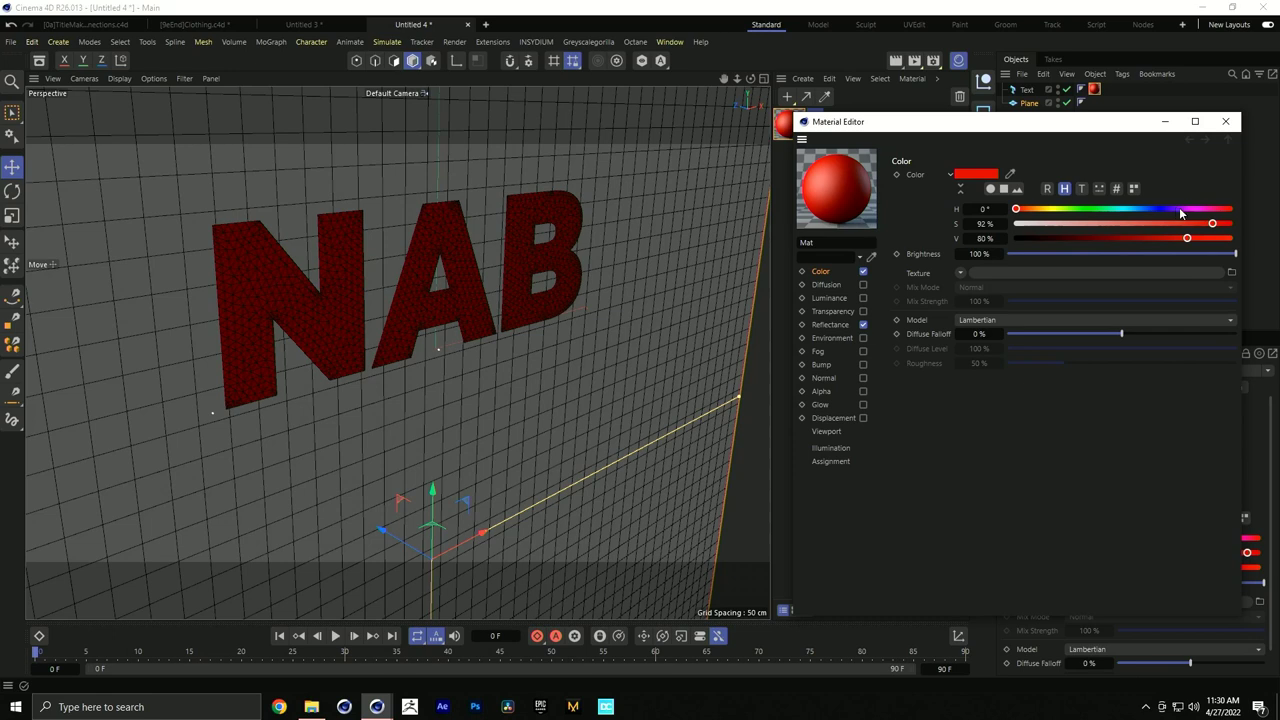
pyautogui.click(1081, 209)
pyautogui.click(1129, 223)
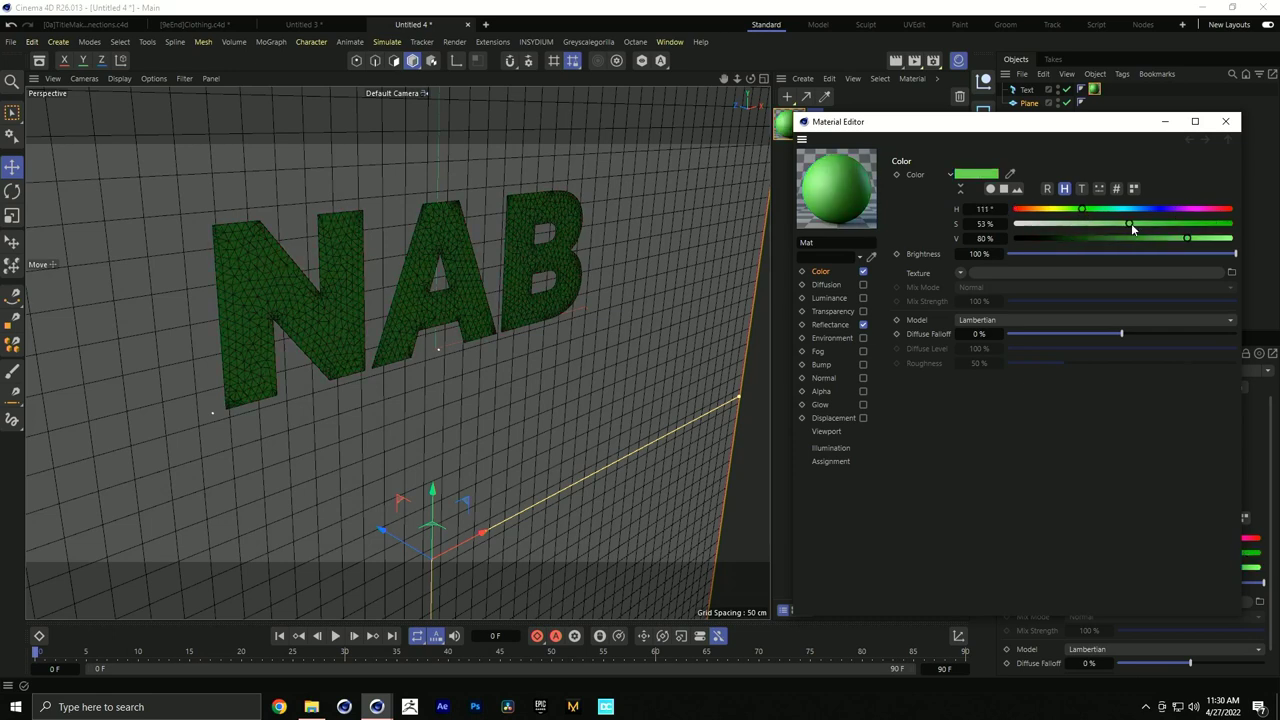
pyautogui.click(1151, 238)
pyautogui.moveTo(1151, 237); pyautogui.dragTo(1204, 237)
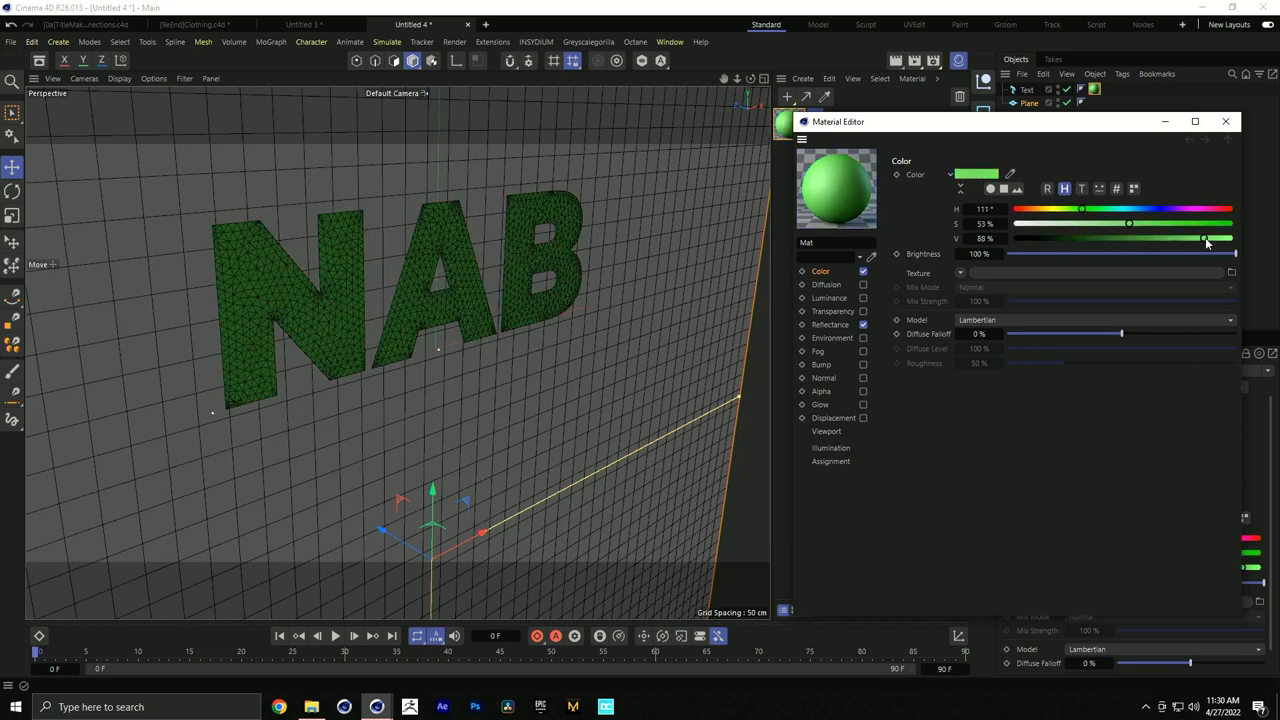
pyautogui.click(1225, 121)
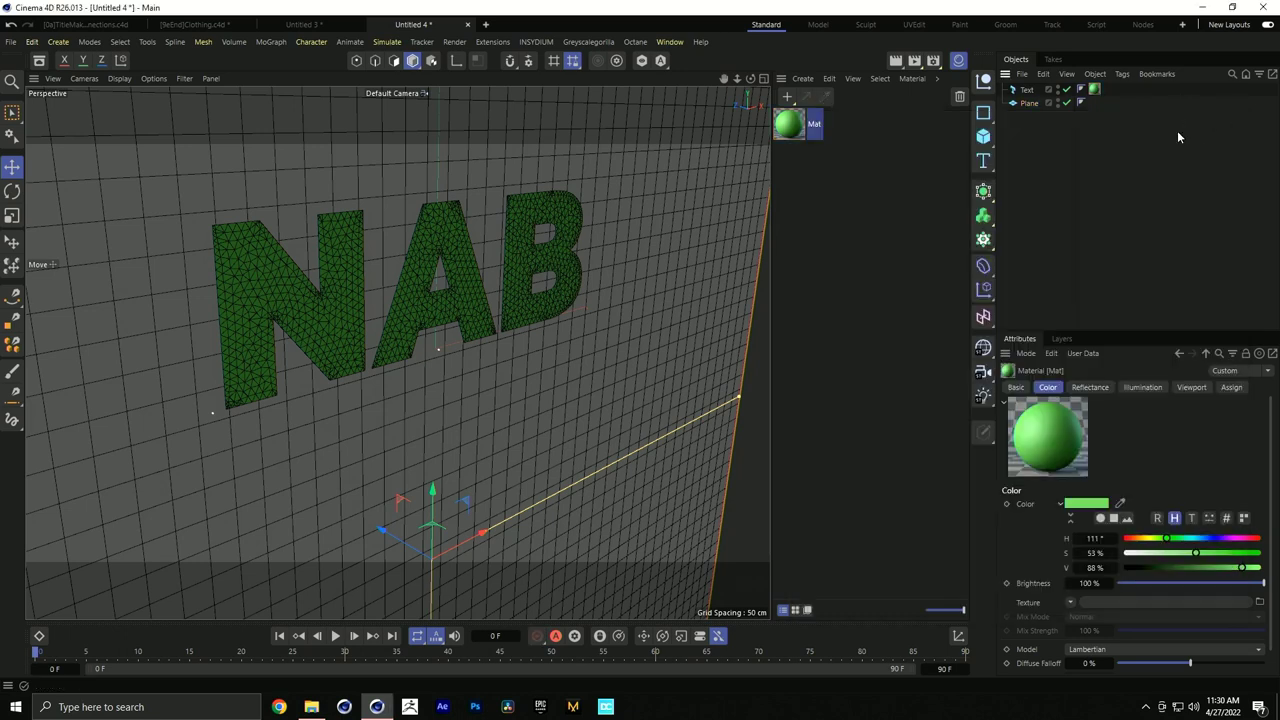
pyautogui.keyDown('alt'); pyautogui.moveTo(500, 311); pyautogui.dragTo(476, 311); pyautogui.keyUp('alt')
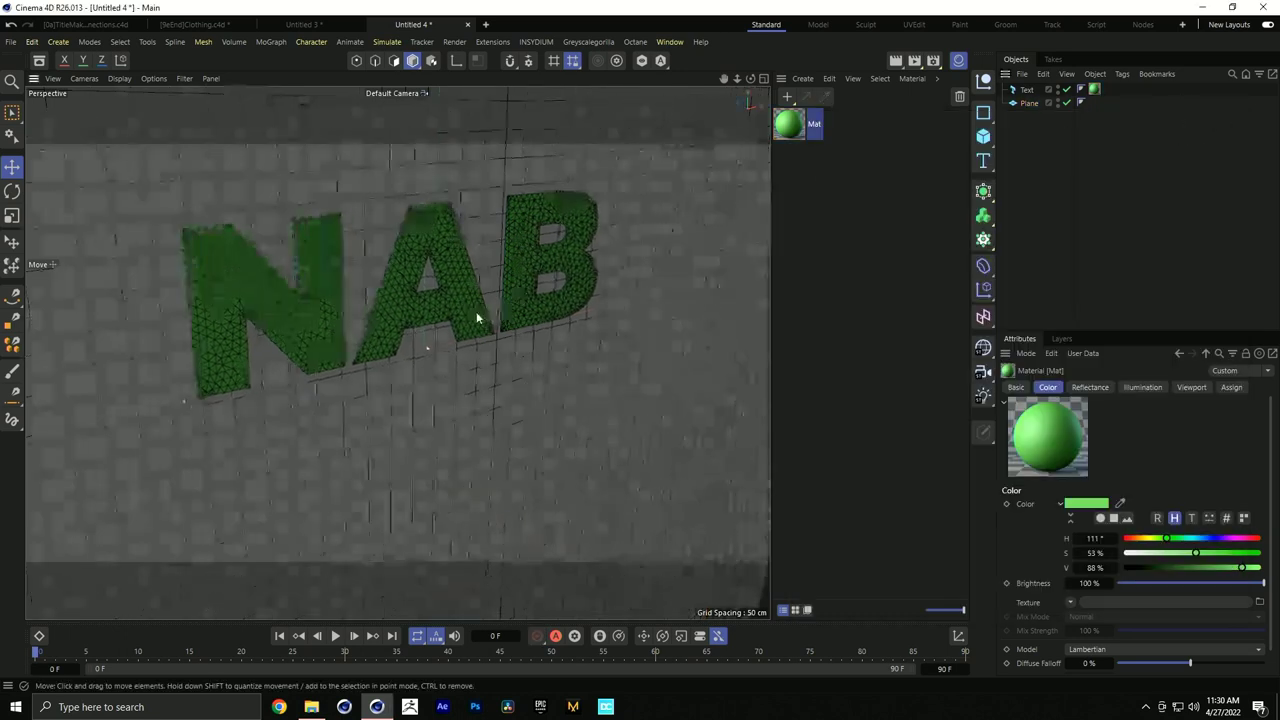
# Wrap the NAB text in a Connect object and bake it into one mesh
pyautogui.click(1027, 90)
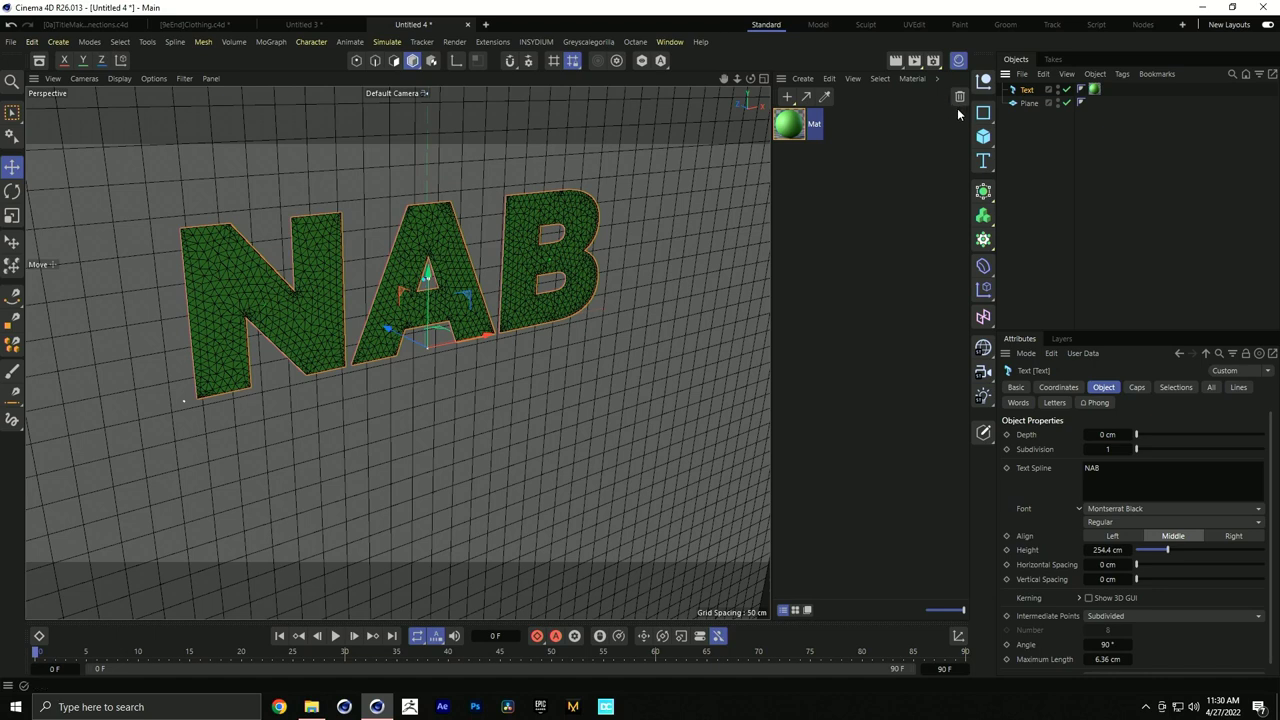
pyautogui.click(984, 191)
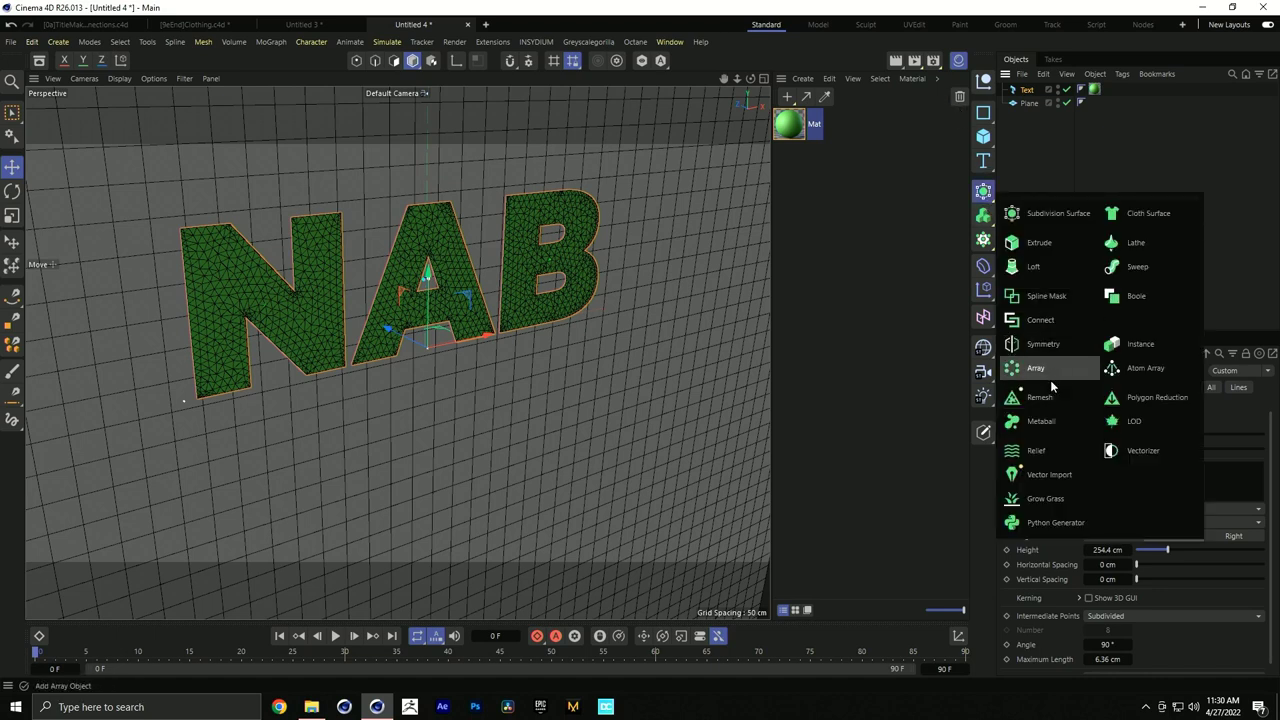
pyautogui.click(1035, 318)
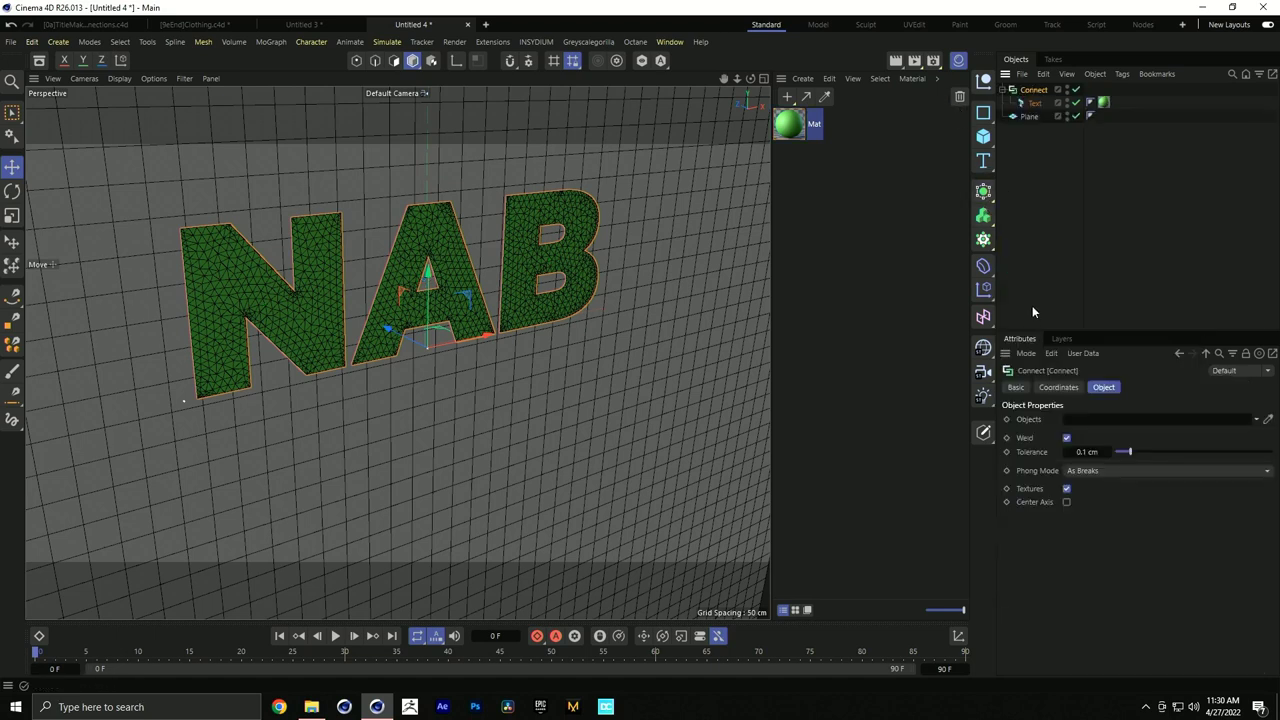
pyautogui.click(1002, 90)
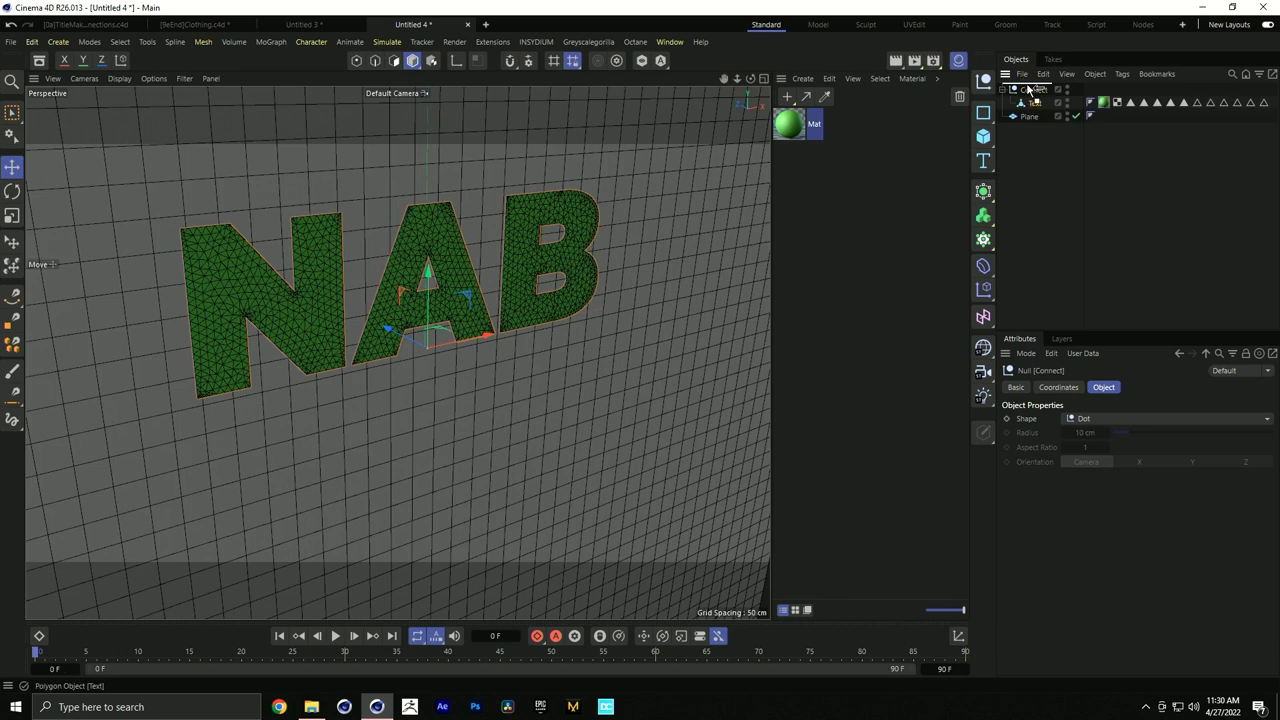
pyautogui.hotkey('ctrl', 'z')
pyautogui.hotkey('ctrl', 'z')
# Delete the text's polygon selection tags and hide the Material Manager for a wider view
pyautogui.click(1133, 89)
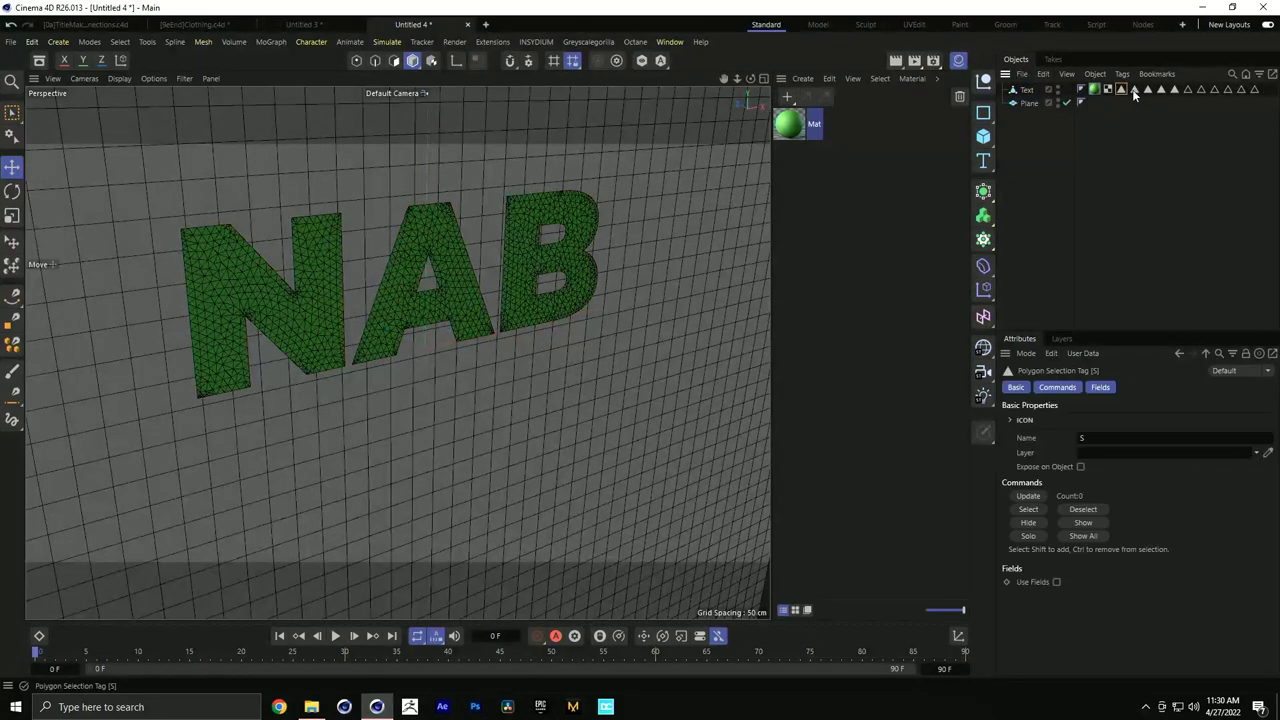
pyautogui.keyDown('shift'); pyautogui.click(1253, 89); pyautogui.keyUp('shift')
pyautogui.press('Delete')
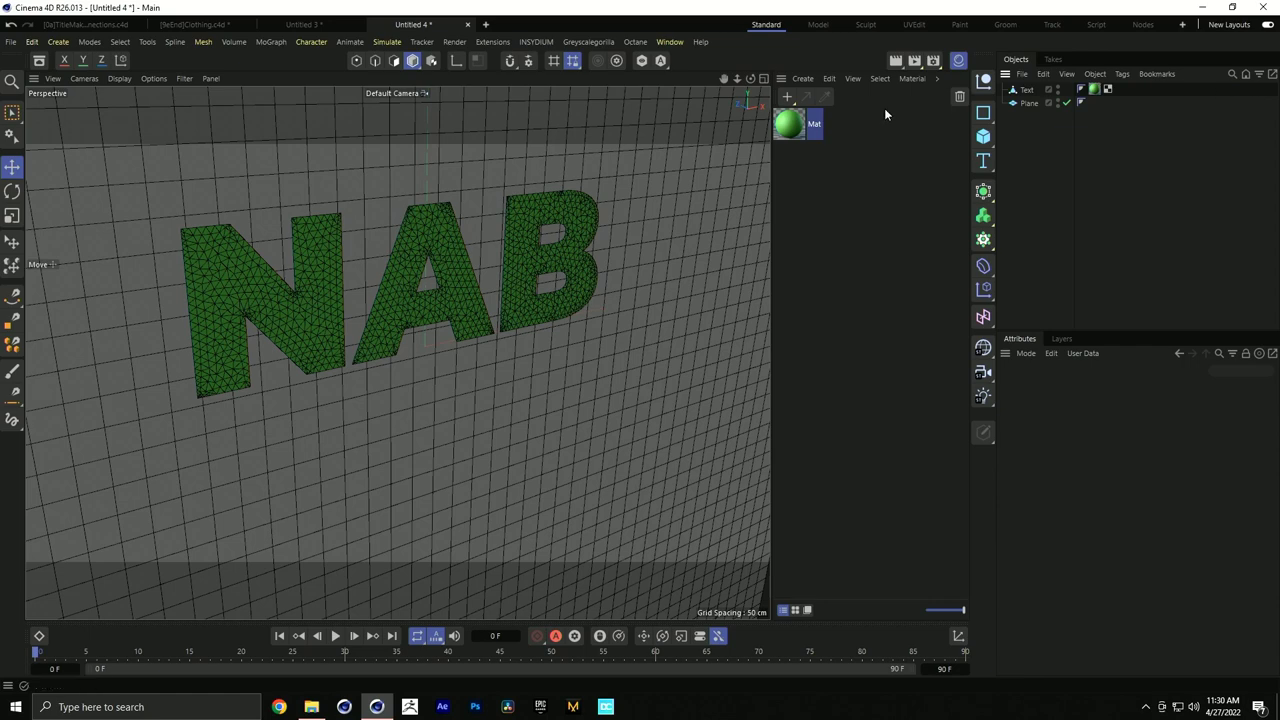
pyautogui.click(958, 60)
pyautogui.keyDown('alt'); pyautogui.moveTo(620, 230); pyautogui.dragTo(568, 305); pyautogui.keyUp('alt')
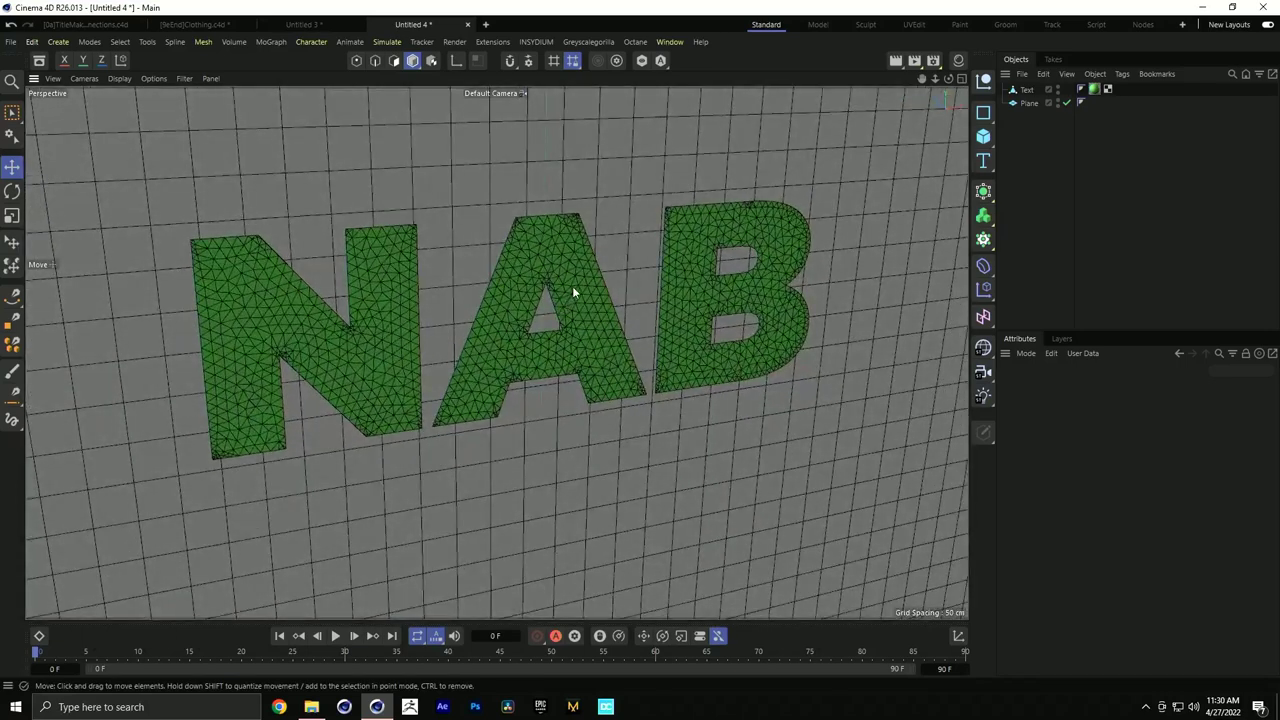
# Add a Cloth simulation tag to the Text object and play it to watch the letters fall
pyautogui.click(1027, 91)
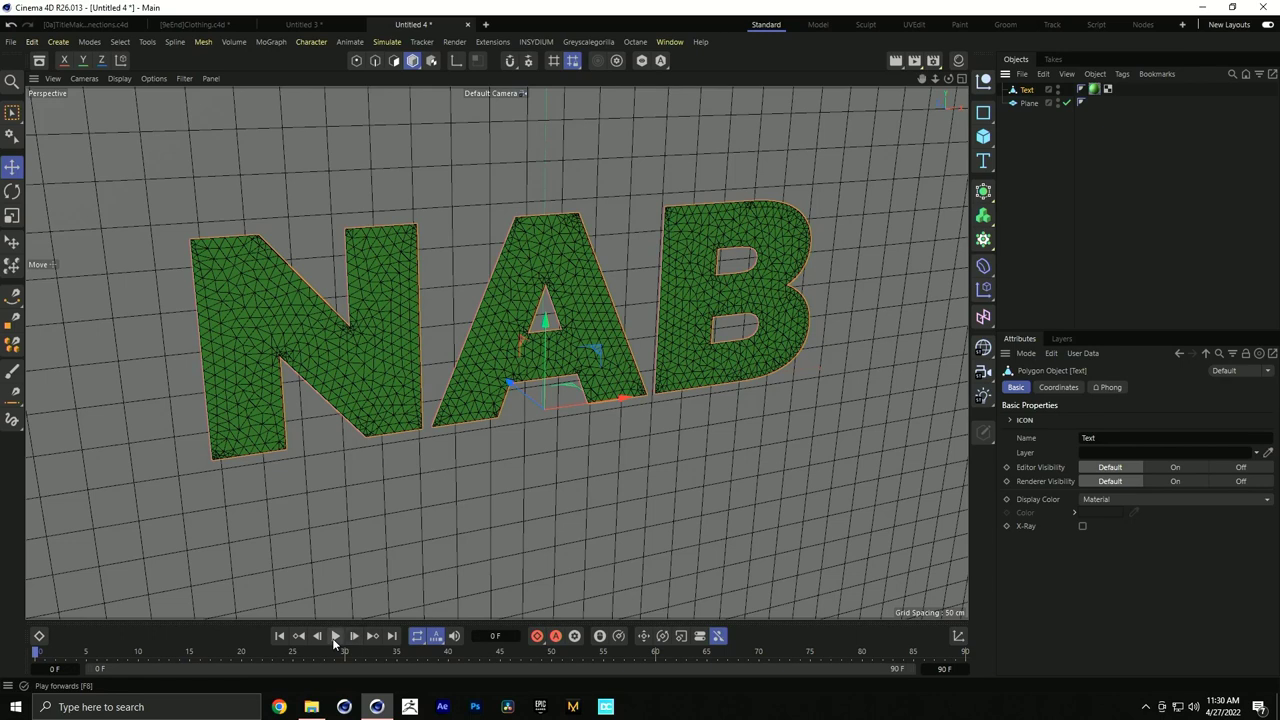
pyautogui.rightClick(1028, 103)
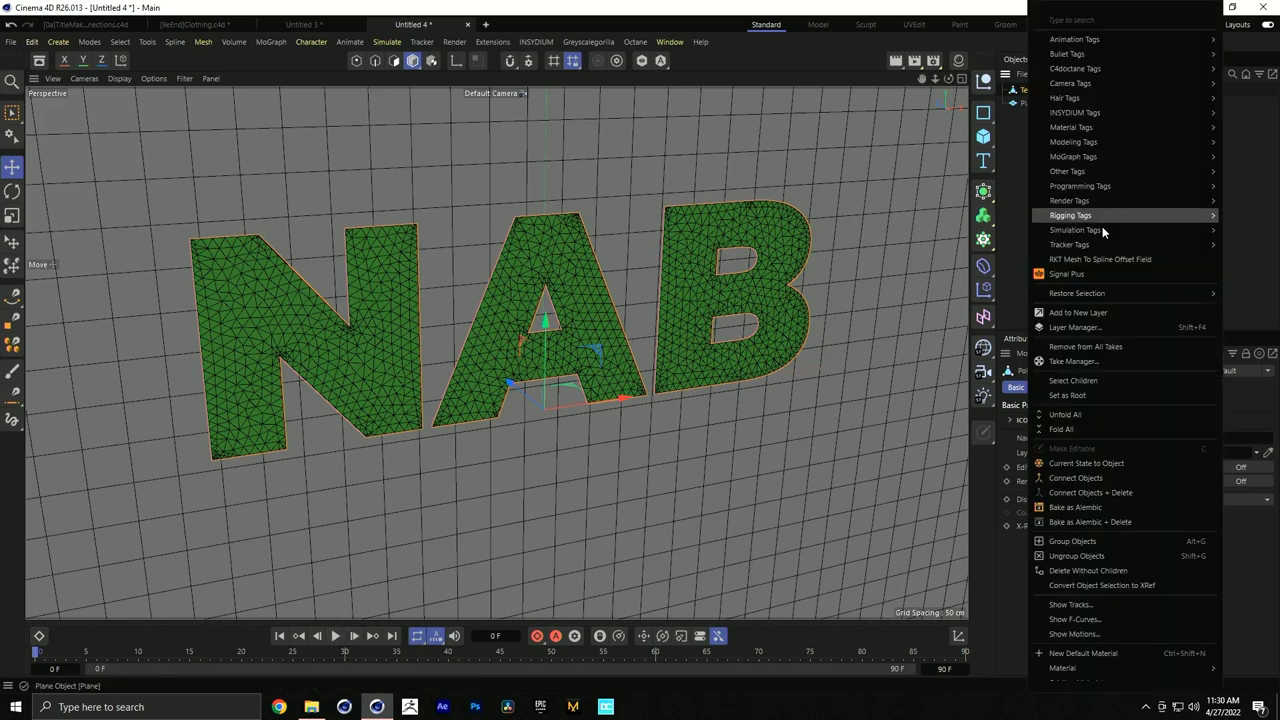
pyautogui.moveTo(1081, 240)
pyautogui.click(996, 239)
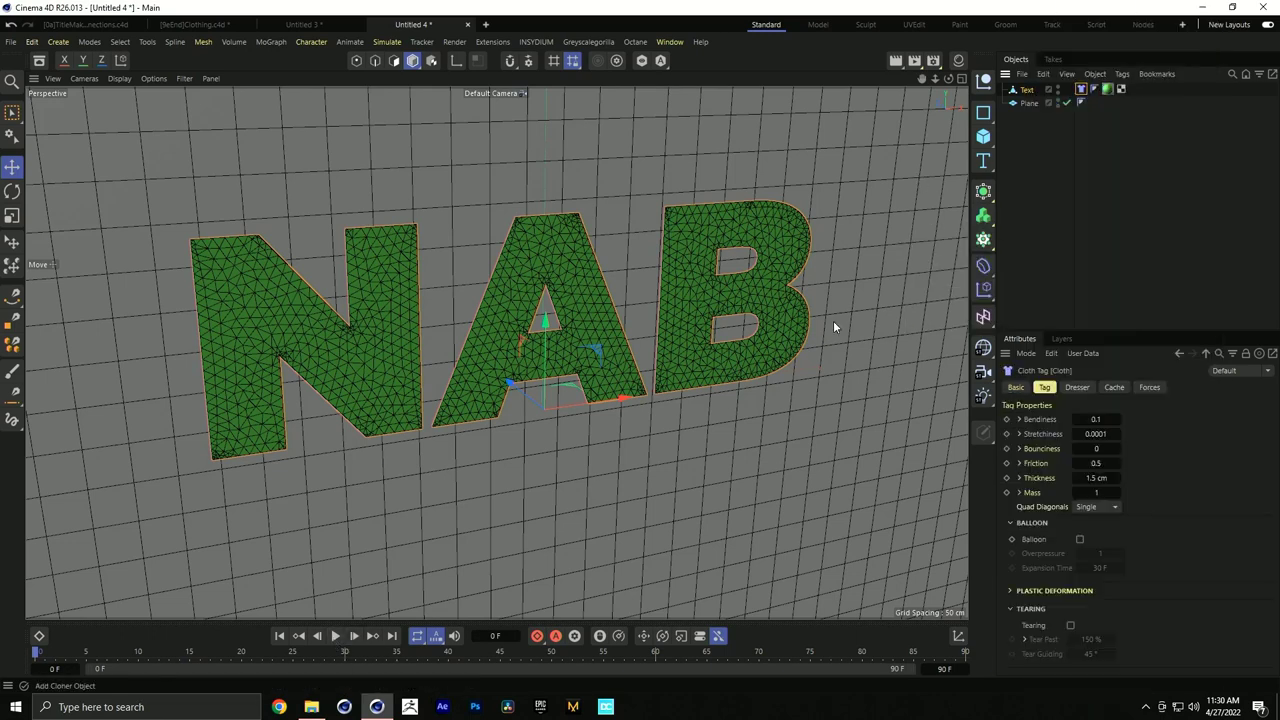
pyautogui.click(338, 636)
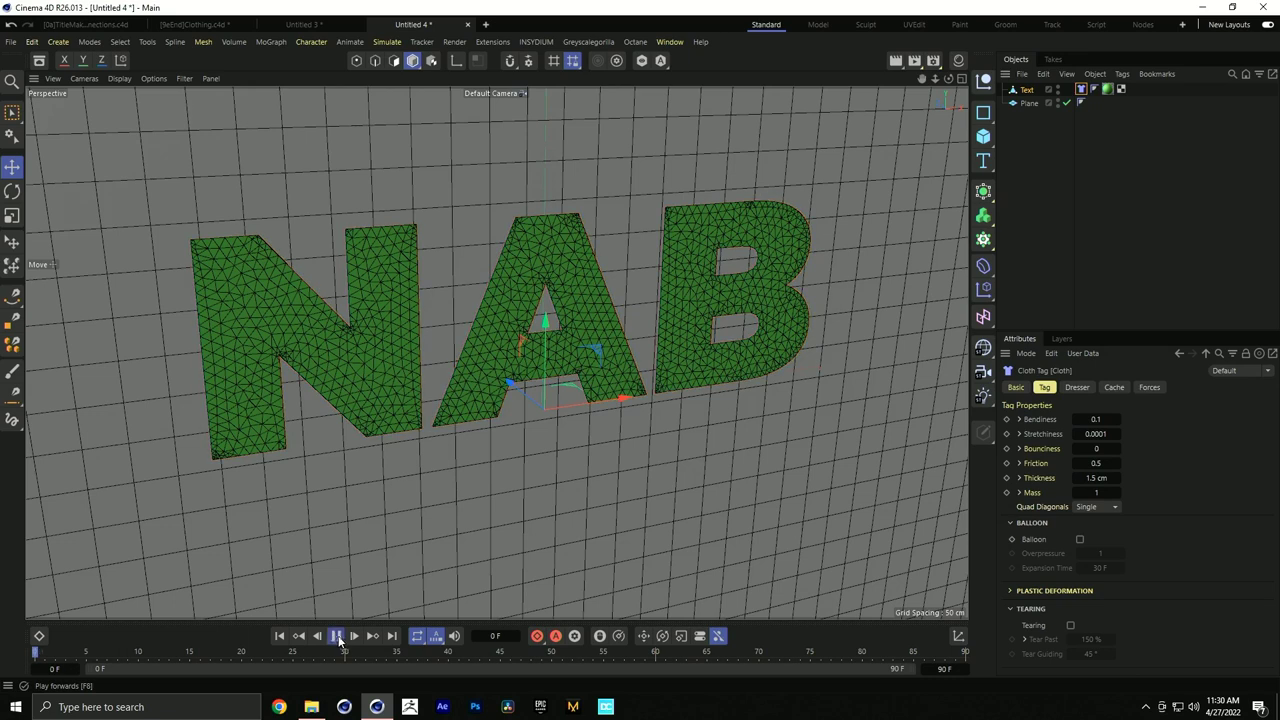
pyautogui.click(336, 636)
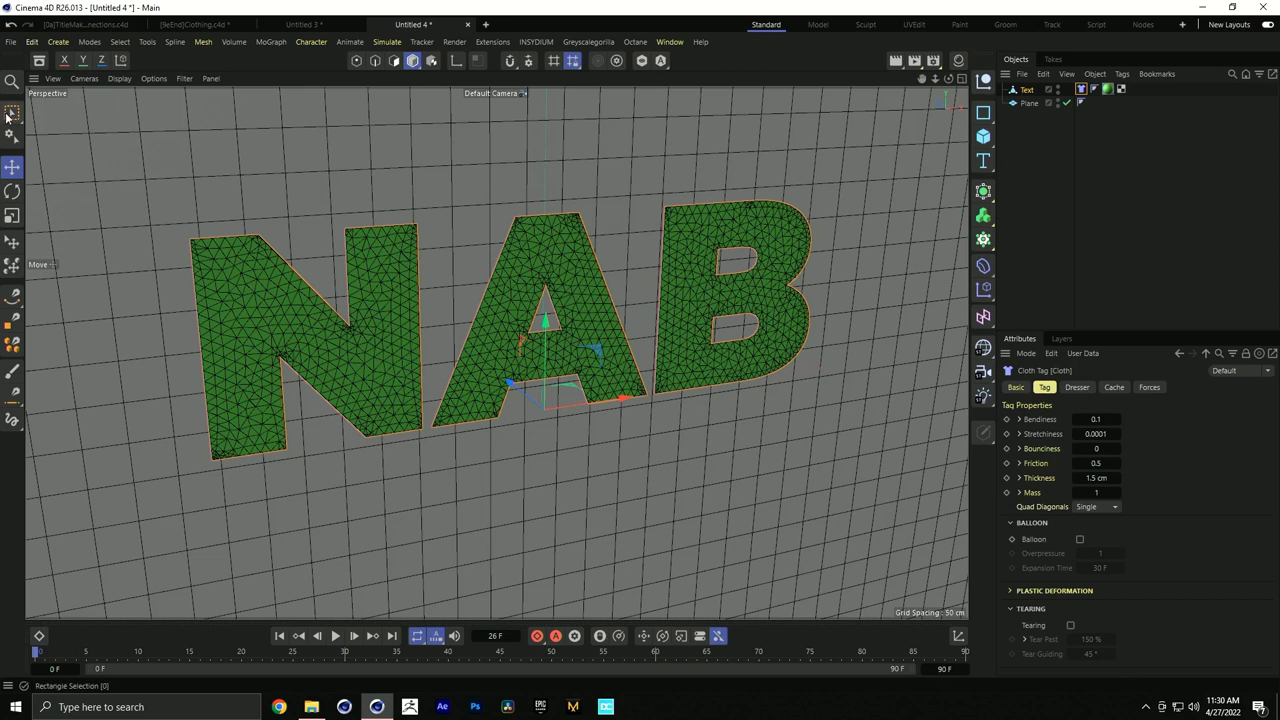
pyautogui.moveTo(12, 116); pyautogui.dragTo(75, 157)
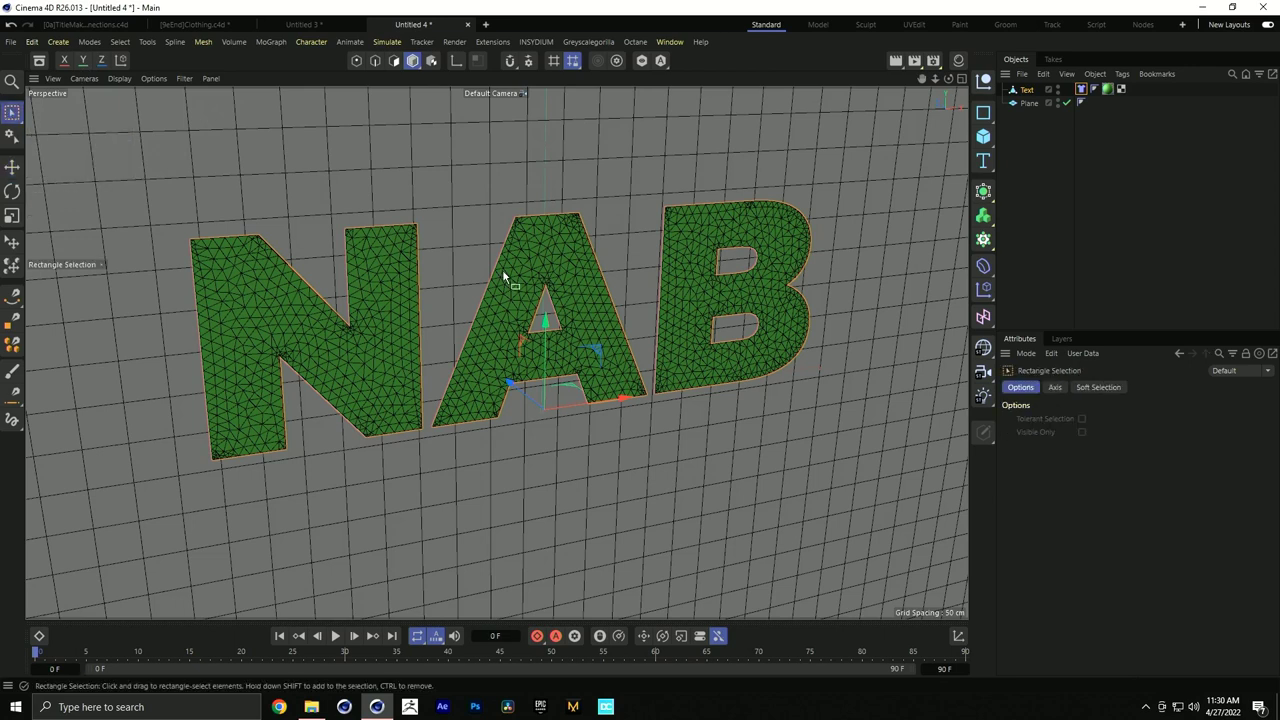
# In the maximised Front view, pin the top-edge points of N, A and B as Cloth fixed points
pyautogui.middleClick(474, 391)
pyautogui.middleClick(612, 460)
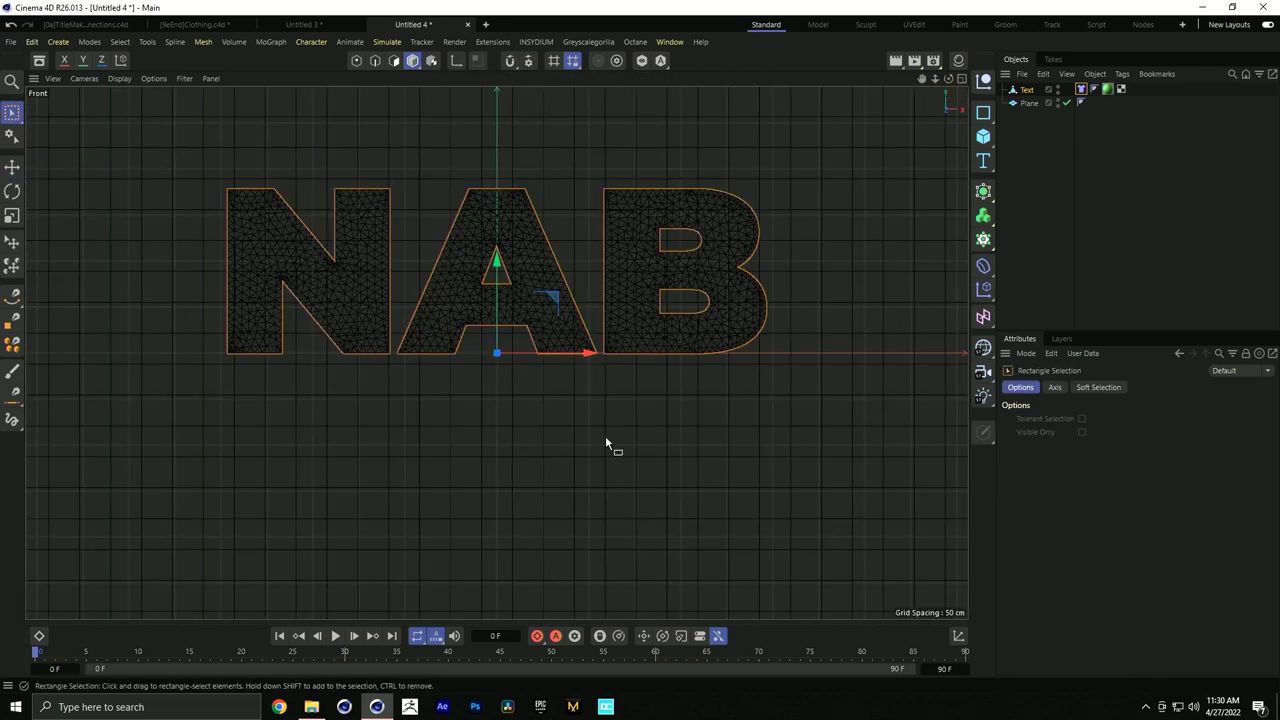
pyautogui.click(356, 61)
pyautogui.moveTo(154, 144); pyautogui.dragTo(871, 192)
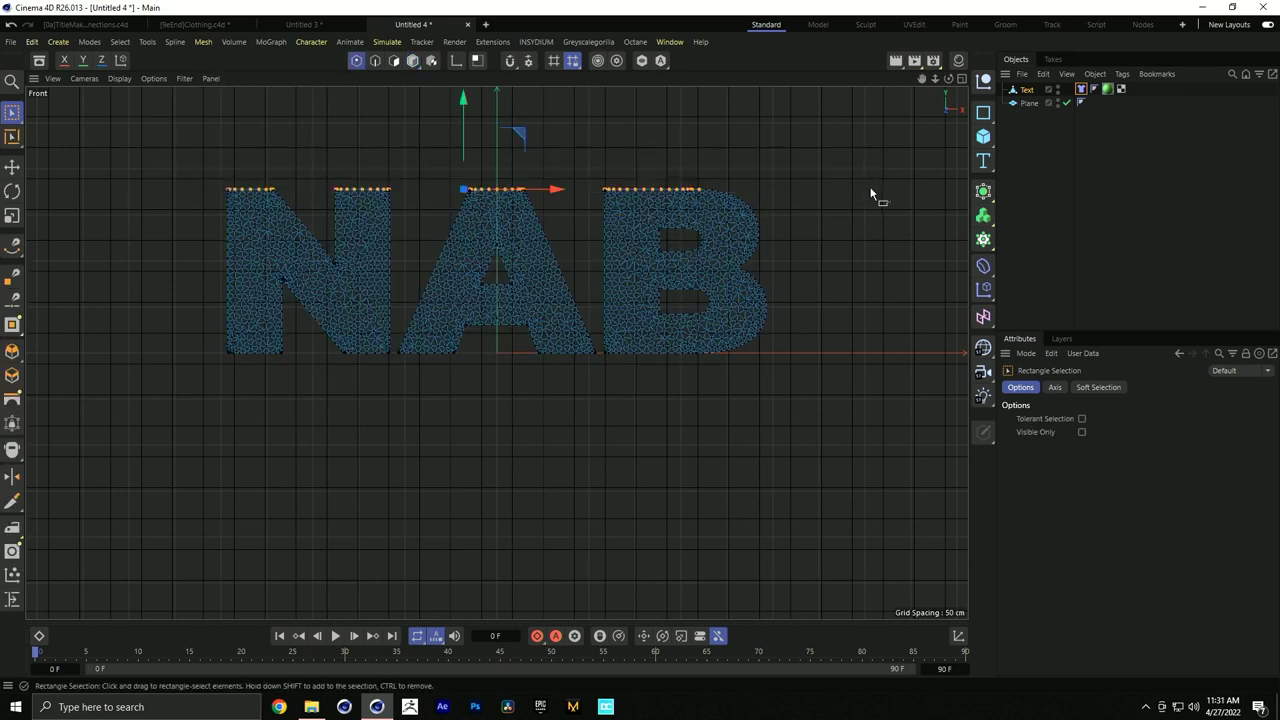
pyautogui.click(1081, 89)
pyautogui.click(1077, 387)
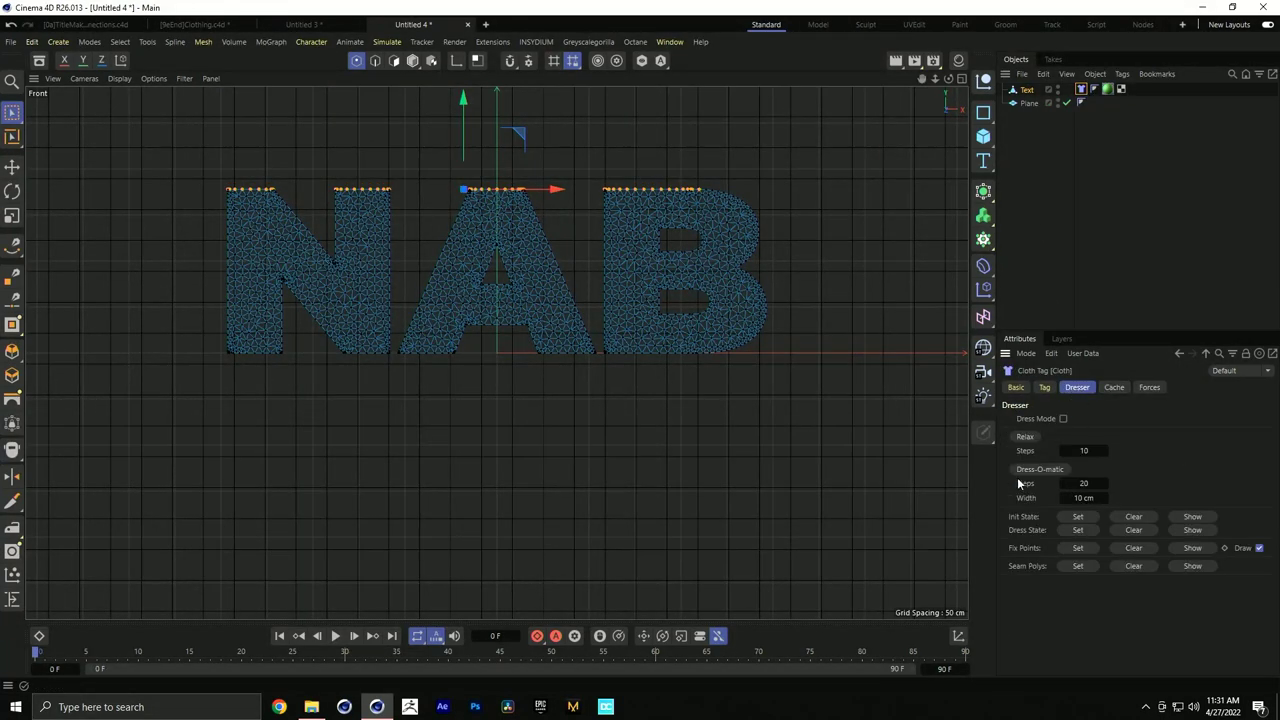
pyautogui.click(1078, 548)
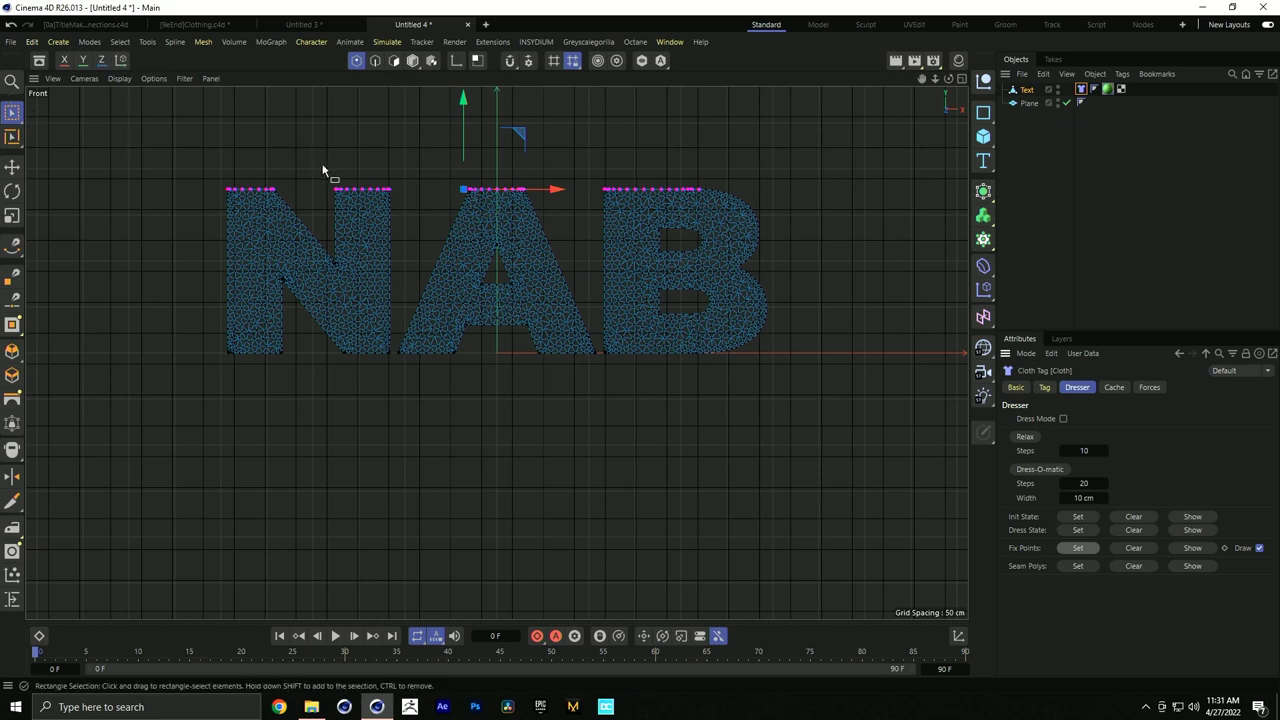
pyautogui.press('F1')
# Play the simulation to test the hanging letters, then clear the Cloth fixed points
pyautogui.click(335, 636)
pyautogui.click(412, 61)
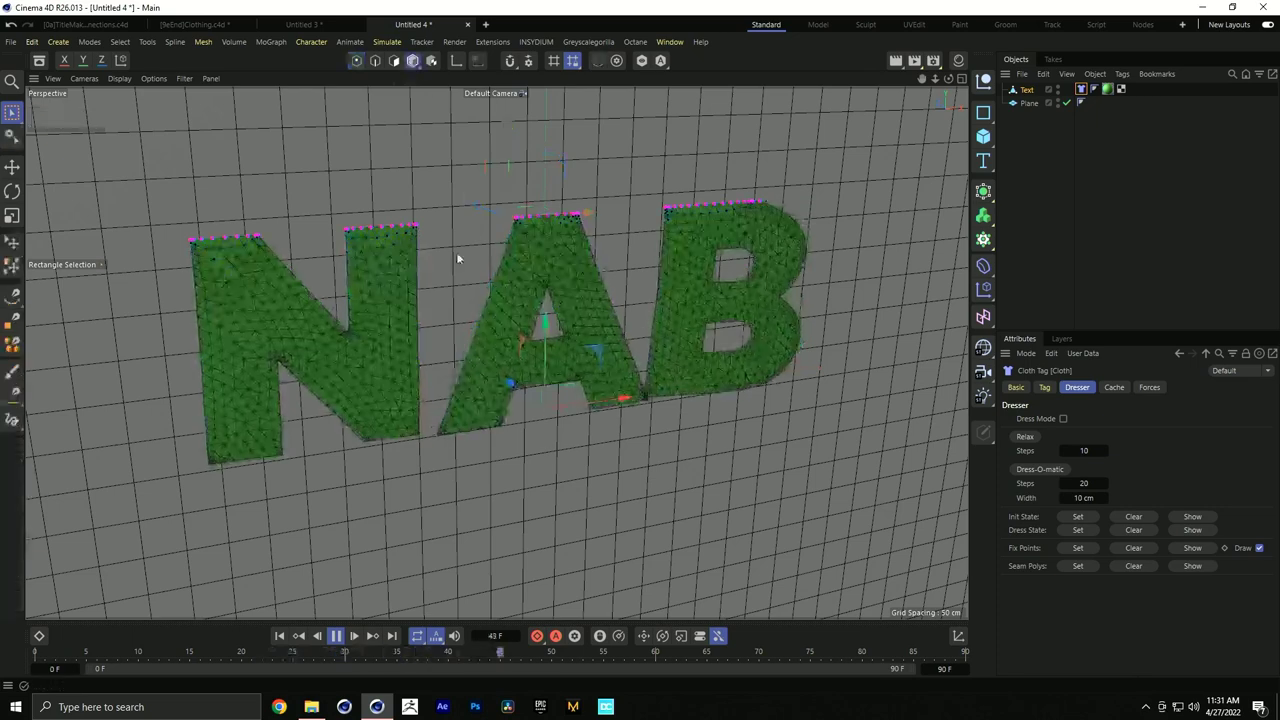
pyautogui.click(277, 638)
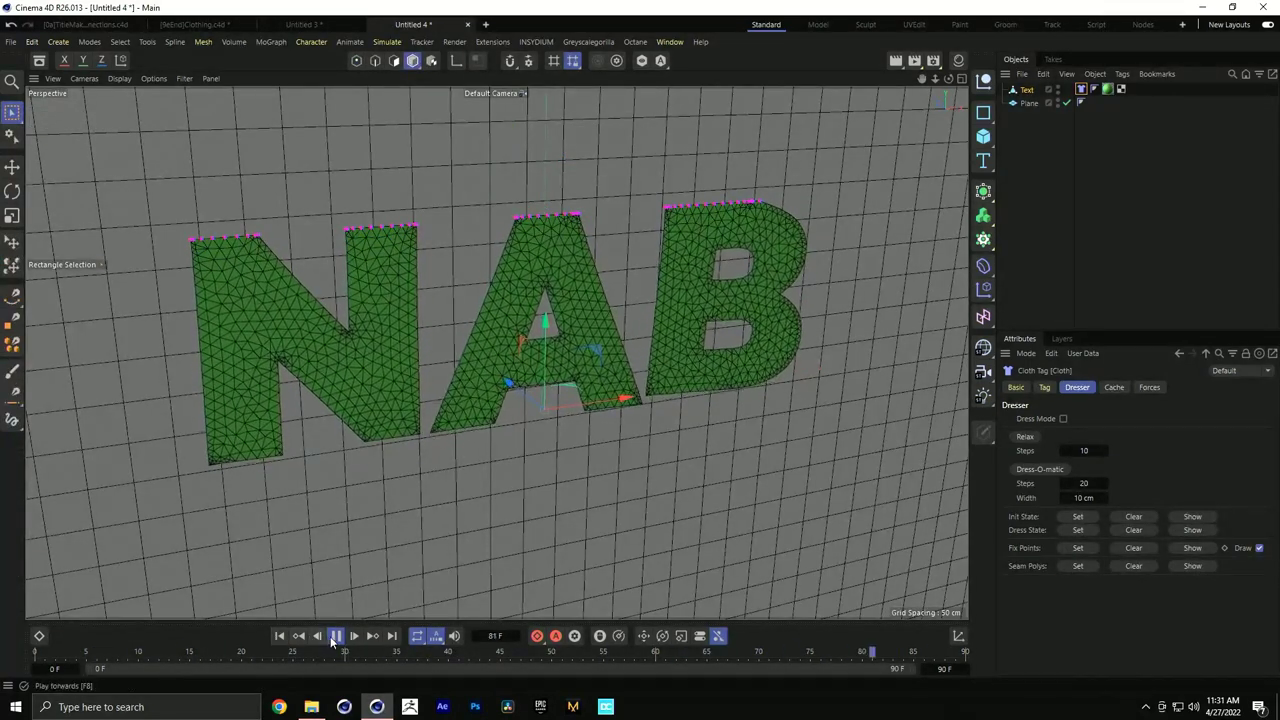
pyautogui.click(279, 636)
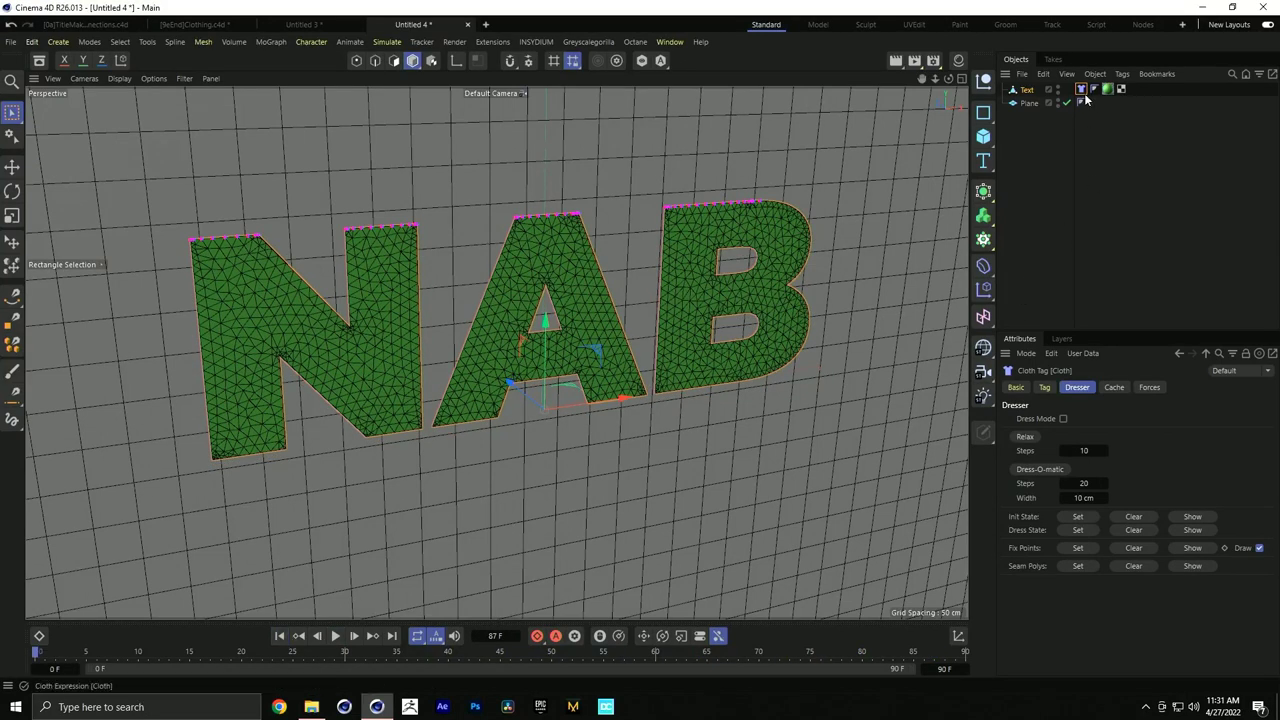
pyautogui.click(1134, 549)
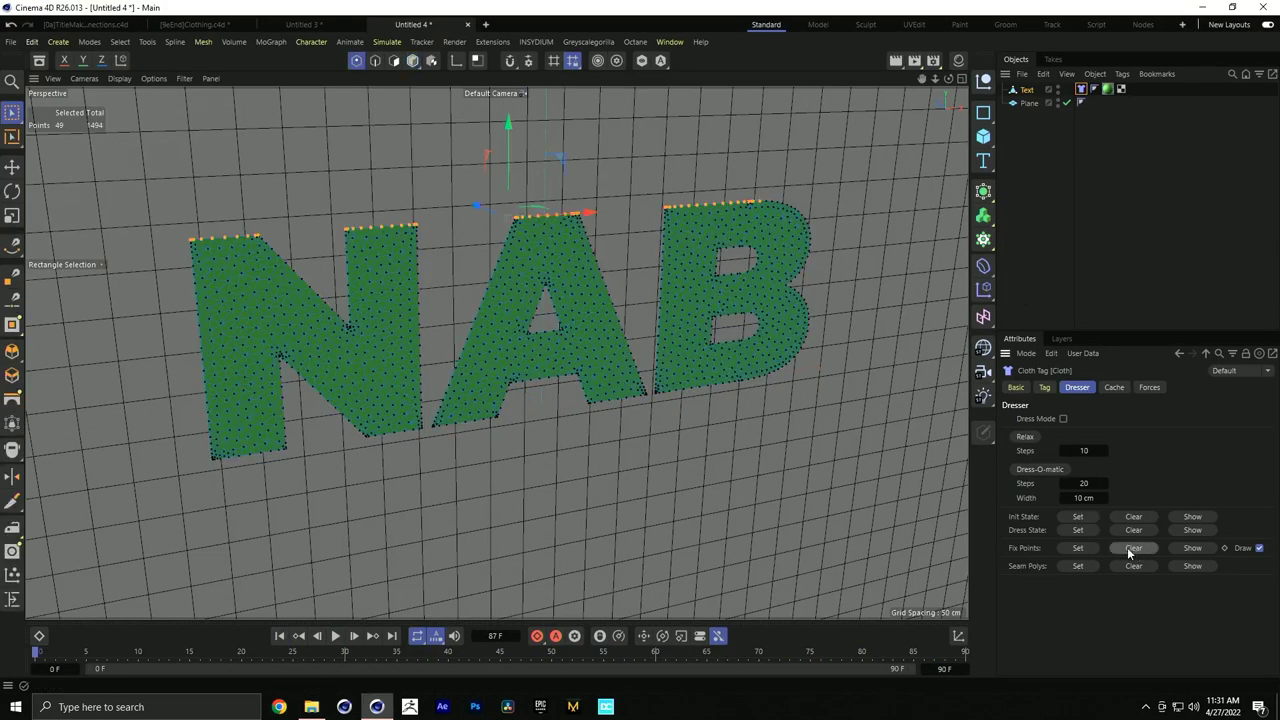
# Live-select the points at the bottom corners of the letters
pyautogui.click(1057, 211)
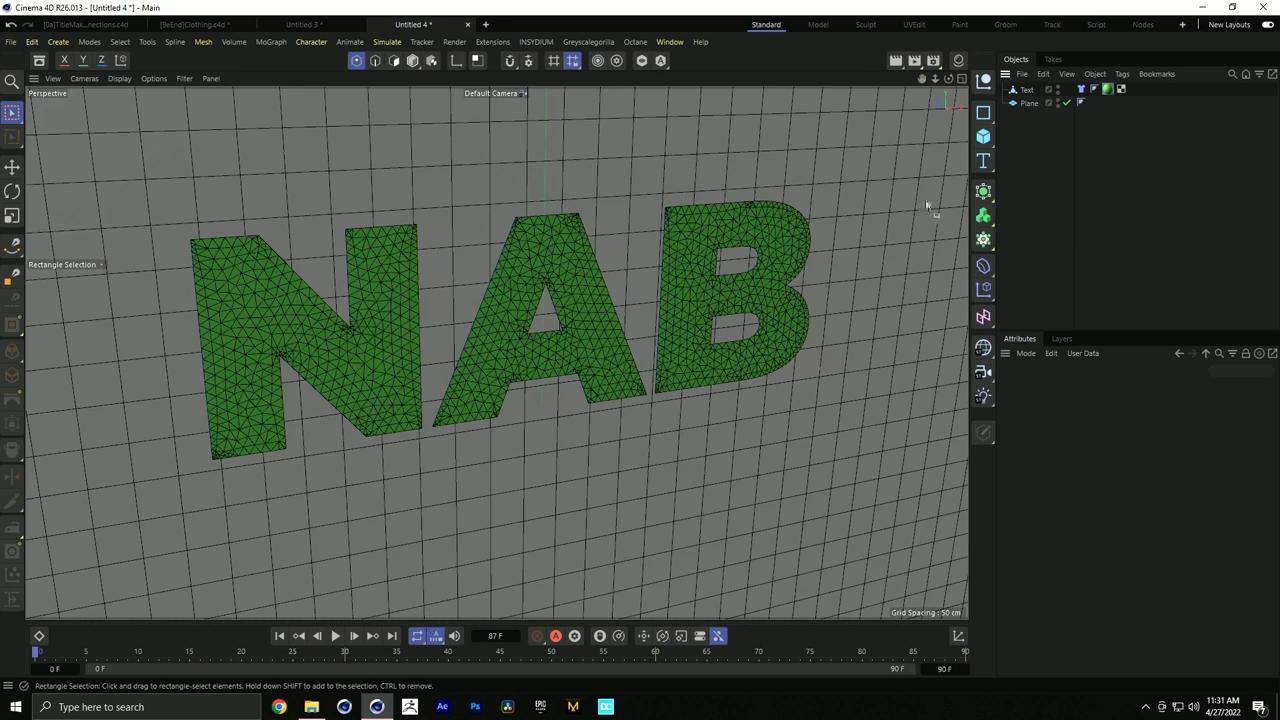
pyautogui.click(1027, 89)
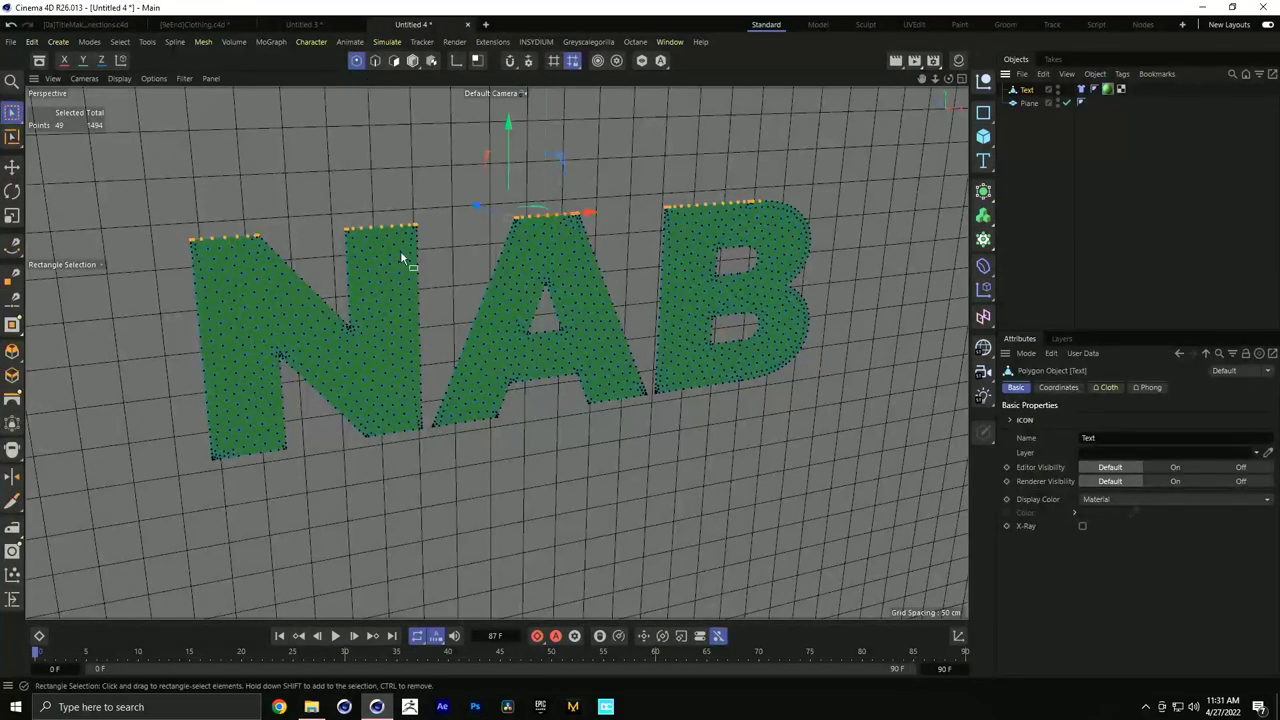
pyautogui.click(12, 112)
pyautogui.click(60, 128)
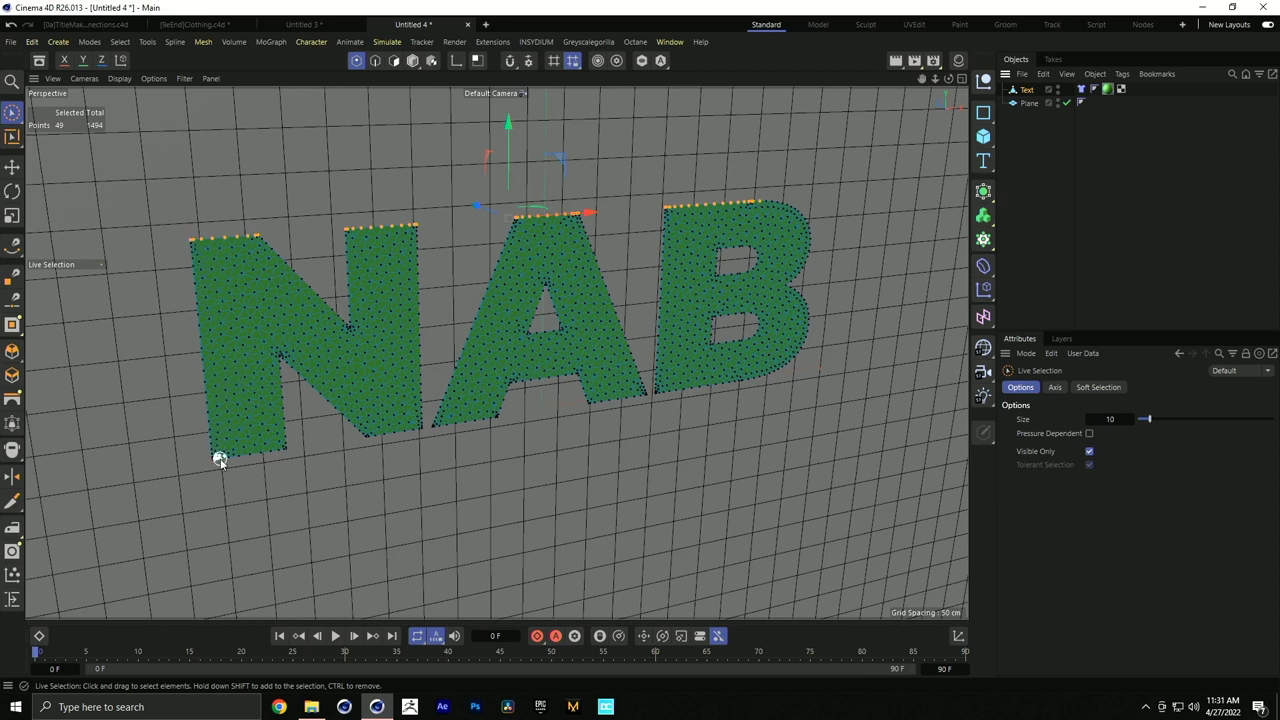
pyautogui.moveTo(224, 457)
pyautogui.mouseDown()
pyautogui.moveTo(216, 470)
pyautogui.moveTo(208, 455)
pyautogui.mouseUp()
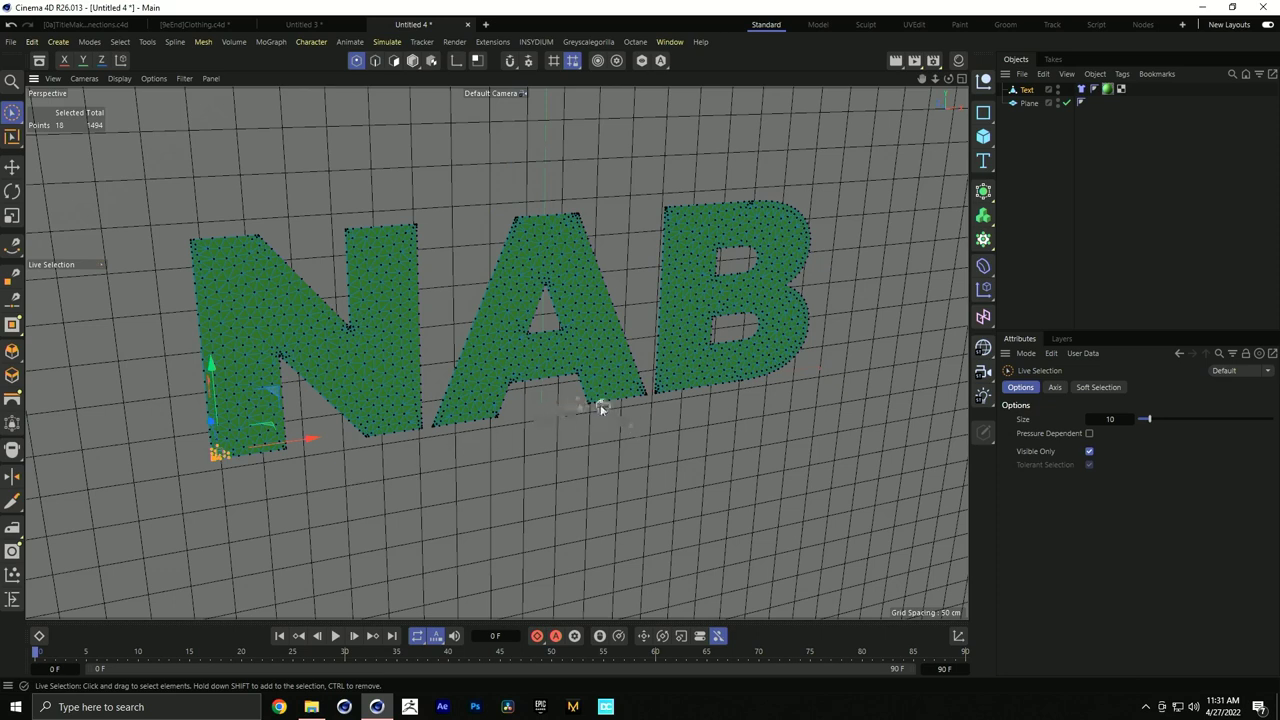
pyautogui.keyDown('shift'); pyautogui.click(587, 420); pyautogui.keyUp('shift')
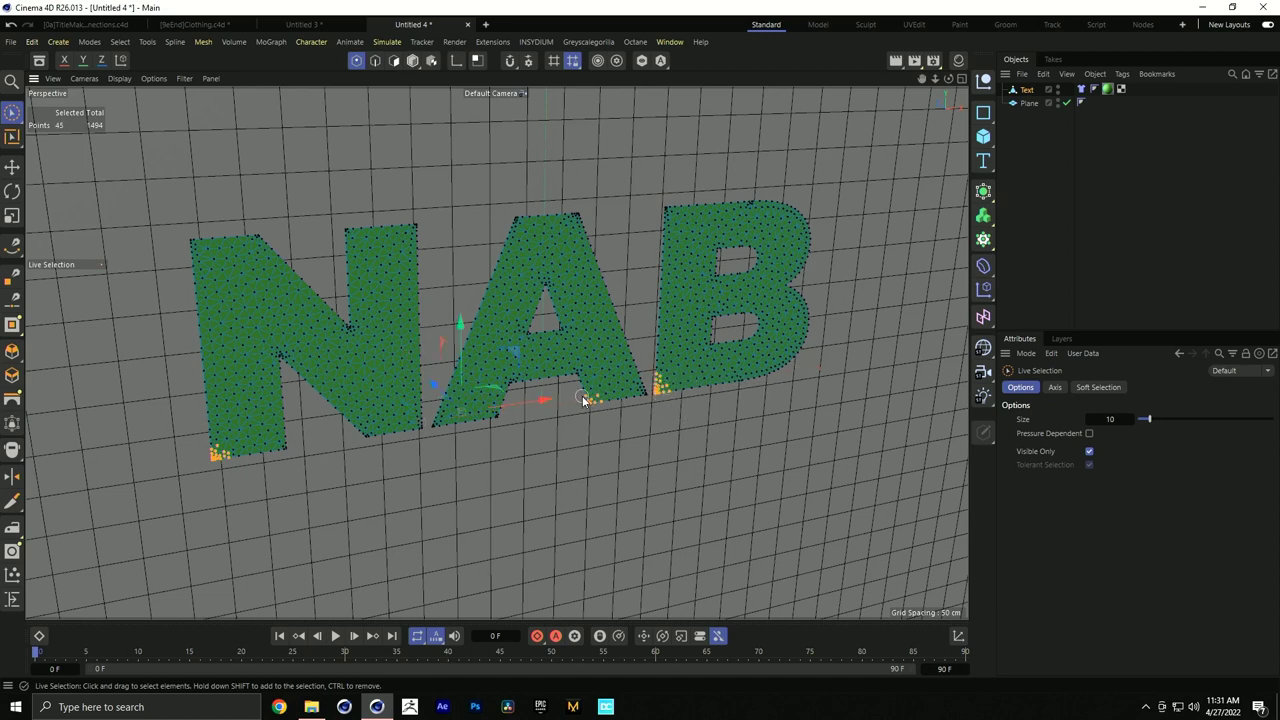
# Store the bottom-corner points as a point selection named 'start'
pyautogui.keyDown('shift'); pyautogui.click(212, 452); pyautogui.keyUp('shift')
pyautogui.click(120, 41)
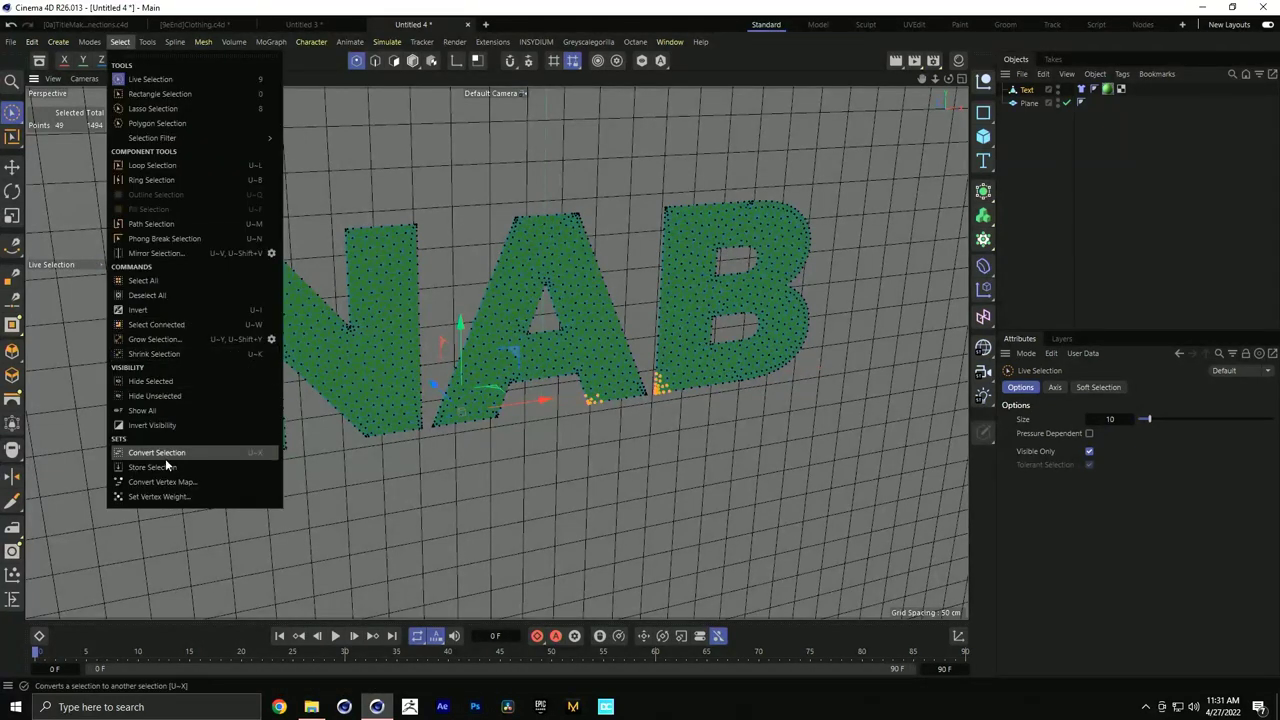
pyautogui.click(165, 467)
pyautogui.click(1145, 437)
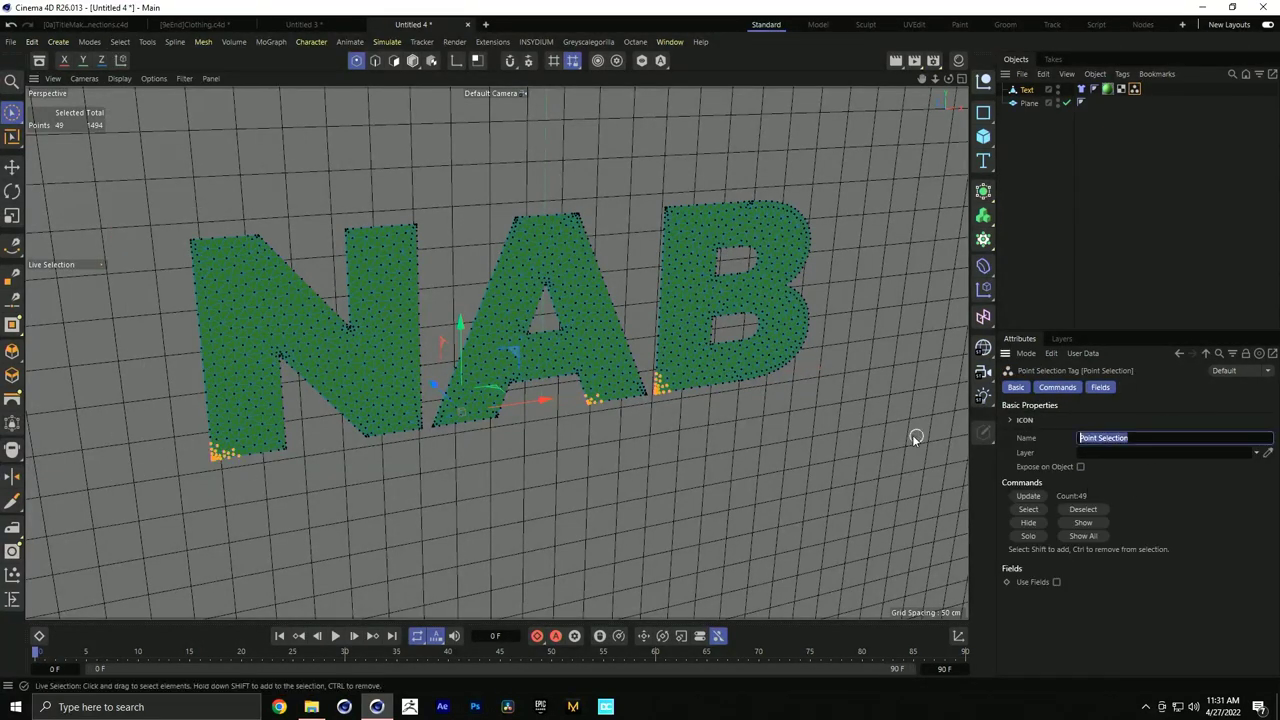
pyautogui.write('start')
pyautogui.press('Return')
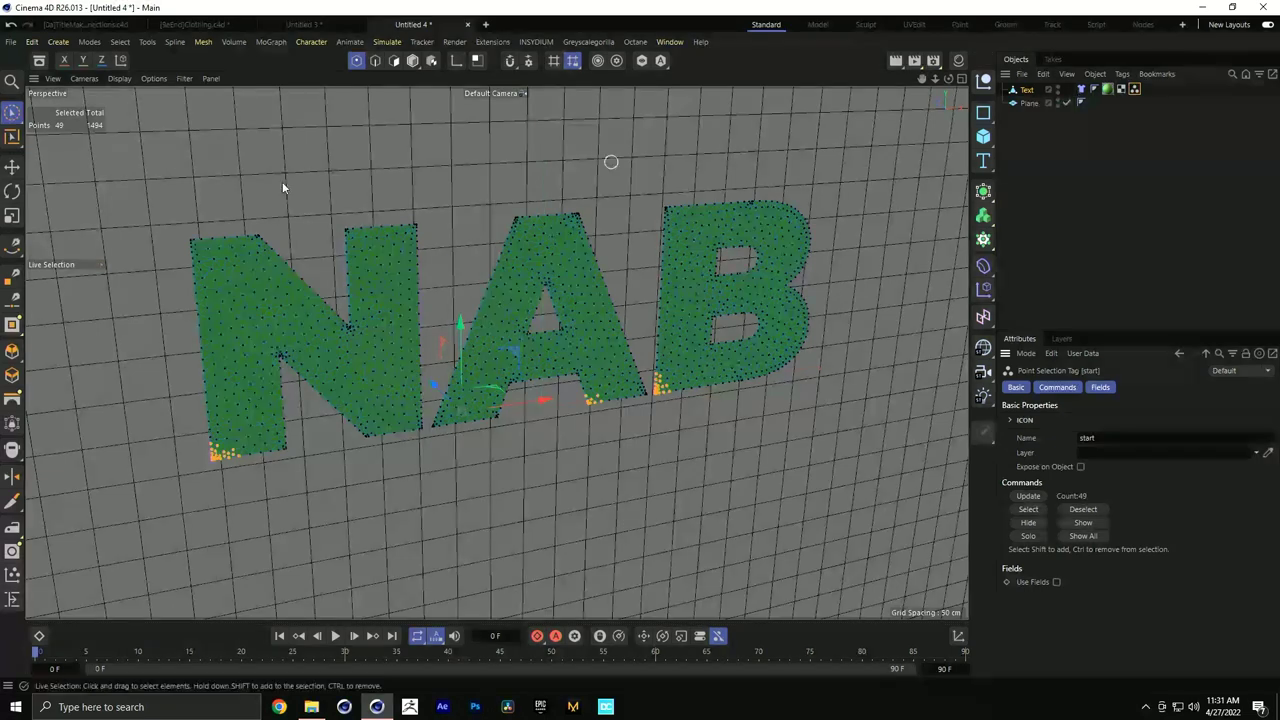
# Create a Vertex Map from the selected points with Set Vertex Weight
pyautogui.click(122, 43)
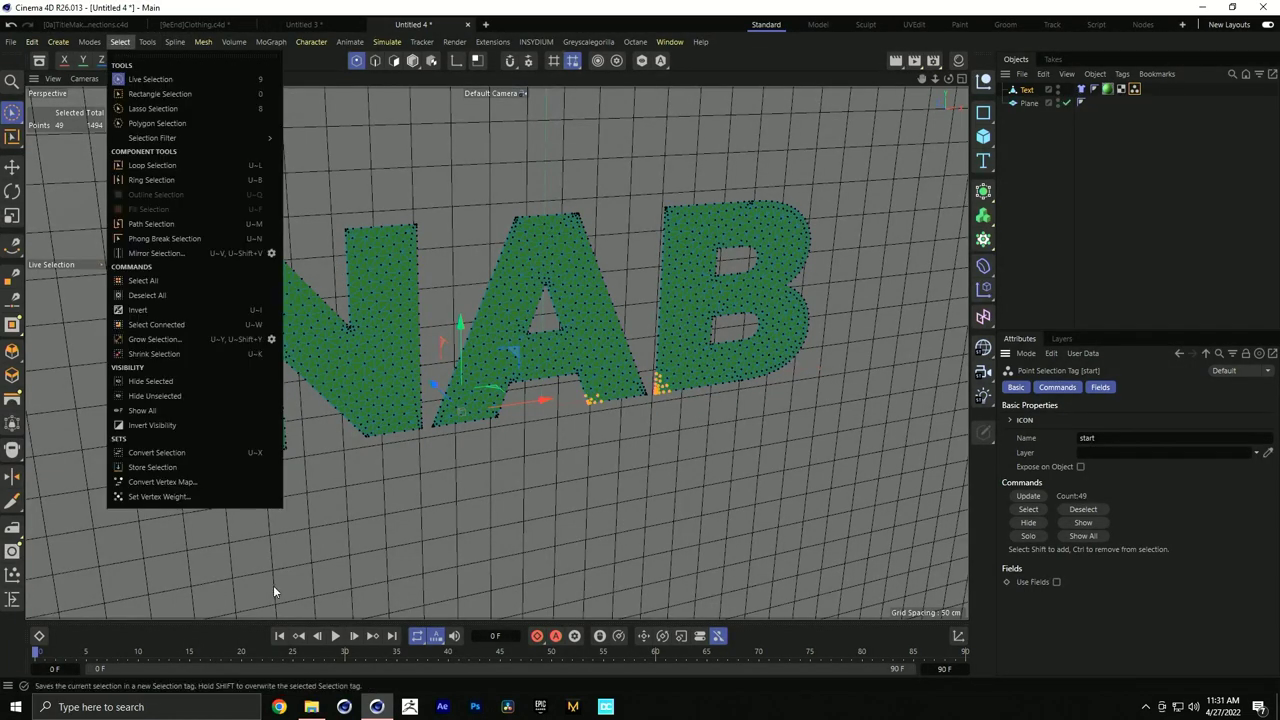
pyautogui.click(181, 496)
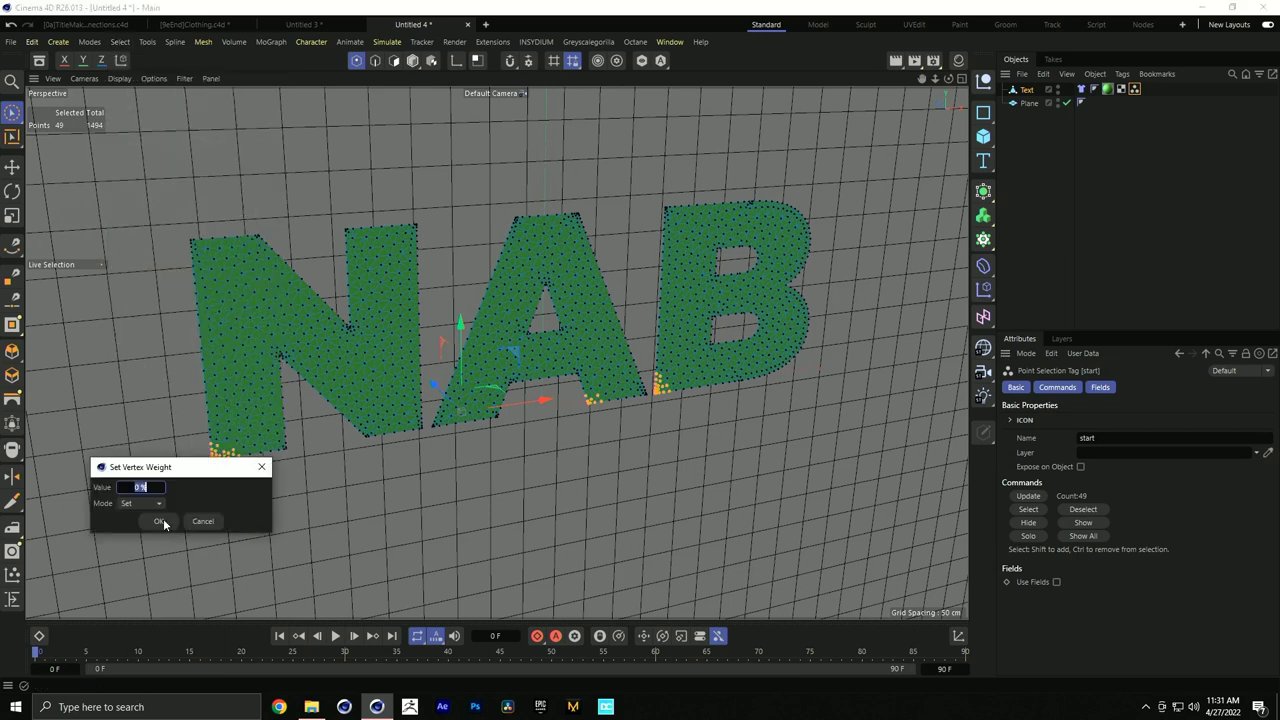
pyautogui.click(160, 521)
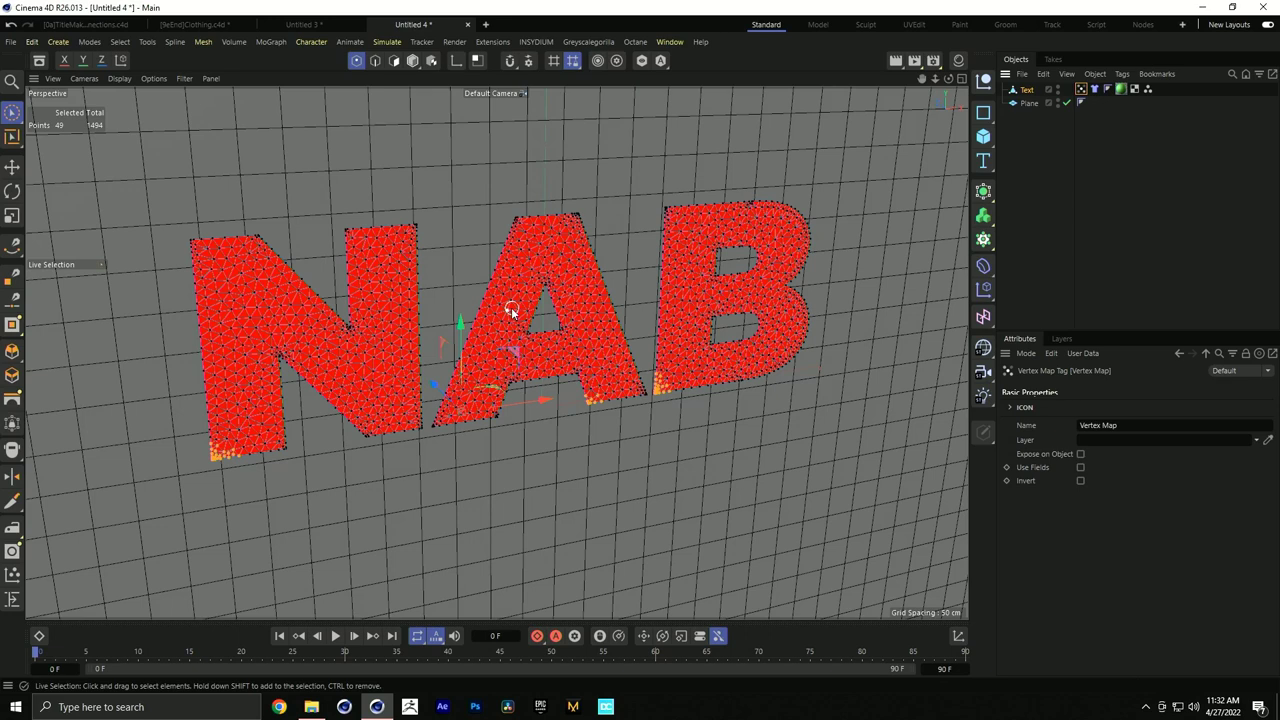
# Enable Use Fields on the text's Vertex Map and delete its Freeze layer
pyautogui.doubleClick(1080, 89)
pyautogui.moveTo(606, 200)
pyautogui.mouseDown()
pyautogui.moveTo(663, 371)
pyautogui.moveTo(271, 349)
pyautogui.moveTo(449, 191)
pyautogui.mouseUp()
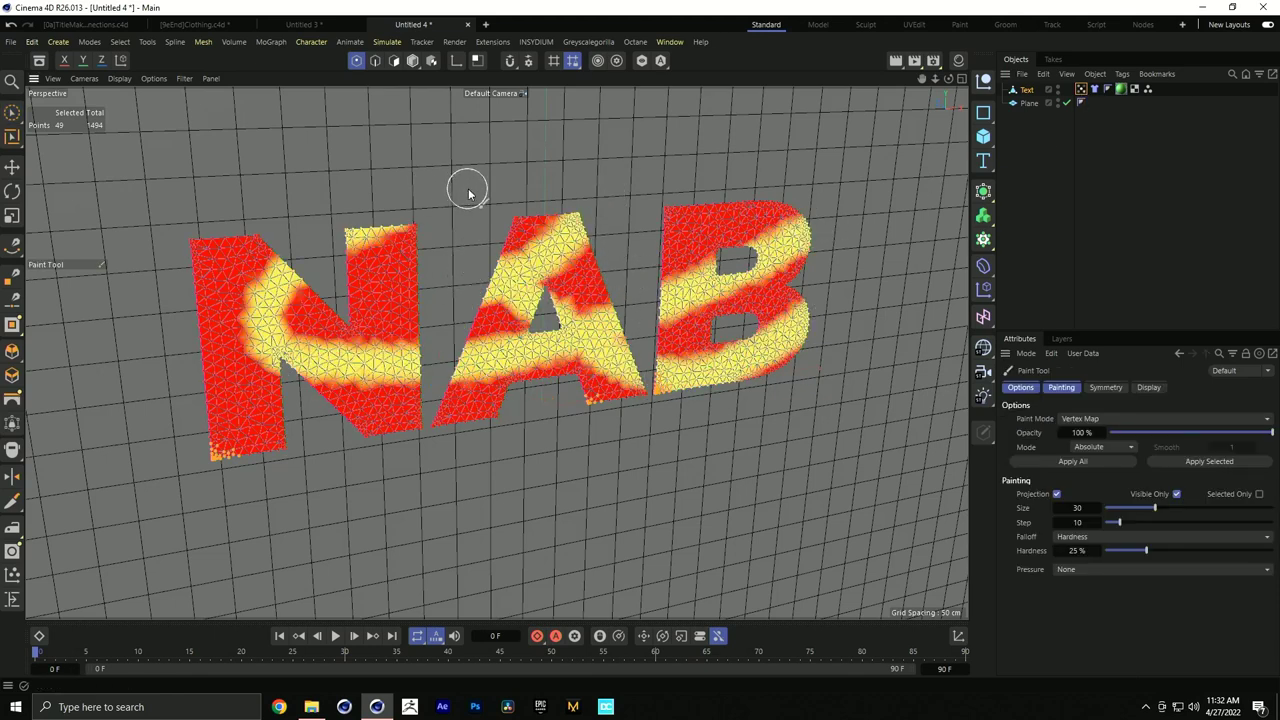
pyautogui.hotkey('ctrl', 'z')
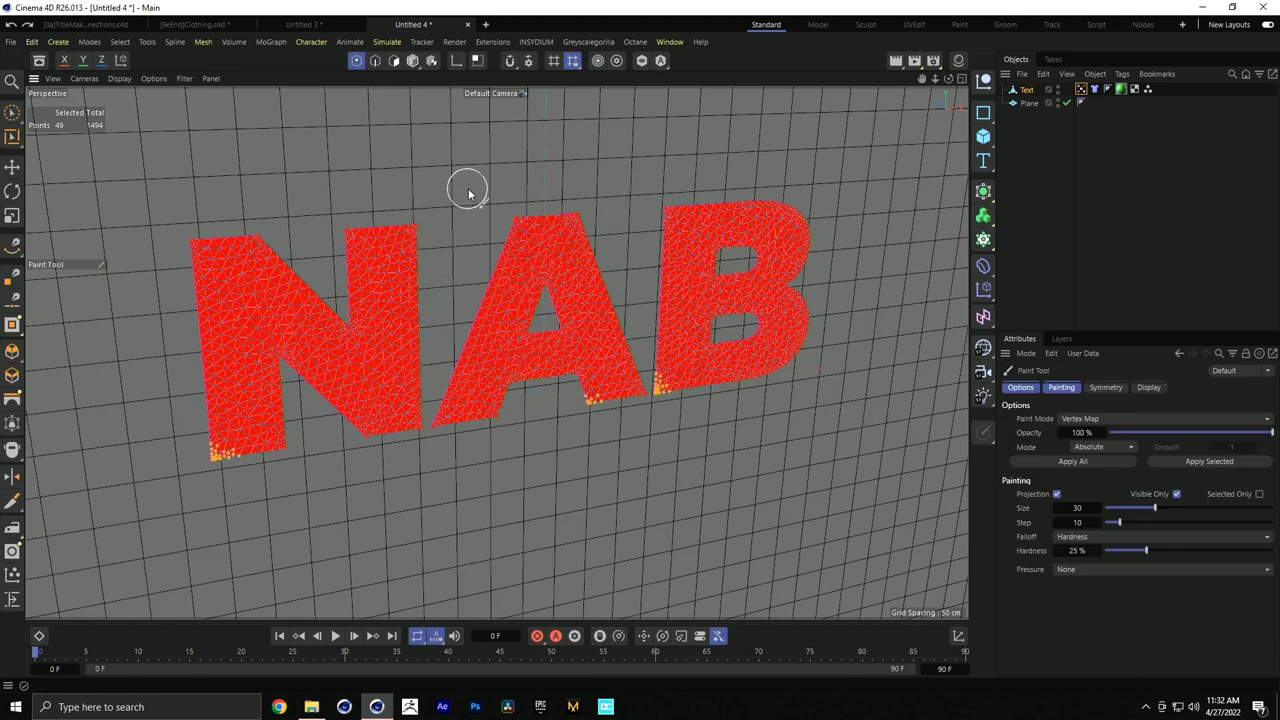
pyautogui.click(1081, 89)
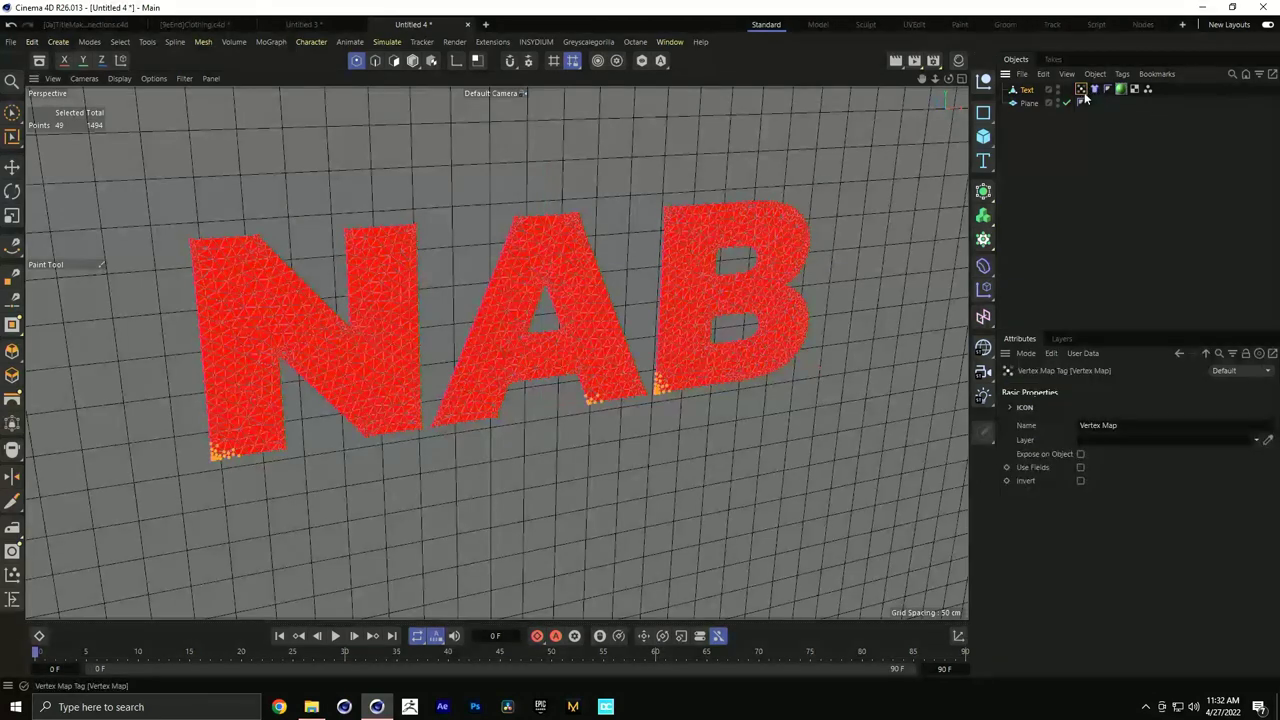
pyautogui.click(1081, 468)
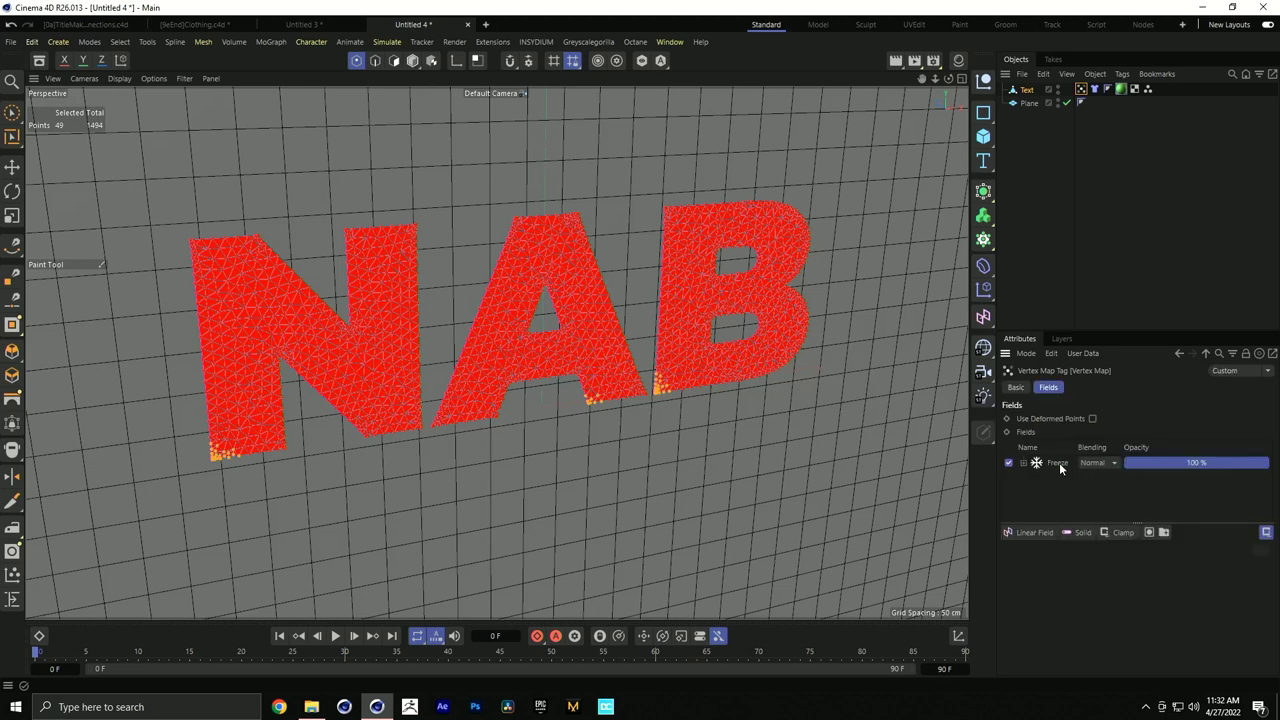
pyautogui.click(1058, 464)
pyautogui.press('Delete')
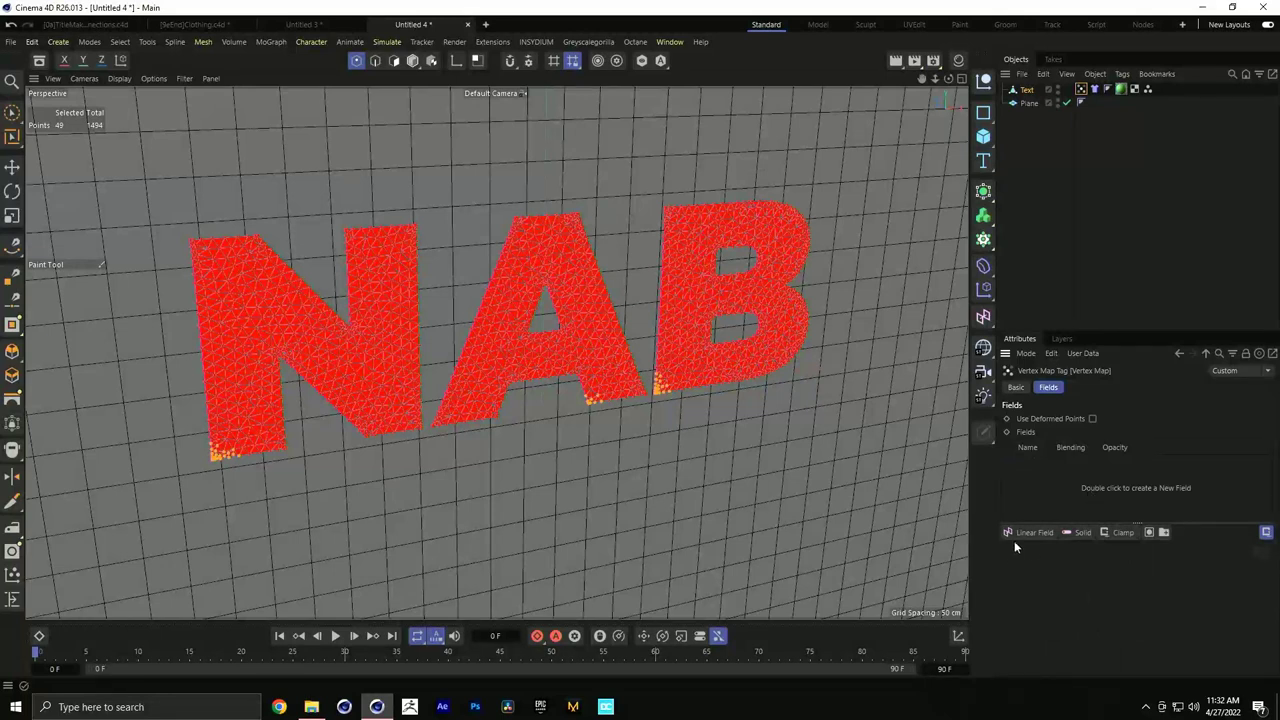
# Add the 'start' selection tag as the Vertex Map's field layer
pyautogui.moveTo(1145, 89); pyautogui.dragTo(1038, 503)
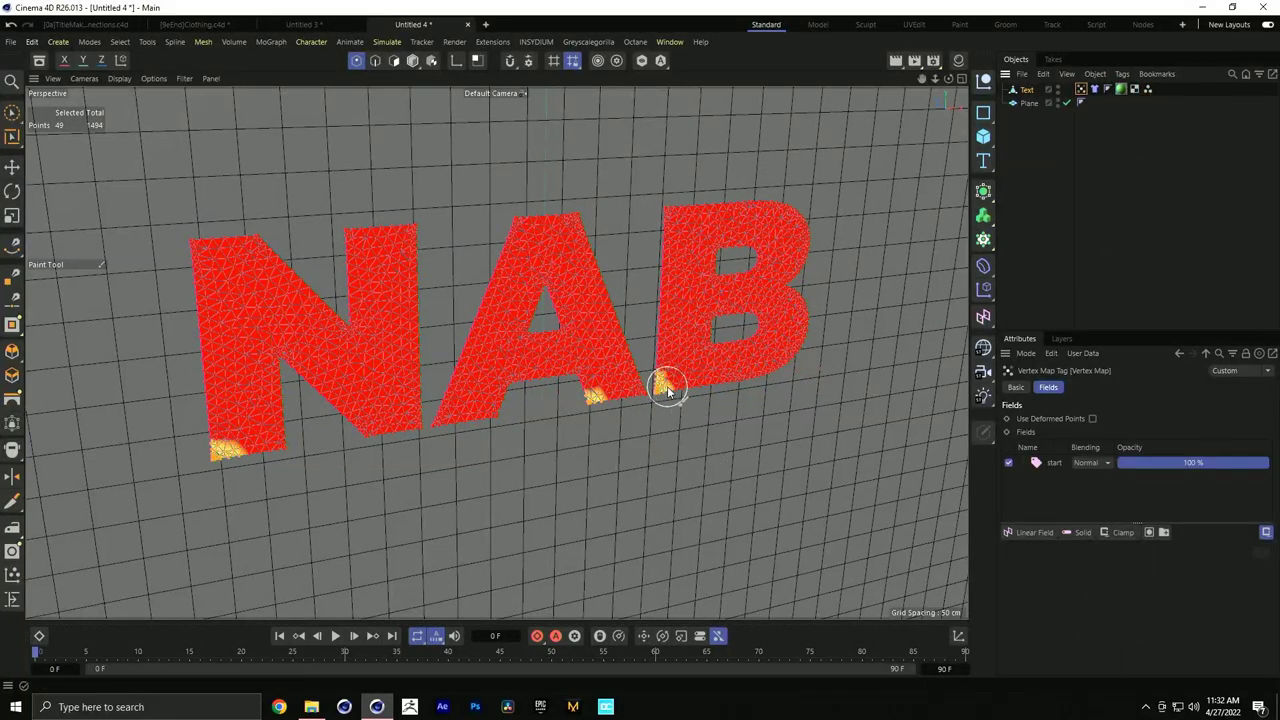
pyautogui.scroll(5, 677, 391)
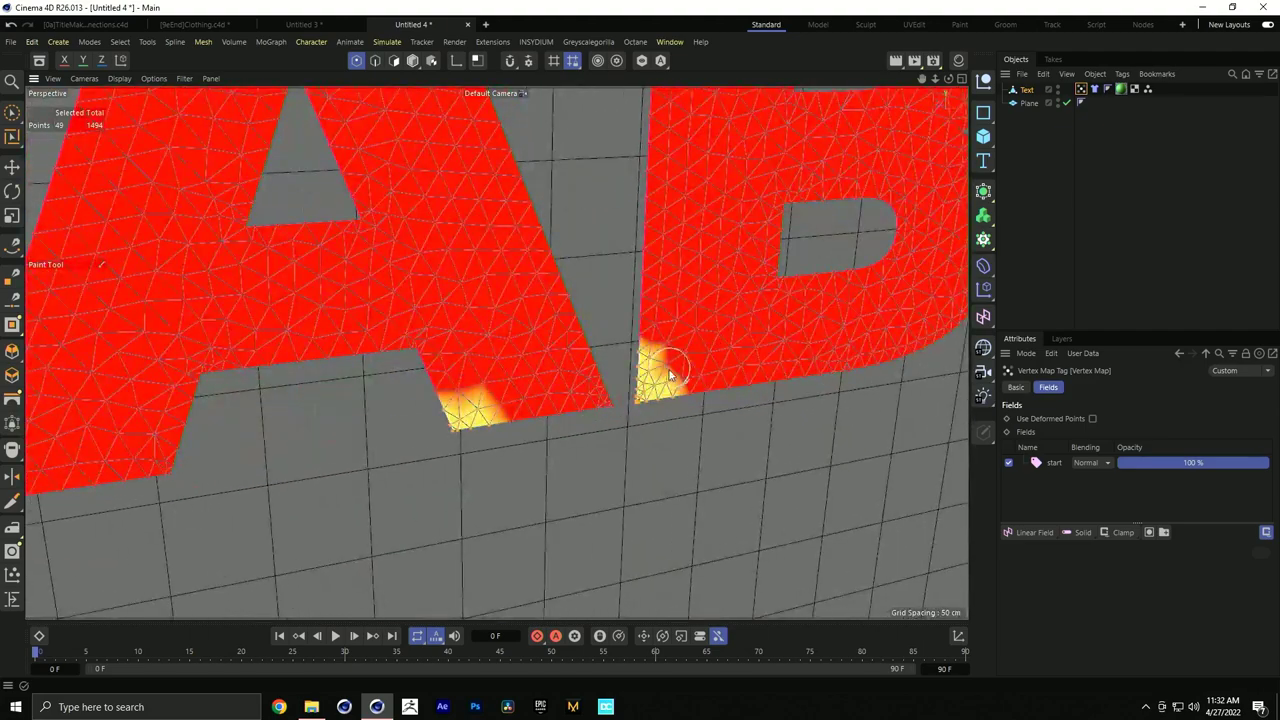
pyautogui.scroll(-5, 694, 351)
pyautogui.scroll(-3, 876, 234)
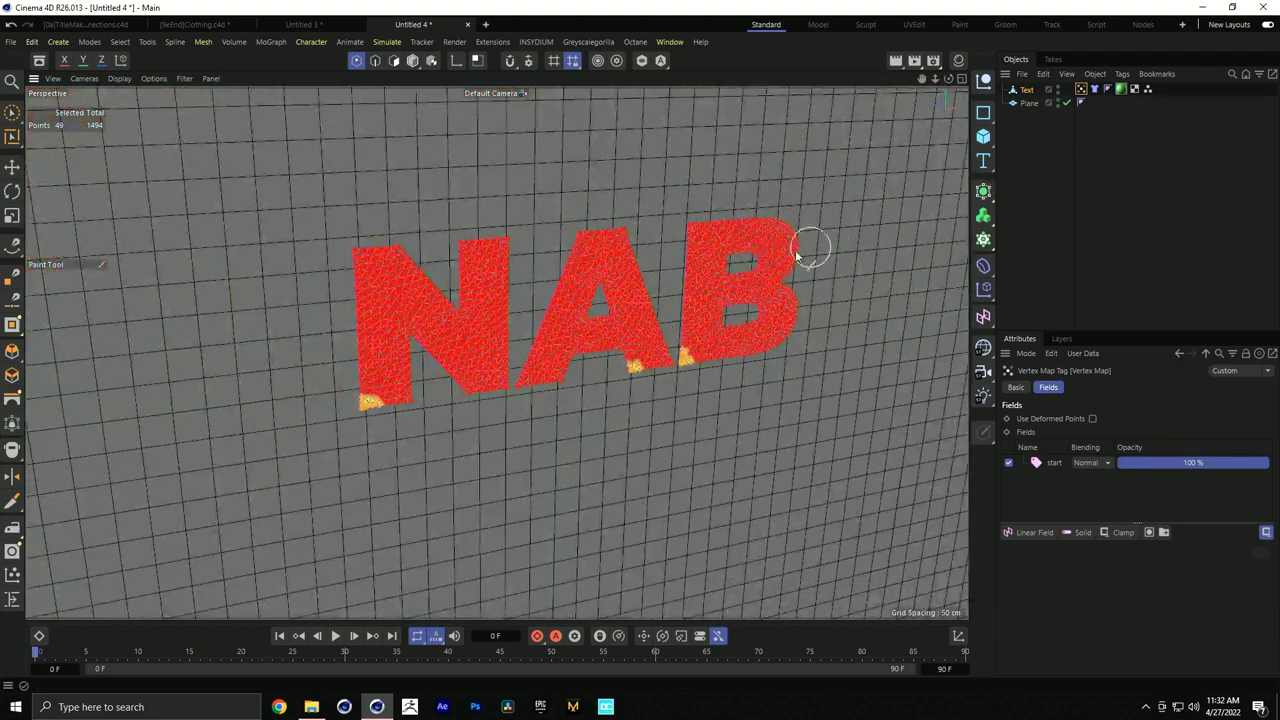
pyautogui.scroll(2, 808, 243)
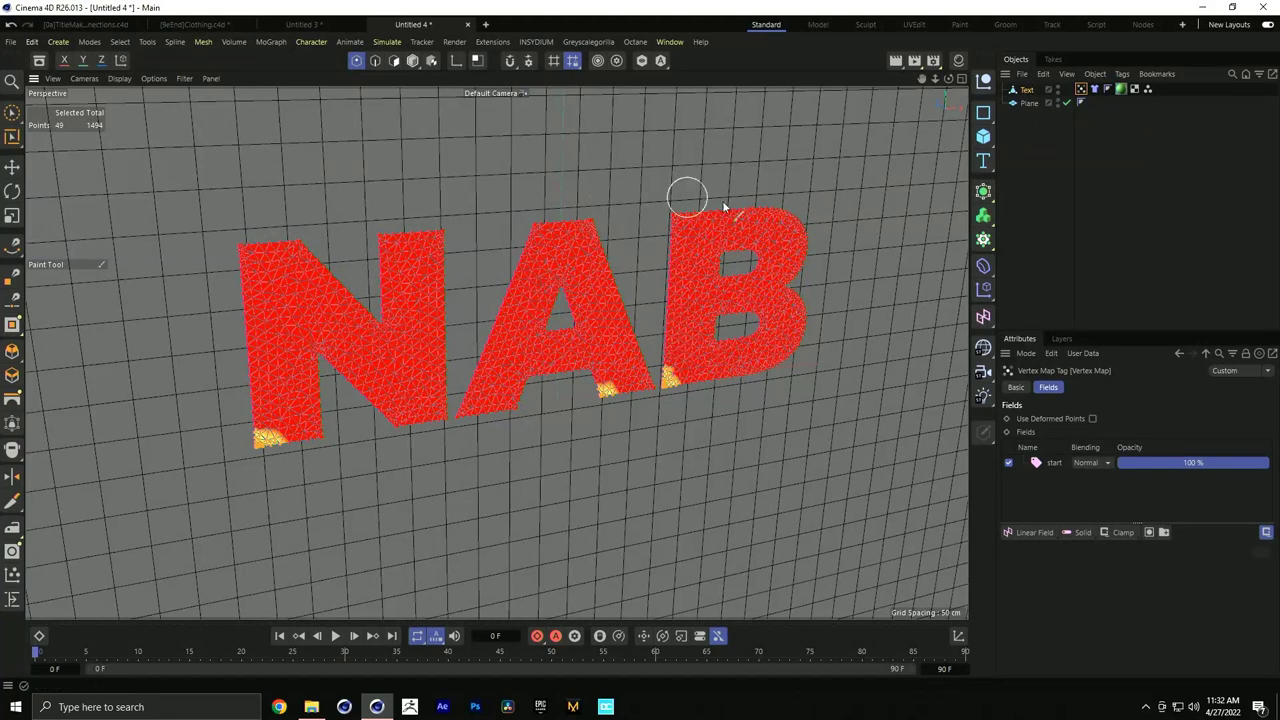
pyautogui.click(1059, 157)
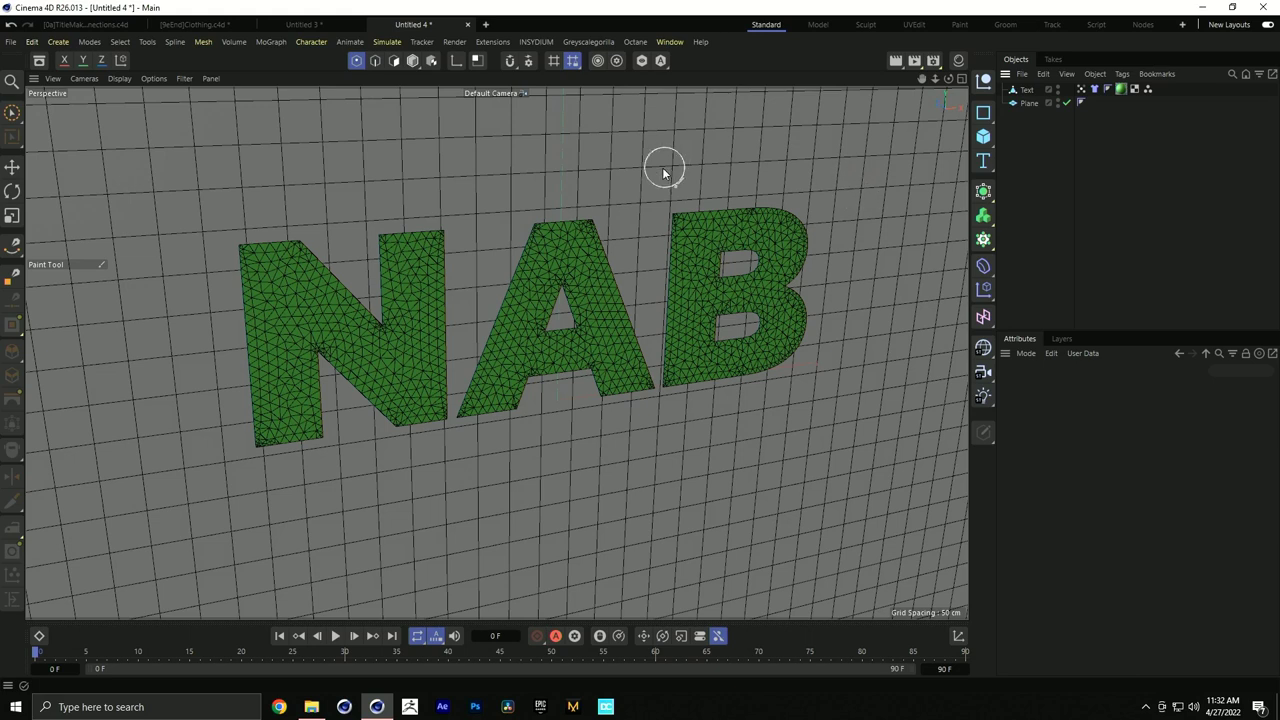
# Add a Cloth Belt tag to the Text object
pyautogui.keyDown('alt'); pyautogui.moveTo(591, 251); pyautogui.dragTo(877, 129); pyautogui.keyUp('alt')
pyautogui.rightClick(1032, 90)
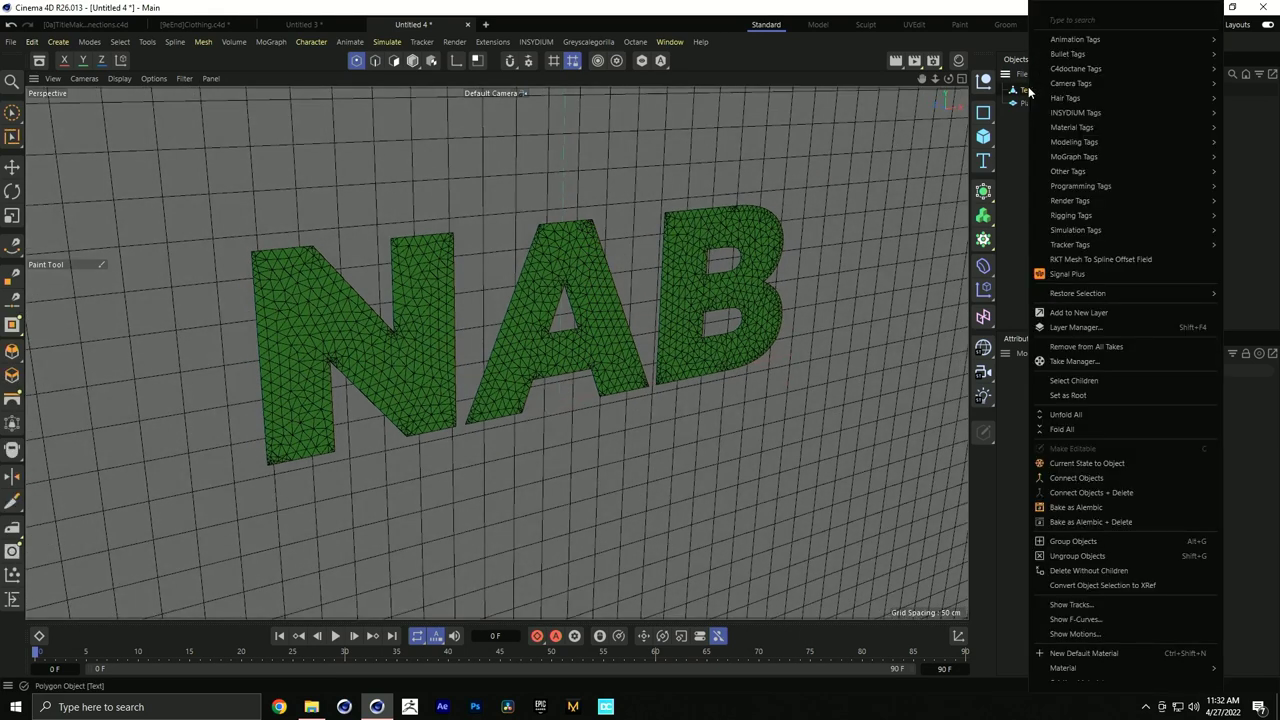
pyautogui.moveTo(1082, 230)
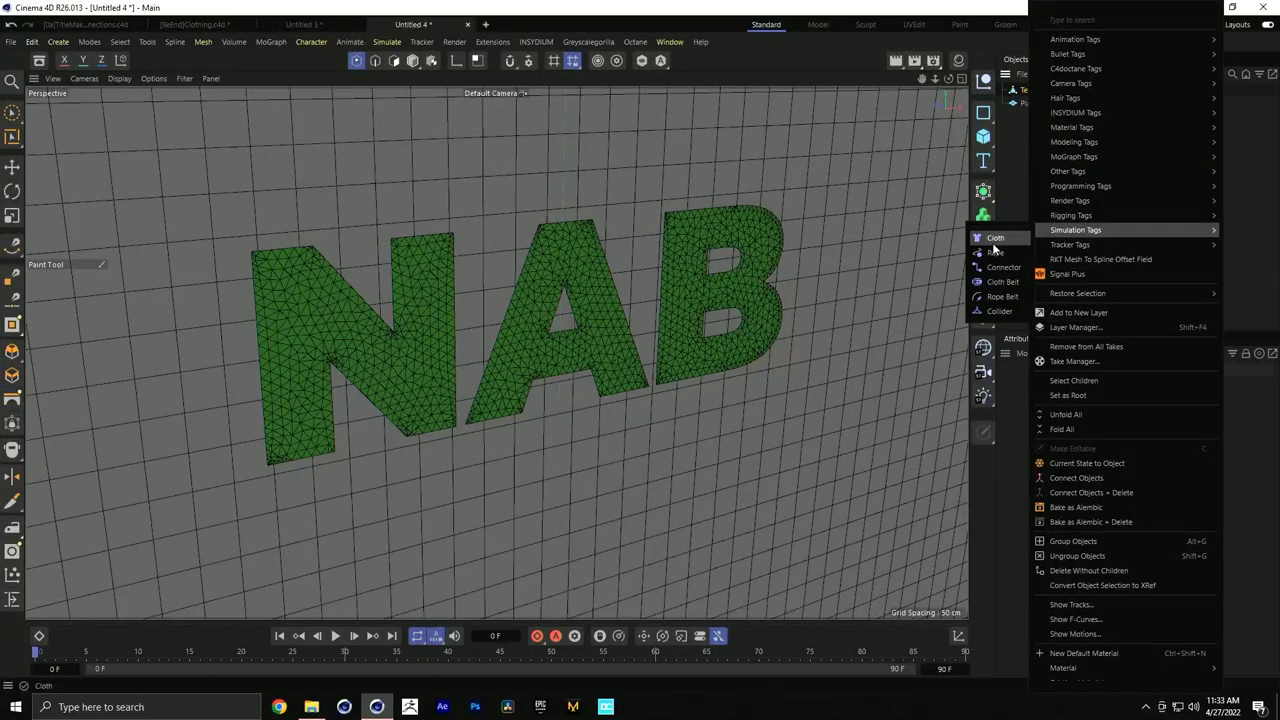
pyautogui.click(1005, 282)
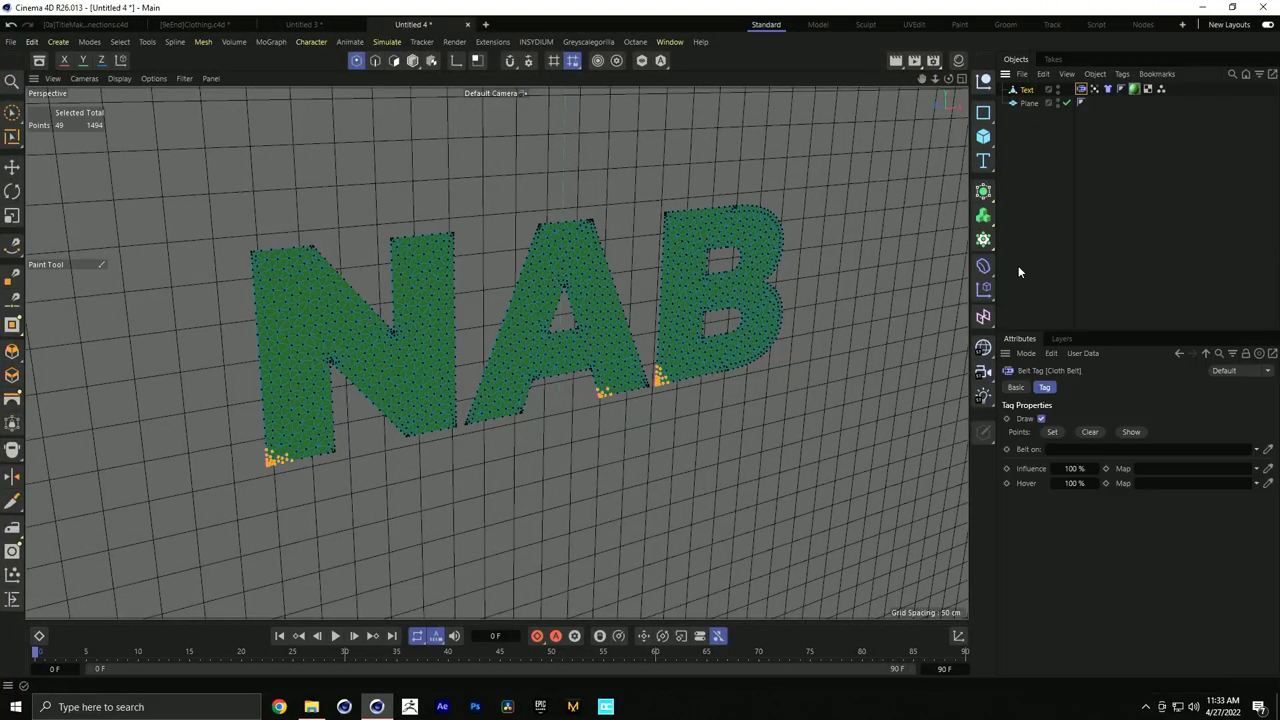
# Make Plane the Cloth Belt's 'Belt on' object and set the text's points as belted
pyautogui.click(1047, 153)
pyautogui.click(1081, 88)
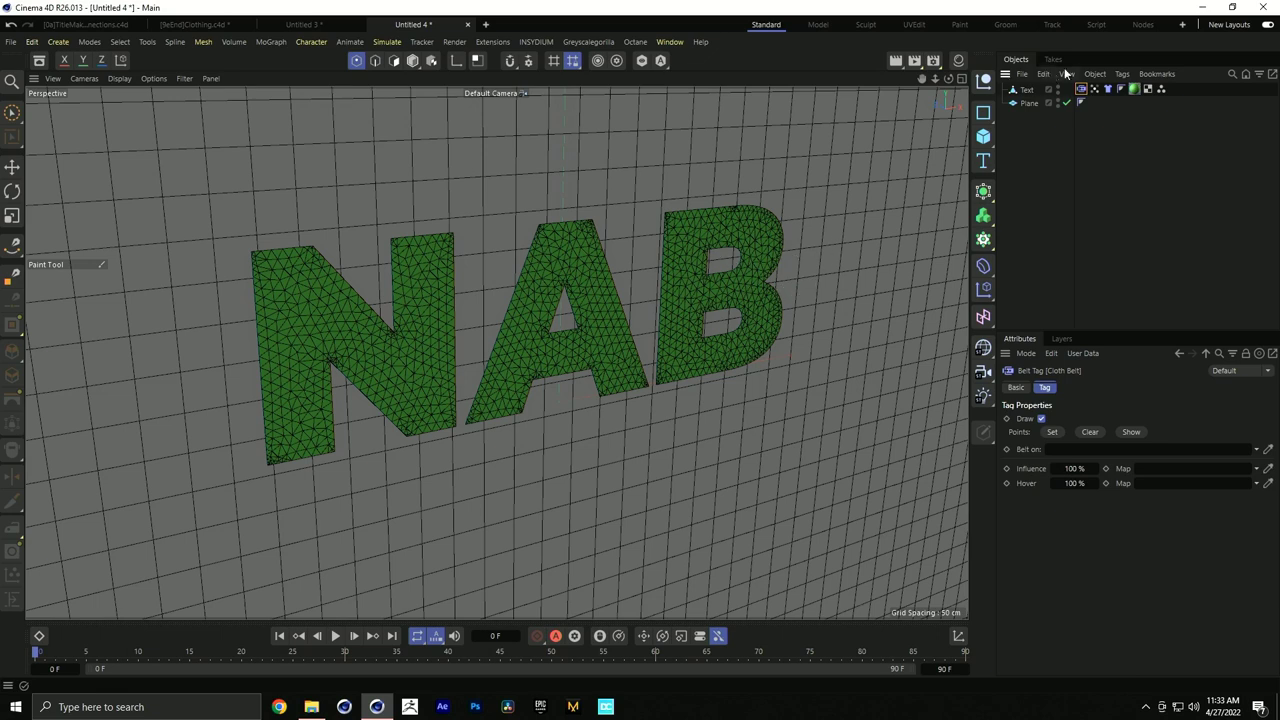
pyautogui.click(1026, 89)
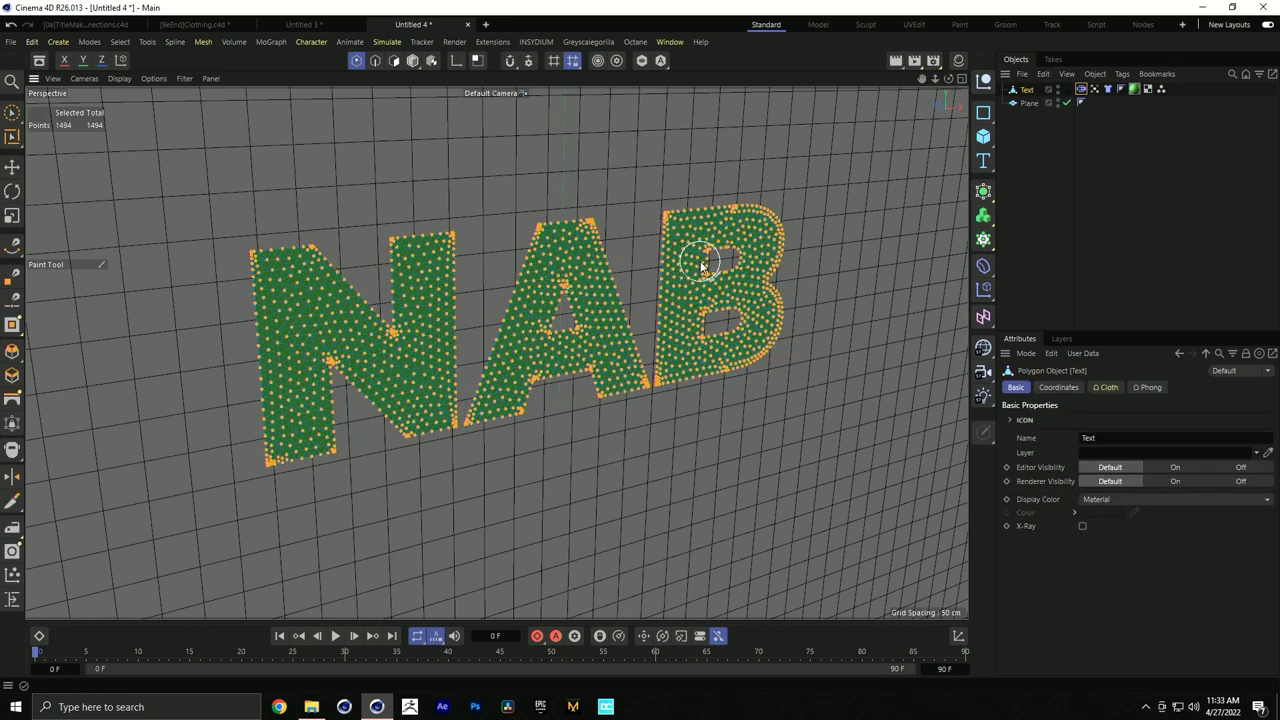
pyautogui.click(1081, 88)
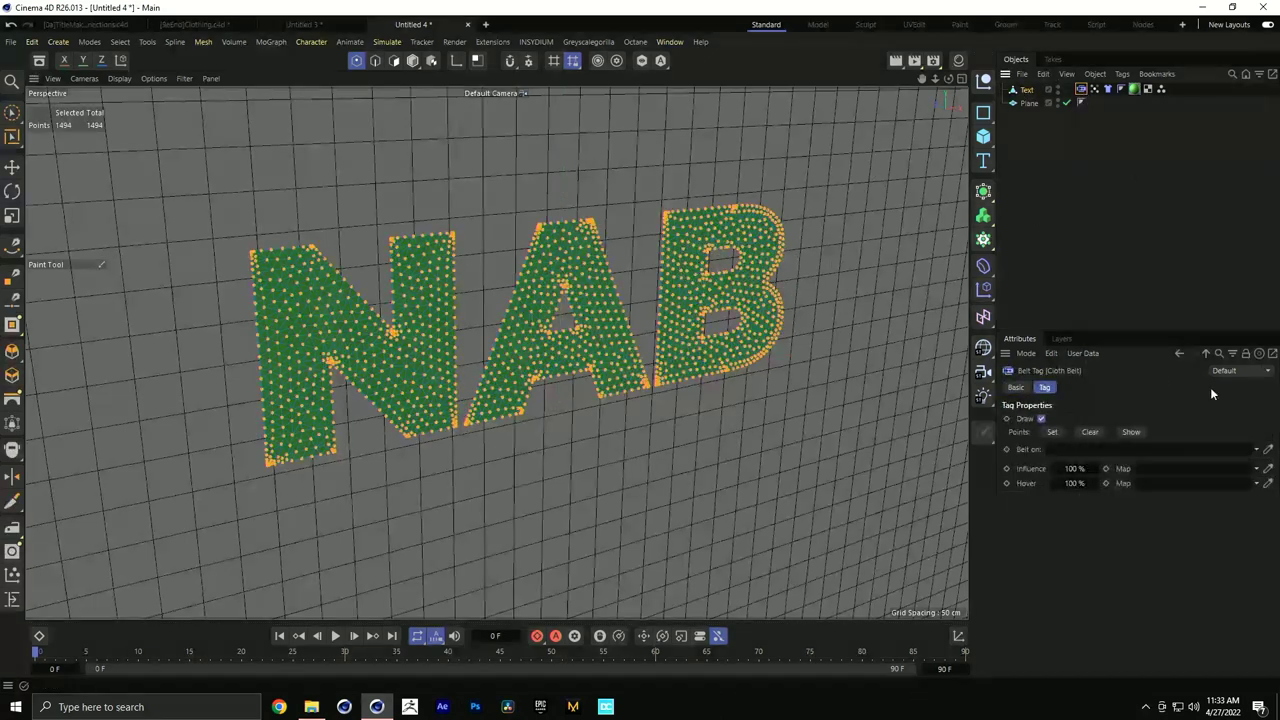
pyautogui.click(1026, 102)
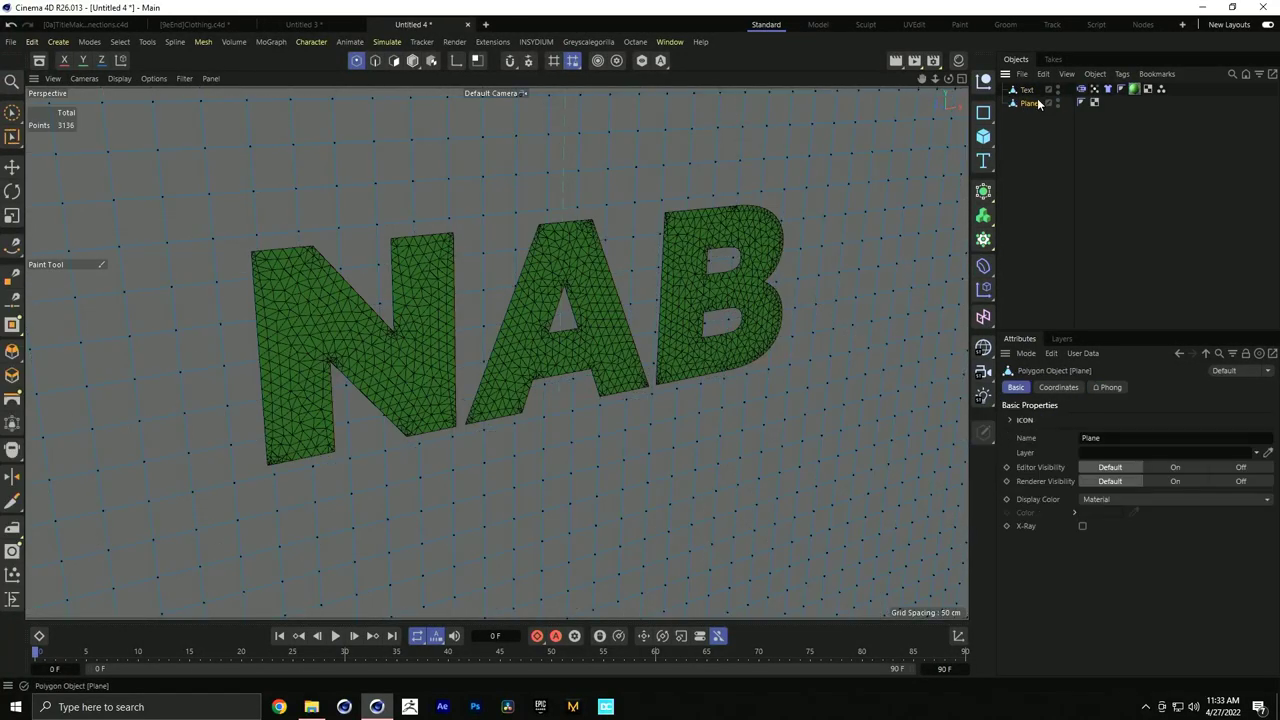
pyautogui.click(1082, 89)
pyautogui.moveTo(1082, 459); pyautogui.dragTo(1063, 449)
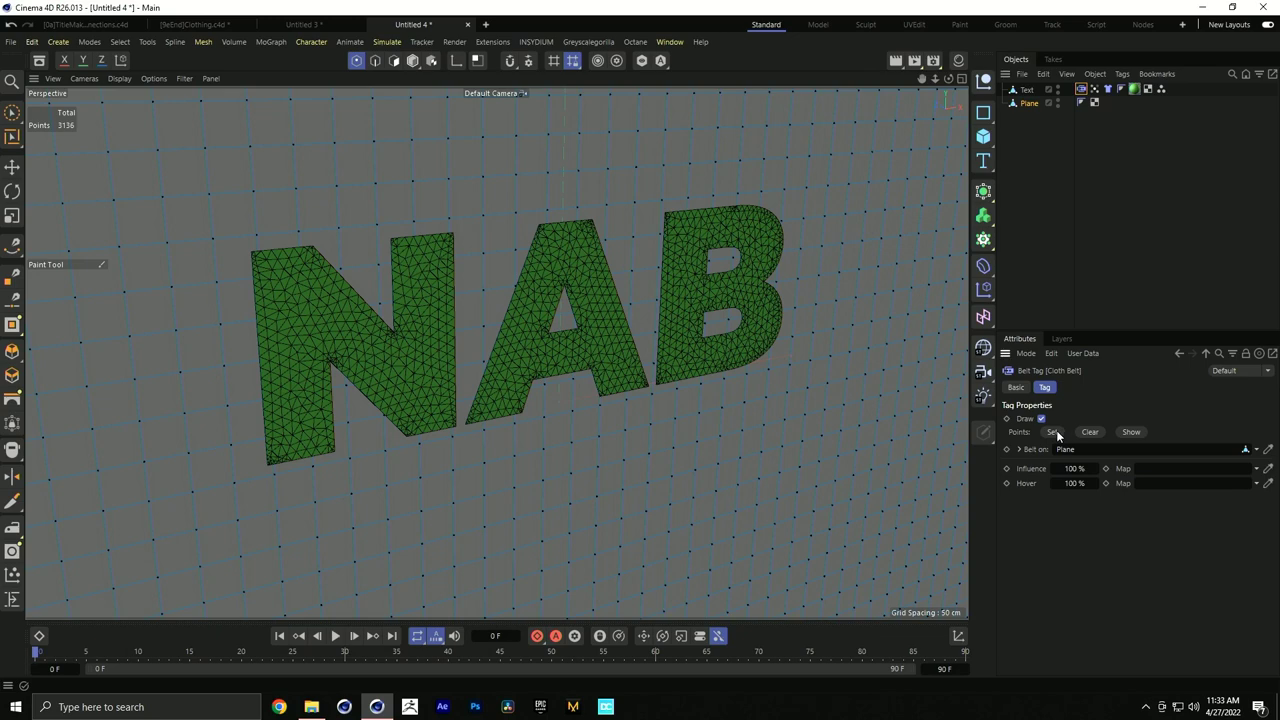
pyautogui.click(1053, 431)
# Orbit around NAB and the plane to check the belted letters from several angles
pyautogui.keyDown('alt'); pyautogui.moveTo(425, 305); pyautogui.dragTo(554, 297); pyautogui.keyUp('alt')
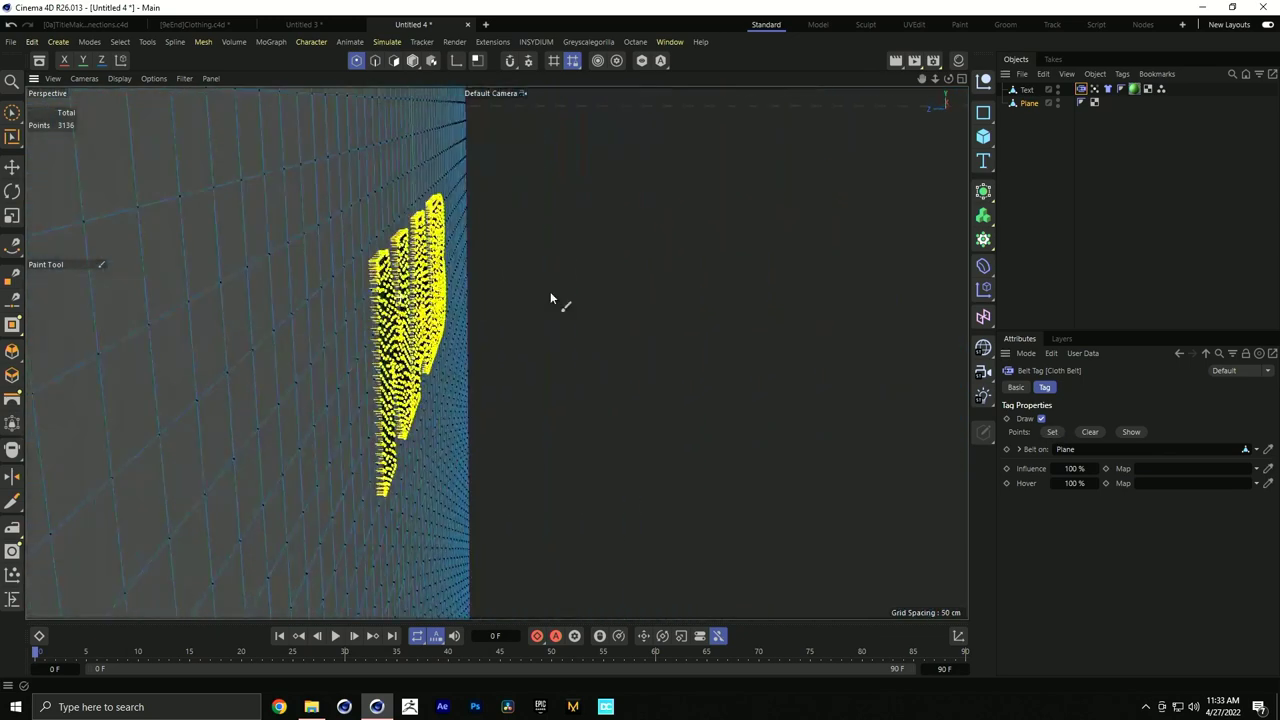
pyautogui.keyDown('alt'); pyautogui.moveTo(405, 285); pyautogui.dragTo(385, 280); pyautogui.keyUp('alt')
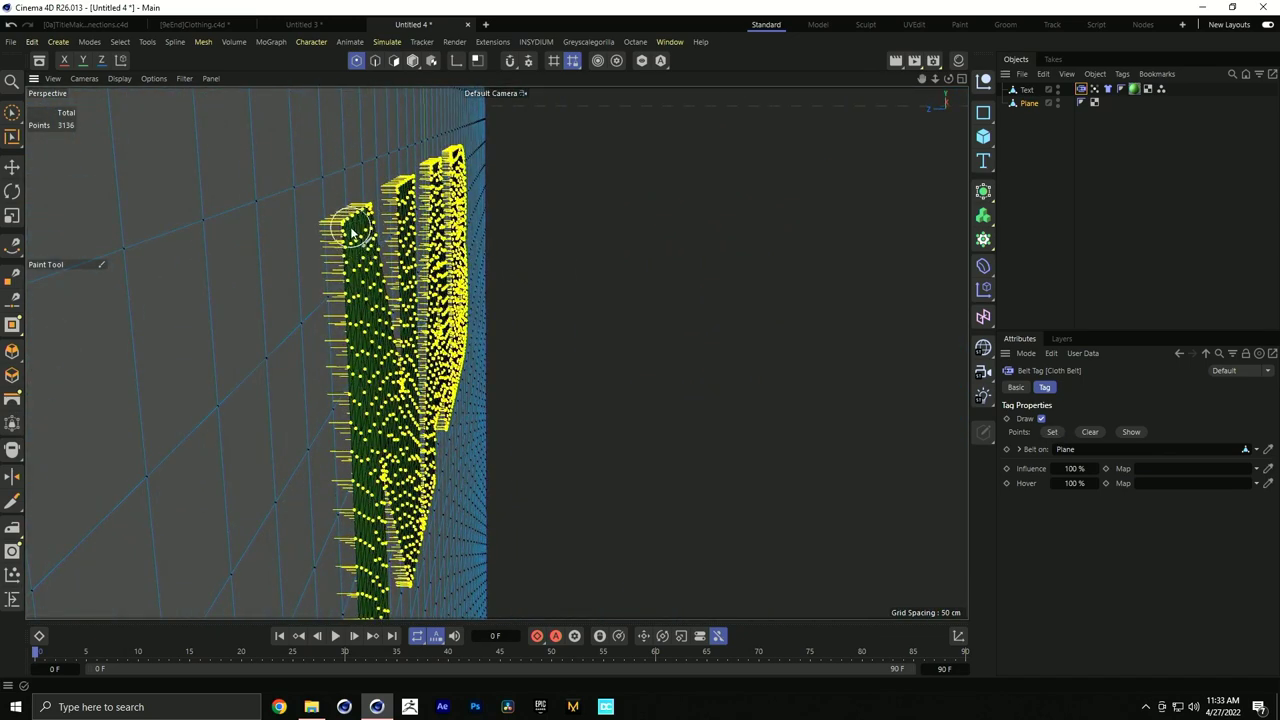
pyautogui.keyDown('alt'); pyautogui.moveTo(415, 248); pyautogui.dragTo(378, 272); pyautogui.keyUp('alt')
pyautogui.keyDown('alt'); pyautogui.moveTo(495, 298); pyautogui.dragTo(386, 134); pyautogui.keyUp('alt')
pyautogui.click(412, 60)
pyautogui.keyDown('alt'); pyautogui.moveTo(470, 238); pyautogui.dragTo(848, 218); pyautogui.keyUp('alt')
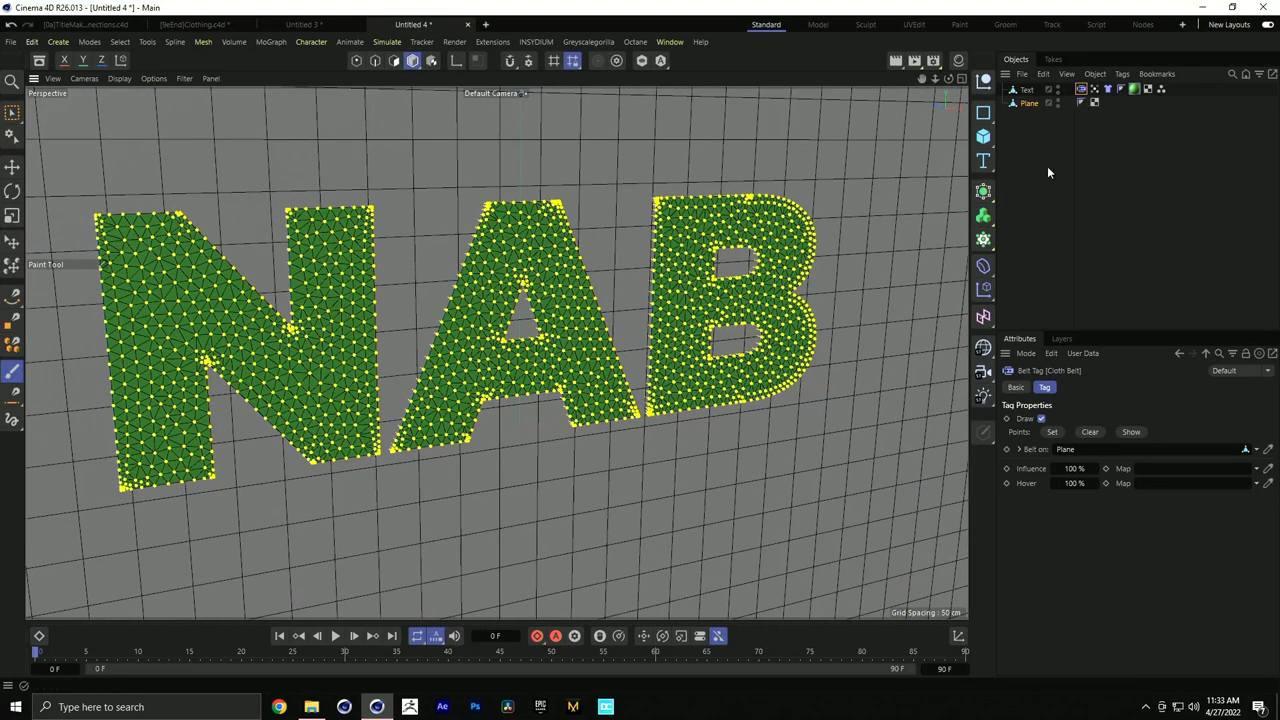
# Play the simulation and set the Cloth Belt's Influence and Hover to 55%
pyautogui.click(1035, 214)
pyautogui.click(336, 636)
pyautogui.click(336, 636)
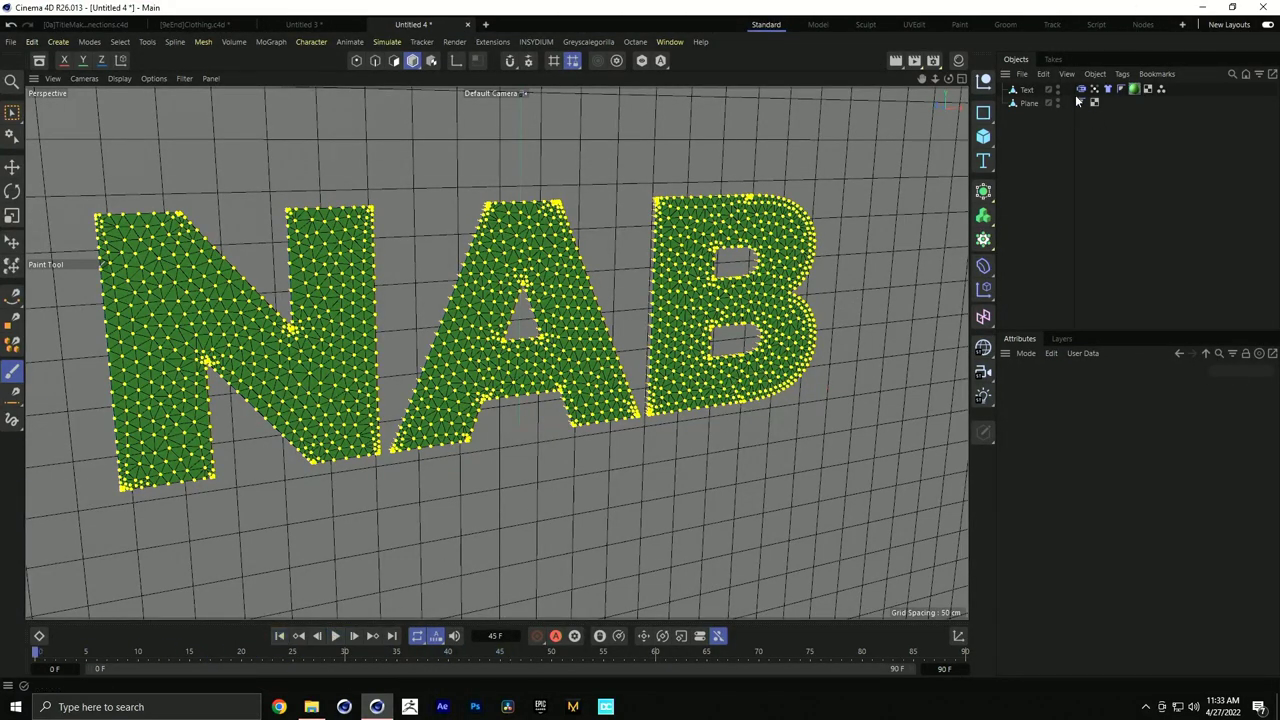
pyautogui.click(1080, 90)
pyautogui.click(1075, 469)
pyautogui.write('55')
pyautogui.click(337, 637)
pyautogui.click(1075, 483)
pyautogui.write('55')
pyautogui.press('Return')
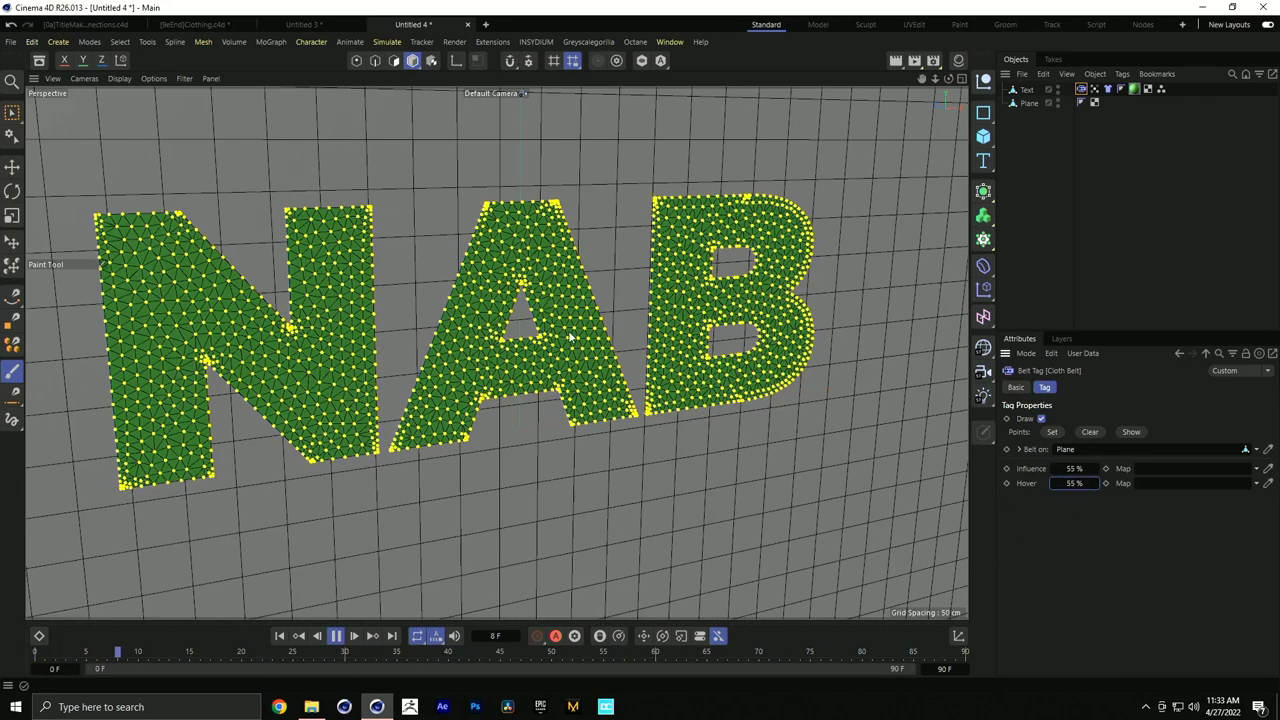
# Try Influence values of 5% and 15%, settle on 90%, then stop playback
pyautogui.keyDown('alt'); pyautogui.moveTo(509, 240); pyautogui.dragTo(620, 251); pyautogui.keyUp('alt')
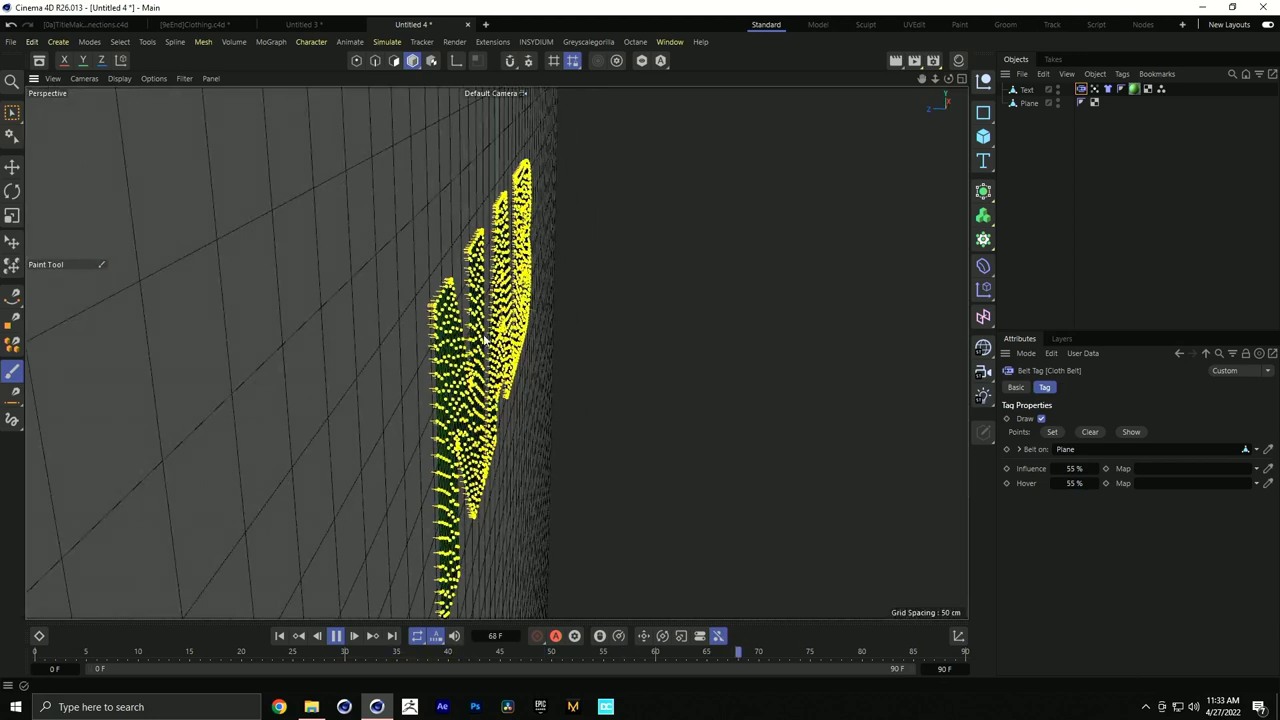
pyautogui.doubleClick(1074, 468)
pyautogui.write('5')
pyautogui.press('Tab')
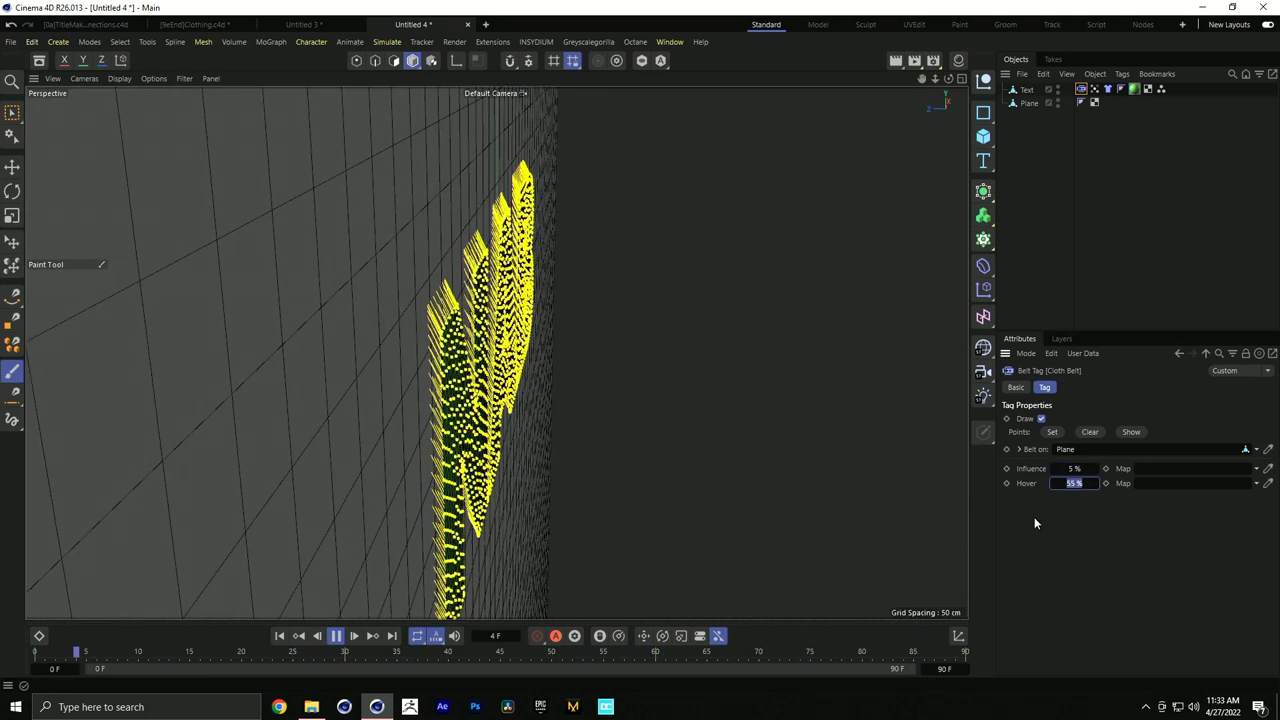
pyautogui.hotkey('shift', 'Tab')
pyautogui.write('15')
pyautogui.press('Return')
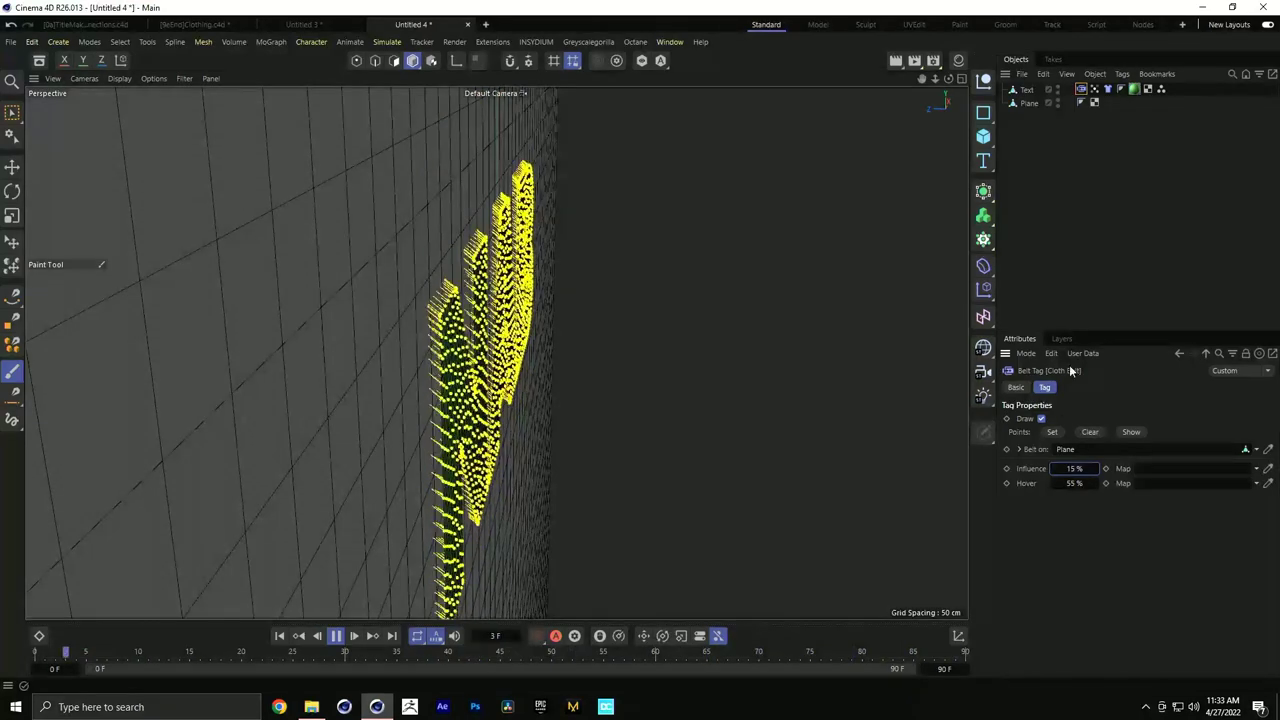
pyautogui.click(1075, 470)
pyautogui.write('90')
pyautogui.press('Return')
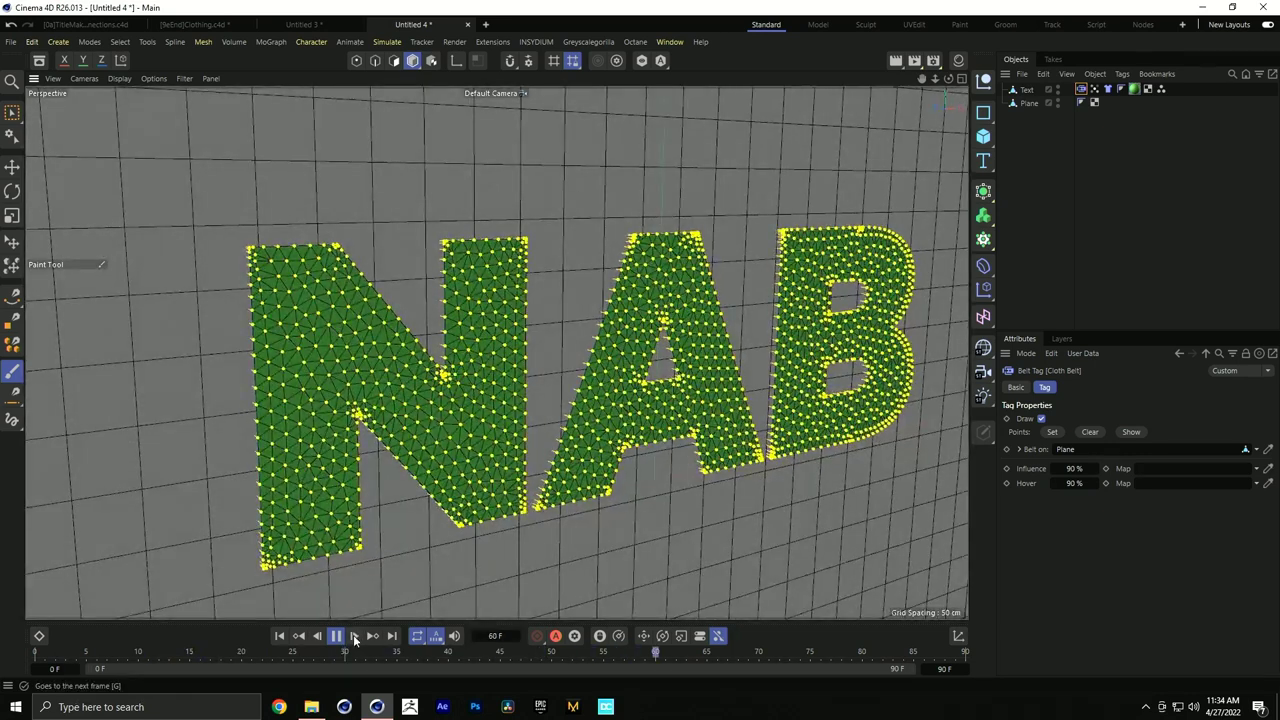
pyautogui.click(323, 640)
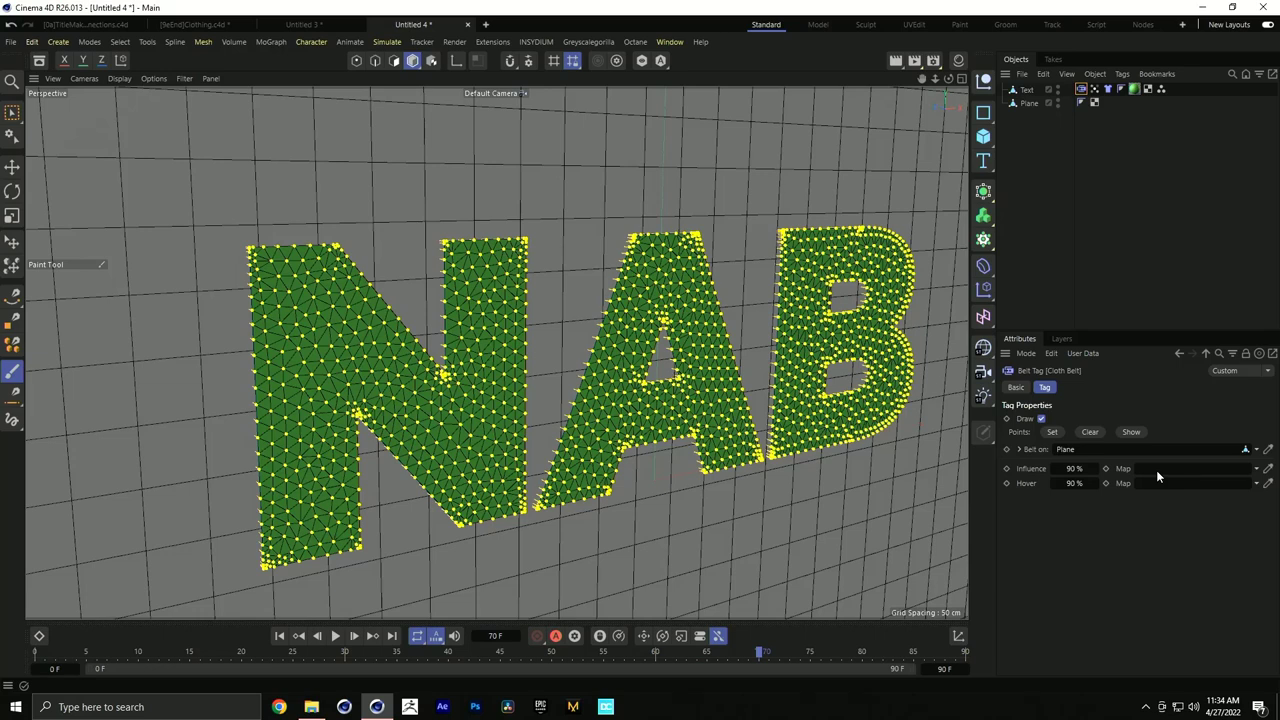
# Test the Belt tag with Influence at 0% by playing and rewinding the simulation
pyautogui.click(1074, 468)
pyautogui.write('0')
pyautogui.click(336, 635)
pyautogui.click(337, 636)
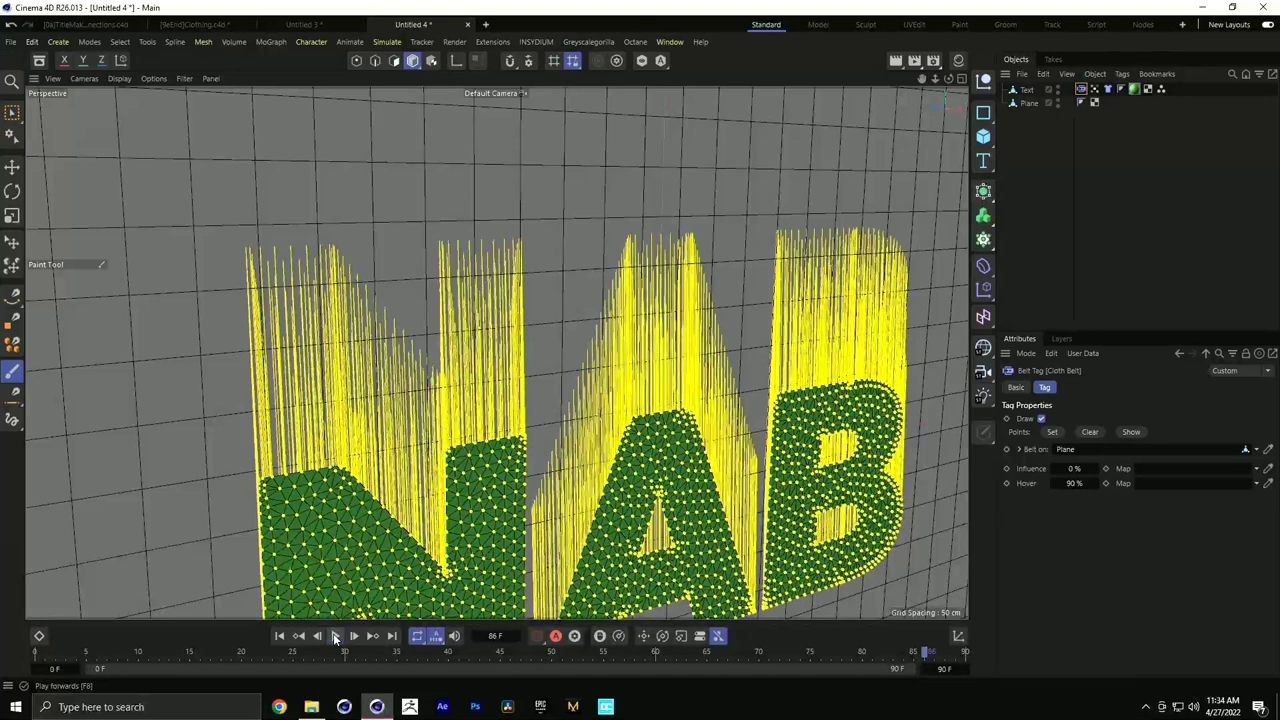
pyautogui.click(280, 636)
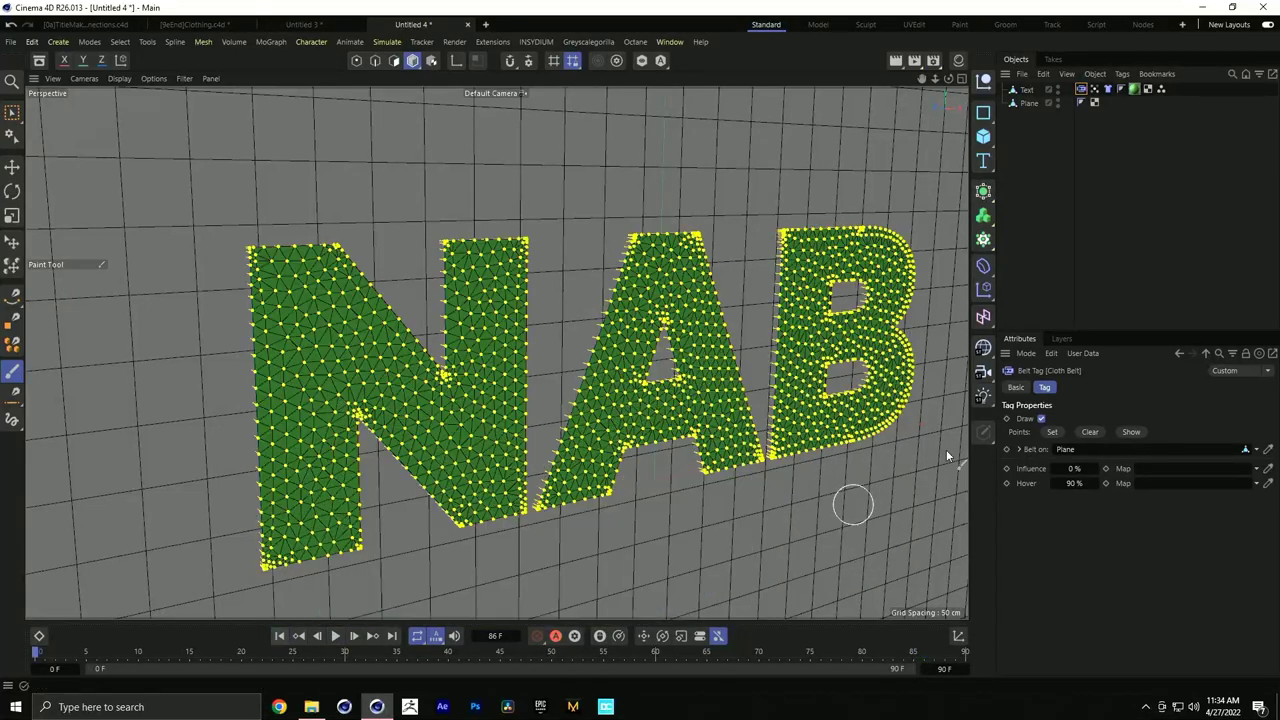
# Set belt Influence to 90% with the Vertex Map tag as its Influence Map
pyautogui.doubleClick(1080, 468)
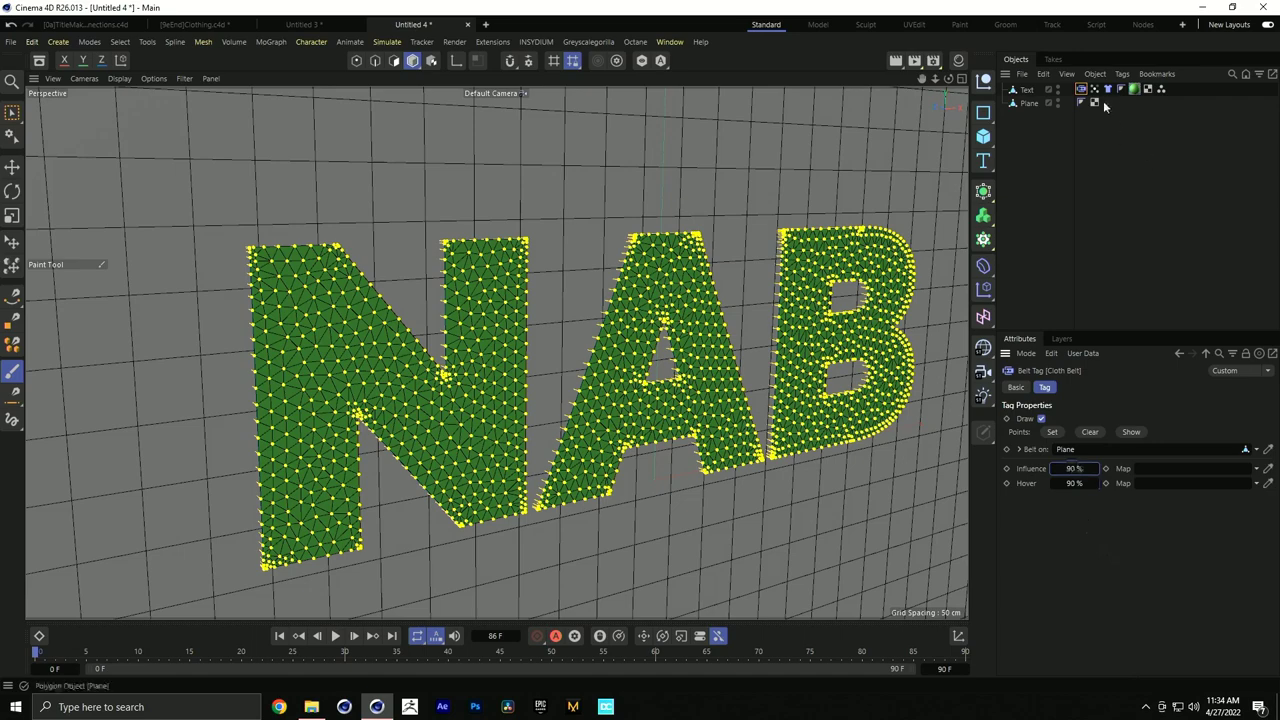
pyautogui.moveTo(1095, 89); pyautogui.dragTo(1157, 470)
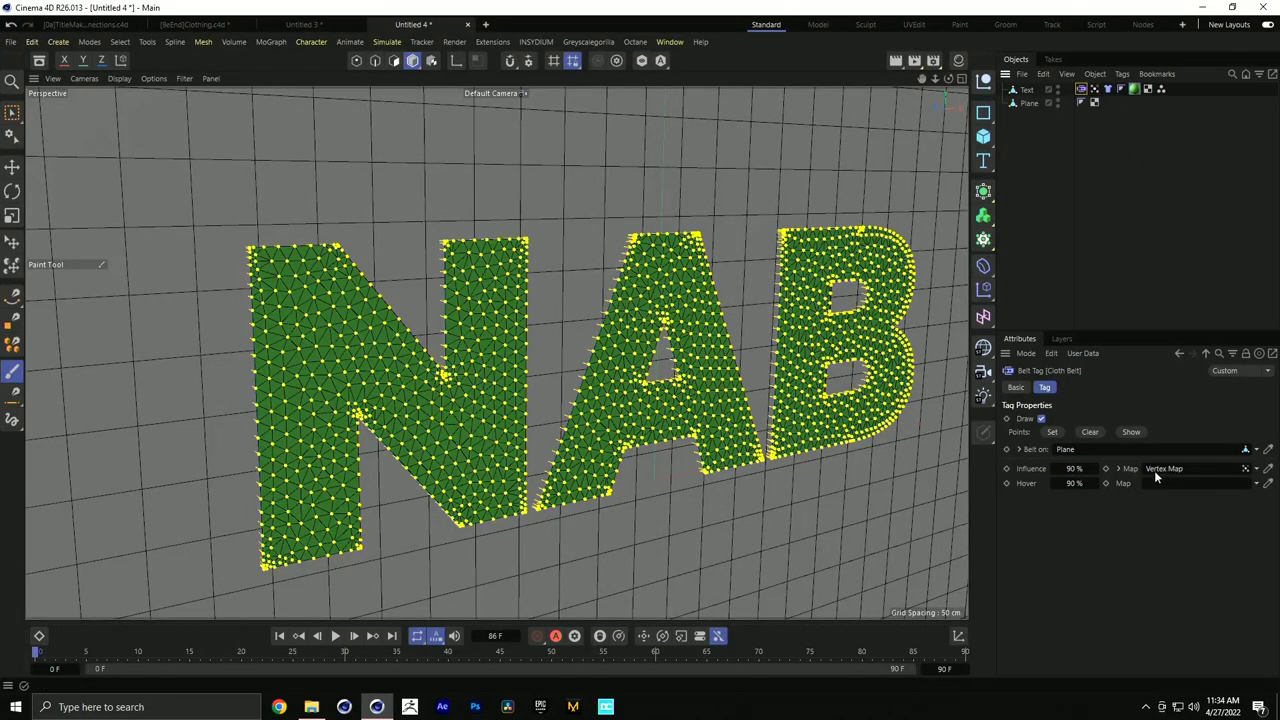
pyautogui.click(336, 636)
pyautogui.click(279, 636)
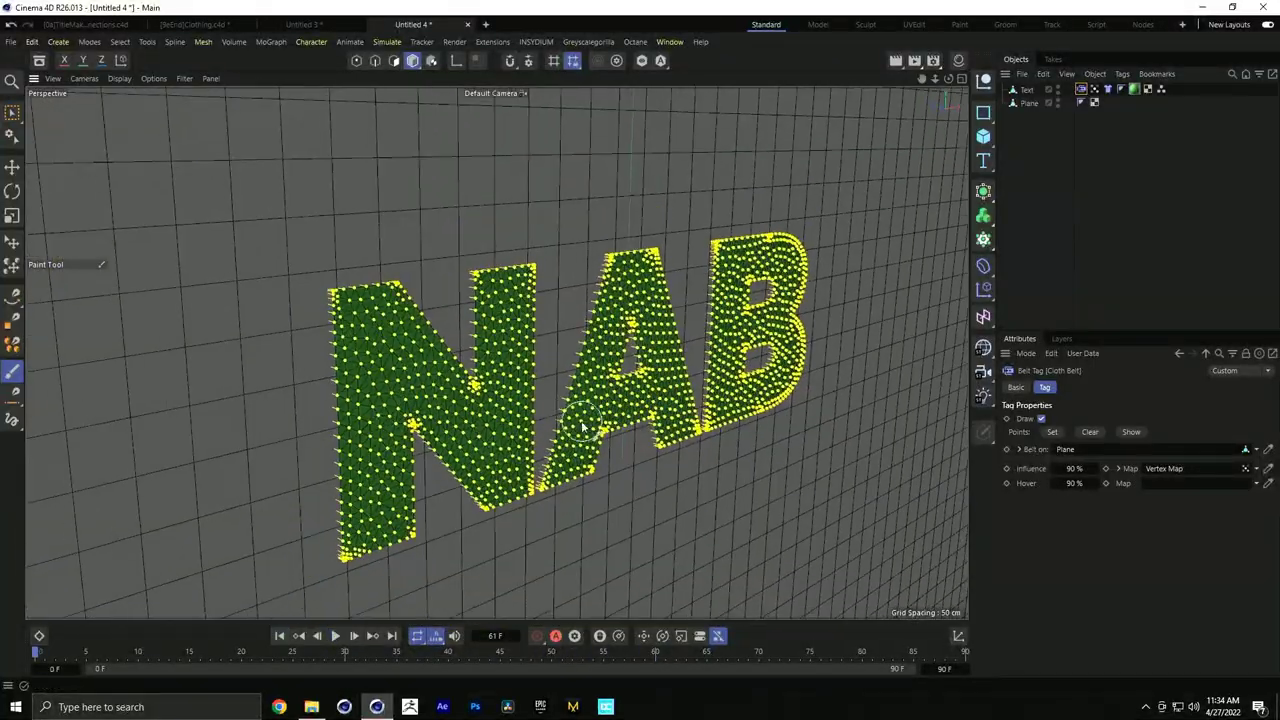
# Set project simulation Substeps to 40, Collision Passes to 6 and Polish Iterations to 2
pyautogui.hotkey('ctrl', 'd')
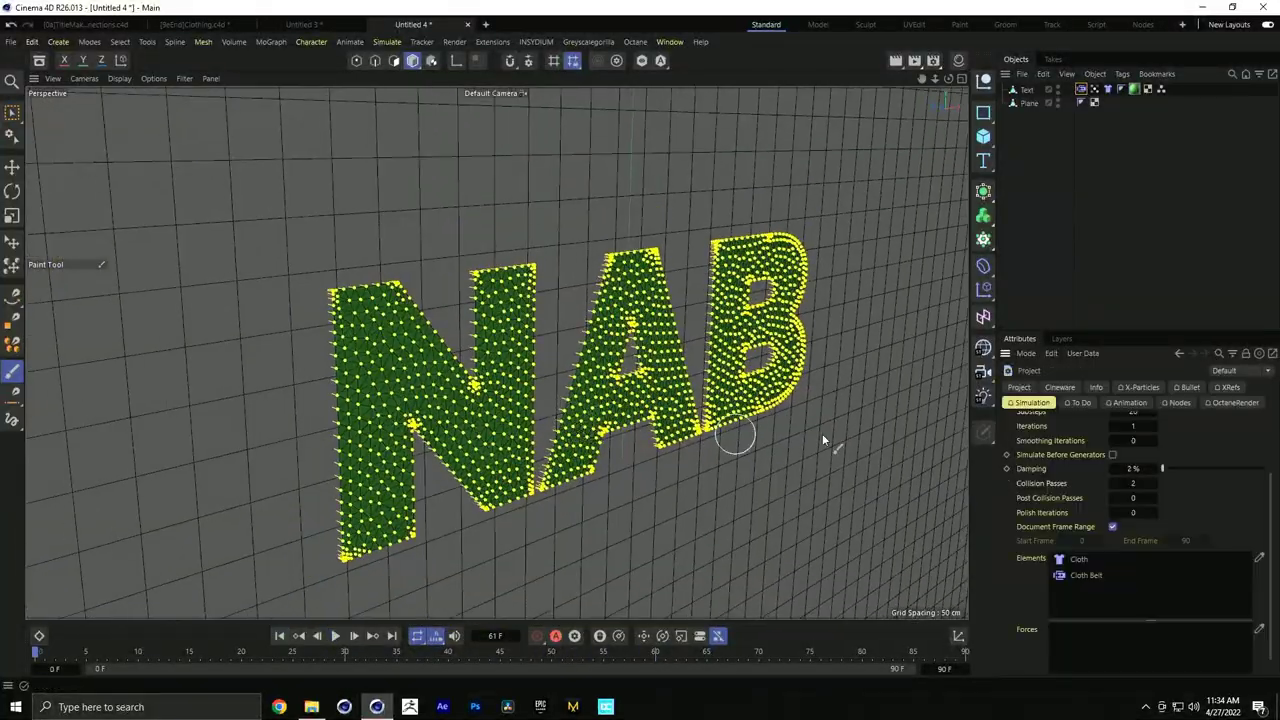
pyautogui.scroll(-1, 1154, 482)
pyautogui.moveTo(1154, 468); pyautogui.dragTo(1162, 469)
pyautogui.click(1157, 465)
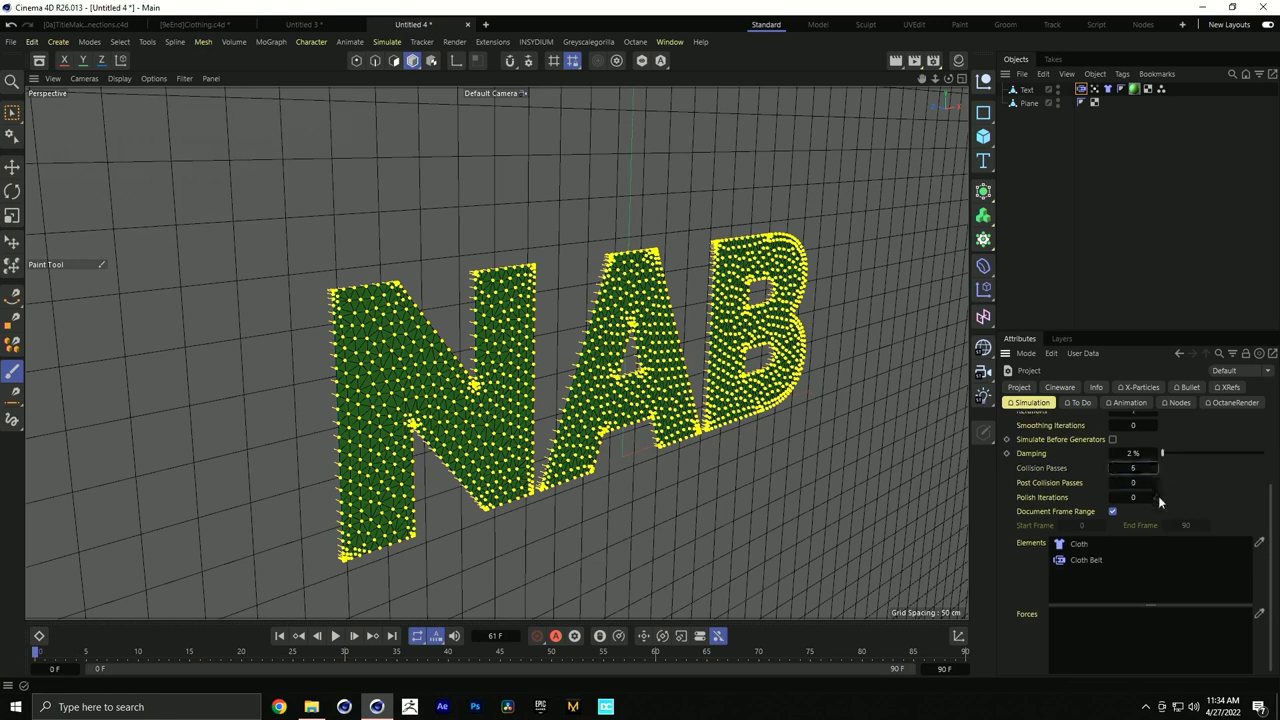
pyautogui.doubleClick(1158, 497)
pyautogui.scroll(3, 1077, 483)
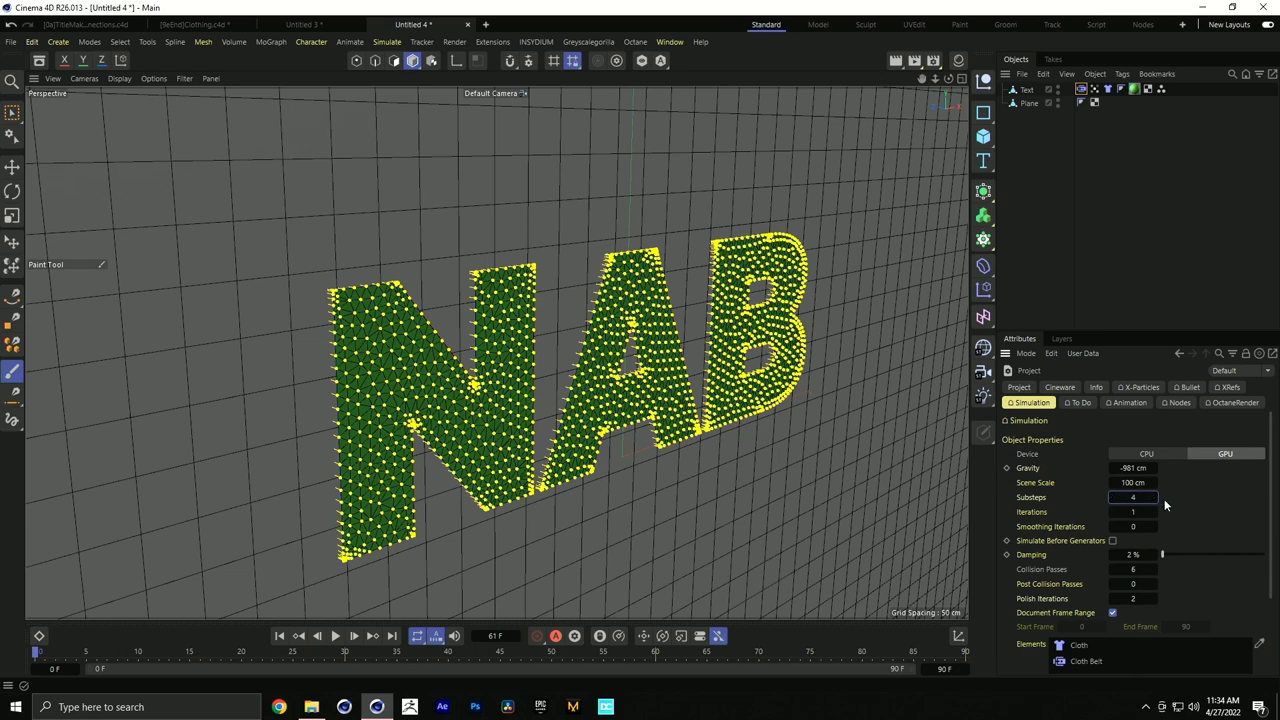
# Play the cloth simulation from a more frontal angle, then reset it to the start
pyautogui.keyDown('alt'); pyautogui.moveTo(737, 451); pyautogui.dragTo(620, 470); pyautogui.keyUp('alt')
pyautogui.click(337, 637)
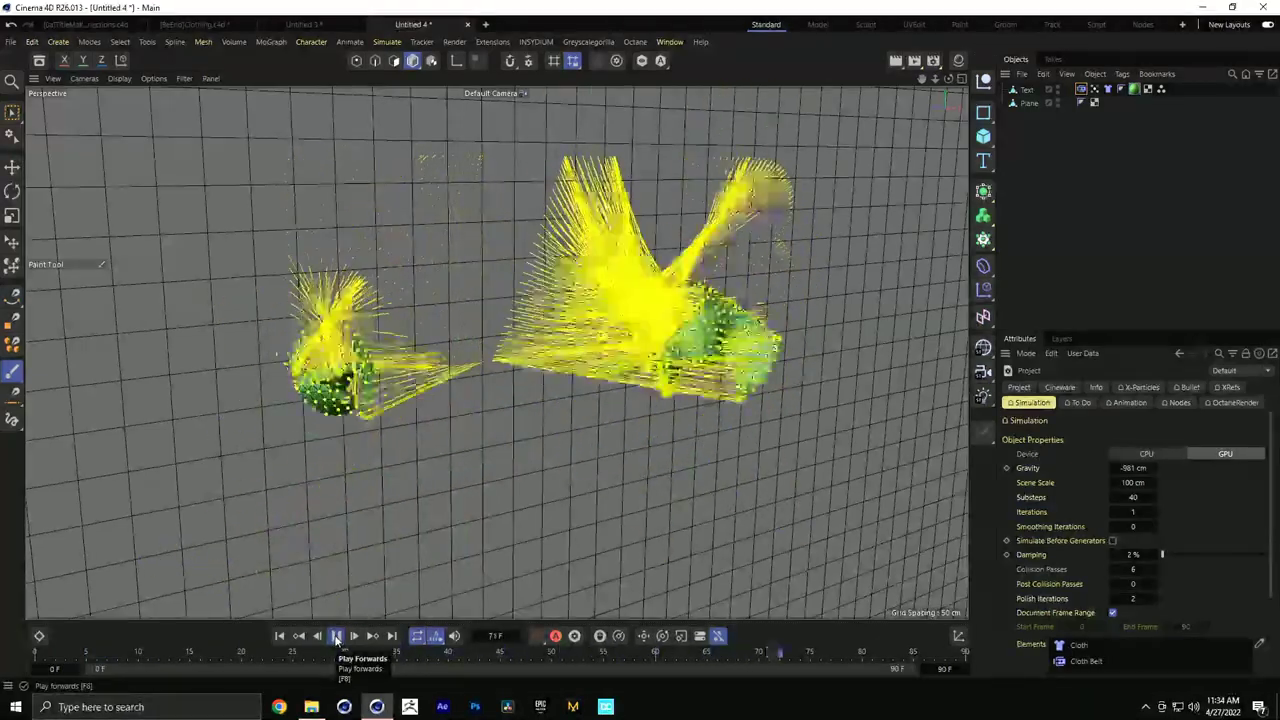
pyautogui.click(1093, 102)
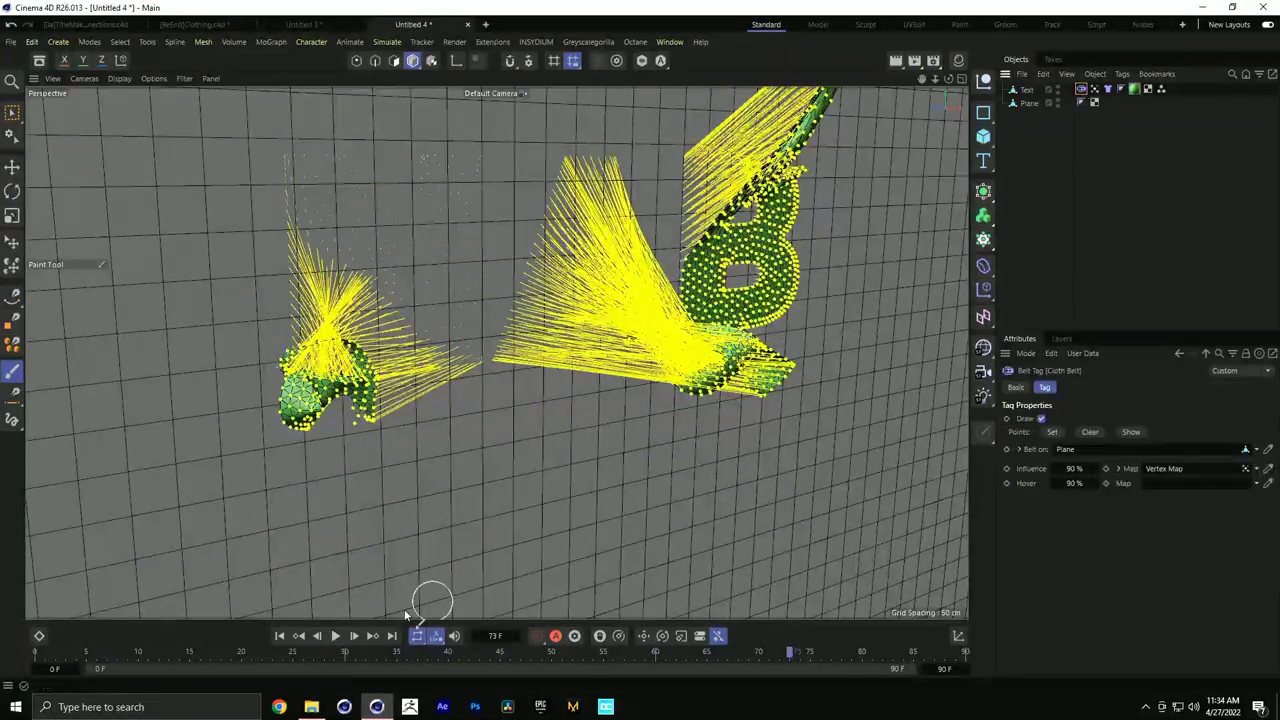
pyautogui.click(279, 636)
# Set the Belt tag's Influence to 50% and replay the cloth, checking it from the side
pyautogui.click(1070, 469)
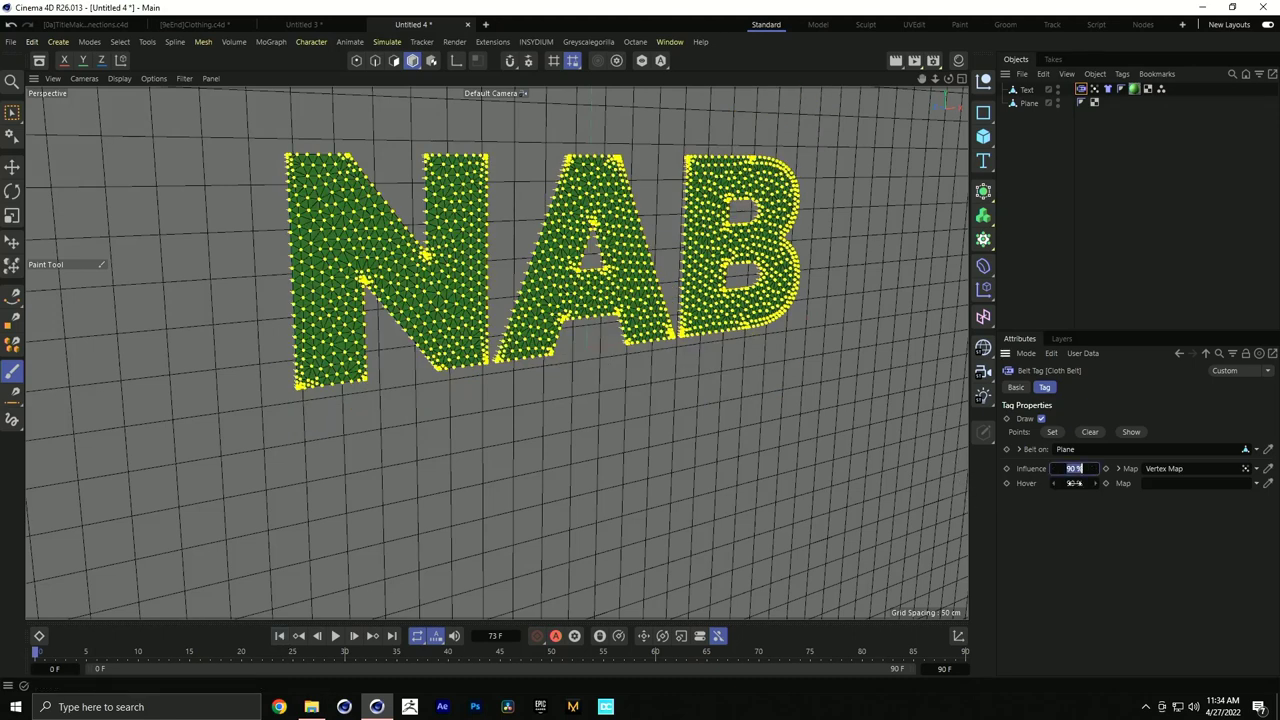
pyautogui.write('50')
pyautogui.press('Return')
pyautogui.click(337, 636)
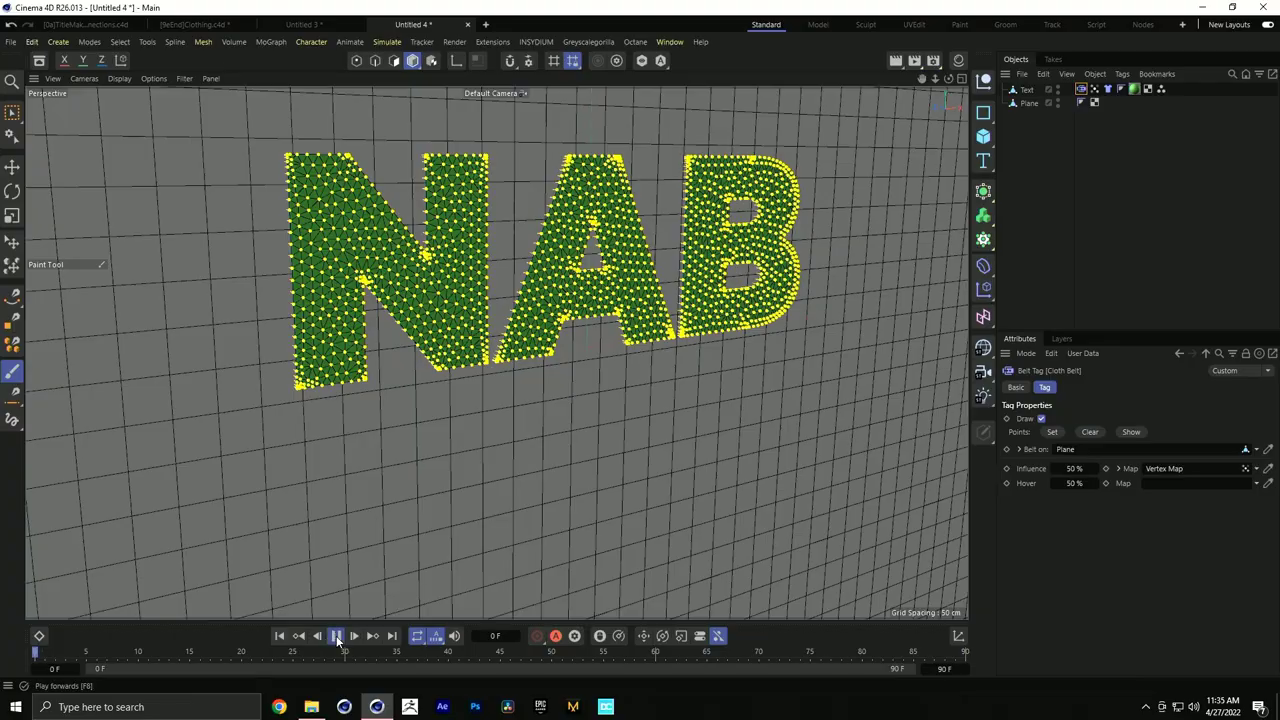
pyautogui.click(337, 636)
pyautogui.keyDown('alt'); pyautogui.moveTo(600, 300); pyautogui.dragTo(640, 417); pyautogui.keyUp('alt')
pyautogui.click(280, 636)
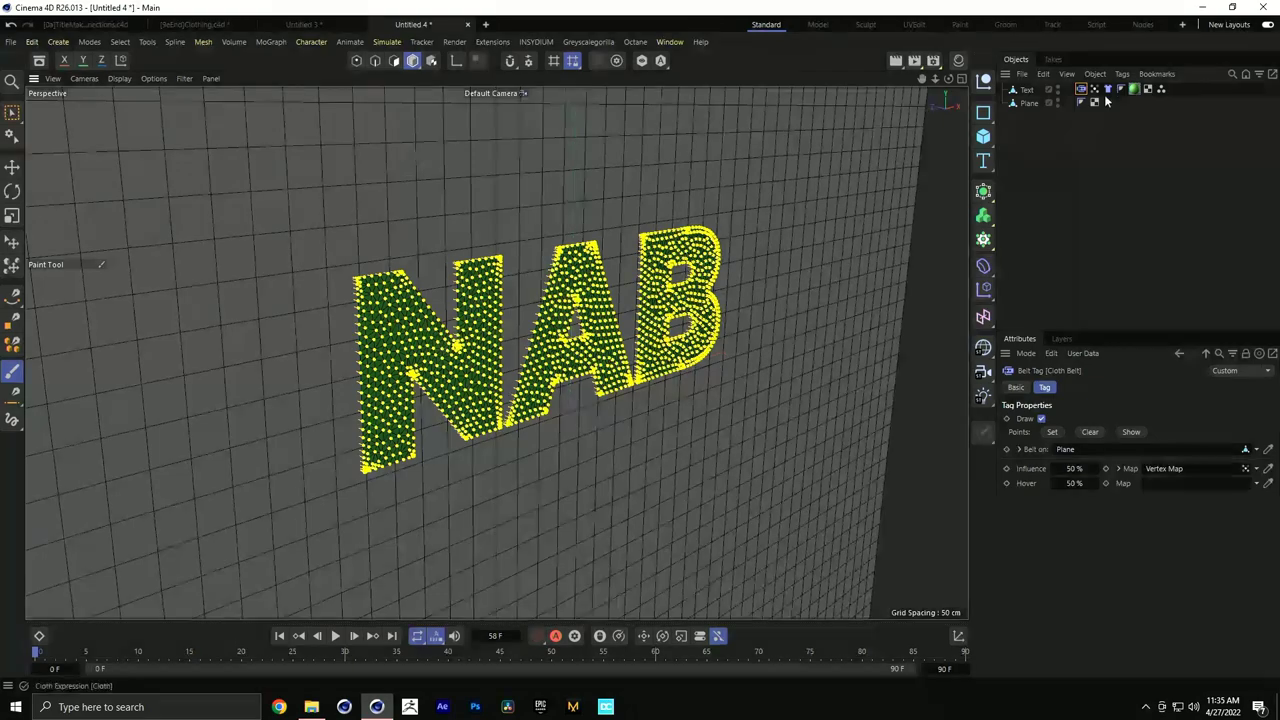
pyautogui.keyDown('alt'); pyautogui.moveTo(806, 343); pyautogui.dragTo(660, 357); pyautogui.keyUp('alt')
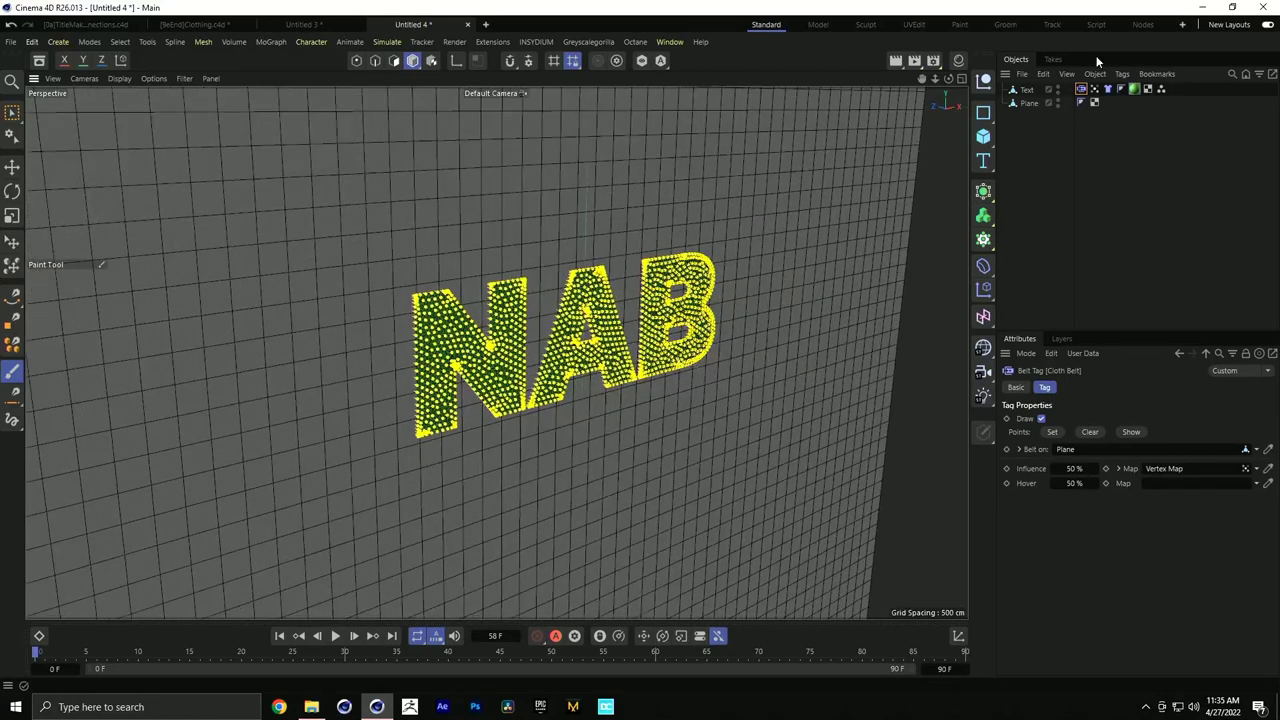
# Add a Collider tag to the Plane and test the simulation
pyautogui.click(1030, 103)
pyautogui.rightClick(1030, 104)
pyautogui.moveTo(1089, 229)
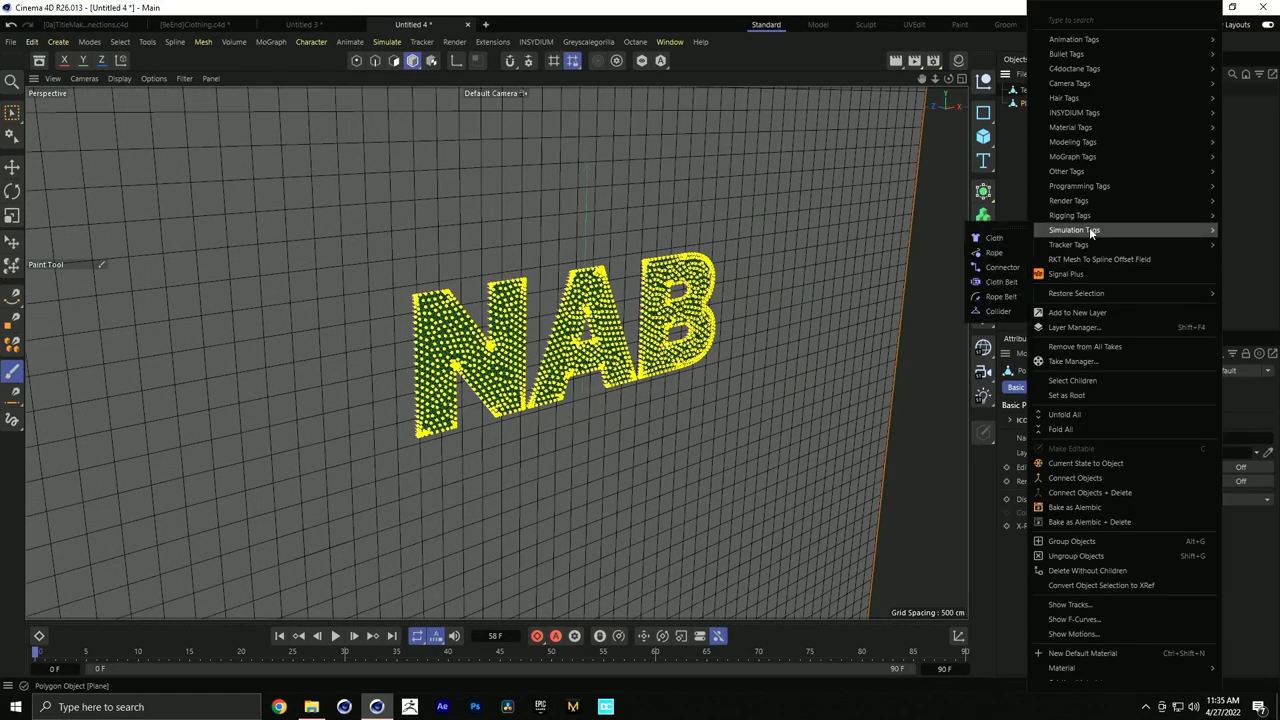
pyautogui.click(1001, 310)
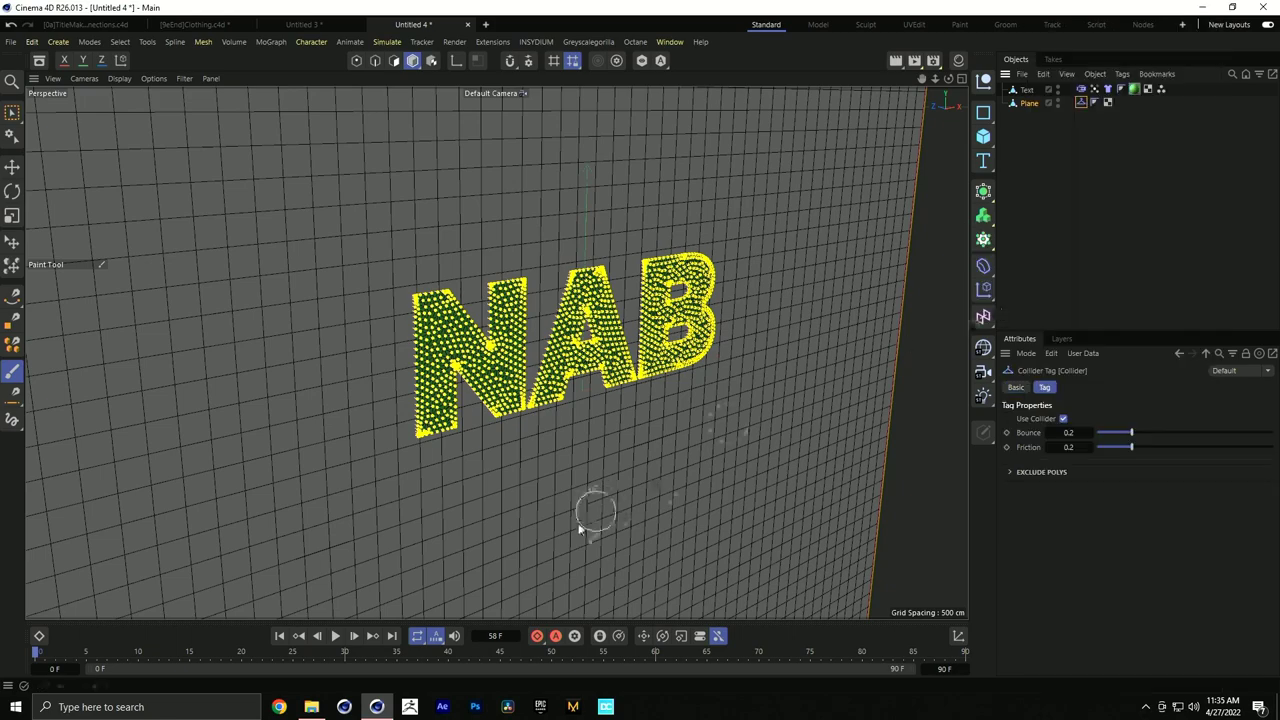
pyautogui.click(336, 636)
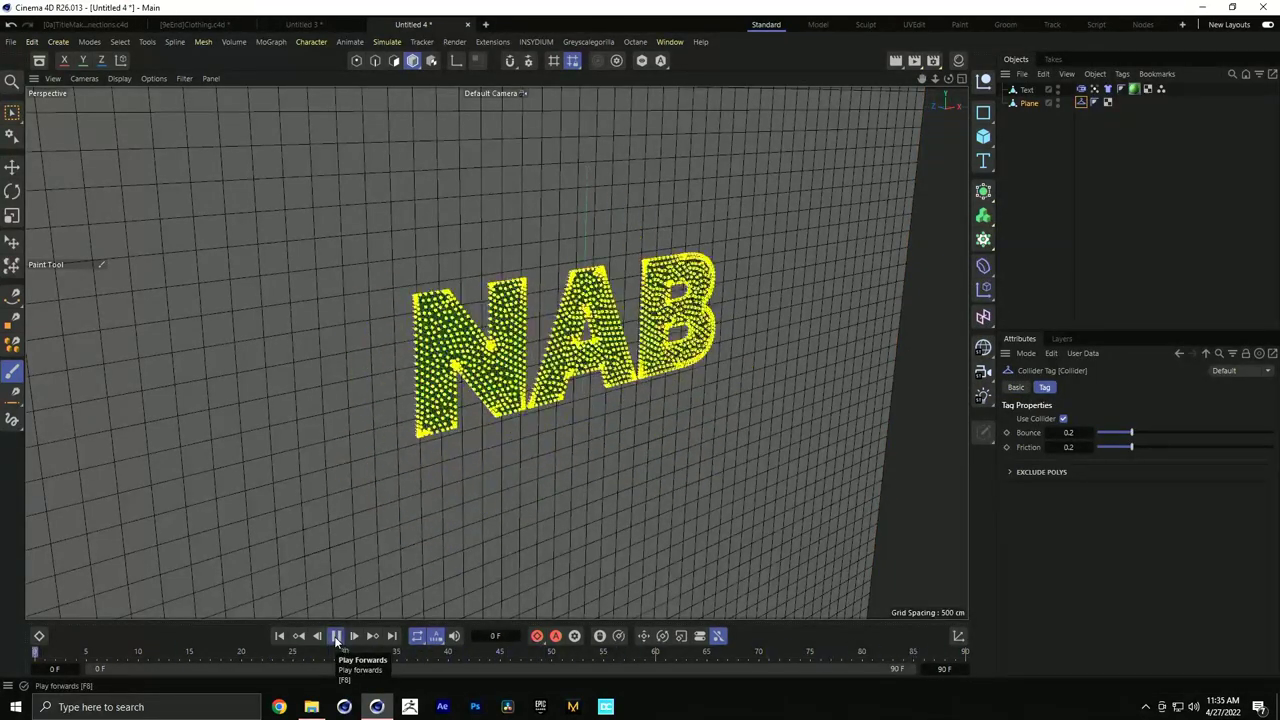
pyautogui.click(336, 636)
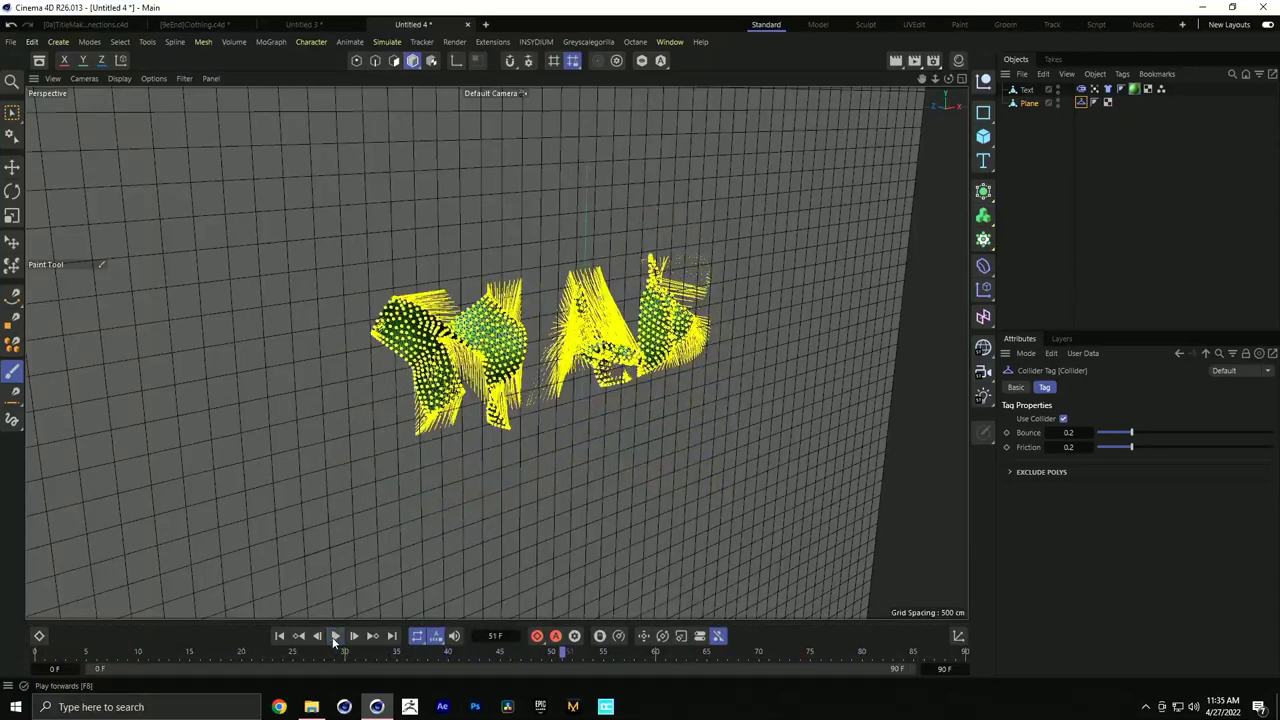
pyautogui.click(280, 636)
# Run the simulation on CPU with 5% damping and test the result
pyautogui.scroll(2, 593, 352)
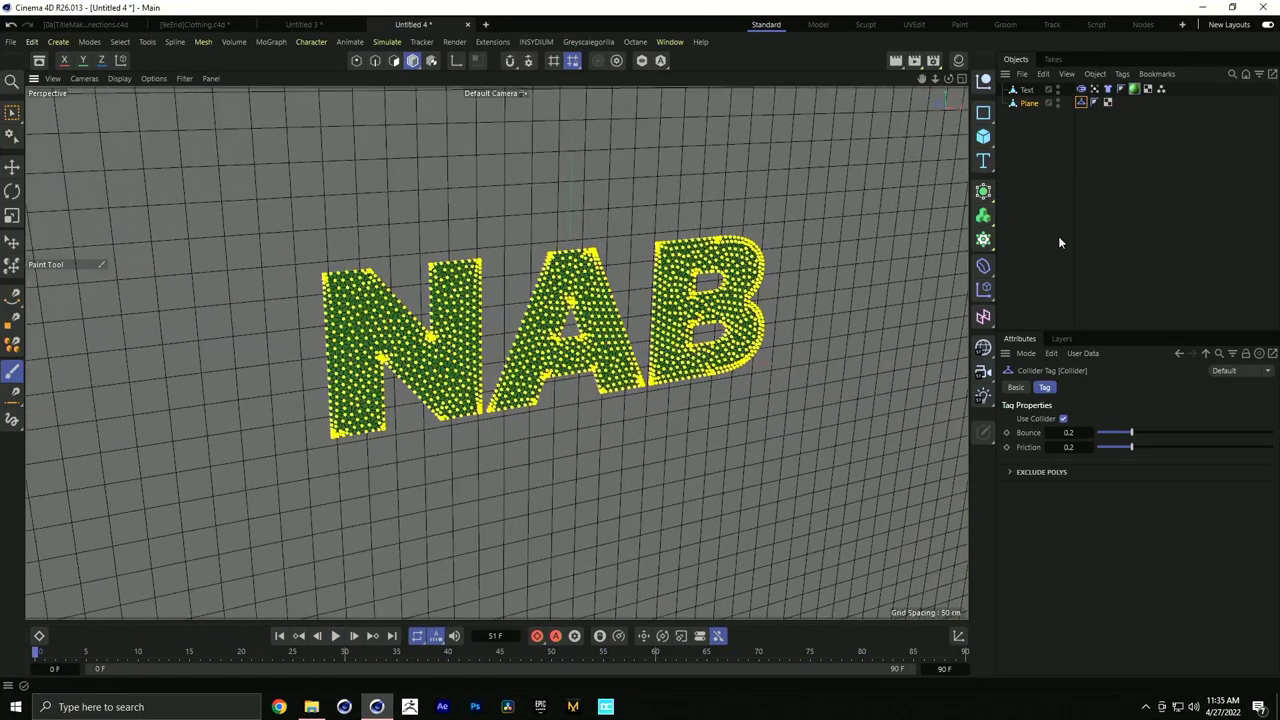
pyautogui.hotkey('ctrl', 'd')
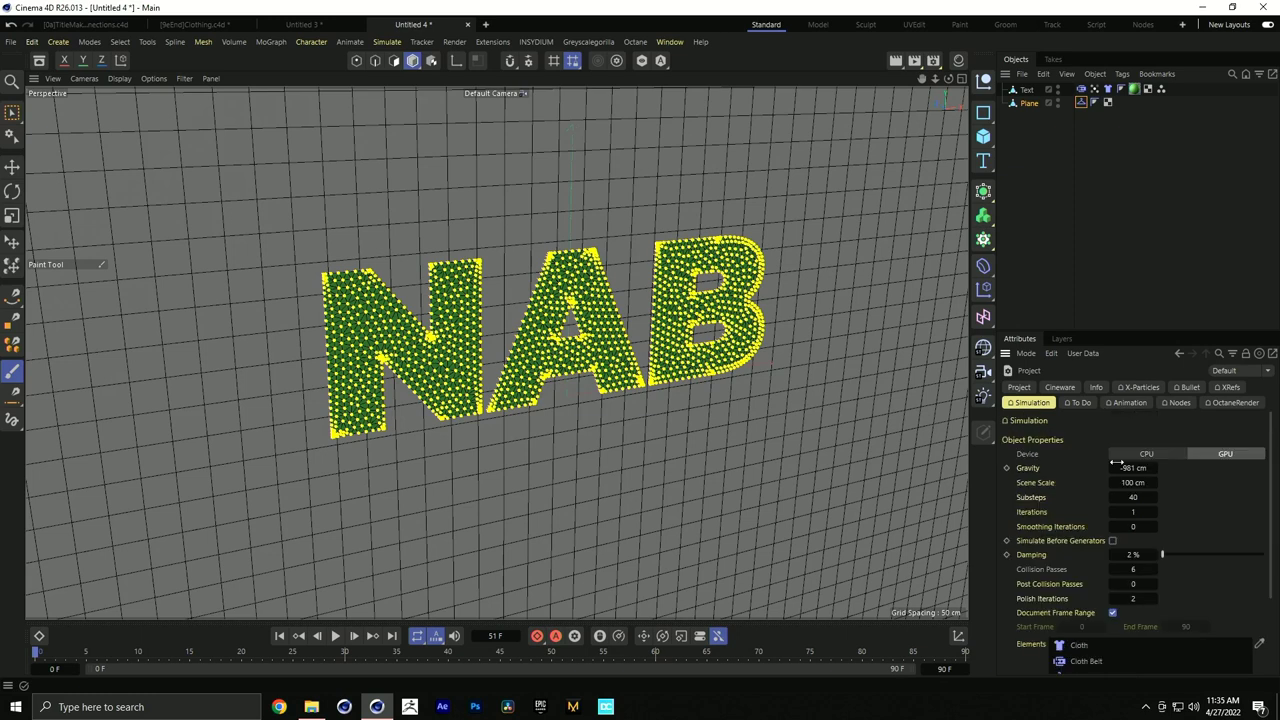
pyautogui.click(1174, 455)
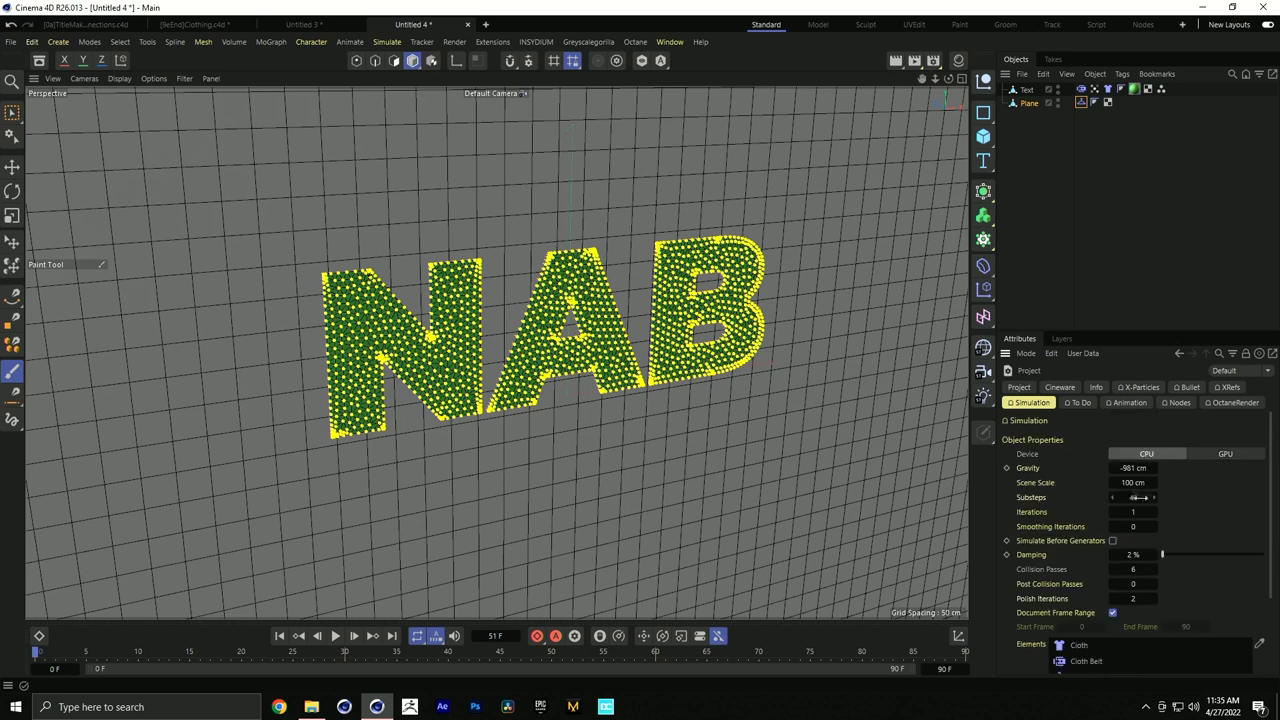
pyautogui.scroll(-2, 1146, 514)
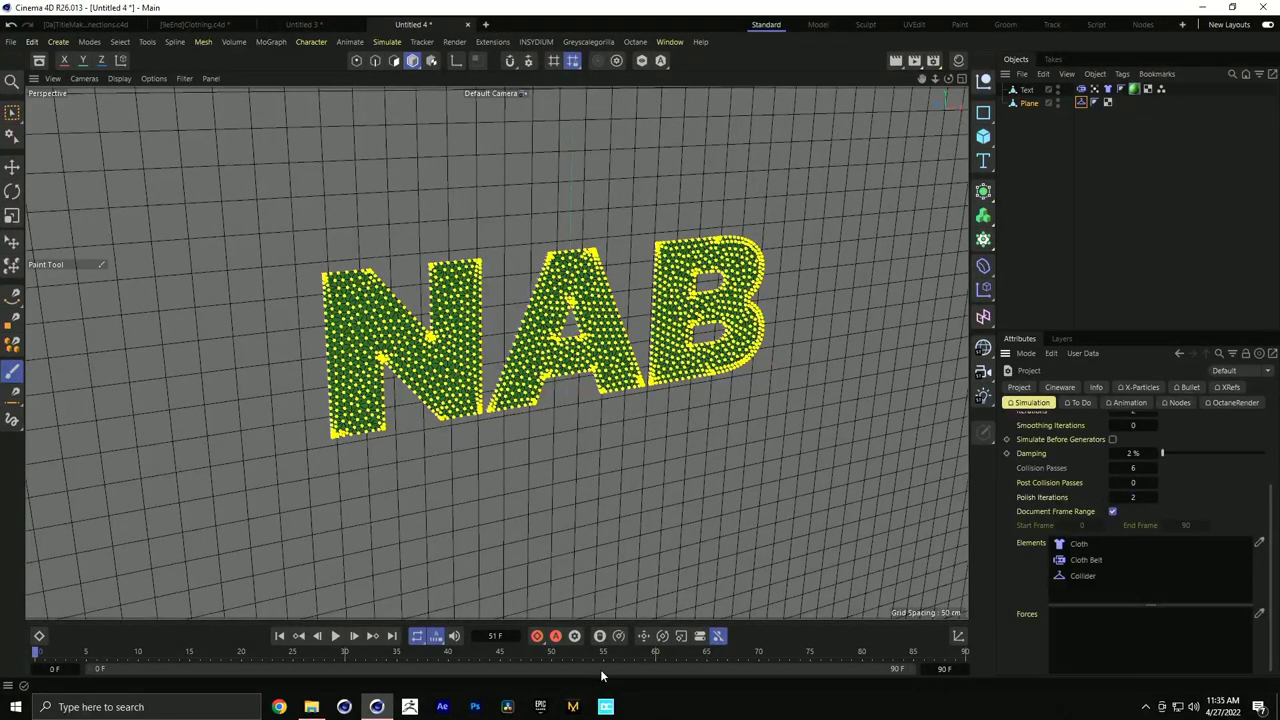
pyautogui.press('Return')
pyautogui.click(280, 636)
pyautogui.click(336, 636)
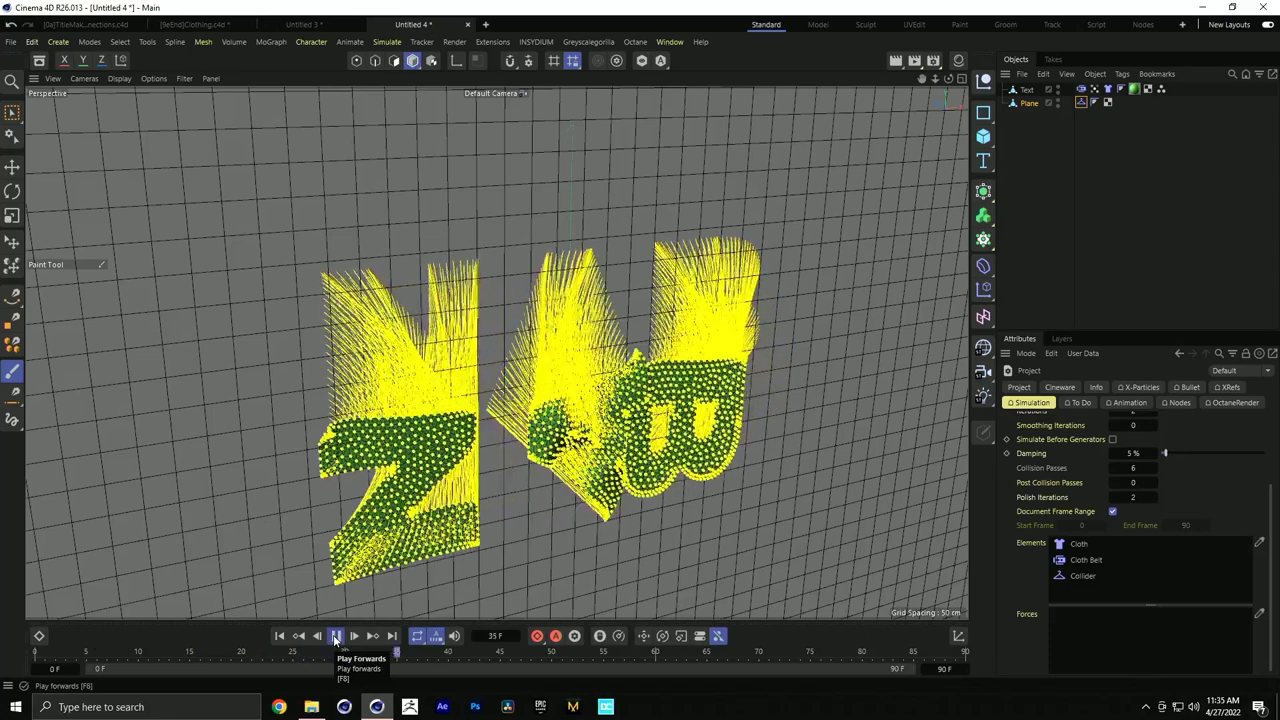
pyautogui.click(336, 636)
pyautogui.click(281, 636)
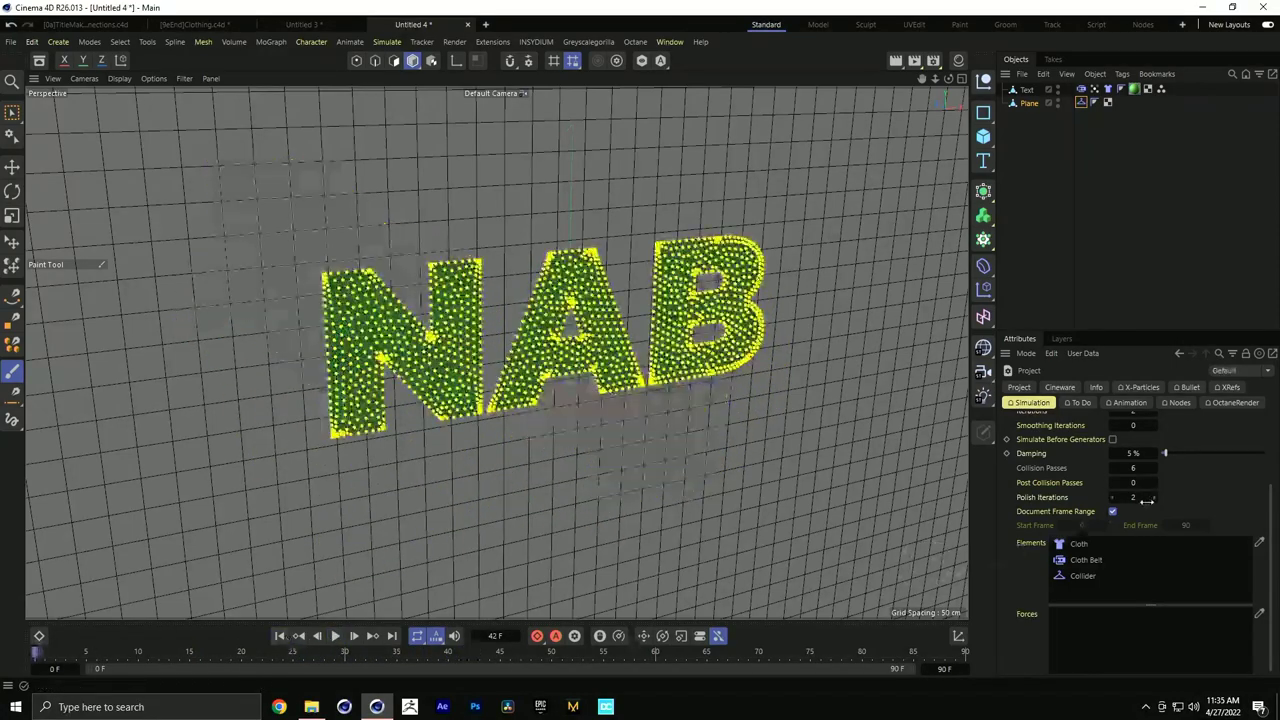
# Lower Substeps to 20, raise Collision Passes to 8, and replay the simulation
pyautogui.scroll(3, 1045, 468)
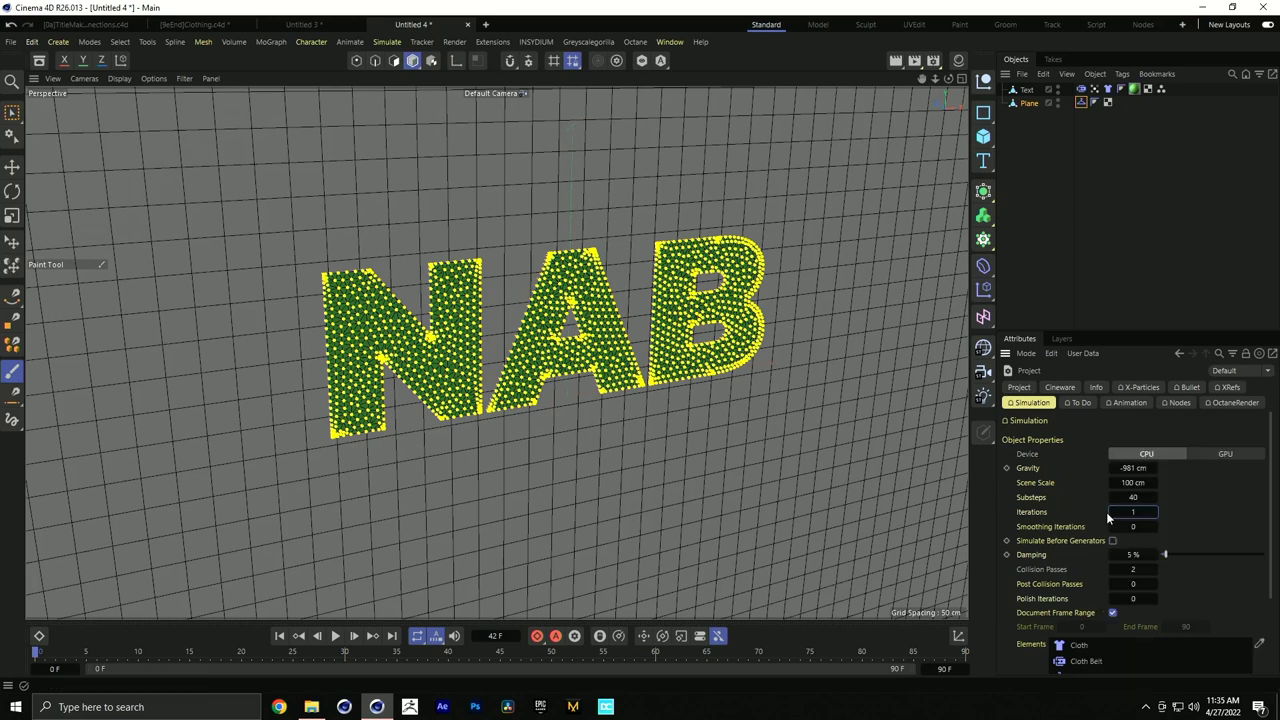
pyautogui.moveTo(1155, 499); pyautogui.dragTo(1104, 540)
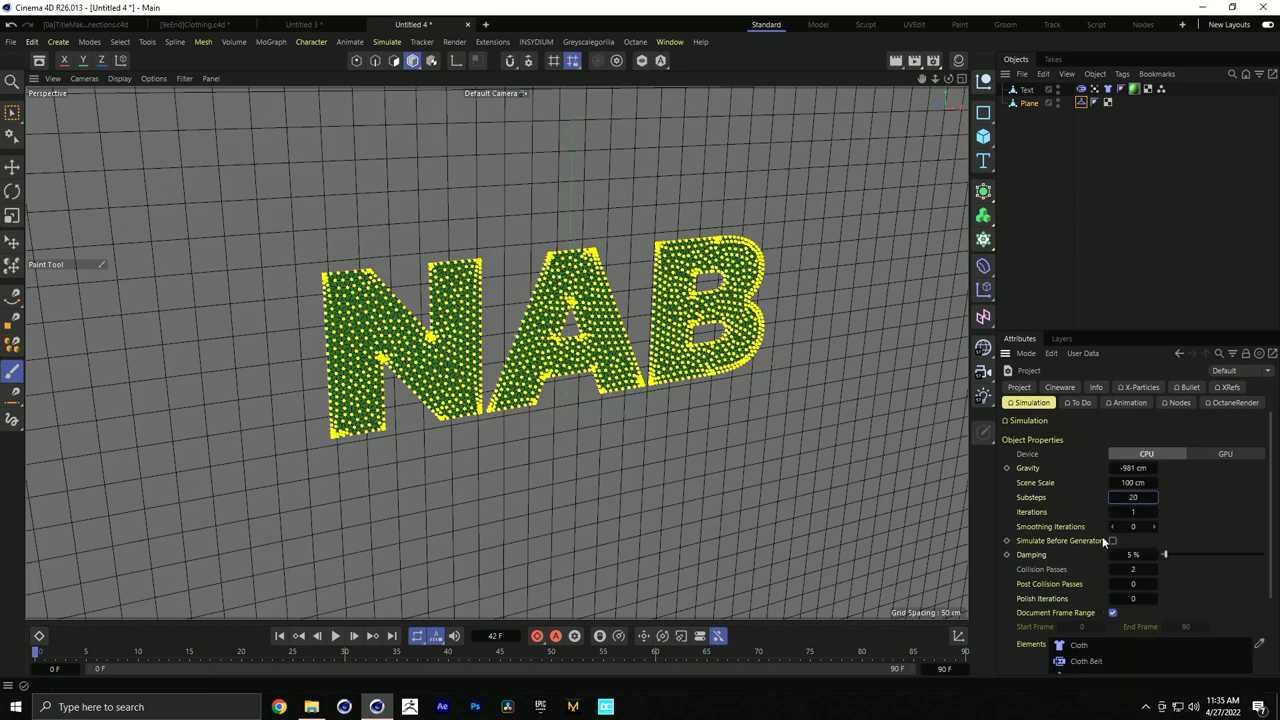
pyautogui.click(1153, 567)
pyautogui.click(336, 636)
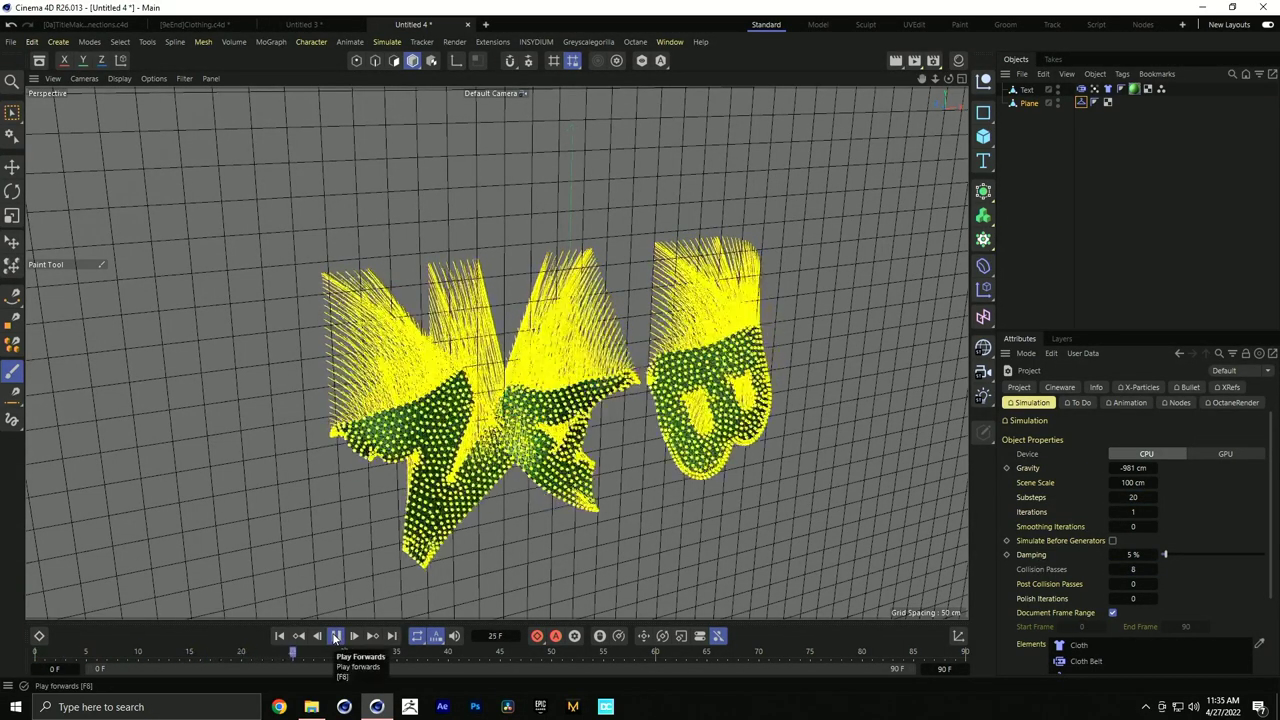
# Clear the Text cloth tag's fixed points and review its quad diagonals options
pyautogui.click(279, 636)
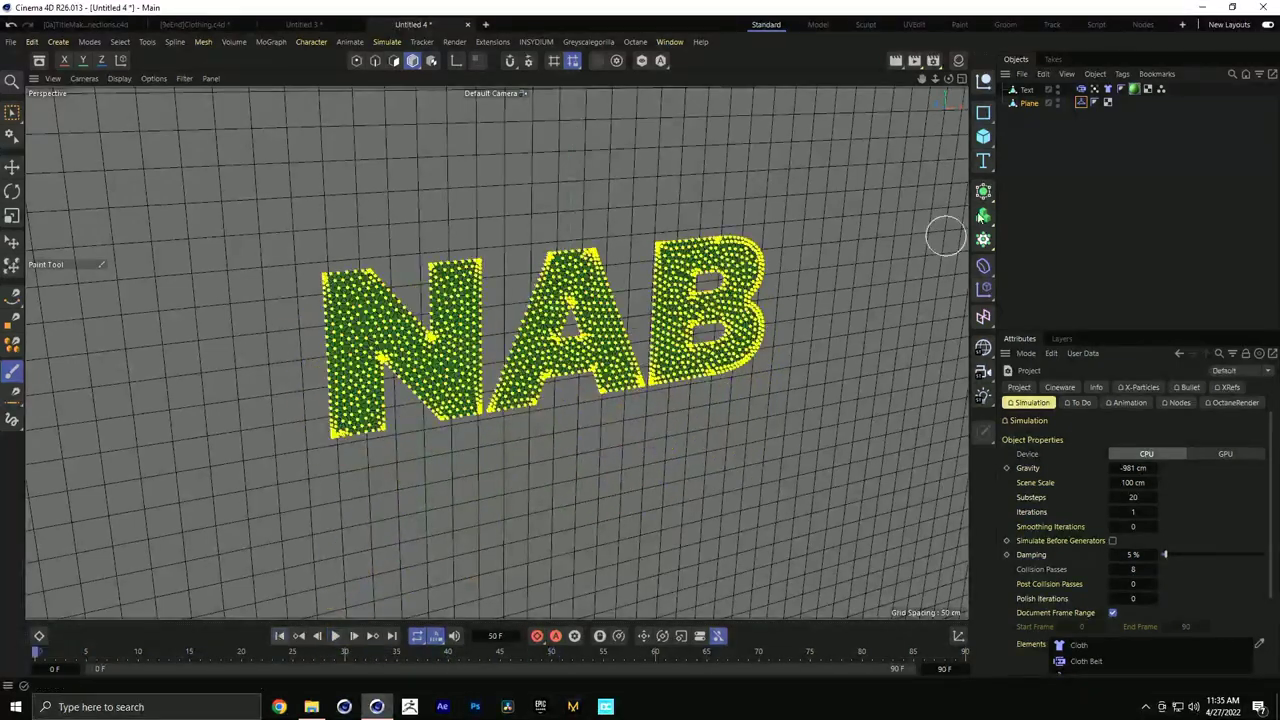
pyautogui.click(1107, 89)
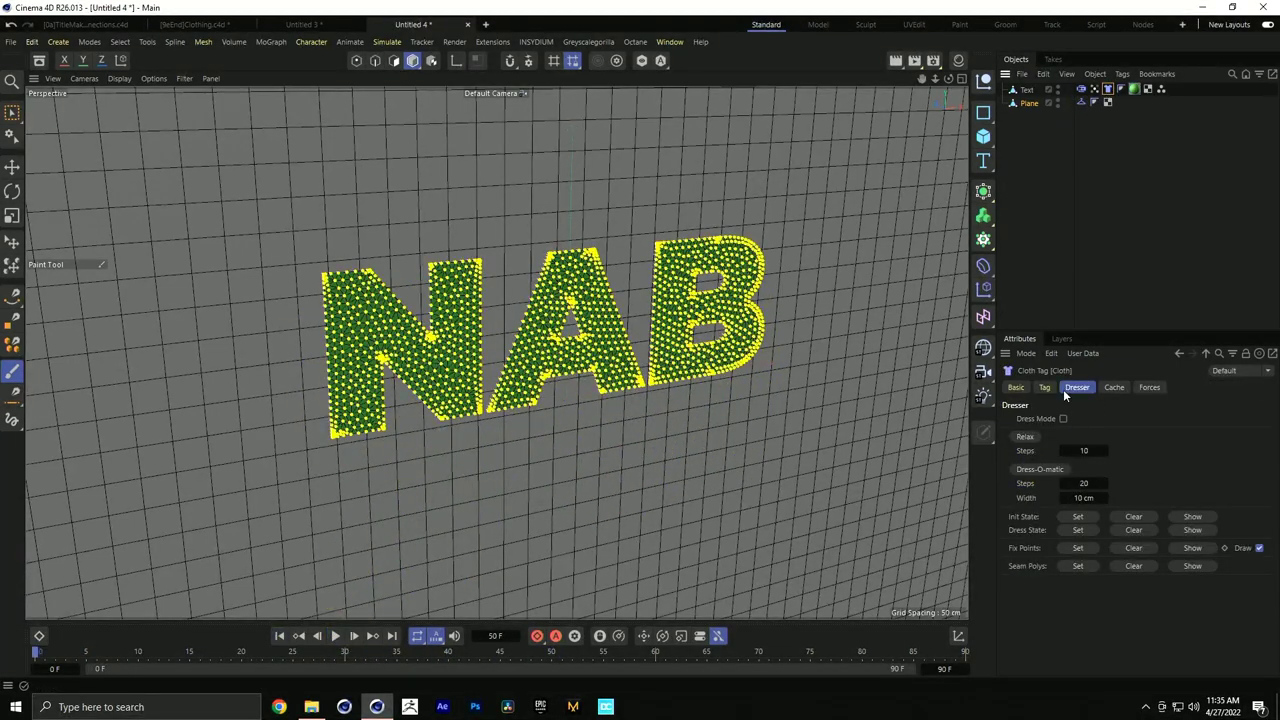
pyautogui.click(1045, 388)
pyautogui.click(1074, 388)
pyautogui.click(1140, 548)
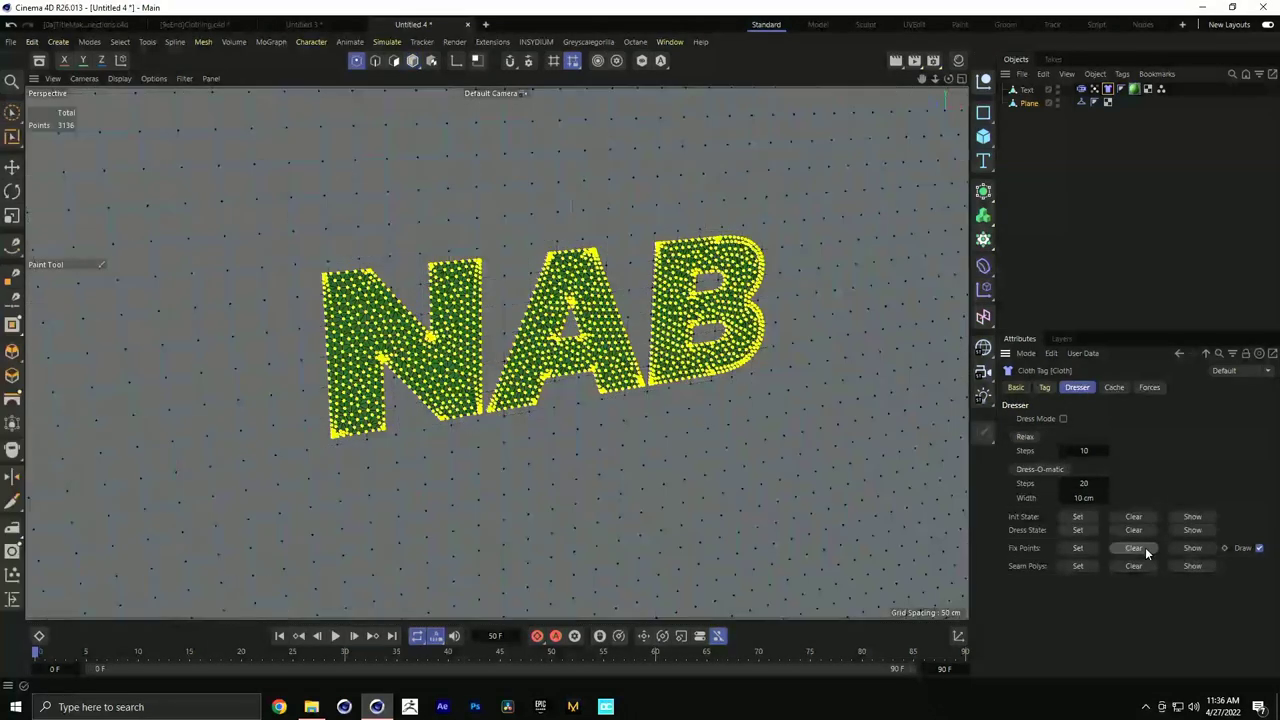
pyautogui.click(1046, 388)
pyautogui.click(1100, 506)
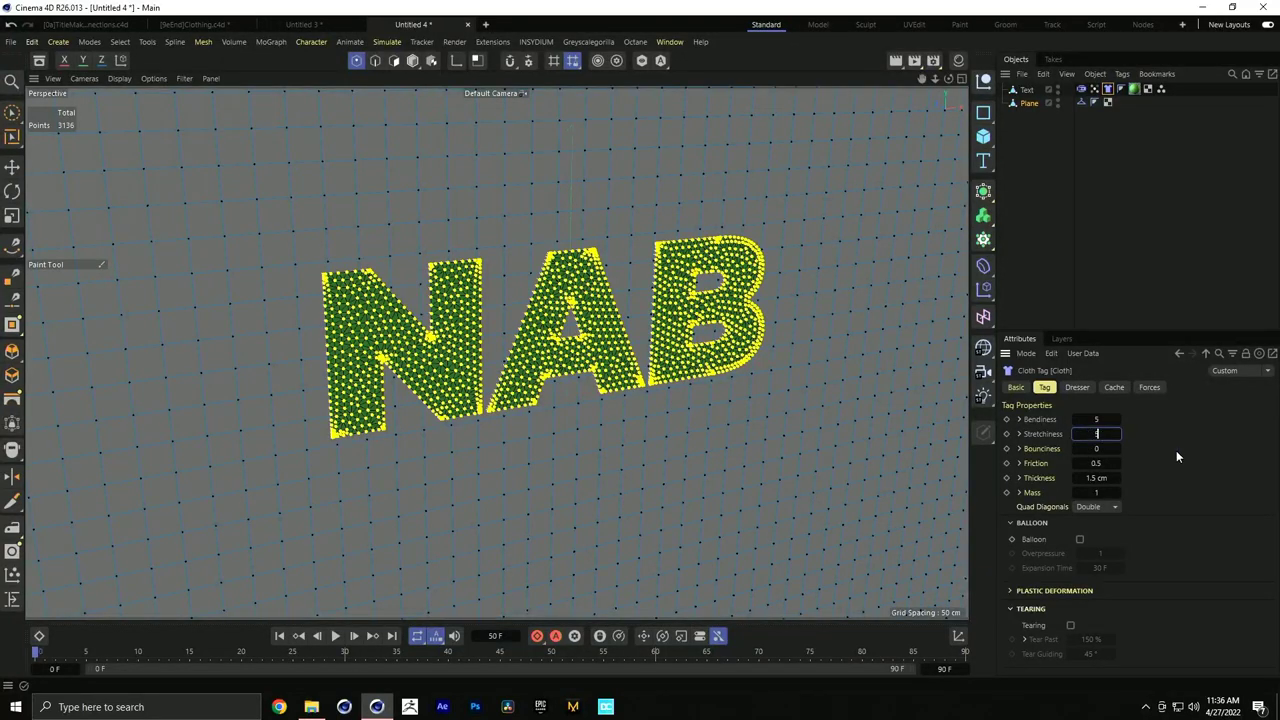
# Play and rewind the cloth simulation, then select the Text object in Polygons mode
pyautogui.click(337, 636)
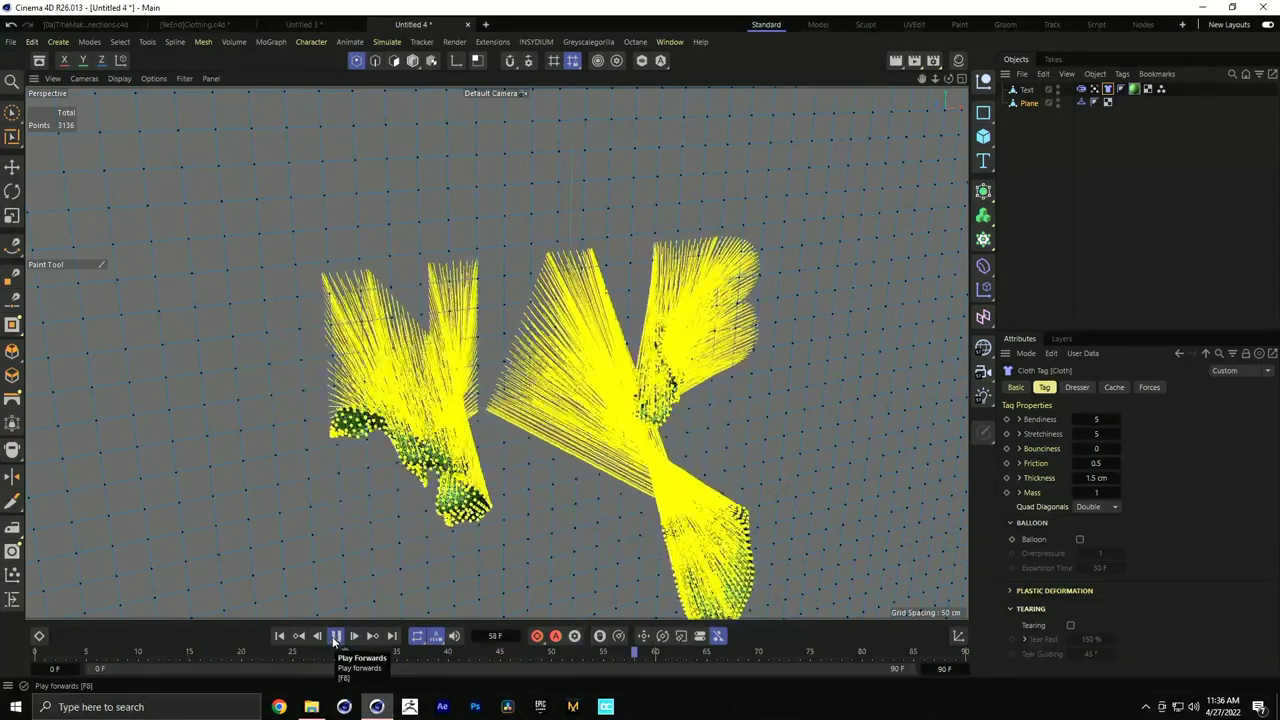
pyautogui.click(278, 636)
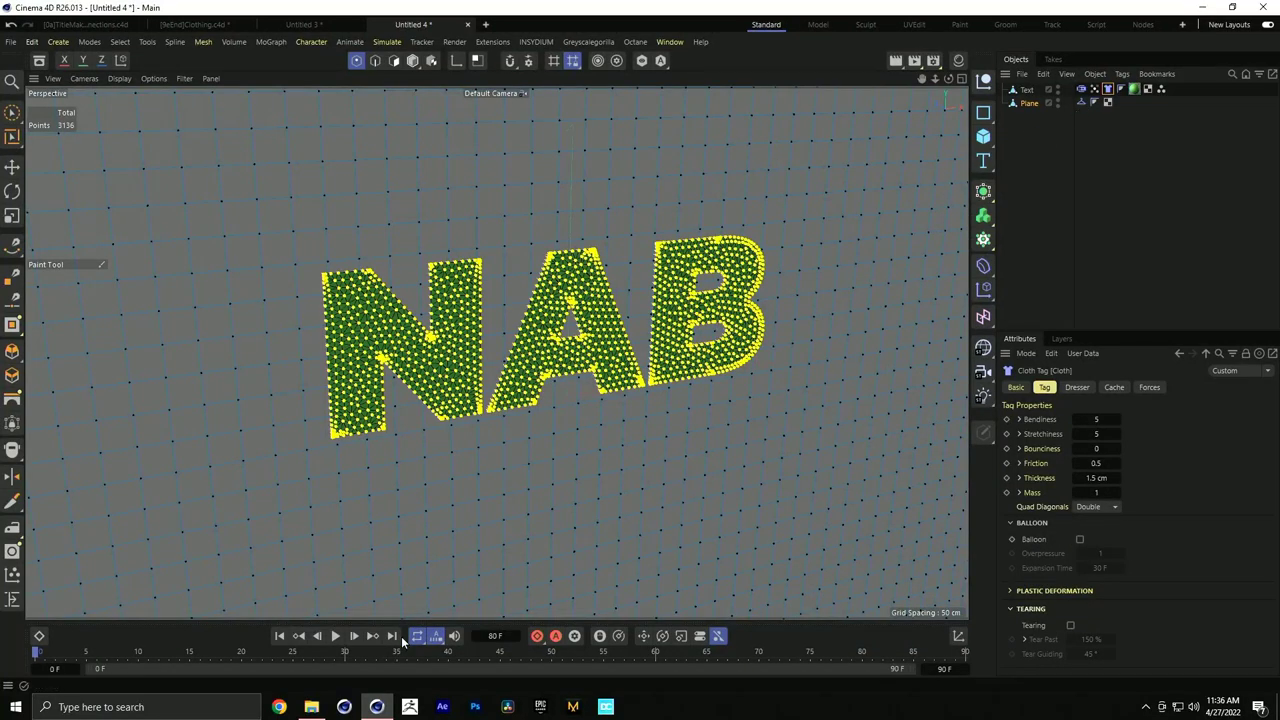
pyautogui.click(412, 60)
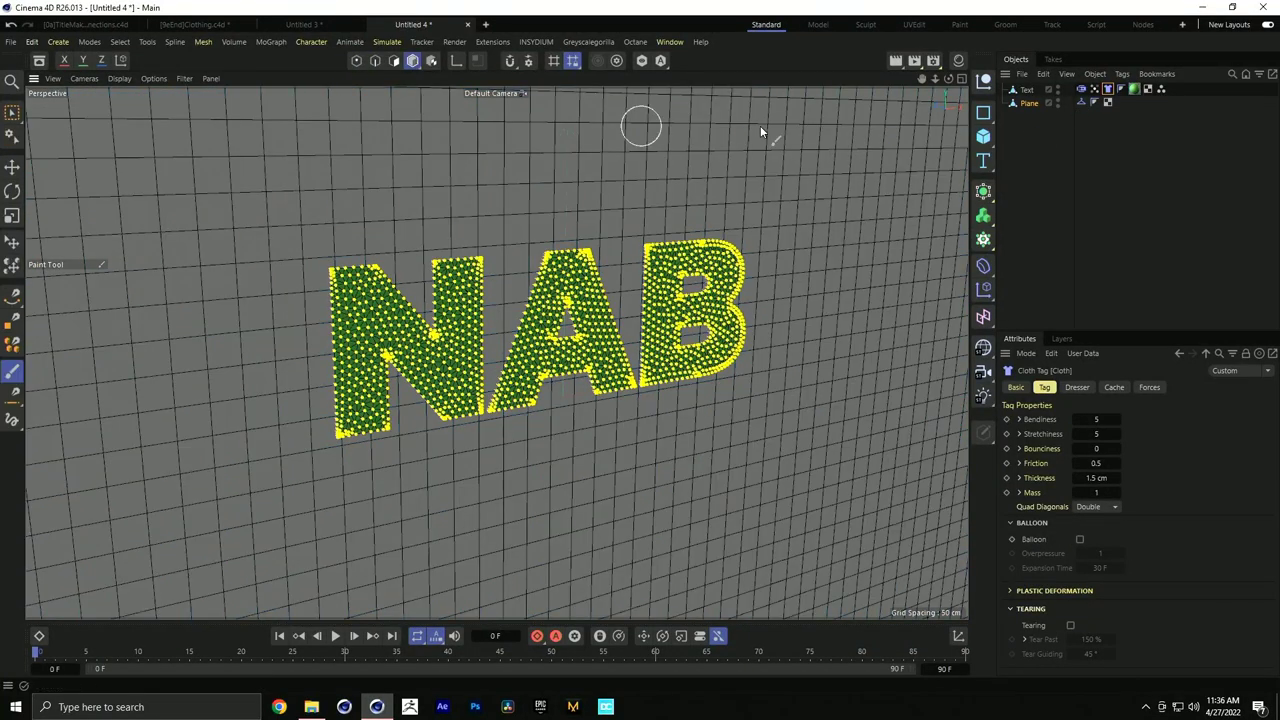
pyautogui.click(1028, 91)
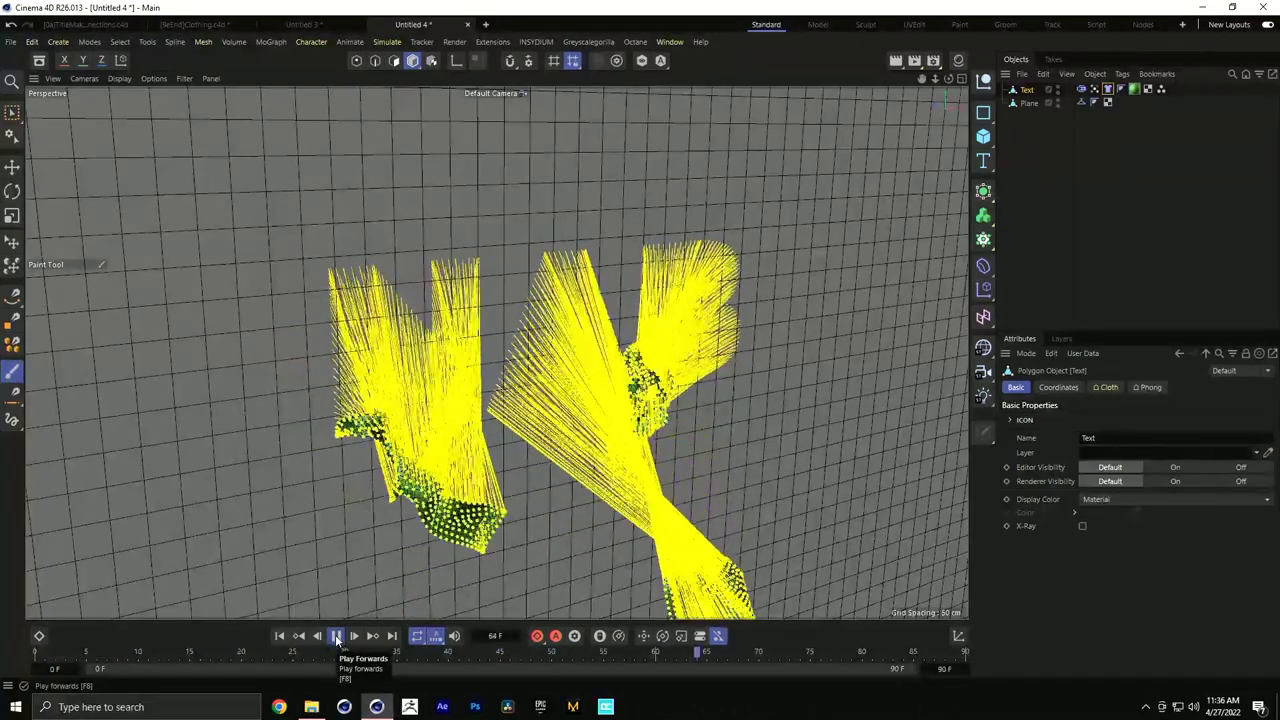
pyautogui.click(336, 636)
# Drag [9hBegin]Peel and [9hBegin2]Peel from the Simulation GPU folder into Cinema 4D
pyautogui.hotkey('alt', 'Tab')
pyautogui.click(819, 255)
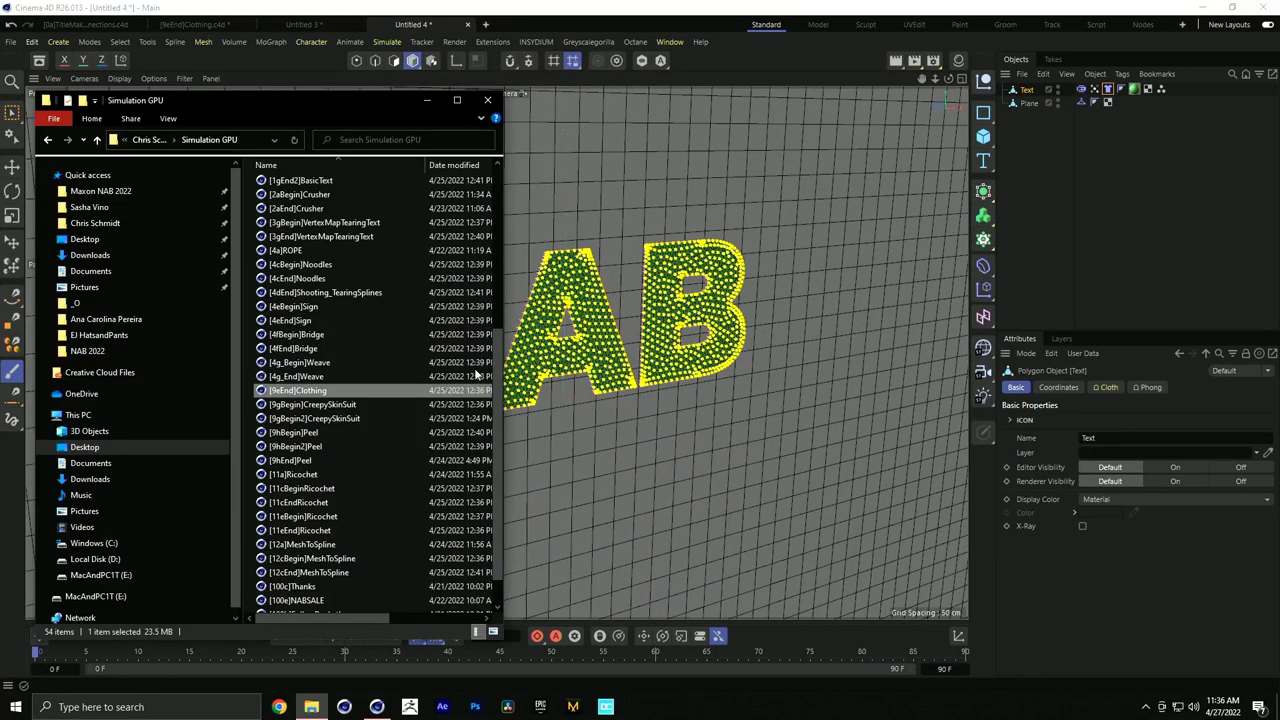
pyautogui.scroll(-1, 355, 400)
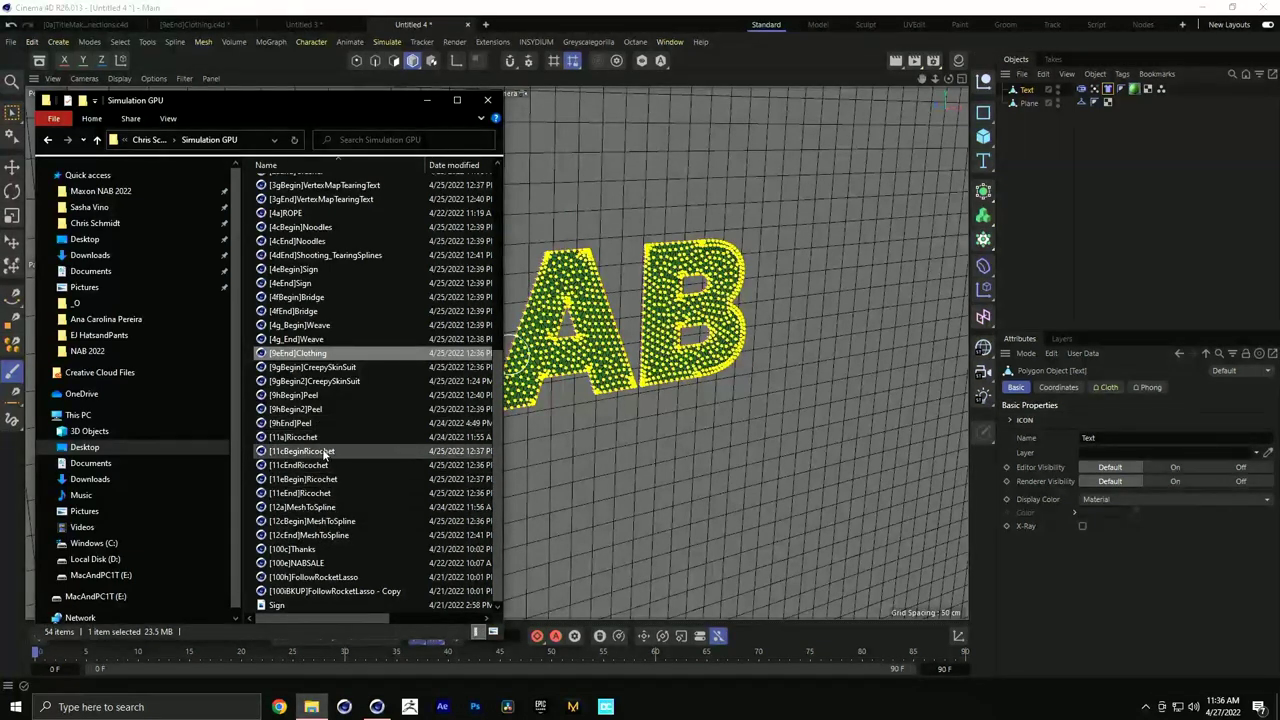
pyautogui.moveTo(290, 398); pyautogui.dragTo(660, 357)
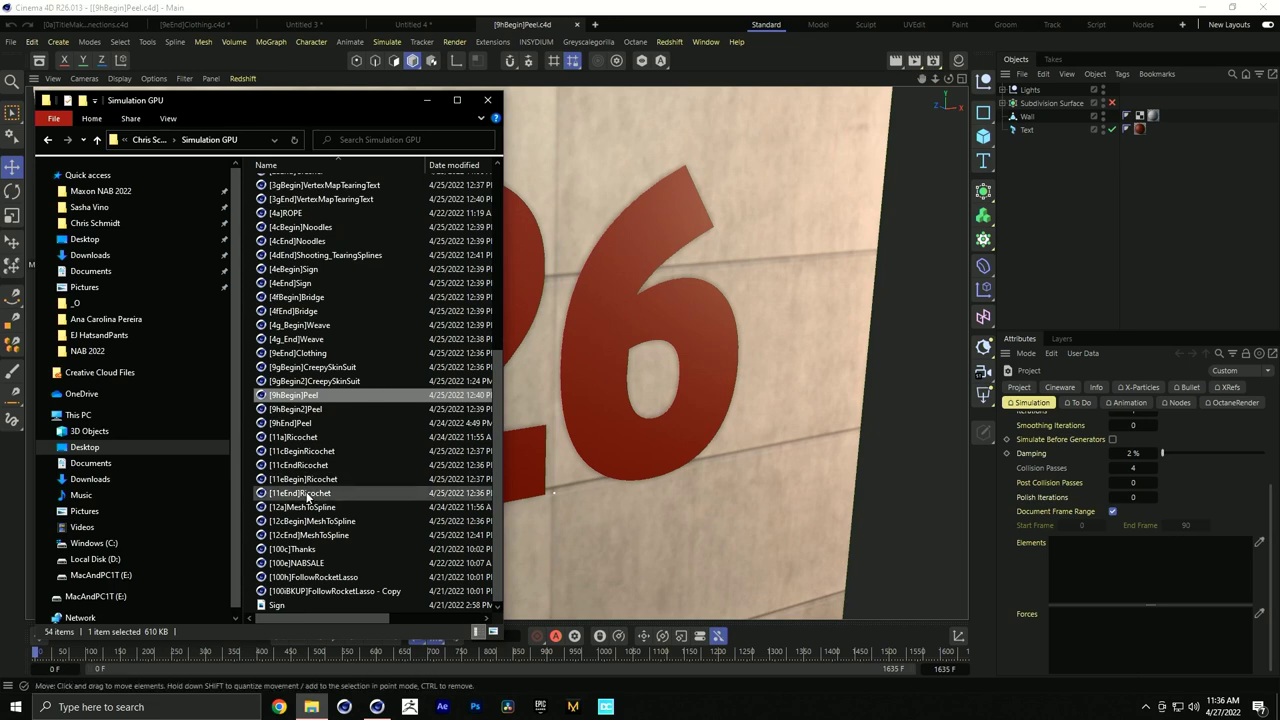
pyautogui.moveTo(293, 409); pyautogui.dragTo(710, 355)
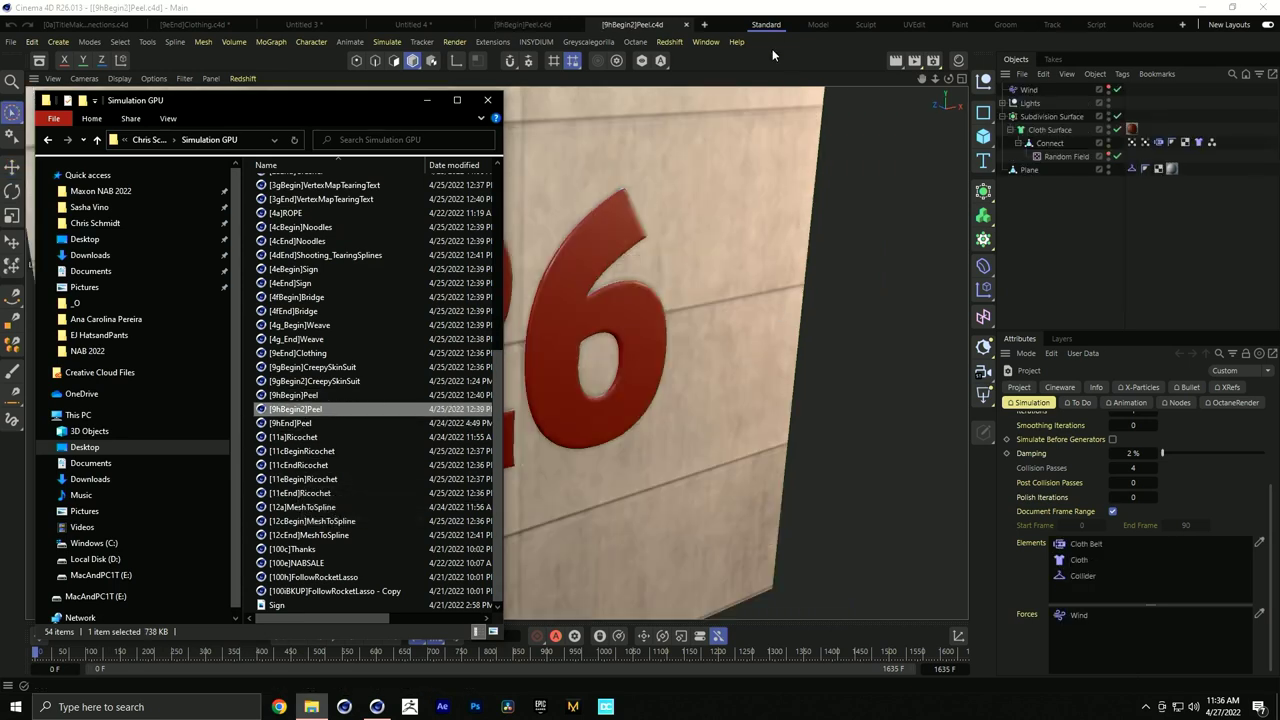
# Delete the Vertex Map's Freeze field layer, leaving only the Start layer
pyautogui.click(1046, 177)
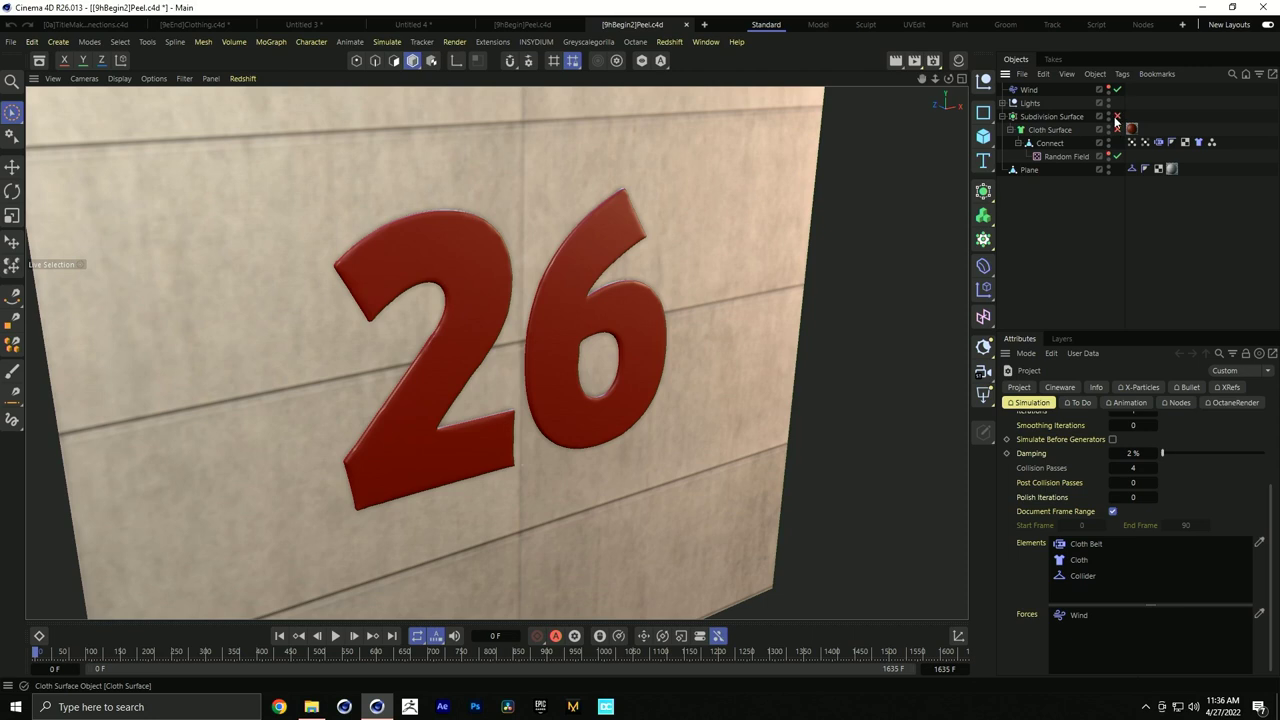
pyautogui.click(1140, 143)
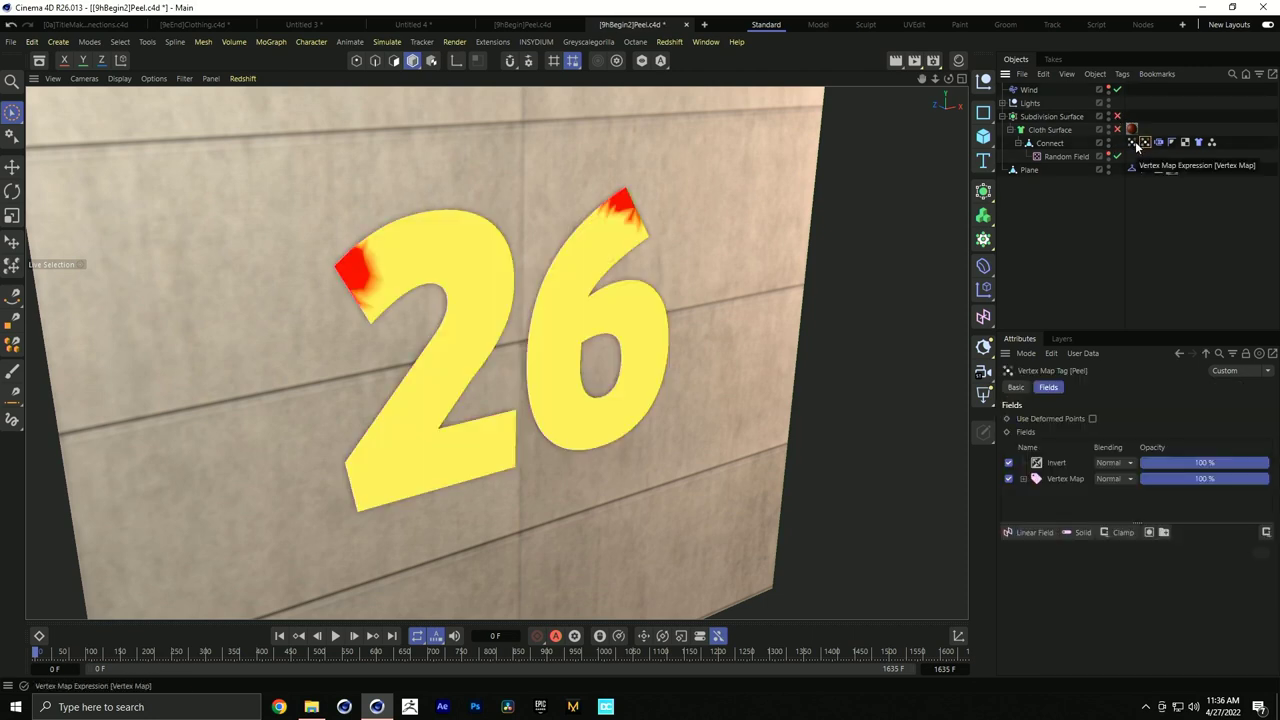
pyautogui.click(1132, 143)
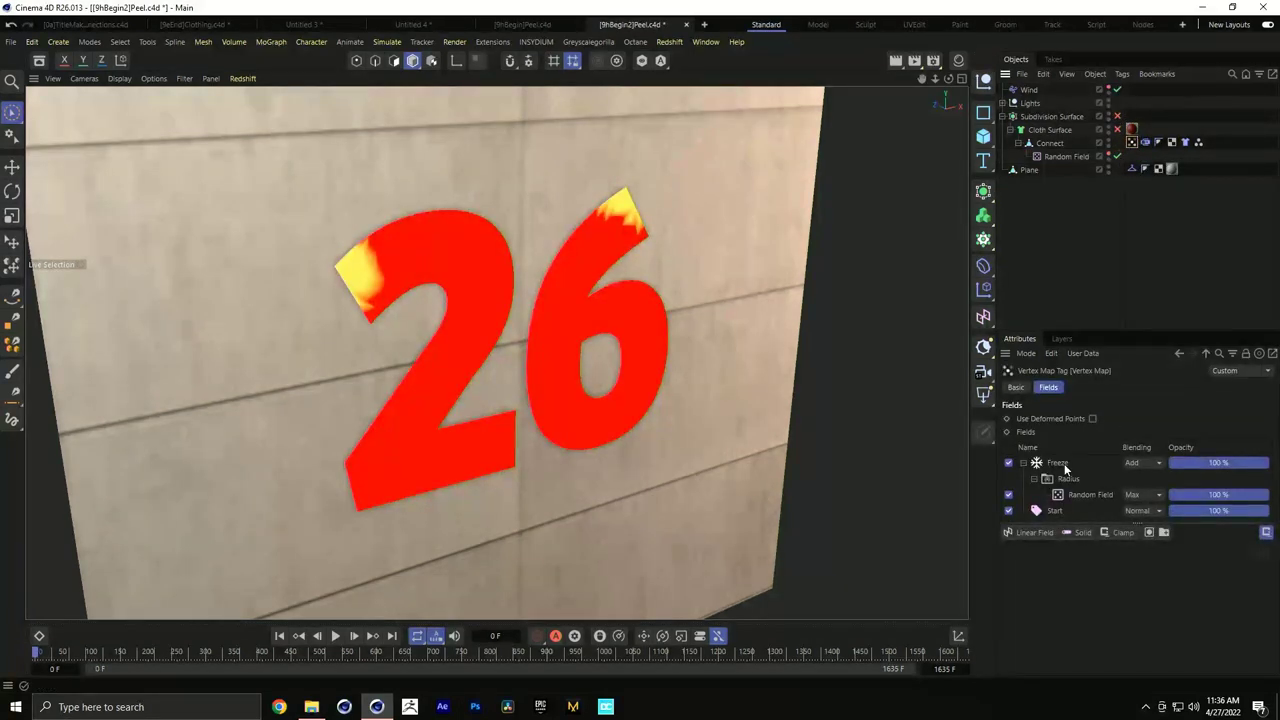
pyautogui.click(1052, 466)
pyautogui.press('Delete')
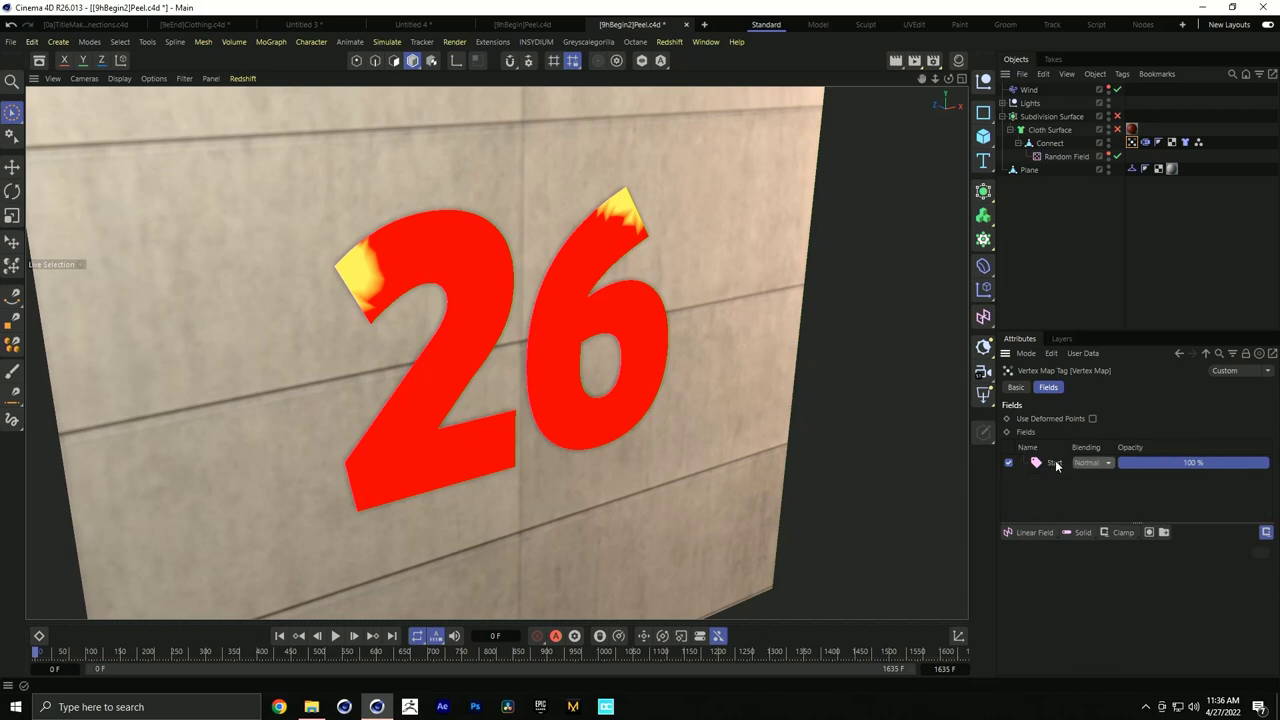
pyautogui.click(1016, 462)
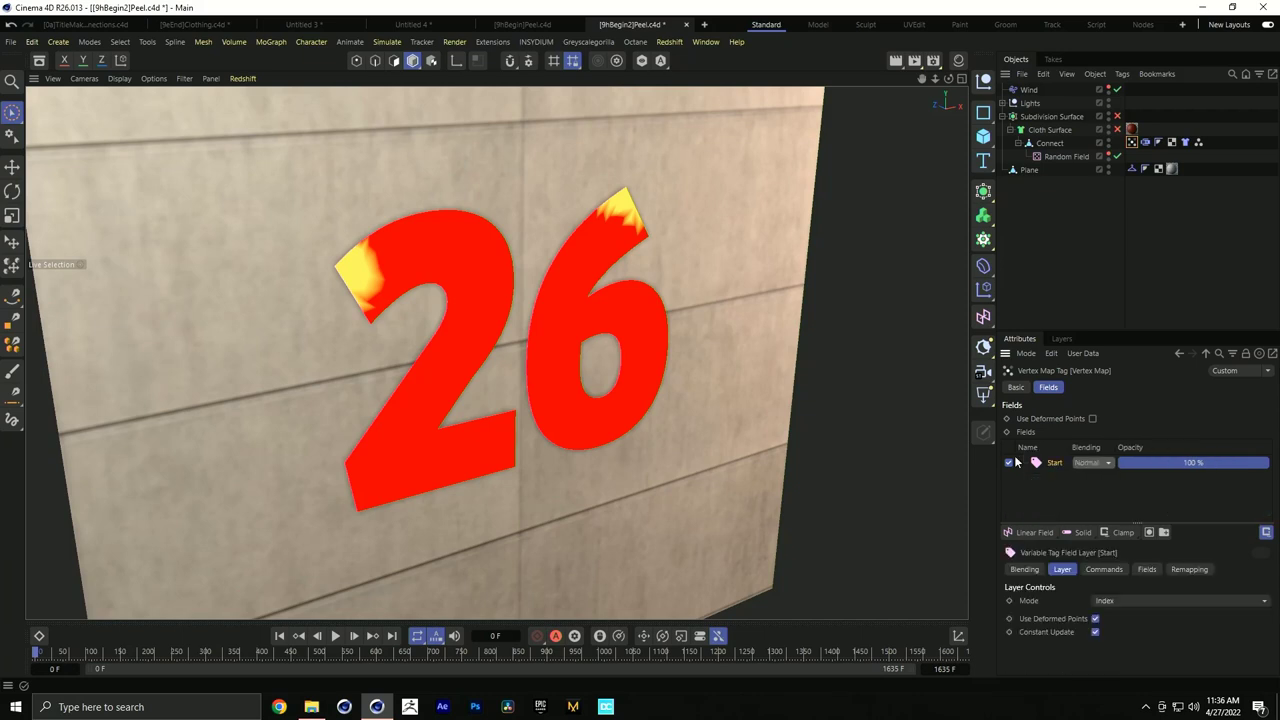
# Link the Vertex Map into the Belt tag's Influence map and test the peel
pyautogui.click(1144, 143)
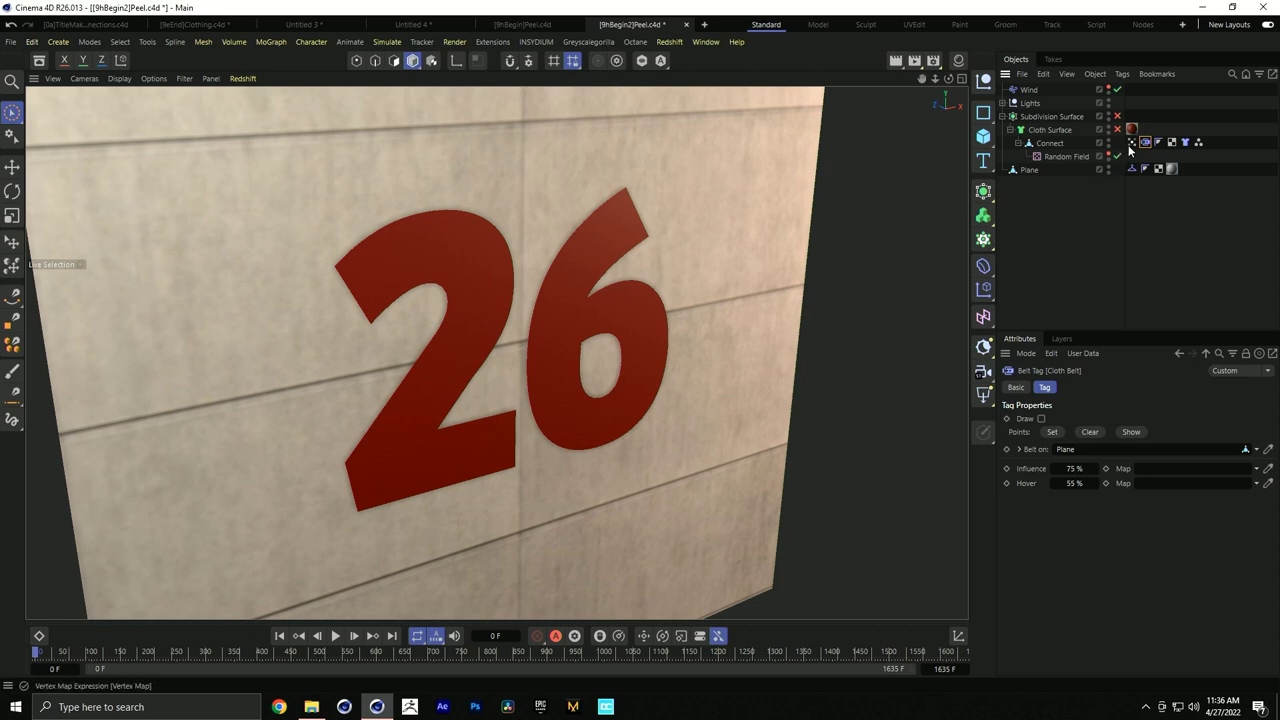
pyautogui.moveTo(1133, 147); pyautogui.dragTo(1152, 470)
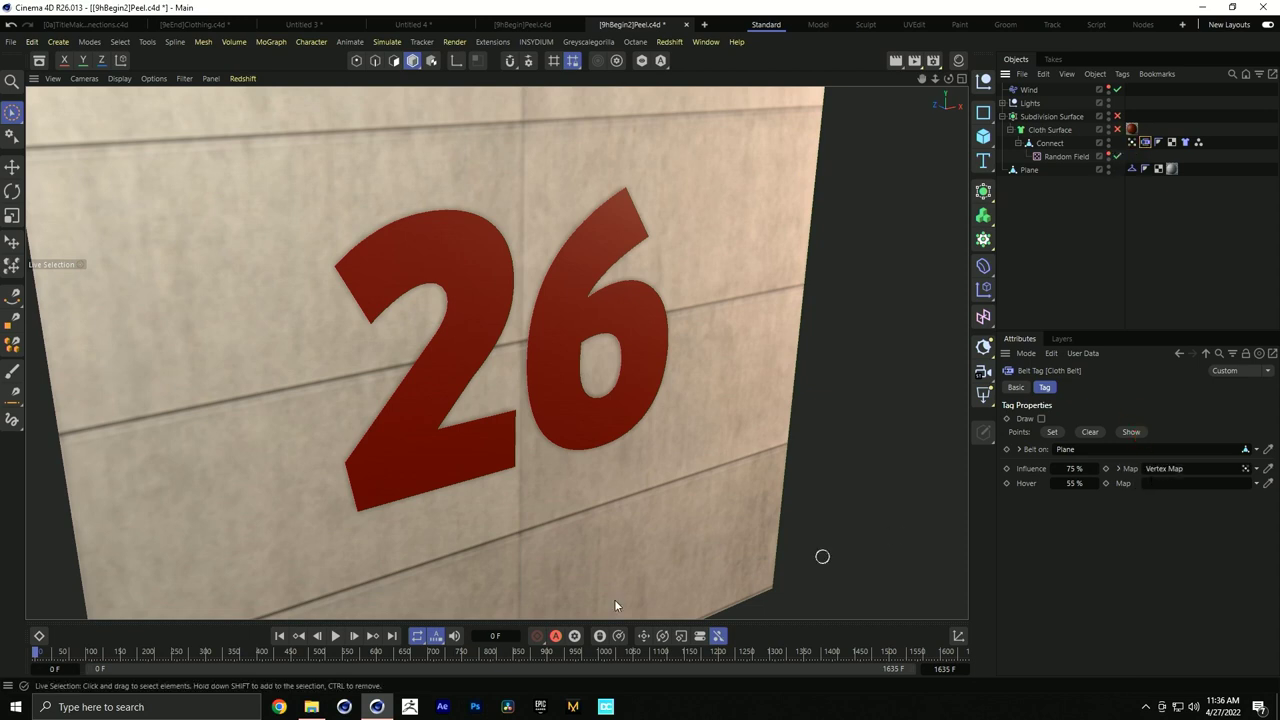
pyautogui.click(338, 635)
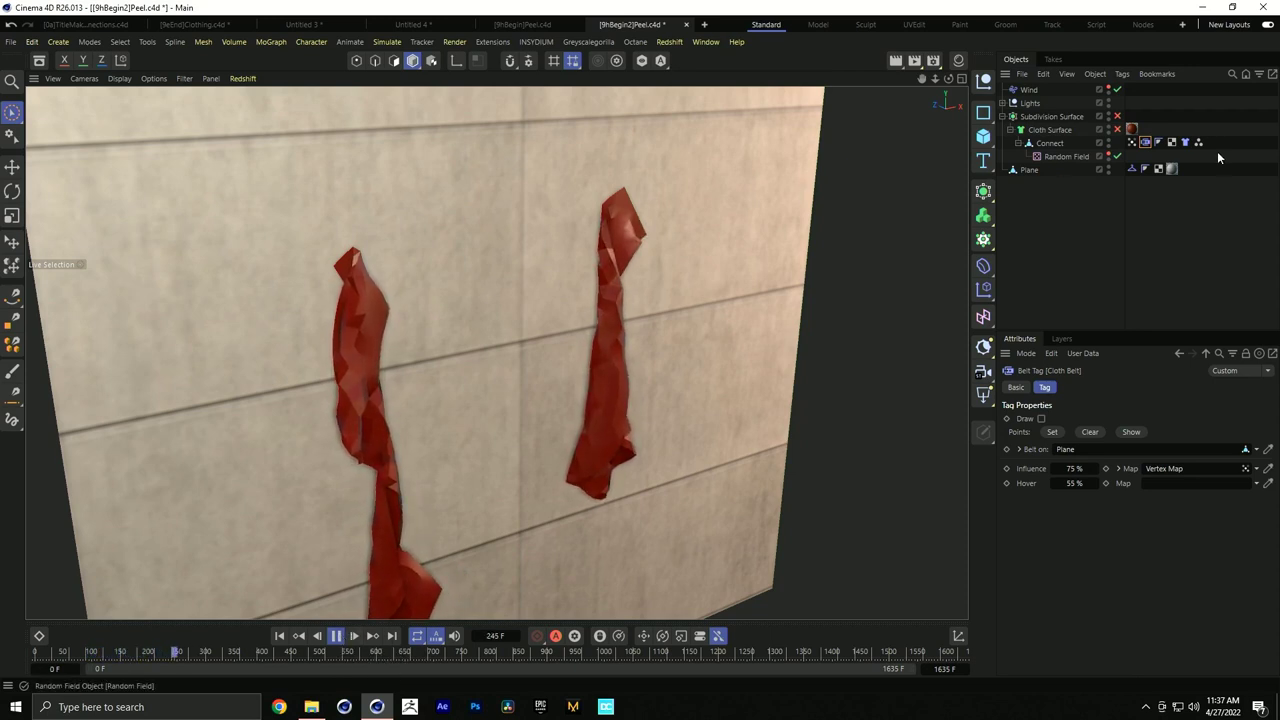
pyautogui.click(336, 636)
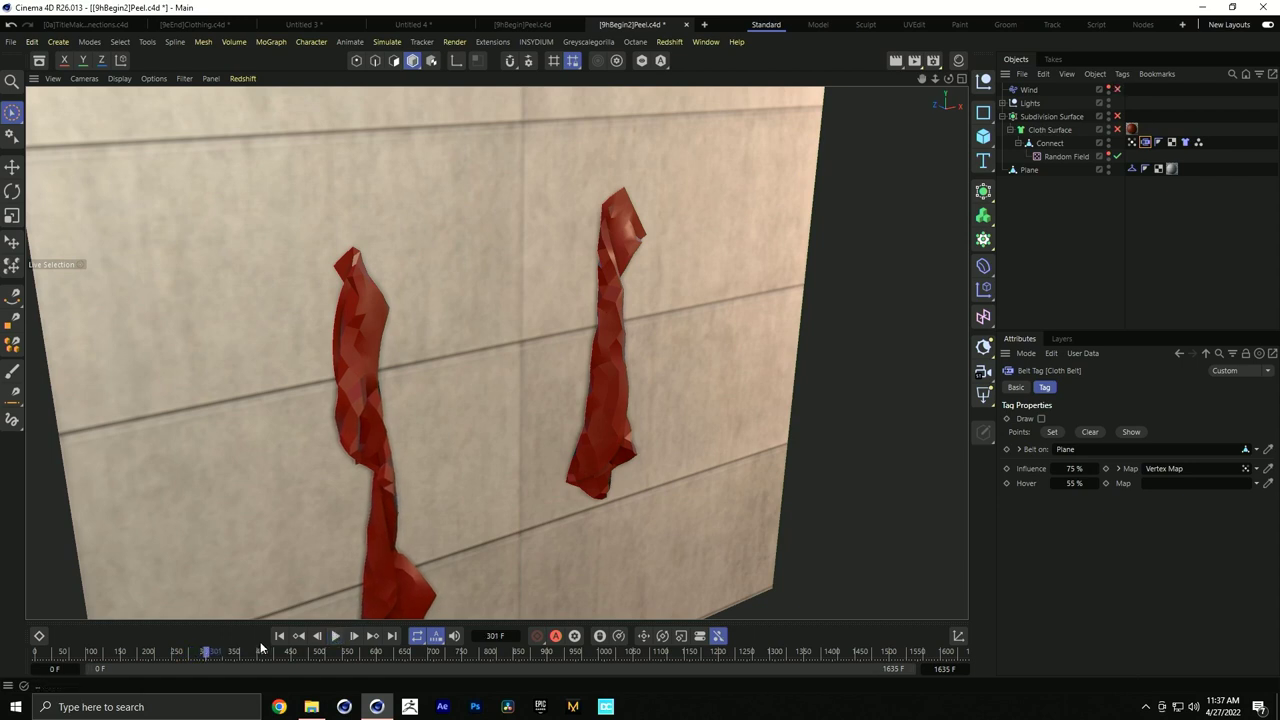
pyautogui.click(279, 636)
# Inspect the Start selection's points and the vertex map shading while replaying the simulation
pyautogui.doubleClick(1199, 142)
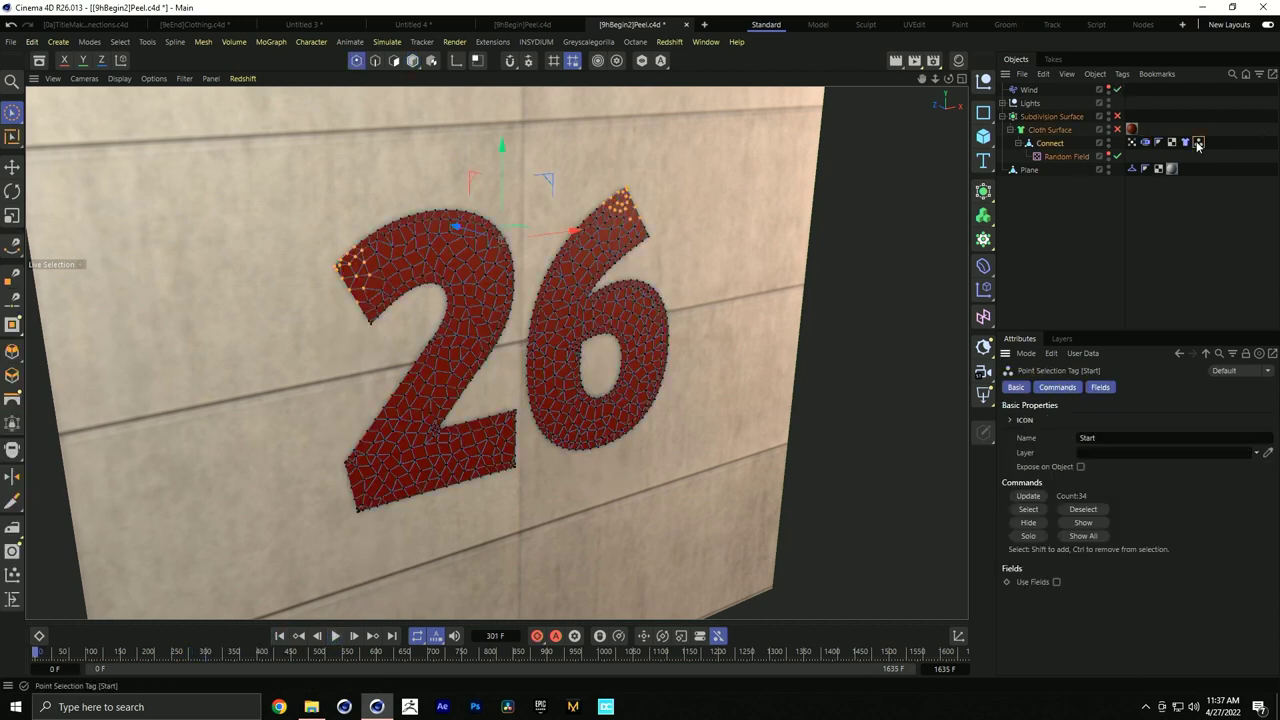
pyautogui.click(1132, 142)
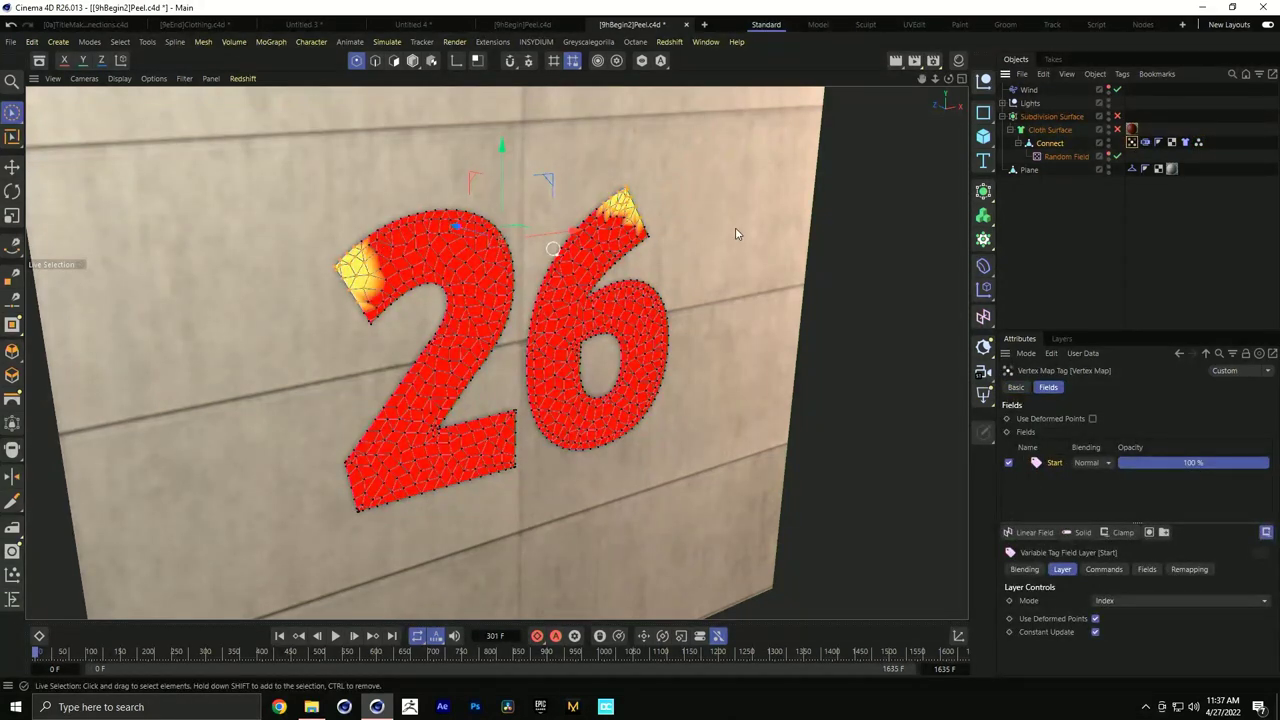
pyautogui.click(337, 636)
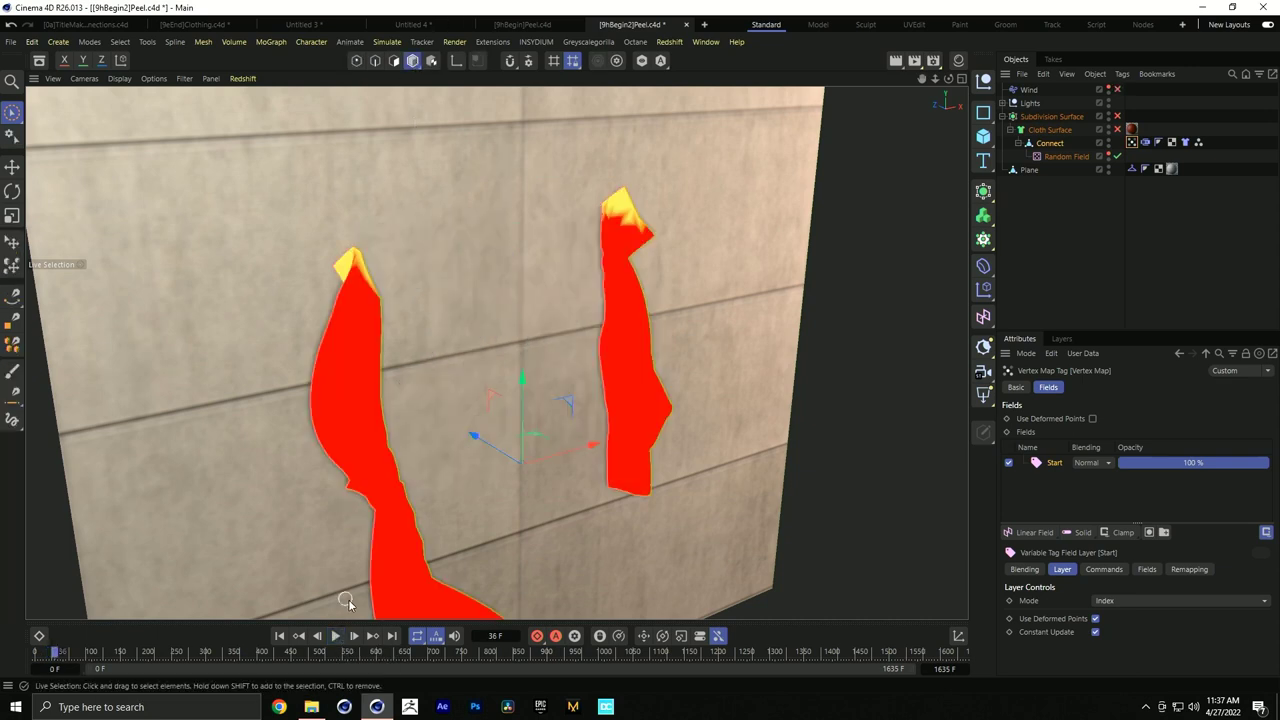
pyautogui.click(277, 636)
pyautogui.click(337, 636)
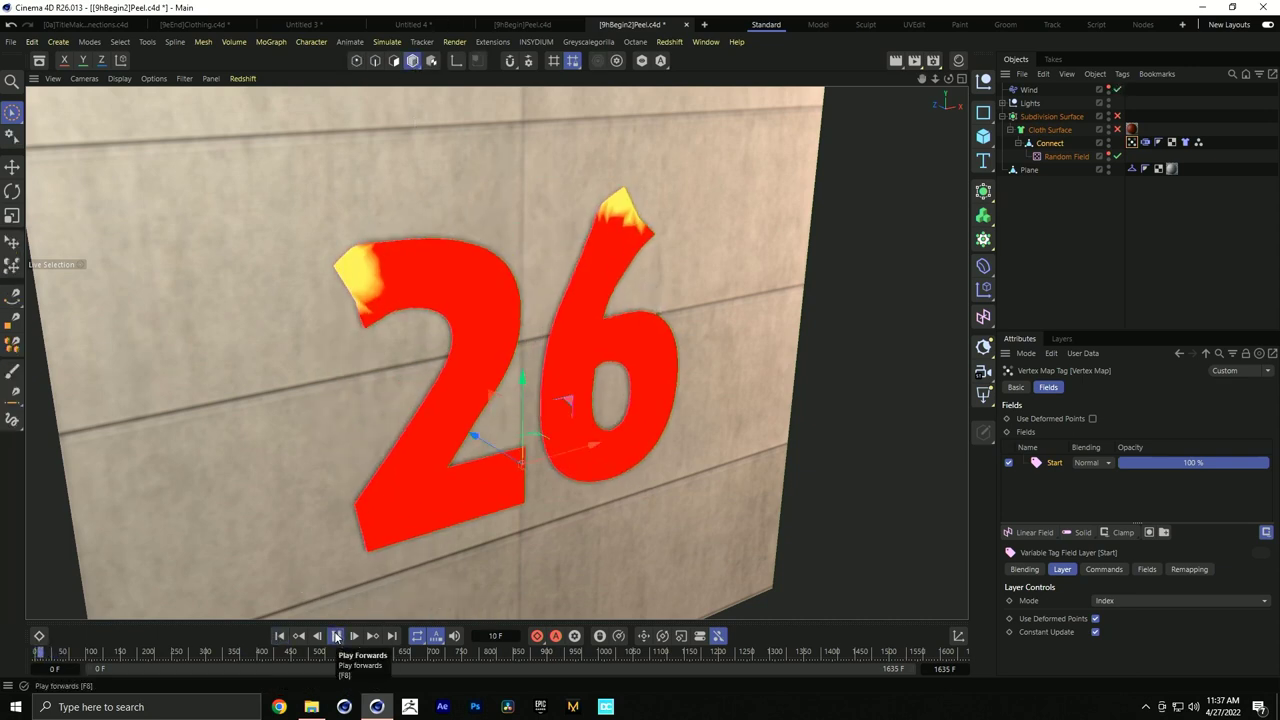
pyautogui.click(277, 636)
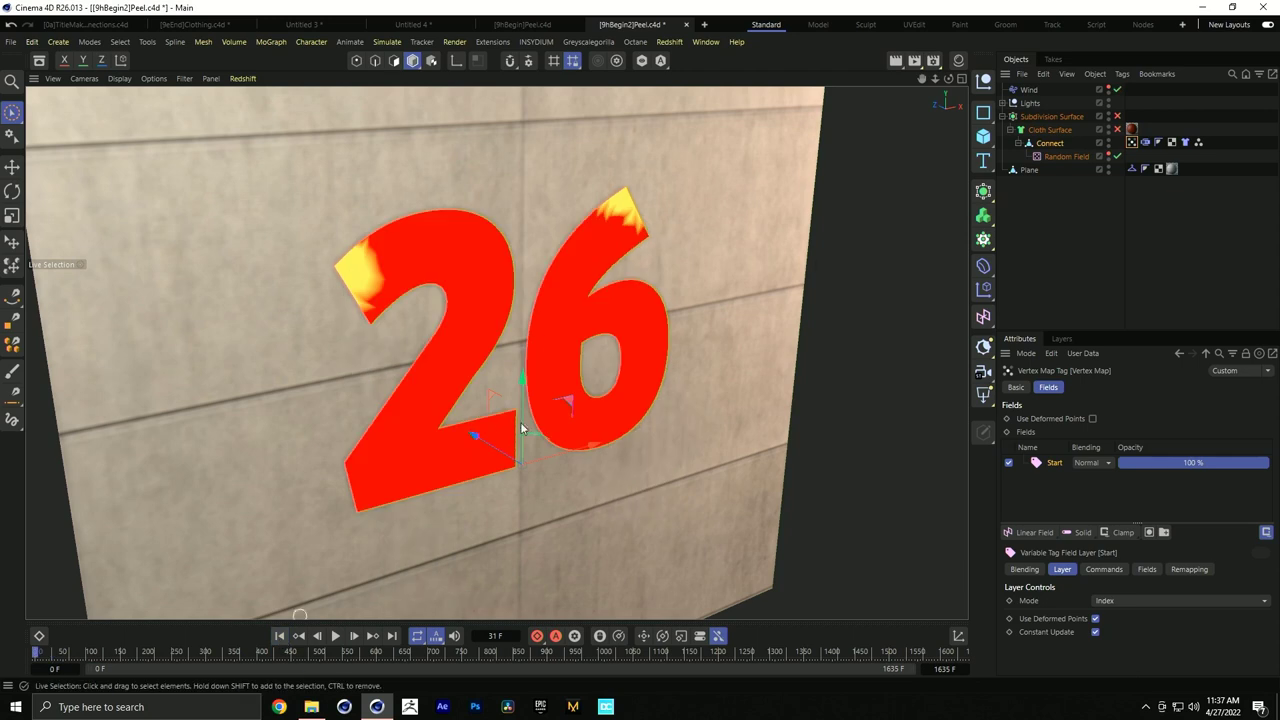
pyautogui.click(1199, 144)
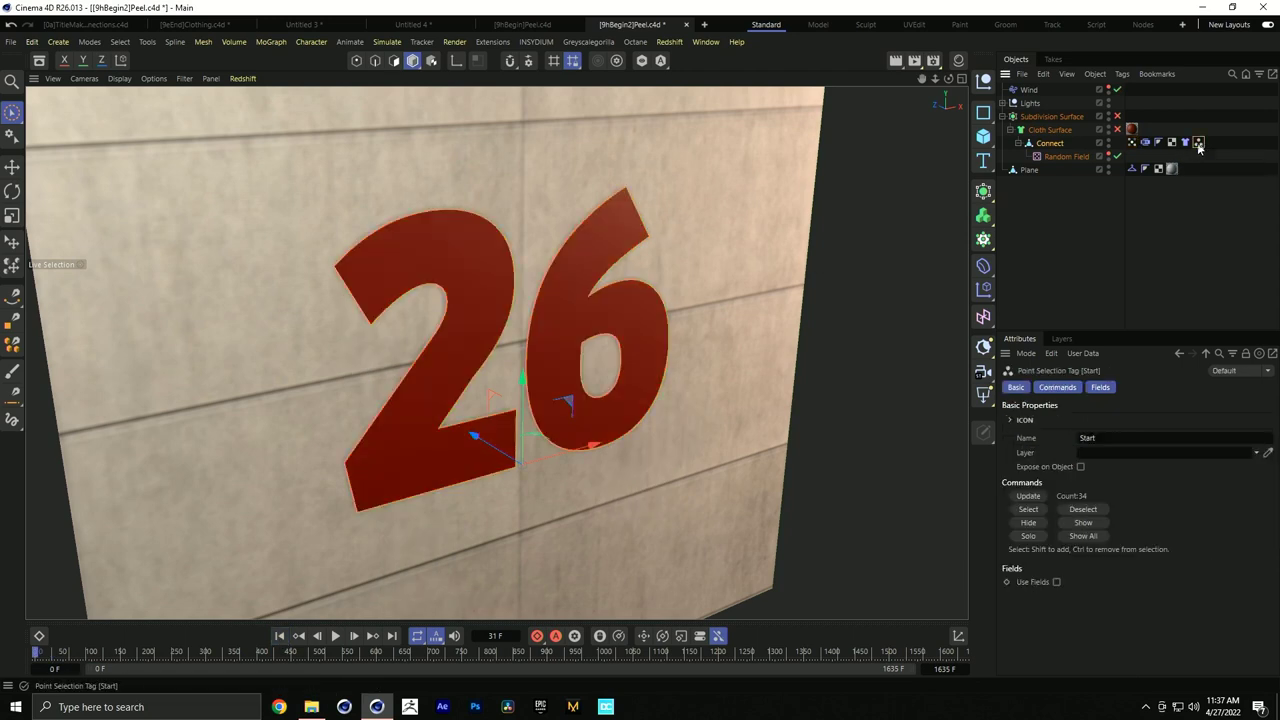
# Select the bottom corner points of the 2 and 6 and store them in the Start selection
pyautogui.click(356, 60)
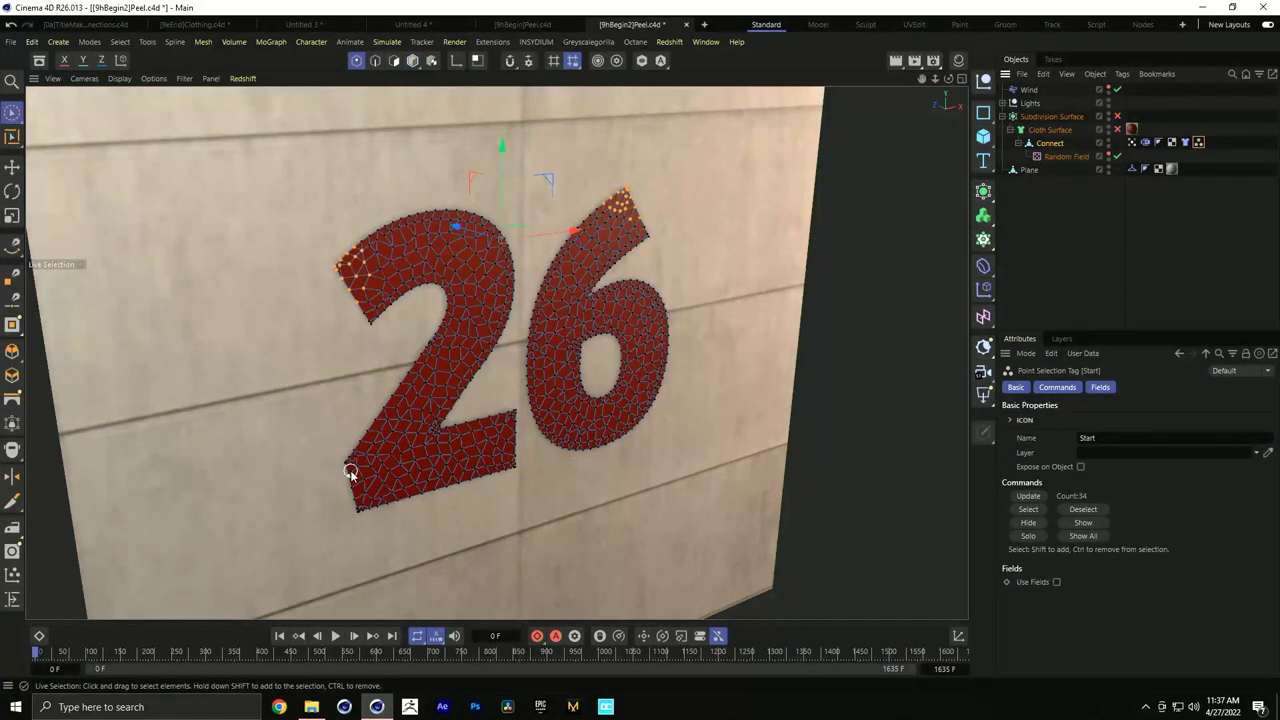
pyautogui.click(357, 508)
pyautogui.moveTo(357, 490); pyautogui.dragTo(390, 502)
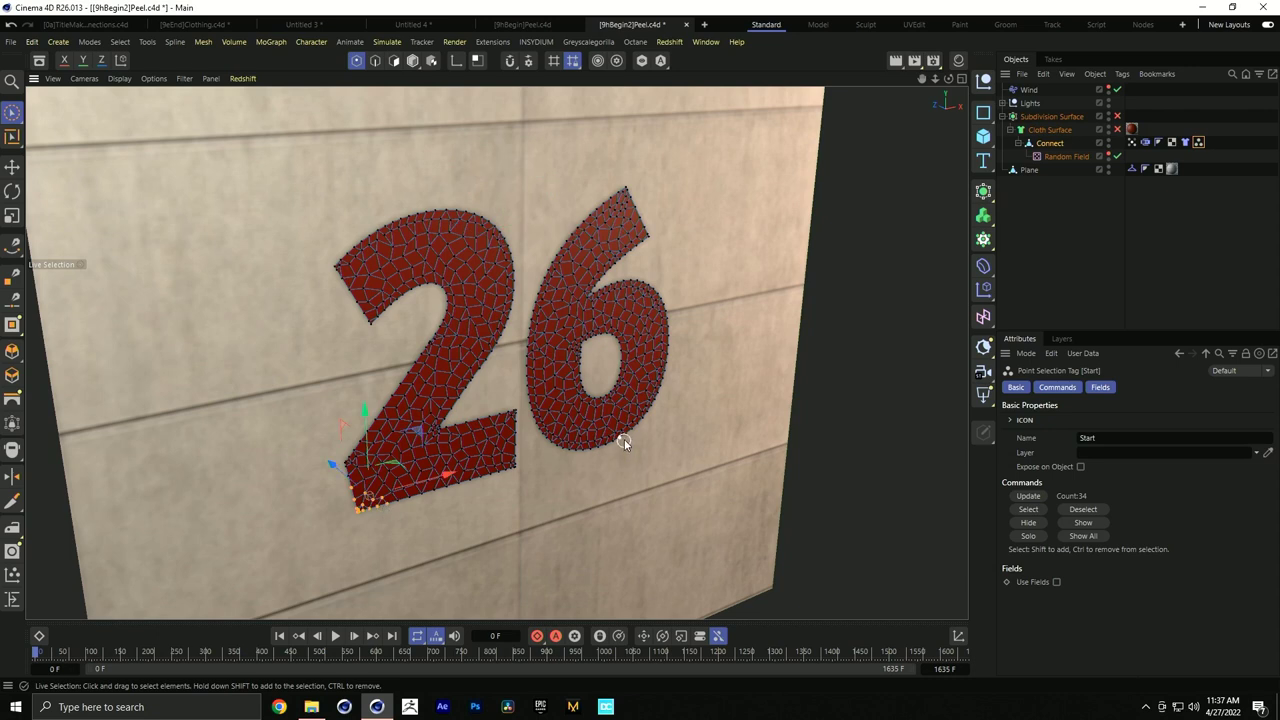
pyautogui.keyDown('shift'); pyautogui.moveTo(604, 445); pyautogui.dragTo(606, 446); pyautogui.keyUp('shift')
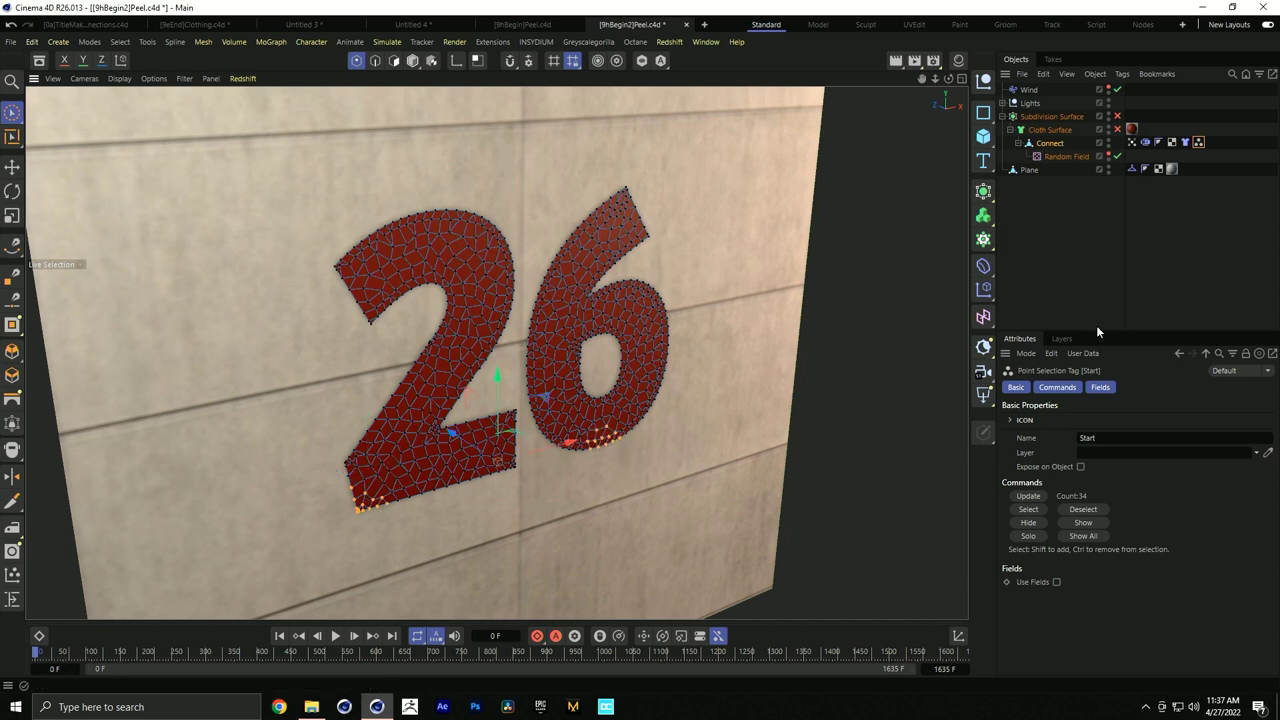
pyautogui.click(1030, 497)
# Play the simulation to test the new start points and check the vertex map
pyautogui.click(1060, 201)
pyautogui.click(336, 636)
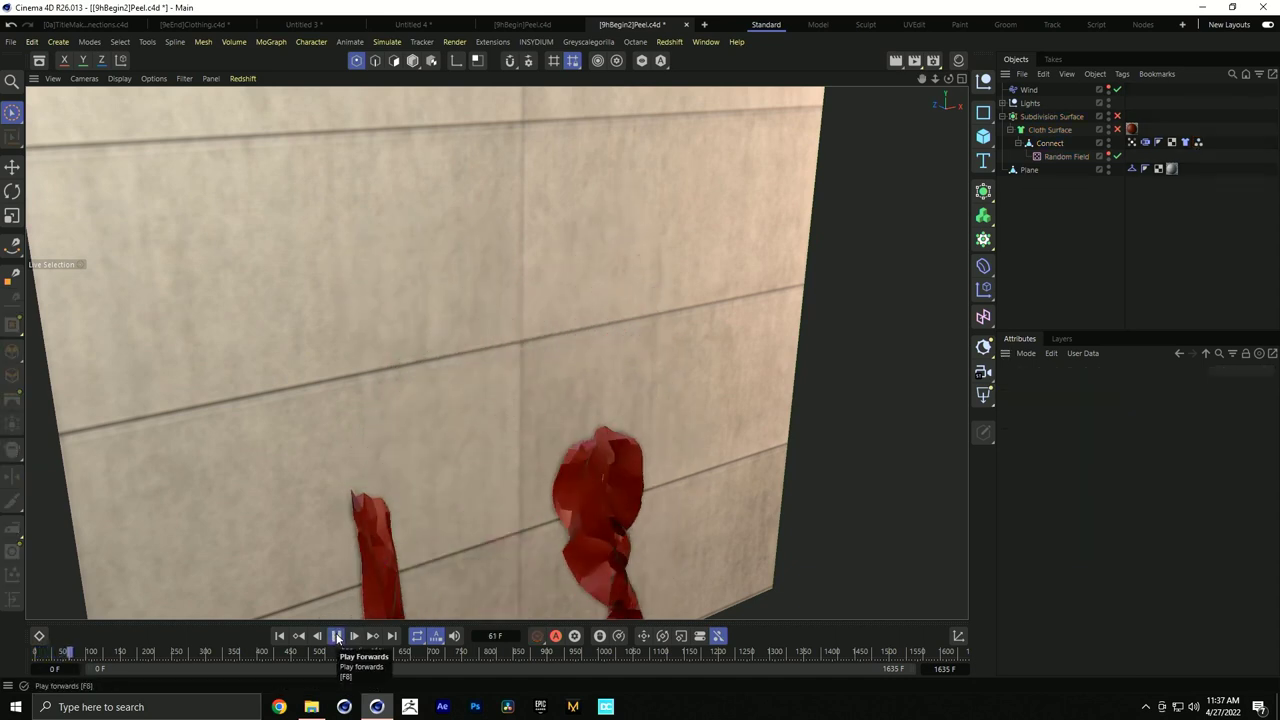
pyautogui.click(337, 636)
pyautogui.click(279, 636)
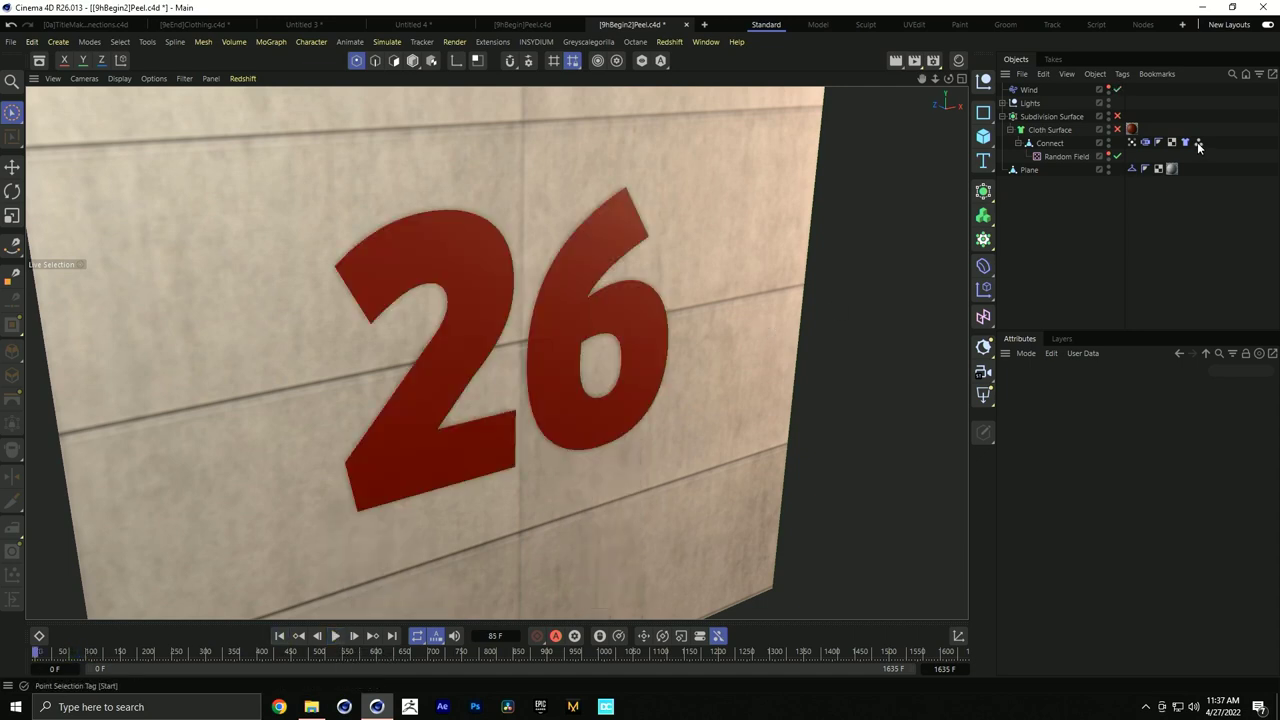
pyautogui.click(1131, 142)
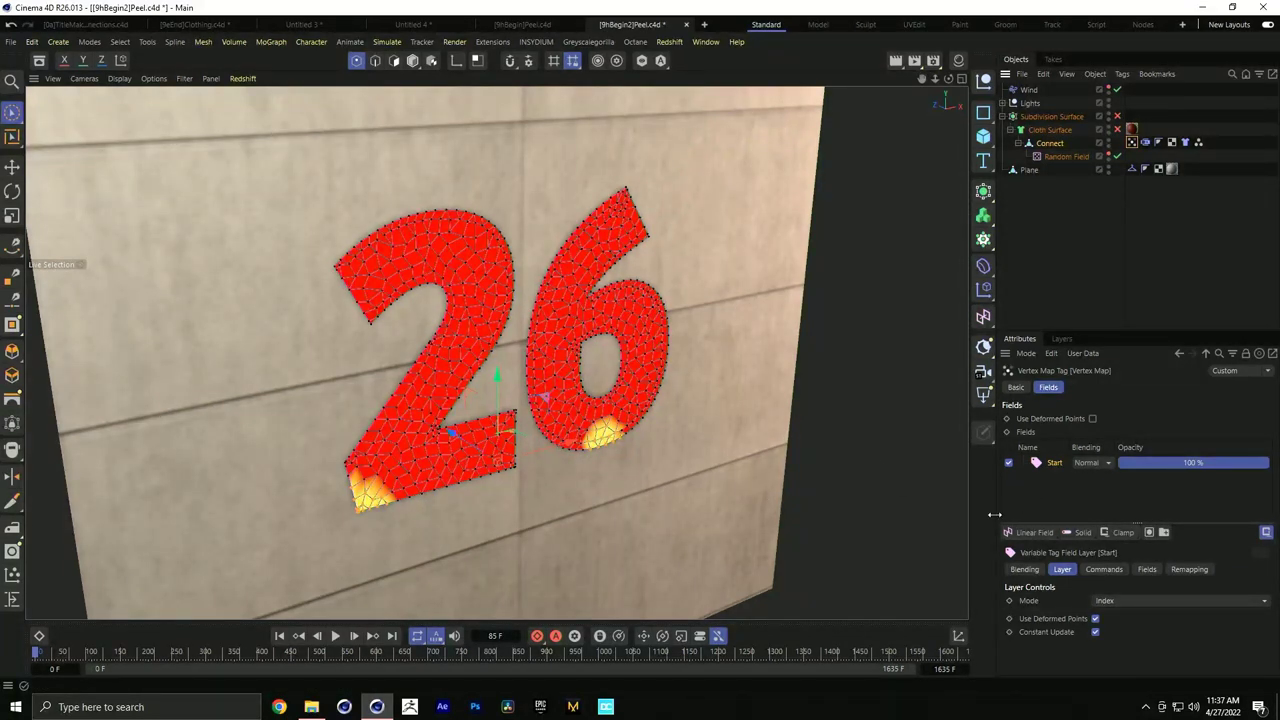
# Add a Freeze layer above Start with Grow mode and Add blending
pyautogui.click(1111, 531)
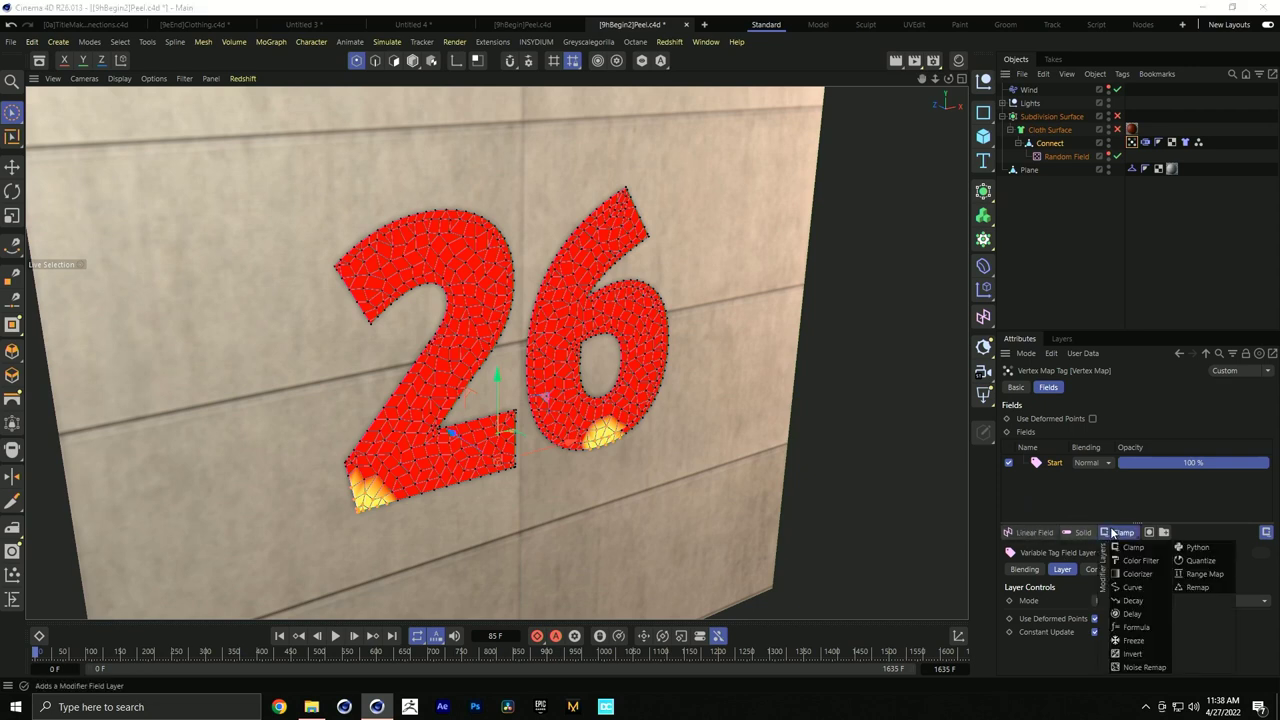
pyautogui.click(1124, 640)
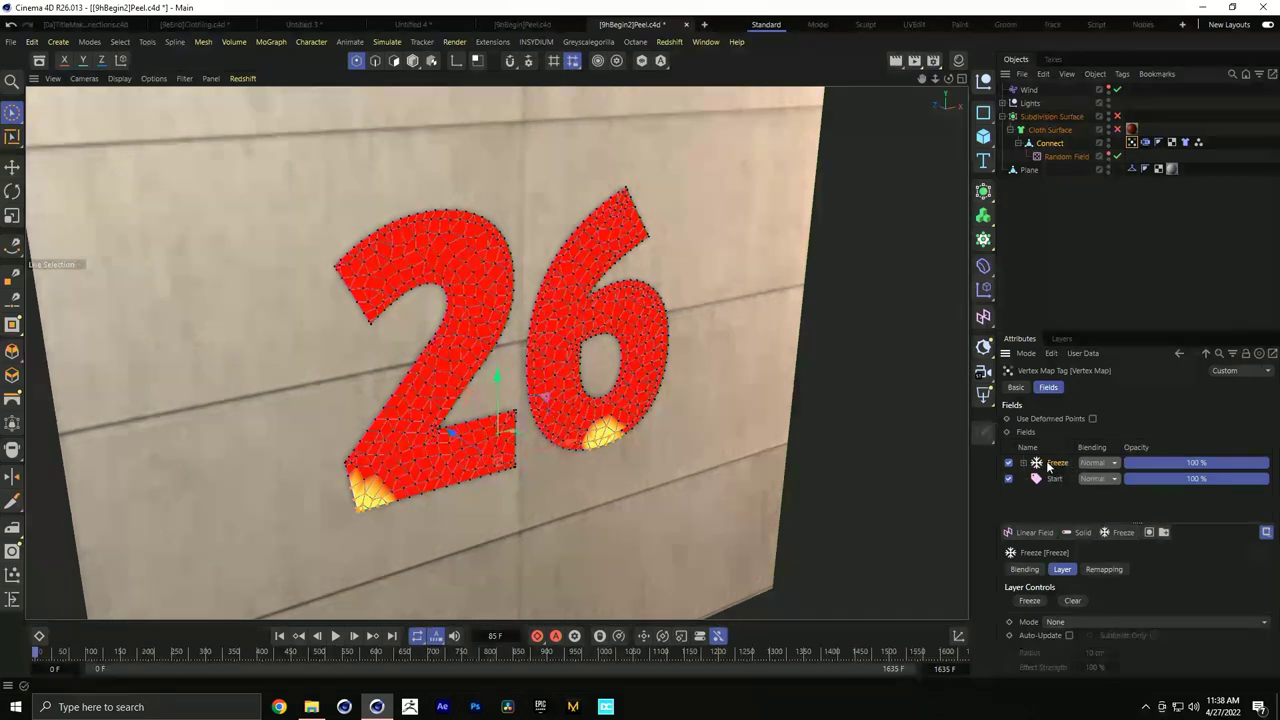
pyautogui.click(1055, 623)
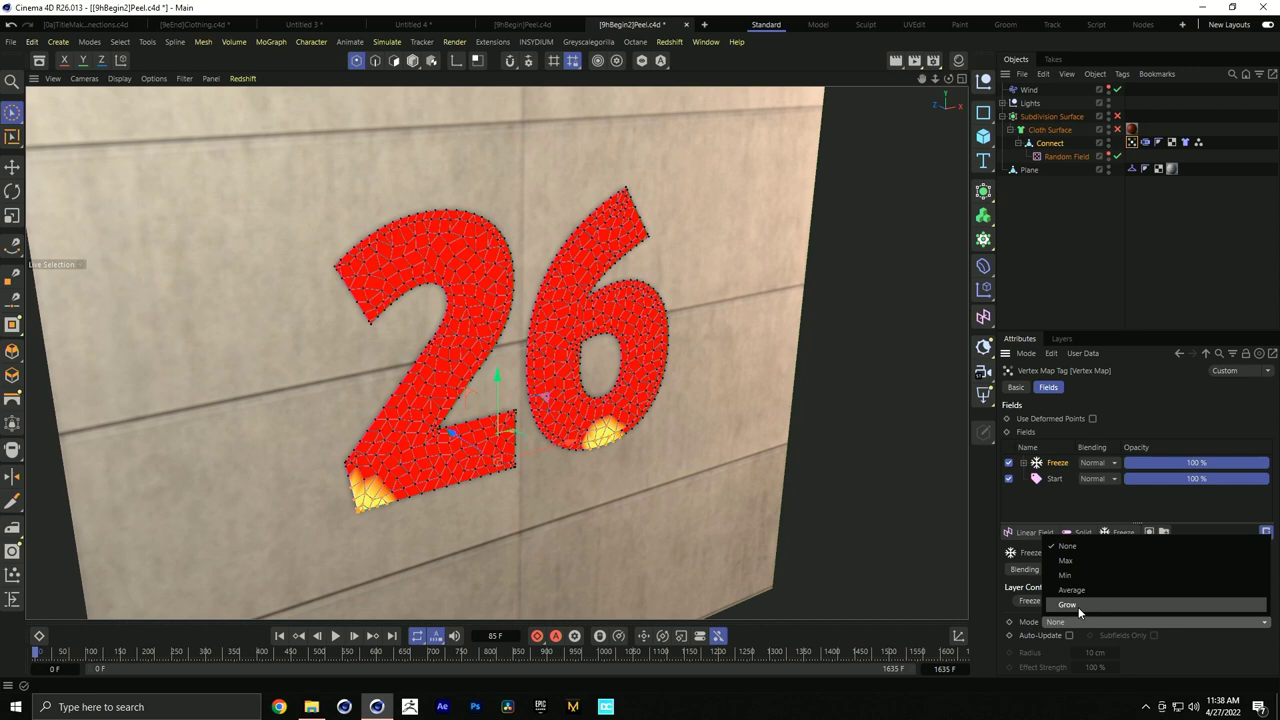
pyautogui.click(1070, 605)
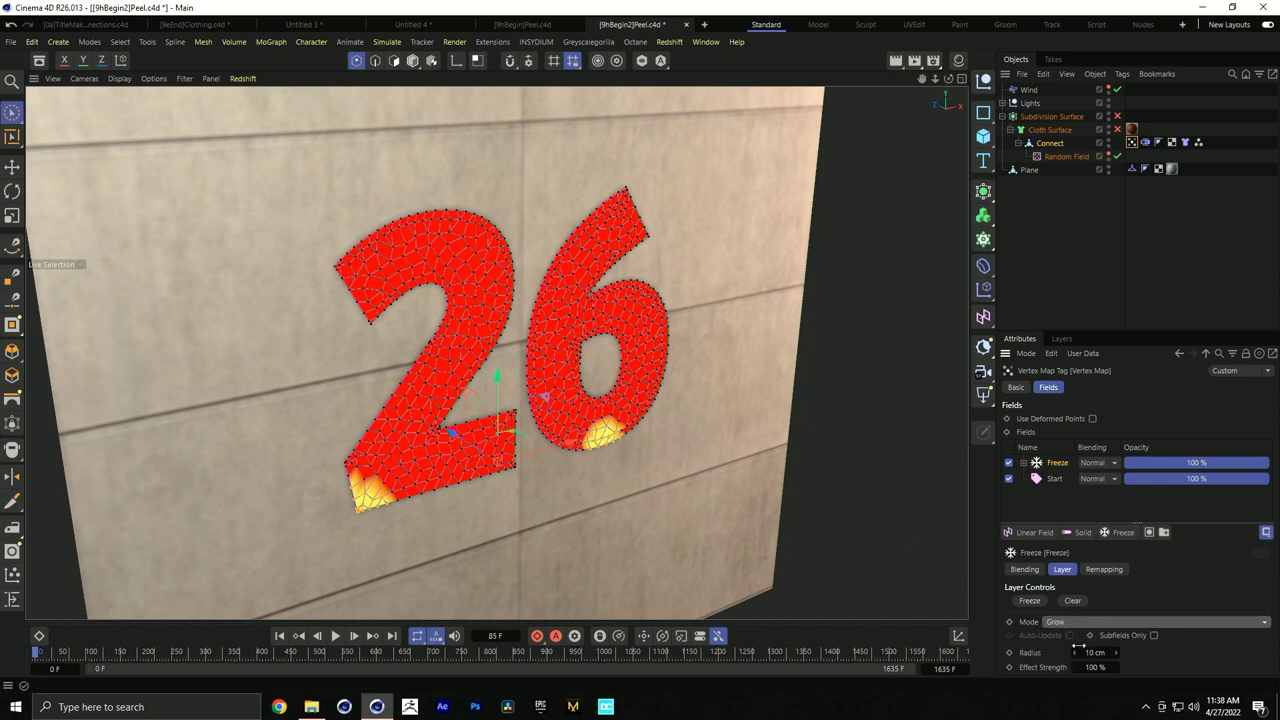
pyautogui.click(1097, 470)
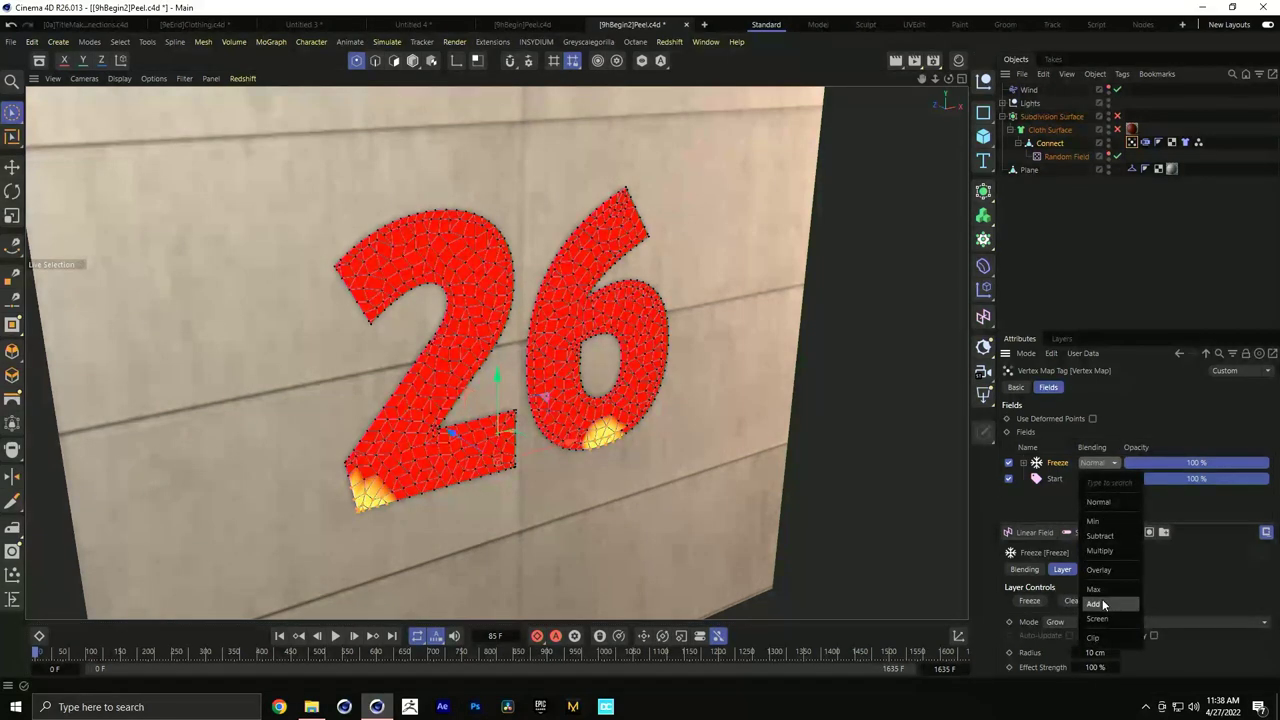
pyautogui.click(1100, 605)
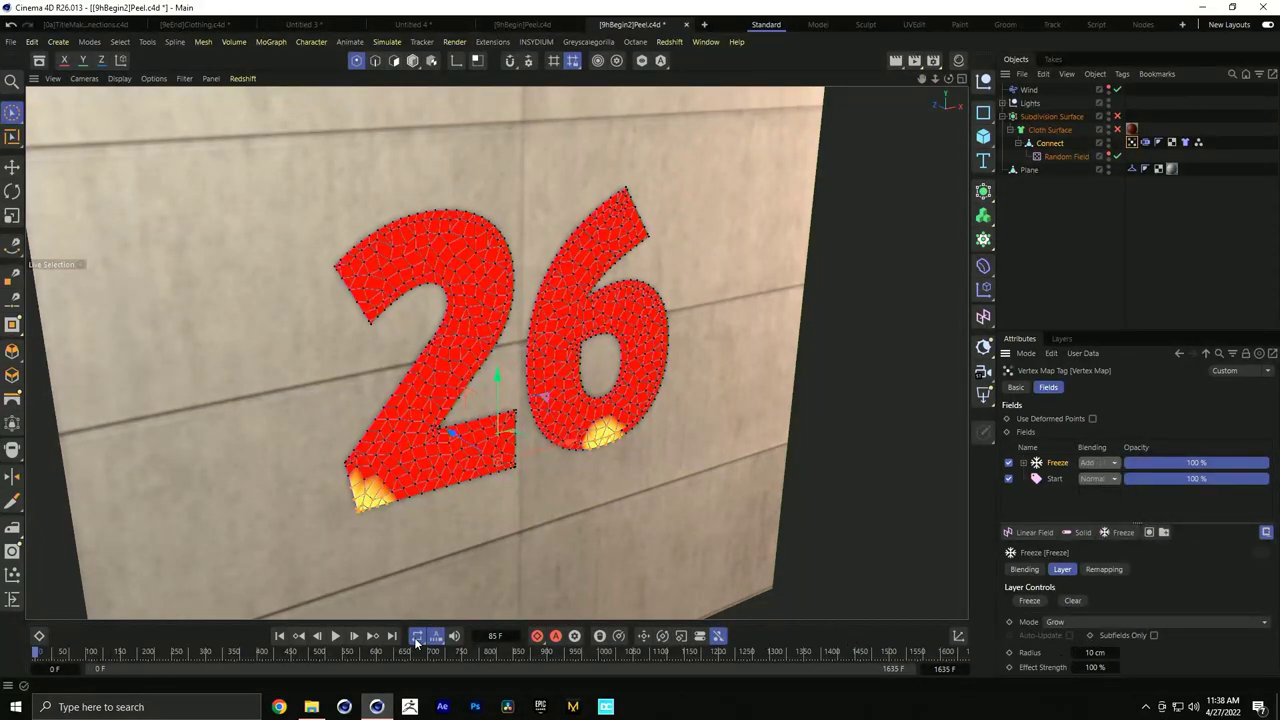
# Preview the freeze growth, then select points at the 6's base and show the Coordinate Manager
pyautogui.click(336, 636)
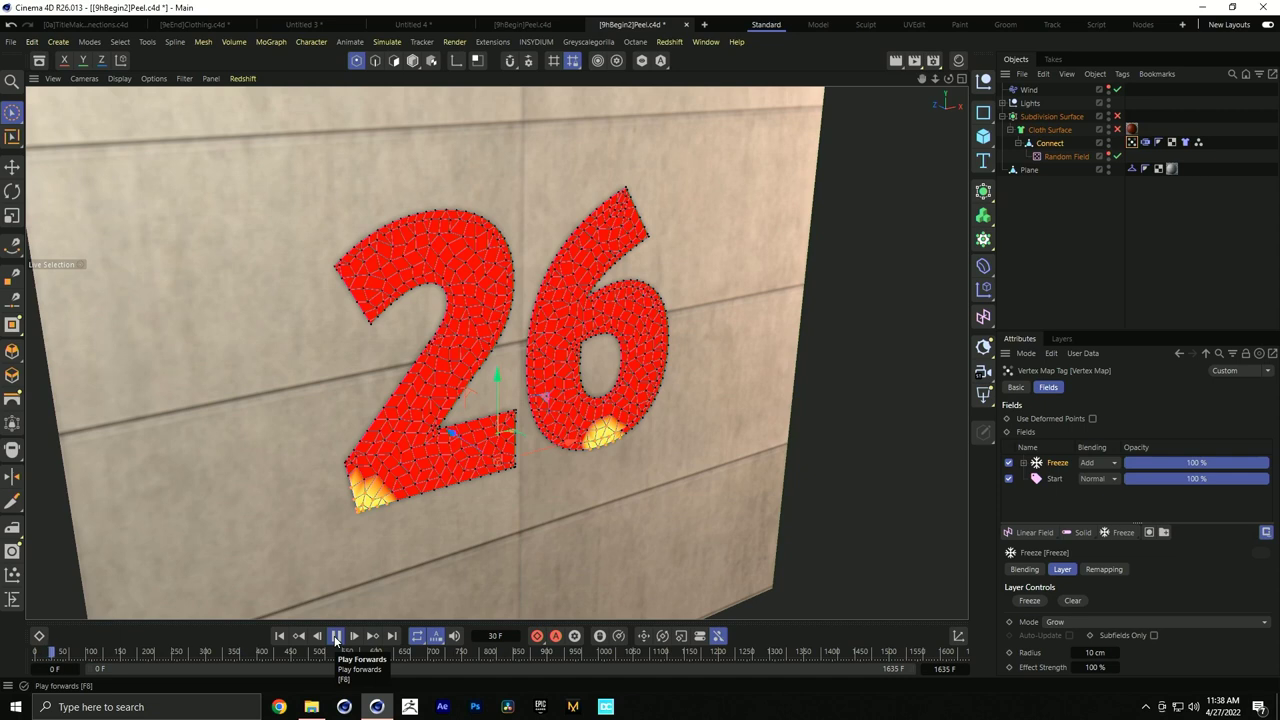
pyautogui.click(336, 636)
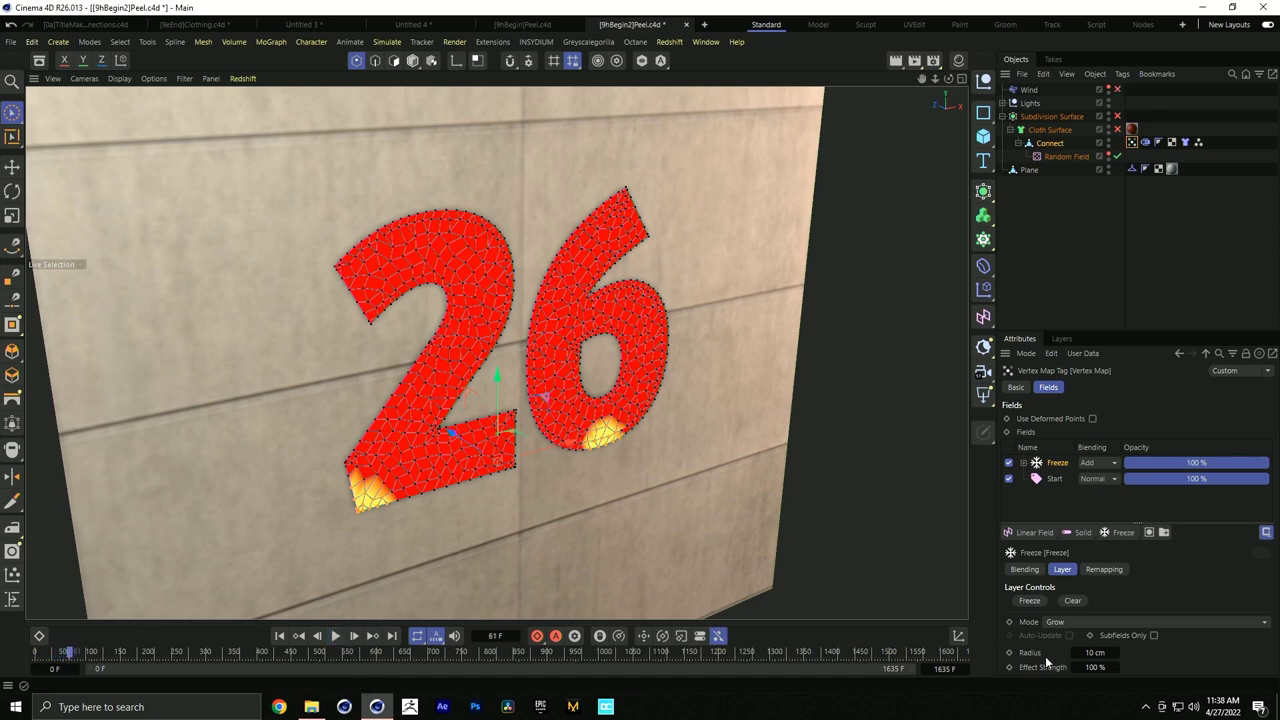
pyautogui.click(603, 432)
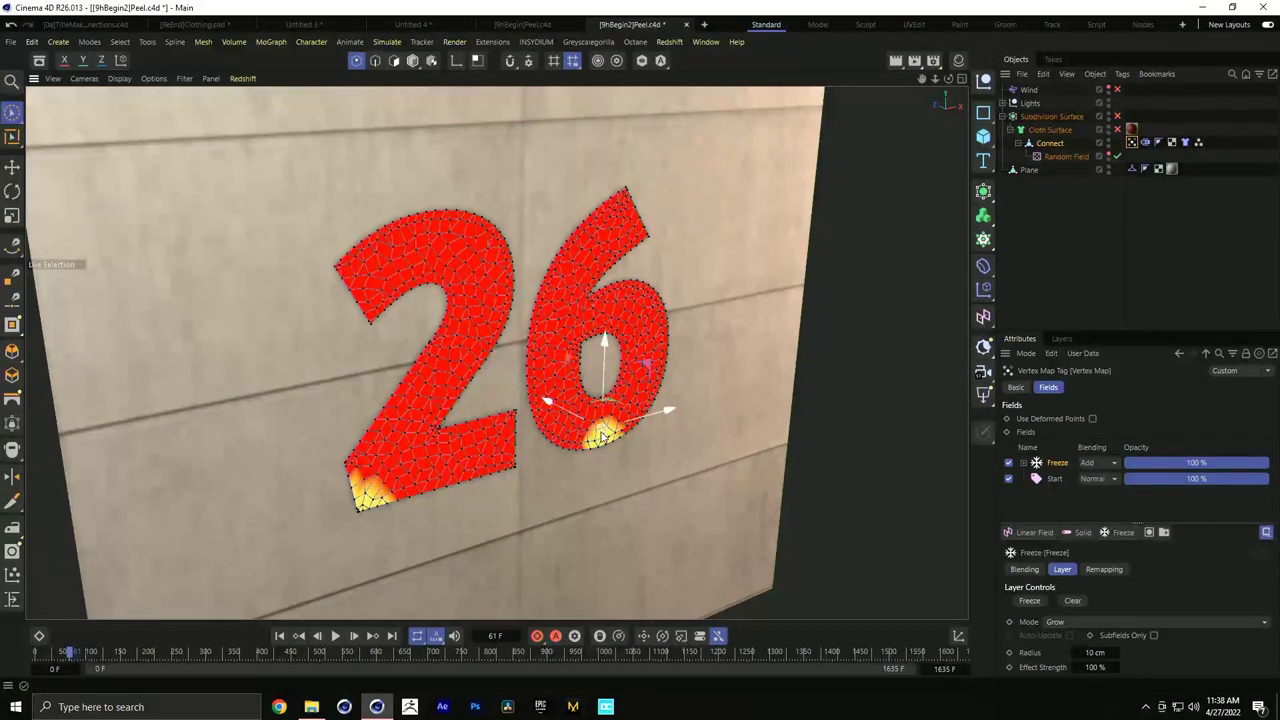
pyautogui.click(958, 637)
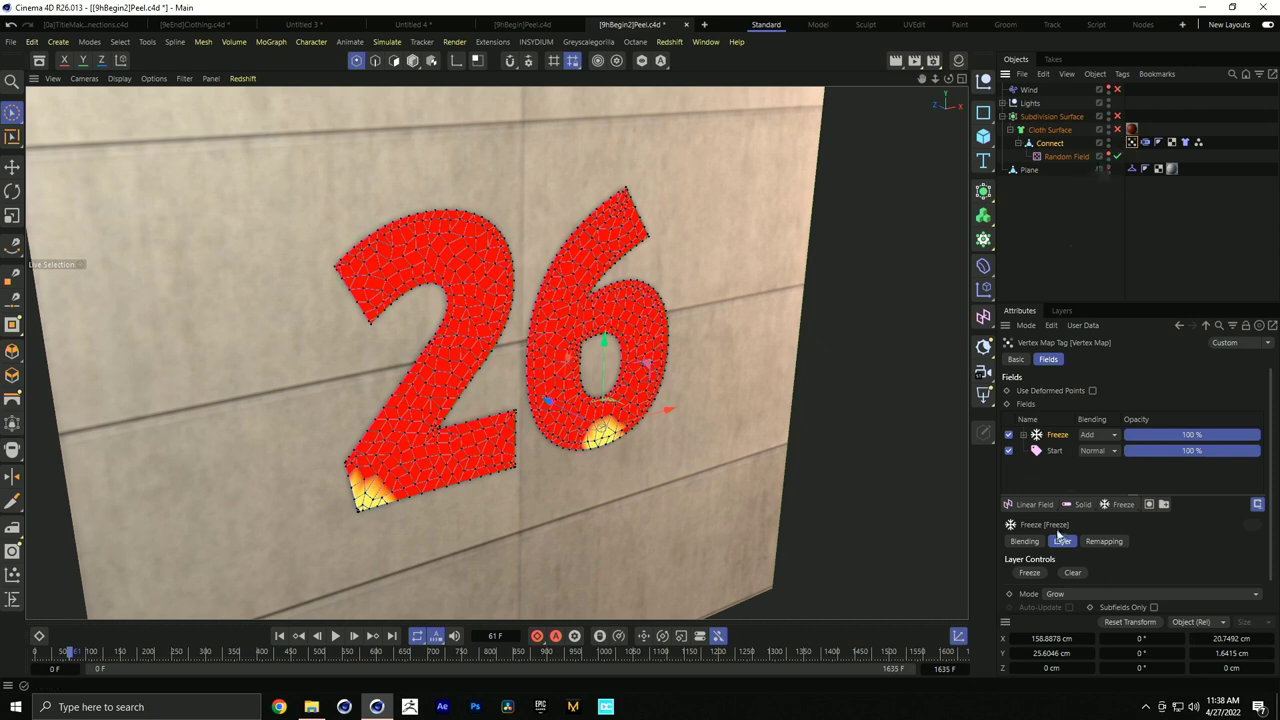
# Set the Freeze field's radius to 30 cm and test the larger growth
pyautogui.scroll(-1, 1033, 591)
pyautogui.click(1095, 590)
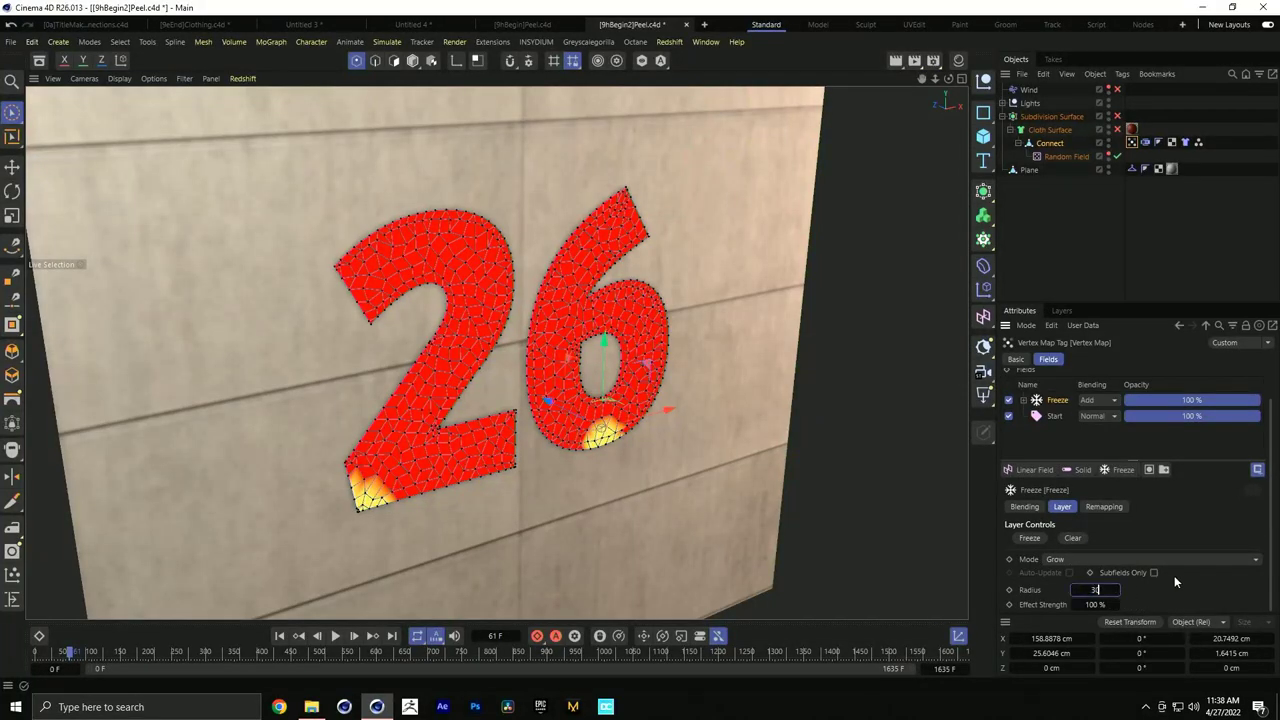
pyautogui.press('Return')
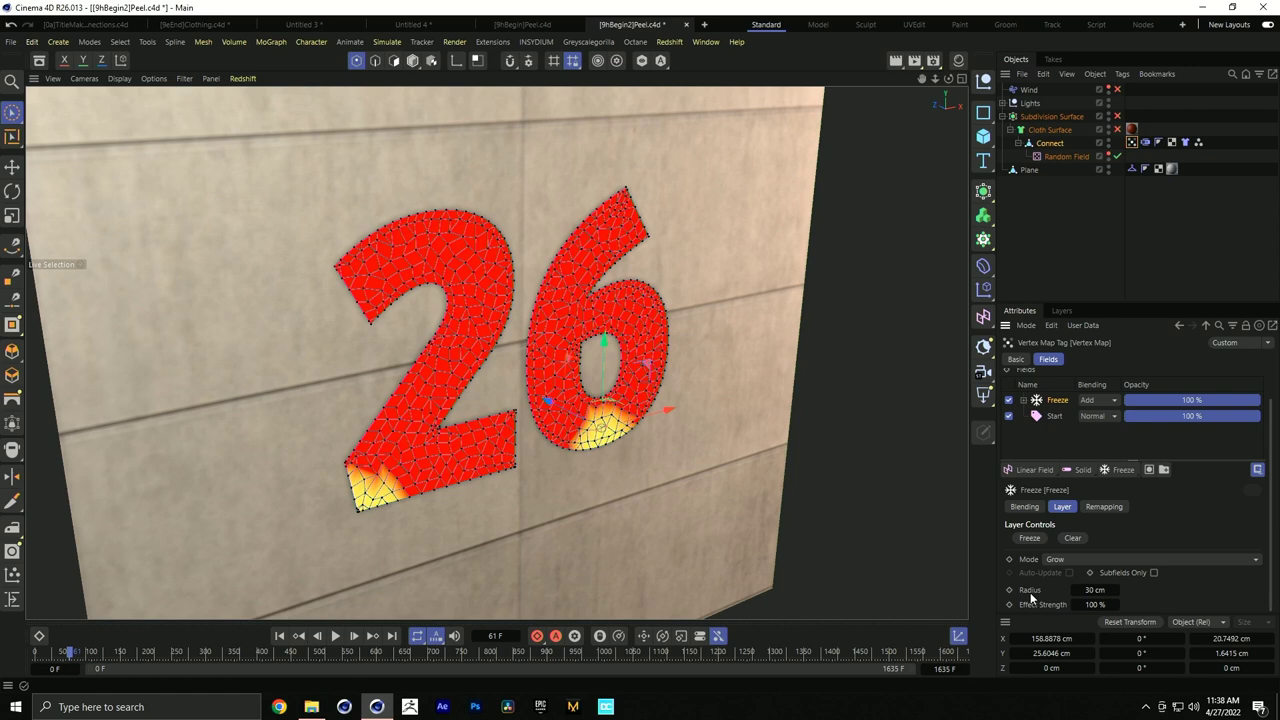
pyautogui.click(283, 637)
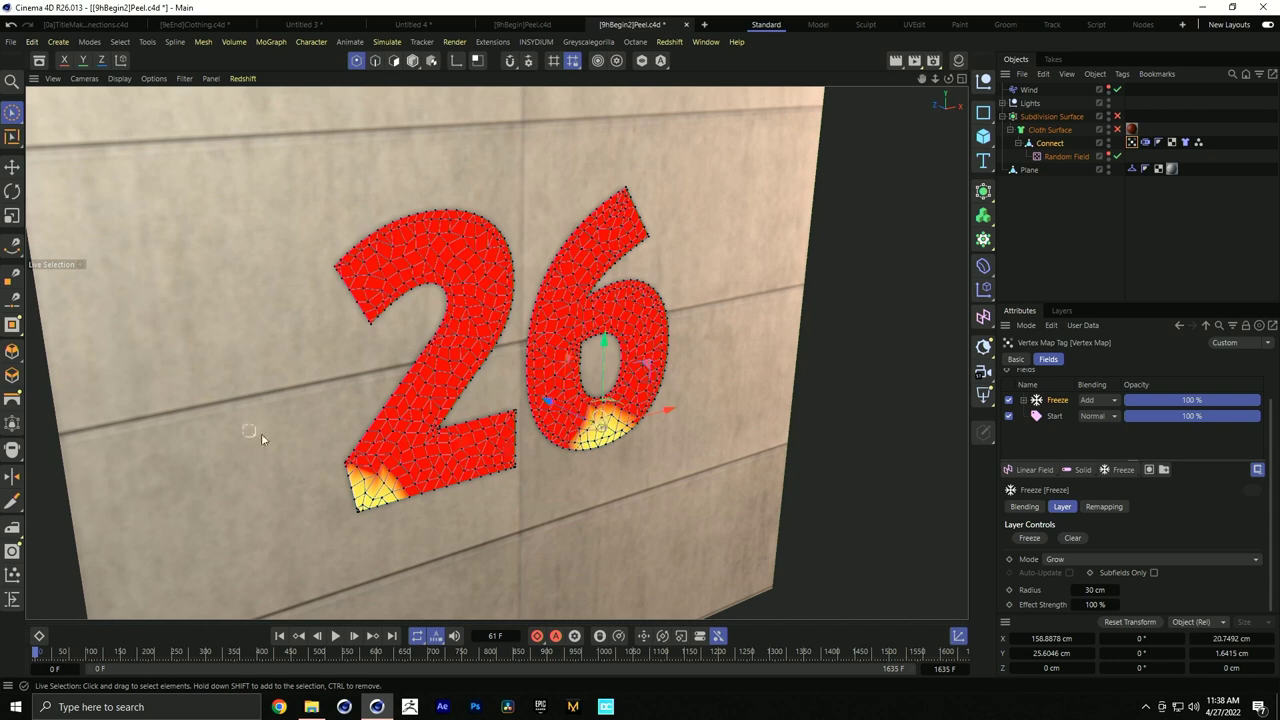
pyautogui.click(335, 636)
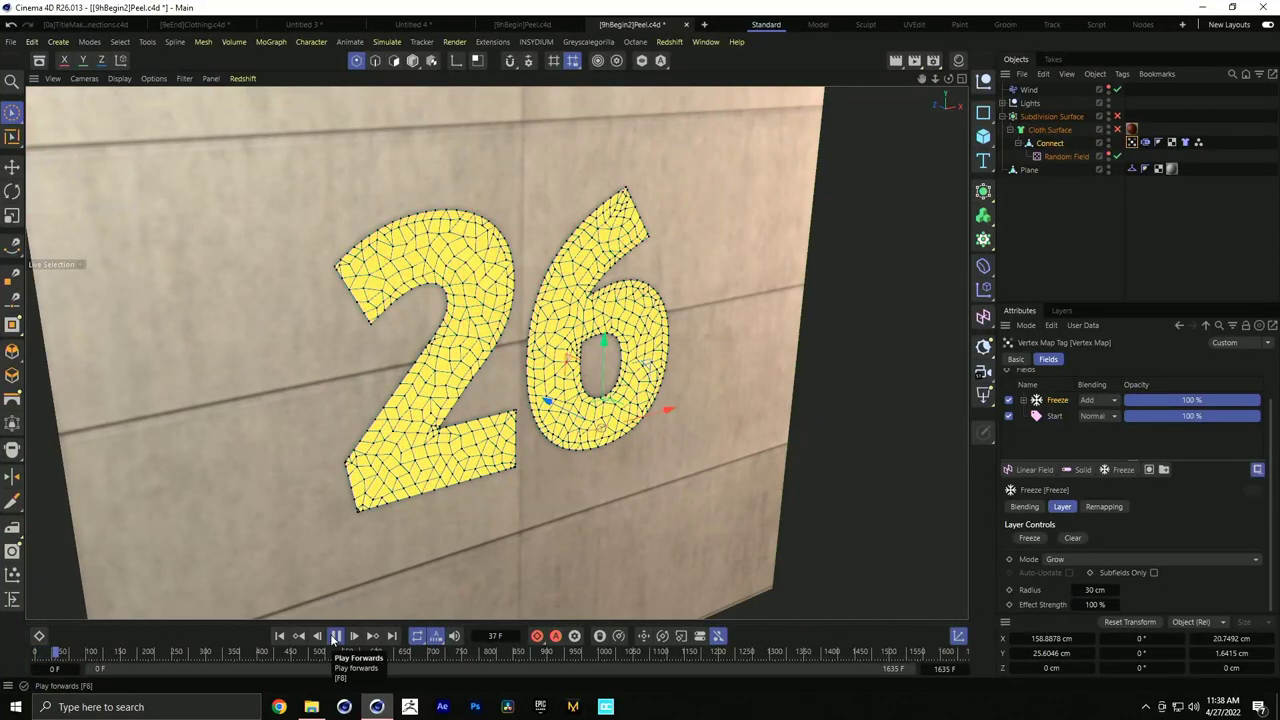
pyautogui.click(335, 636)
pyautogui.click(281, 636)
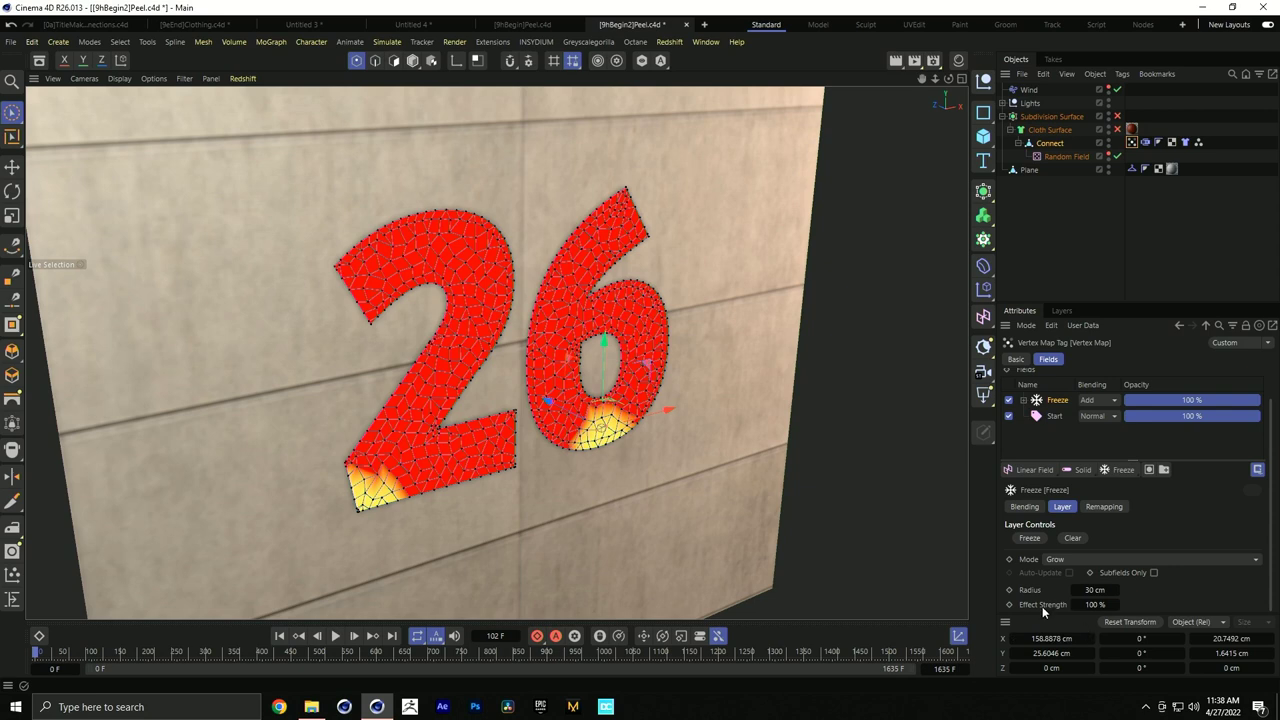
# Lower the Freeze effect strength to 10%, test the slower spread, and return to Model mode
pyautogui.click(1095, 605)
pyautogui.write('10')
pyautogui.press('Return')
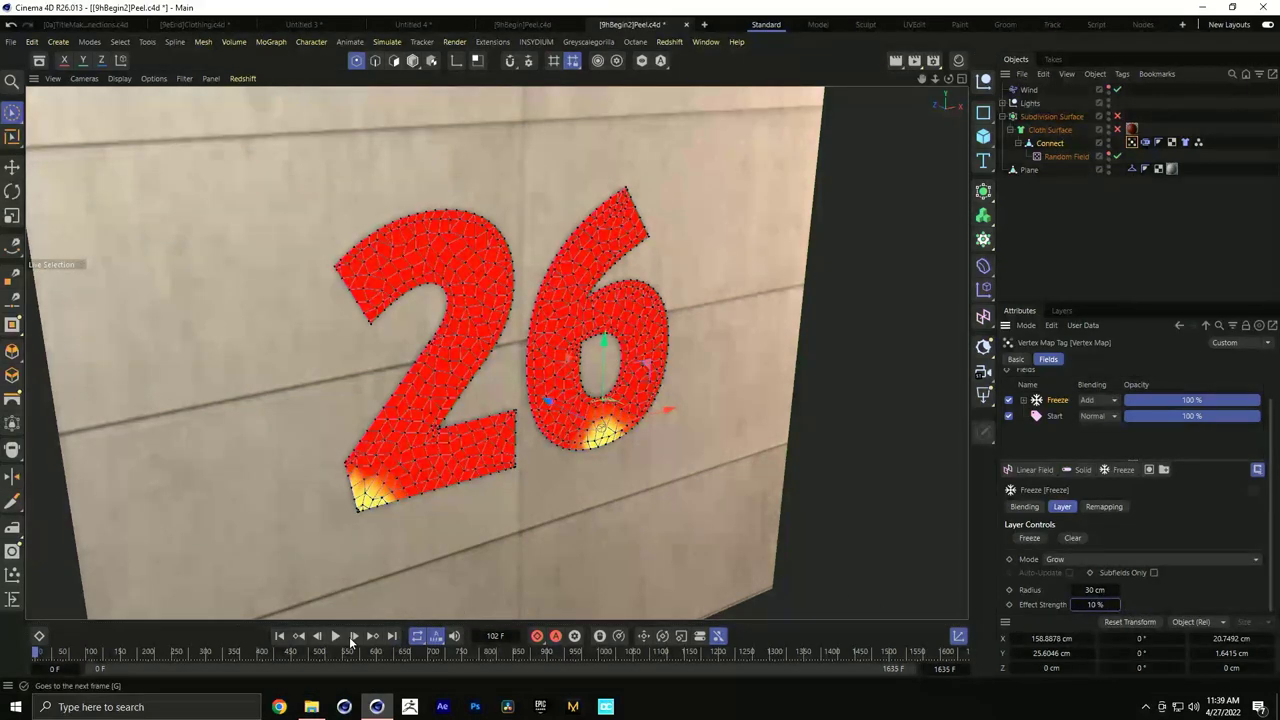
pyautogui.click(336, 637)
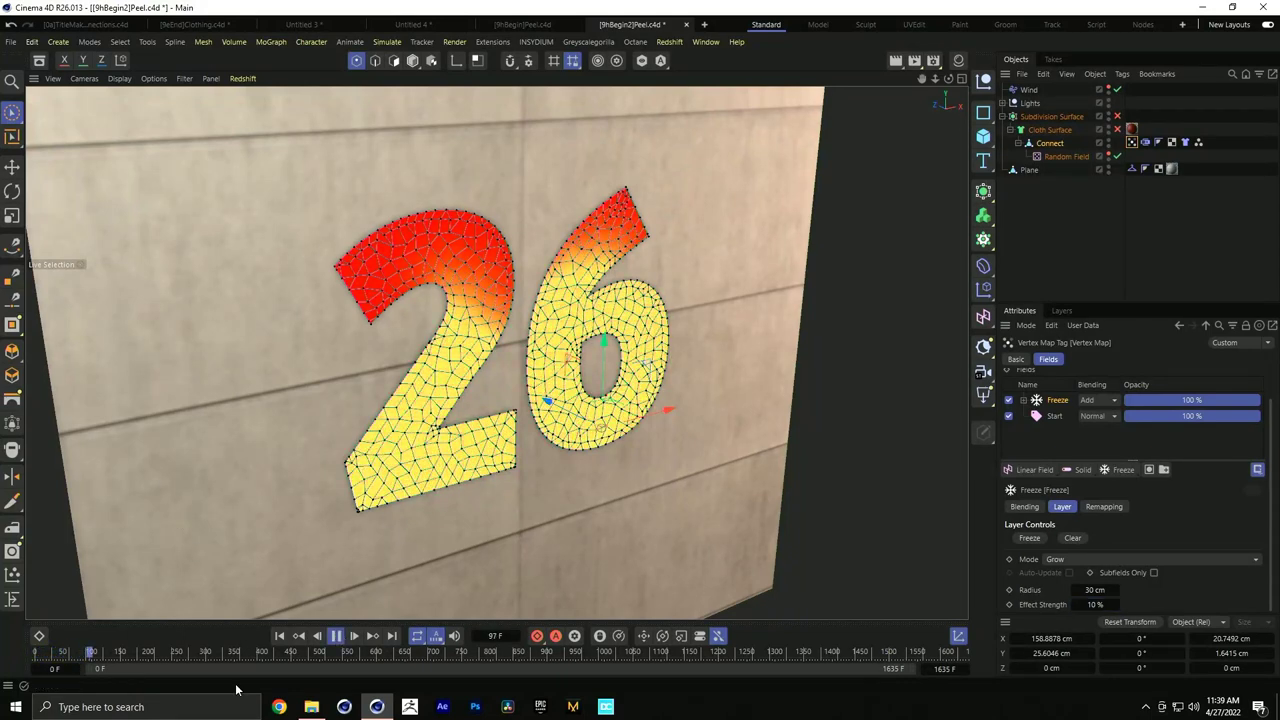
pyautogui.click(336, 636)
pyautogui.click(279, 636)
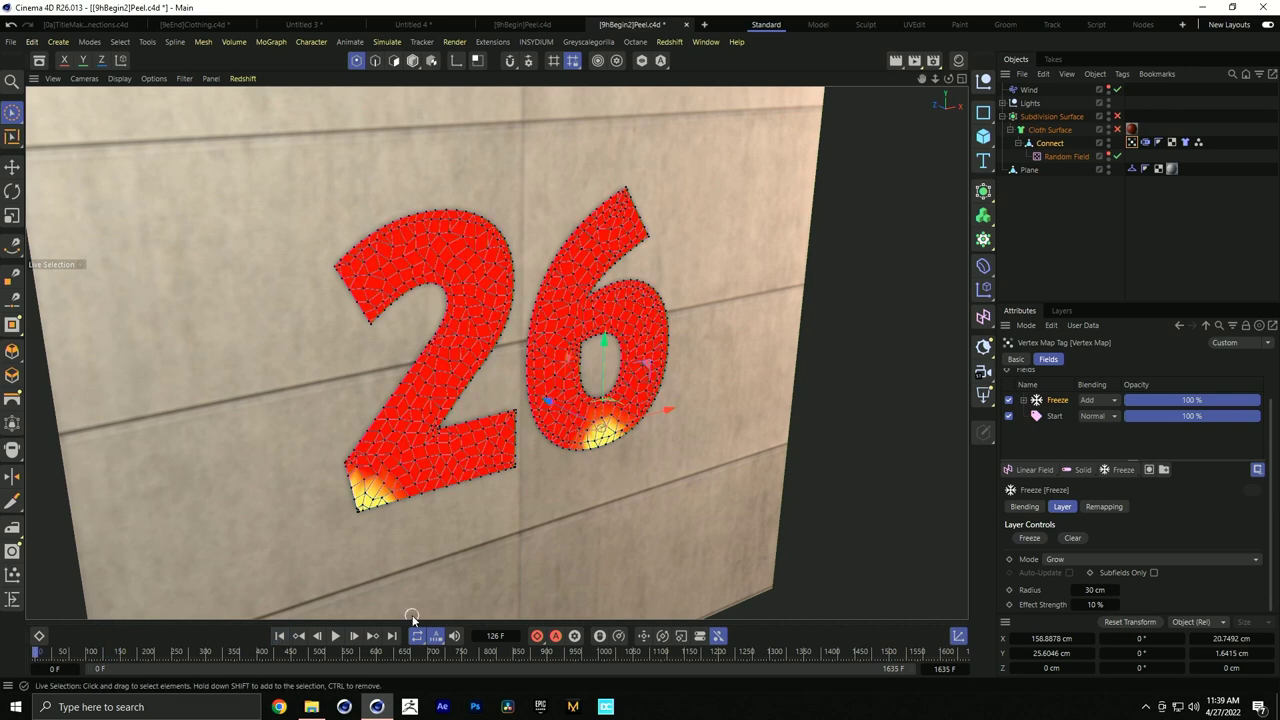
pyautogui.click(413, 61)
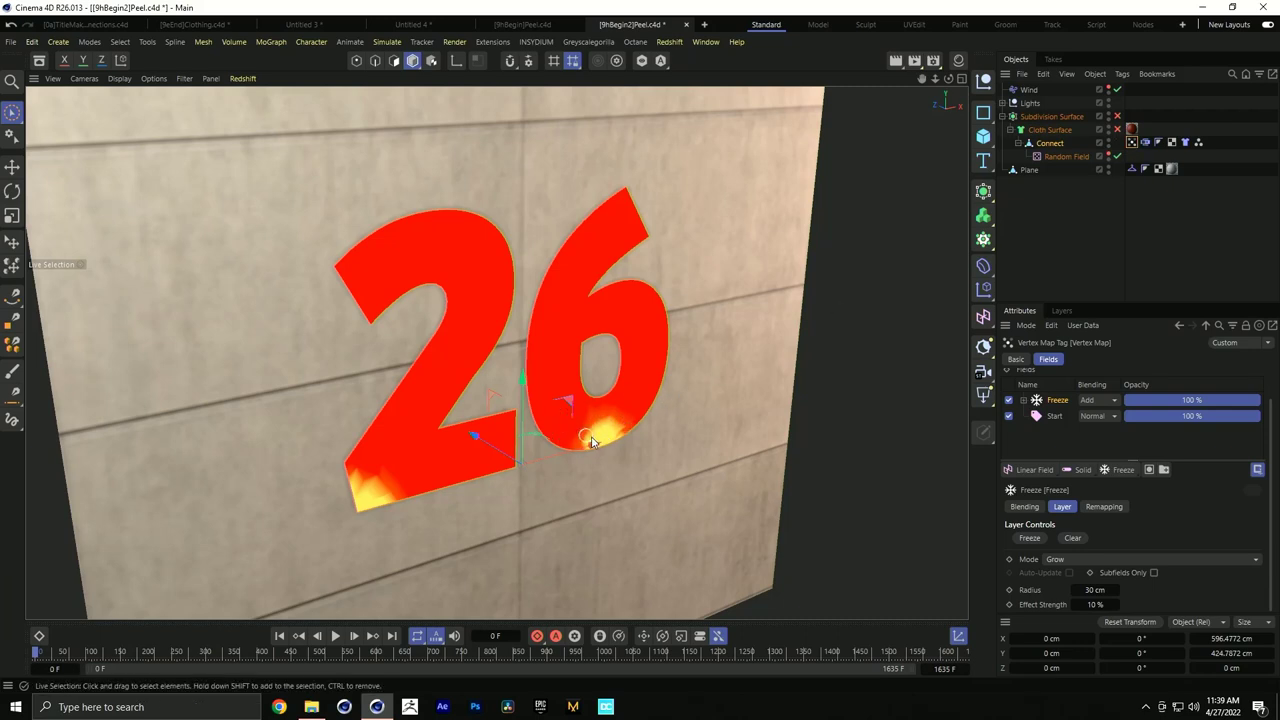
# Re-enable Cloth Surface and Subdivision Surface, then replay to watch the red 26 peel
pyautogui.click(335, 636)
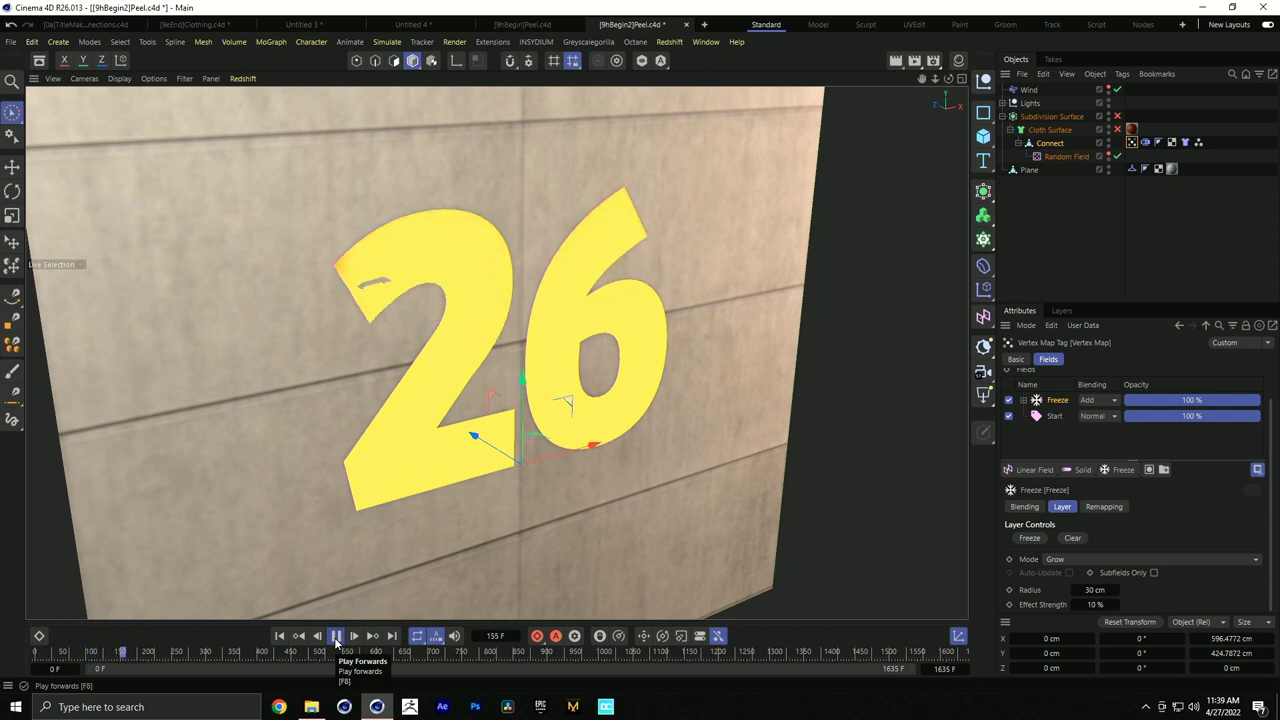
pyautogui.click(335, 636)
pyautogui.click(281, 636)
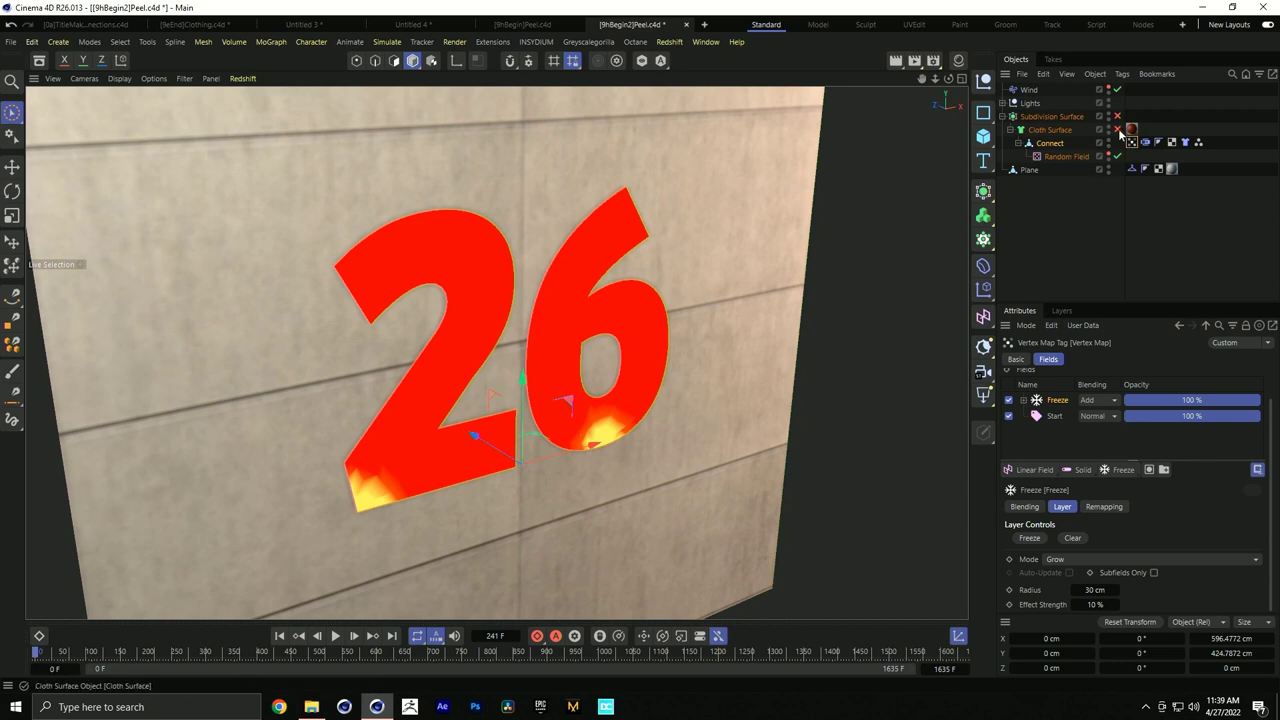
pyautogui.click(1047, 246)
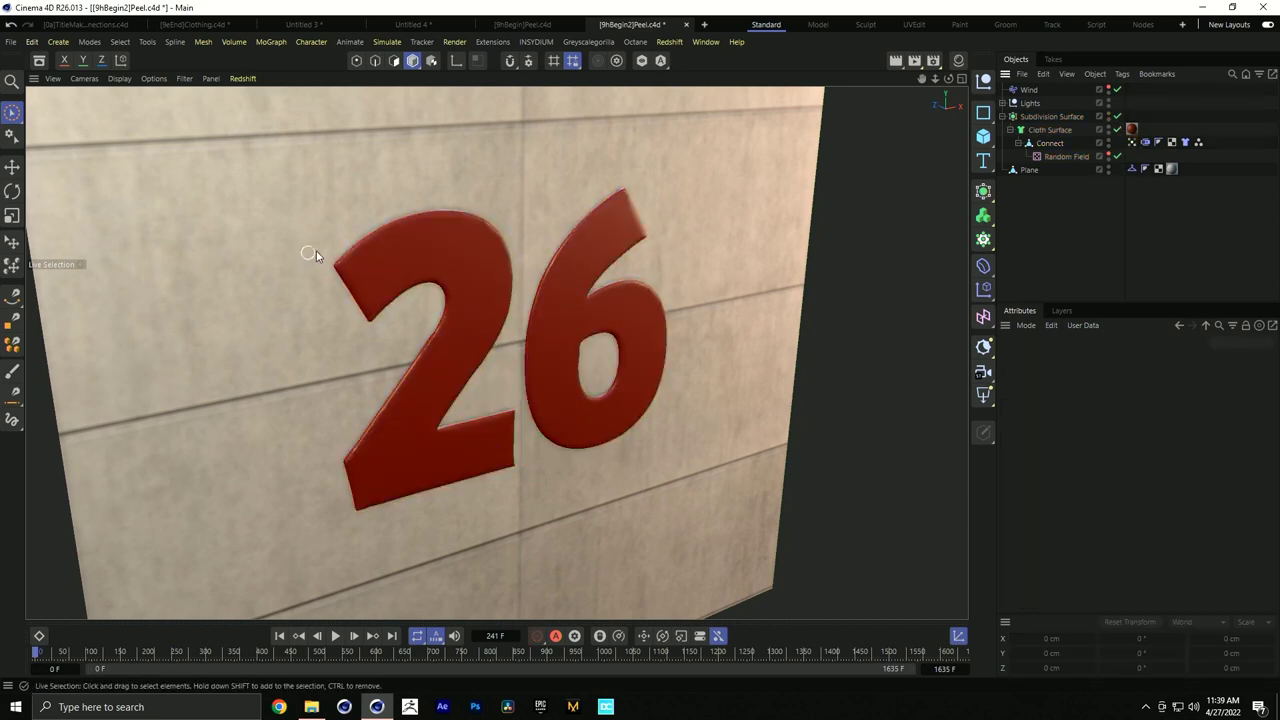
pyautogui.click(337, 636)
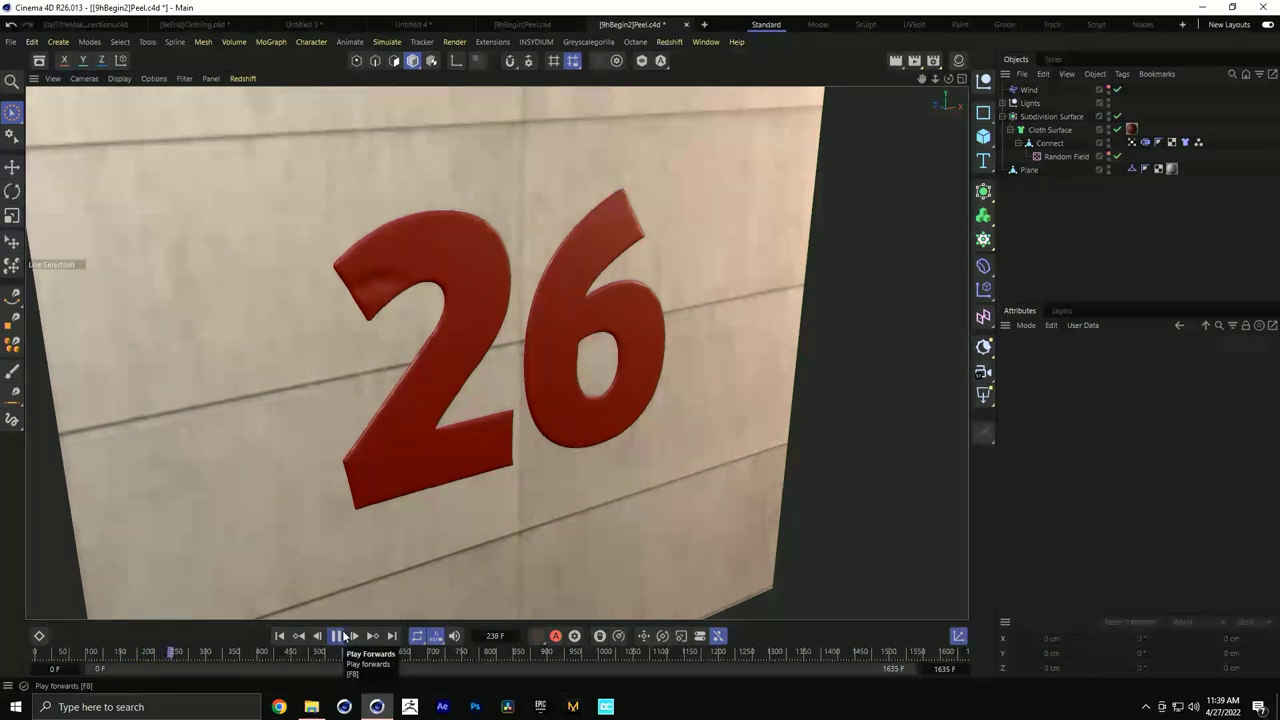
# Switch off Wind and expand the Freeze field's Radius layer in Connect's vertex map
pyautogui.click(1117, 89)
pyautogui.click(1131, 145)
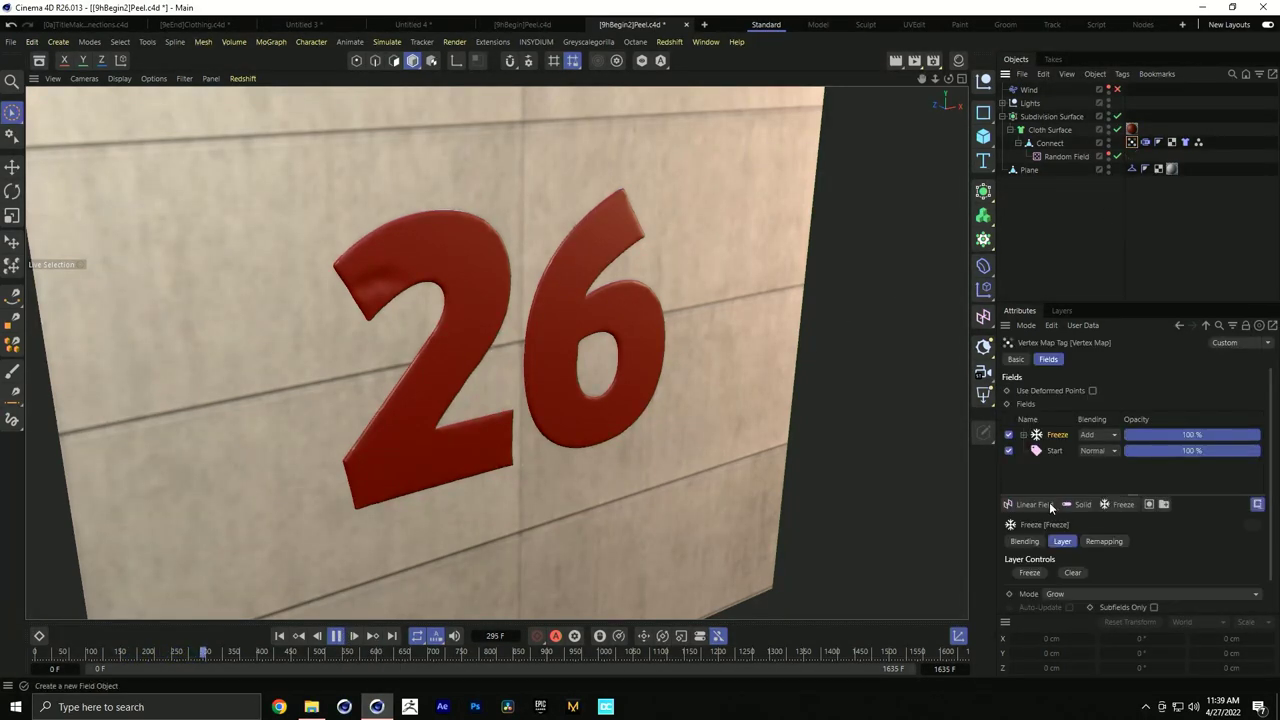
pyautogui.click(337, 643)
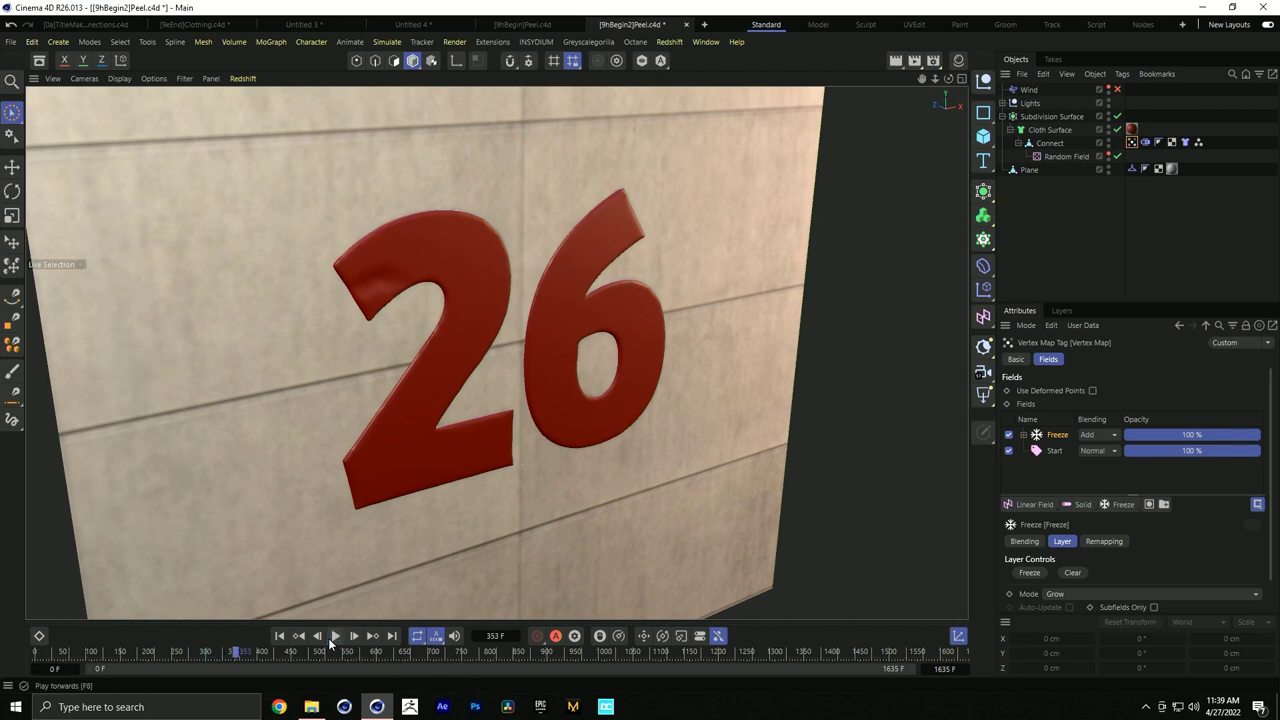
pyautogui.hotkey('ctrl', 'z')
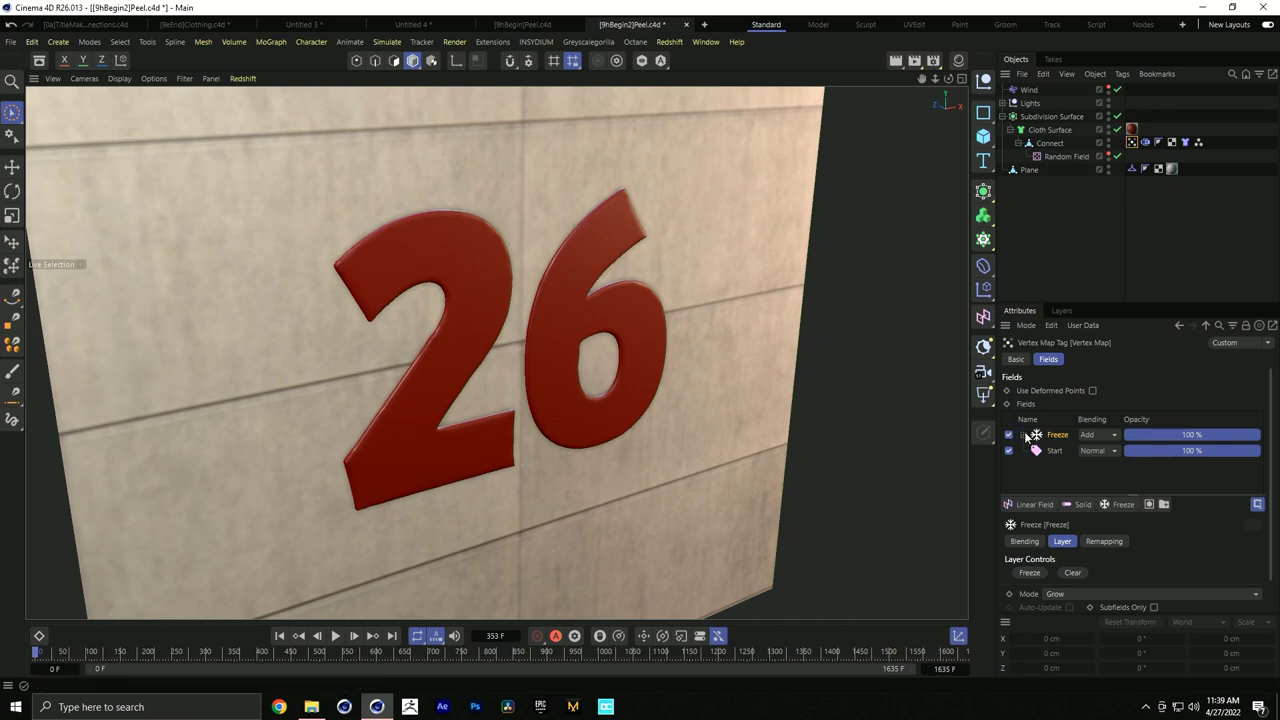
pyautogui.click(1024, 436)
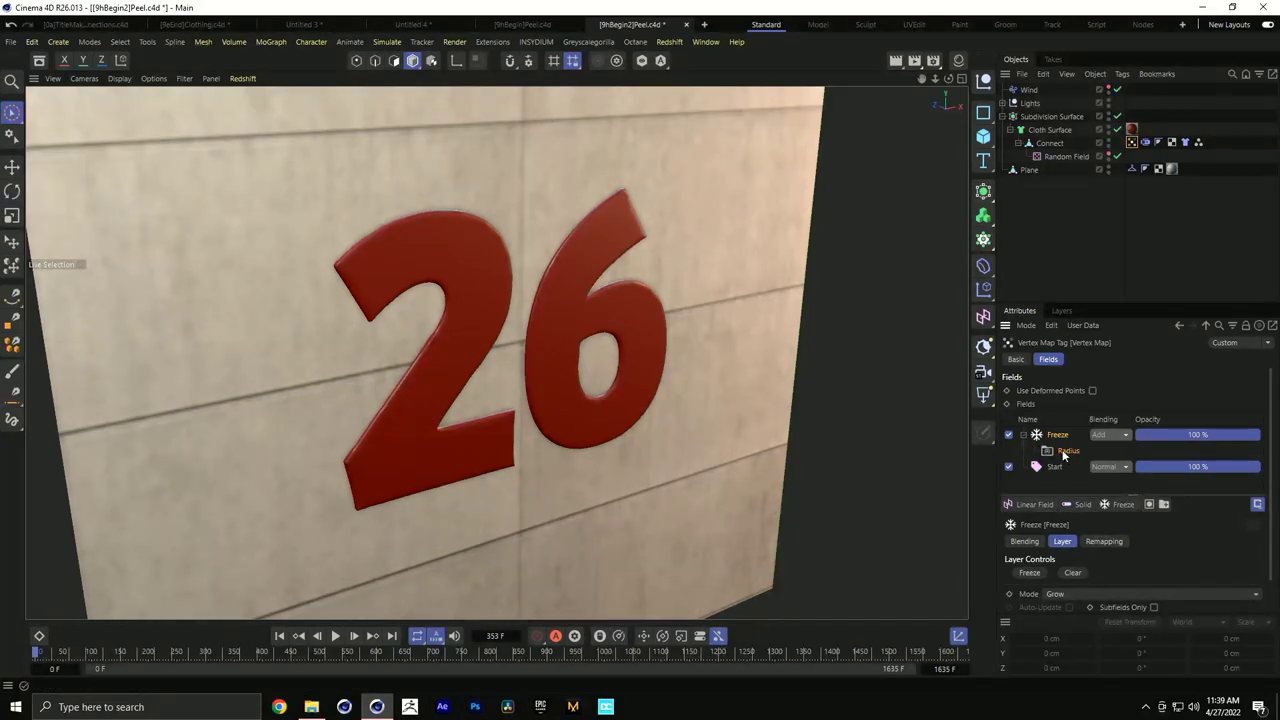
# Disable Cloth and Subdivision Surfaces and play to watch freeze growth as vertex colours on Connect
pyautogui.click(1117, 130)
pyautogui.click(1117, 116)
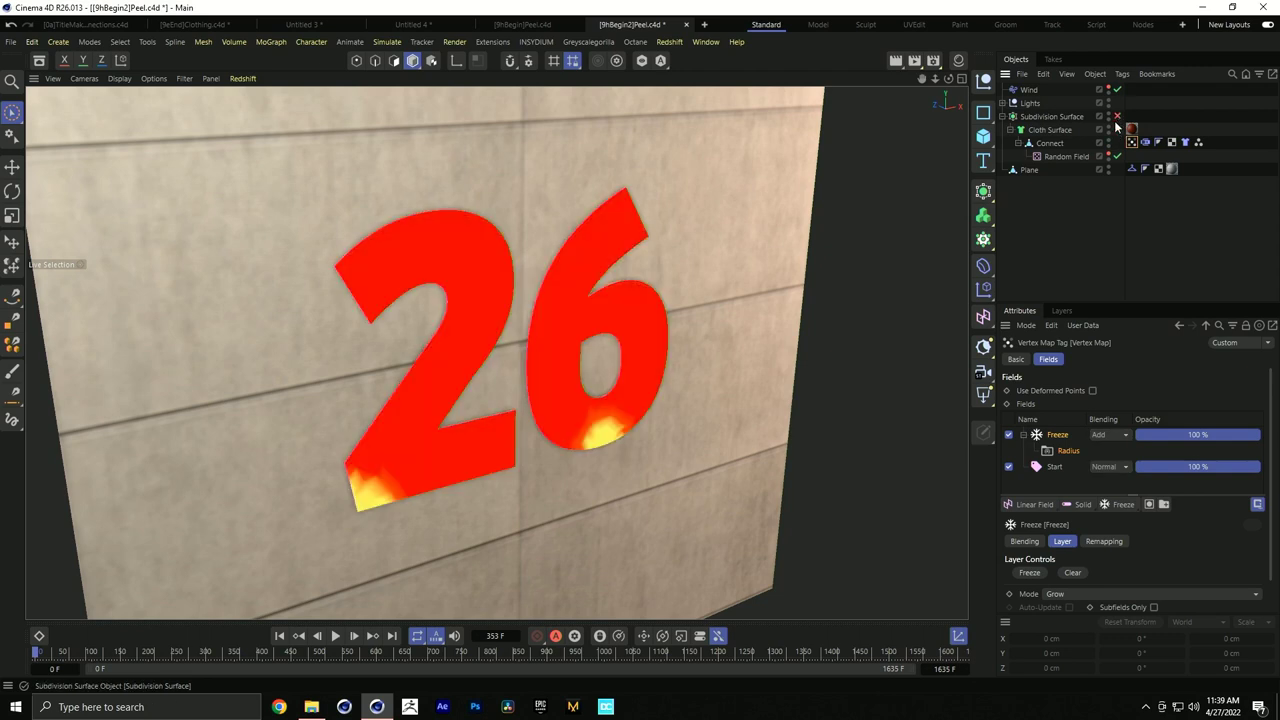
pyautogui.click(336, 636)
pyautogui.click(336, 636)
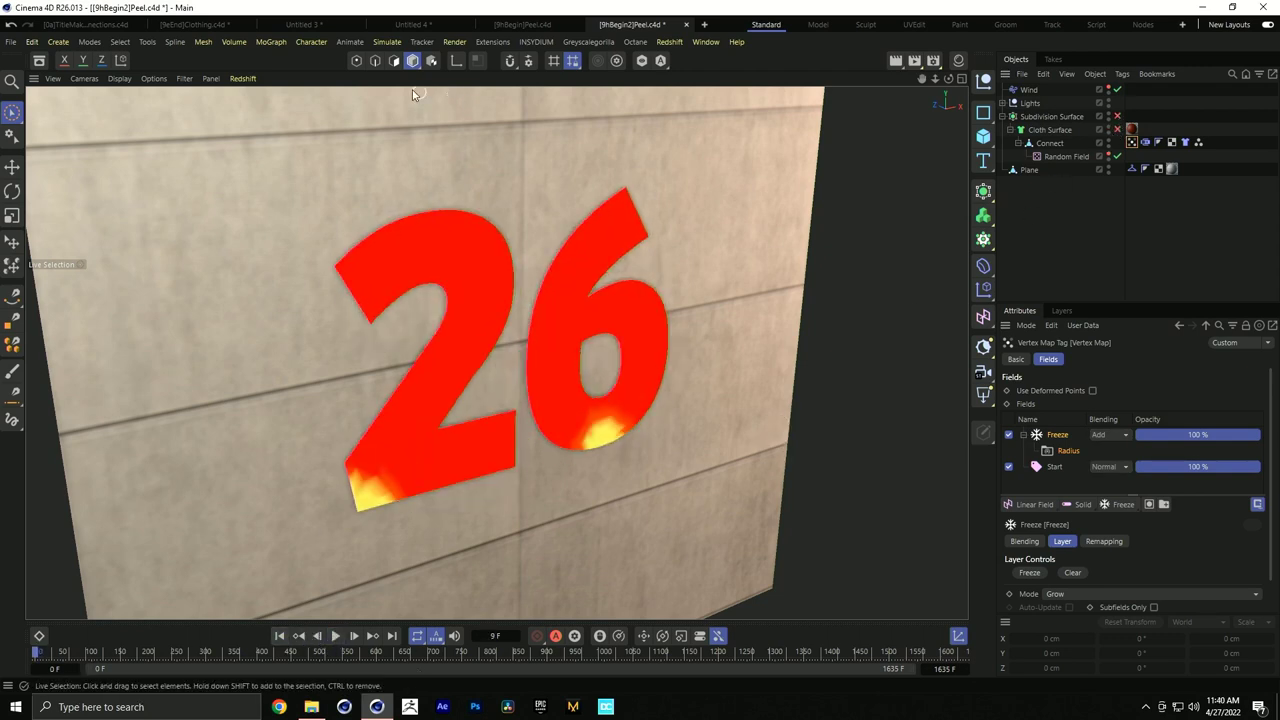
pyautogui.click(336, 636)
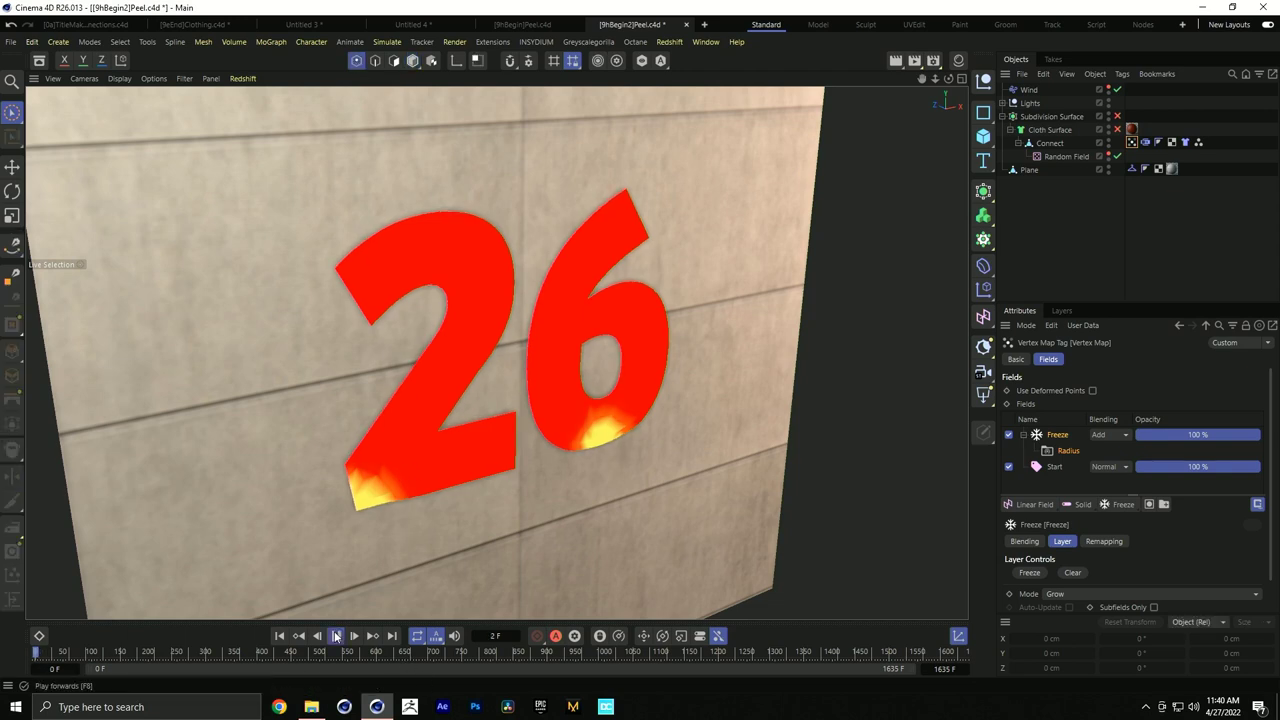
pyautogui.click(336, 636)
pyautogui.click(430, 420)
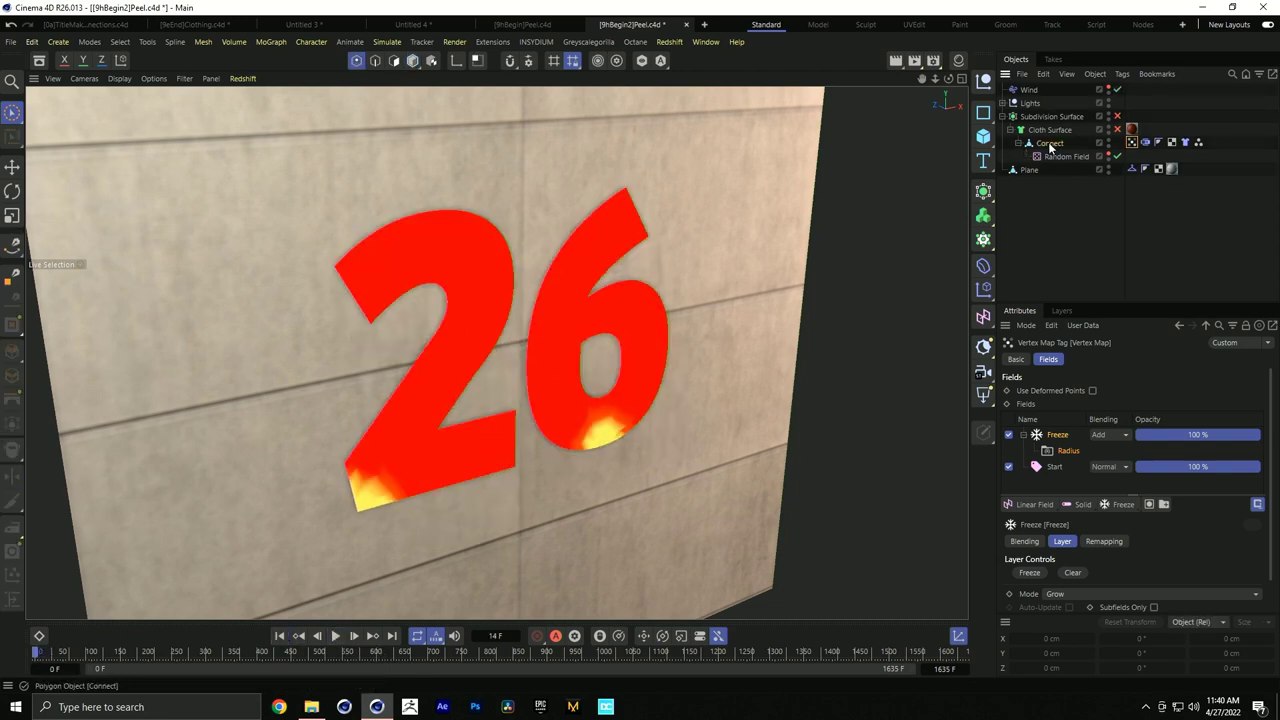
pyautogui.click(336, 636)
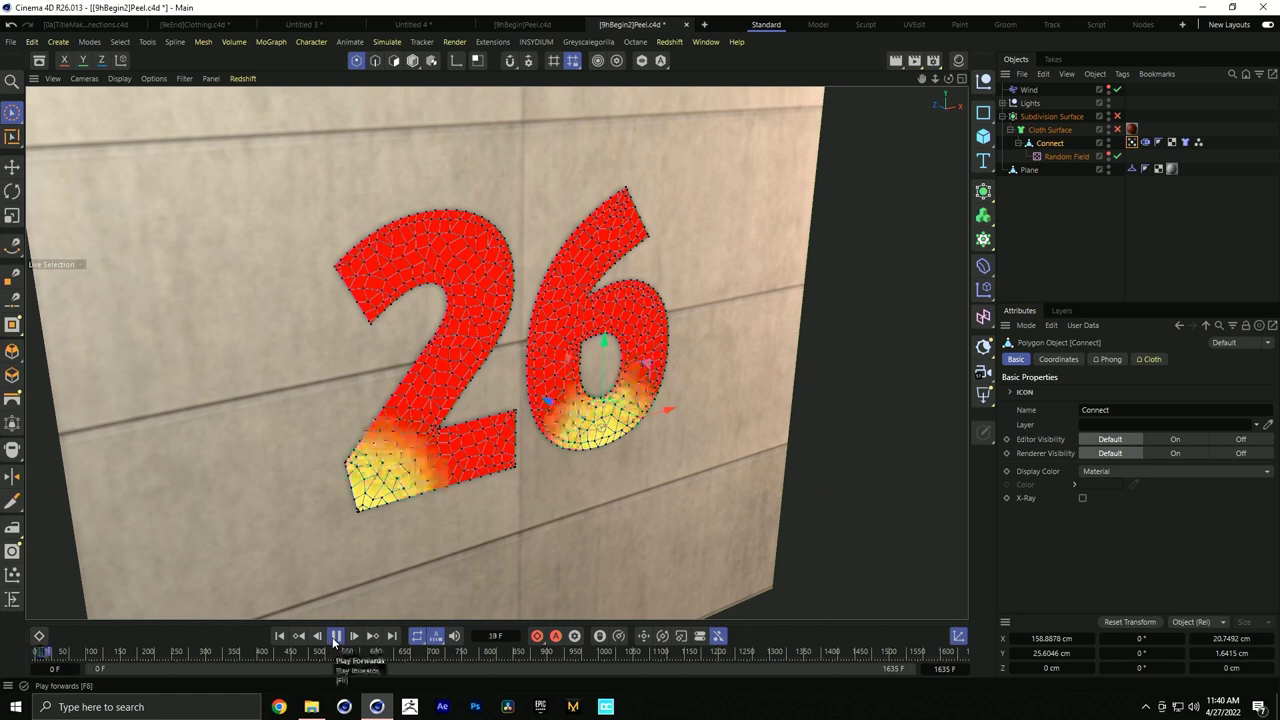
# Stop at frame 64, delete the old Random Field object, and bring up the vertex map's field types
pyautogui.click(336, 636)
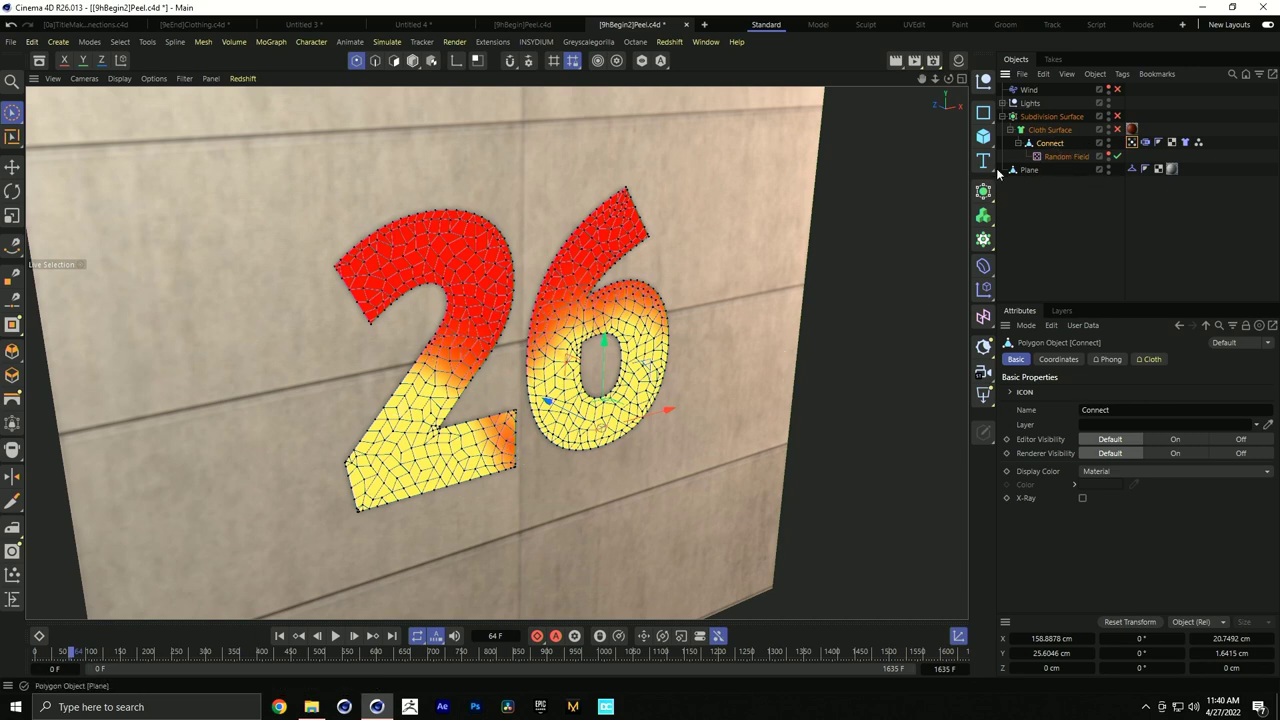
pyautogui.click(1062, 156)
pyautogui.press('Delete')
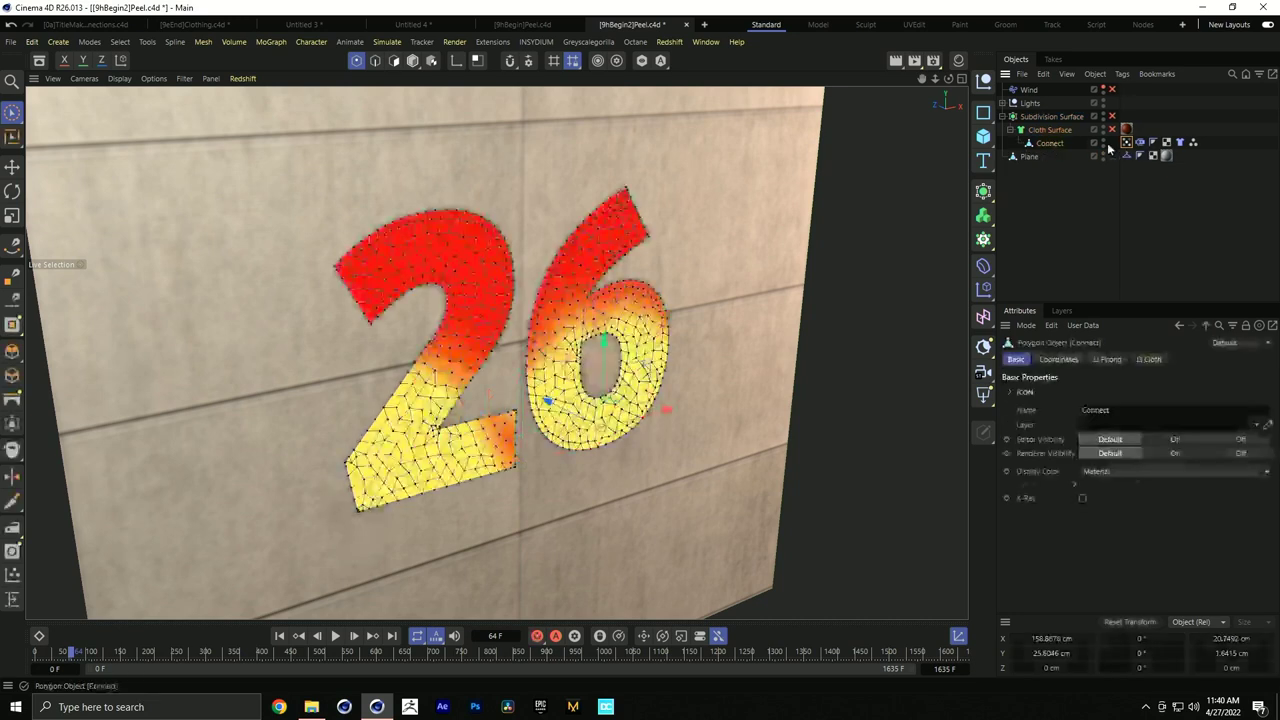
pyautogui.click(1139, 142)
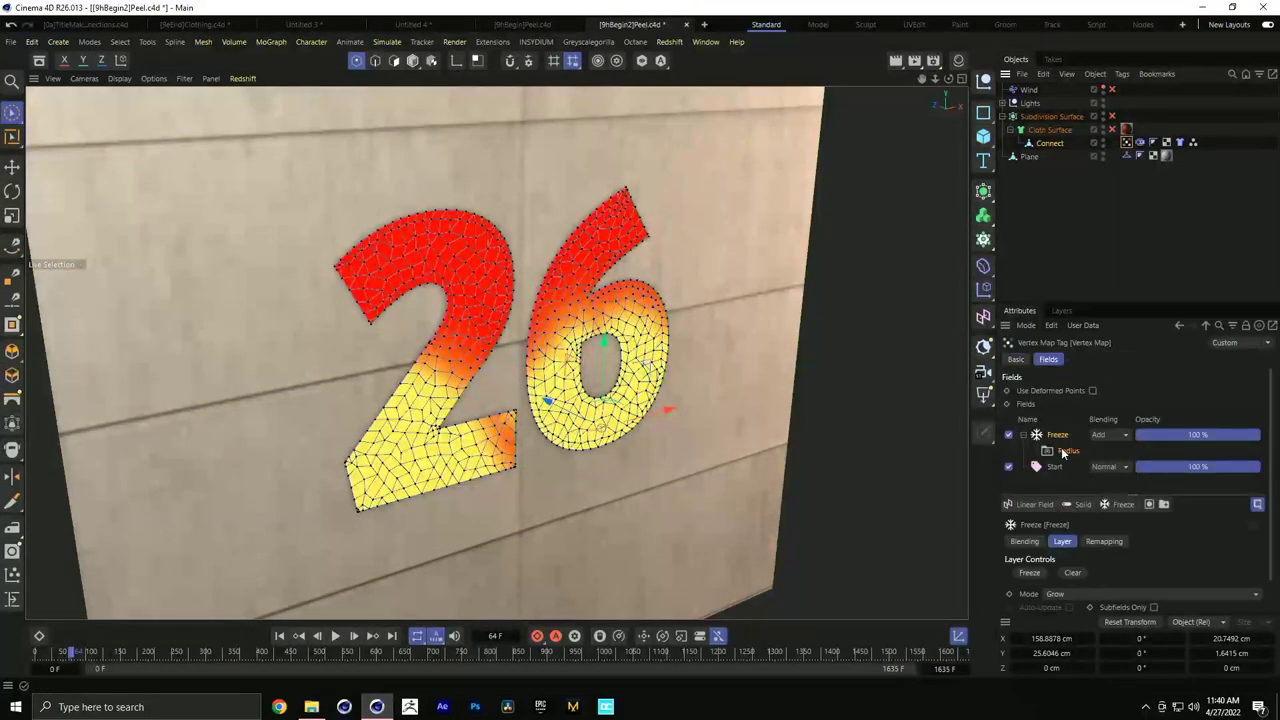
pyautogui.click(1035, 506)
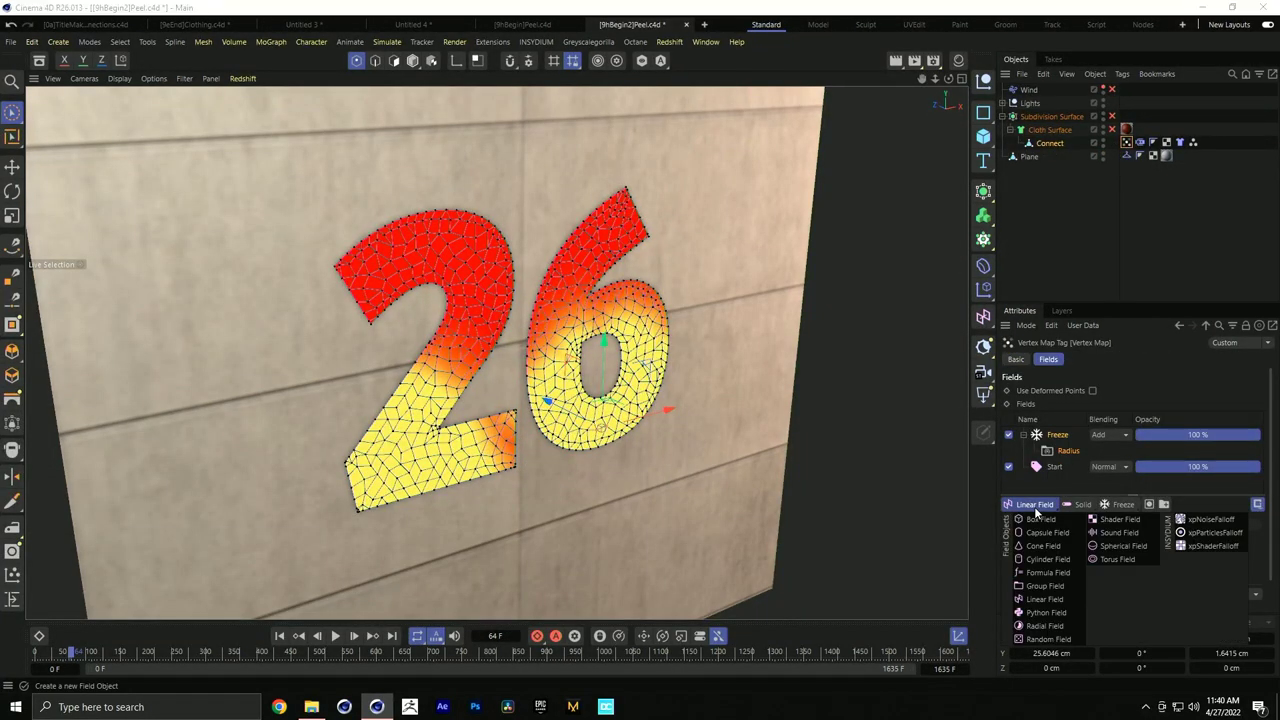
# Add a Random Field layer to the vertex map using Luka noise at about 1161 % scale
pyautogui.click(1046, 640)
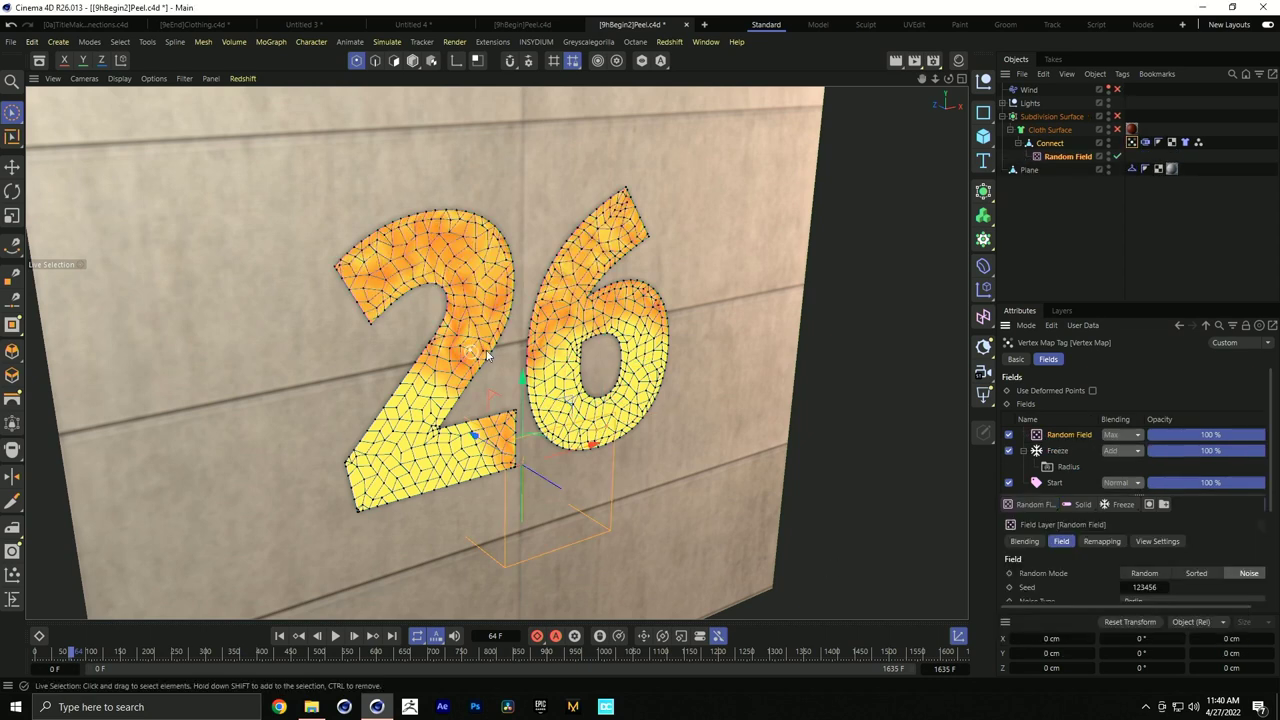
pyautogui.click(1120, 436)
pyautogui.click(1122, 473)
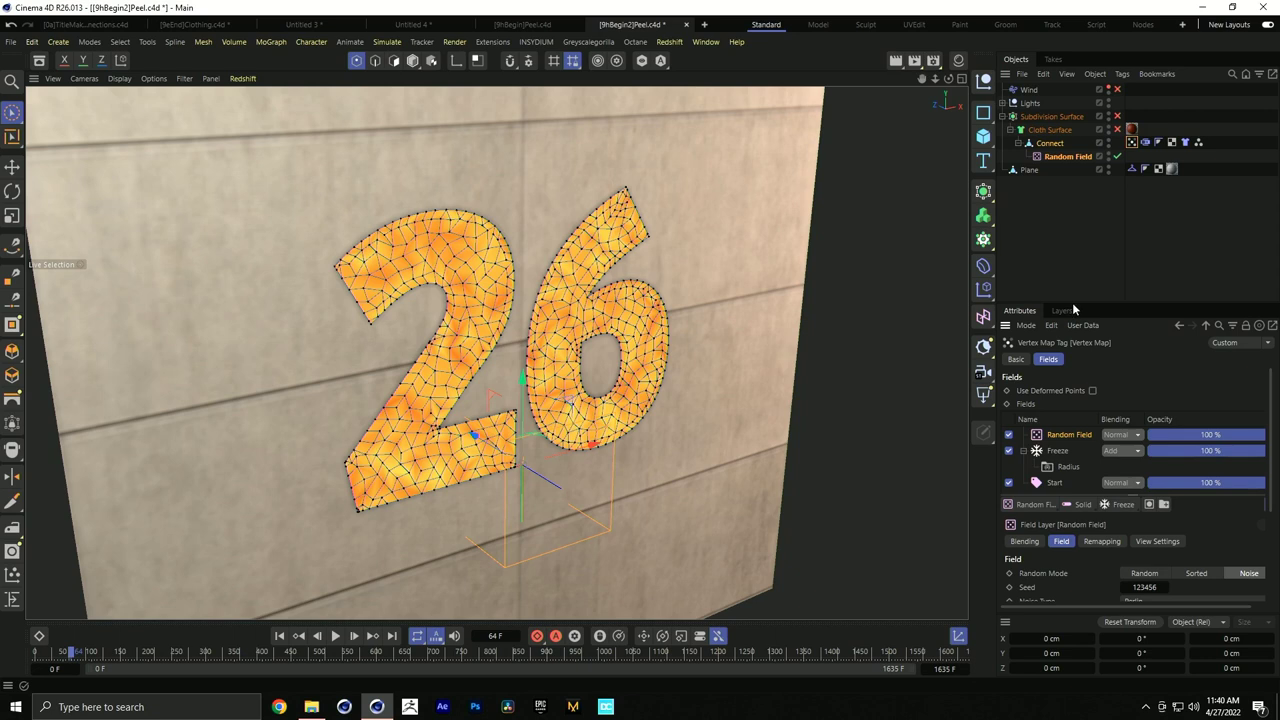
pyautogui.moveTo(1075, 303); pyautogui.dragTo(1075, 218)
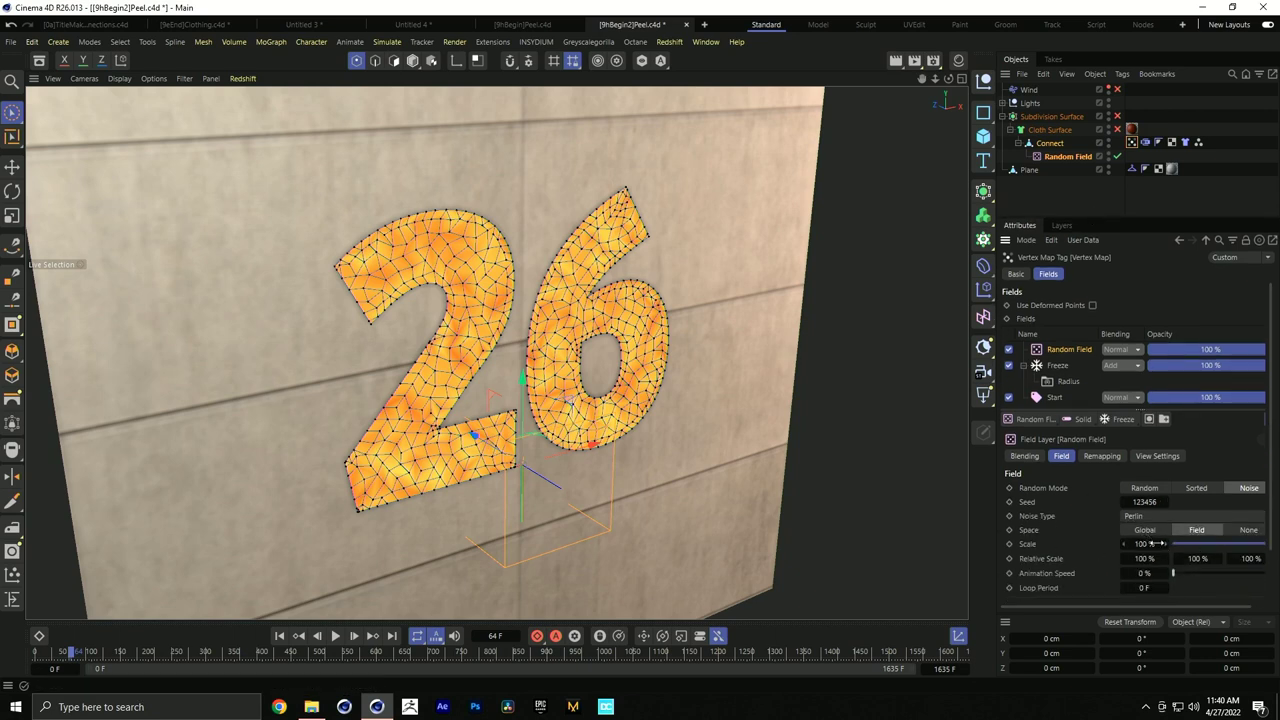
pyautogui.moveTo(1145, 543); pyautogui.dragTo(1195, 543)
pyautogui.click(1147, 516)
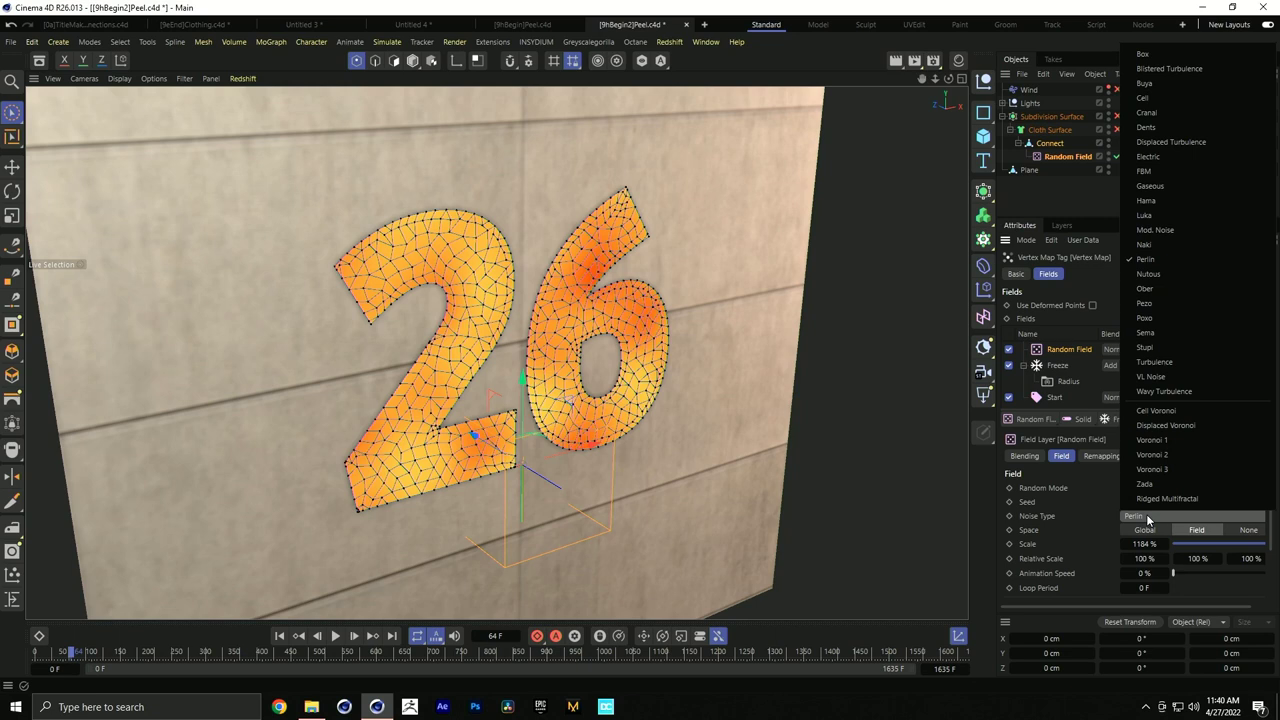
pyautogui.click(1146, 217)
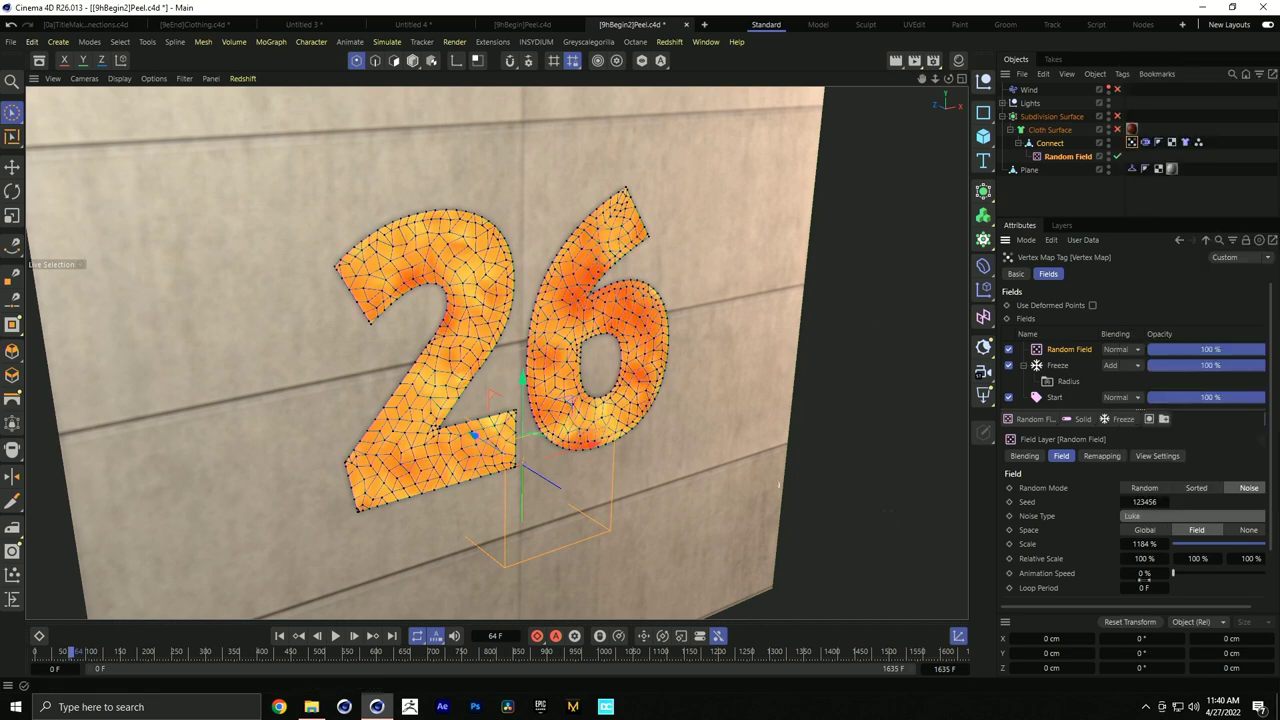
pyautogui.moveTo(1145, 543)
pyautogui.mouseDown()
pyautogui.moveTo(1165, 543)
pyautogui.moveTo(1150, 543)
pyautogui.mouseUp()
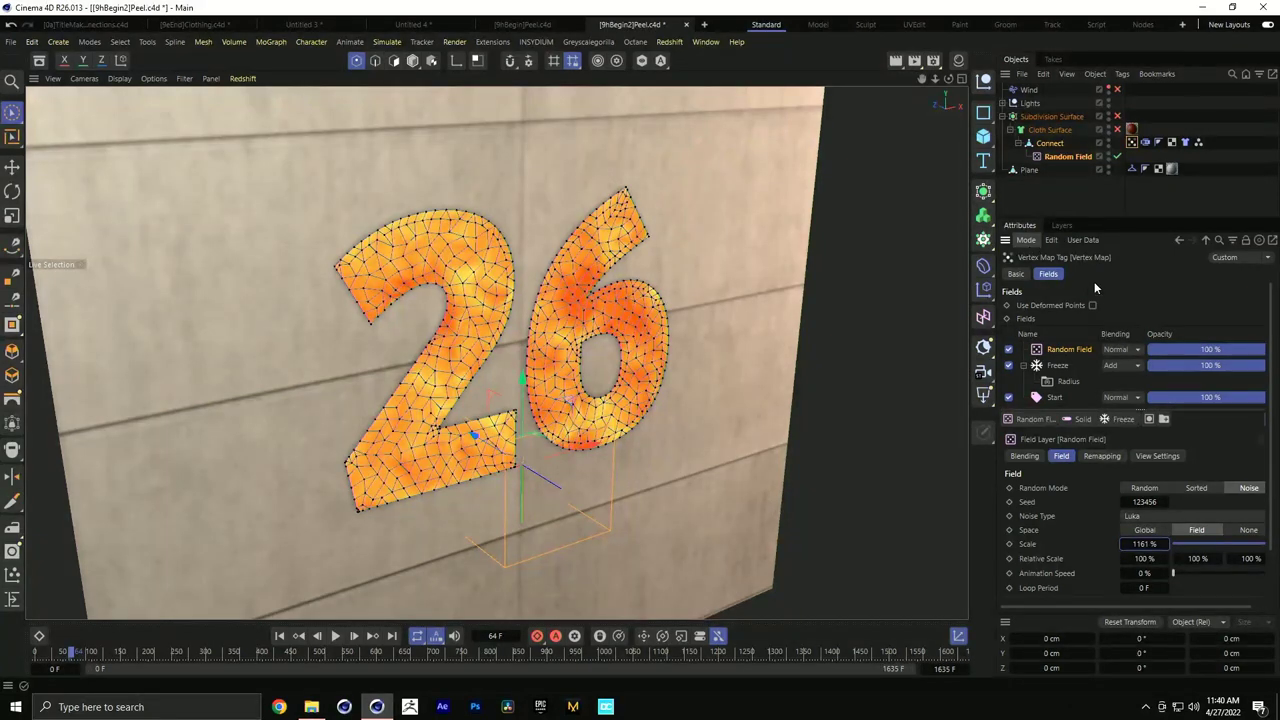
# Set the Random Field layer's contour mode to Curve and flatten both spline ends into an eased S-curve
pyautogui.click(1099, 456)
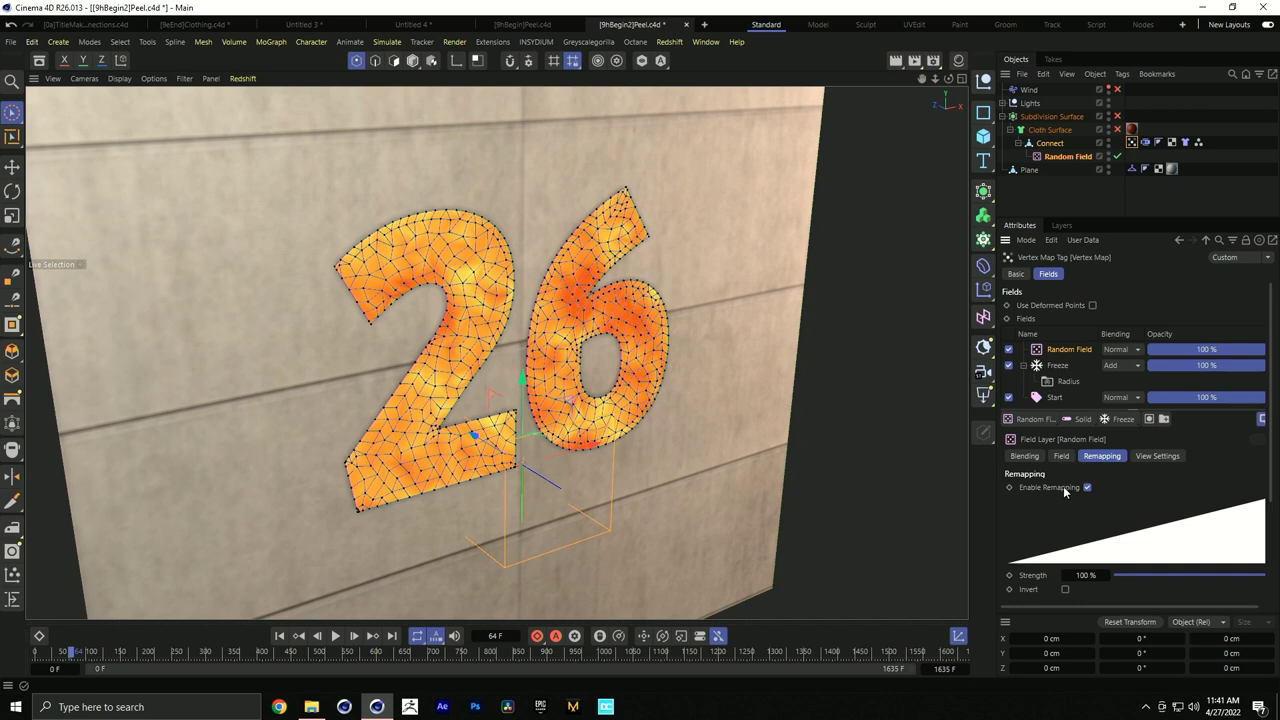
pyautogui.scroll(-3, 1054, 497)
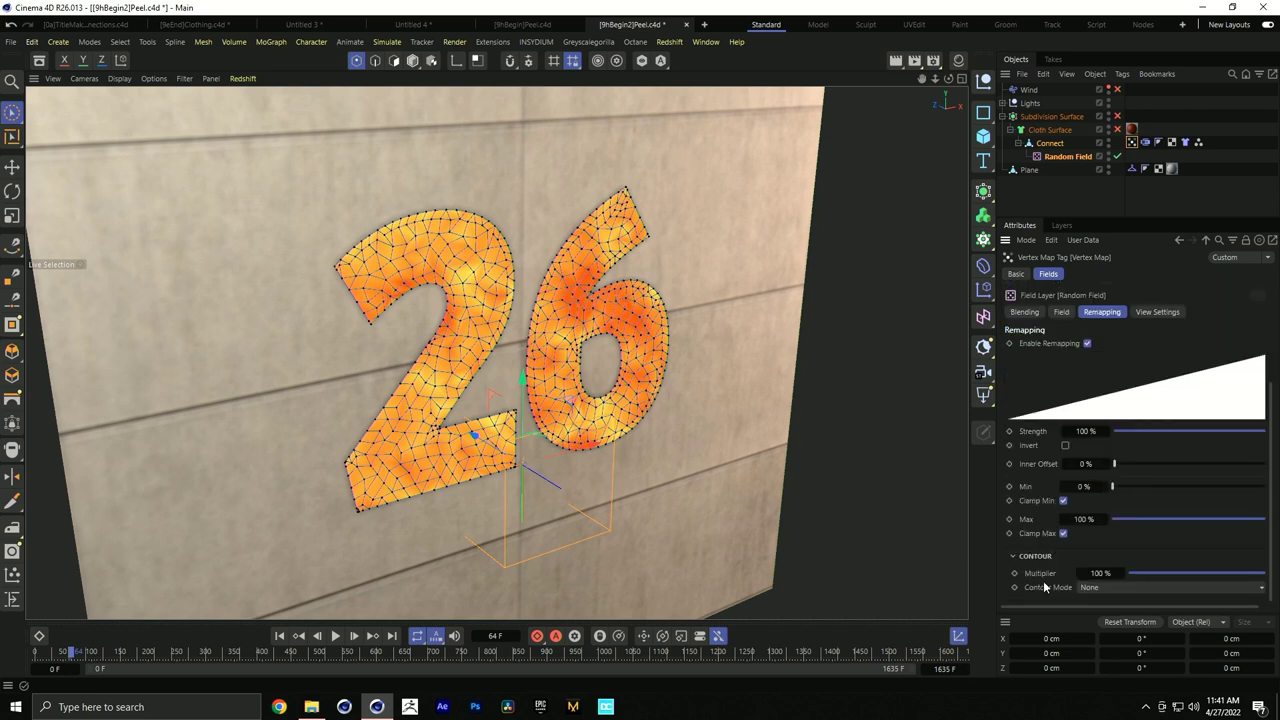
pyautogui.click(1086, 587)
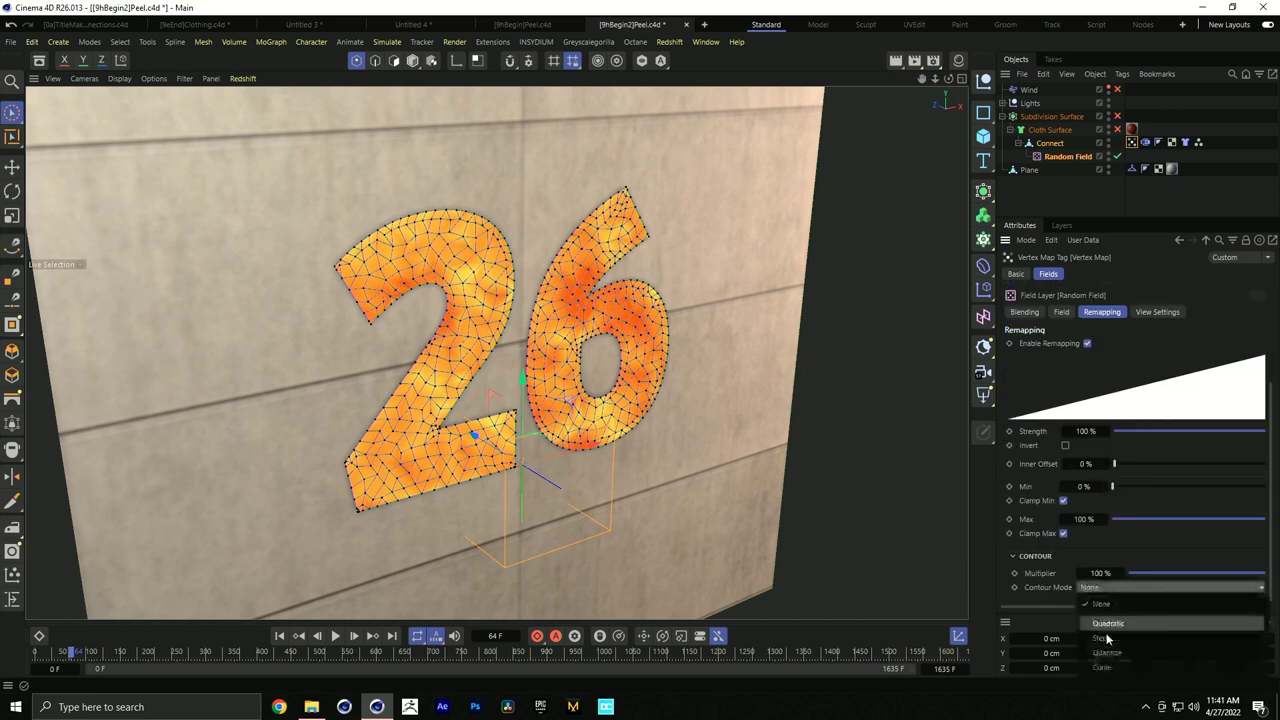
pyautogui.click(1105, 671)
pyautogui.scroll(-4, 1054, 576)
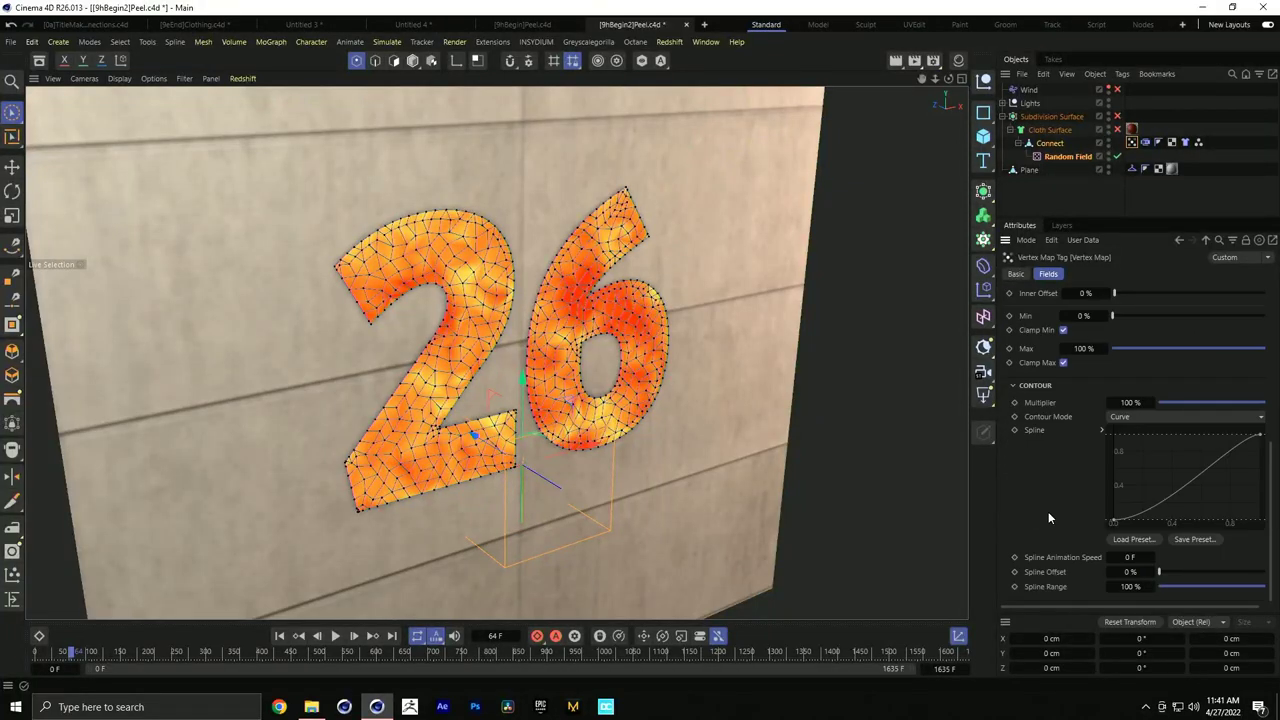
pyautogui.click(1135, 510)
pyautogui.moveTo(1150, 523); pyautogui.dragTo(1170, 523)
pyautogui.click(1259, 435)
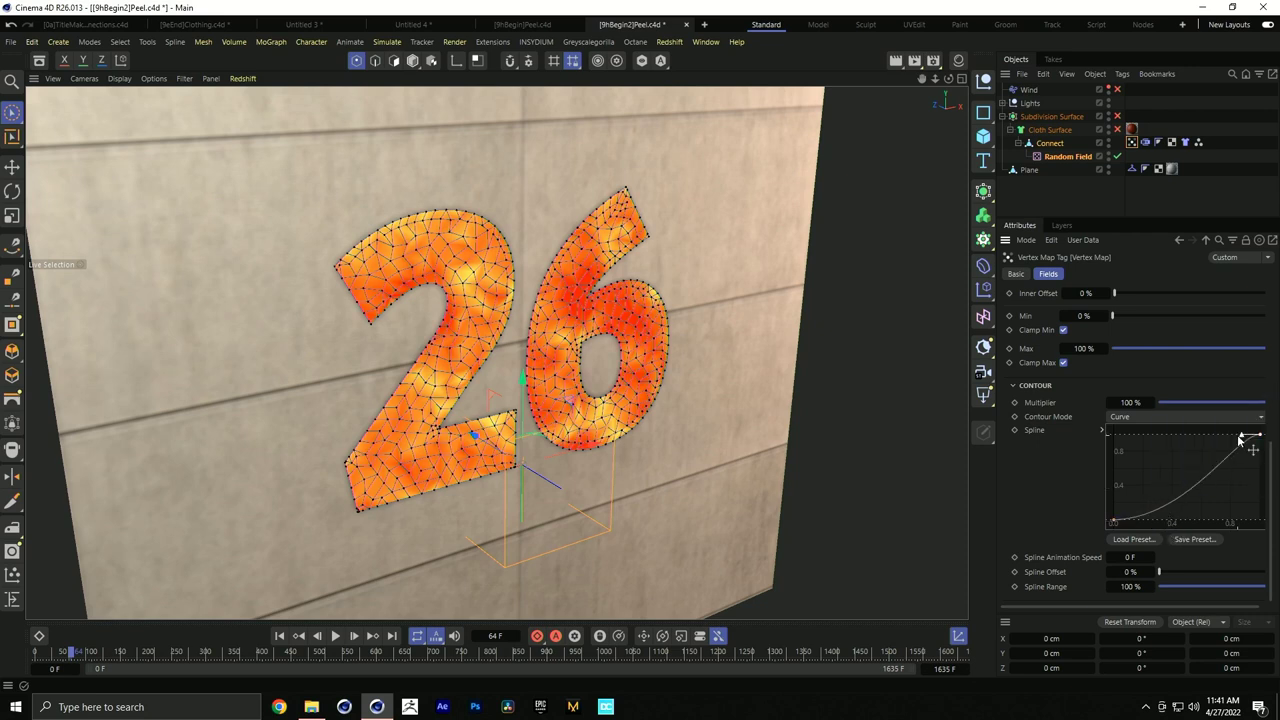
pyautogui.moveTo(1244, 438); pyautogui.dragTo(1201, 441)
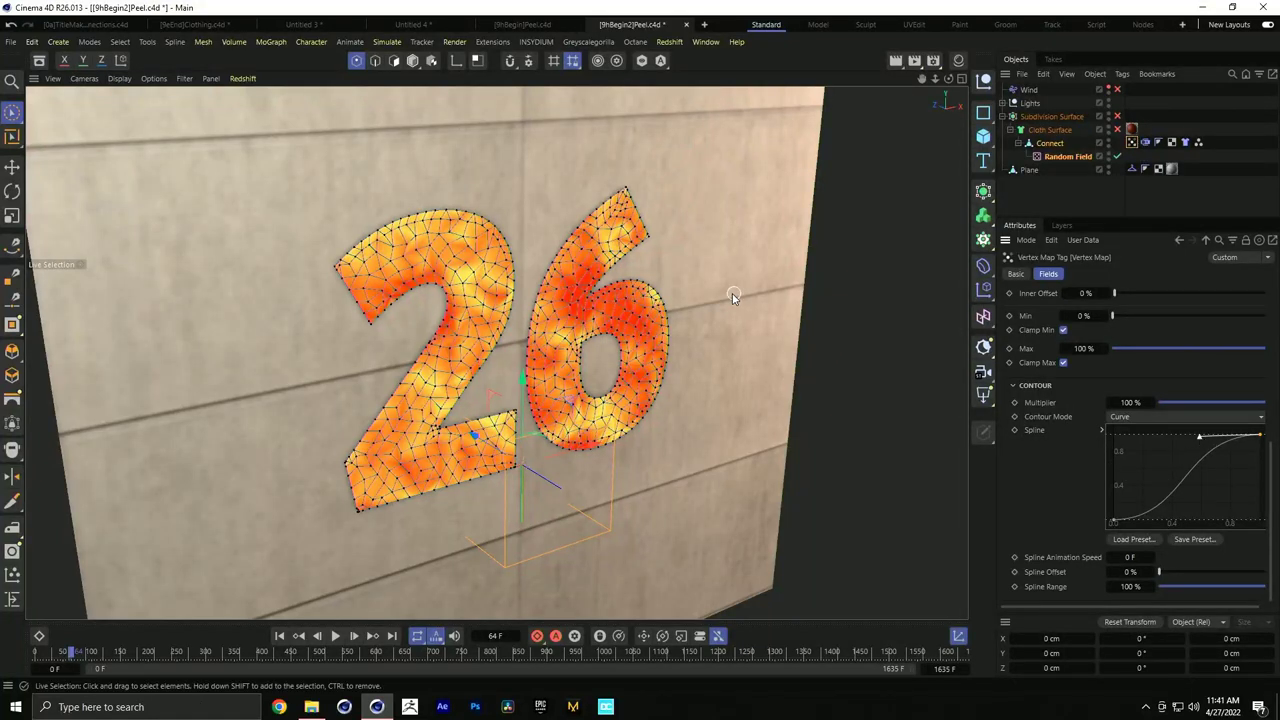
# Set the Random Field's noise animation speed to 25 %
pyautogui.click(1066, 156)
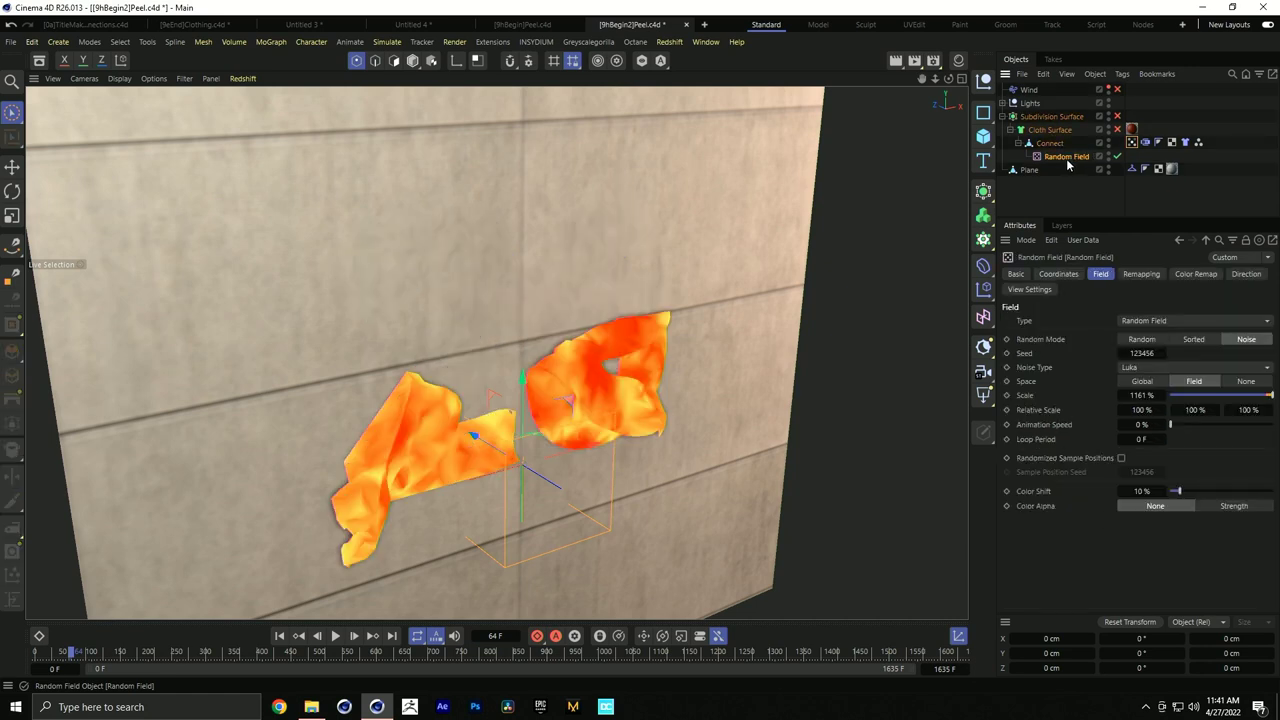
pyautogui.click(1156, 424)
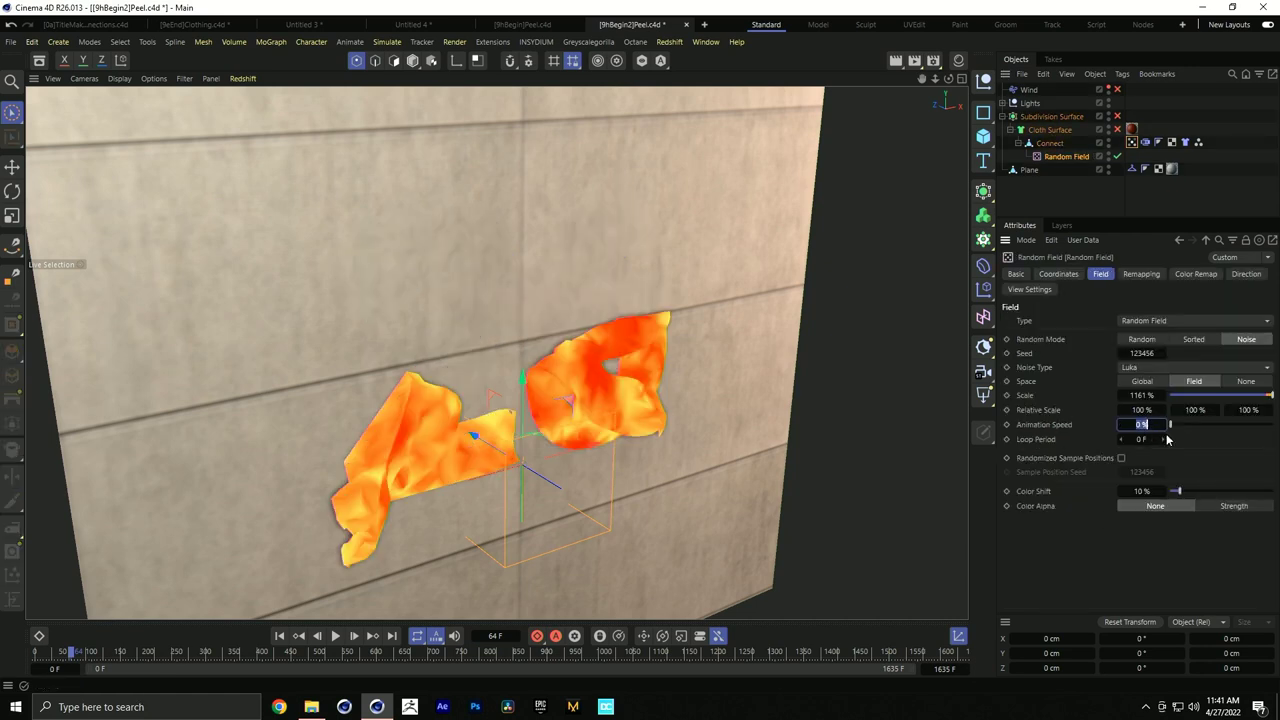
pyautogui.write('25')
pyautogui.press('Return')
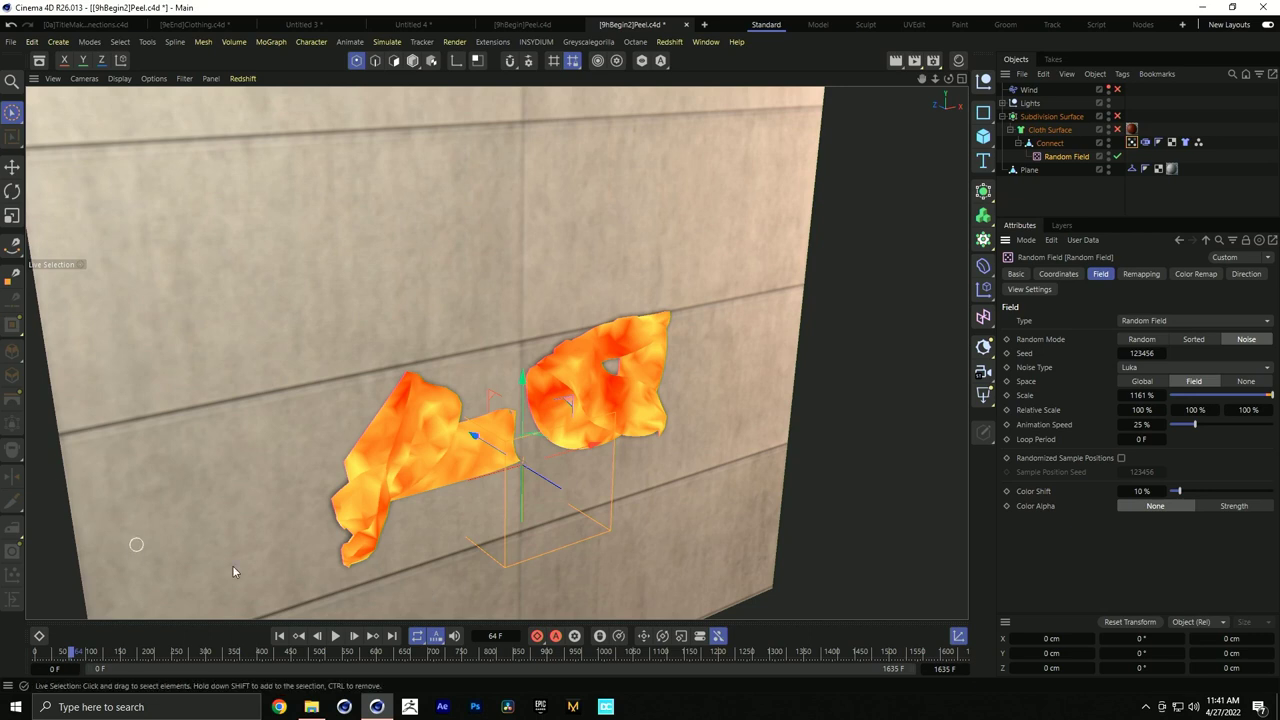
# Preview the animated noise on Connect from the start, then rewind and re-enable Wind
pyautogui.click(439, 537)
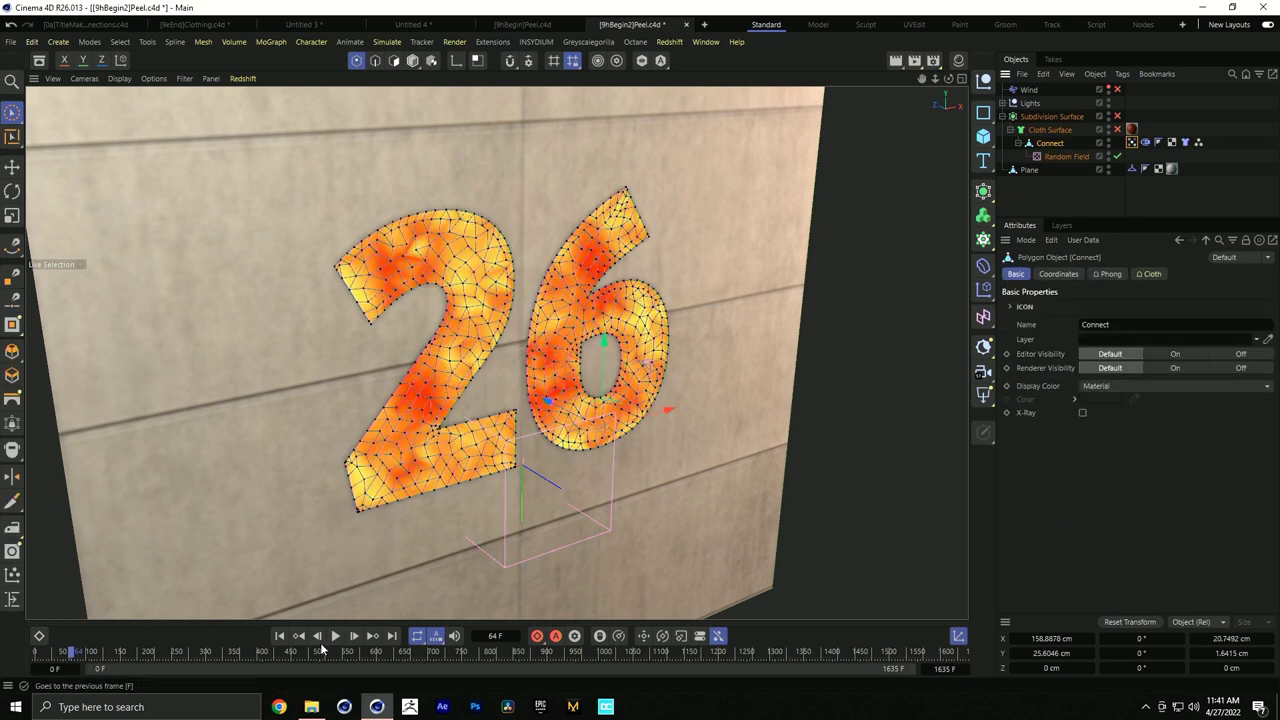
pyautogui.click(279, 636)
pyautogui.click(336, 636)
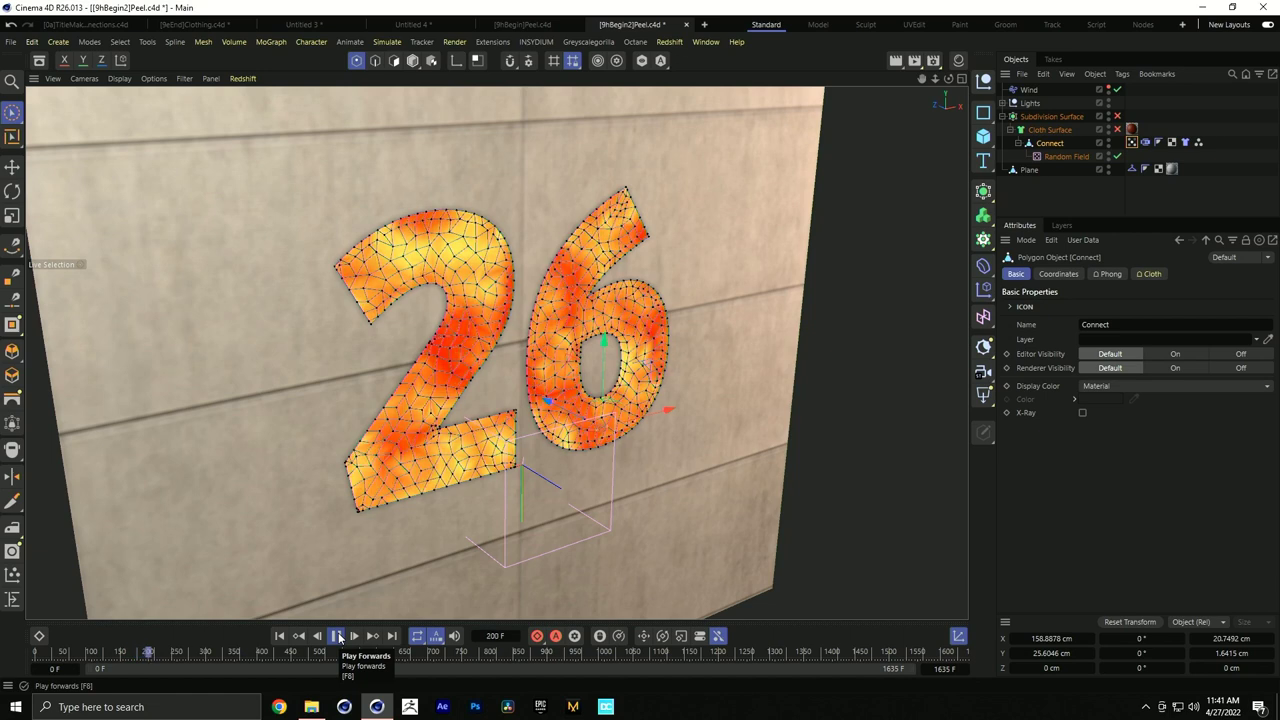
pyautogui.click(341, 638)
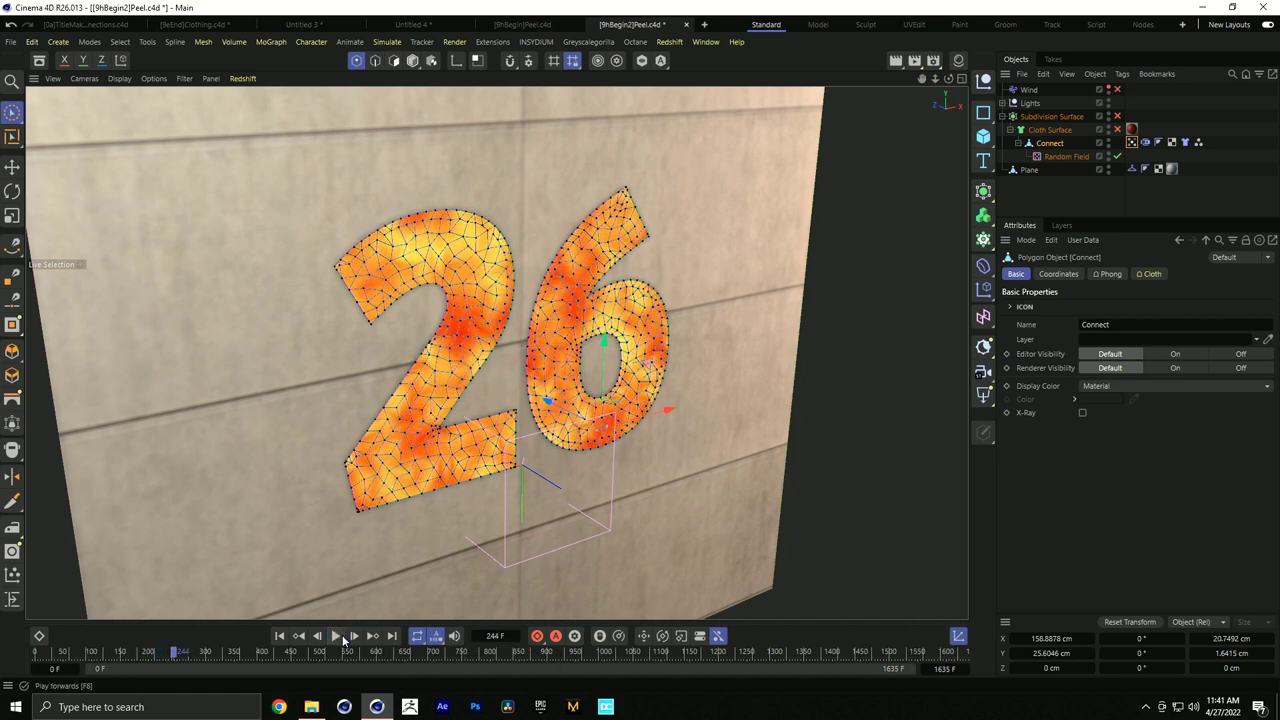
pyautogui.click(279, 635)
pyautogui.click(1117, 89)
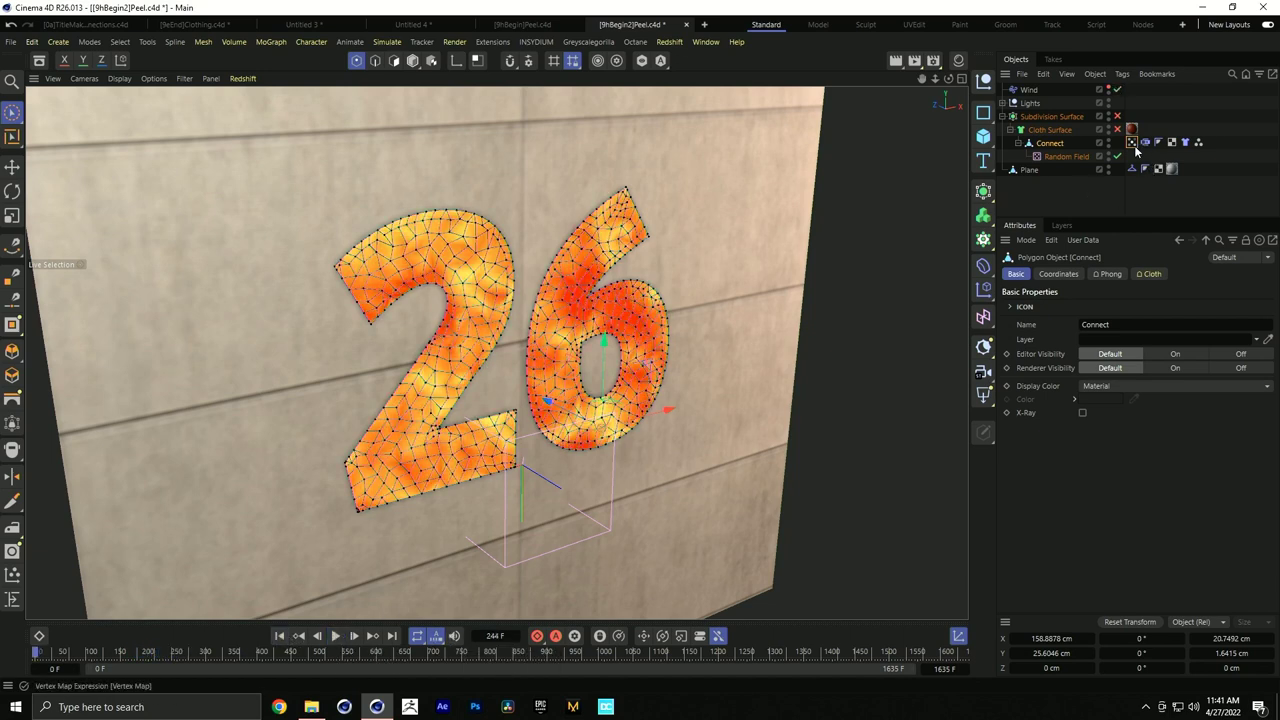
pyautogui.click(1066, 195)
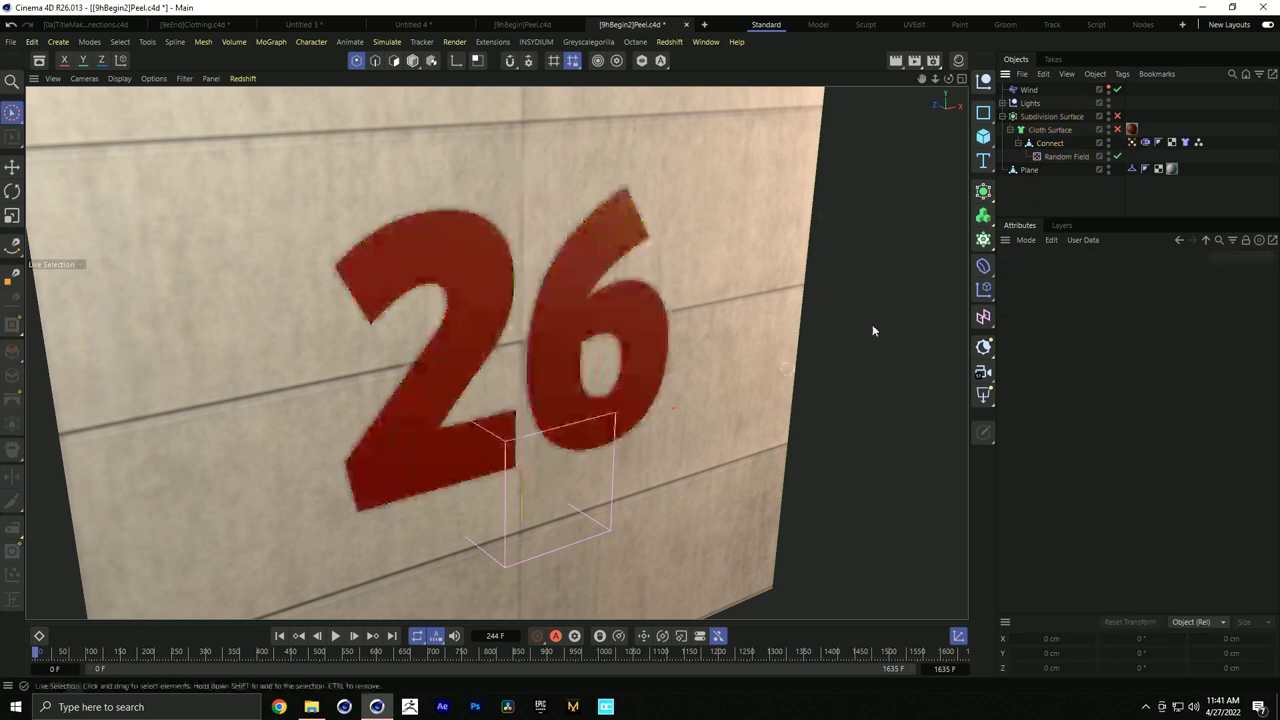
# Play the cloth simulation to check the 26 peeling, then rewind and reselect Connect and Random Field
pyautogui.click(337, 636)
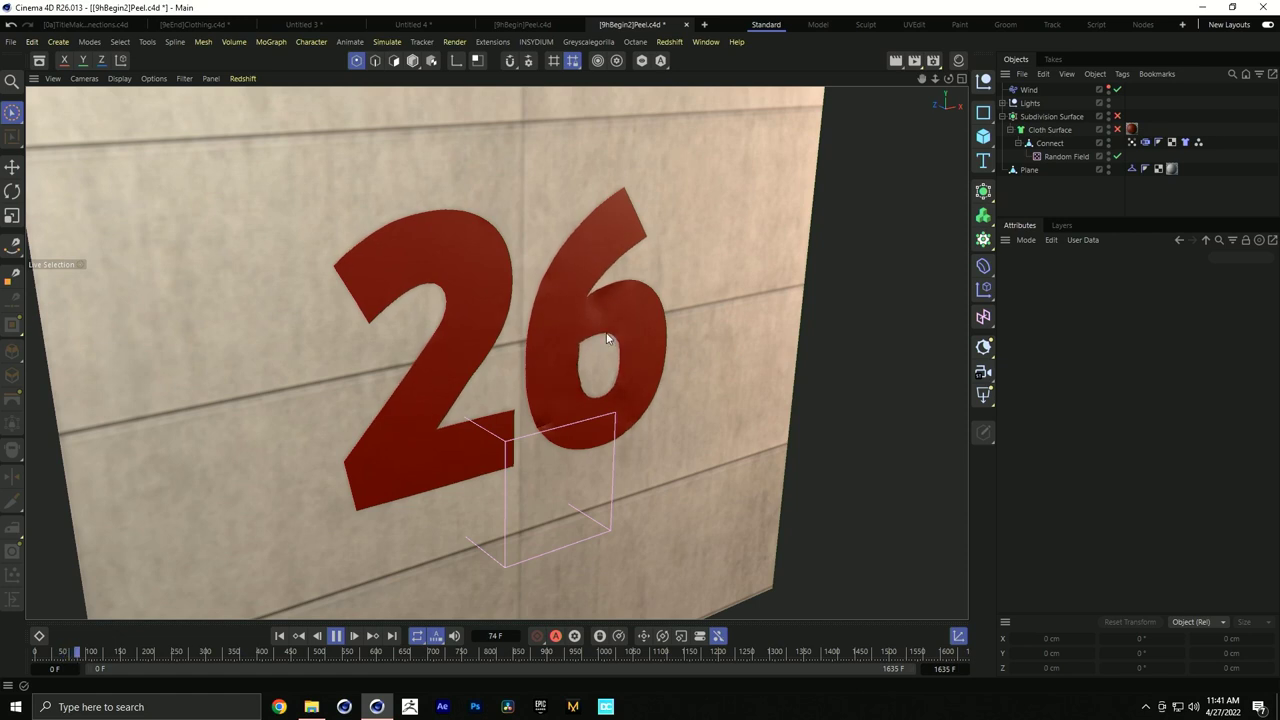
pyautogui.click(1068, 157)
pyautogui.click(336, 635)
pyautogui.click(279, 635)
pyautogui.click(1050, 143)
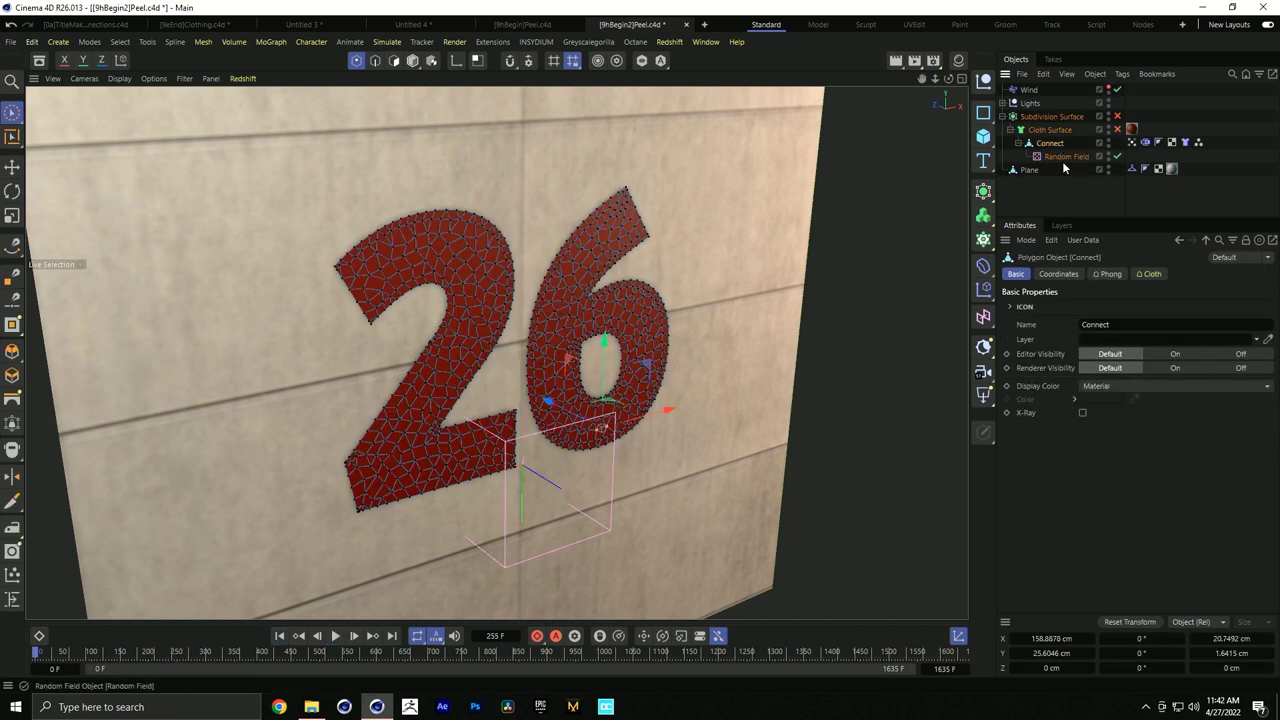
pyautogui.click(1066, 157)
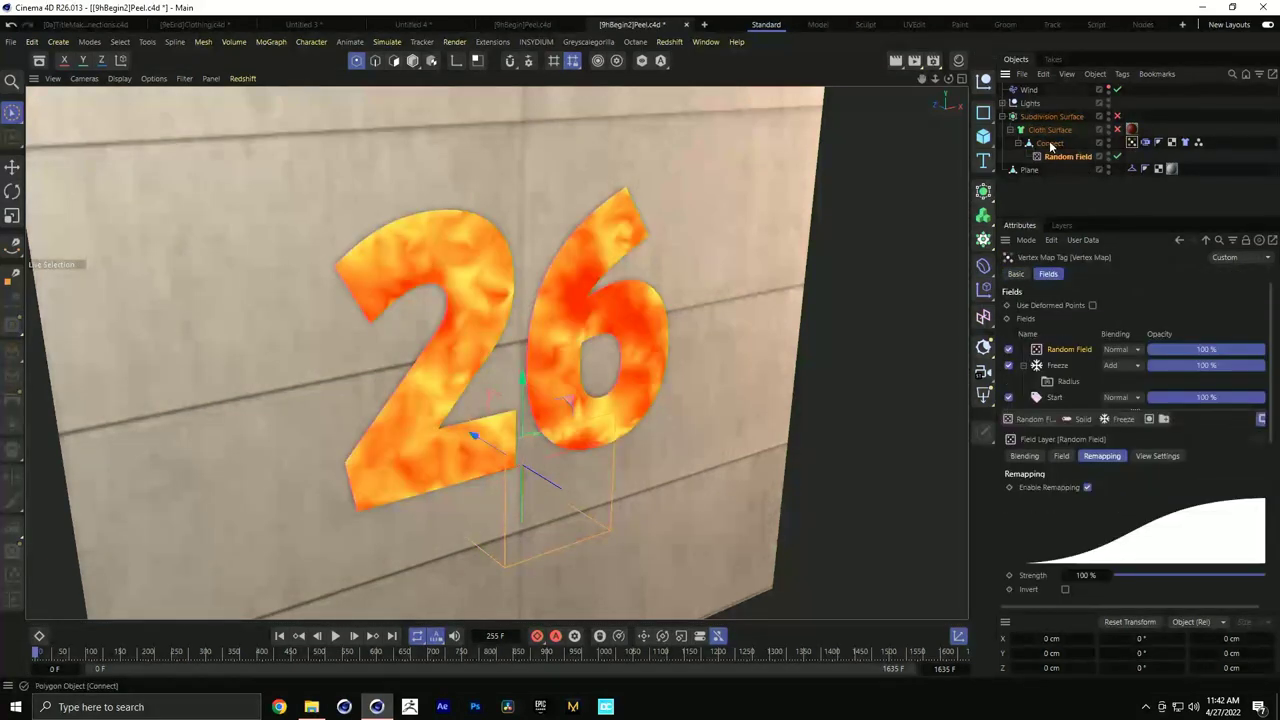
# Reshape the contour curve to stay flat until about 0.4 then rise steeply, and preview playback
pyautogui.click(1050, 143)
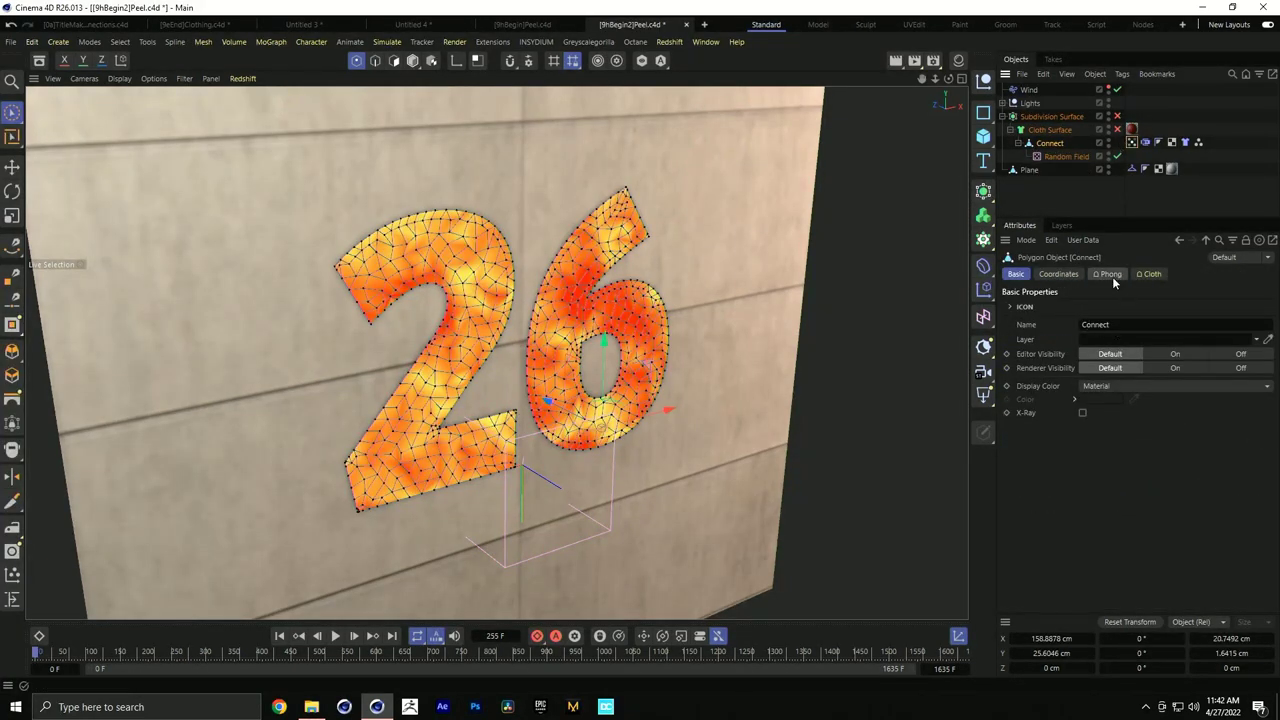
pyautogui.click(1132, 142)
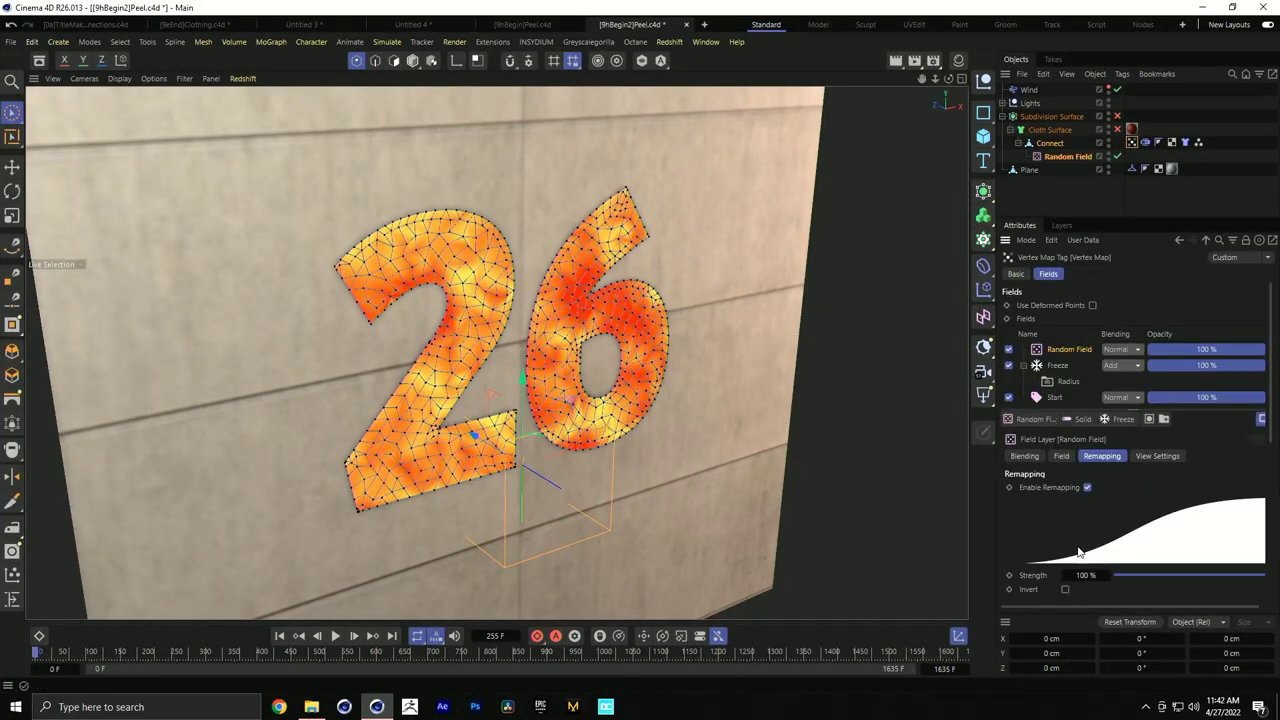
pyautogui.scroll(-3, 1031, 546)
pyautogui.moveTo(1200, 515); pyautogui.dragTo(1247, 513)
pyautogui.moveTo(1135, 596)
pyautogui.mouseDown()
pyautogui.moveTo(1168, 594)
pyautogui.moveTo(1121, 597)
pyautogui.moveTo(1159, 597)
pyautogui.mouseUp()
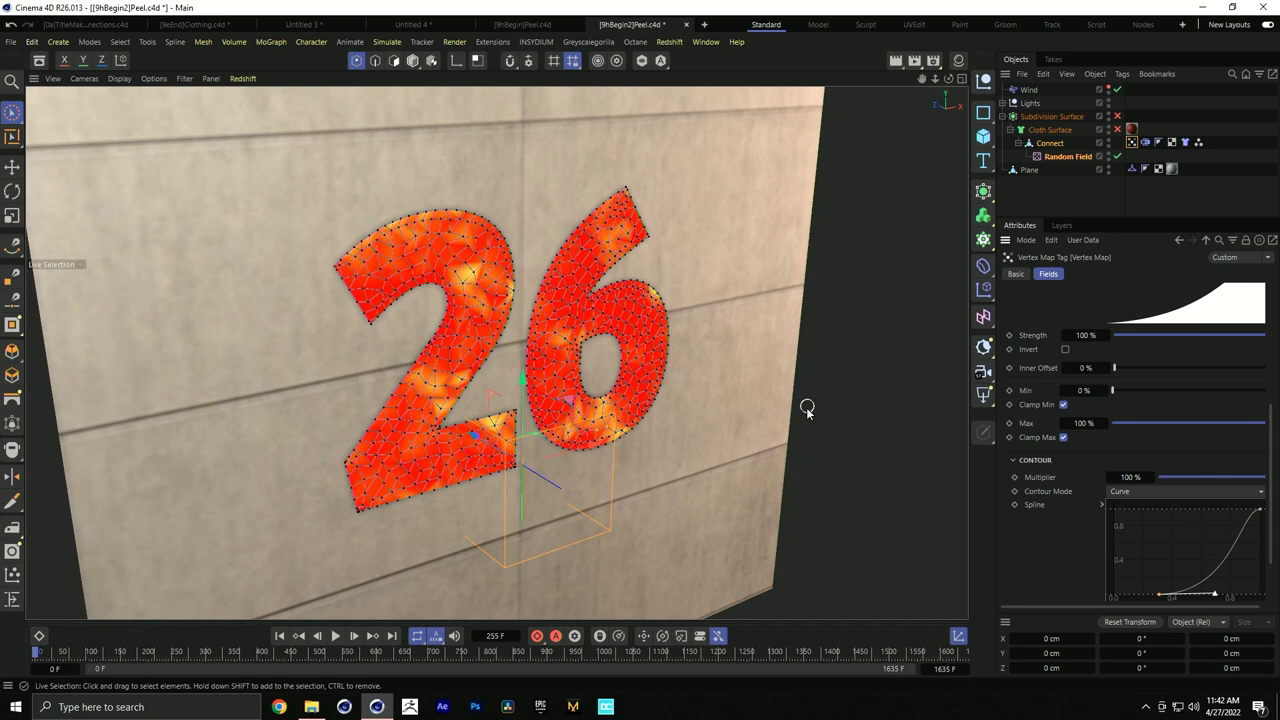
pyautogui.click(337, 636)
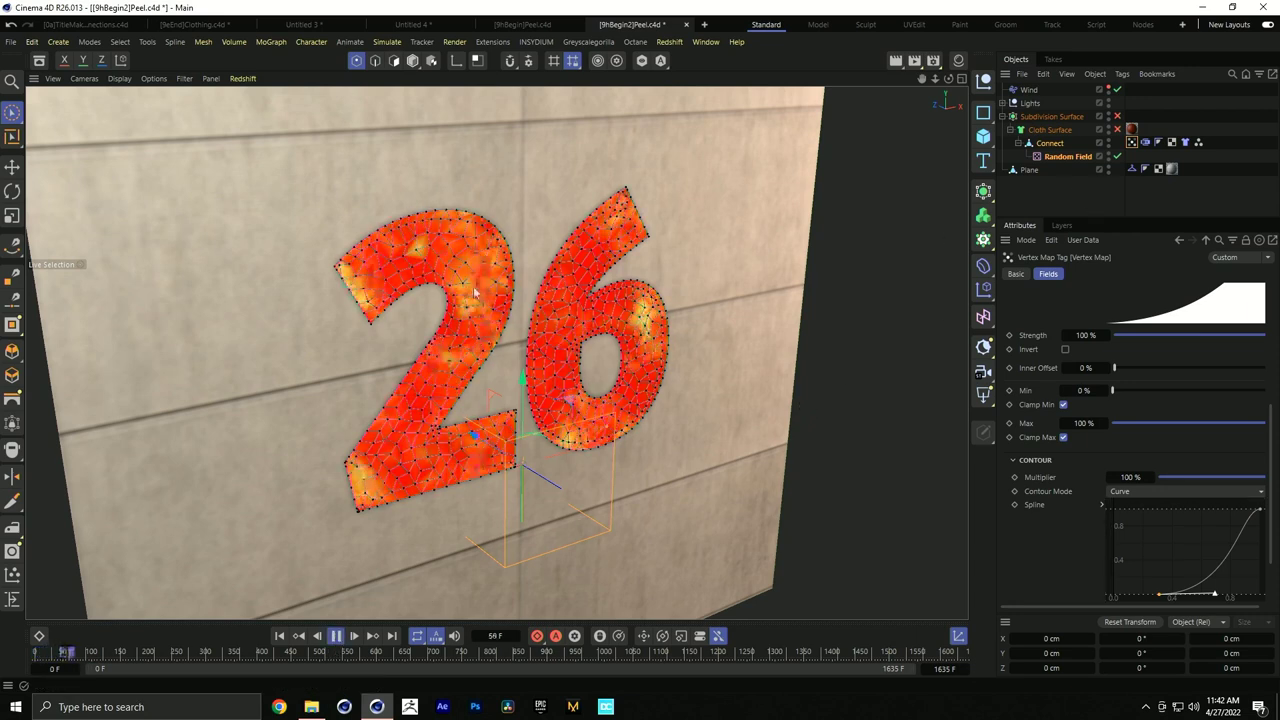
pyautogui.click(336, 636)
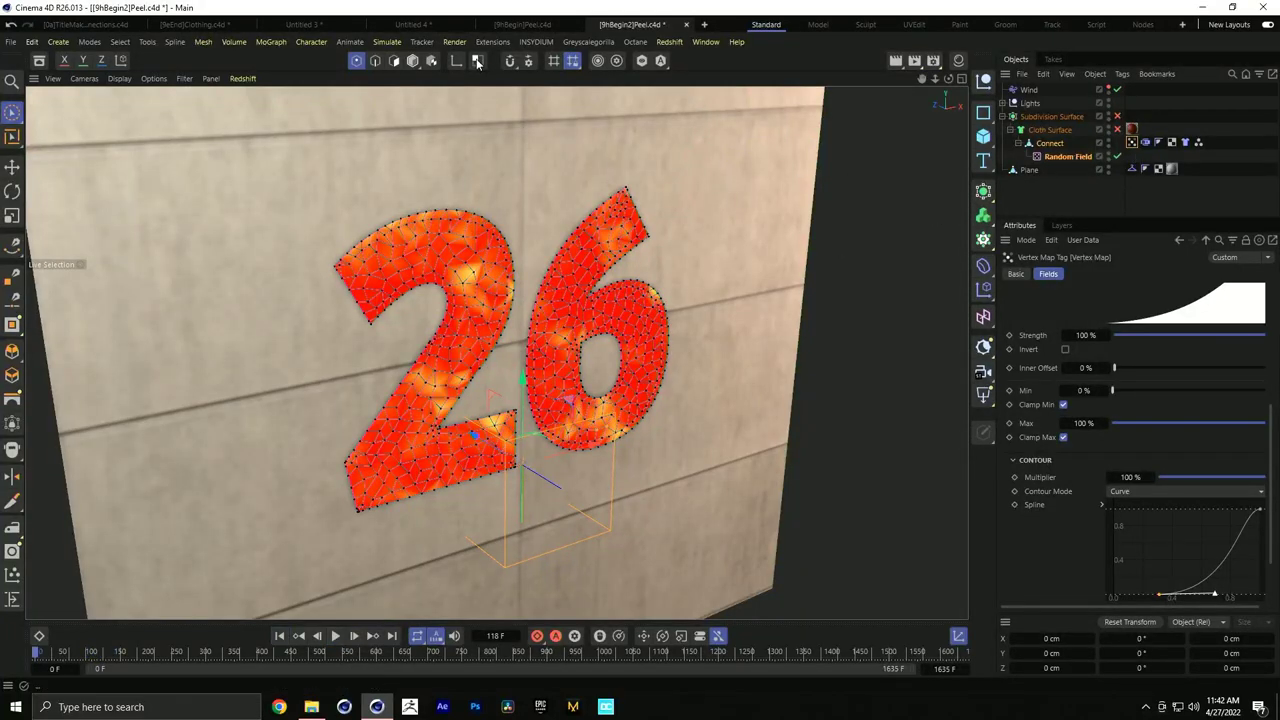
pyautogui.click(412, 60)
# Rewind, enable Subdivision Surface, and play the cloth simulation on the red 26
pyautogui.hotkey('shift', 'f')
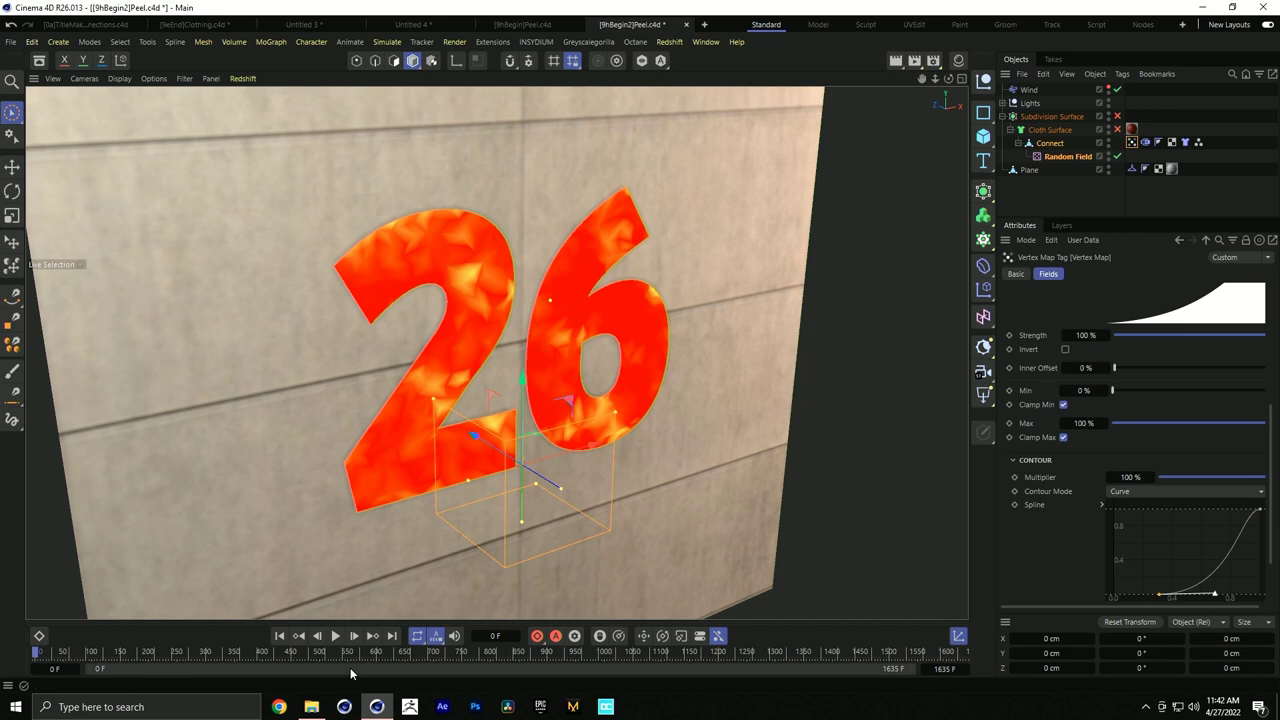
pyautogui.click(1066, 188)
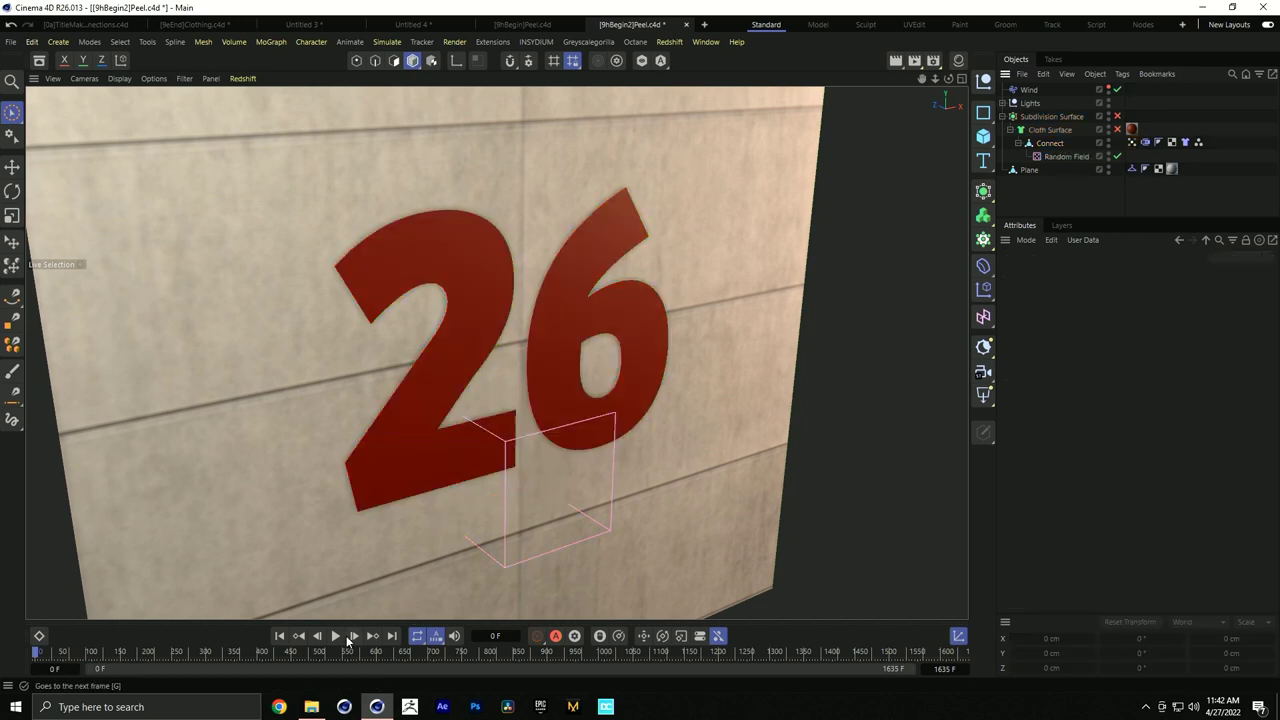
pyautogui.click(1117, 116)
pyautogui.click(335, 636)
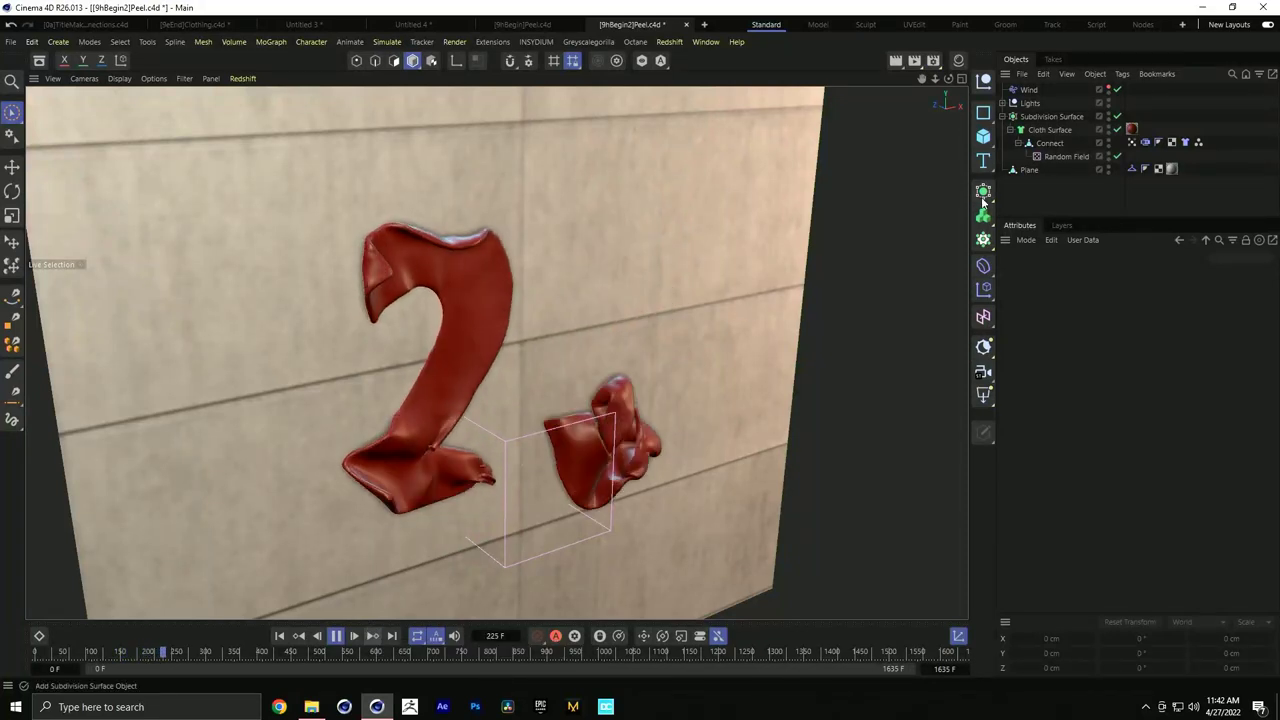
# Disable Cloth Surface, stop and rewind to frame 0, and bring up the vertex map's modifier layers
pyautogui.click(1131, 142)
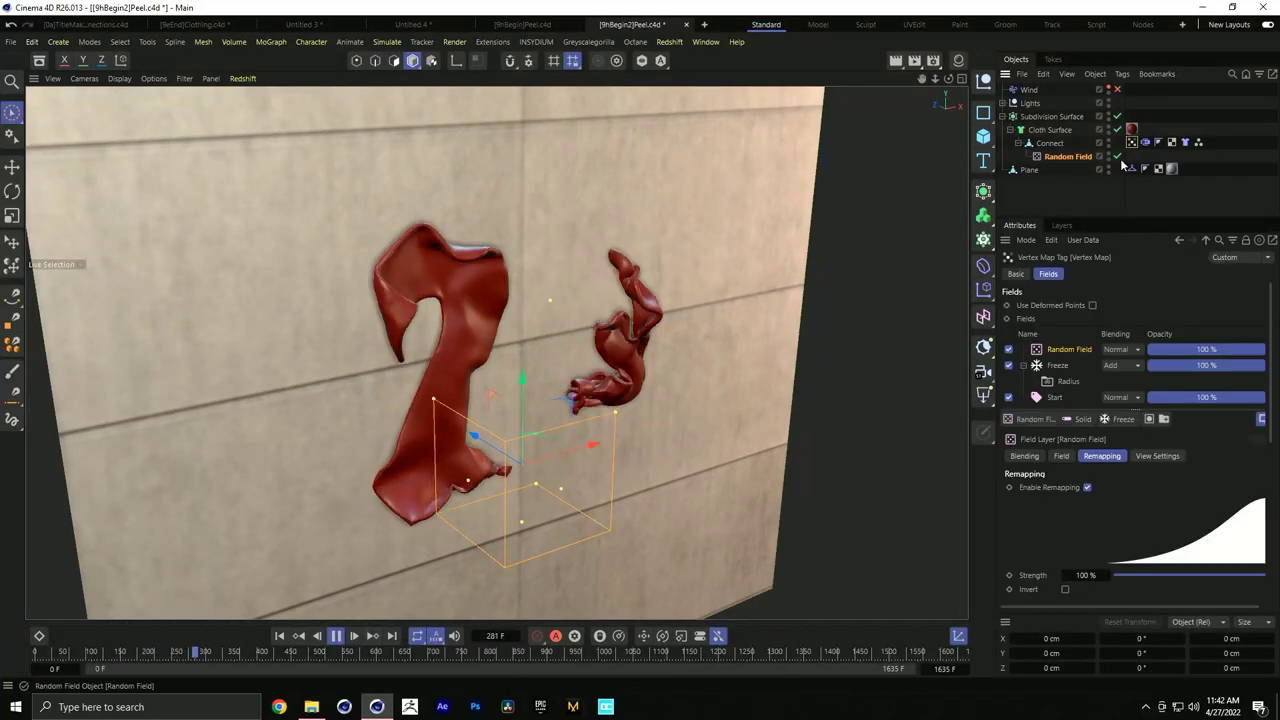
pyautogui.click(1117, 129)
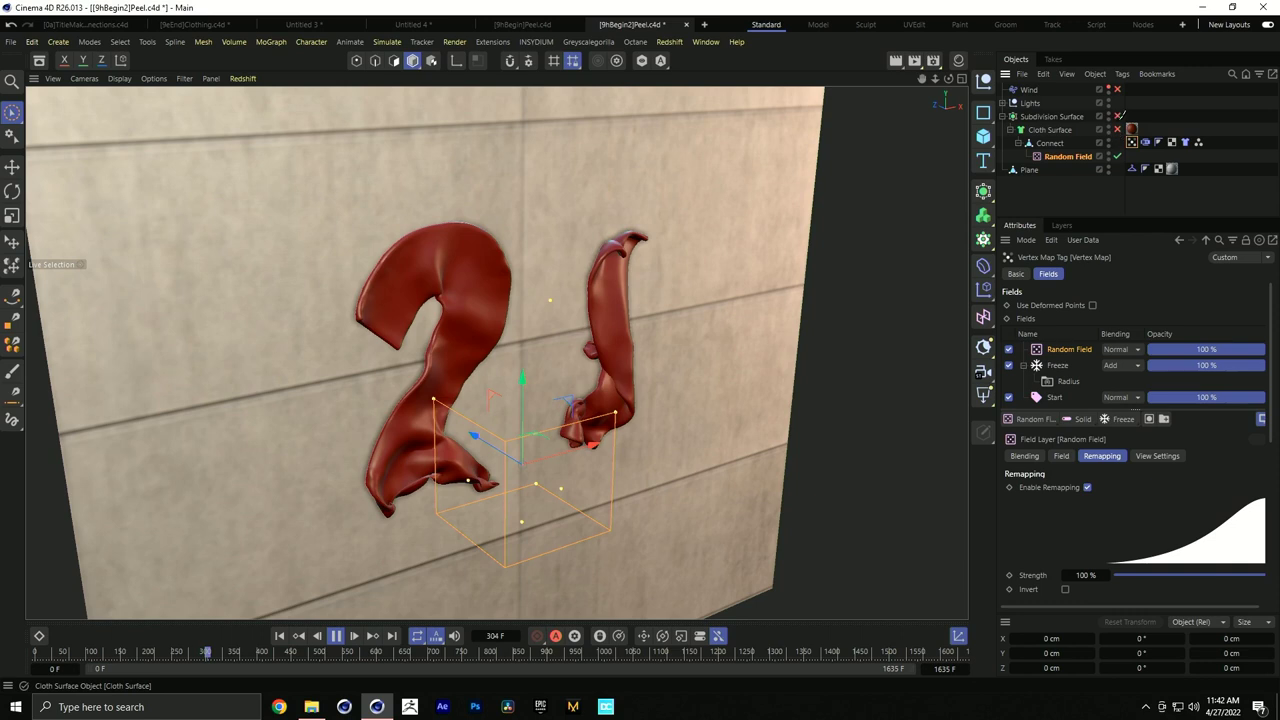
pyautogui.click(335, 635)
pyautogui.click(285, 644)
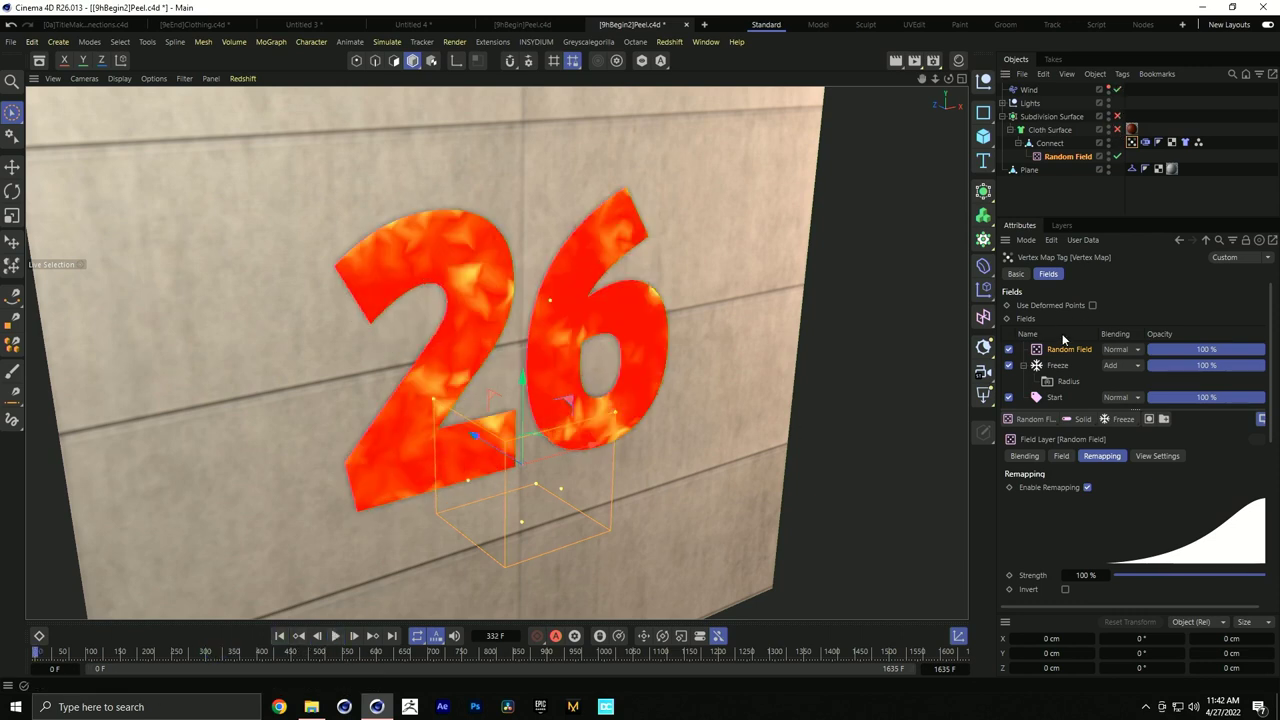
pyautogui.click(1118, 419)
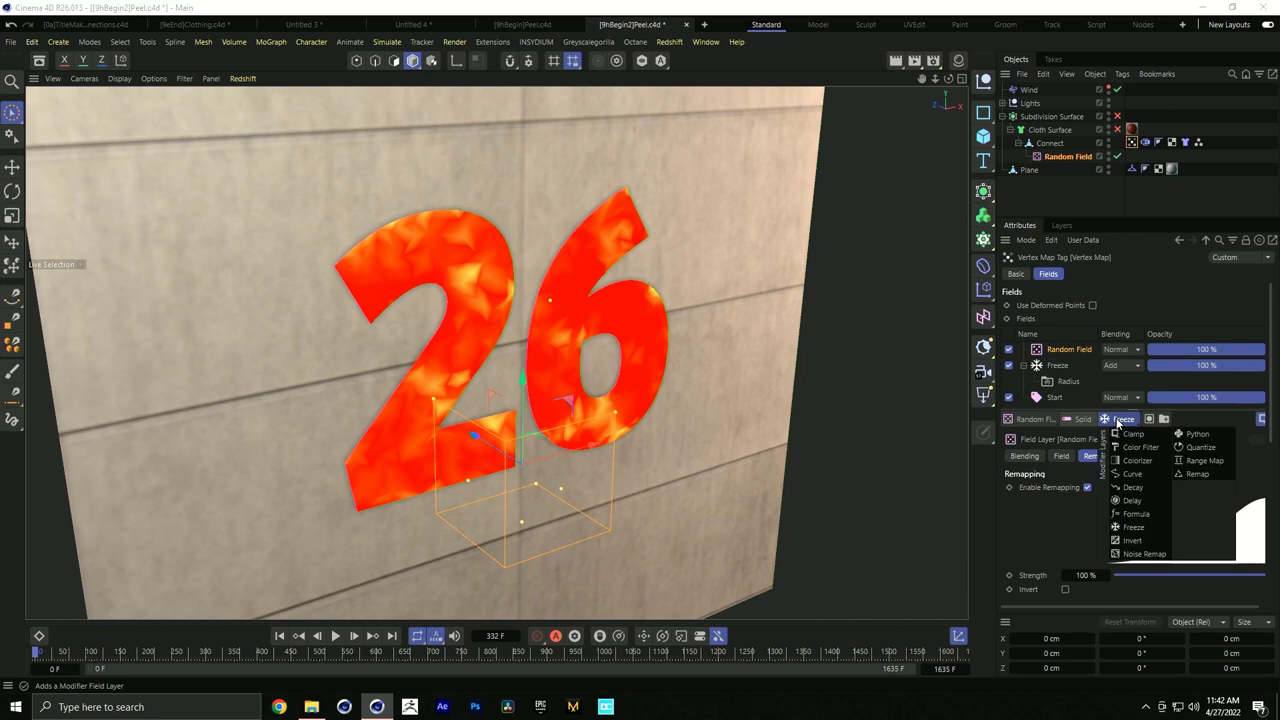
# Add a Decay modifier layer at 100% effect strength, then return to Model mode
pyautogui.click(1141, 489)
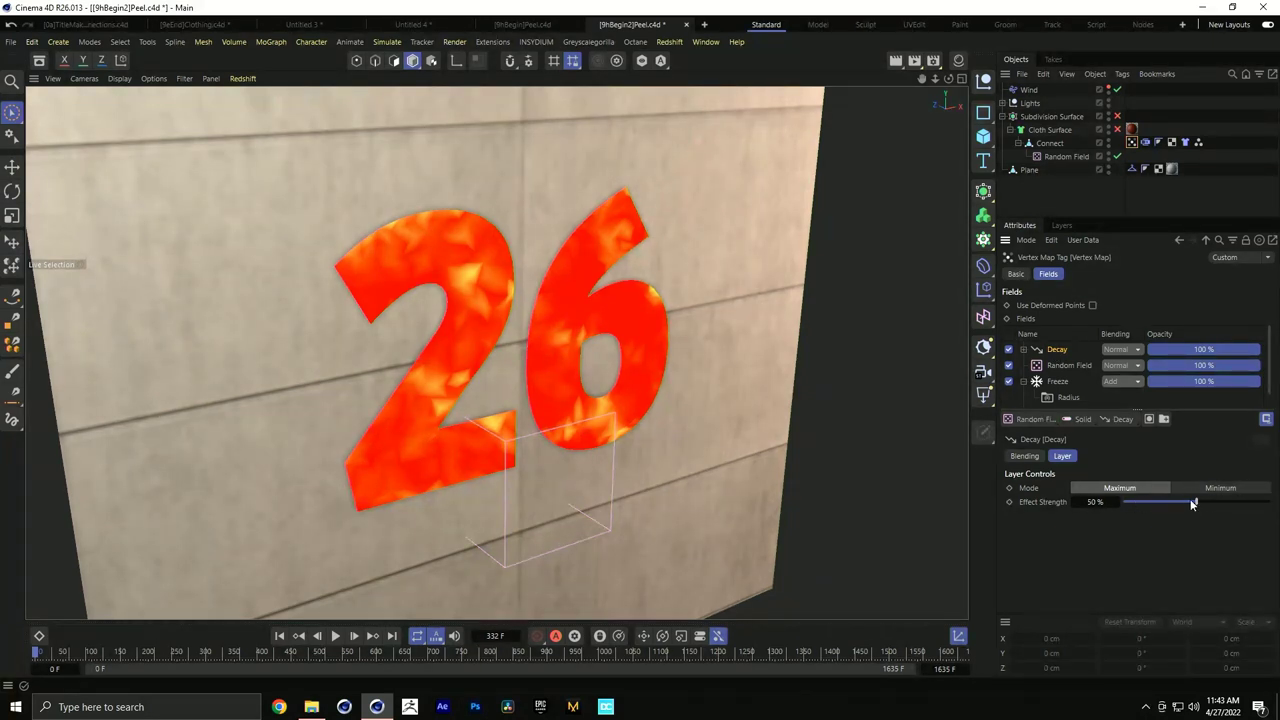
pyautogui.moveTo(1210, 502); pyautogui.dragTo(1272, 502)
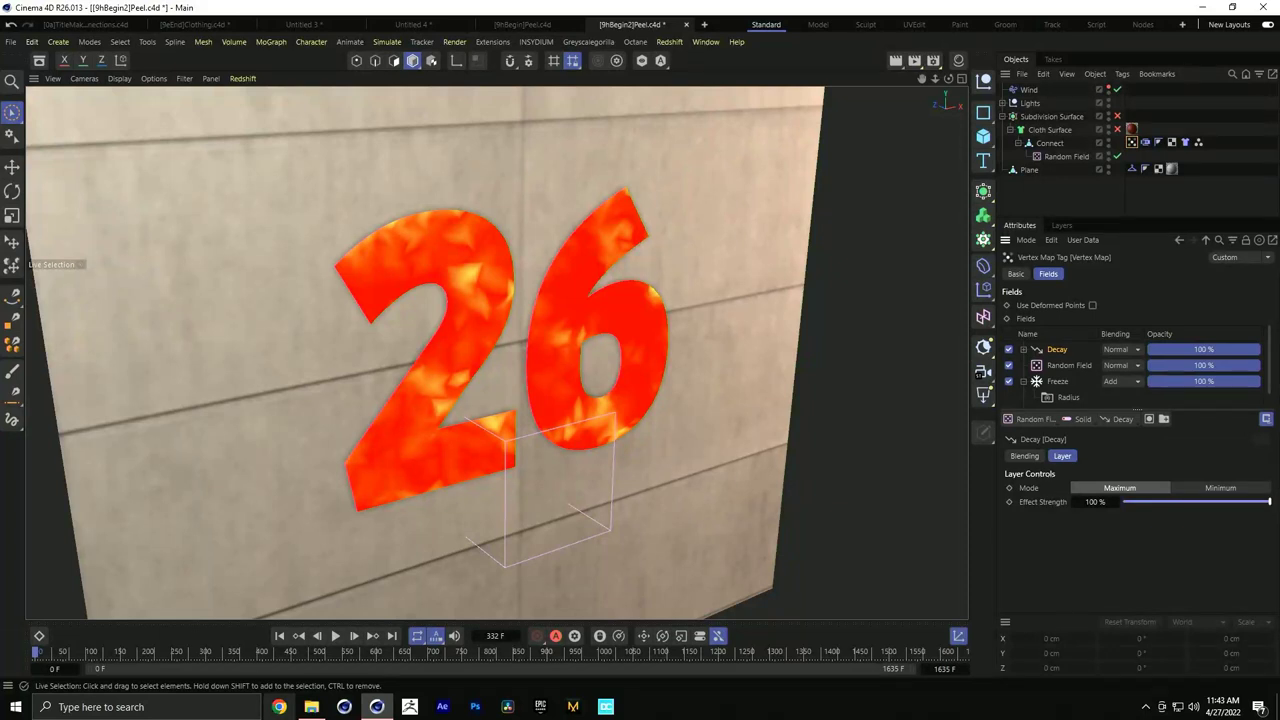
pyautogui.click(356, 60)
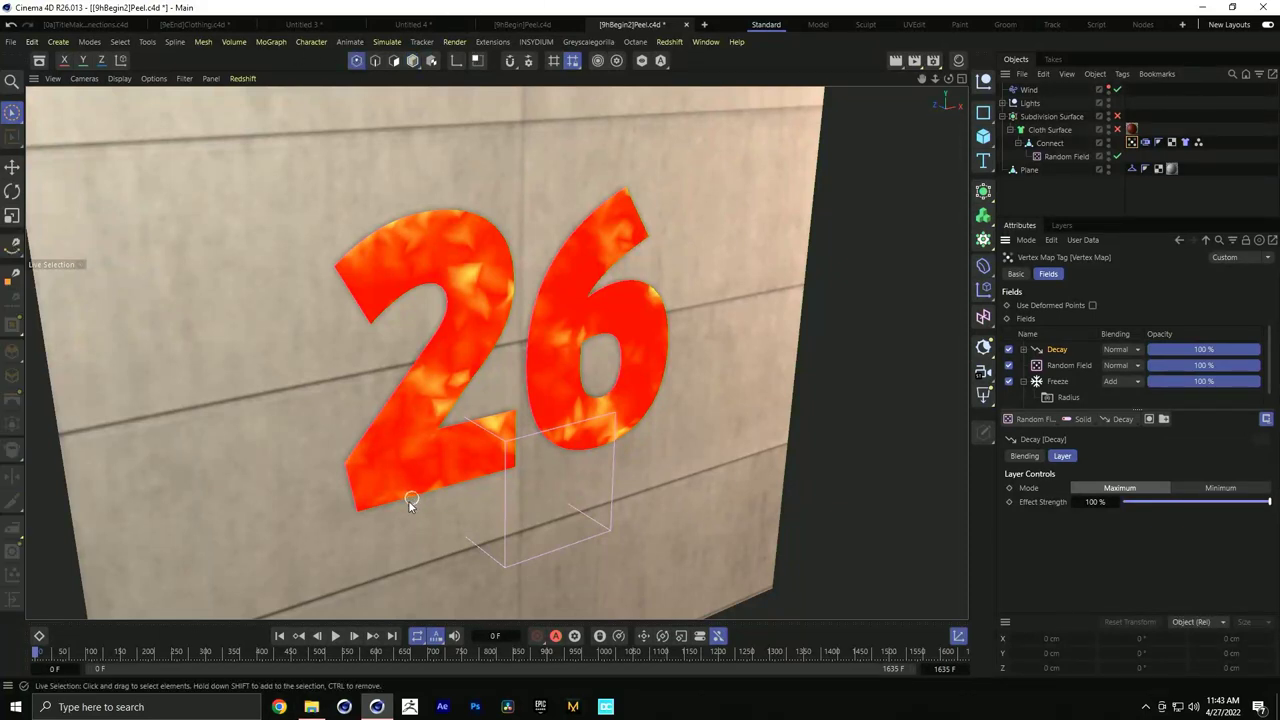
# Replay the animation from frame 0 with Connect's vertex map shown, then bring up the modifier layers again
pyautogui.click(335, 636)
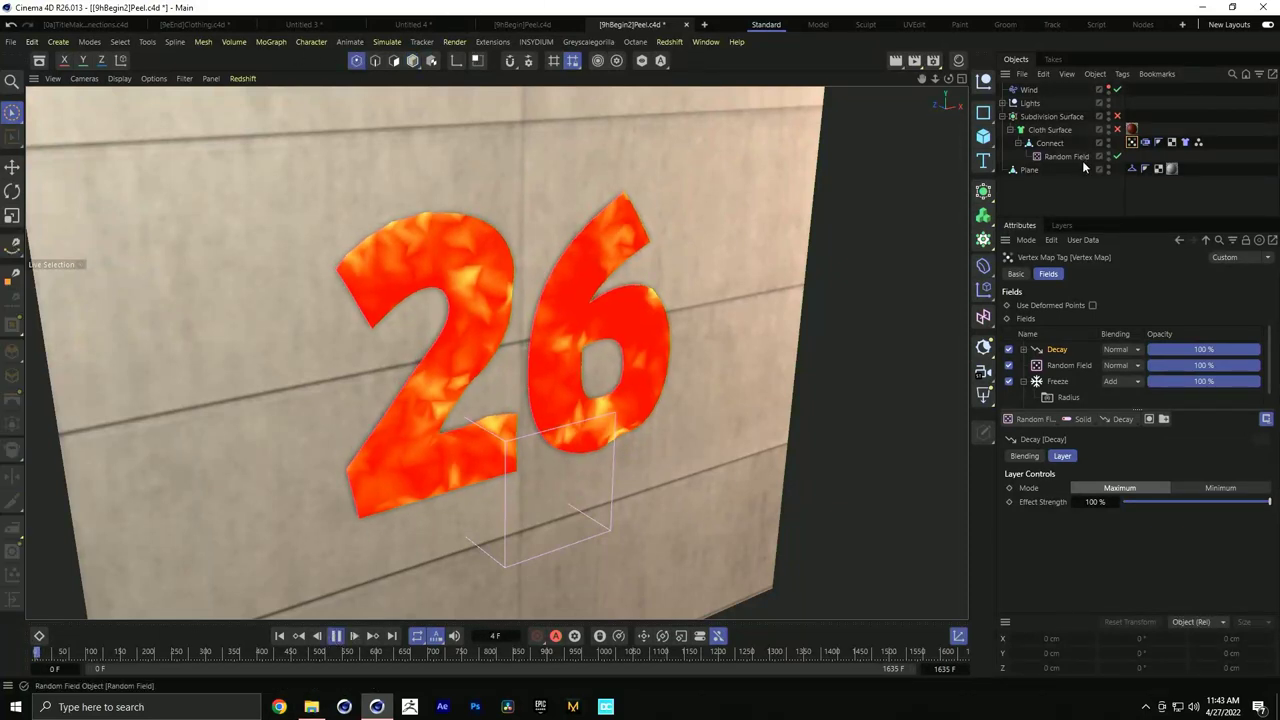
pyautogui.click(480, 355)
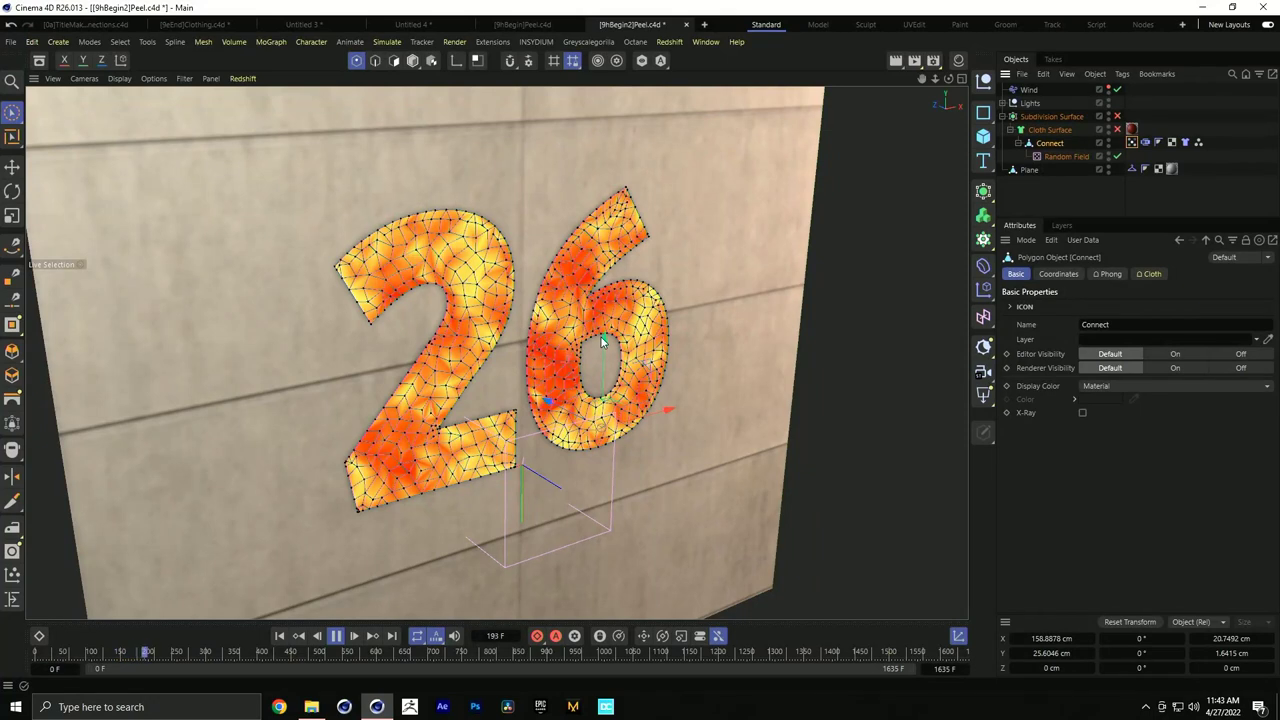
pyautogui.click(1132, 142)
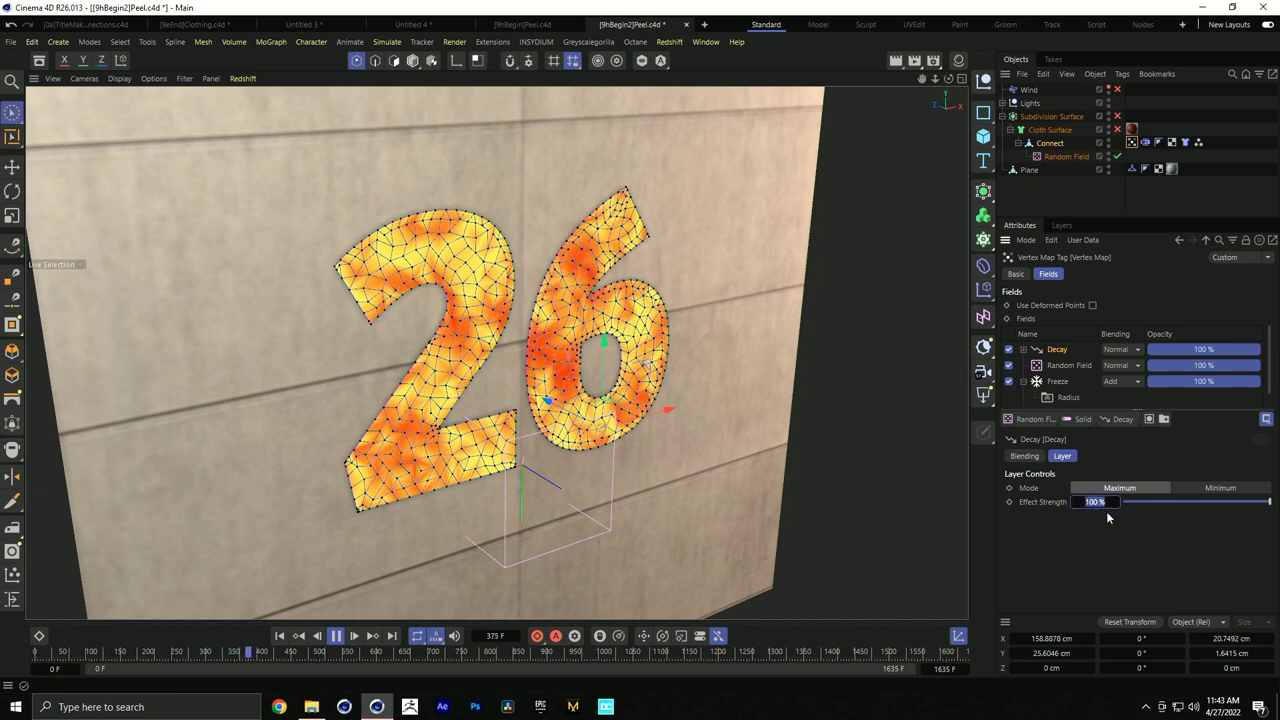
pyautogui.click(280, 636)
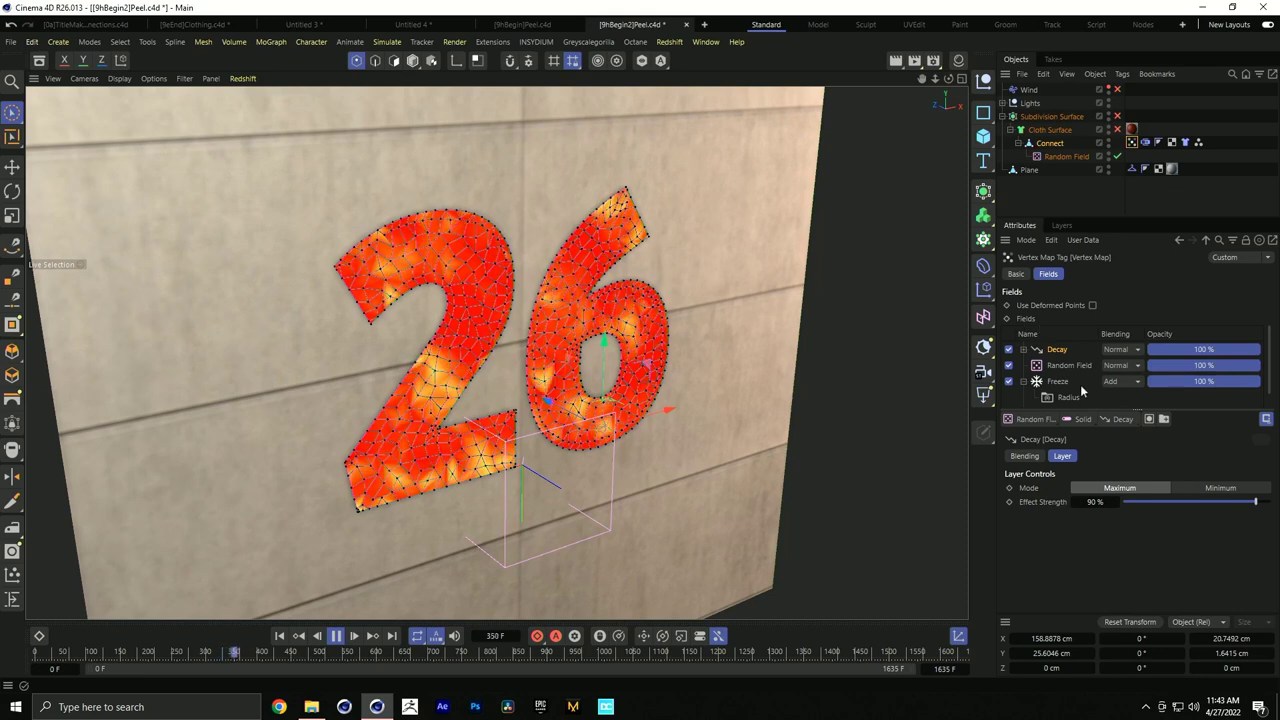
pyautogui.click(1122, 419)
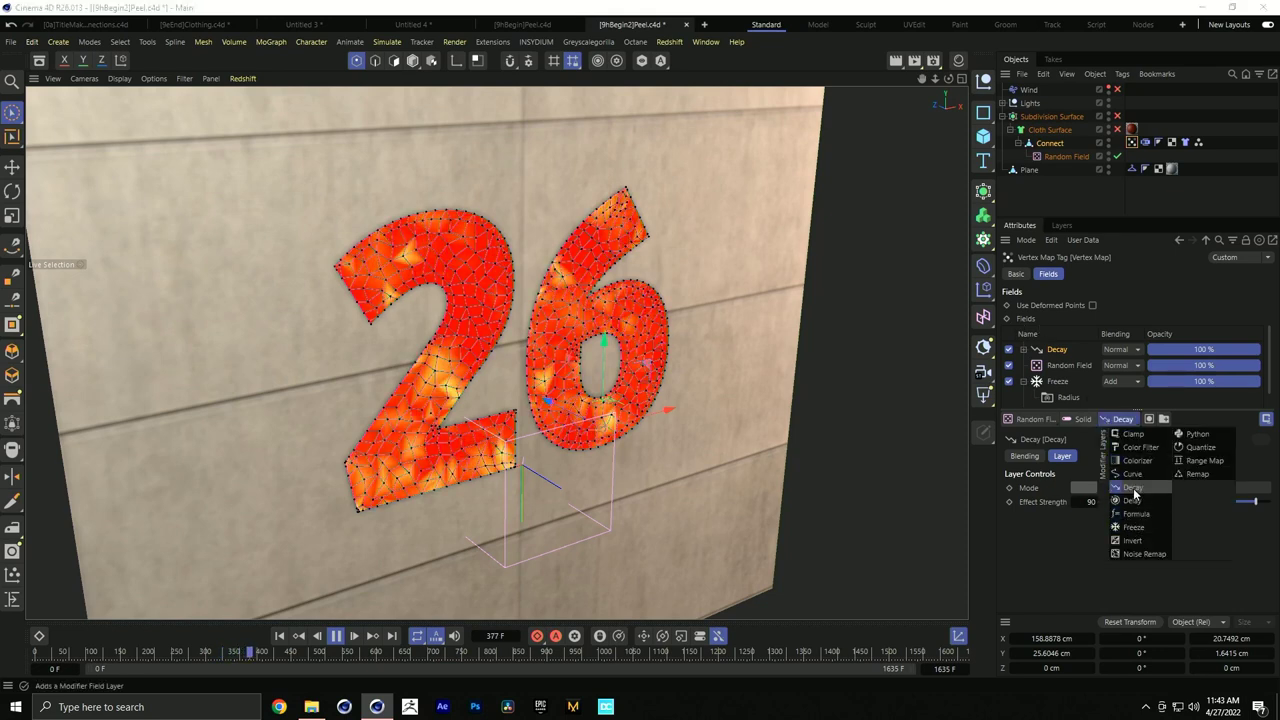
# Undo the accidental second Decay layer and add a Delay modifier layer to the fields
pyautogui.click(1133, 487)
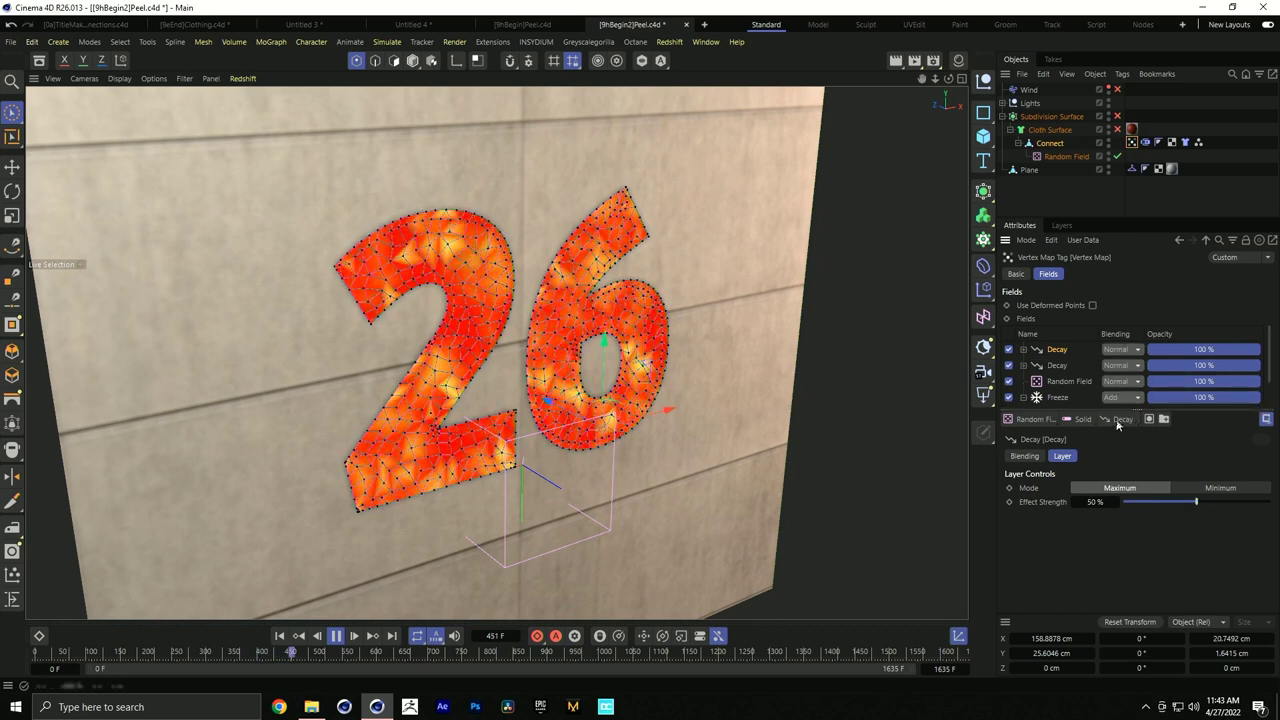
pyautogui.click(1122, 419)
pyautogui.click(1118, 422)
pyautogui.hotkey('ctrl', 'z')
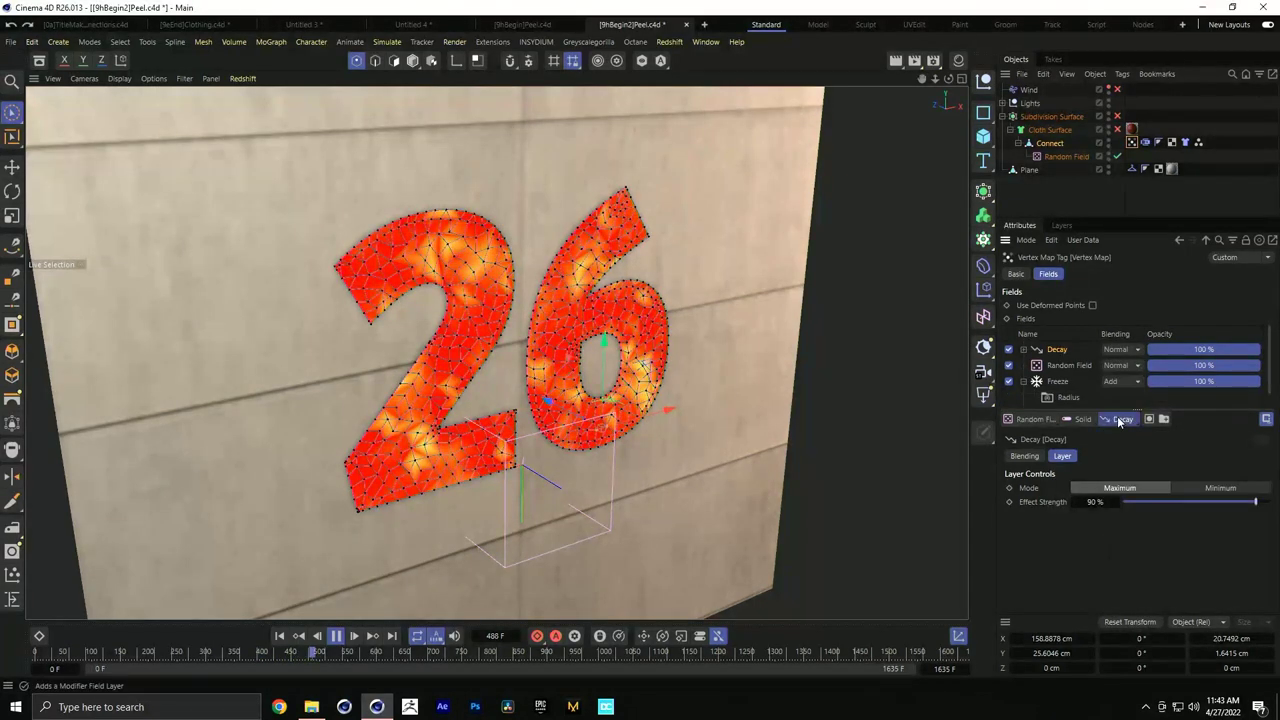
pyautogui.click(1118, 422)
pyautogui.click(1133, 500)
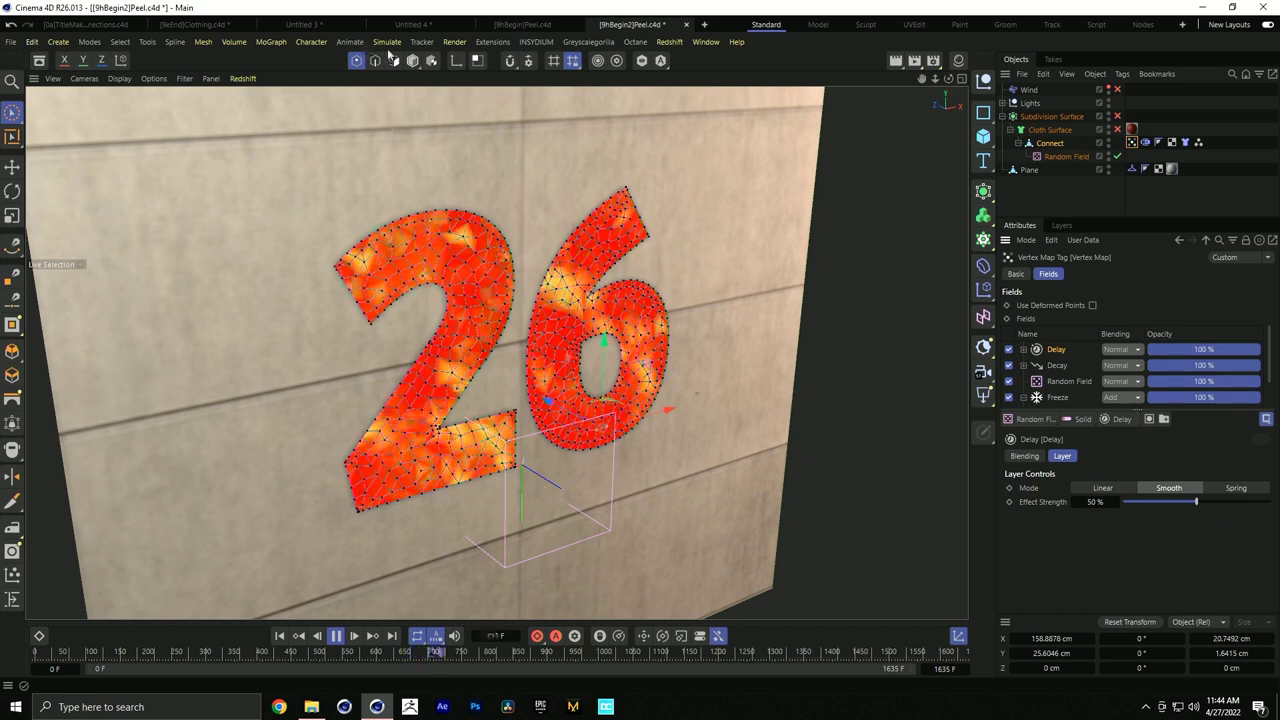
# Toggle the Delay layer off and on to compare, then set its strength to 62%
pyautogui.click(1009, 350)
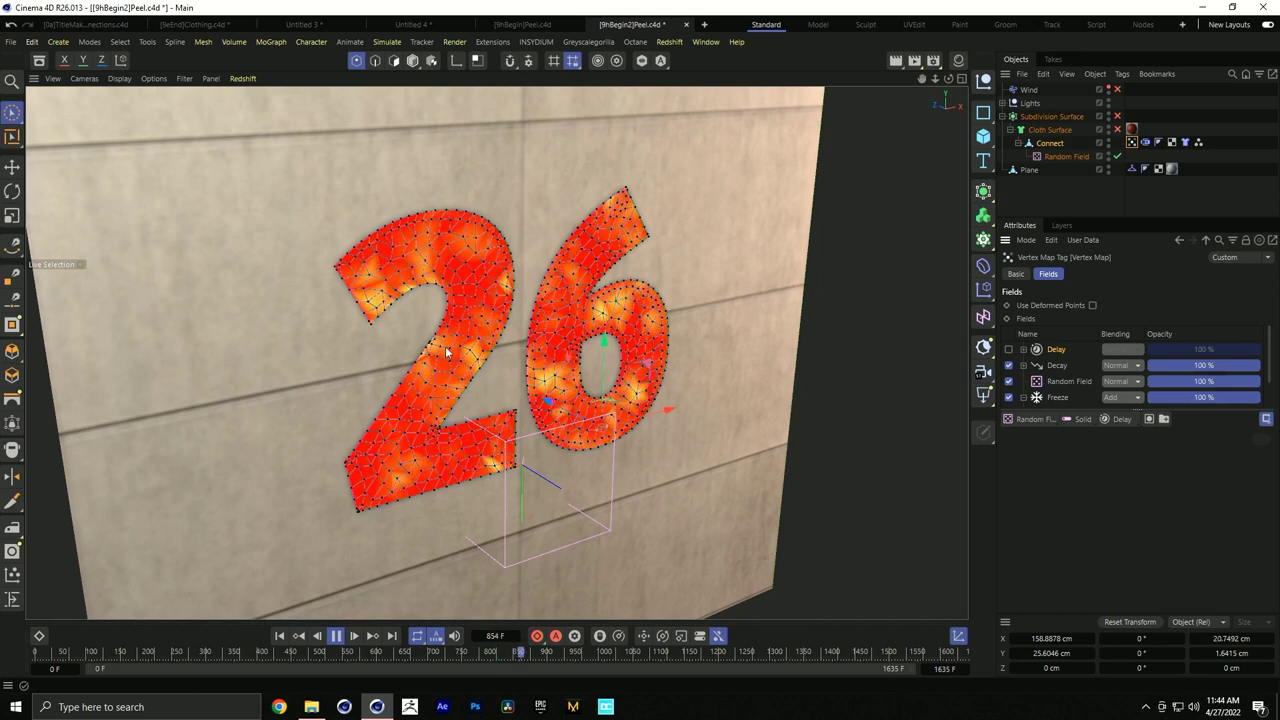
pyautogui.click(1009, 349)
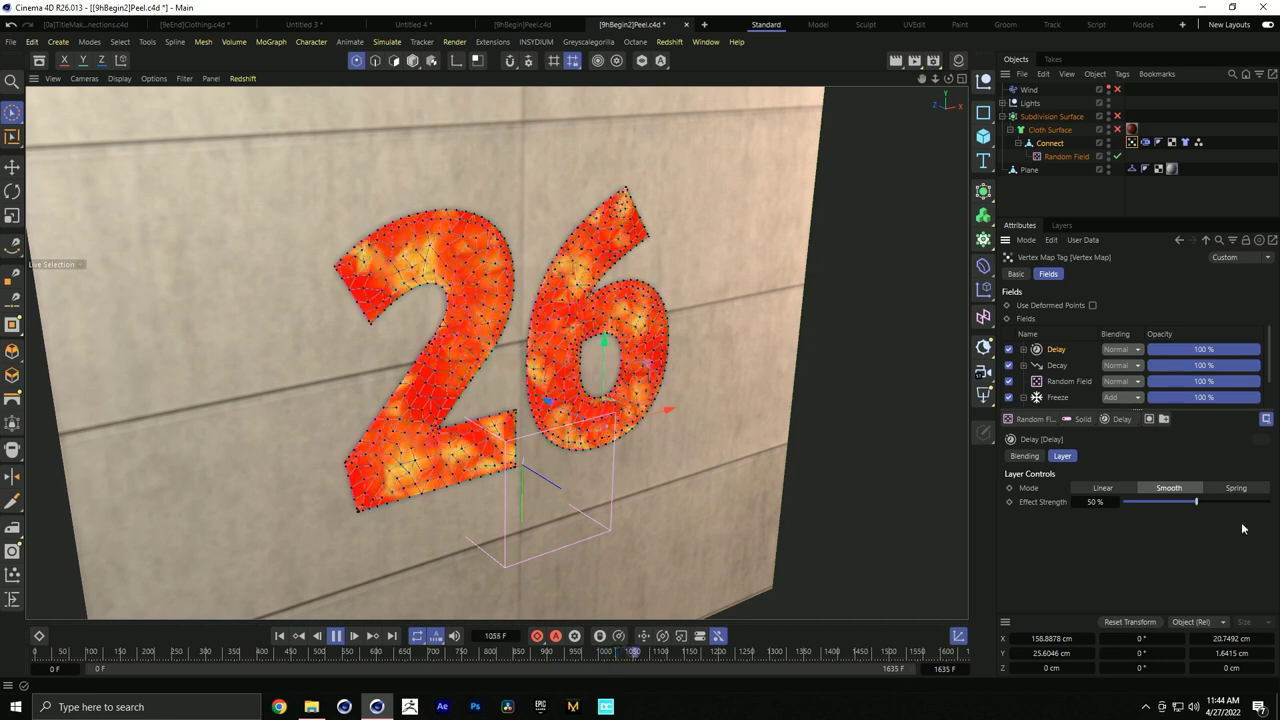
pyautogui.moveTo(1195, 501); pyautogui.dragTo(1243, 501)
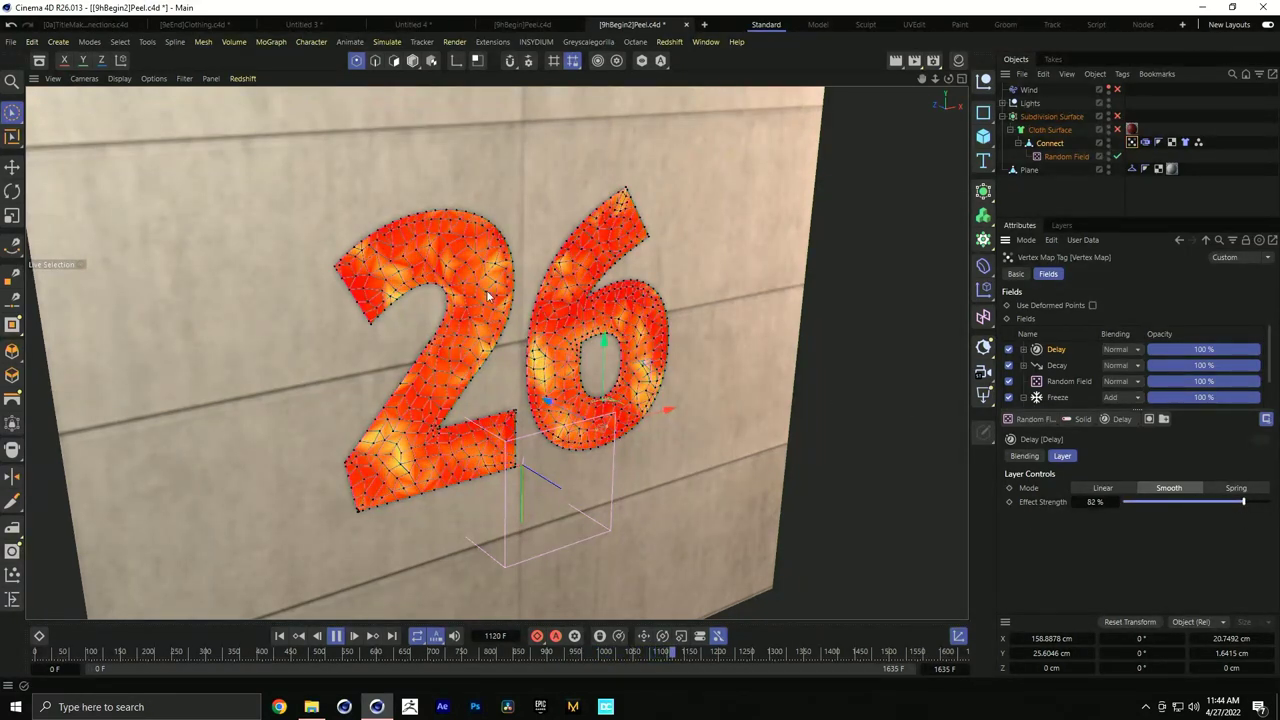
pyautogui.click(1138, 502)
pyautogui.moveTo(1138, 502); pyautogui.dragTo(1214, 500)
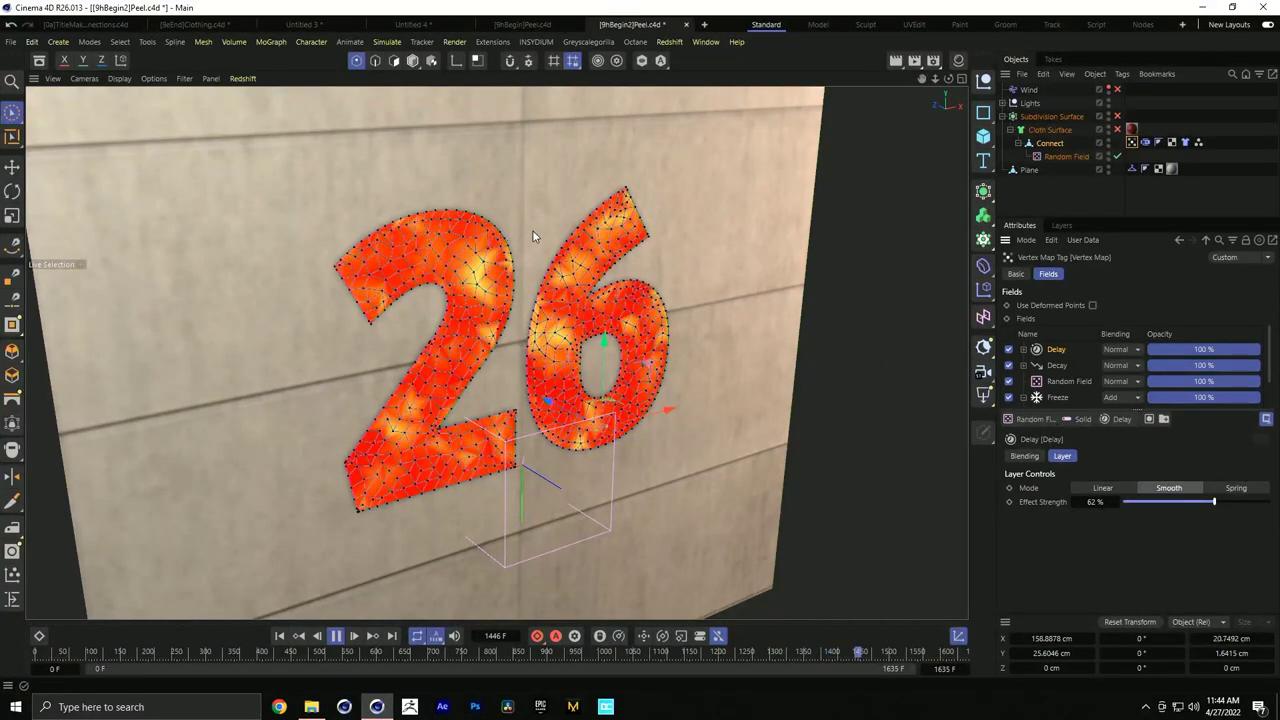
pyautogui.click(1071, 205)
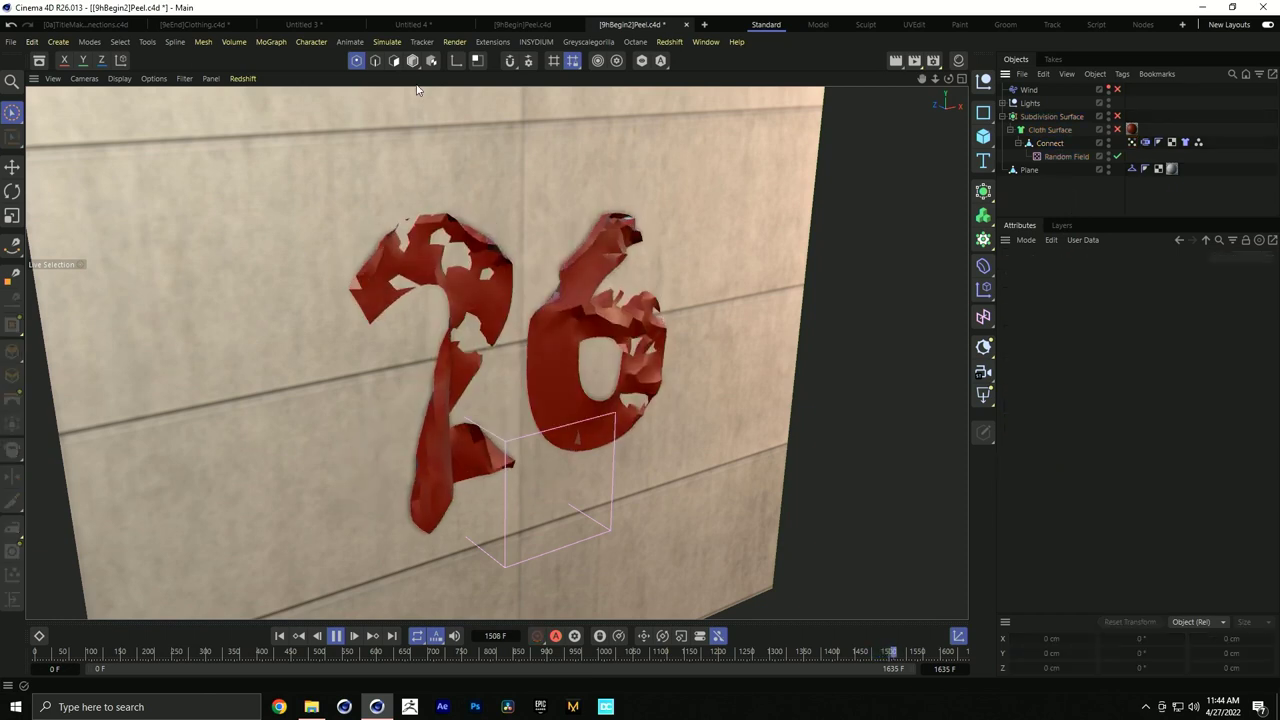
# Preview the subdivided cloth peeling from the start, rewind to frame 0, and reselect Connect's Vertex Map tag
pyautogui.press('q')
pyautogui.click(280, 636)
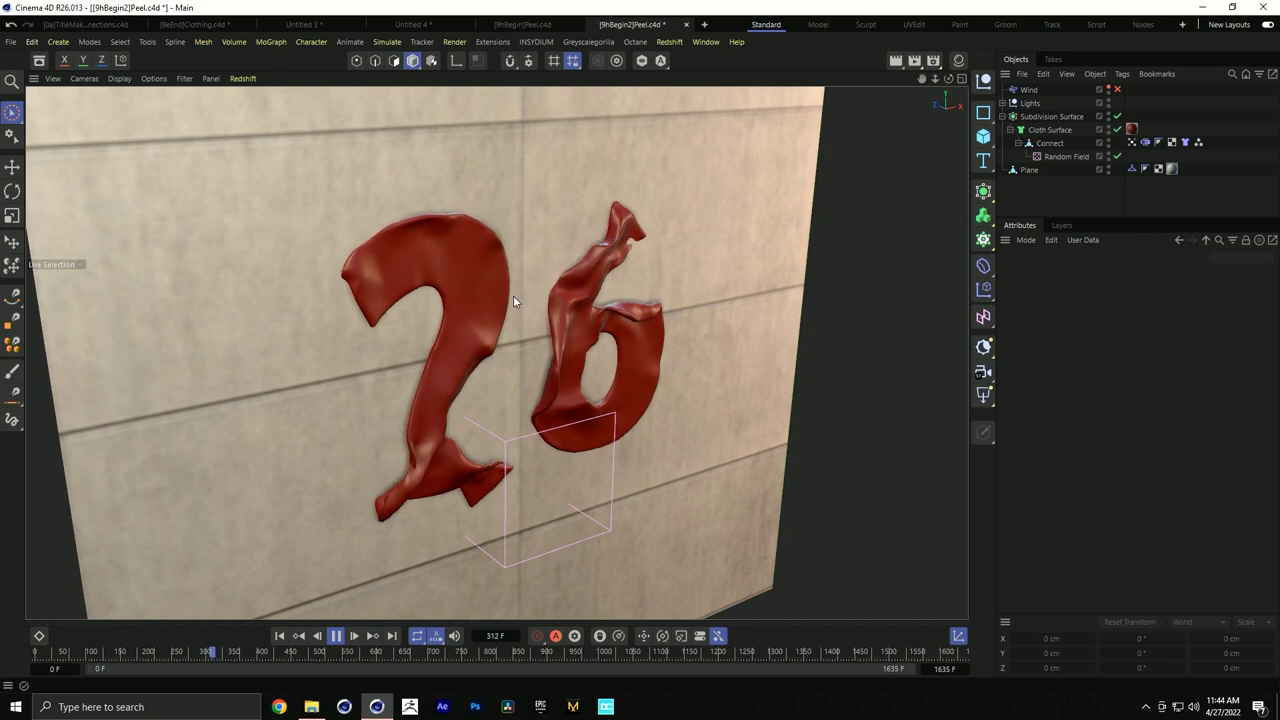
pyautogui.click(335, 636)
pyautogui.click(281, 637)
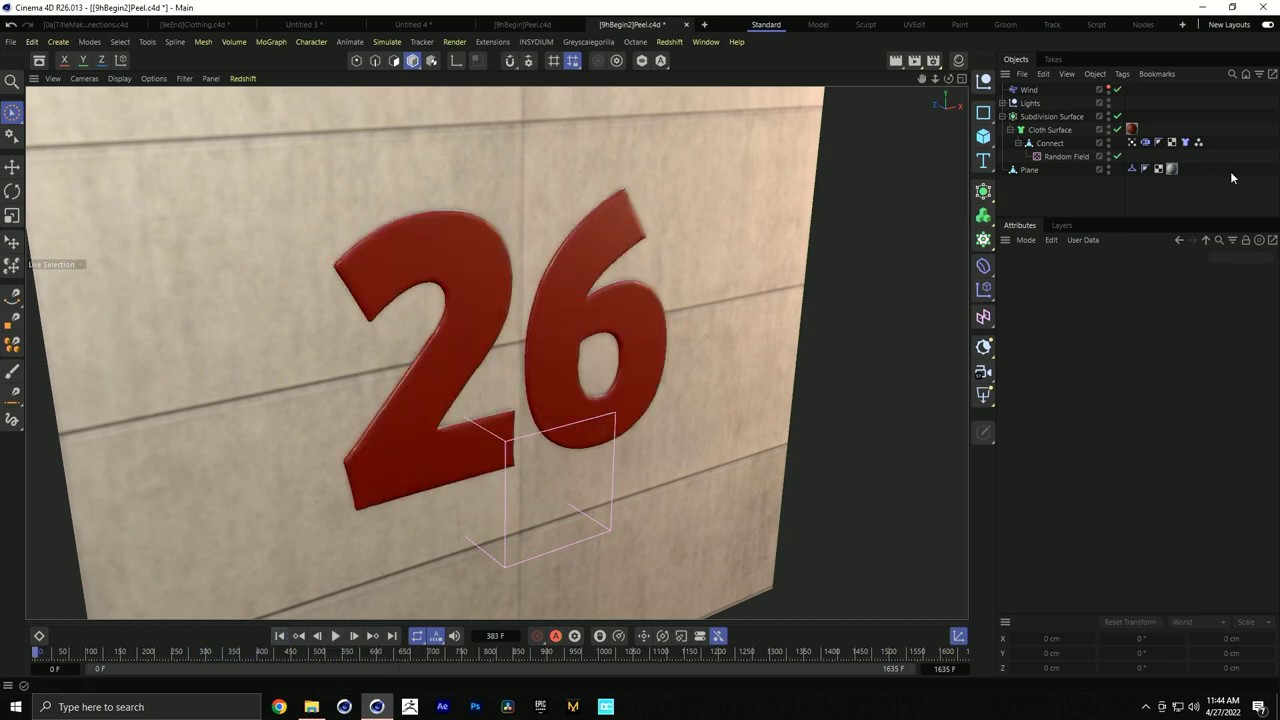
pyautogui.click(1050, 143)
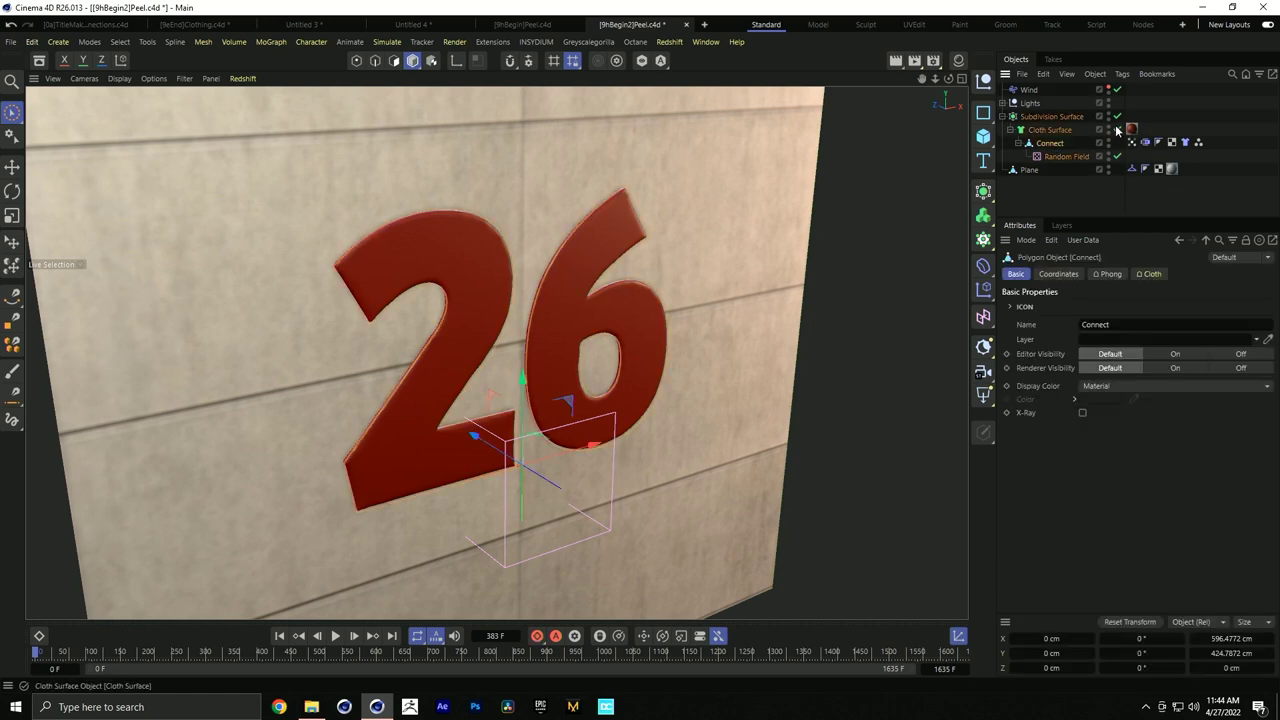
pyautogui.click(1131, 142)
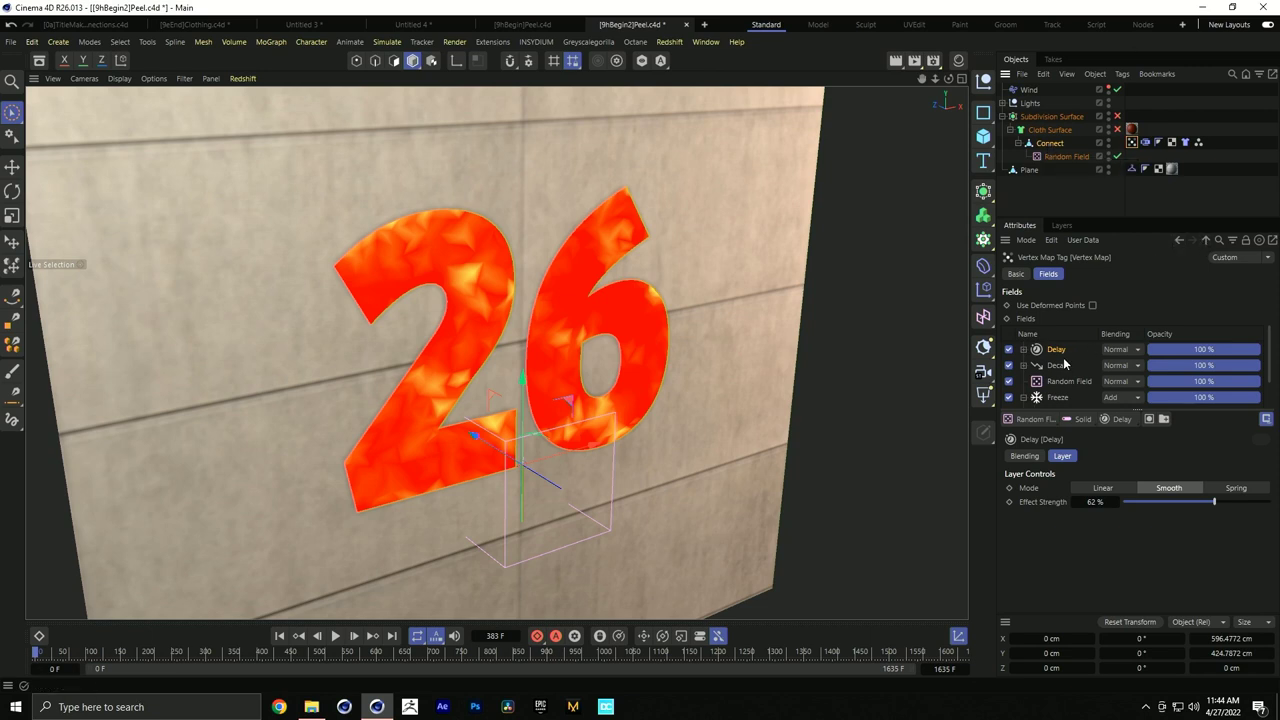
# Bend the Random Field contour curve into an S-shape and nest Random Field in Freeze's Radius folder
pyautogui.hotkey('ctrl', 'z')
pyautogui.hotkey('ctrl', 'z')
pyautogui.hotkey('ctrl', 'z')
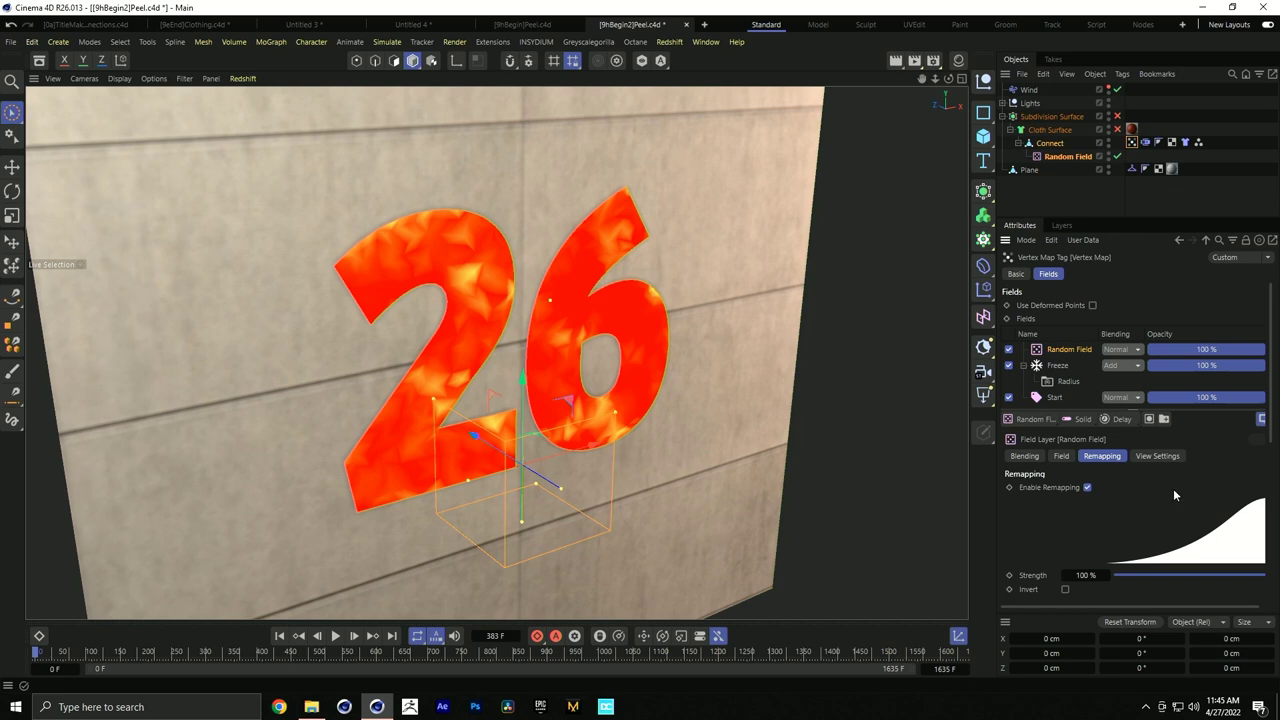
pyautogui.scroll(-5, 1064, 542)
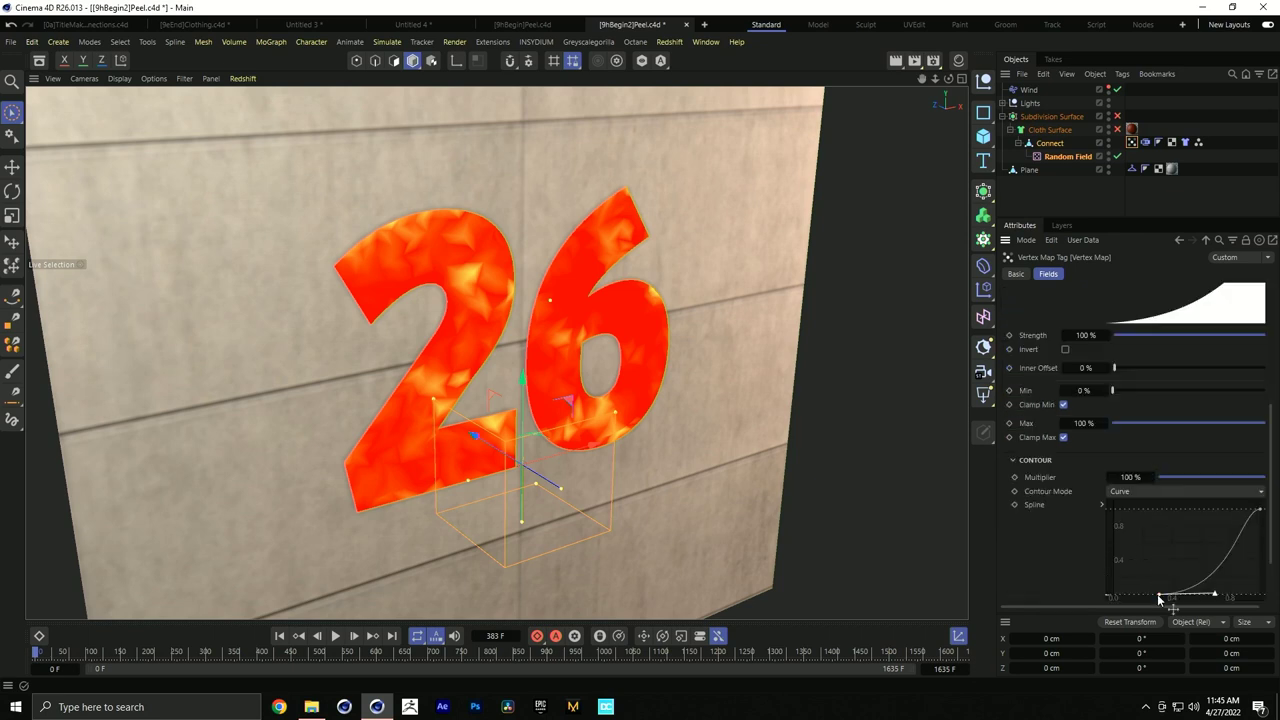
pyautogui.moveTo(1157, 594); pyautogui.dragTo(1094, 595)
pyautogui.click(1259, 513)
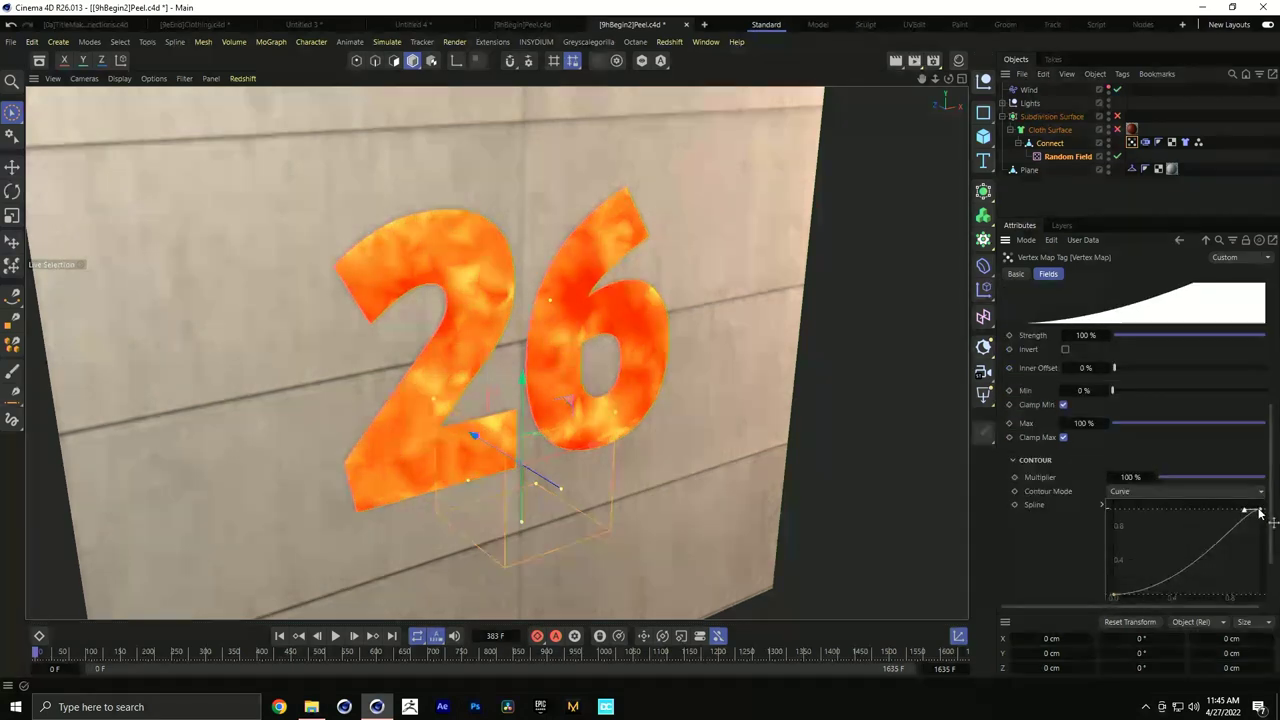
pyautogui.moveTo(1237, 514); pyautogui.dragTo(1213, 513)
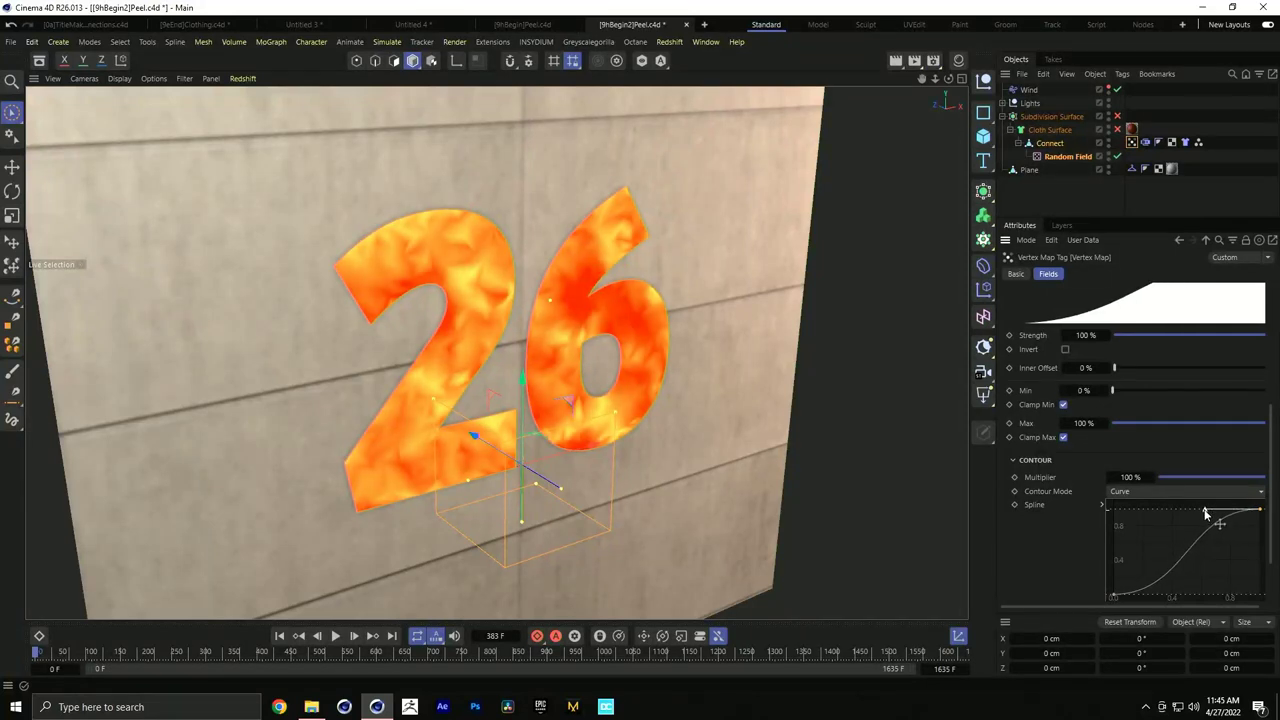
pyautogui.scroll(5, 1060, 320)
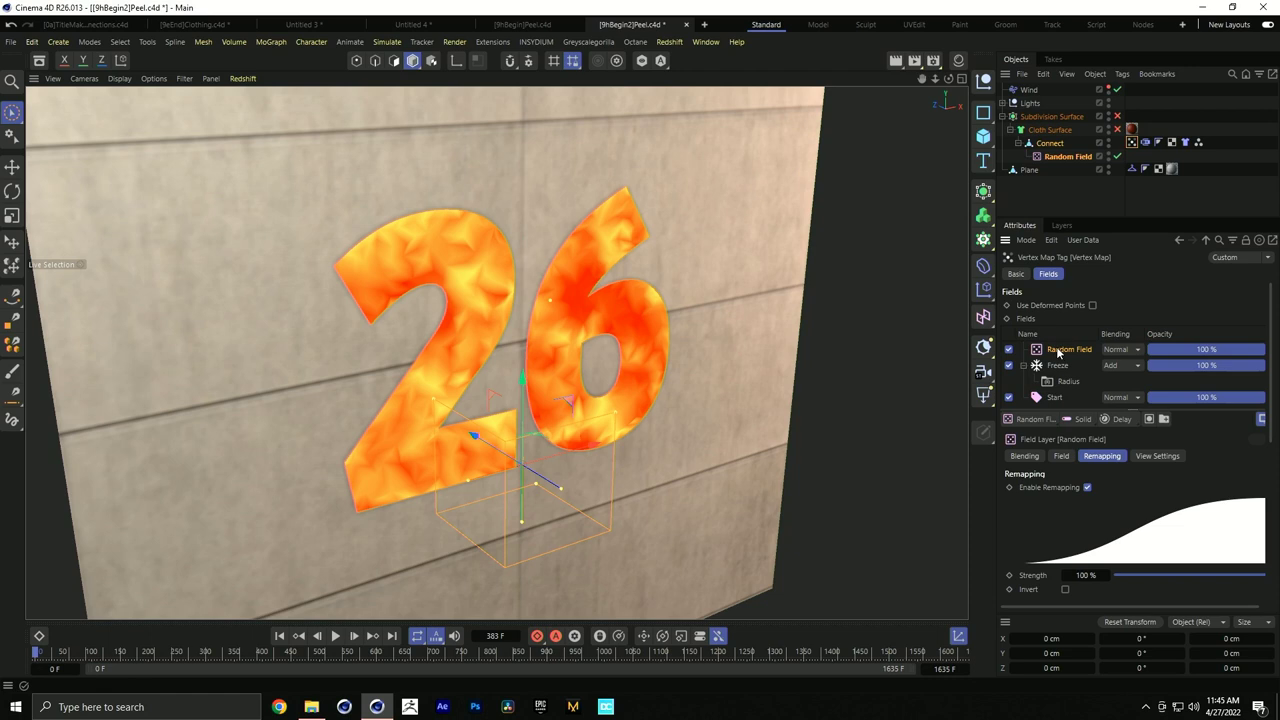
pyautogui.moveTo(1061, 352); pyautogui.dragTo(1072, 382)
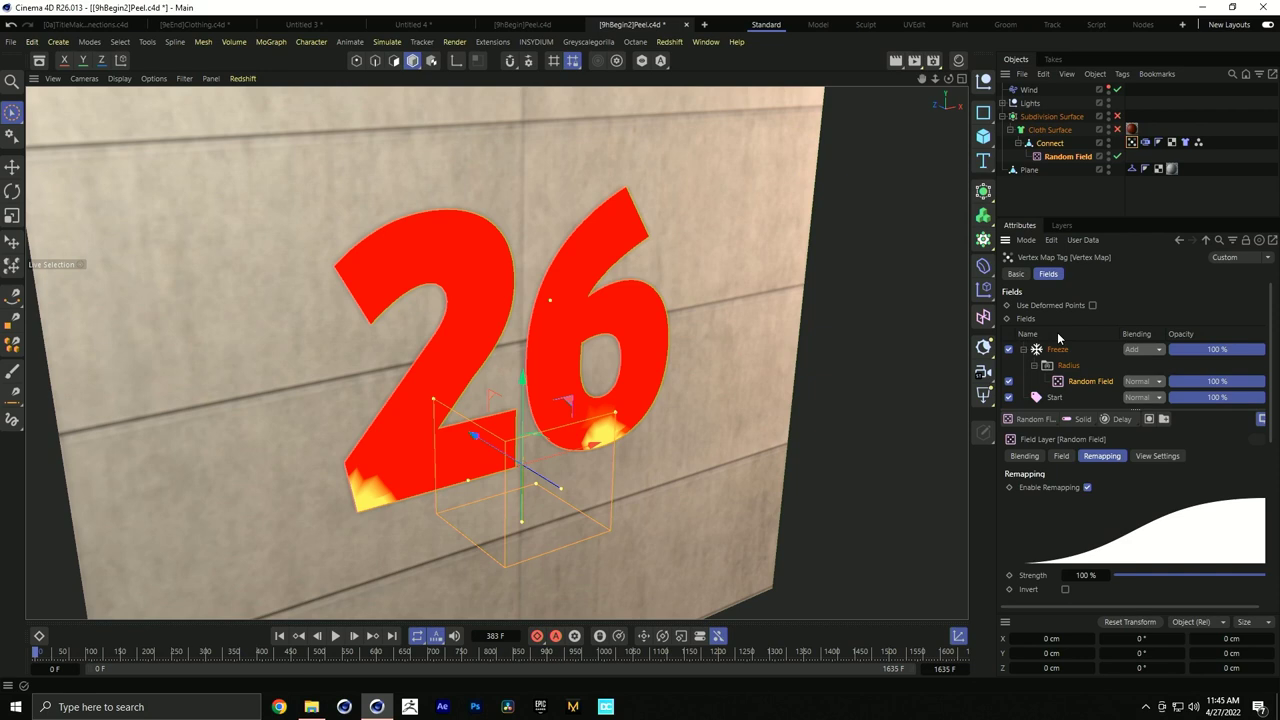
# Show the 26's polygon mesh with the Freeze layer selected and play the freeze spreading from the start
pyautogui.click(1059, 351)
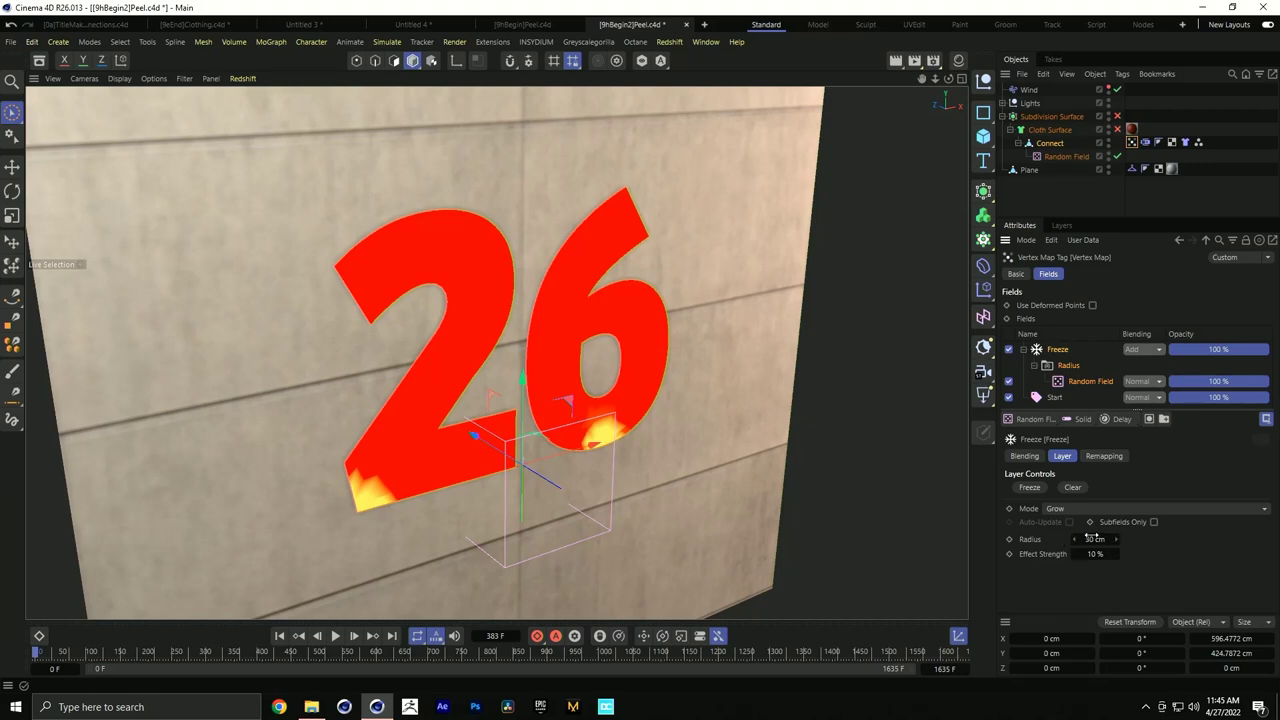
pyautogui.click(394, 60)
pyautogui.hotkey('shift', 'f')
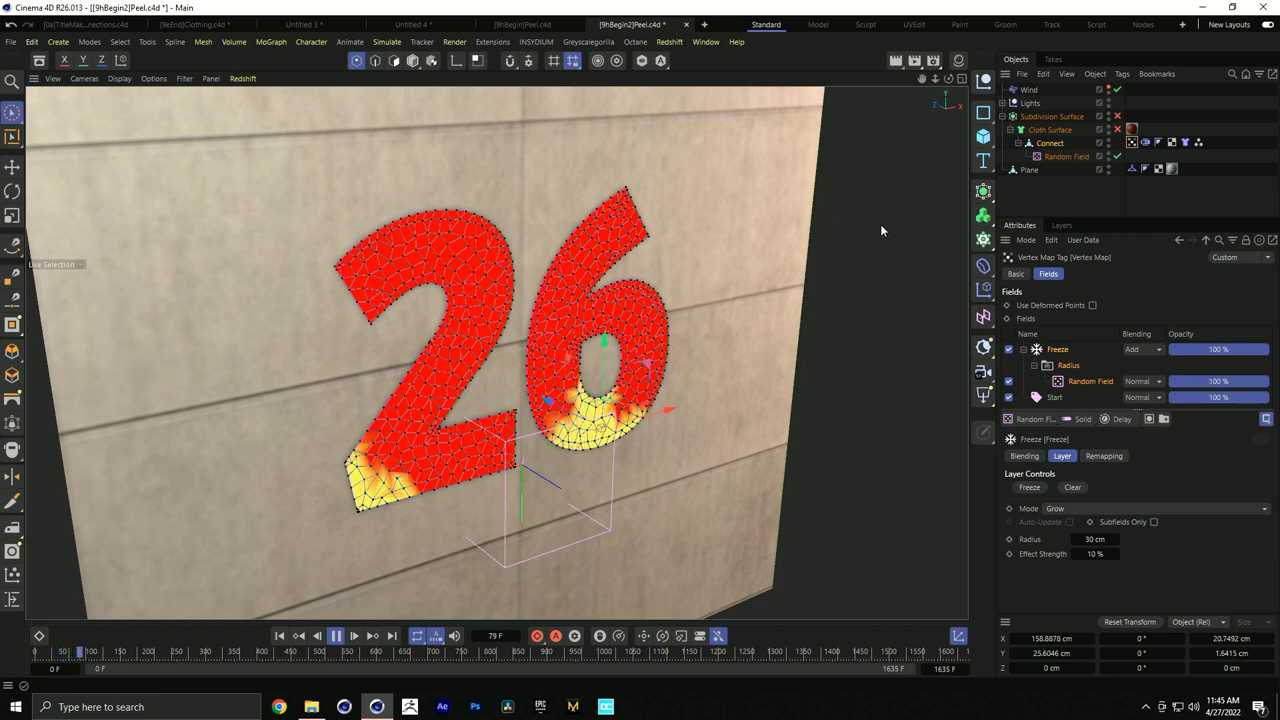
pyautogui.click(1008, 381)
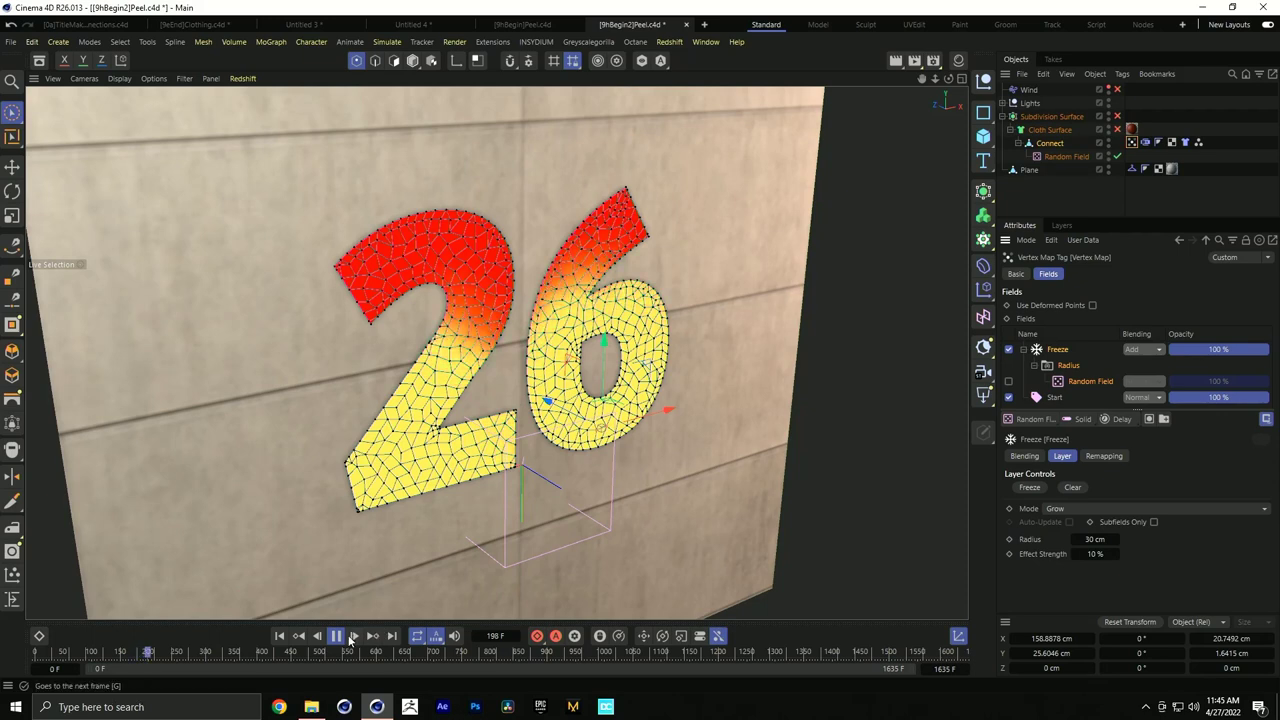
pyautogui.press('F8')
pyautogui.click(1013, 487)
pyautogui.click(1008, 381)
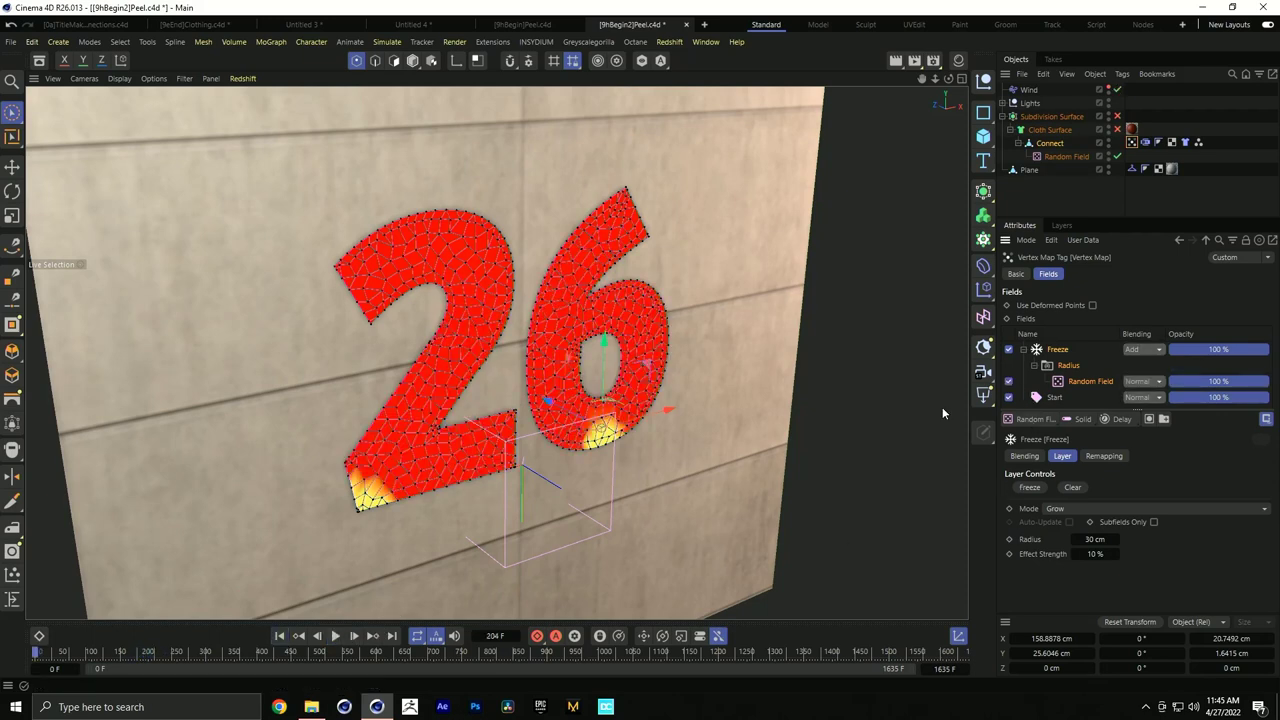
pyautogui.click(337, 636)
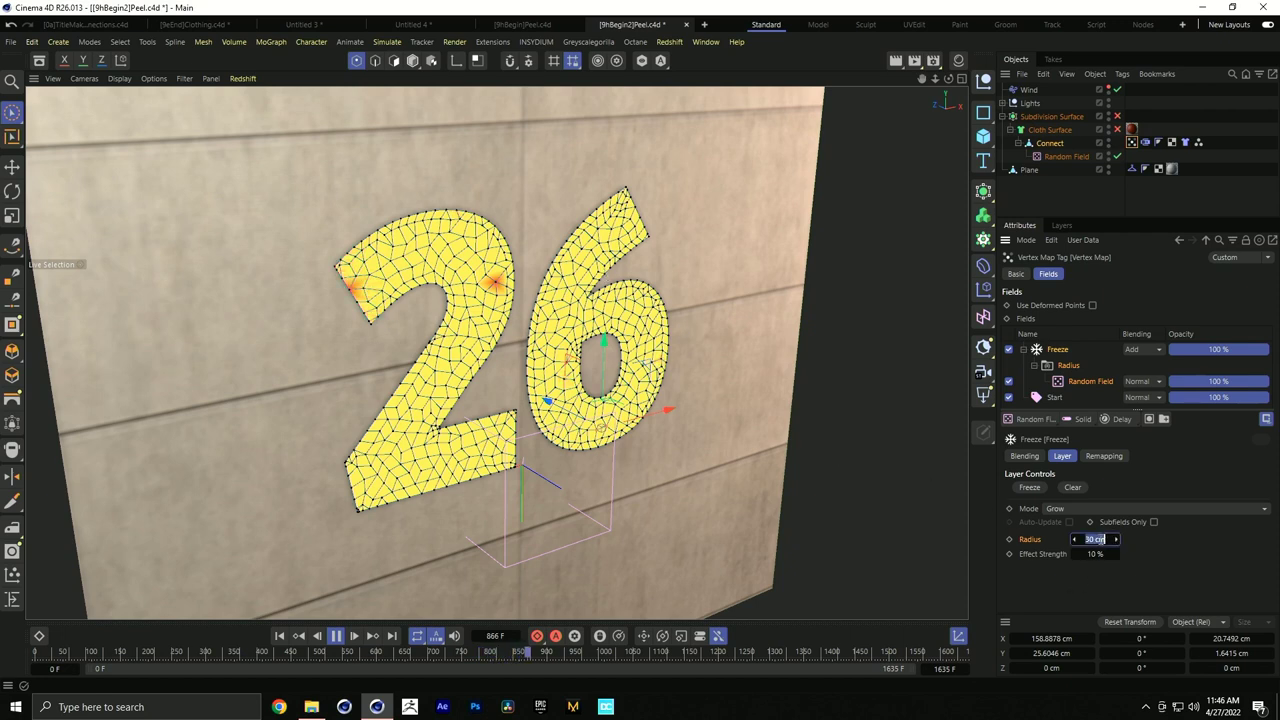
# Set the Freeze radius to 50 cm, replay the regrowing map, rewind, and deselect the tag
pyautogui.write('0')
pyautogui.press('Return')
pyautogui.click(277, 636)
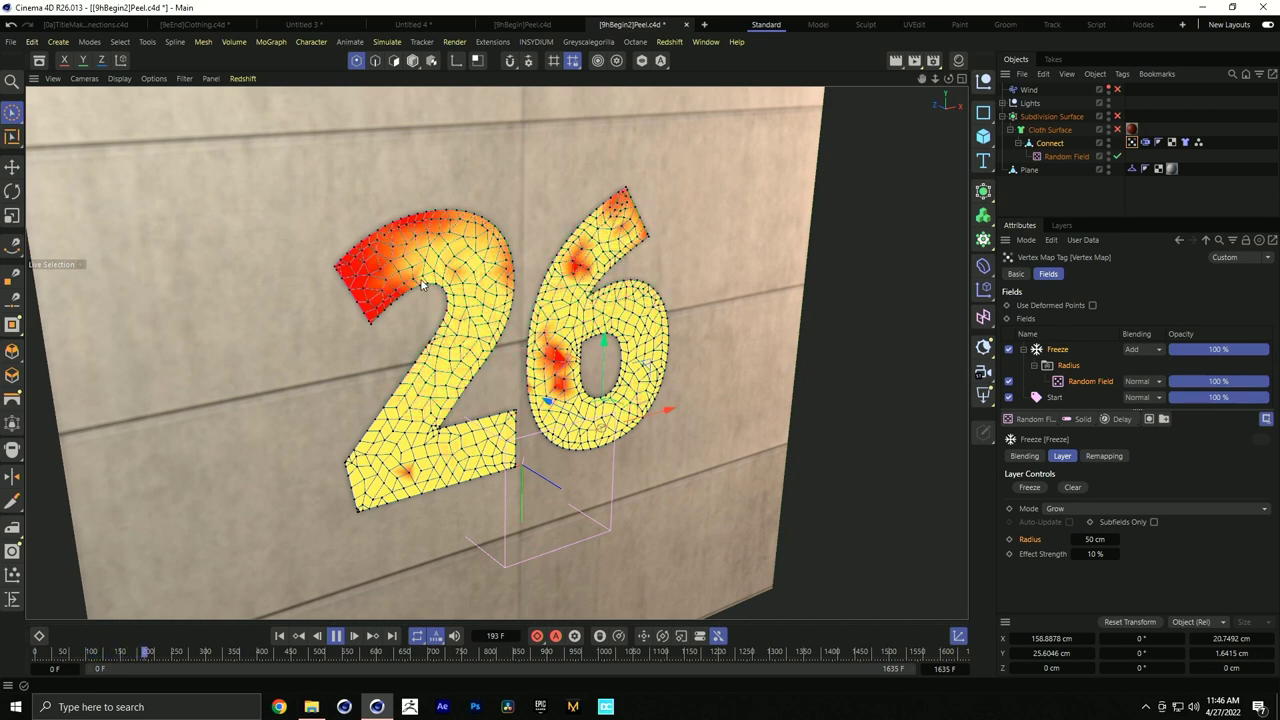
pyautogui.click(335, 636)
pyautogui.click(279, 636)
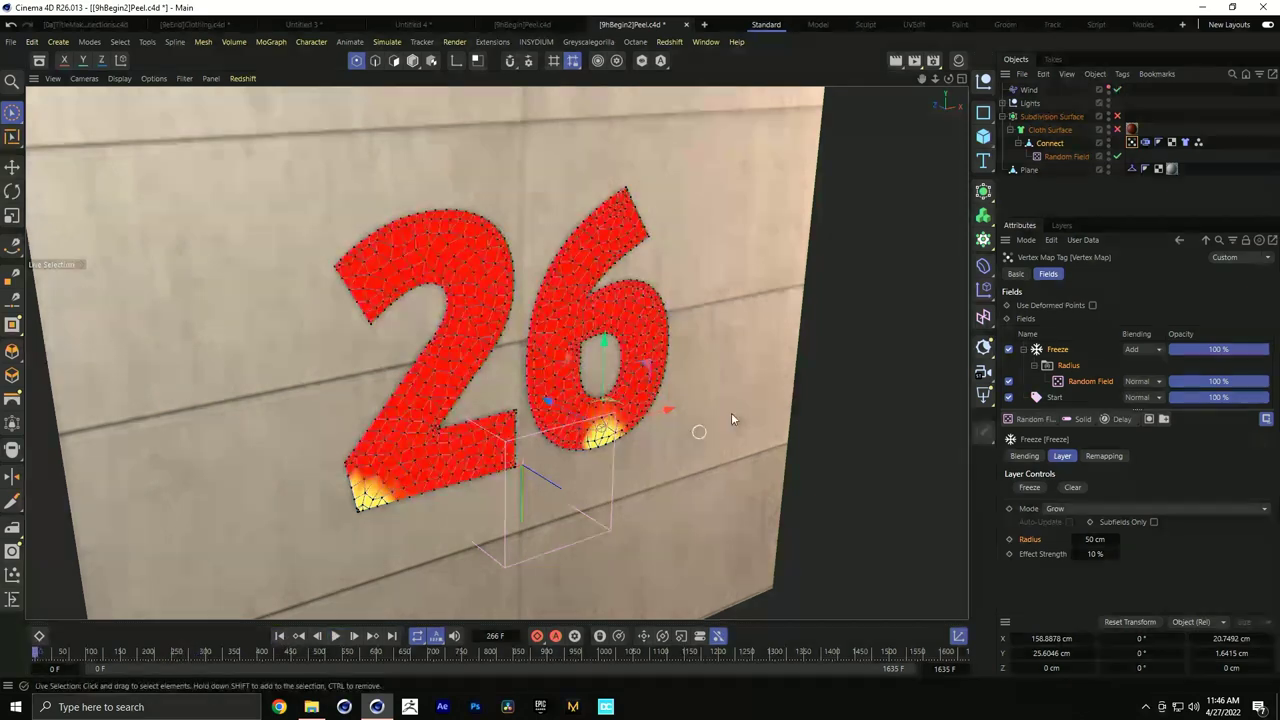
pyautogui.click(1065, 193)
pyautogui.click(1117, 116)
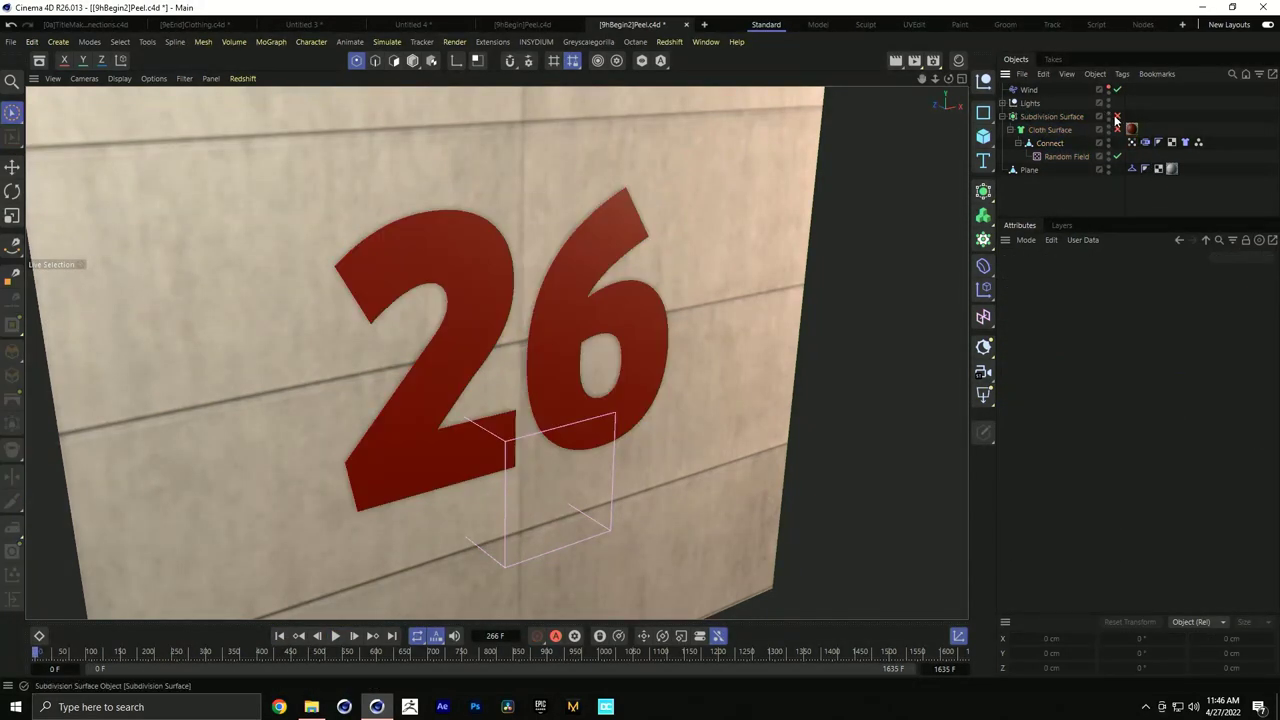
pyautogui.click(1117, 129)
pyautogui.click(335, 636)
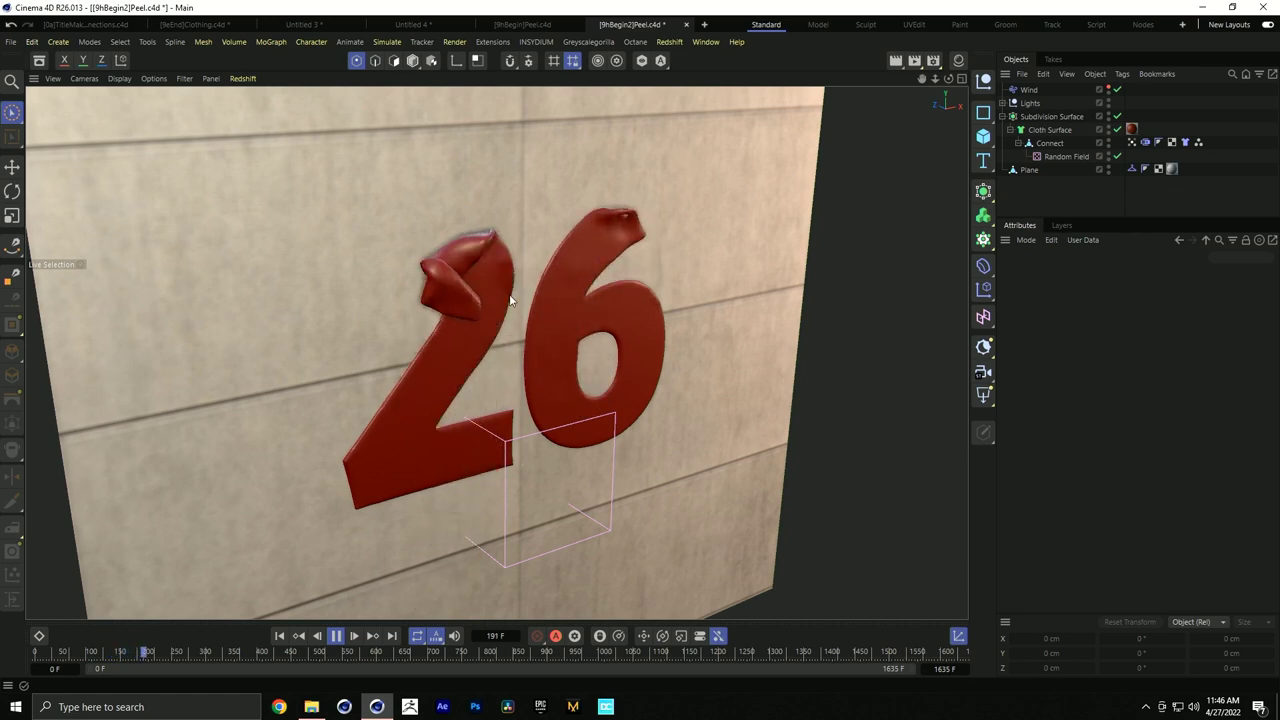
pyautogui.click(336, 637)
pyautogui.click(279, 637)
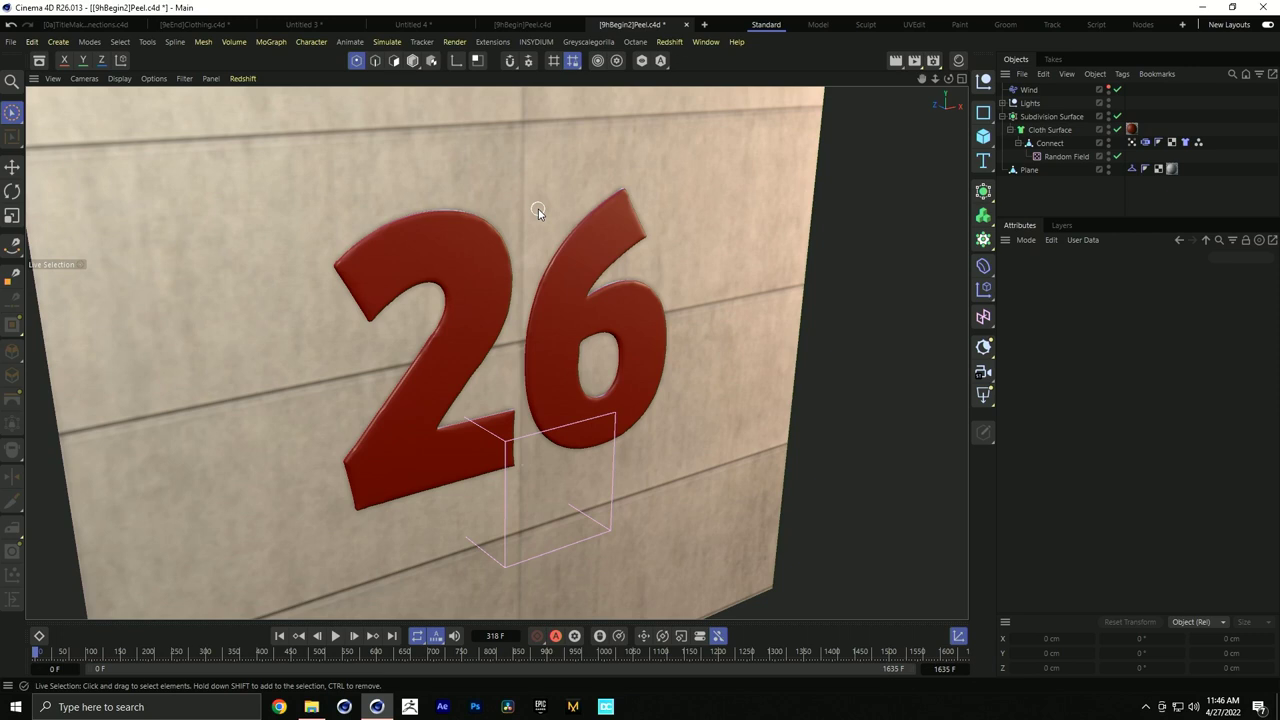
# Duplicate Connect's Vertex Map tag and rename the copy peel
pyautogui.click(1131, 143)
pyautogui.keyDown('ctrl'); pyautogui.moveTo(1145, 147); pyautogui.dragTo(1144, 148); pyautogui.keyUp('ctrl')
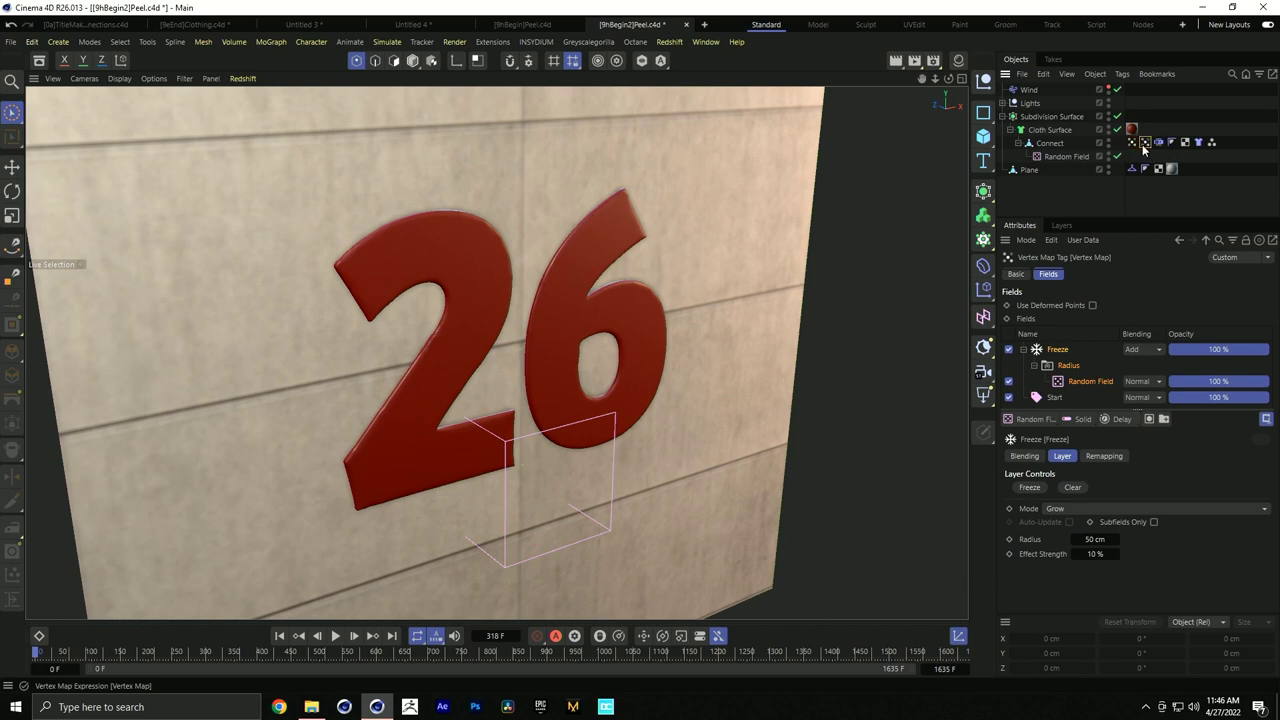
pyautogui.click(1016, 274)
pyautogui.doubleClick(1150, 325)
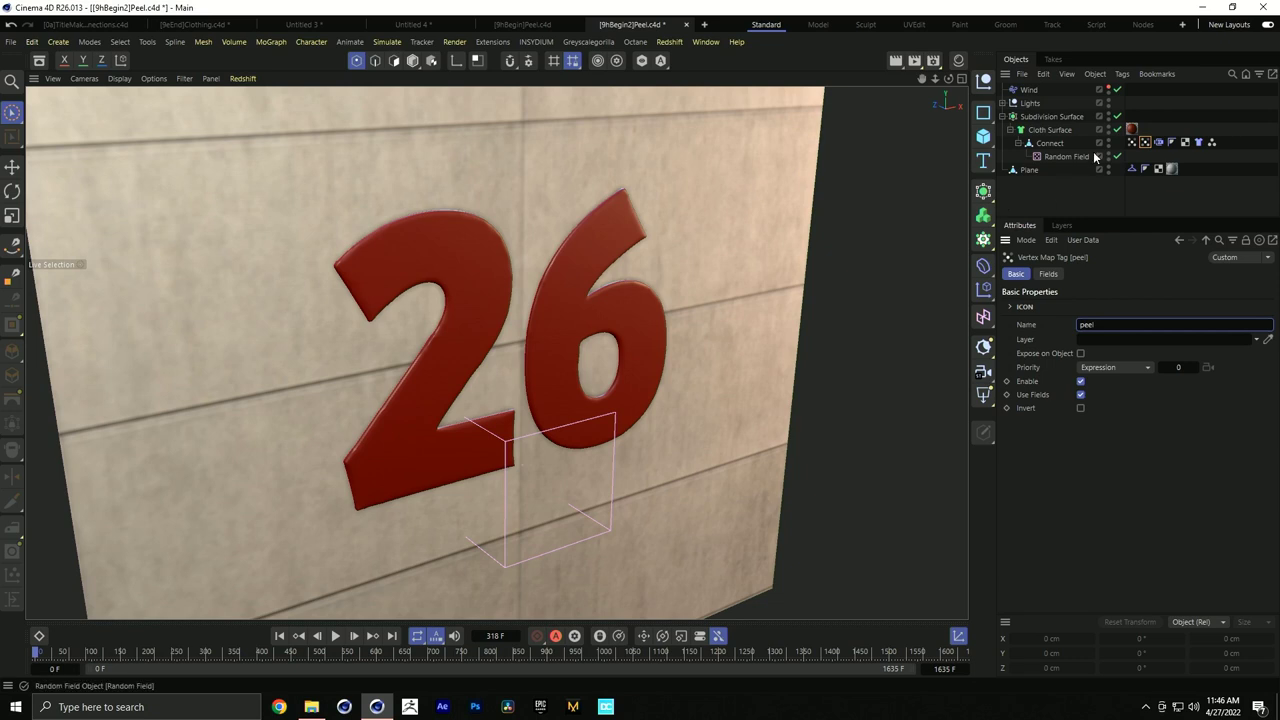
pyautogui.press('Return')
# Delete all copied field layers from peel and switch off the Cloth and Subdivision Surfaces
pyautogui.click(1048, 275)
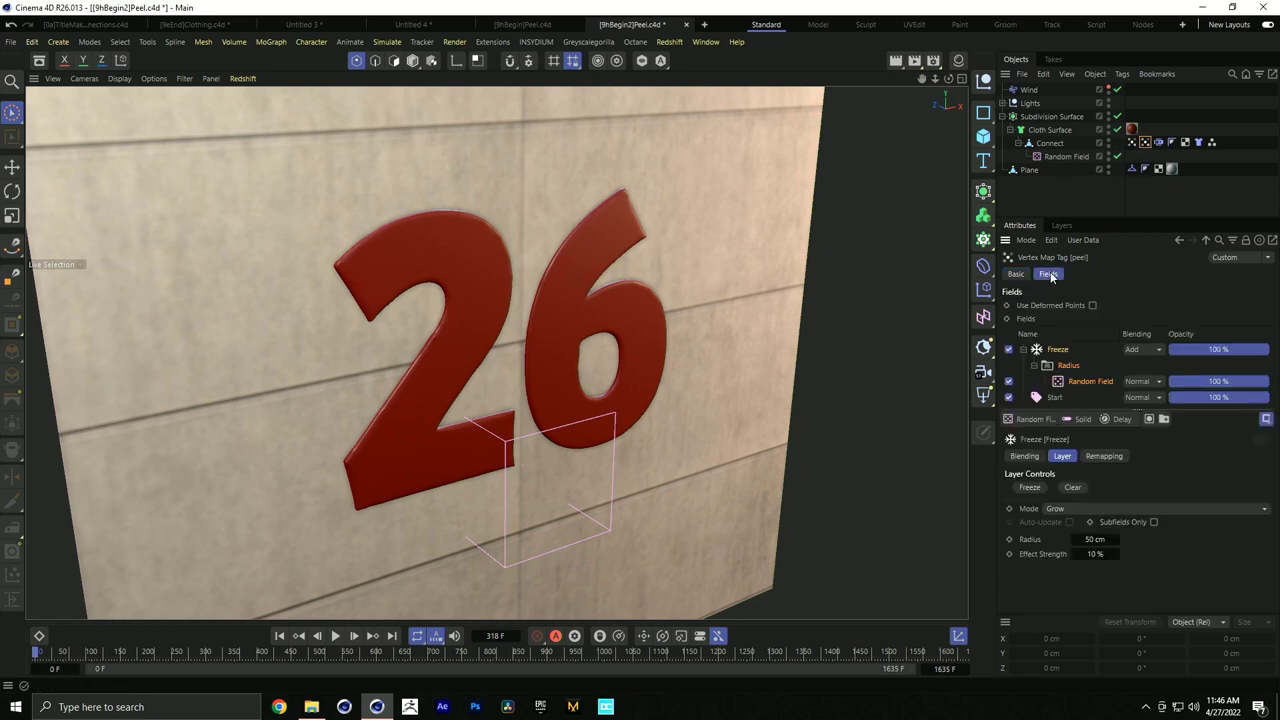
pyautogui.hotkey('ctrl', 'a')
pyautogui.press('Delete')
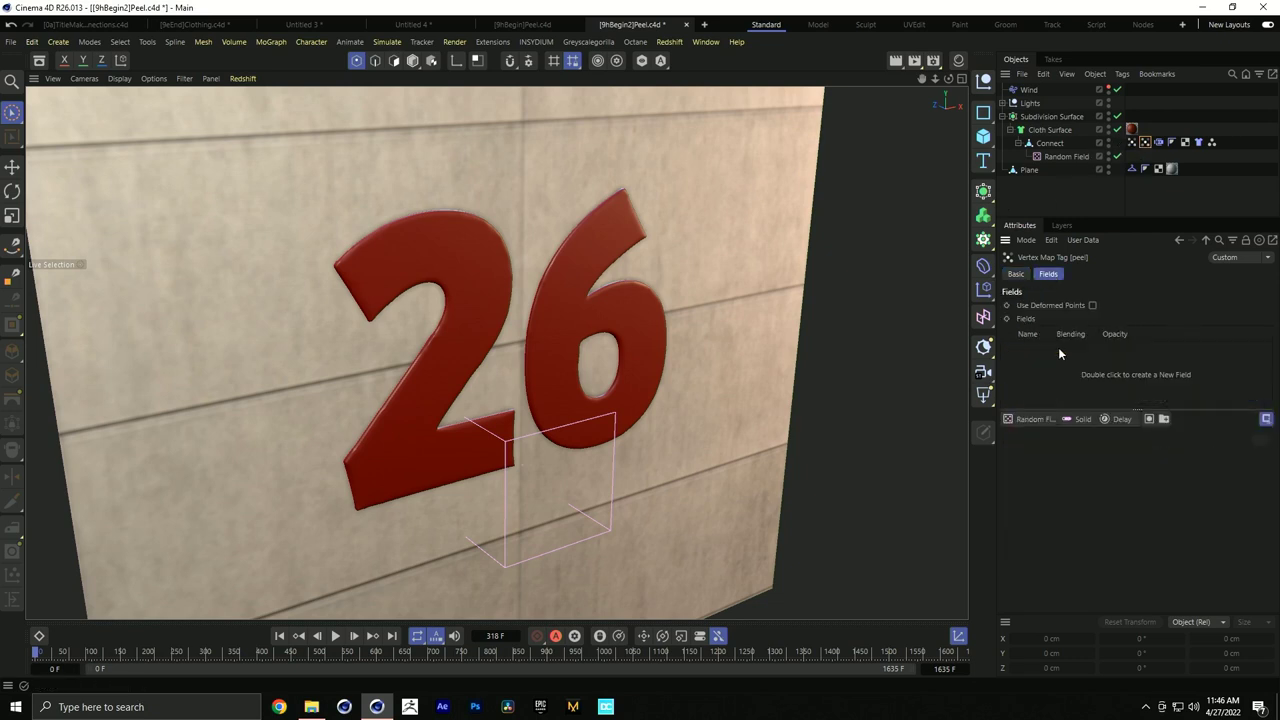
pyautogui.click(1117, 130)
pyautogui.click(1117, 116)
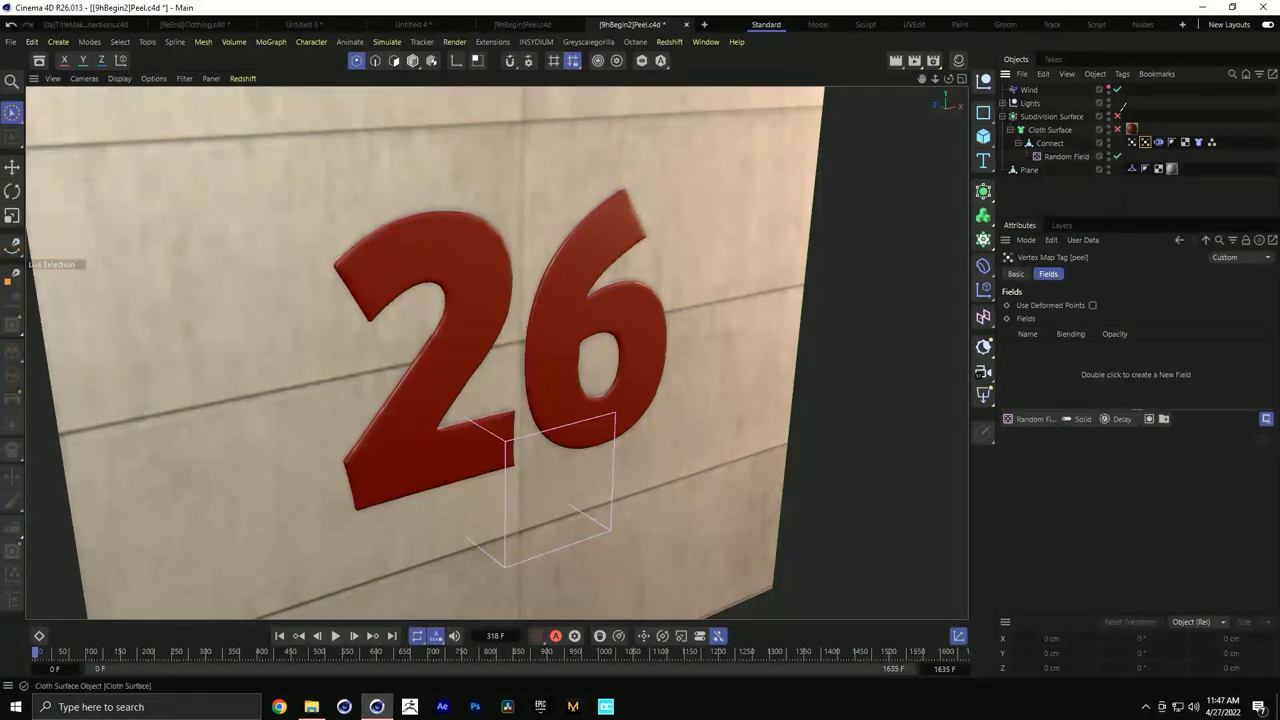
pyautogui.click(1052, 143)
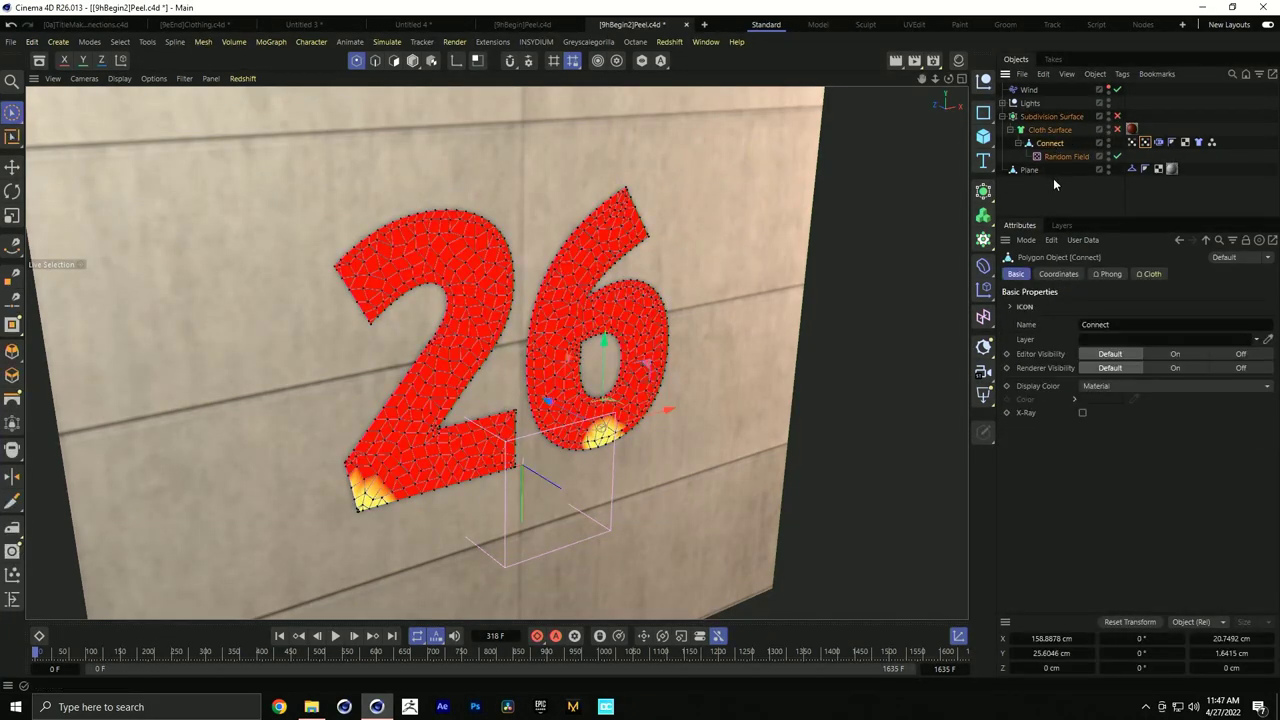
pyautogui.click(1134, 143)
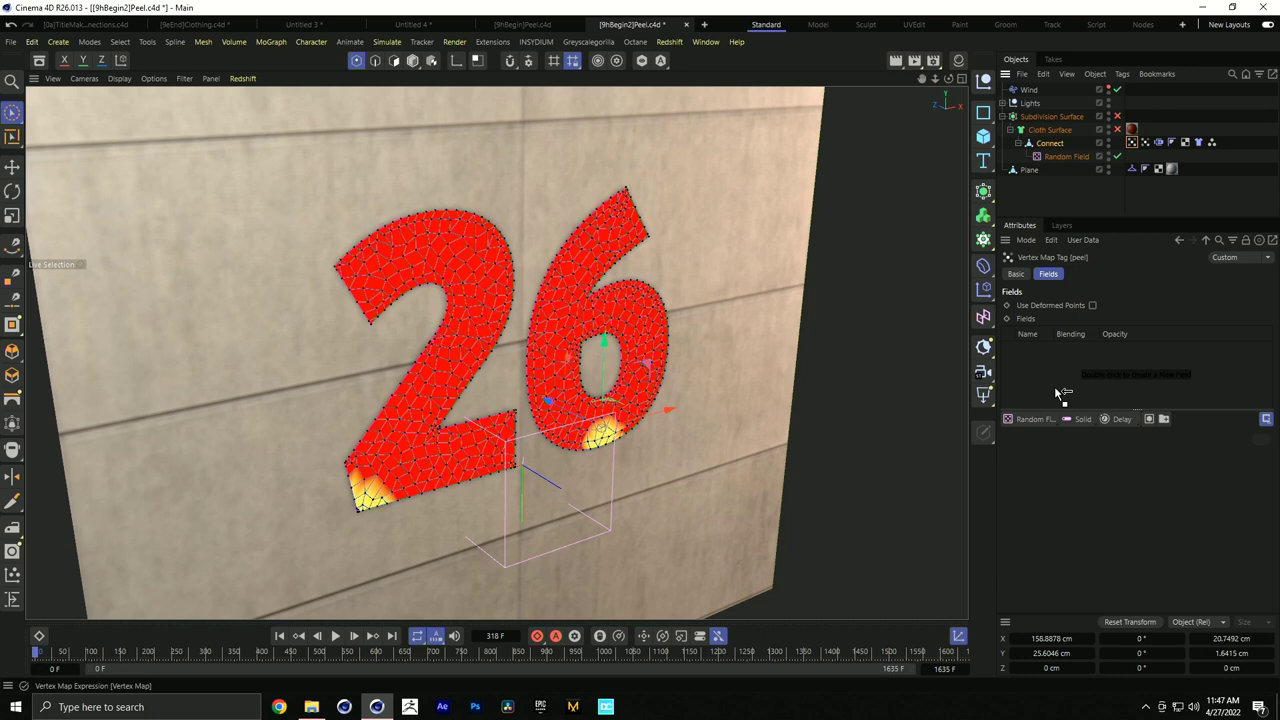
# Add the original vertex map as an Index-mode field layer with an Invert layer above it
pyautogui.moveTo(1062, 393); pyautogui.dragTo(1060, 390)
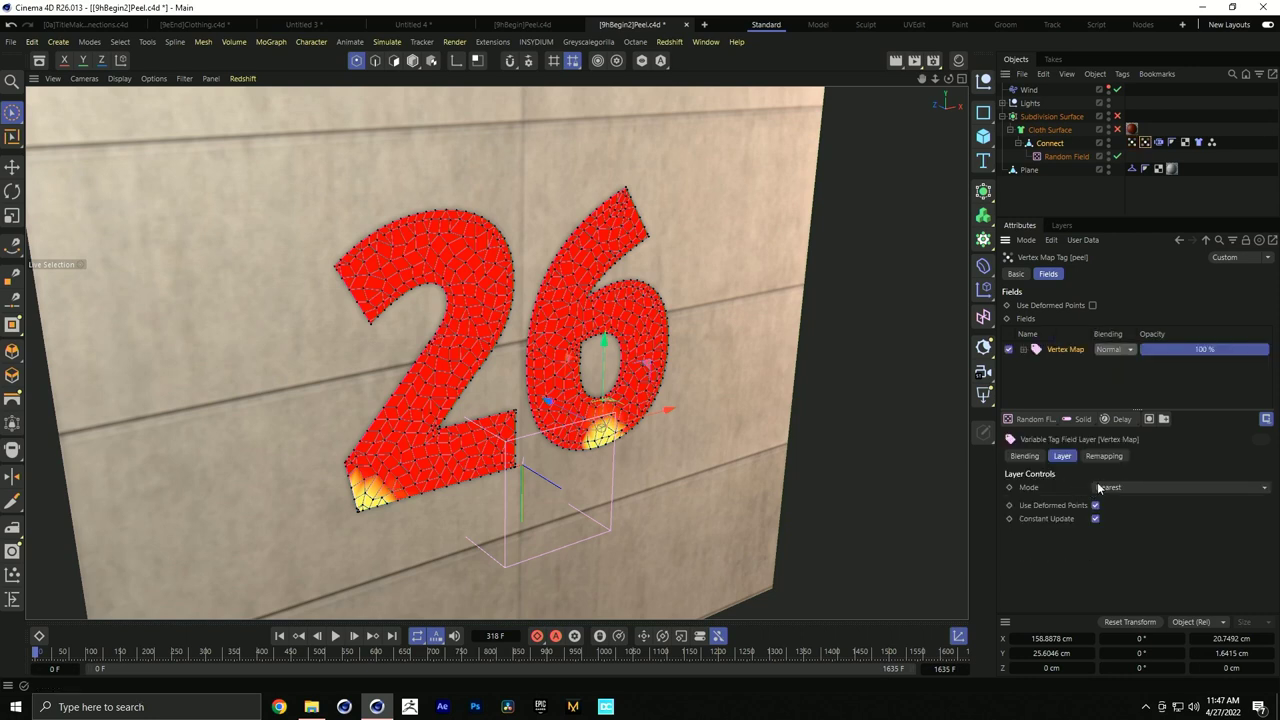
pyautogui.click(1154, 487)
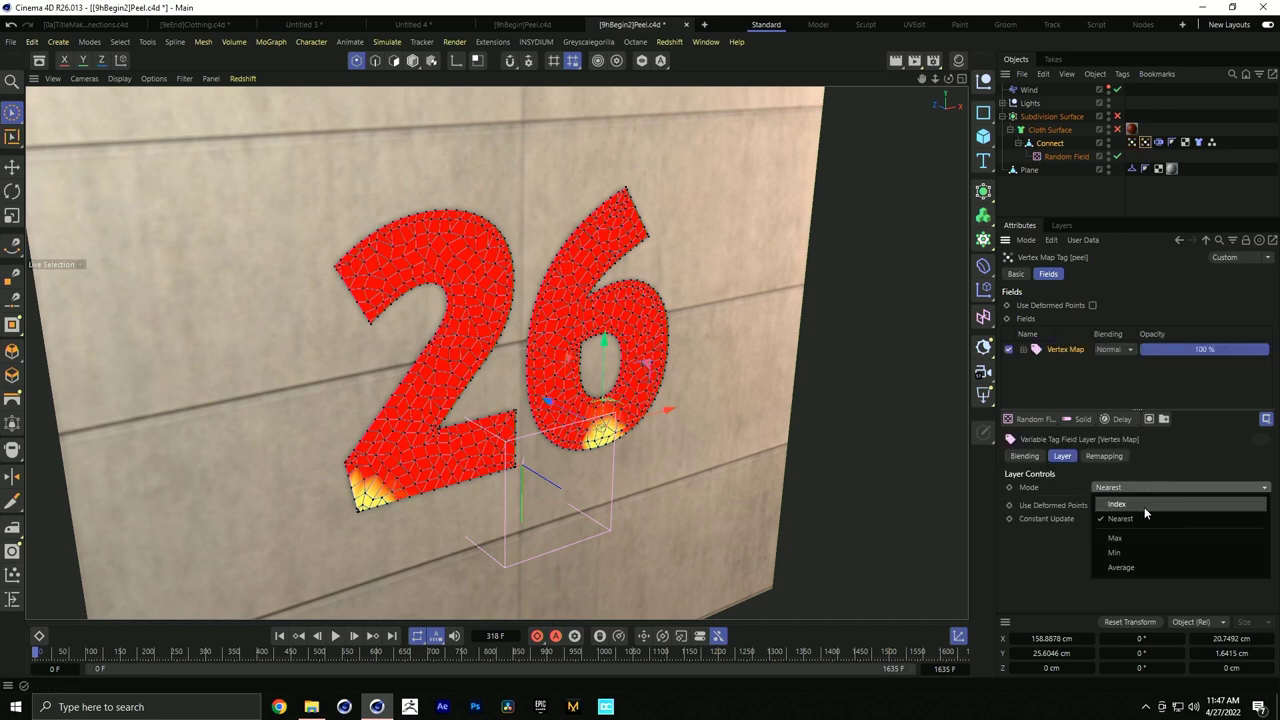
pyautogui.click(1144, 507)
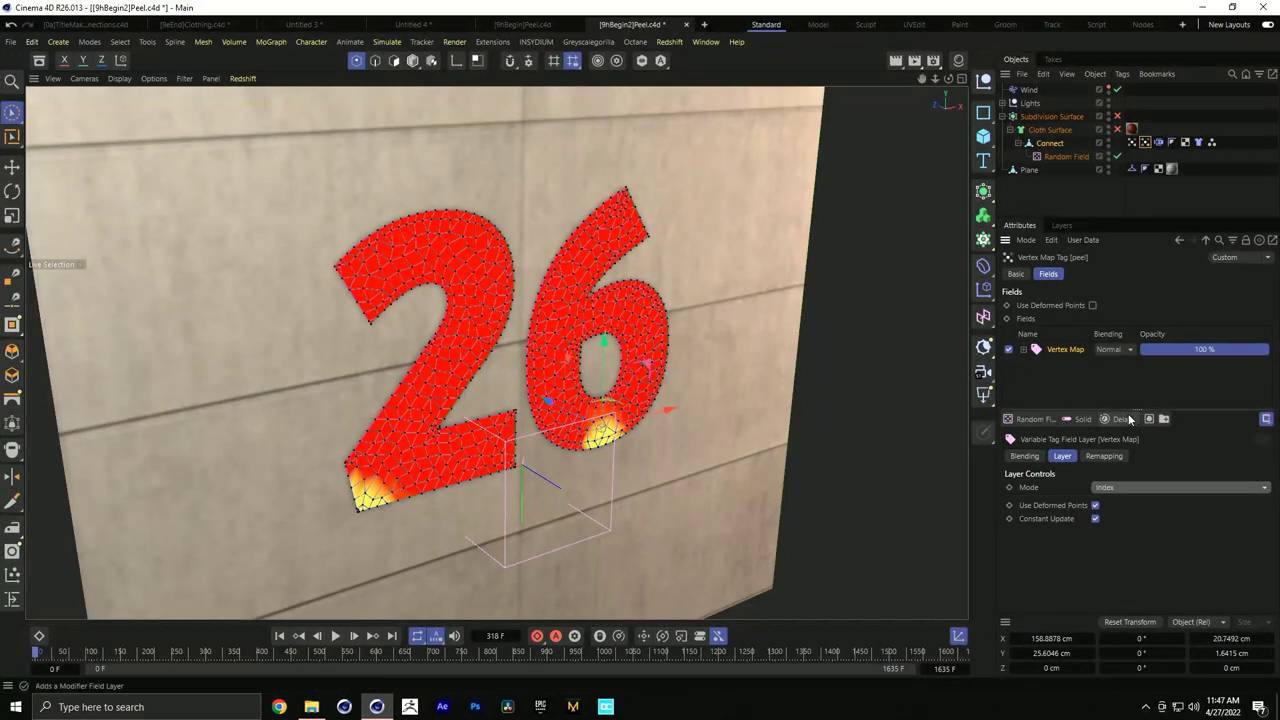
pyautogui.click(1122, 419)
pyautogui.click(1131, 541)
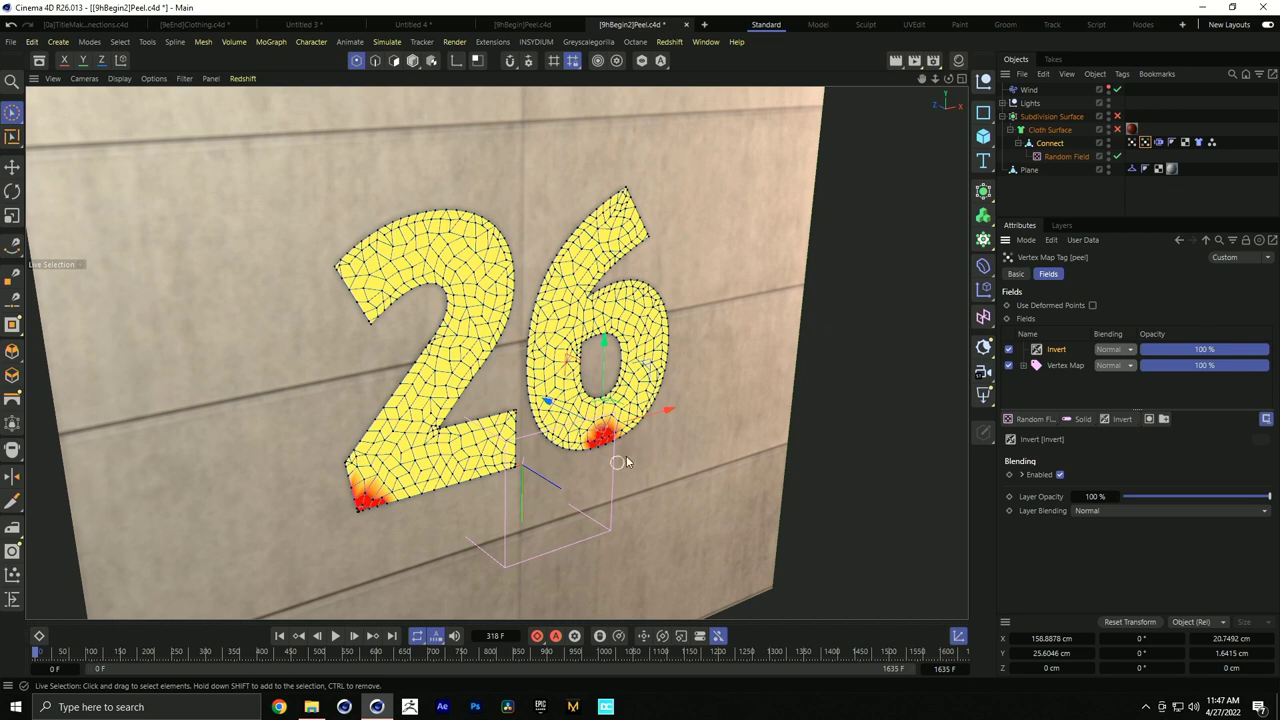
# Reselect the Start point selection at the 6's top tip and the 2's left hook and bottom tip
pyautogui.click(1212, 142)
pyautogui.moveTo(609, 195); pyautogui.dragTo(624, 195)
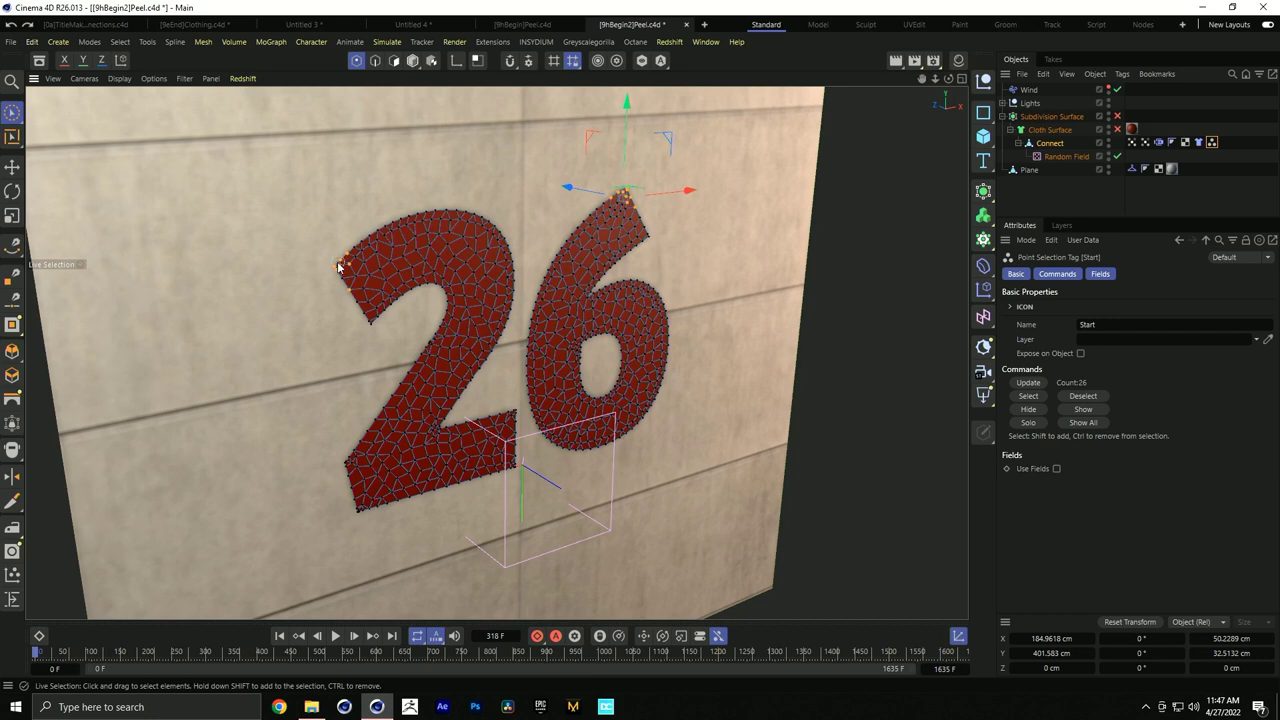
pyautogui.keyDown('shift'); pyautogui.click(338, 277); pyautogui.keyUp('shift')
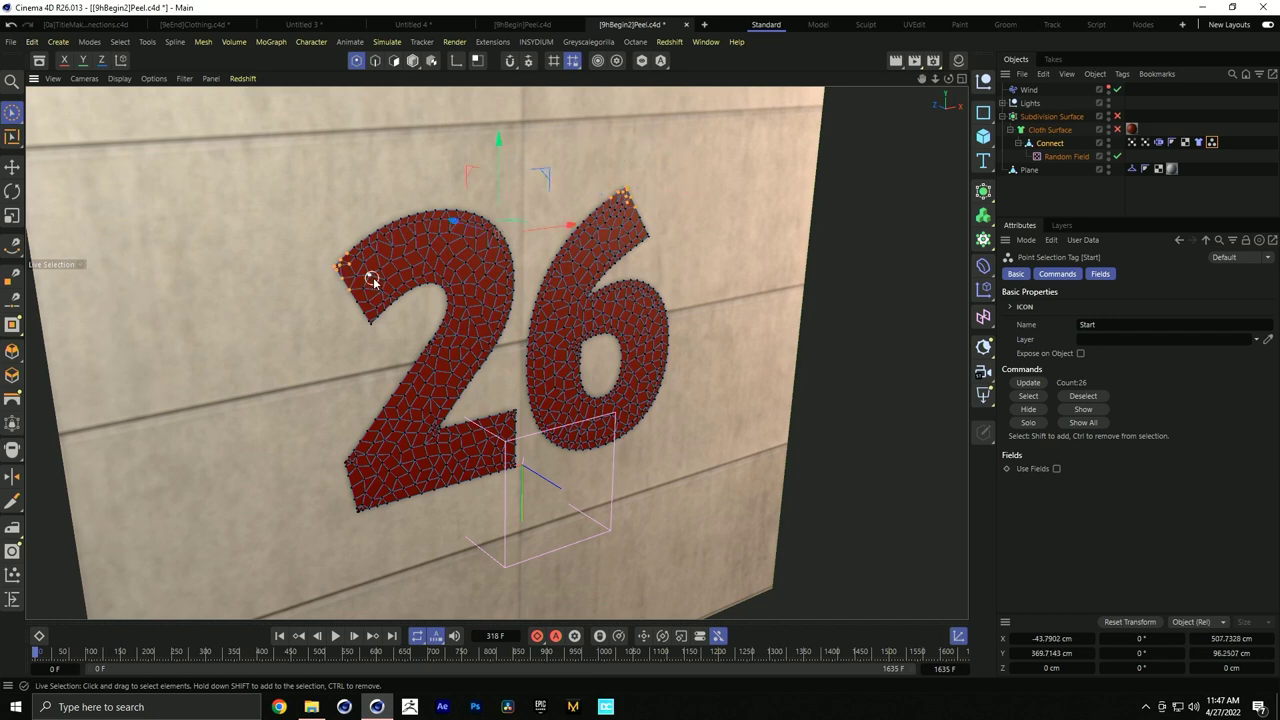
pyautogui.keyDown('shift'); pyautogui.click(511, 466); pyautogui.keyUp('shift')
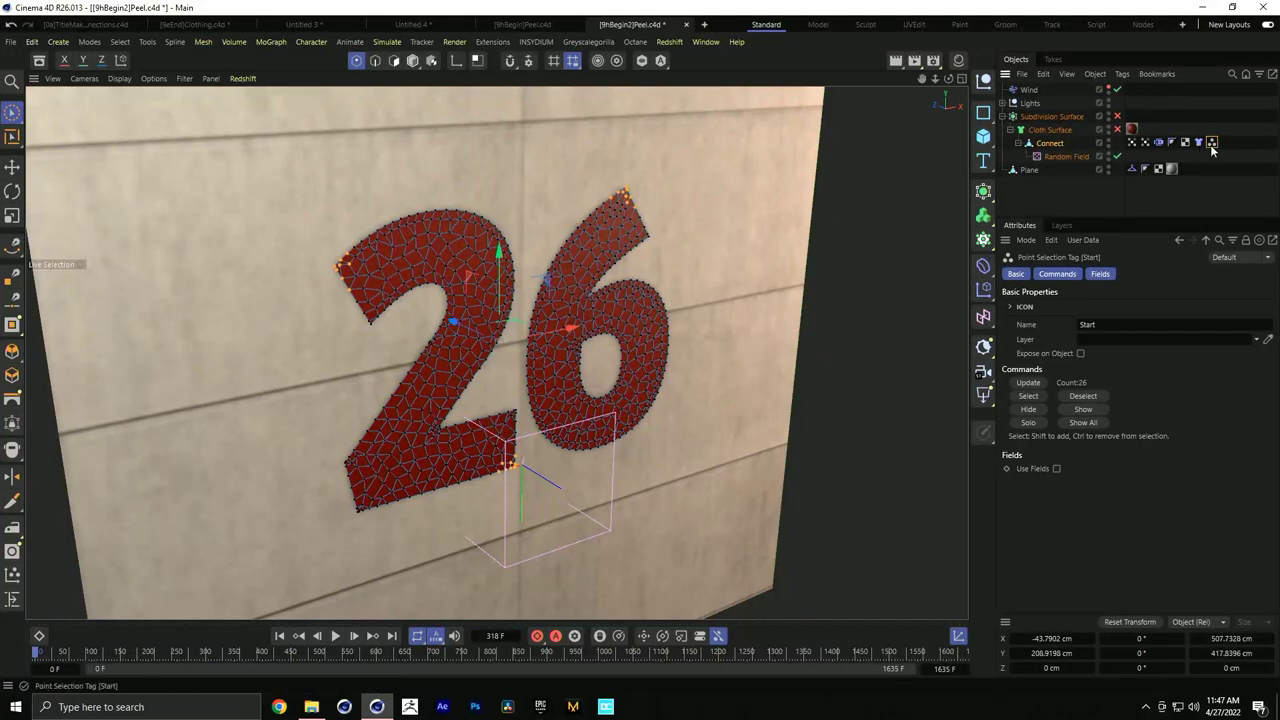
# Clear the Freeze layer's growth on the original vertex map, preview it, and rewind with peel selected
pyautogui.click(1132, 142)
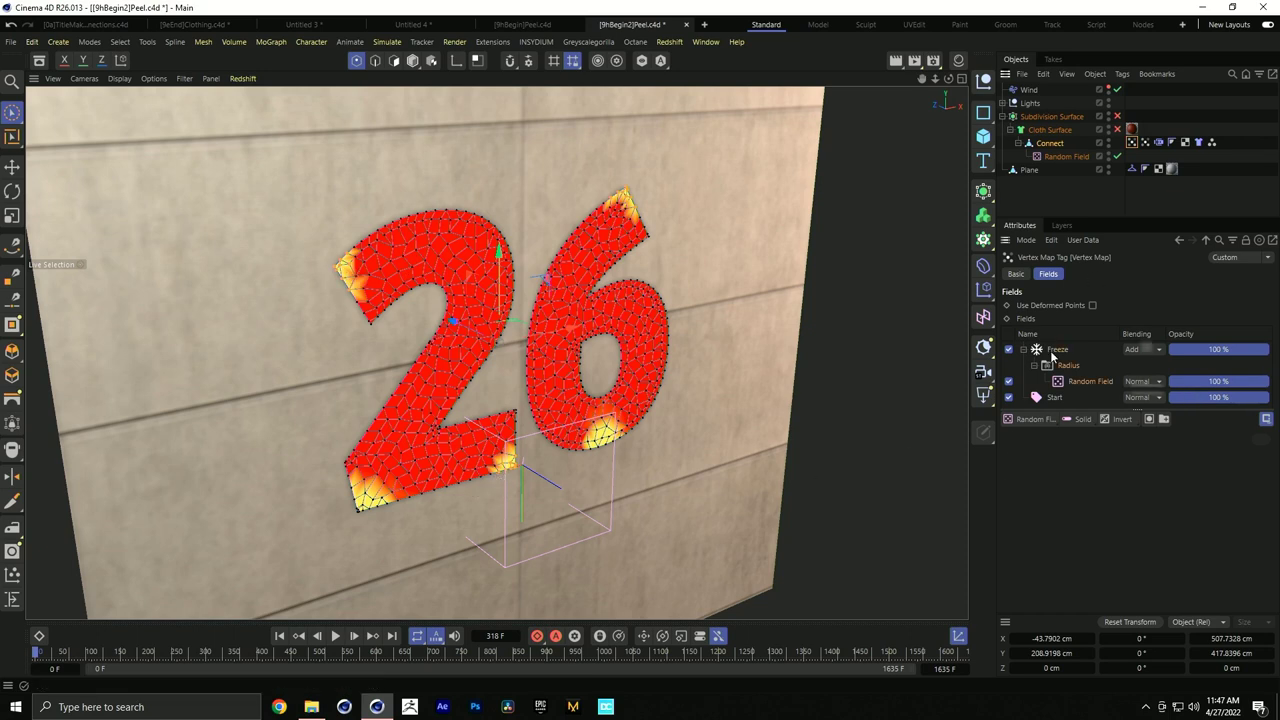
pyautogui.click(1057, 349)
pyautogui.click(1072, 487)
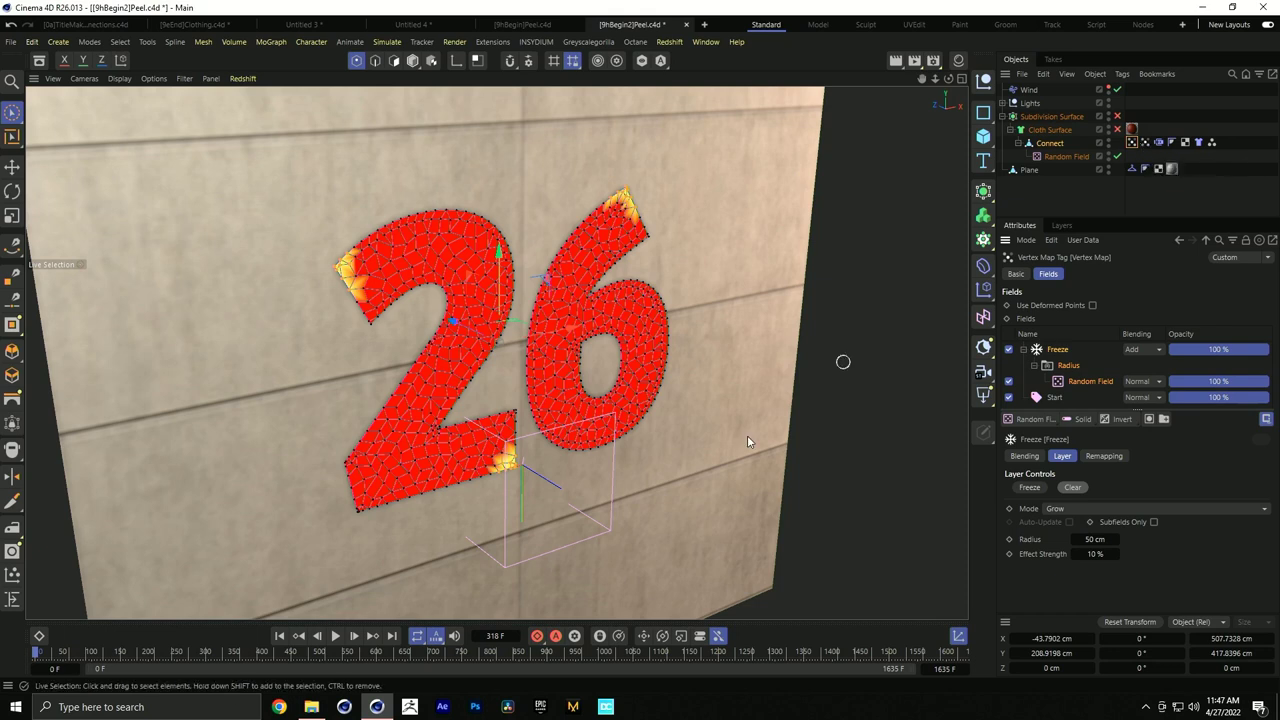
pyautogui.click(335, 636)
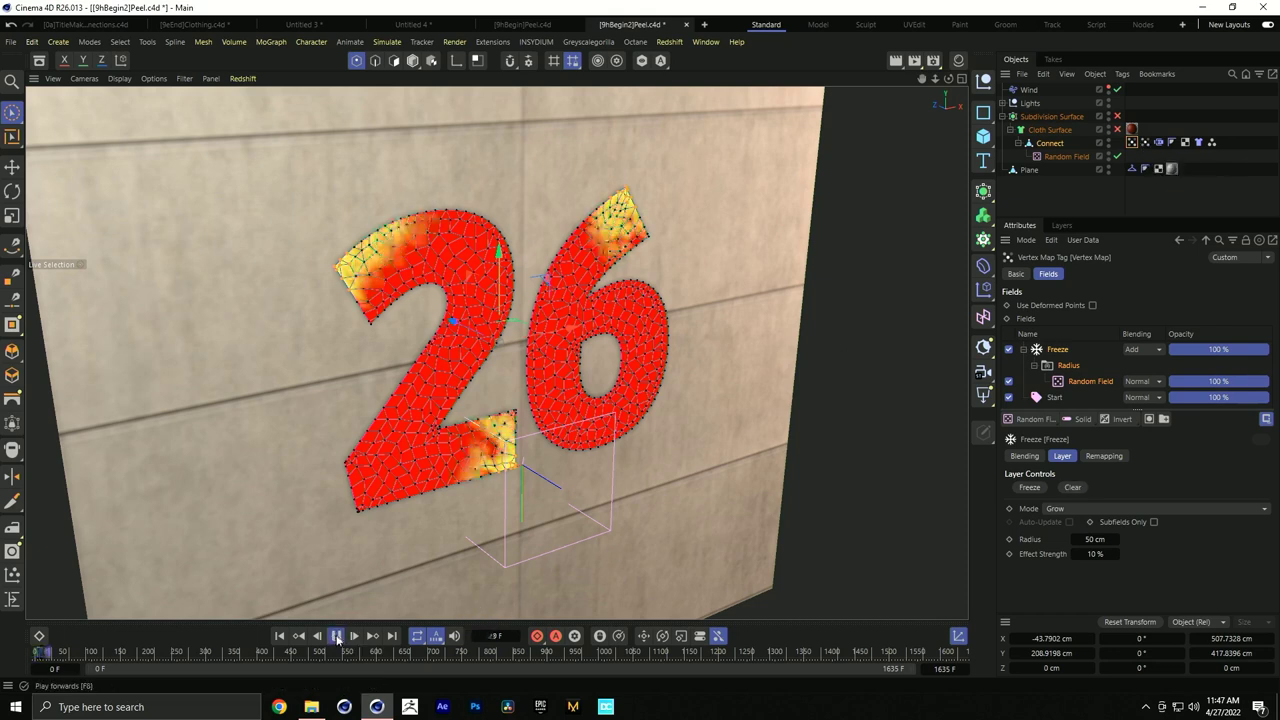
pyautogui.click(337, 636)
pyautogui.click(1146, 142)
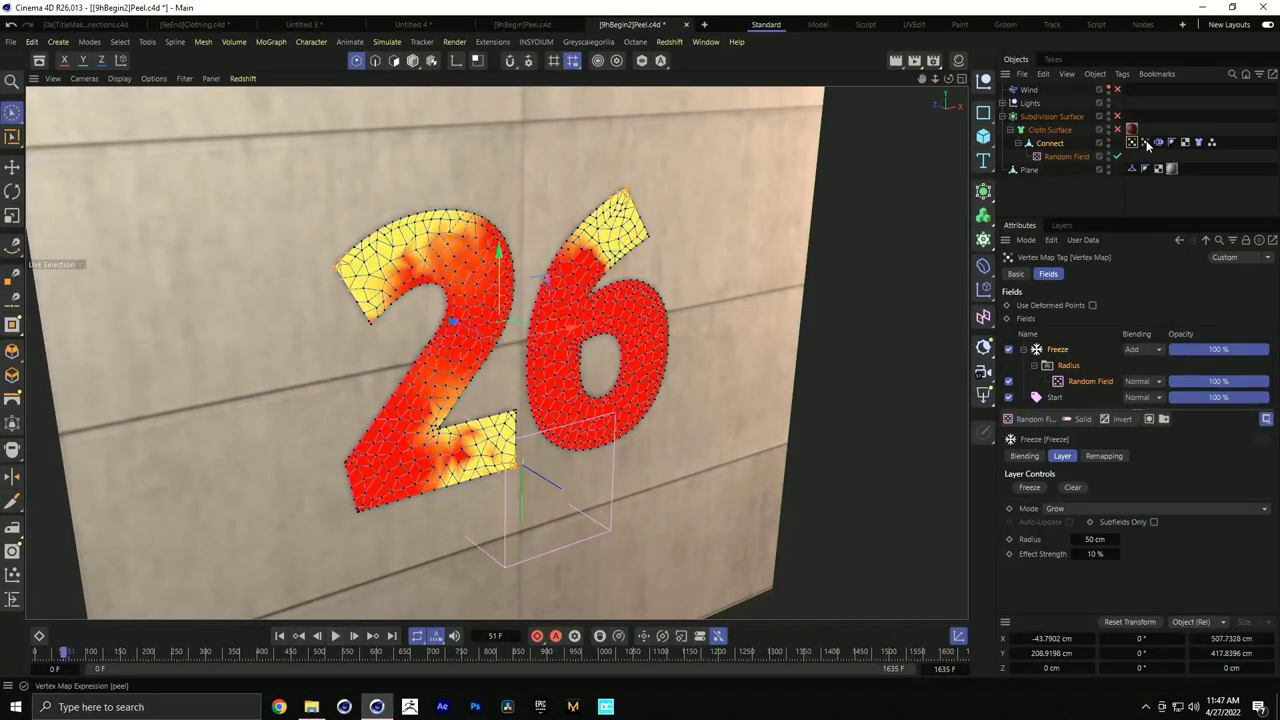
pyautogui.click(279, 636)
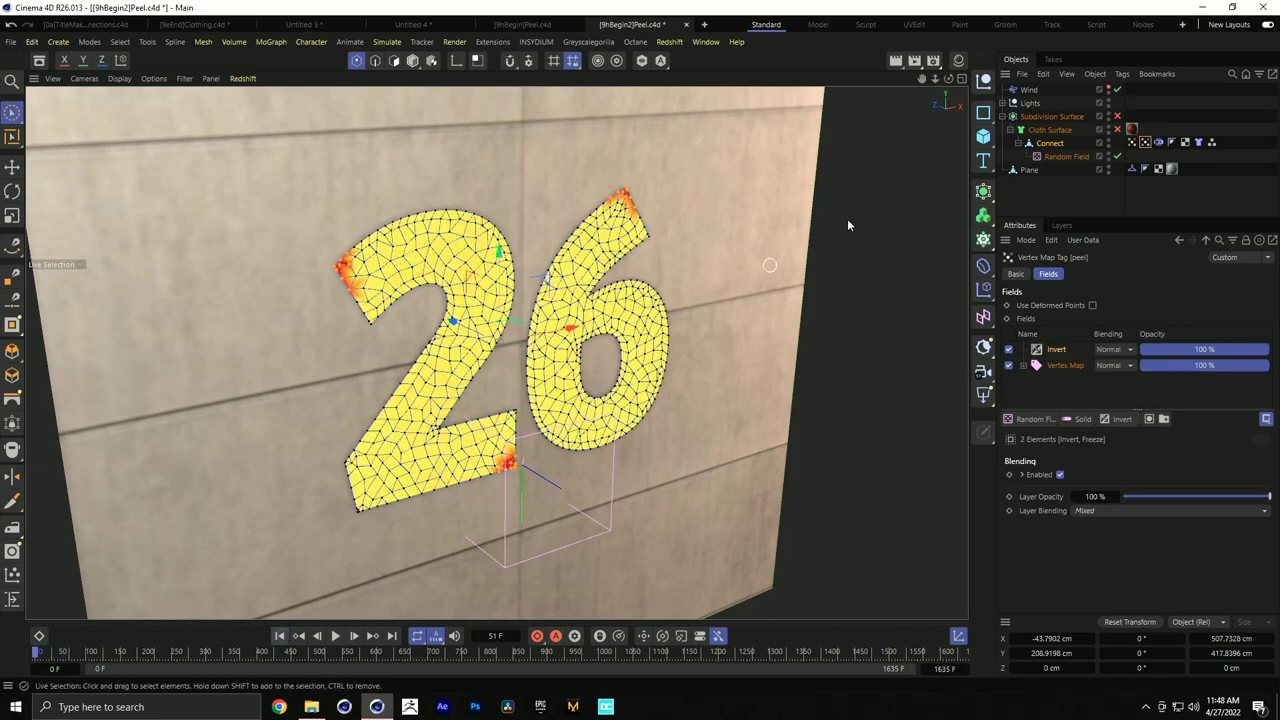
# Select the Cloth Belt tag using the peel map and play the simulation in Model mode
pyautogui.click(1158, 143)
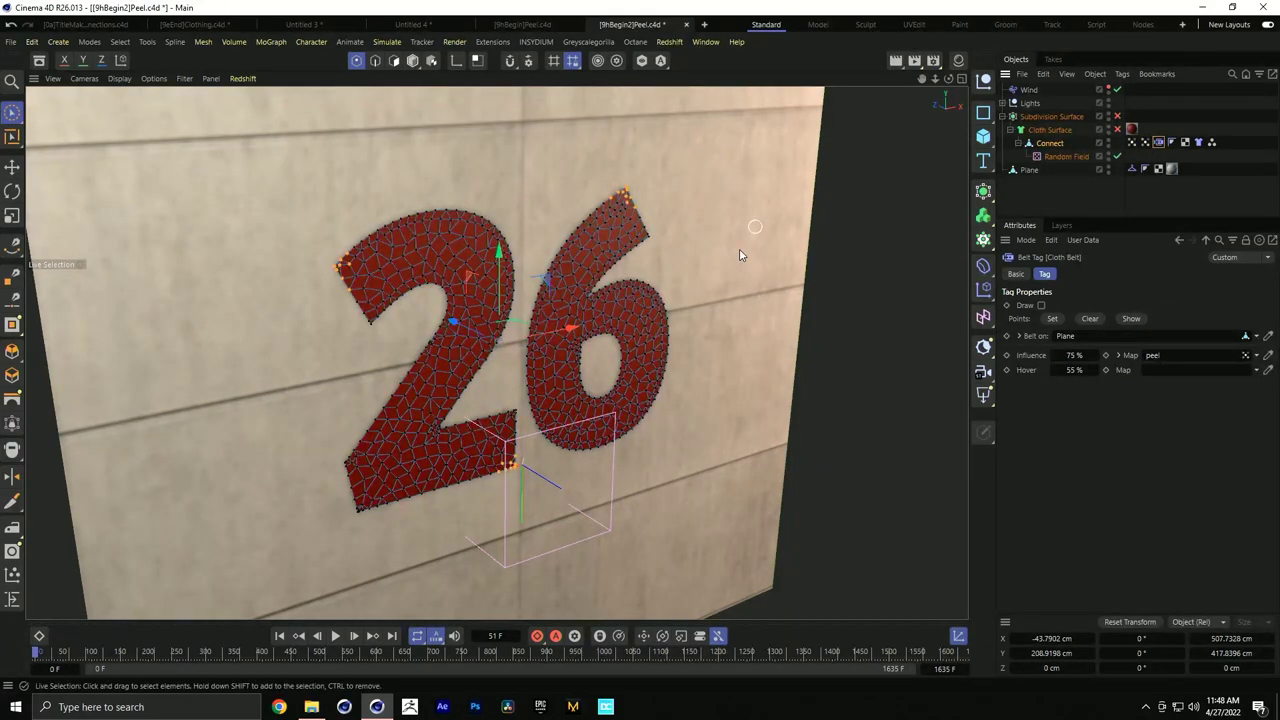
pyautogui.click(413, 60)
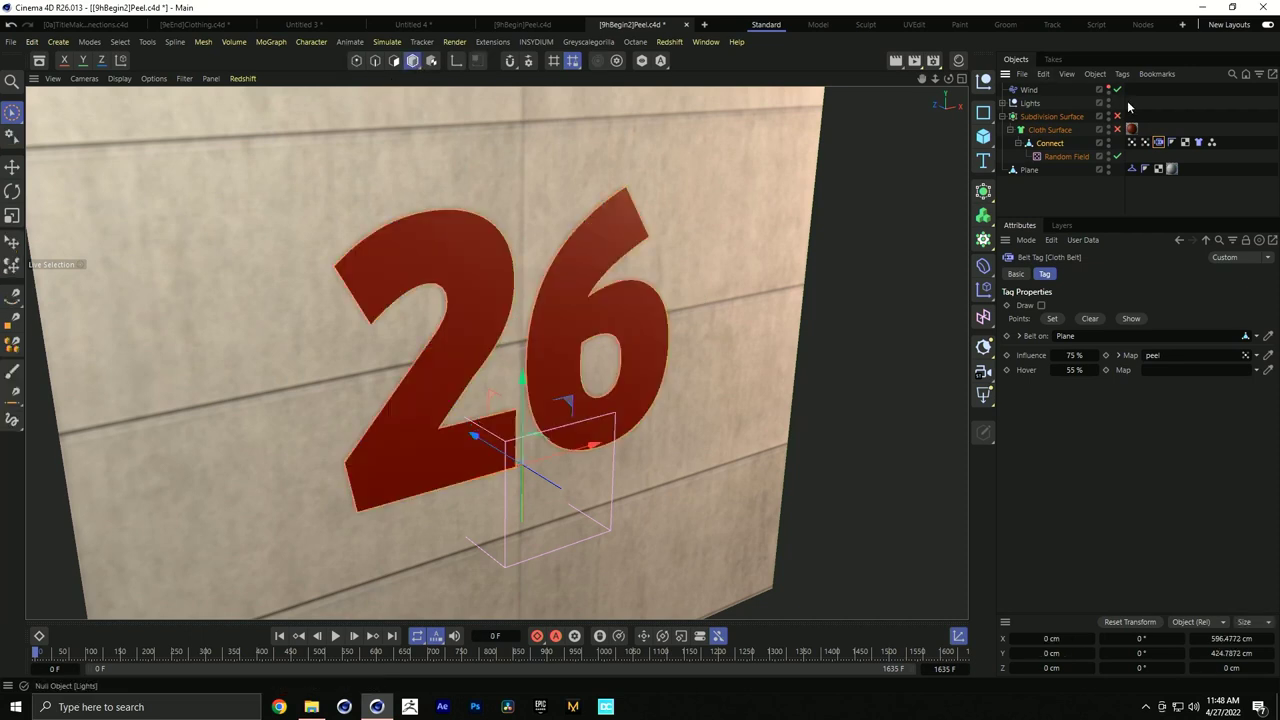
pyautogui.click(337, 636)
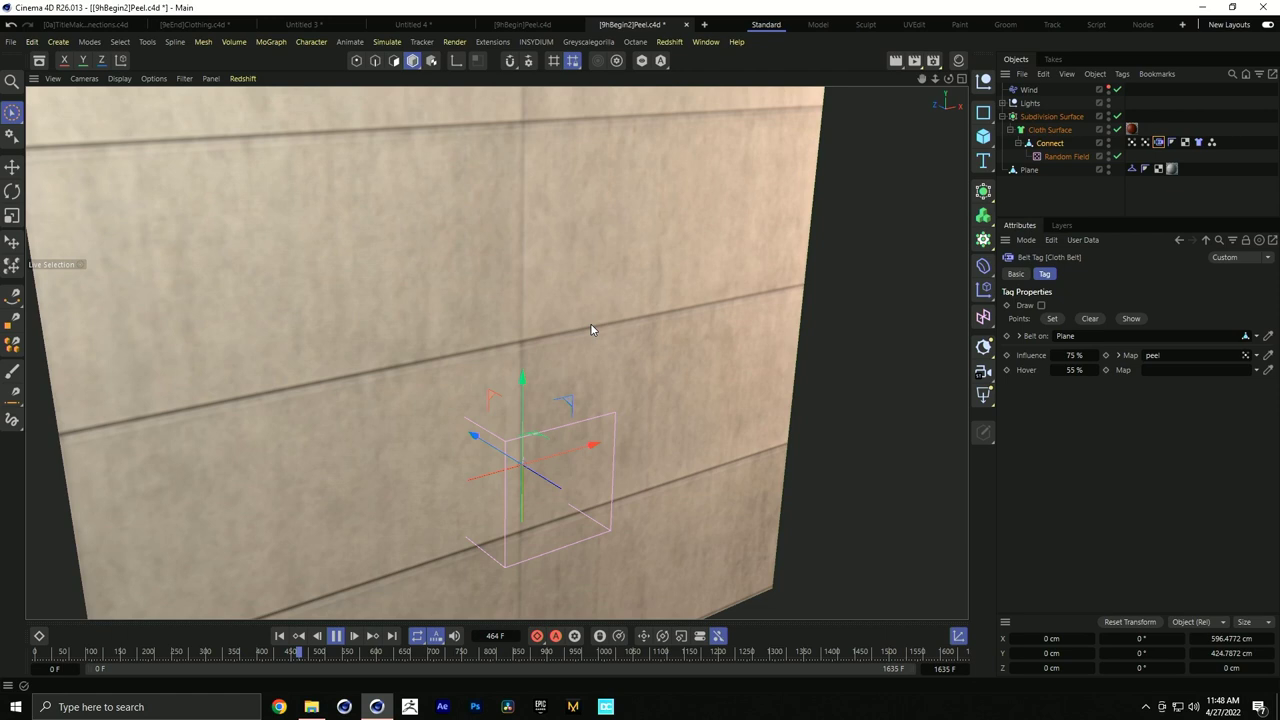
# Stop the cloth simulation playback
pyautogui.click(341, 643)
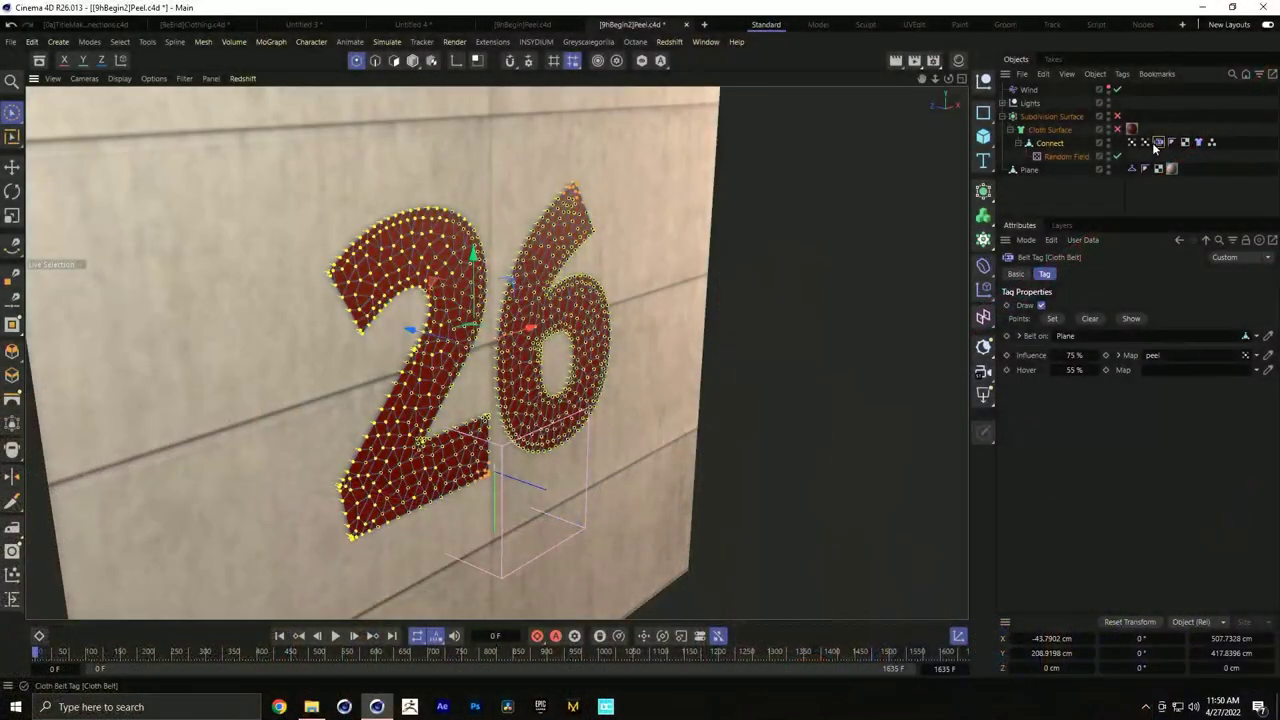
# Clear the belt and set it to all points of the 26 except the 2's upper-left tip
pyautogui.click(1089, 320)
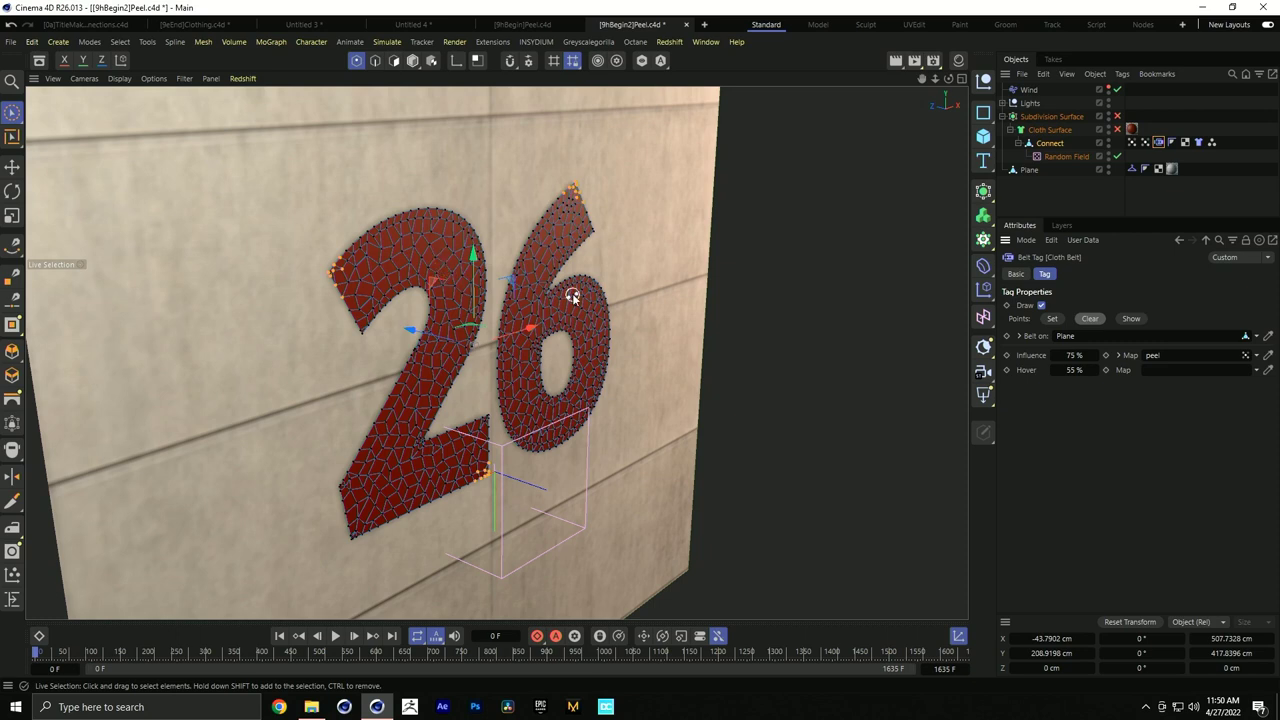
pyautogui.hotkey('ctrl', 'a')
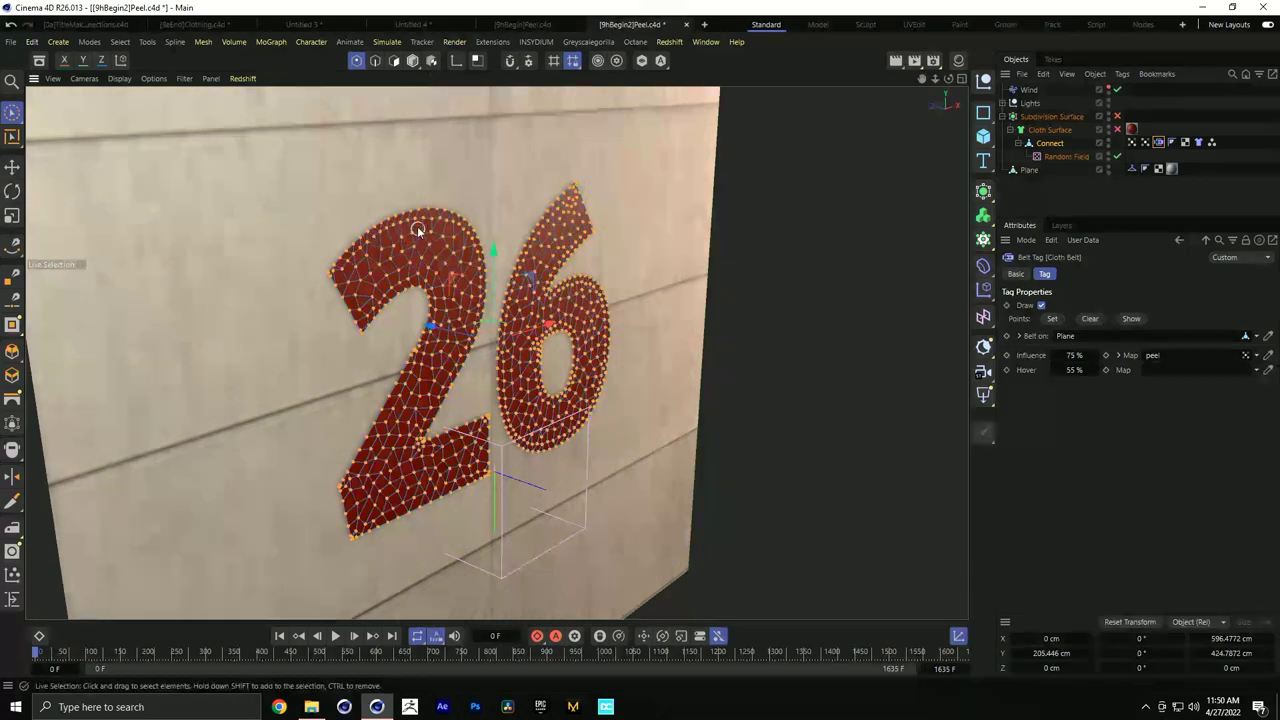
pyautogui.moveTo(334, 262)
pyautogui.keyDown('ctrl'); pyautogui.mouseDown()
pyautogui.moveTo(367, 256)
pyautogui.moveTo(353, 300)
pyautogui.moveTo(374, 296)
pyautogui.moveTo(382, 223)
pyautogui.moveTo(368, 208)
pyautogui.moveTo(367, 324)
pyautogui.moveTo(384, 296)
pyautogui.moveTo(350, 346)
pyautogui.mouseUp(); pyautogui.keyUp('ctrl')
pyautogui.click(1053, 319)
pyautogui.click(440, 250)
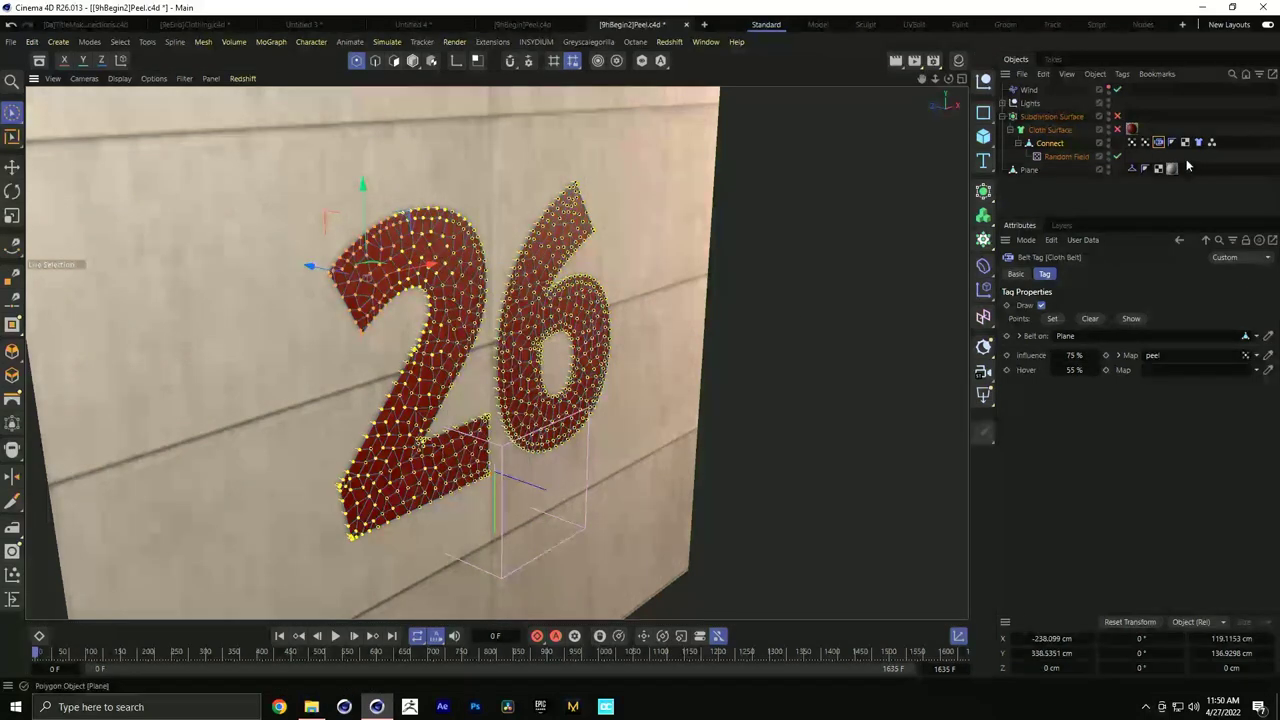
# Add a vertical plane, shrink it to a small card, and place it behind the 2's upper-left hook
pyautogui.click(984, 139)
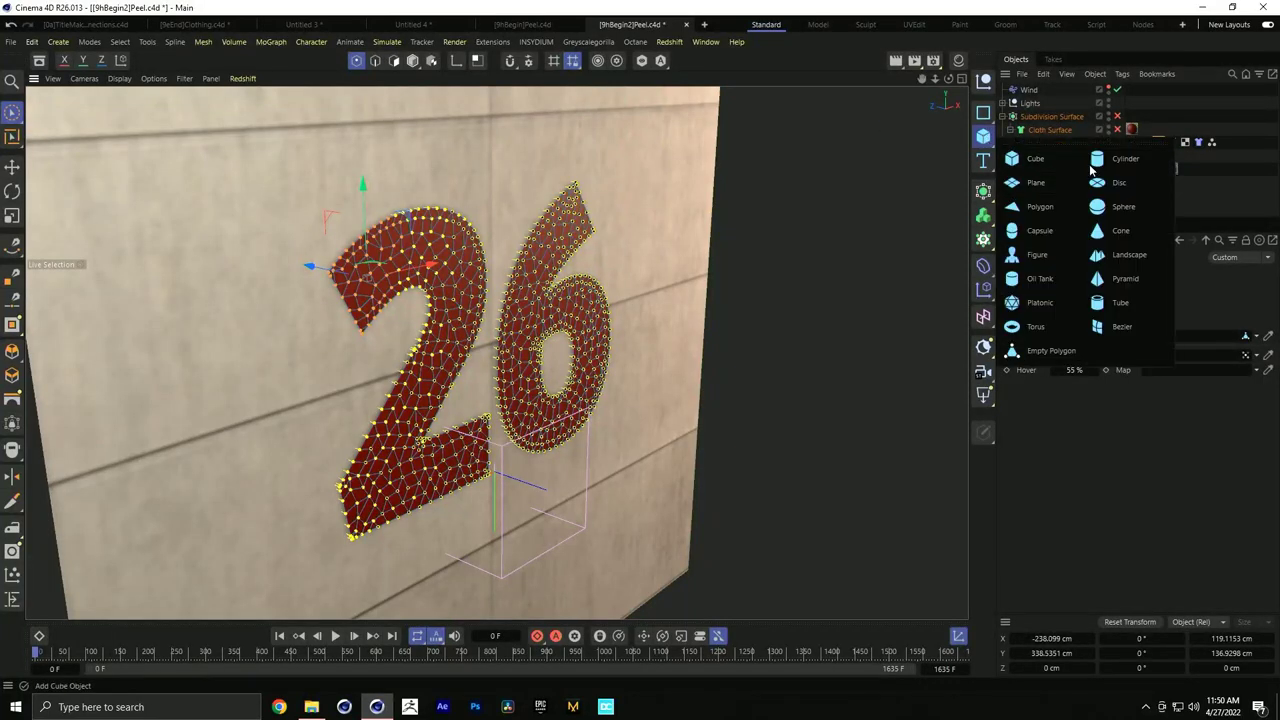
pyautogui.click(1058, 186)
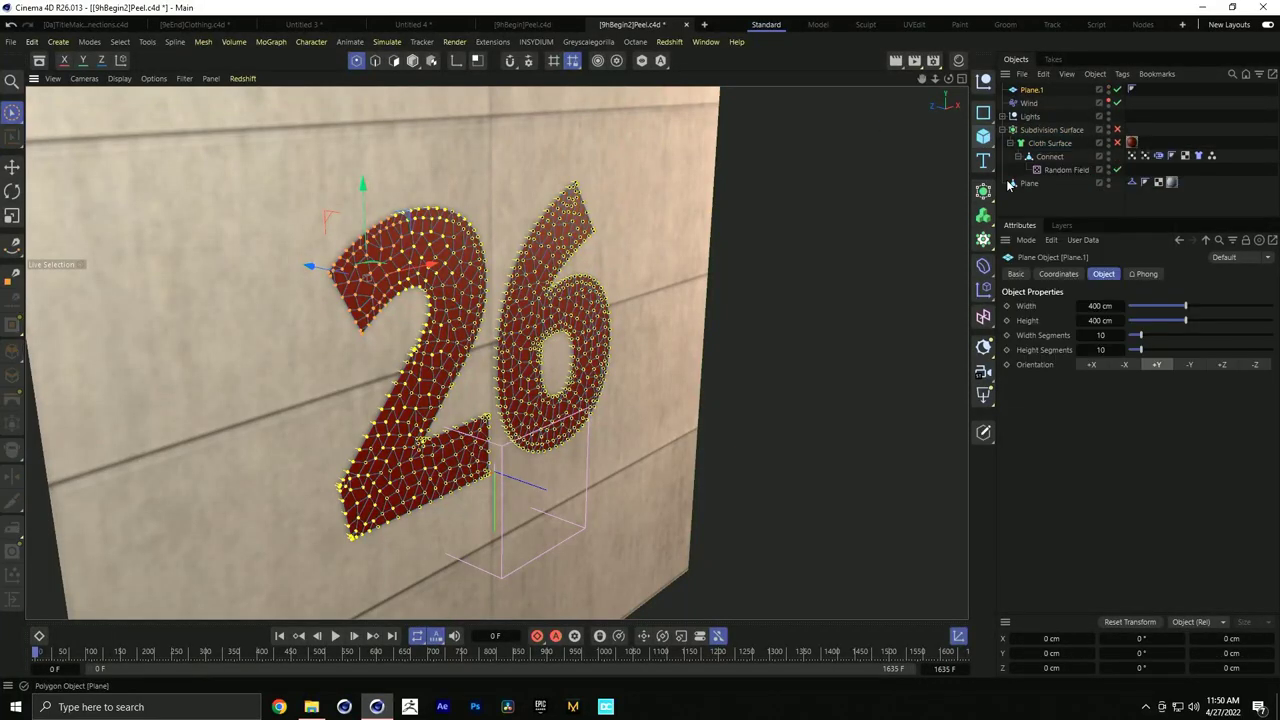
pyautogui.click(1219, 363)
pyautogui.press('t')
pyautogui.moveTo(670, 312); pyautogui.dragTo(300, 455)
pyautogui.press('e')
pyautogui.moveTo(533, 289); pyautogui.dragTo(398, 218)
pyautogui.moveTo(302, 266); pyautogui.dragTo(318, 271)
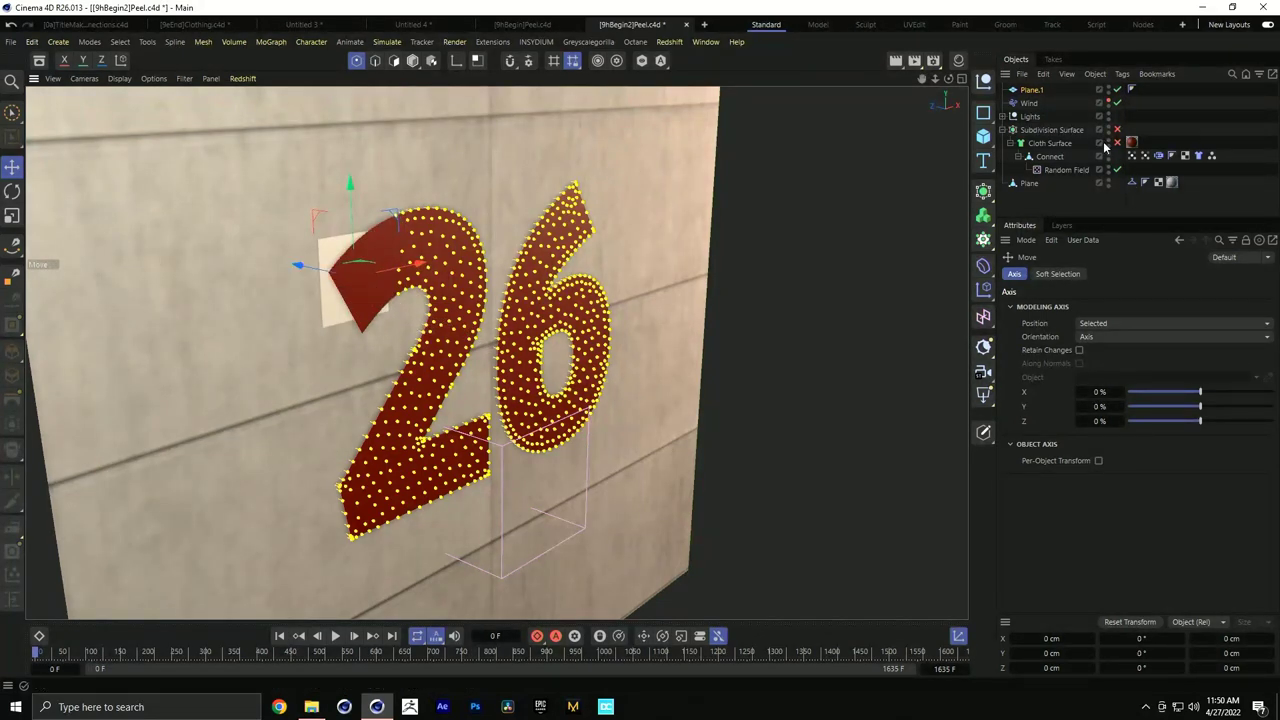
# Move Plane.1 below Plane in the hierarchy and rename it Move
pyautogui.moveTo(1030, 90); pyautogui.dragTo(1040, 198)
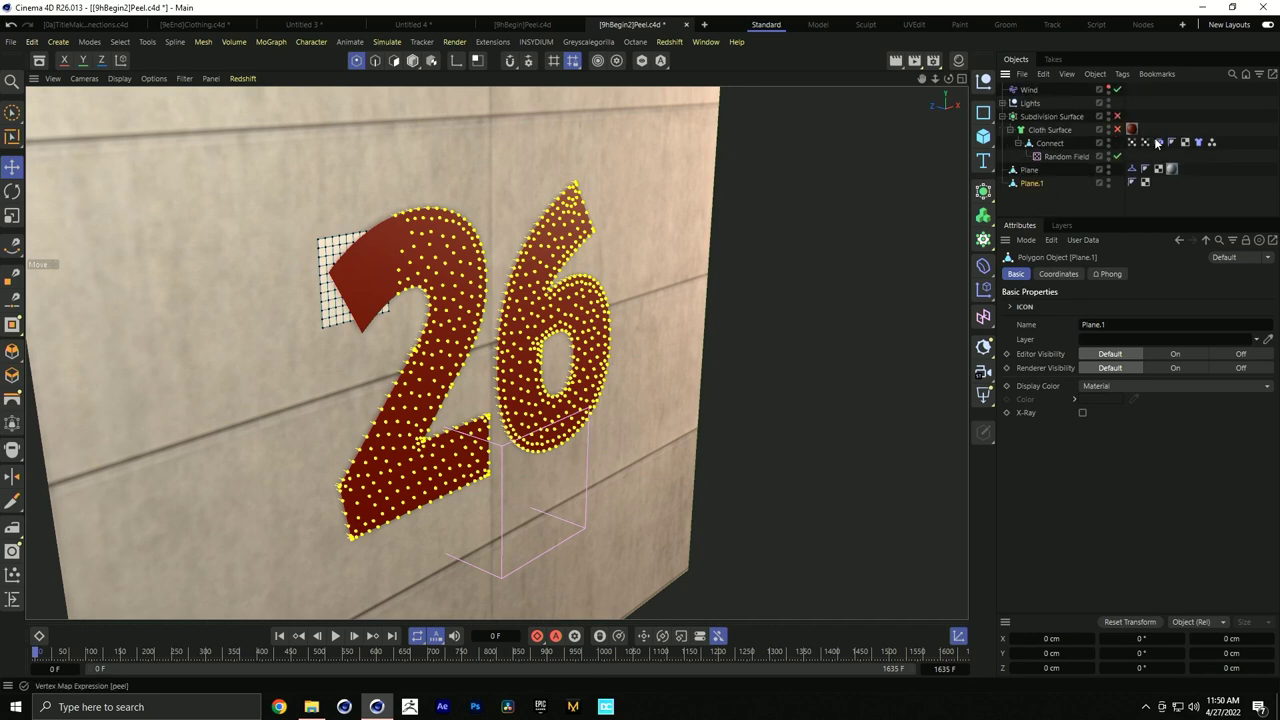
pyautogui.click(1160, 143)
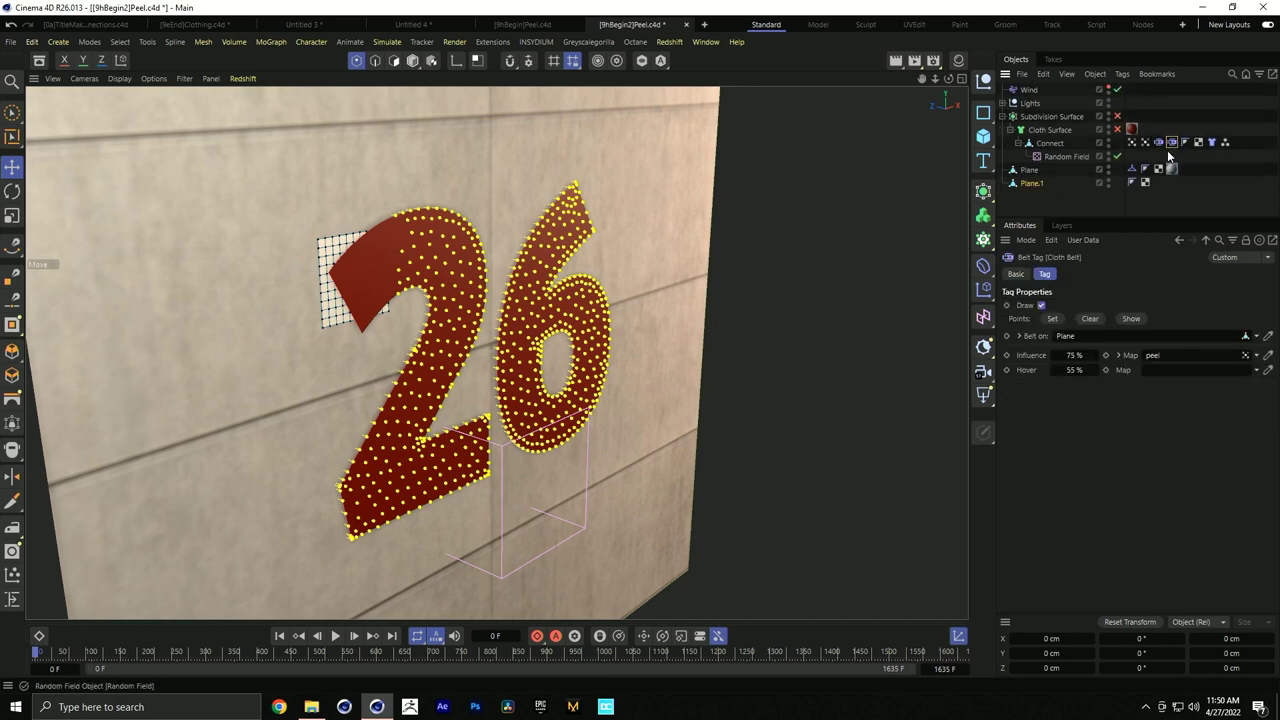
pyautogui.doubleClick(1031, 185)
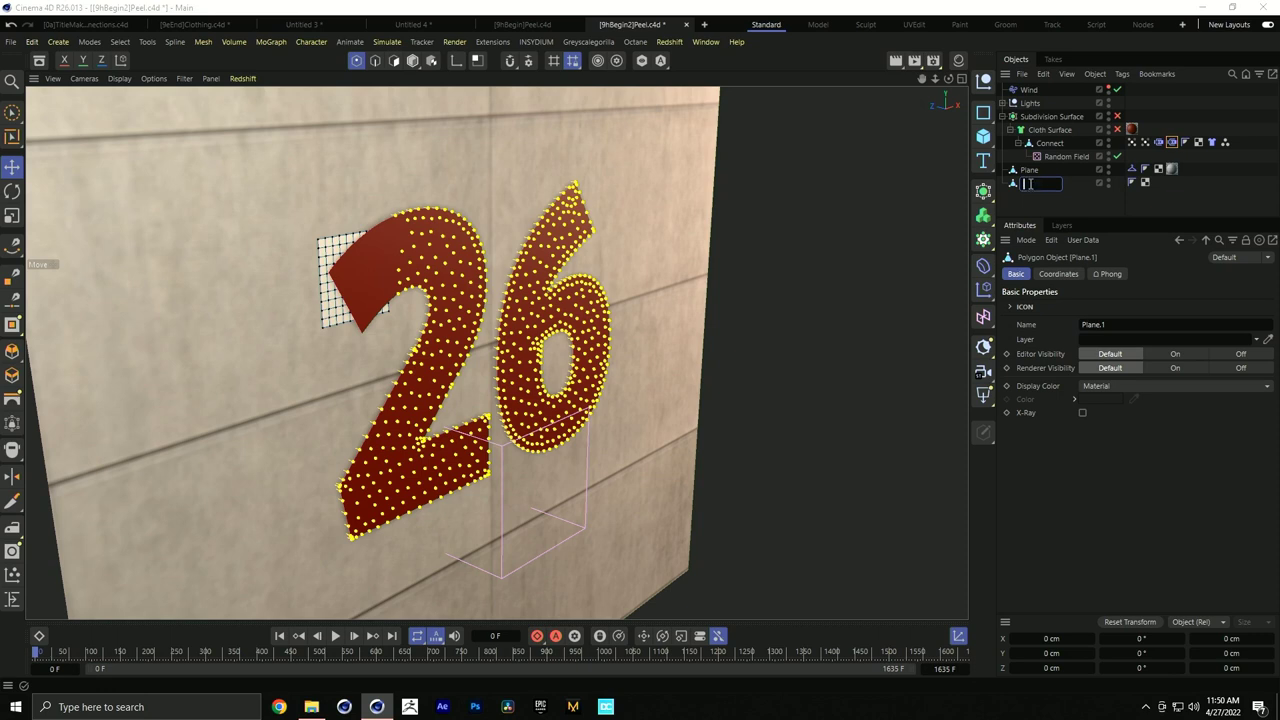
pyautogui.press('Return')
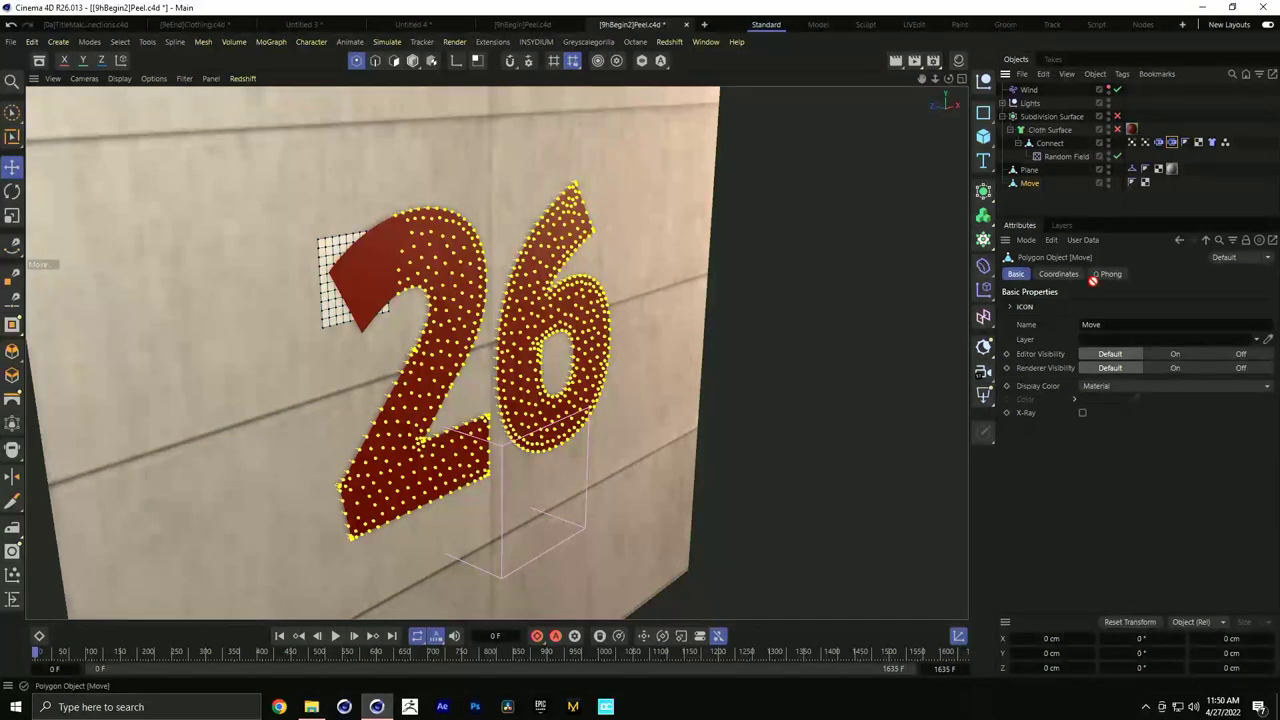
pyautogui.click(1172, 142)
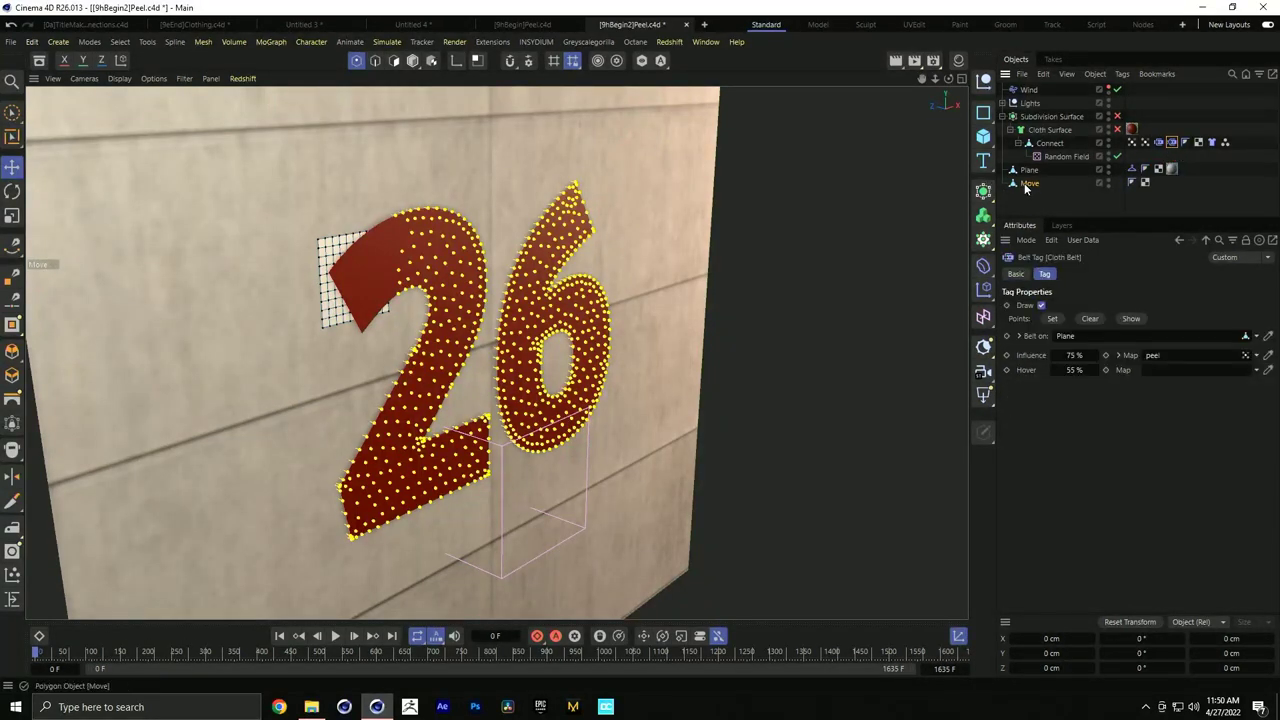
# Belt the cloth to the Move plane, set the belted points, then test-play and rewind
pyautogui.moveTo(1156, 345); pyautogui.dragTo(1143, 344)
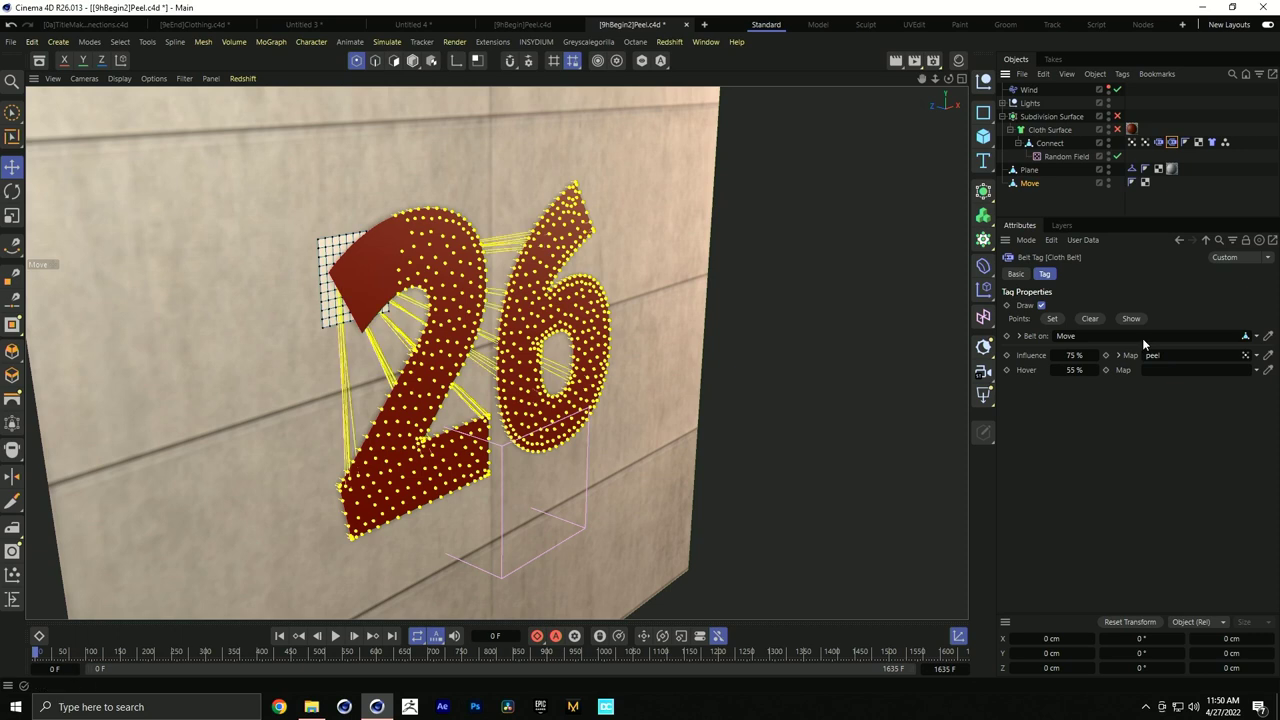
pyautogui.click(1052, 319)
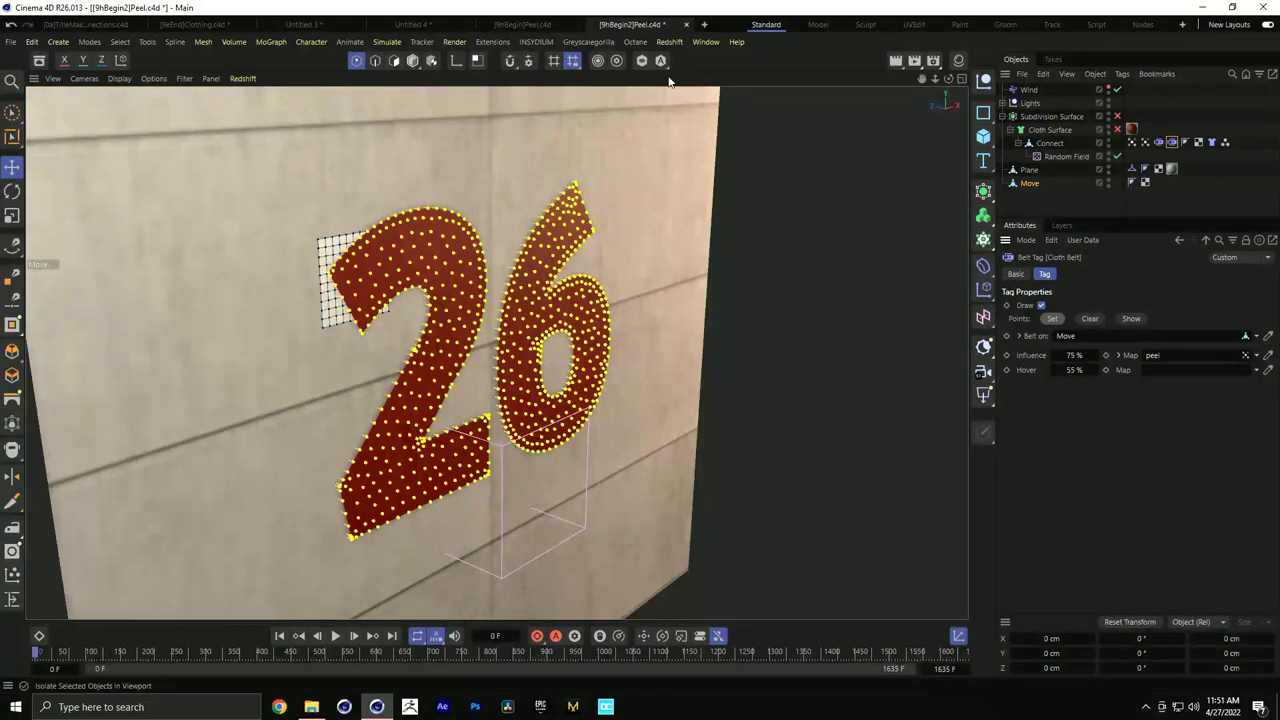
pyautogui.click(412, 60)
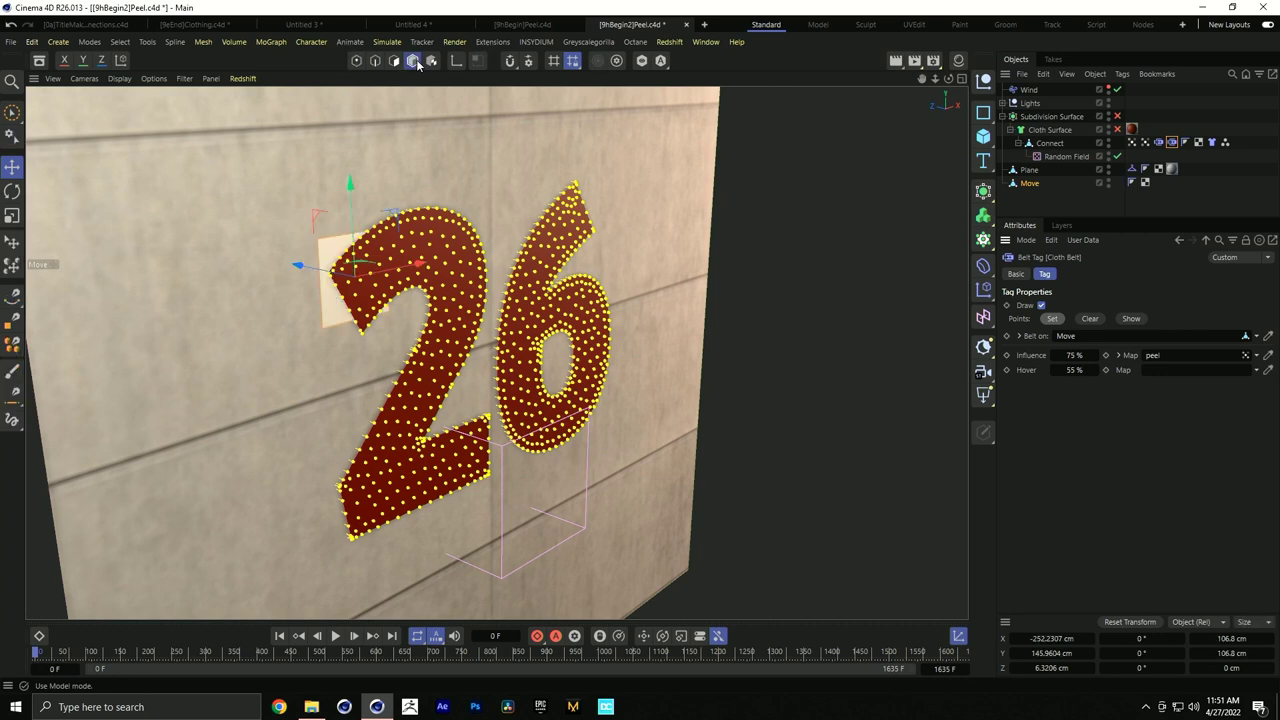
pyautogui.click(336, 636)
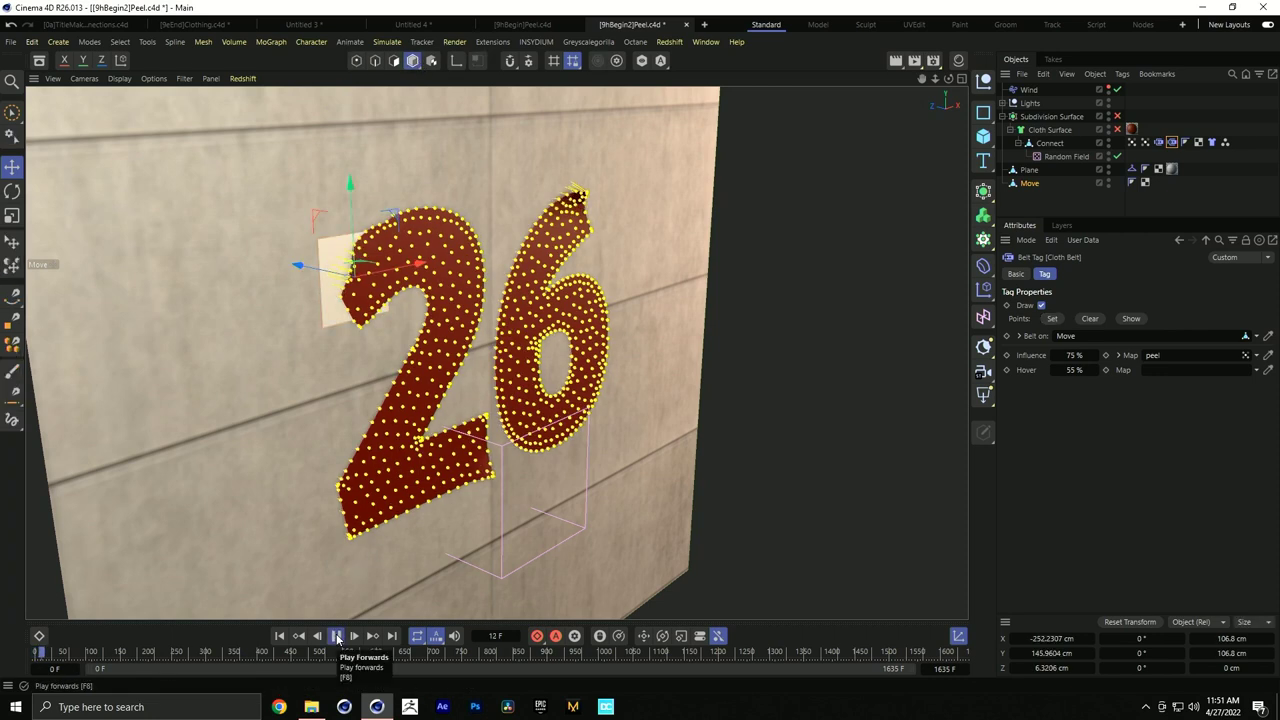
pyautogui.click(279, 636)
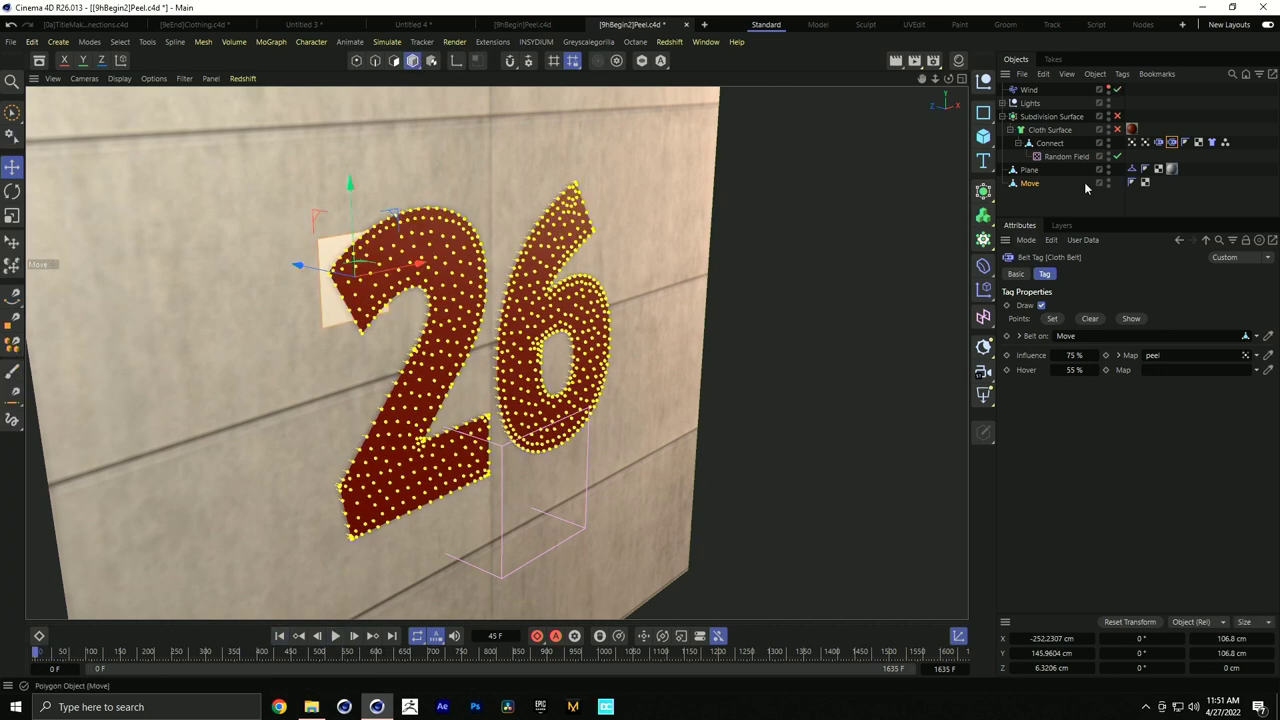
# Clear the Influence Map on both Cloth Belt tags
pyautogui.keyDown('ctrl'); pyautogui.click(1159, 142); pyautogui.keyUp('ctrl')
pyautogui.click(1257, 355)
pyautogui.click(1236, 366)
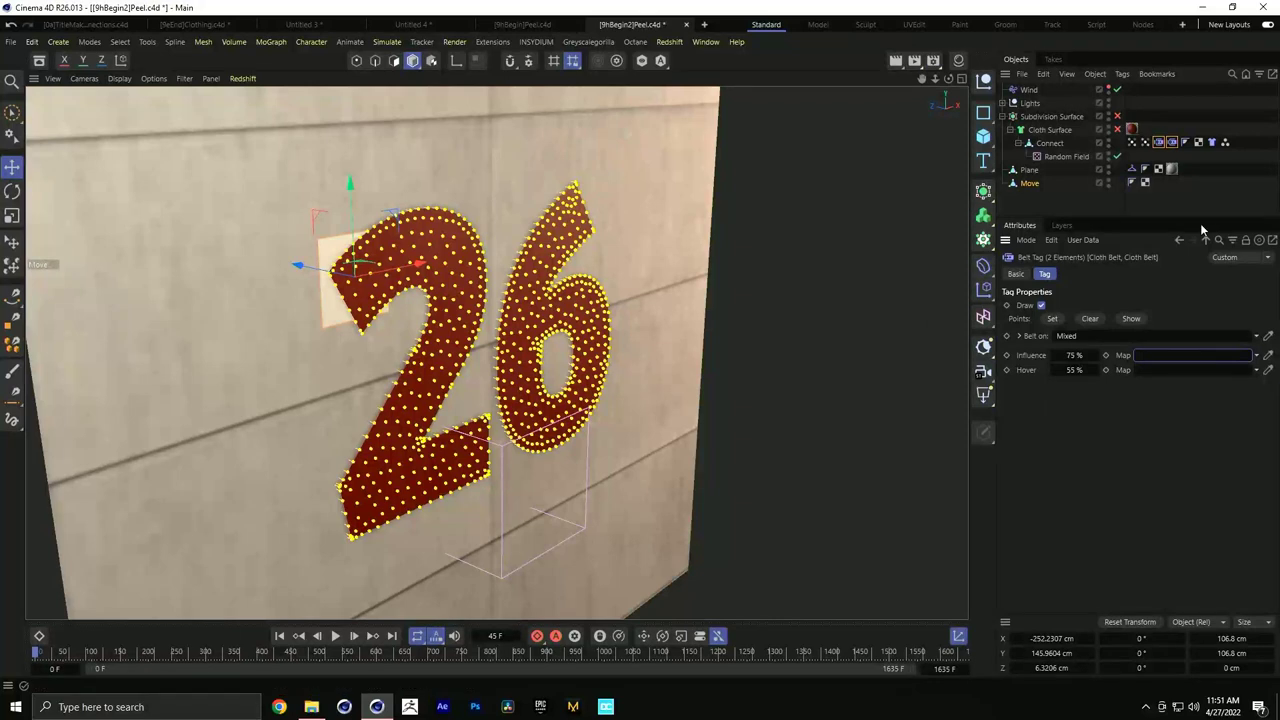
# Play the simulation briefly, stop it, and return to frame 0
pyautogui.click(337, 636)
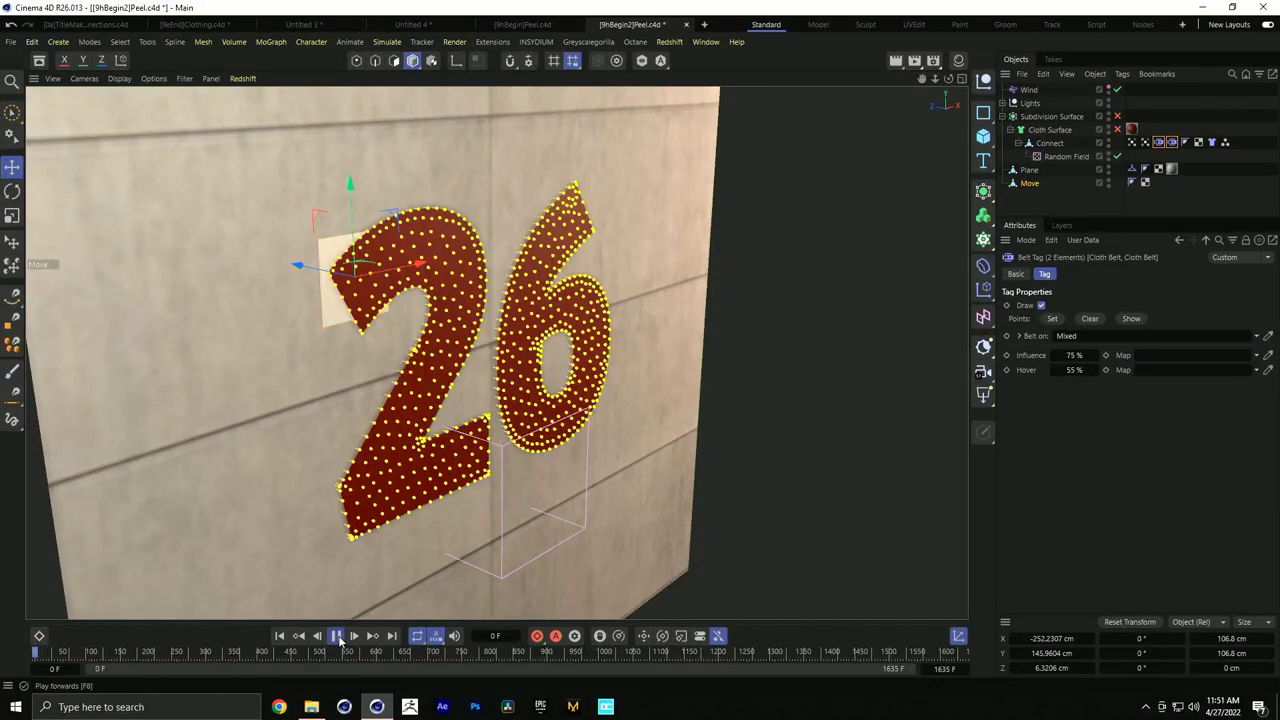
pyautogui.click(337, 636)
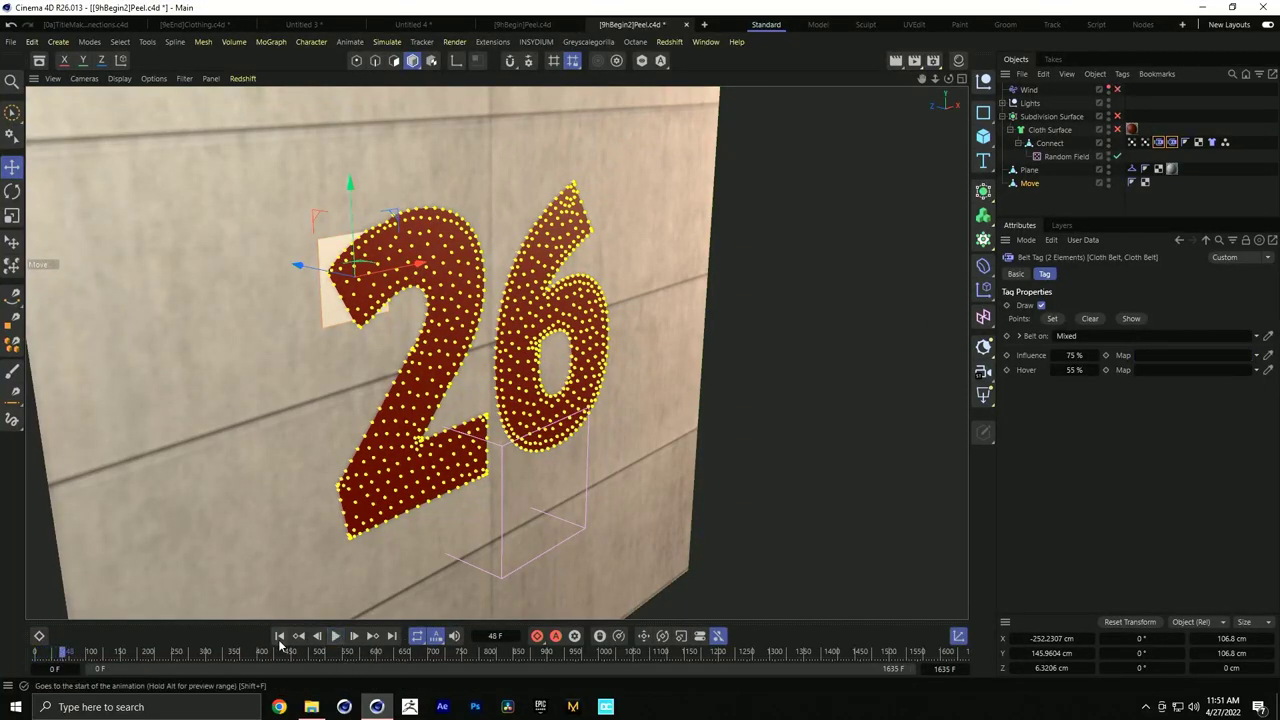
pyautogui.click(279, 636)
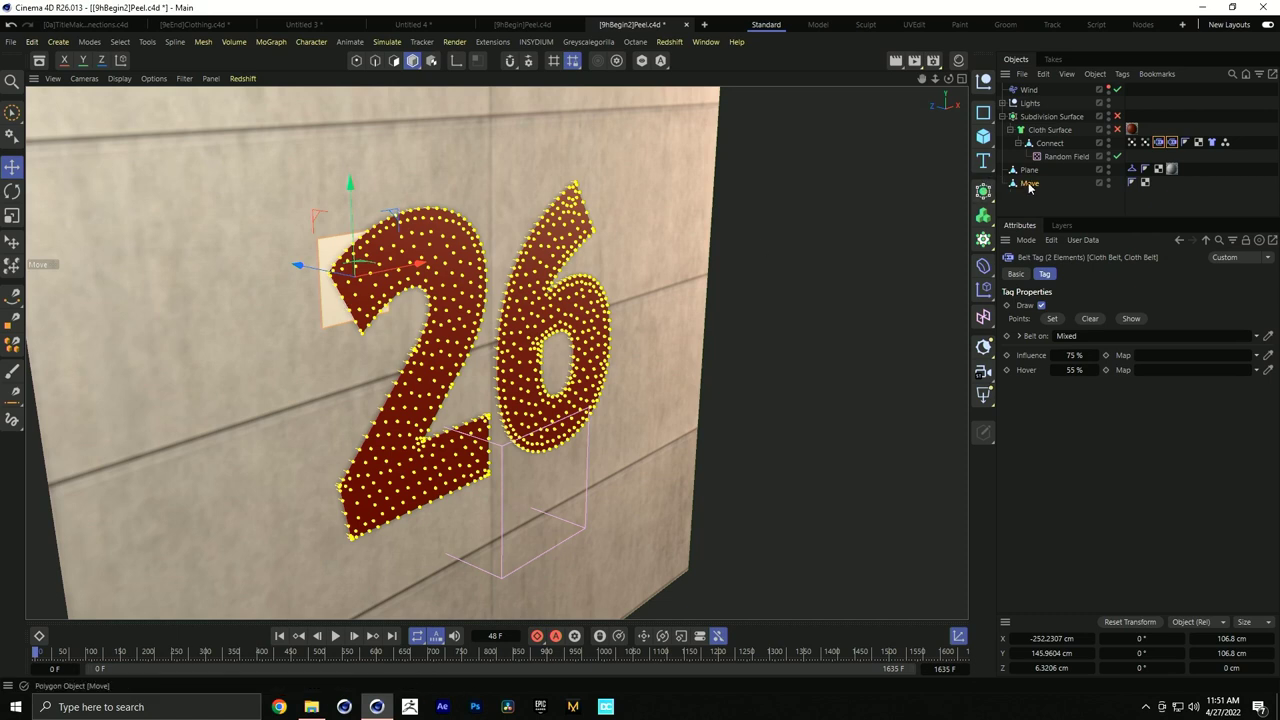
# Keyframe Move's position at frame 0, then slide it left on X and key it at frame 83
pyautogui.click(1029, 184)
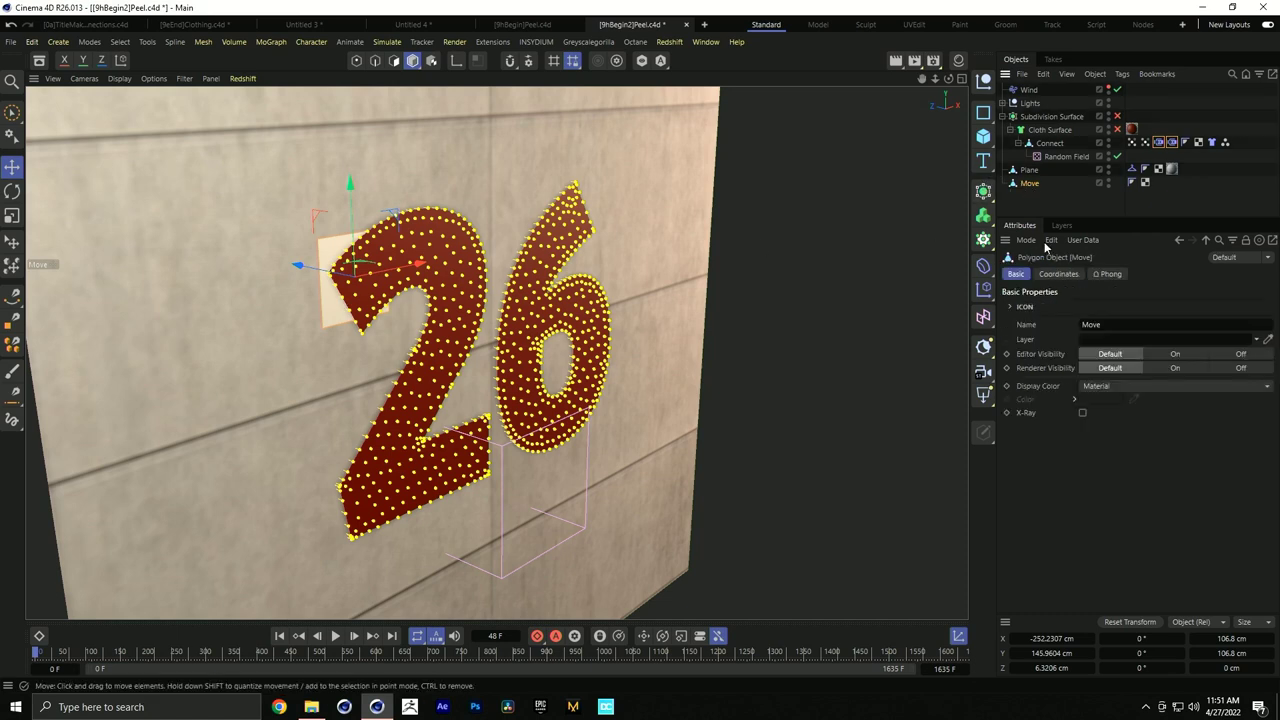
pyautogui.click(1077, 276)
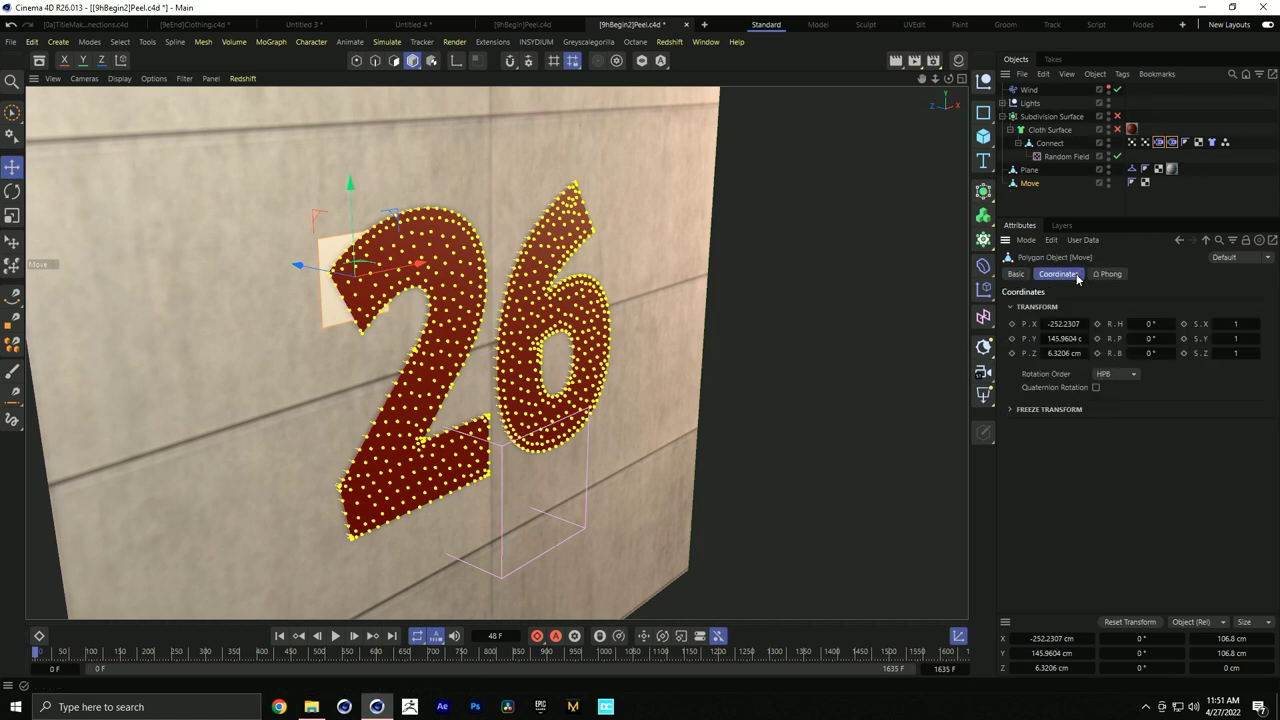
pyautogui.click(1012, 339)
pyautogui.click(337, 636)
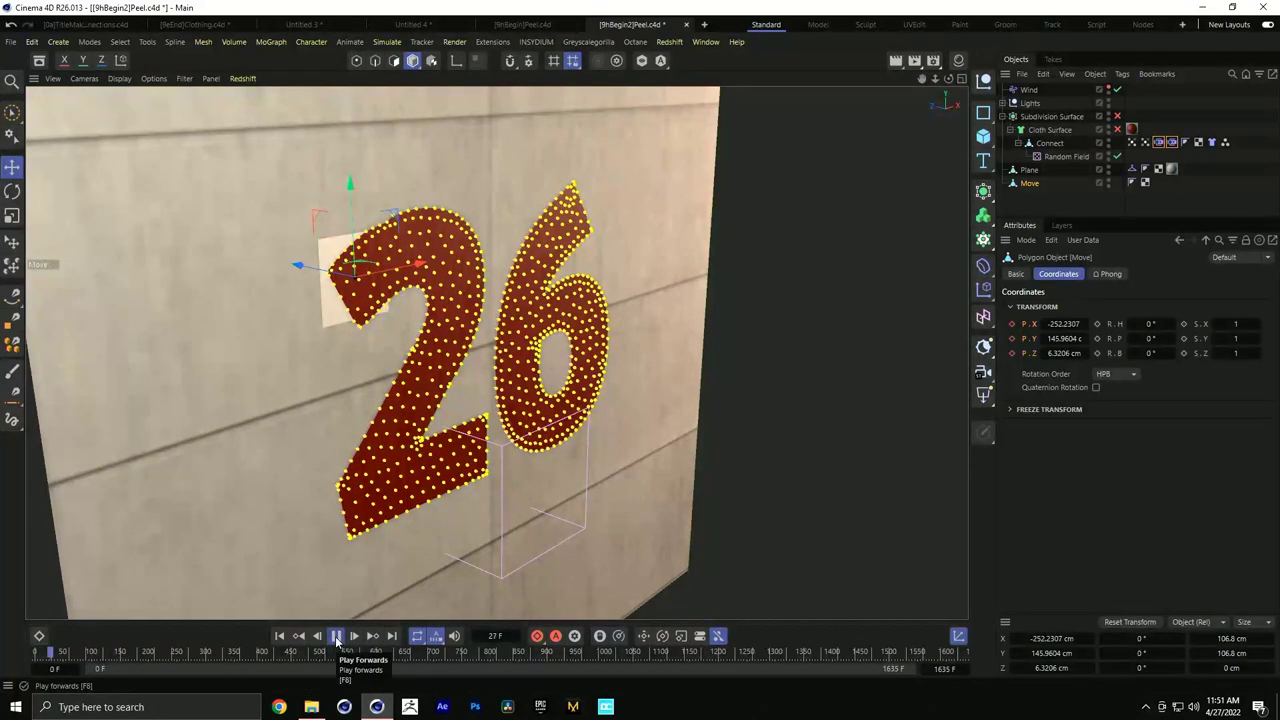
pyautogui.click(337, 636)
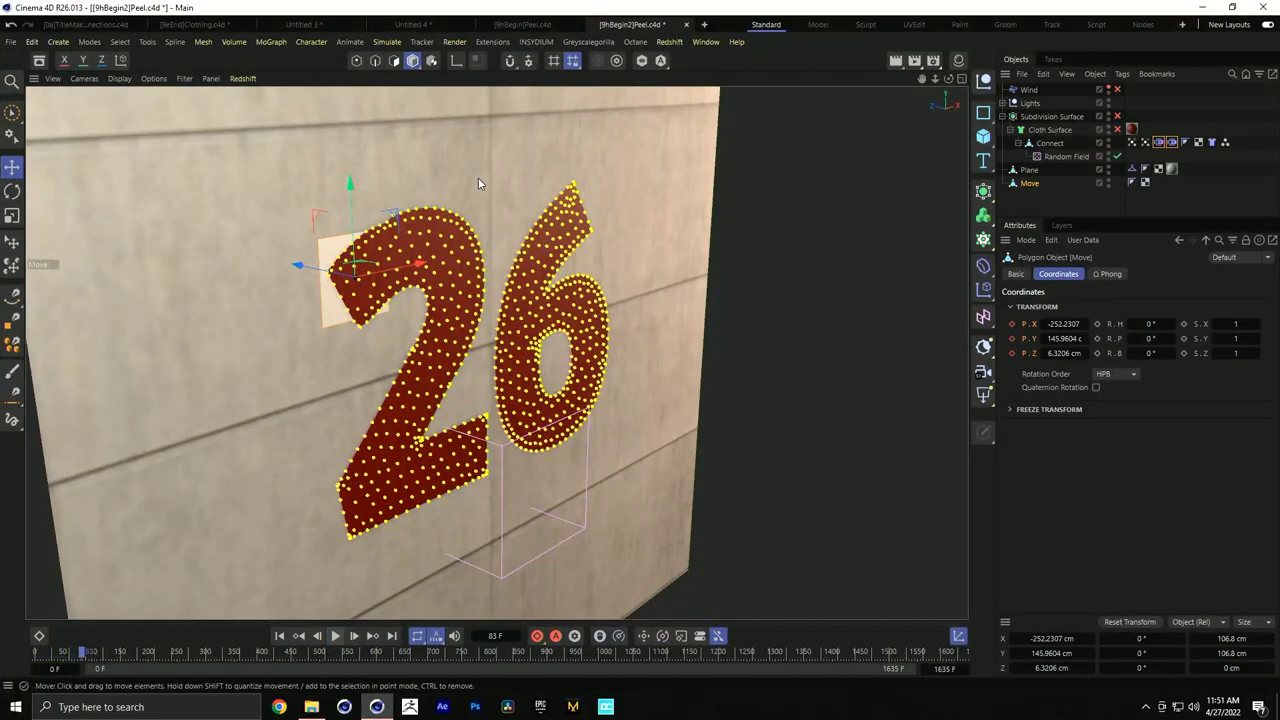
pyautogui.moveTo(428, 270); pyautogui.dragTo(332, 274)
pyautogui.click(1011, 341)
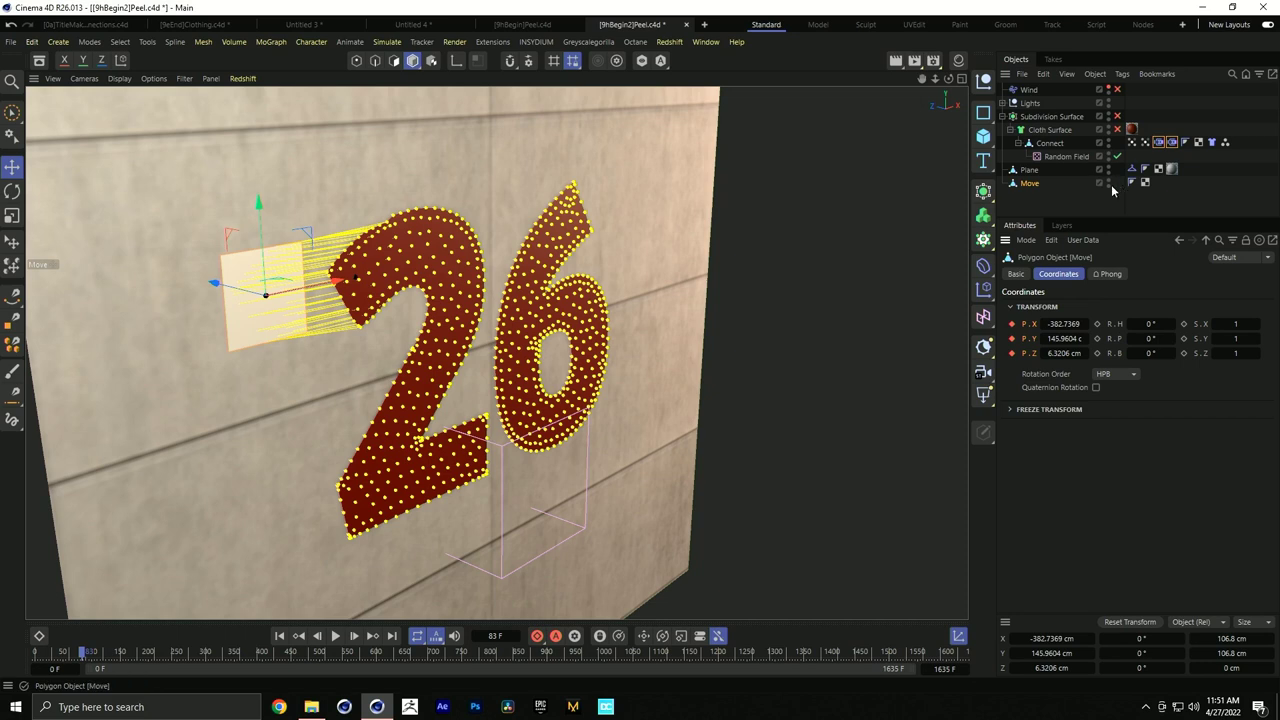
# Turn off Draw on both Belt tags and play the peel from the start
pyautogui.click(1064, 193)
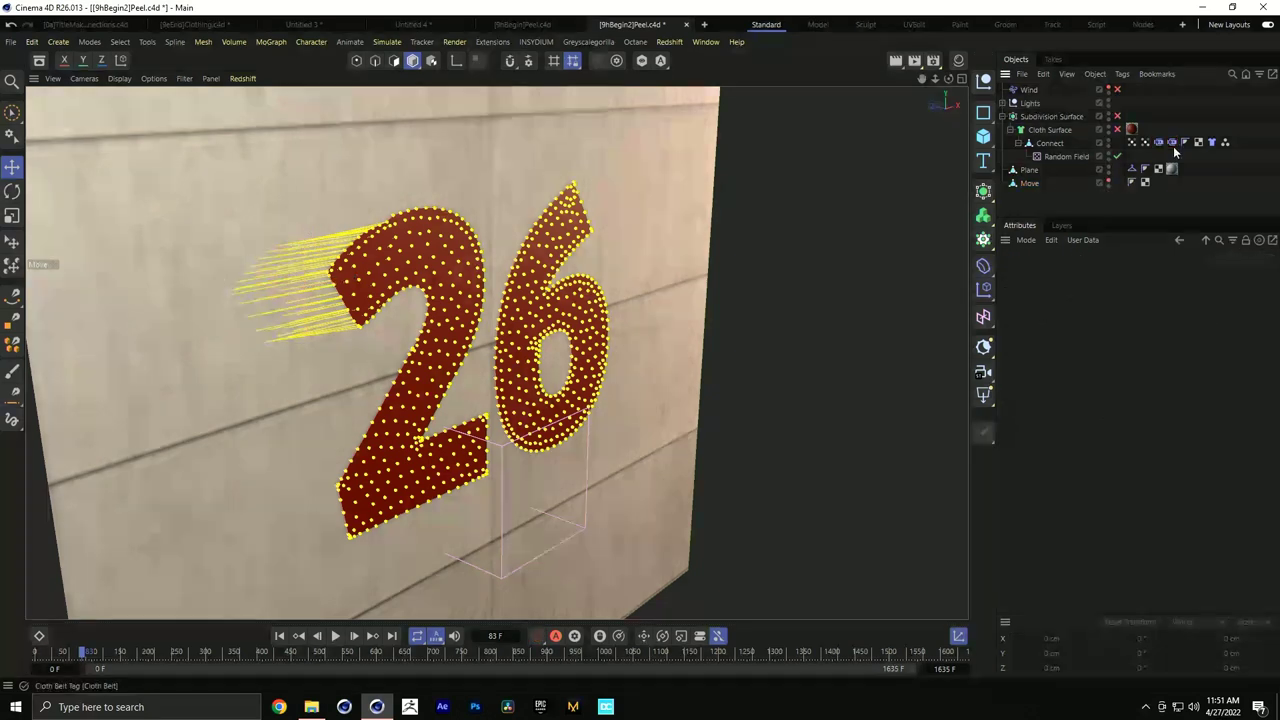
pyautogui.moveTo(1156, 120); pyautogui.dragTo(1178, 148)
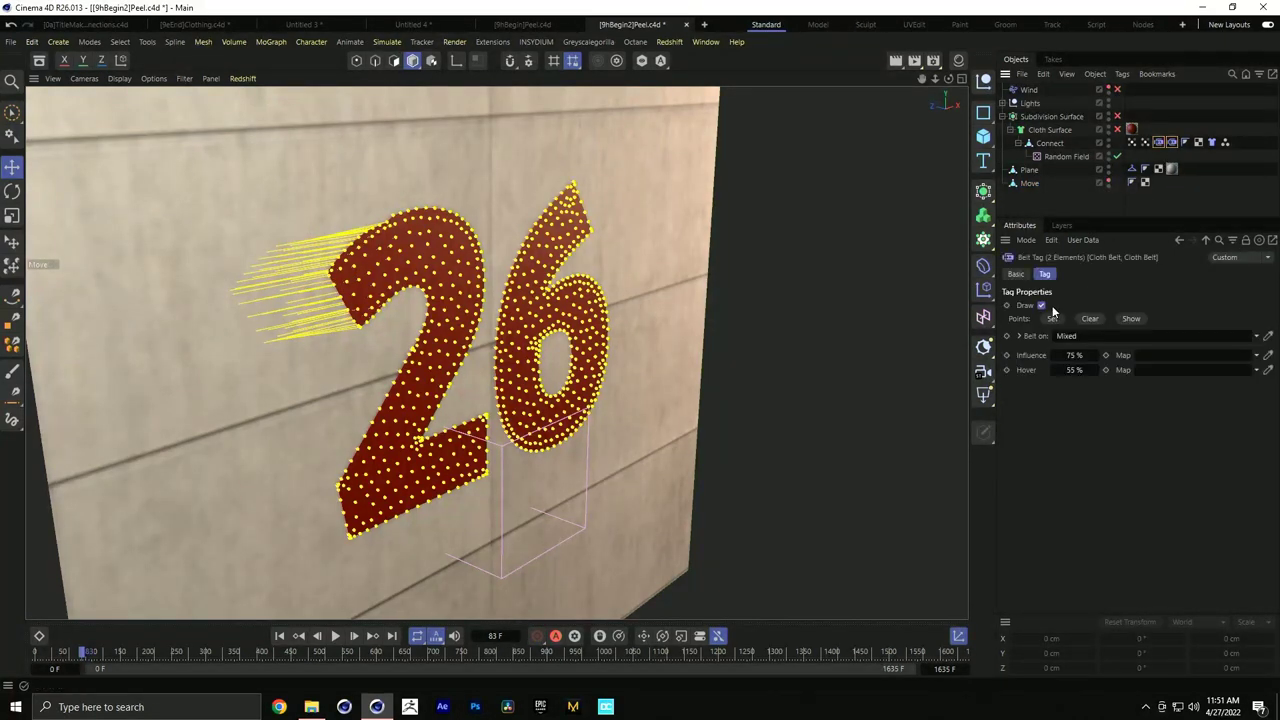
pyautogui.click(1040, 306)
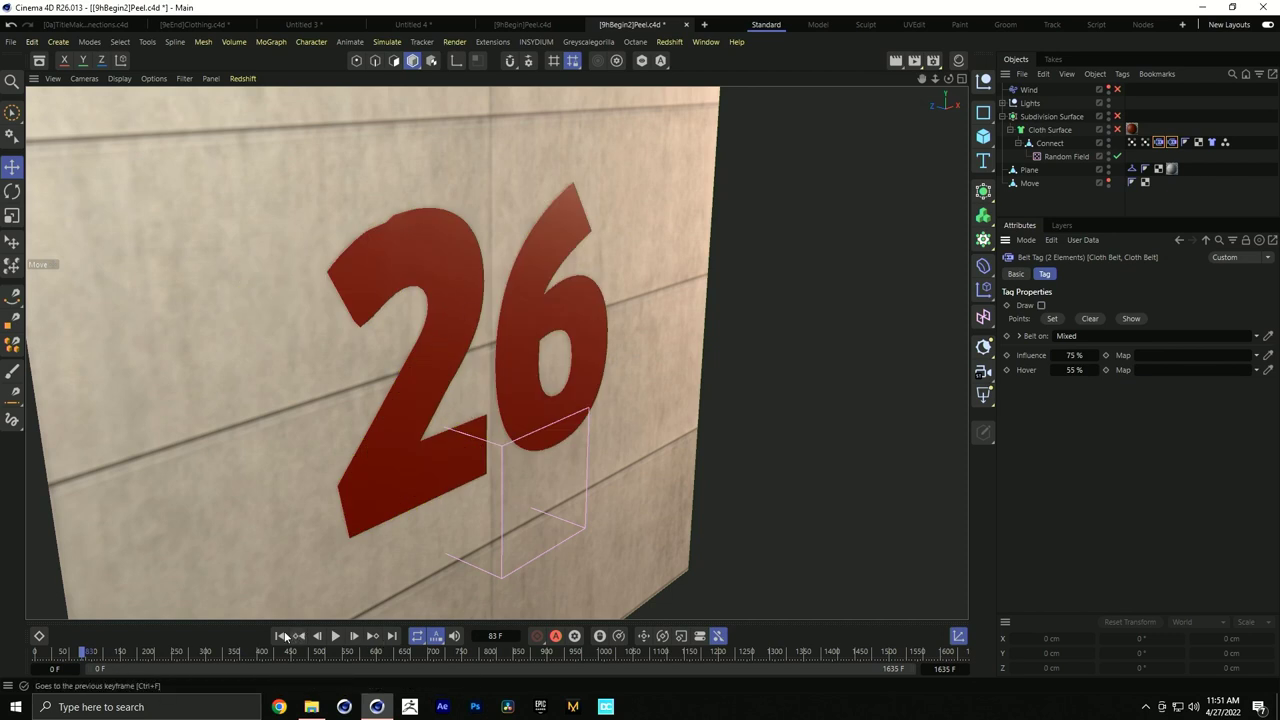
pyautogui.hotkey('shift', 'f')
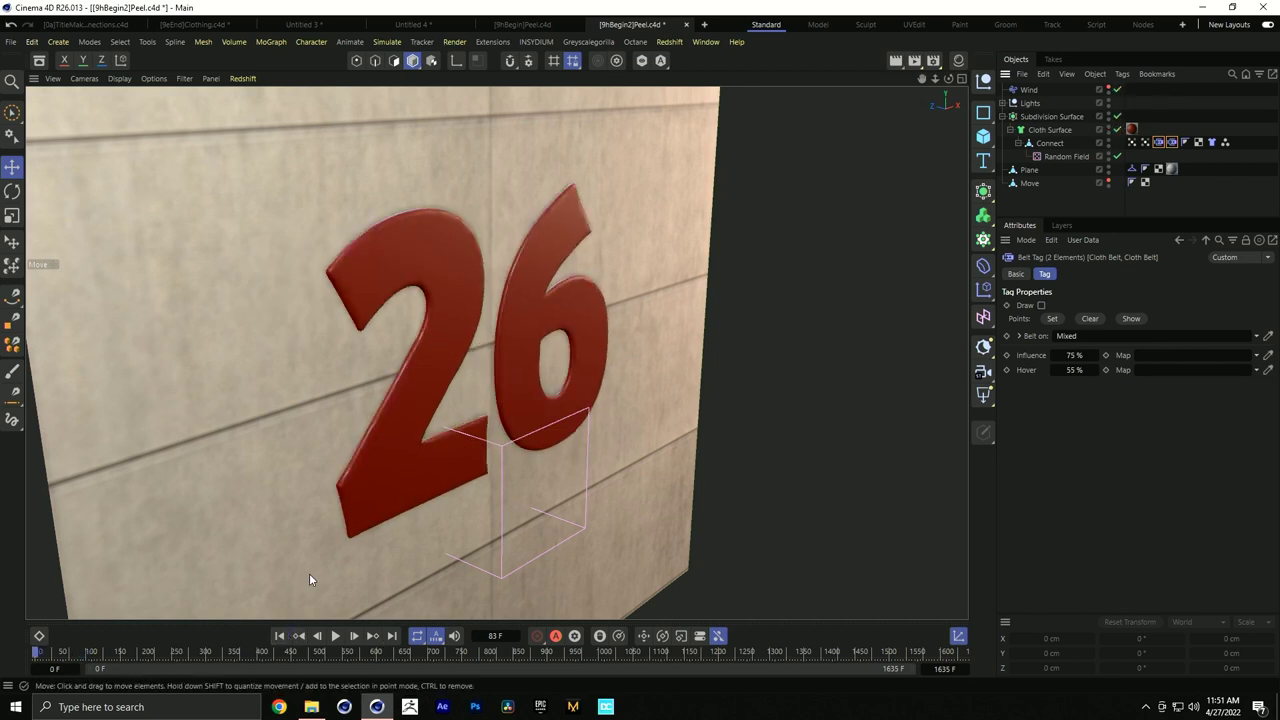
pyautogui.click(336, 636)
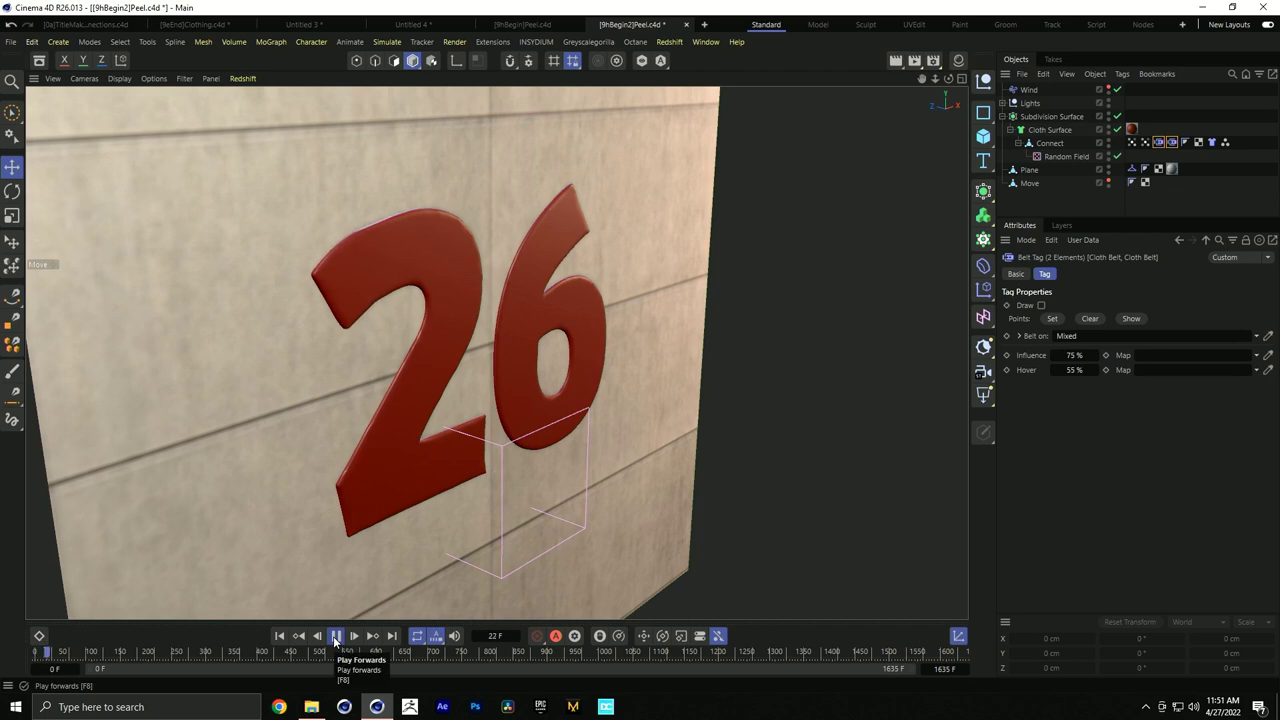
# Stop the peel playback and switch to the NABSALE promo scene window
pyautogui.click(336, 636)
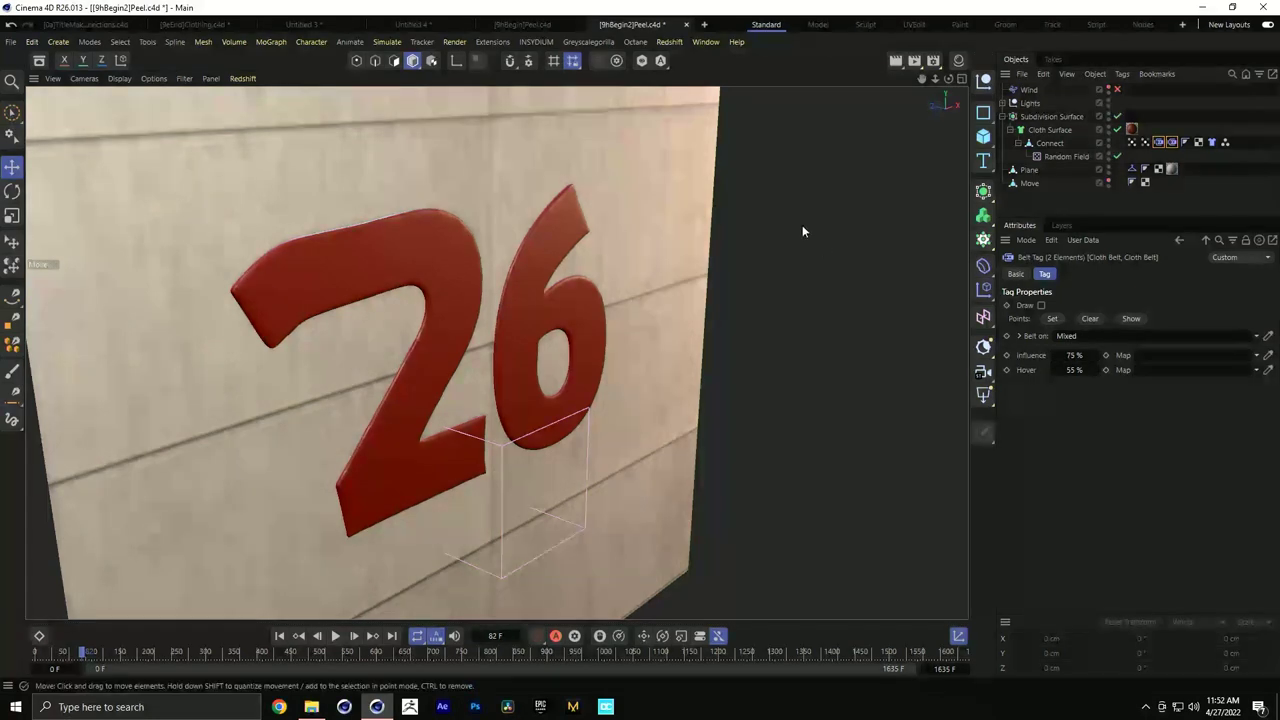
pyautogui.hotkey('alt', 'Tab')
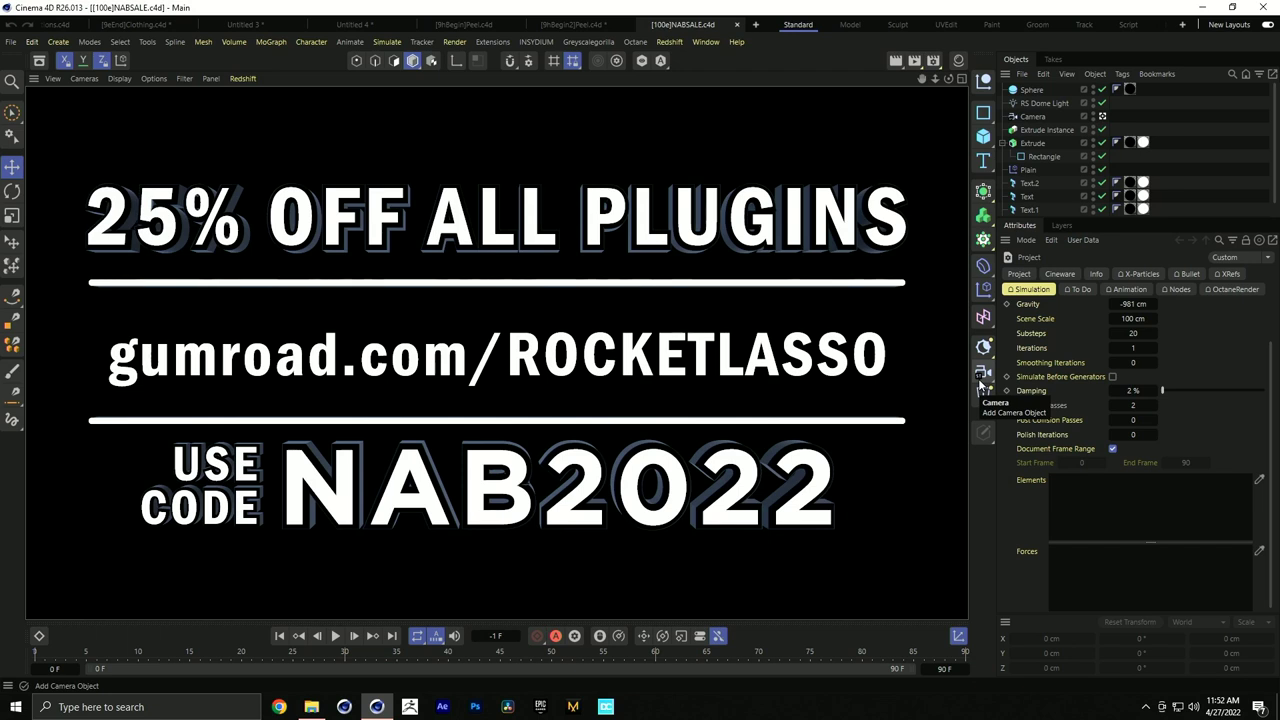
# Open the [100h]FollowRocketLasso scene from the Simulation GPU folder
pyautogui.hotkey('alt', 'Tab')
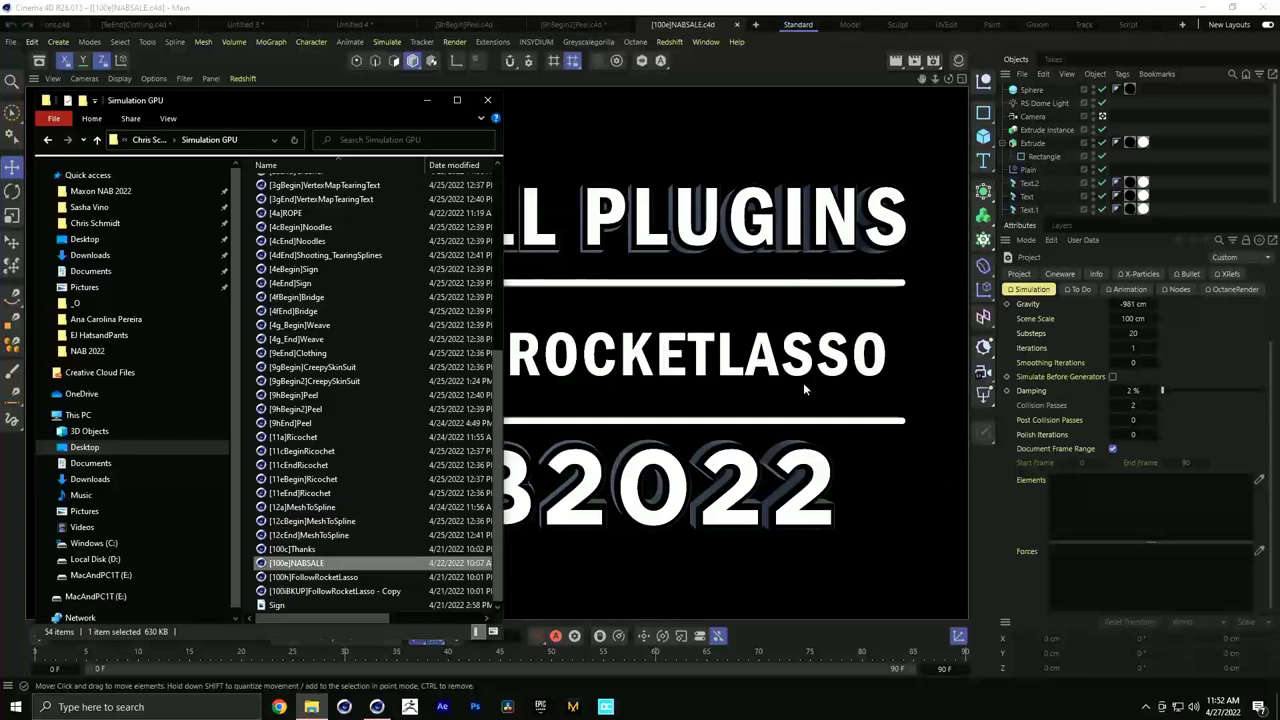
pyautogui.click(336, 579)
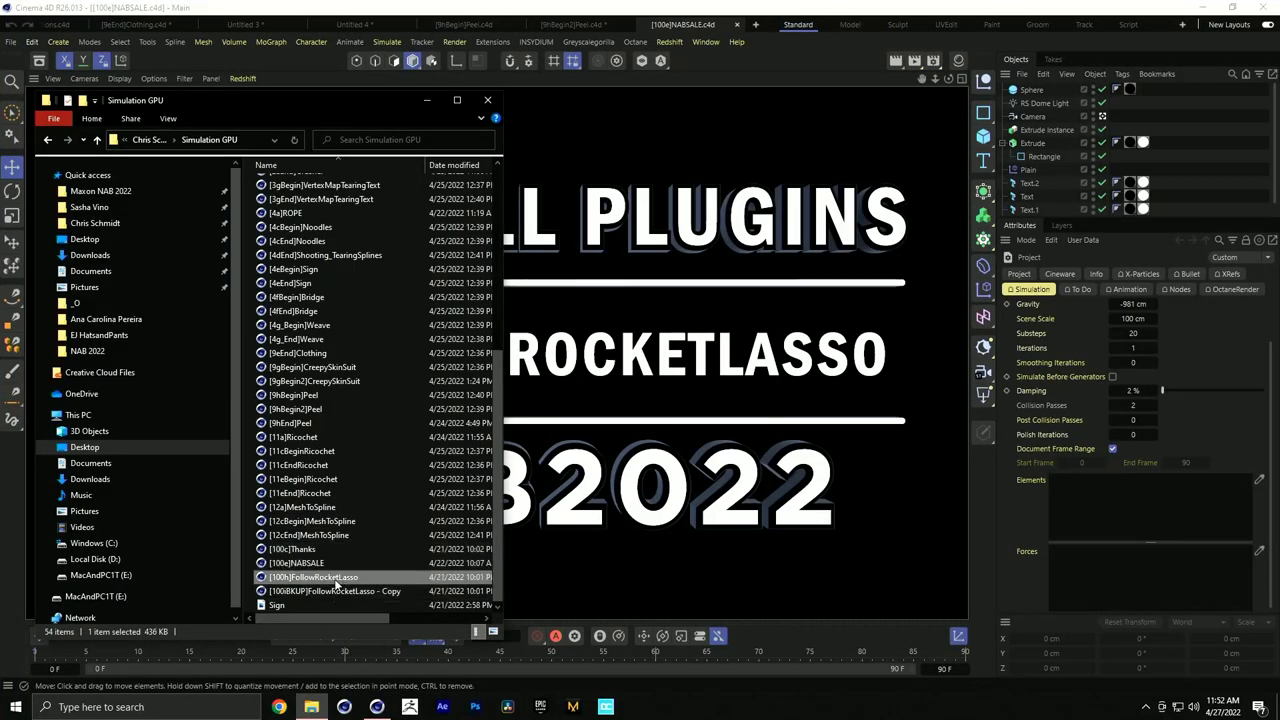
pyautogui.doubleClick(336, 580)
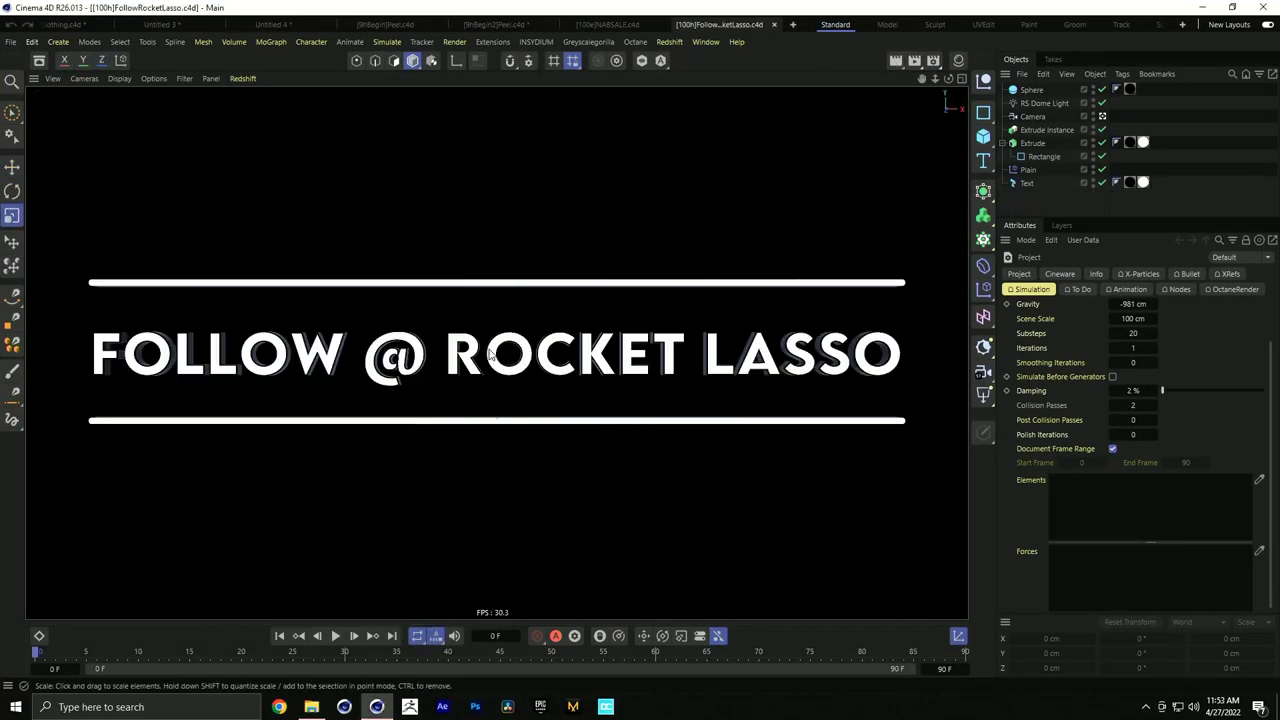